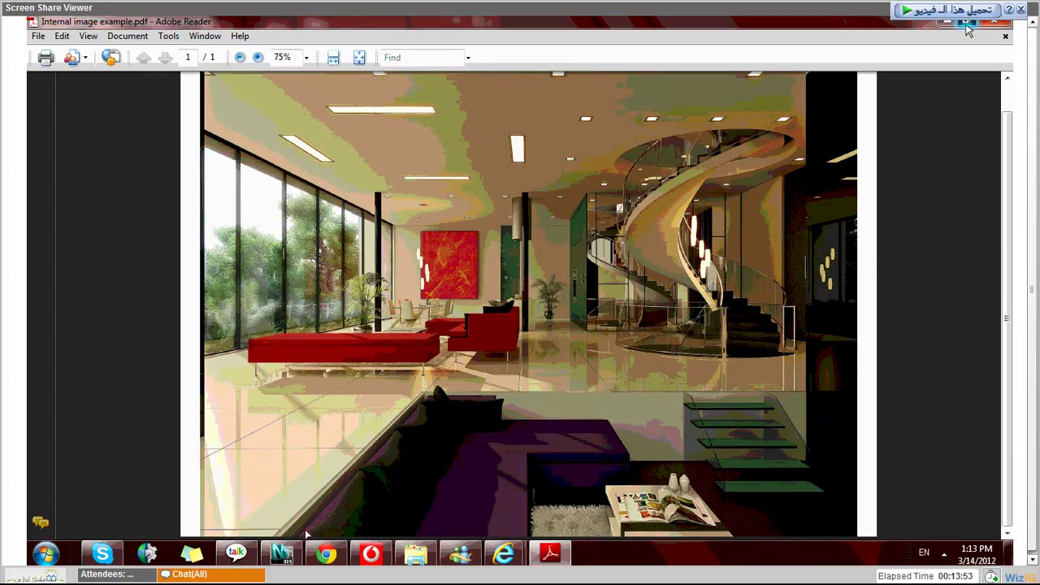
click(240, 575)
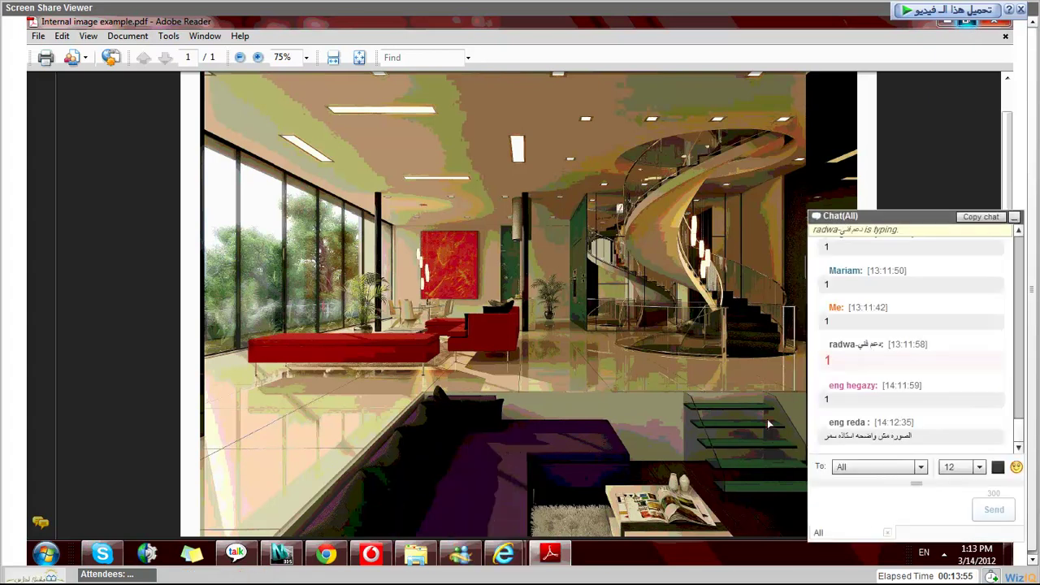
click(1015, 217)
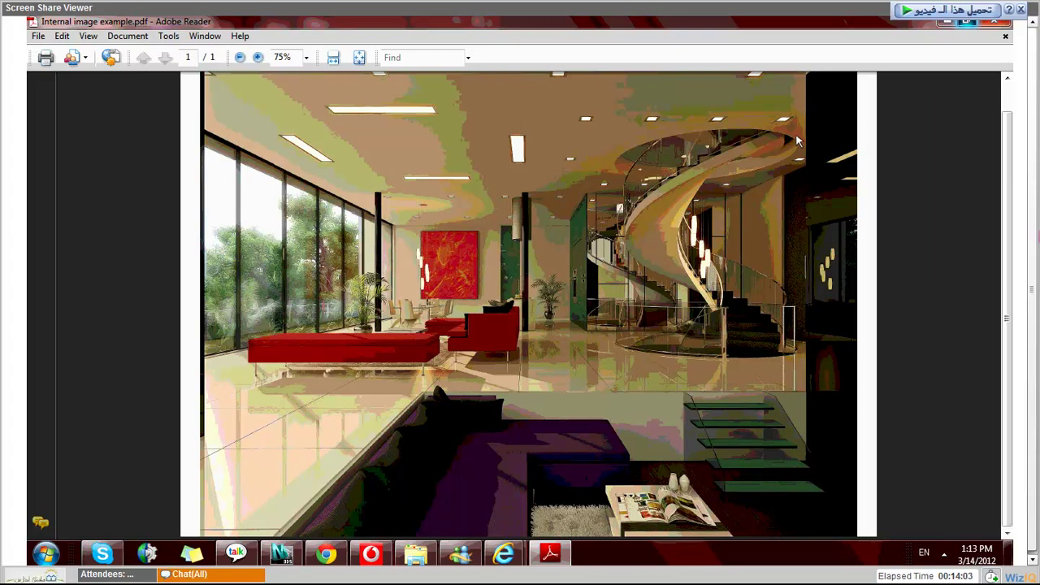
click(246, 576)
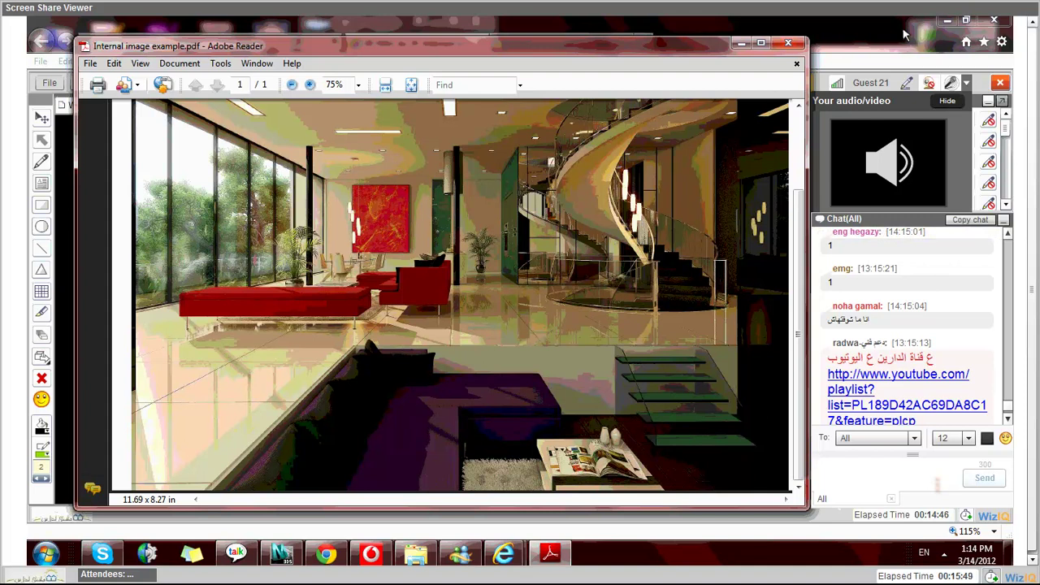
Step: Close the interior reference PDF and switch to the empty 3ds Max scene
mouse_move(325, 553)
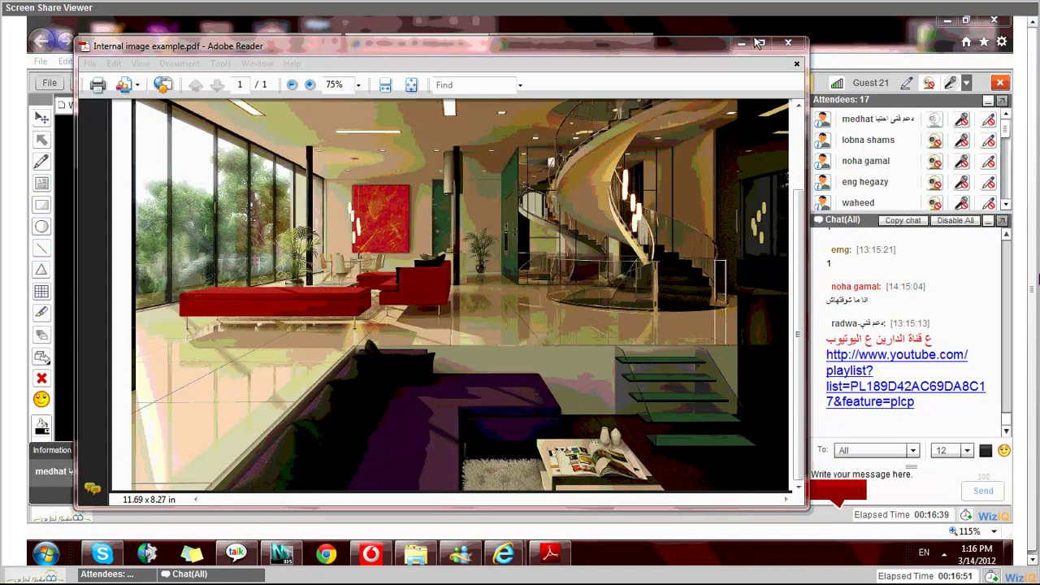
mouse_move(291, 559)
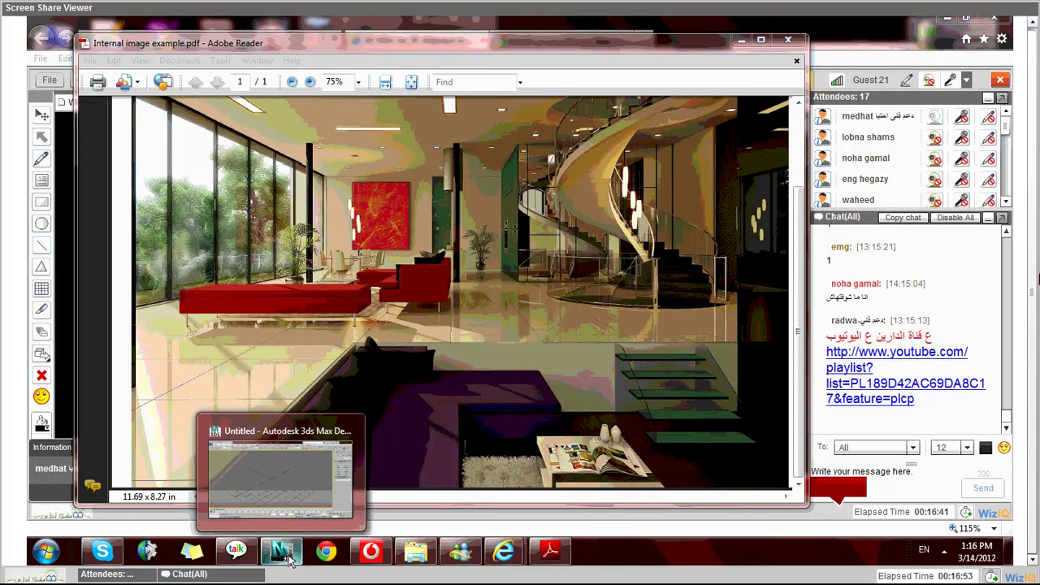
key(alt+F4)
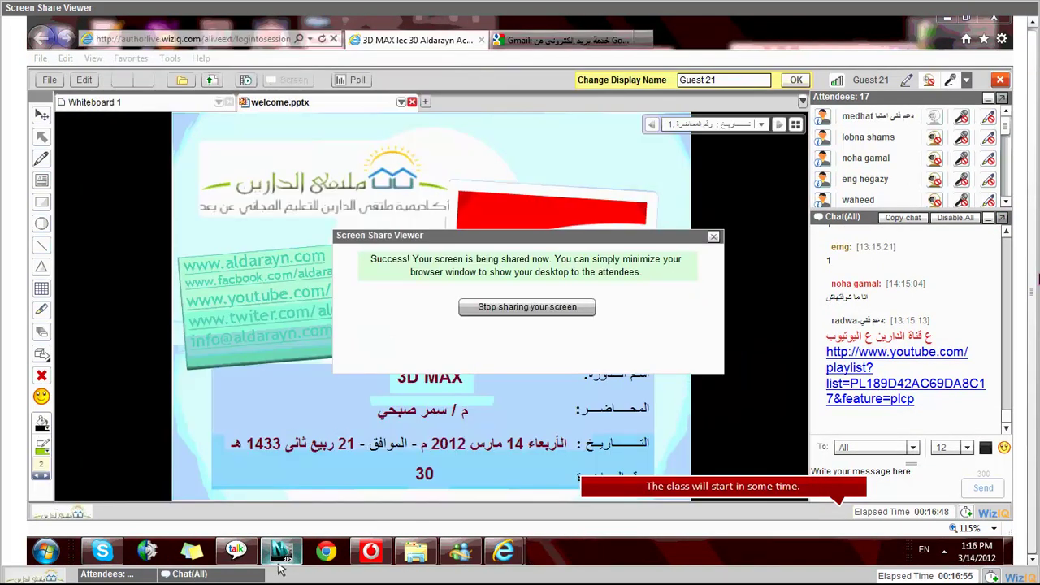
click(281, 554)
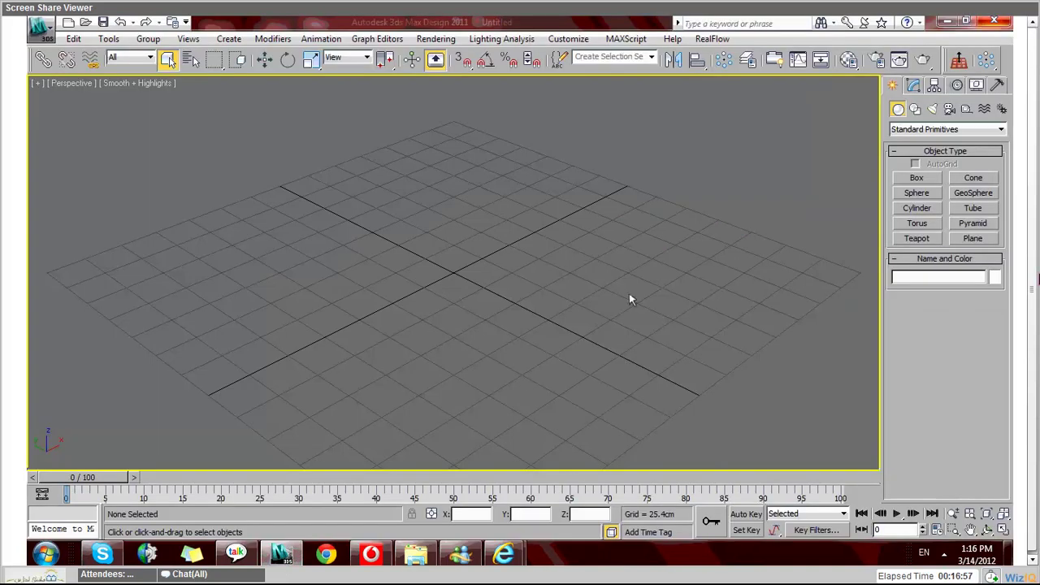
click(966, 21)
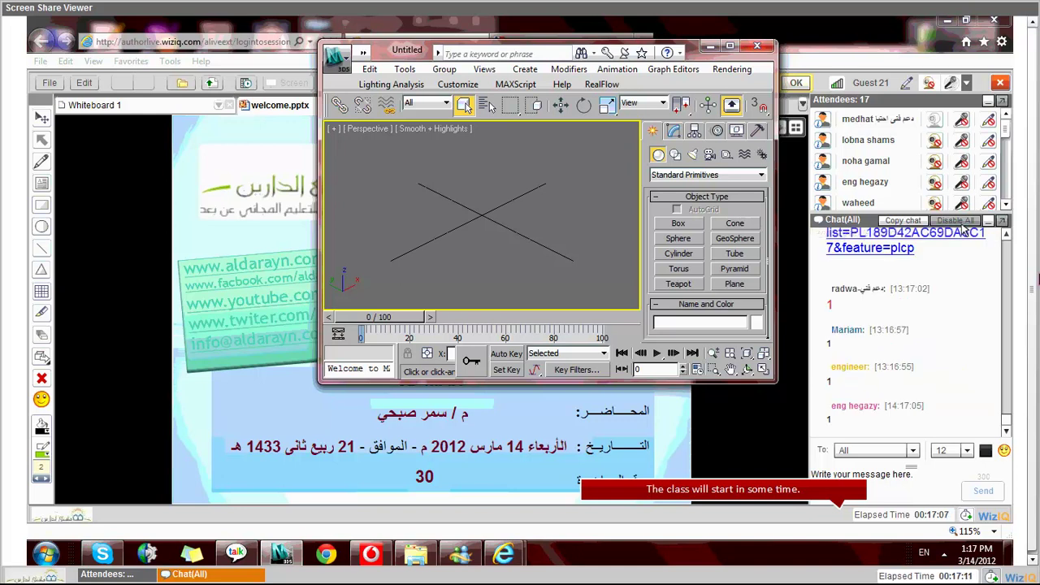
click(286, 561)
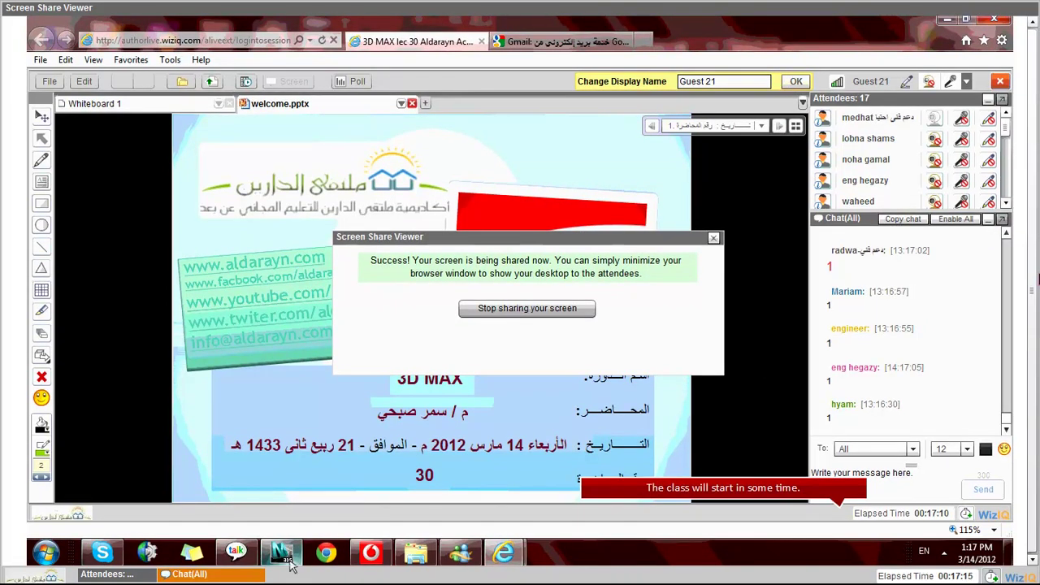
click(289, 561)
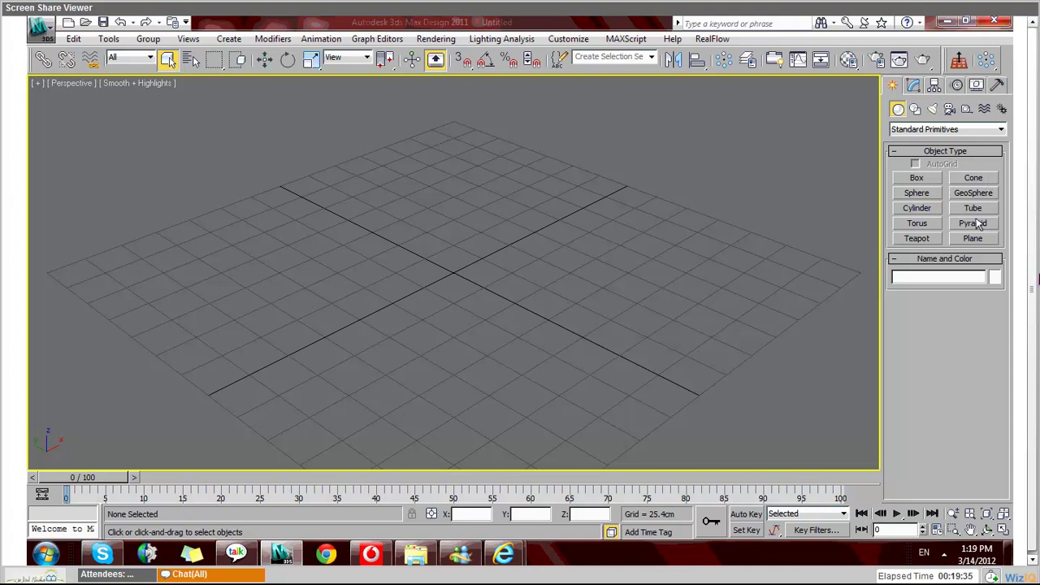
Step: Create a flat disc-shaped cylinder in the Perspective view, radius about 70 cm and height about 1.7 cm, with 32 sides
click(916, 208)
drag(437, 239, 438, 316)
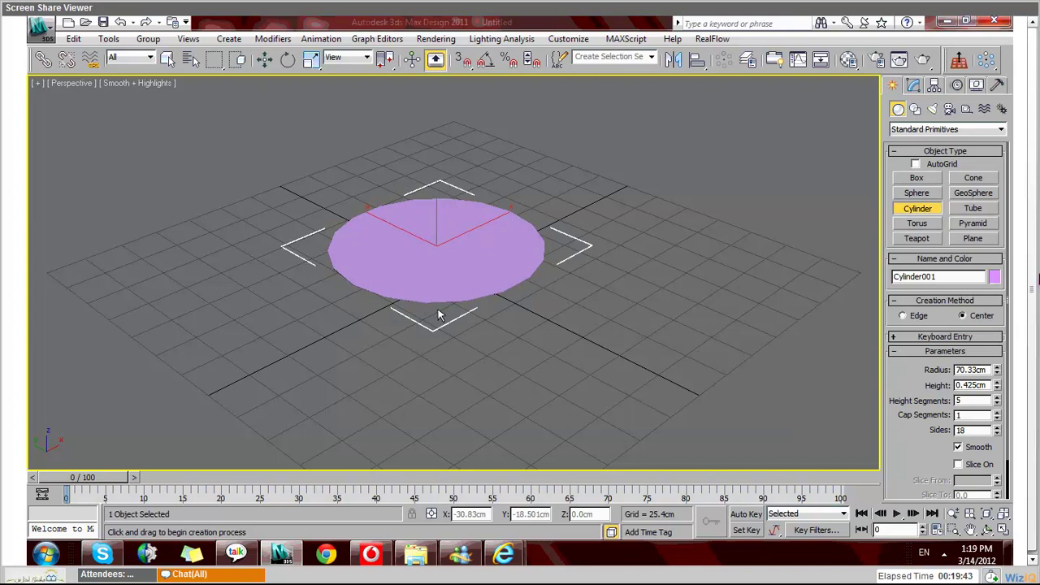
click(438, 314)
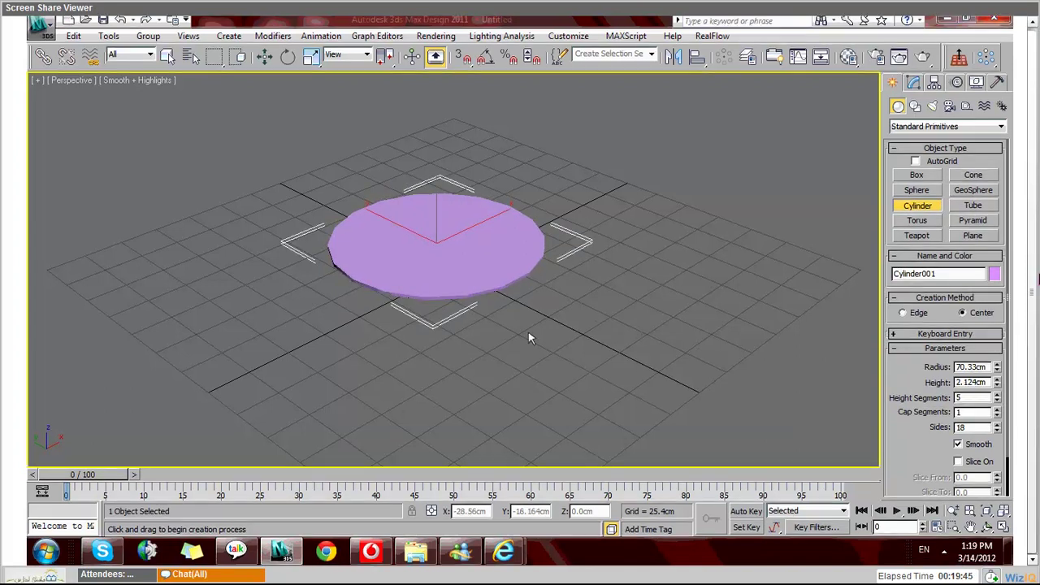
key(Tab)
key(Num_Lock)
text(32)
key(Return)
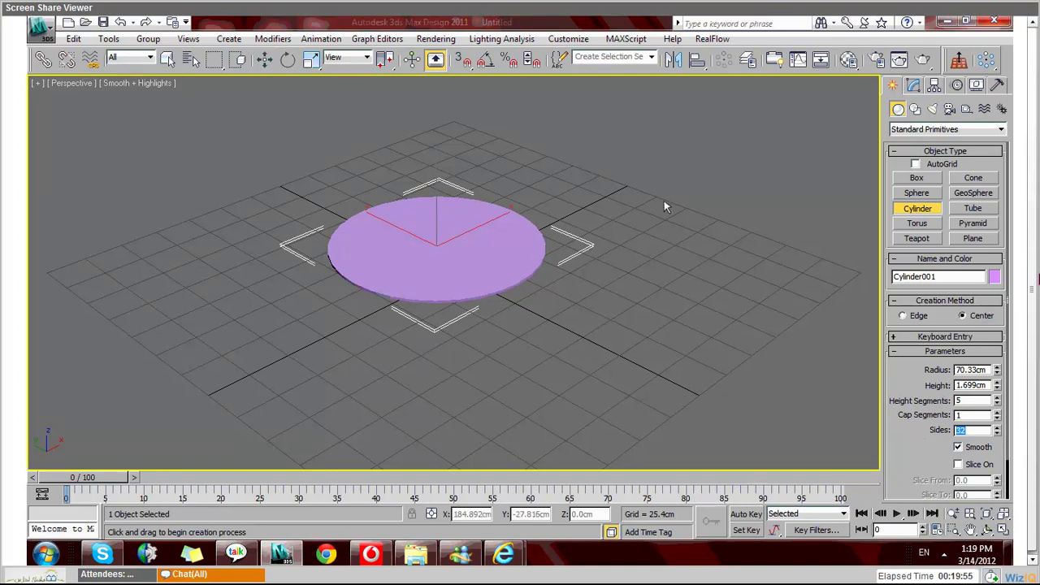
right_click(508, 270)
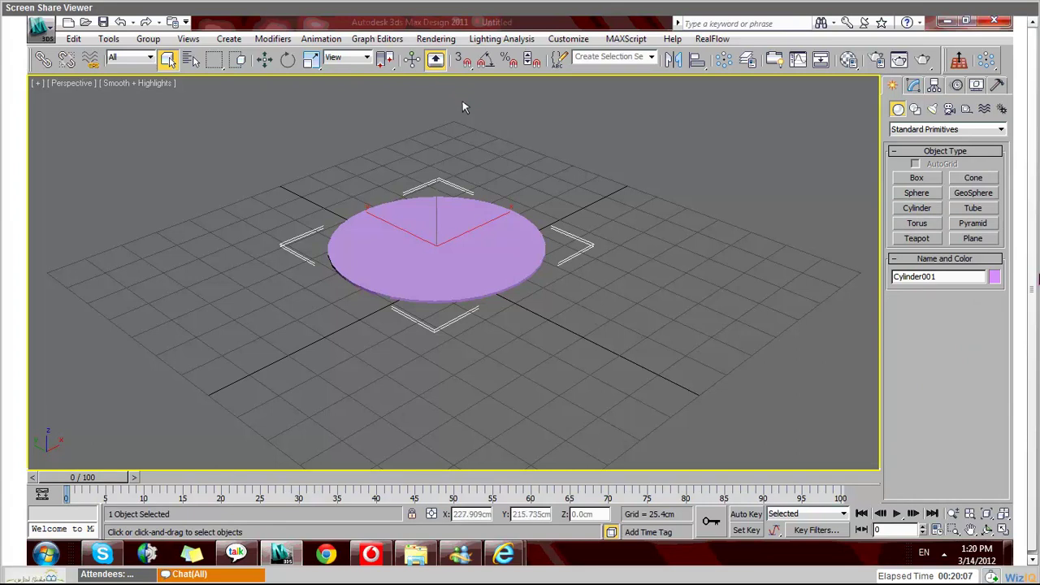
Step: Centre the disc at X 0 and Y 0, and raise it about 26 cm along Z
key(e)
key(w)
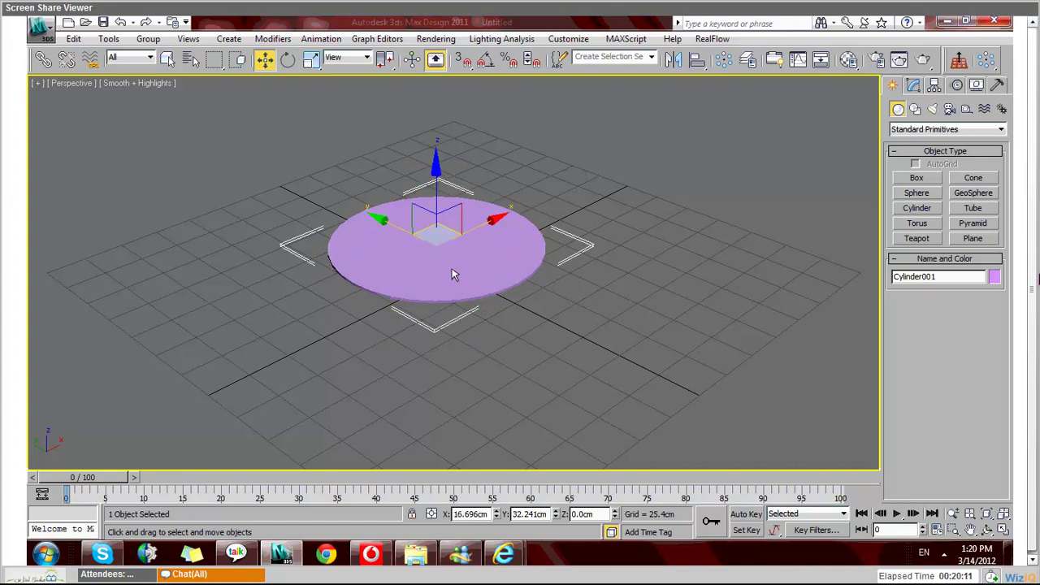
right_click(555, 513)
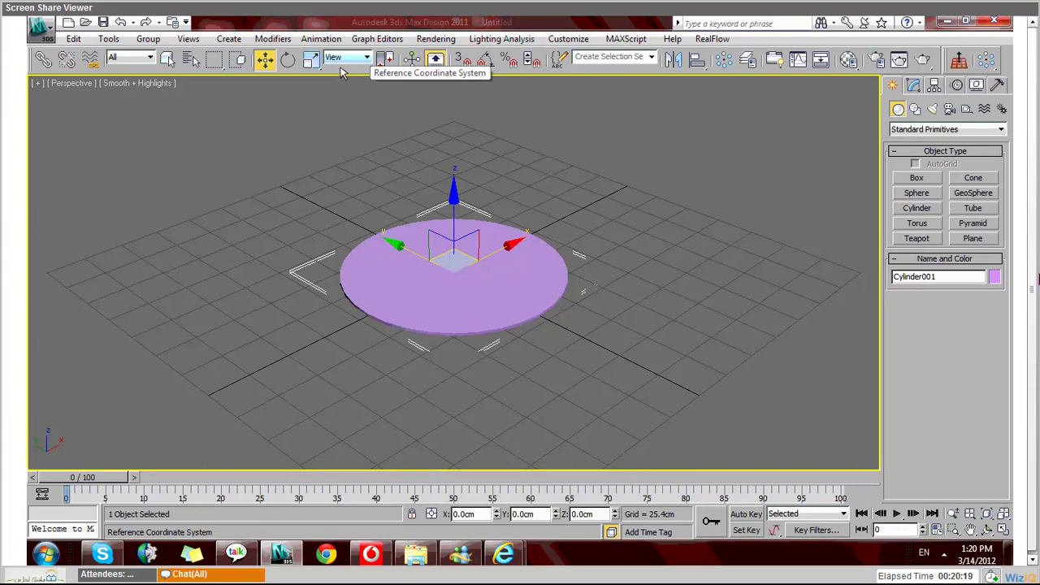
key(F12)
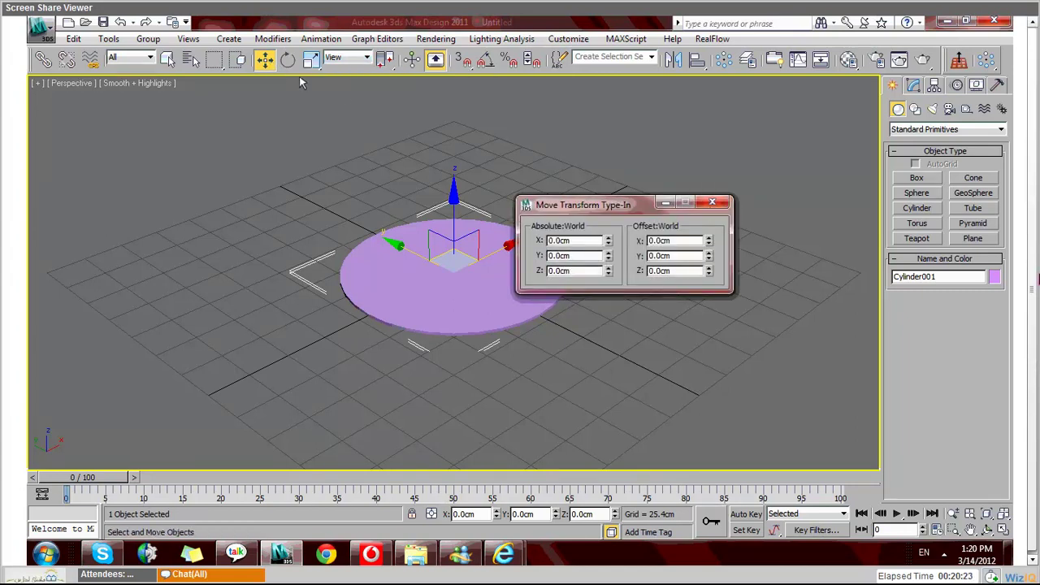
key(F12)
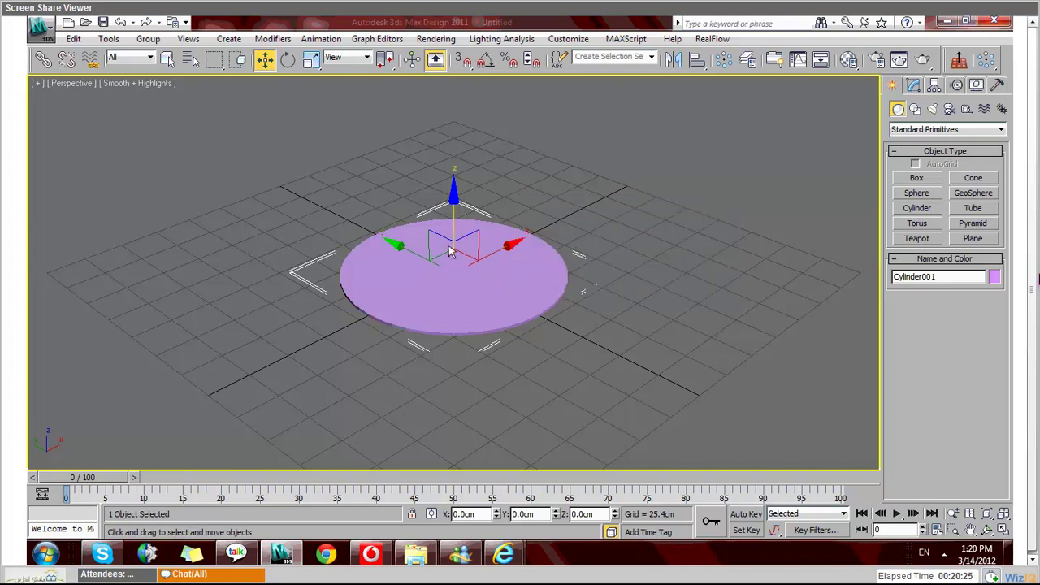
drag(451, 252, 457, 197)
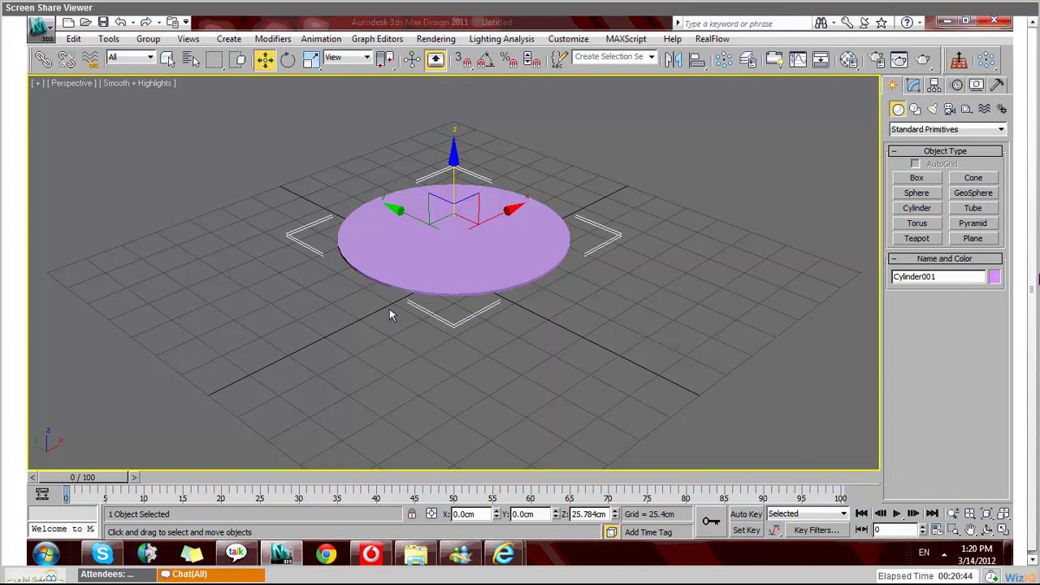
alt+middle_drag(391, 316, 455, 275)
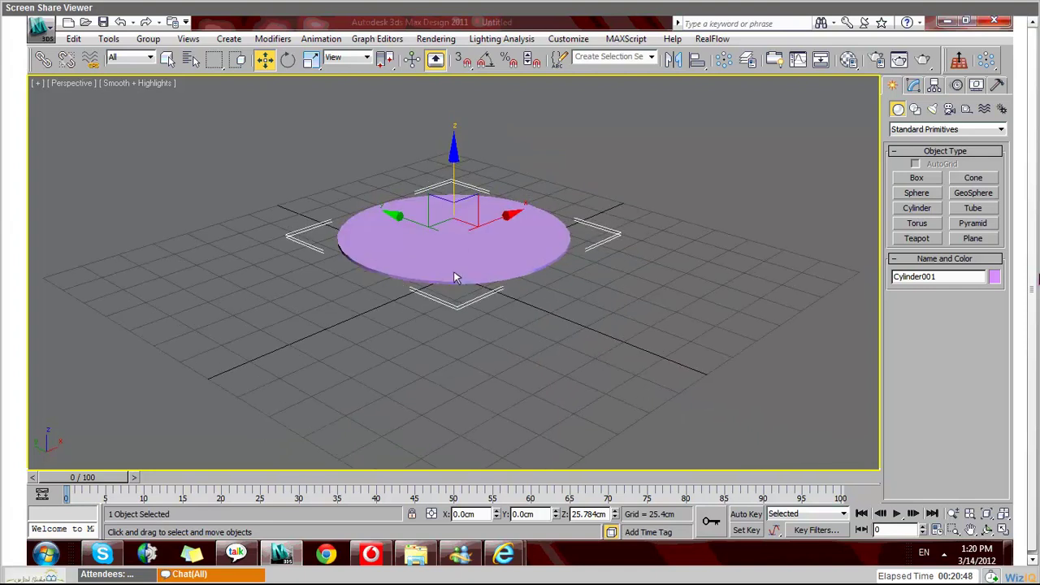
Step: Create a small cylinder under the disc's centre in the Top view, radius about 8.7 cm and height about 26 cm
key(alt+w)
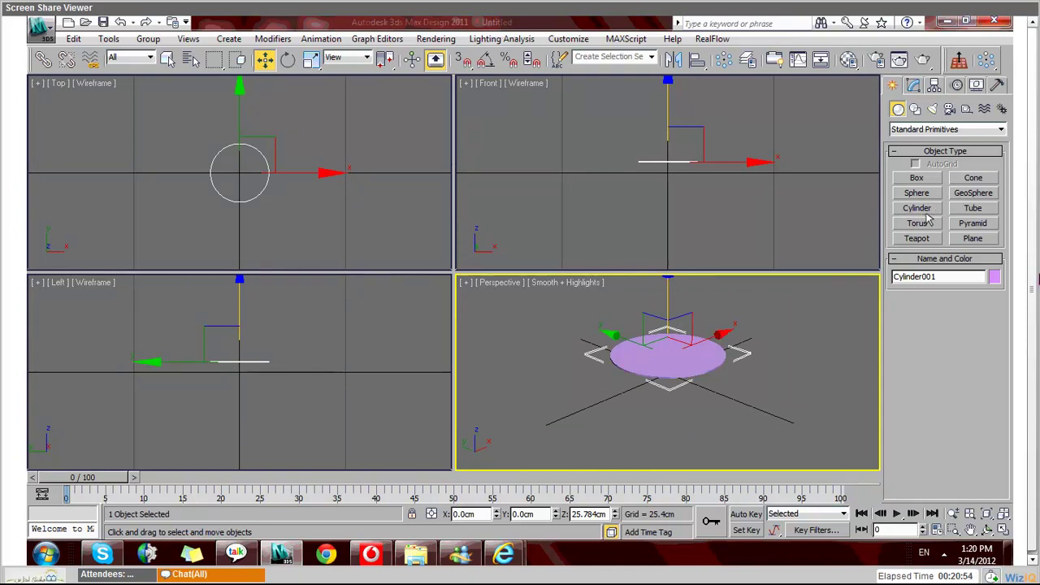
click(923, 210)
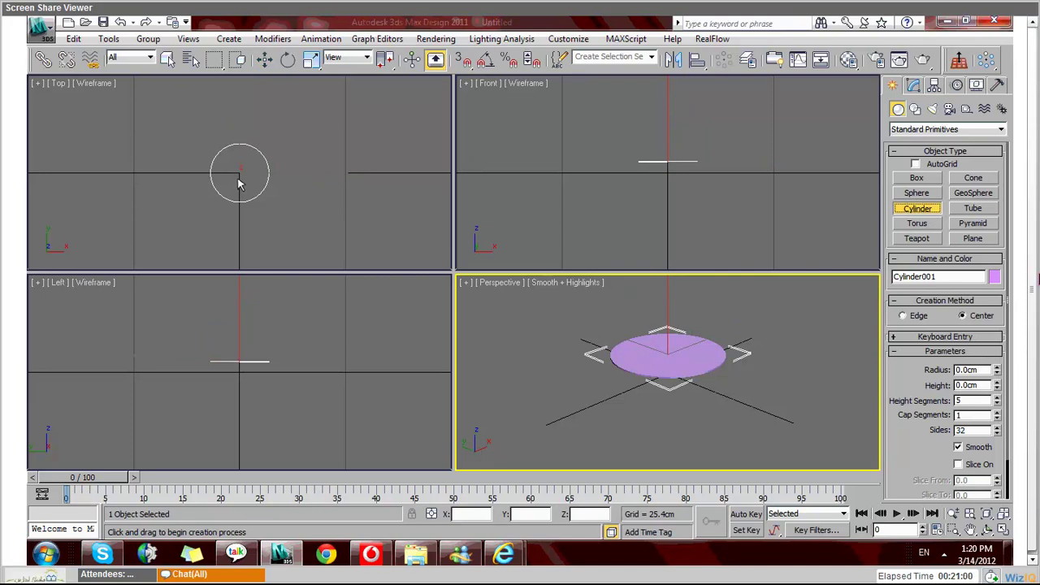
click(239, 183)
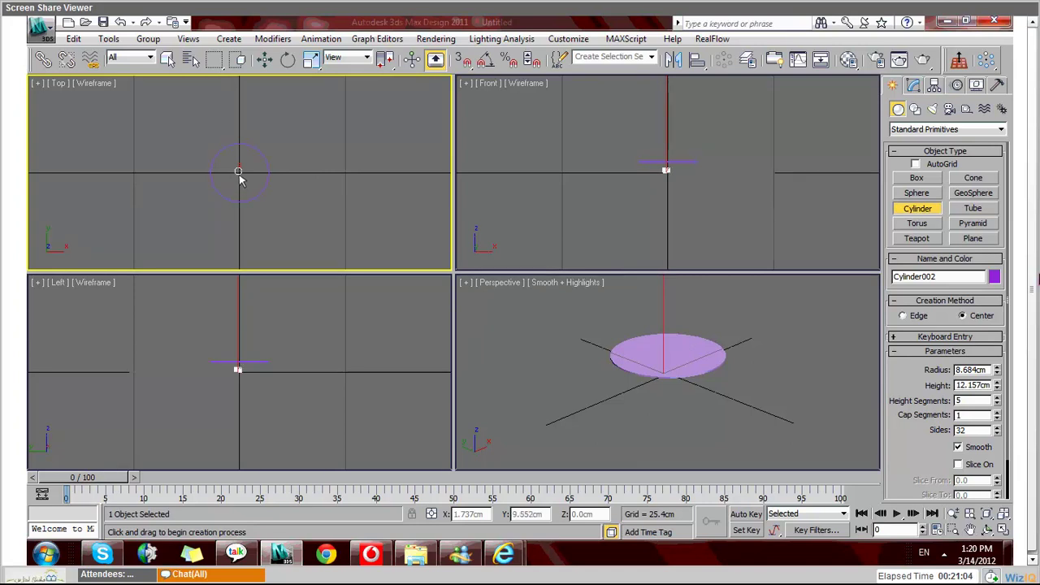
click(239, 172)
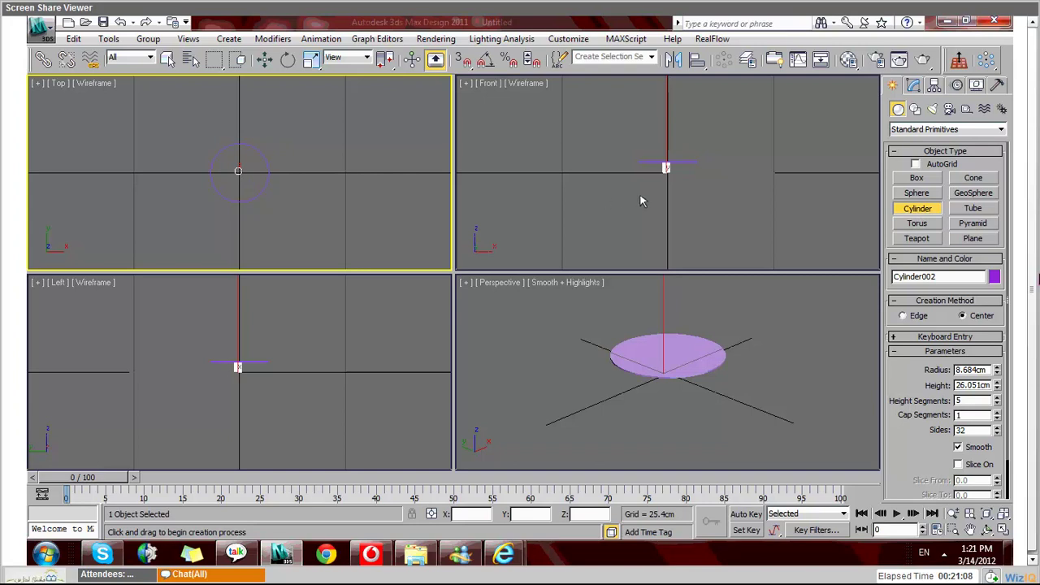
click(680, 195)
scroll(680, 195, up, 5)
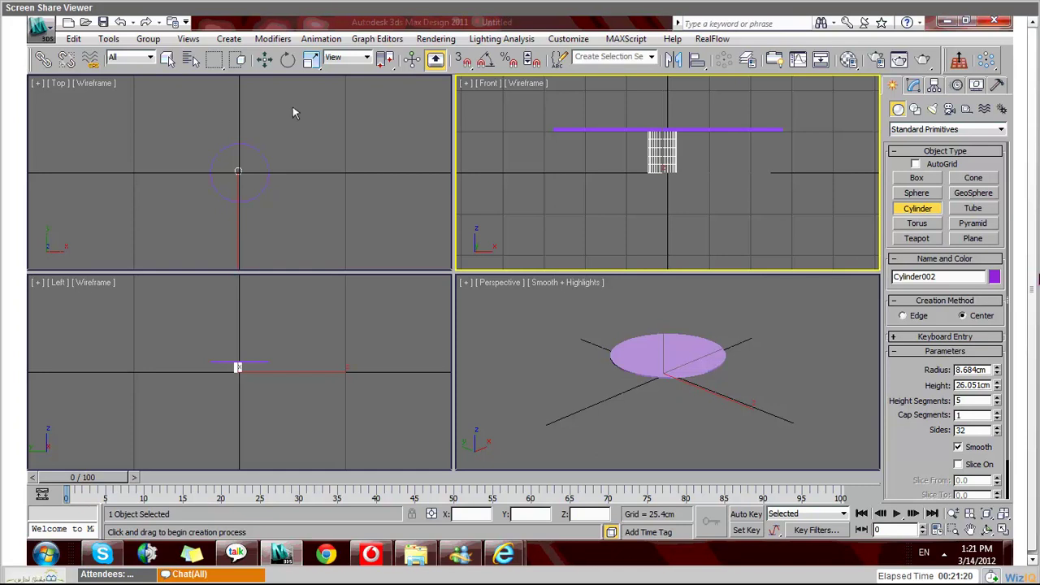
Step: Move the small cylinder to X 0 and Y 0 so it is centred beneath the disc
key(w)
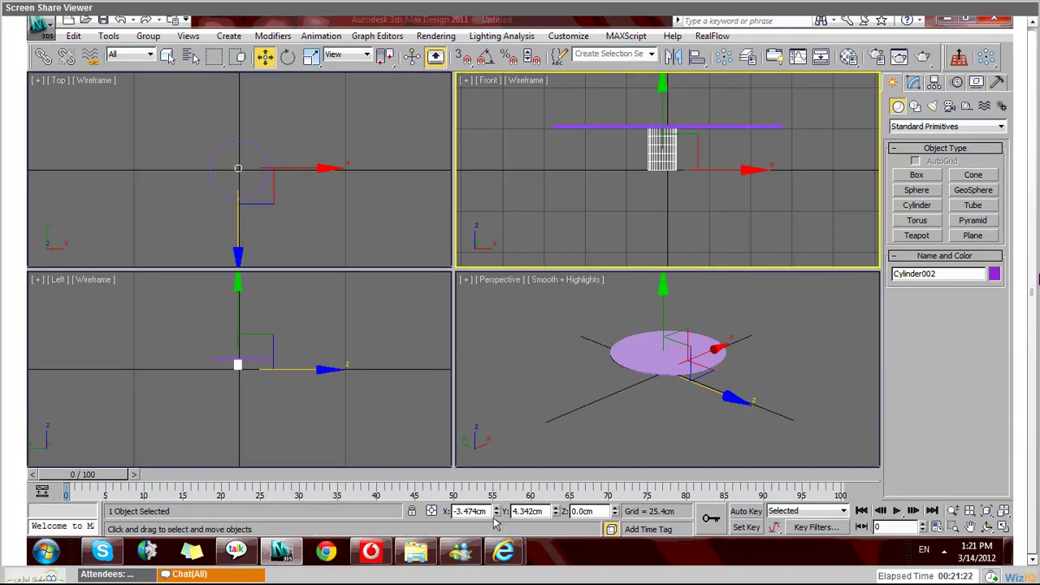
right_click(554, 514)
right_click(497, 512)
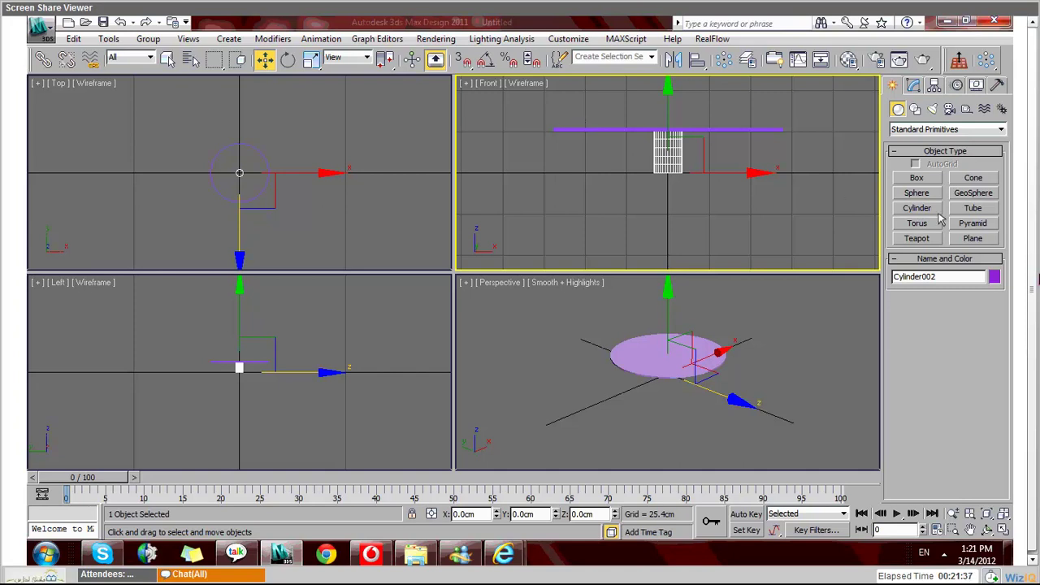
Step: Select the large disc in the Front view and hide it
click(913, 86)
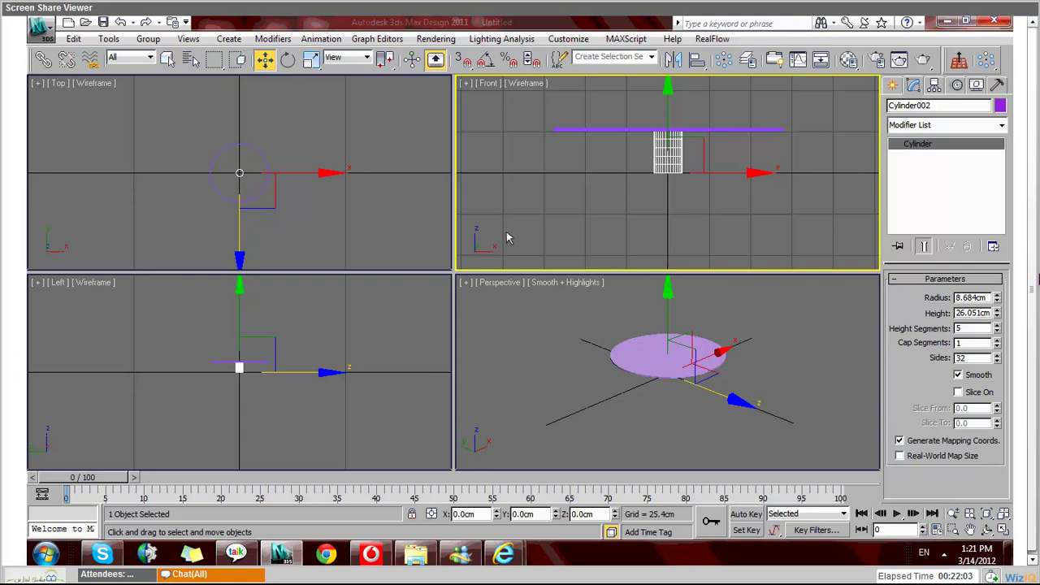
click(557, 147)
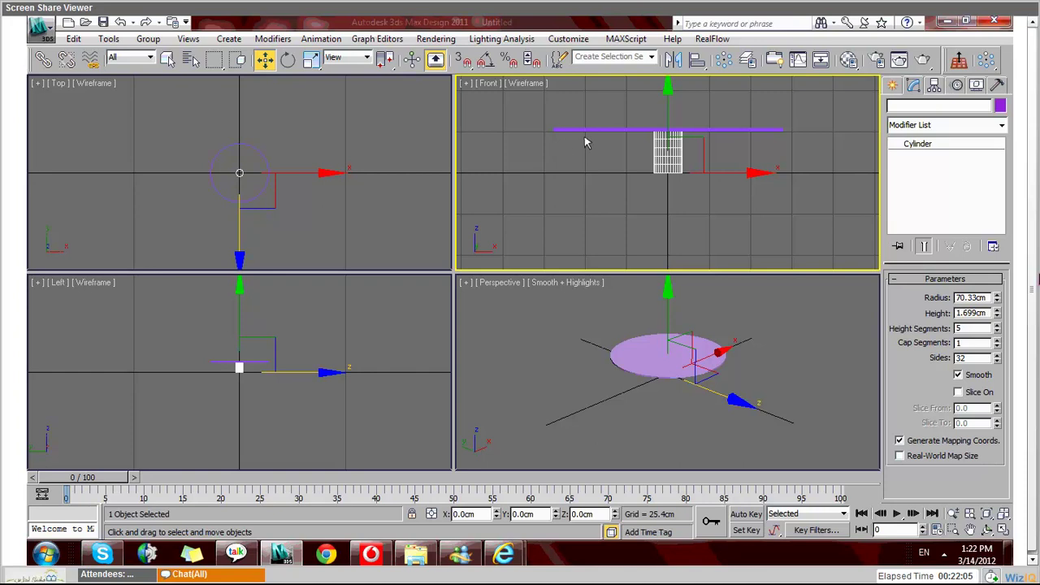
right_click(586, 142)
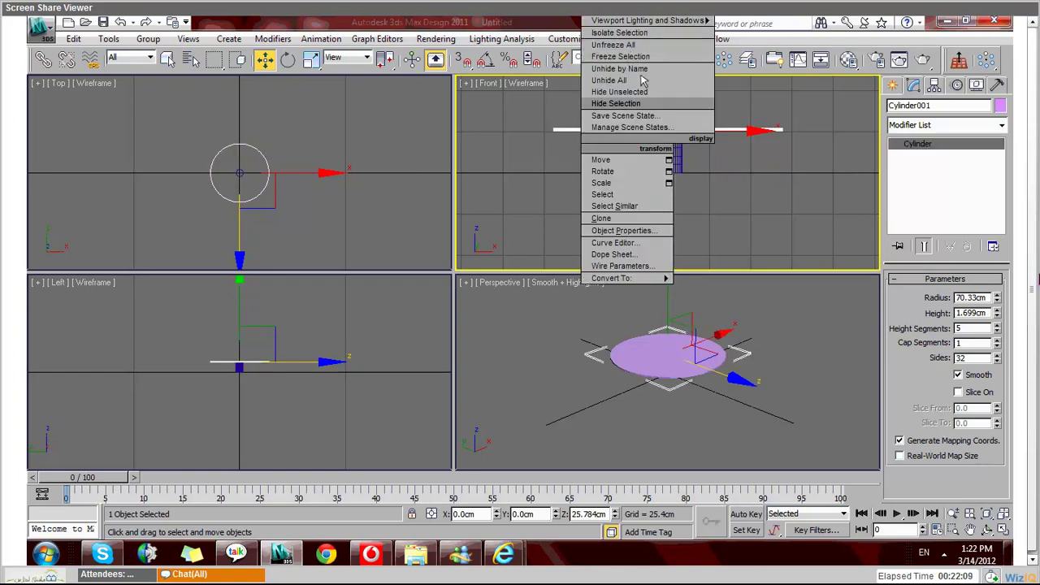
click(616, 103)
Step: Select the small cylinder in the Front view and convert it to an Editable Poly
click(669, 146)
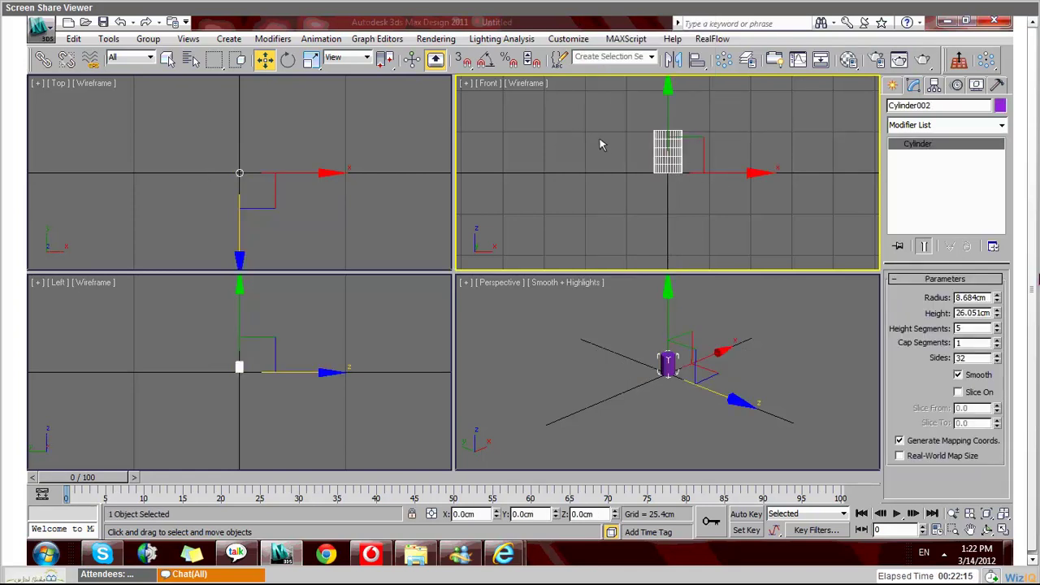
key(alt+w)
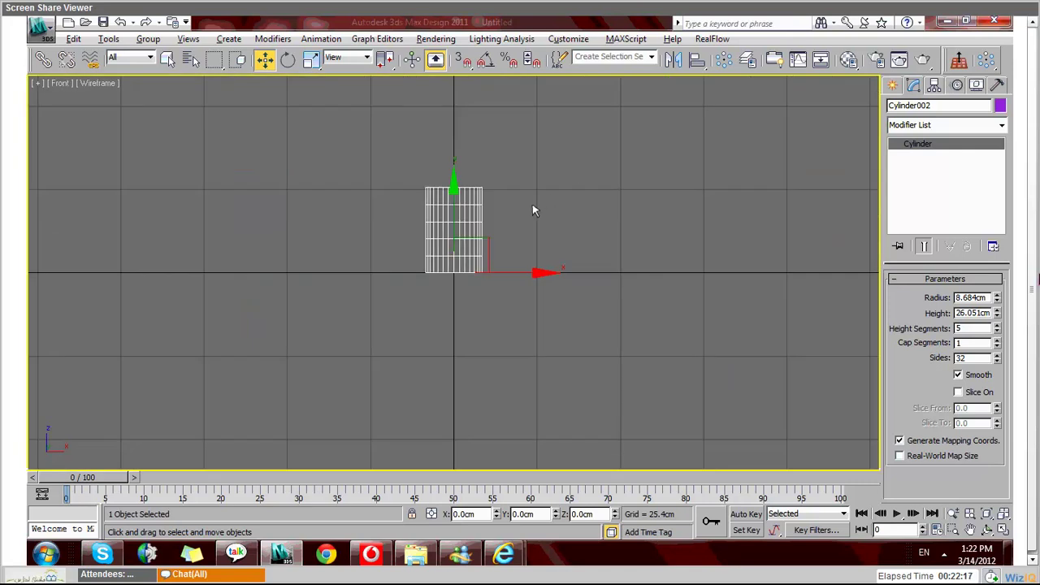
scroll(533, 203, up, 4)
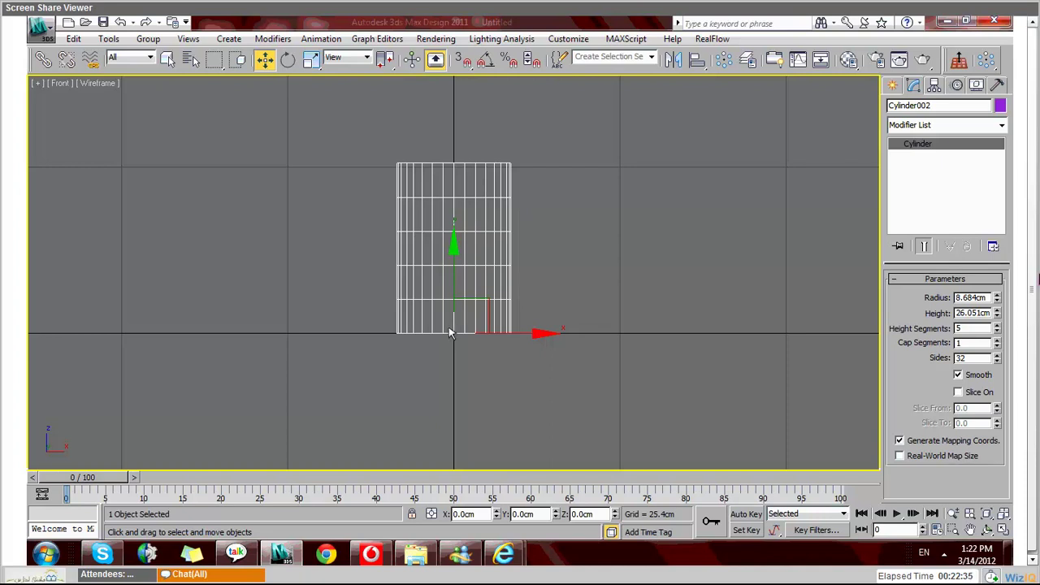
right_click(440, 222)
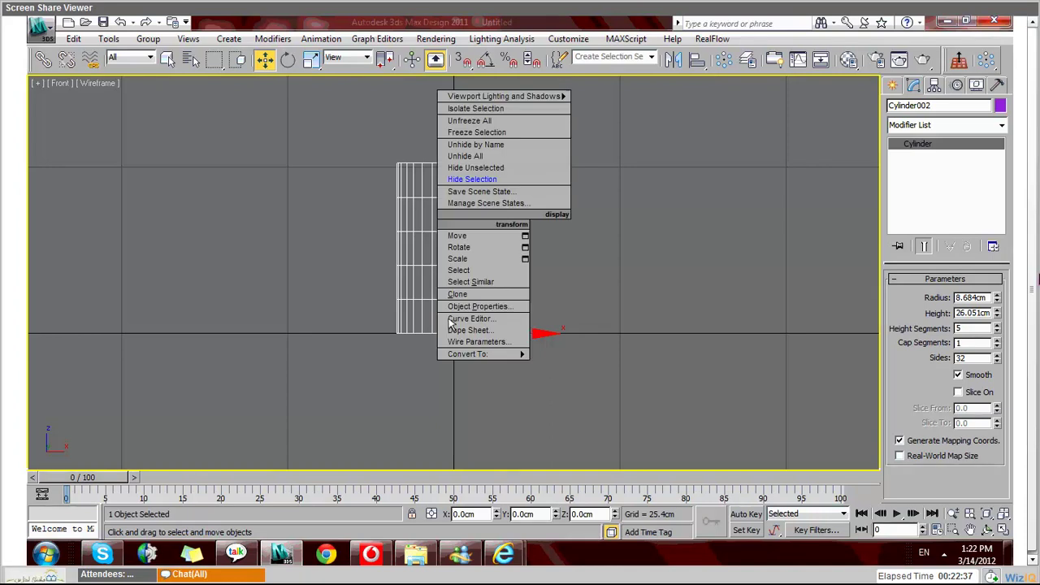
mouse_move(508, 353)
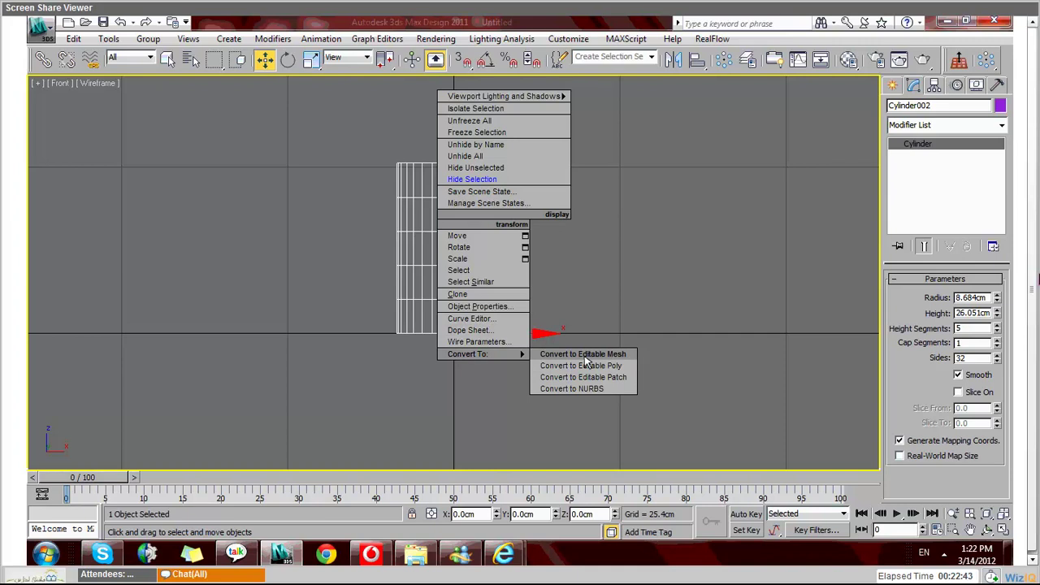
click(582, 365)
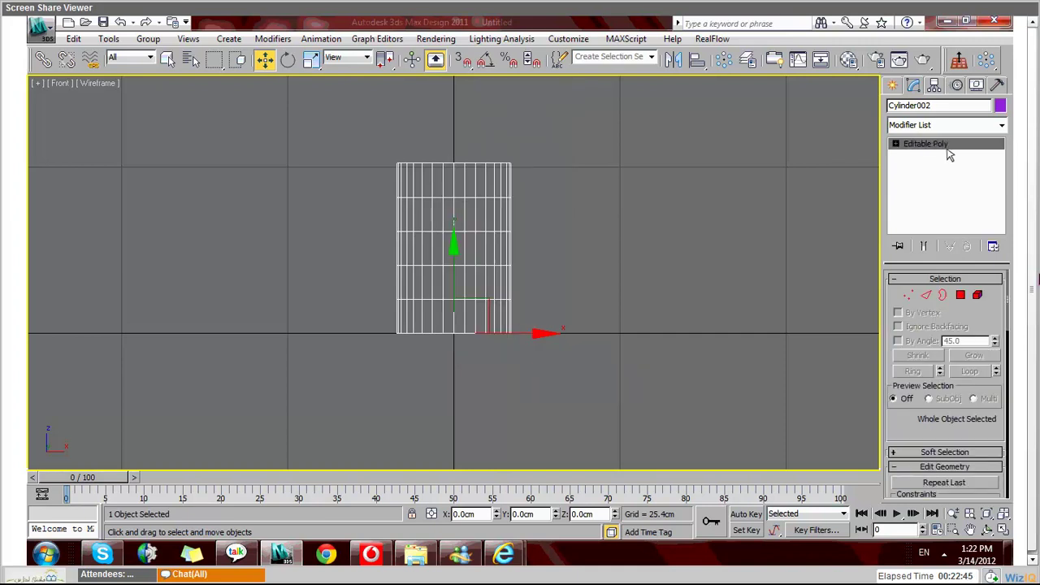
Step: At polygon level, select the two adjacent polygons in the bottom row at the front centre of the cylinder
key(1)
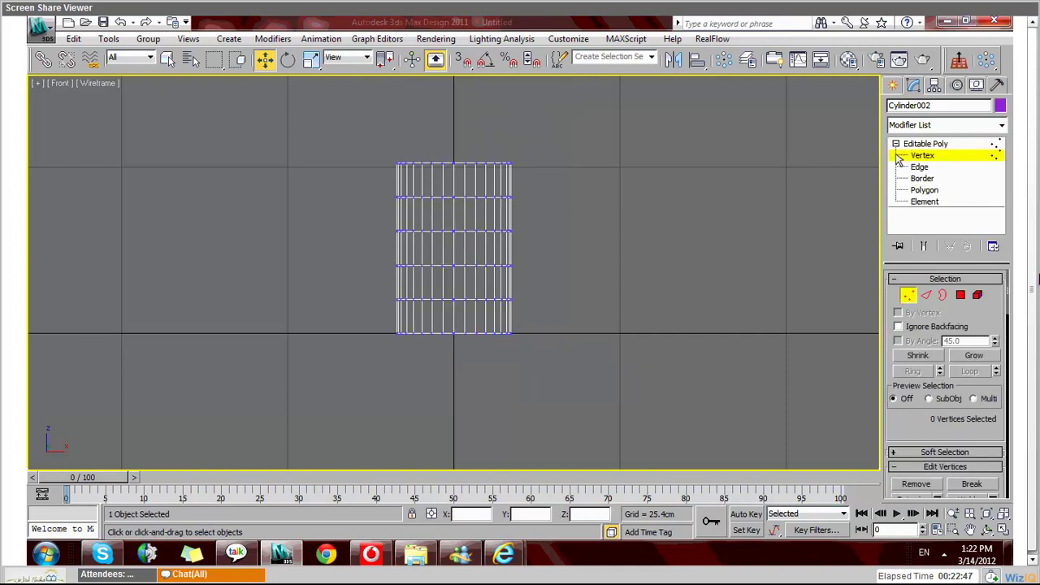
key(4)
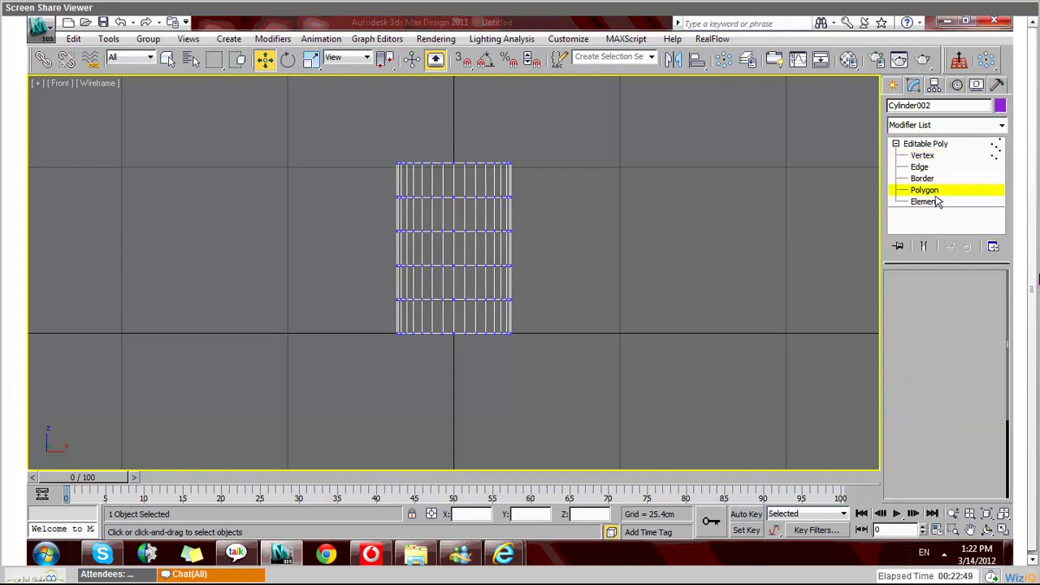
click(451, 320)
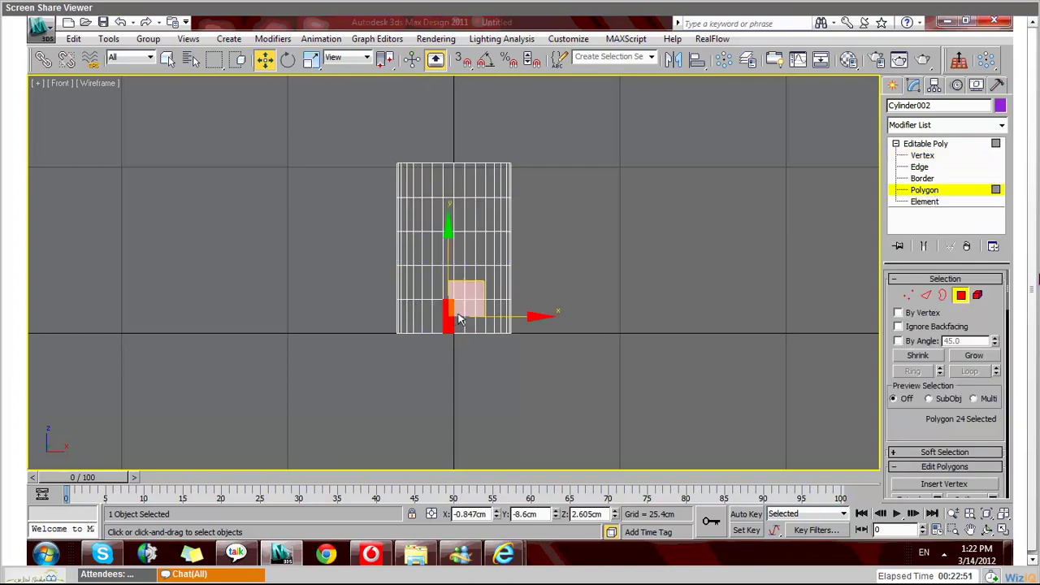
ctrl+click(459, 320)
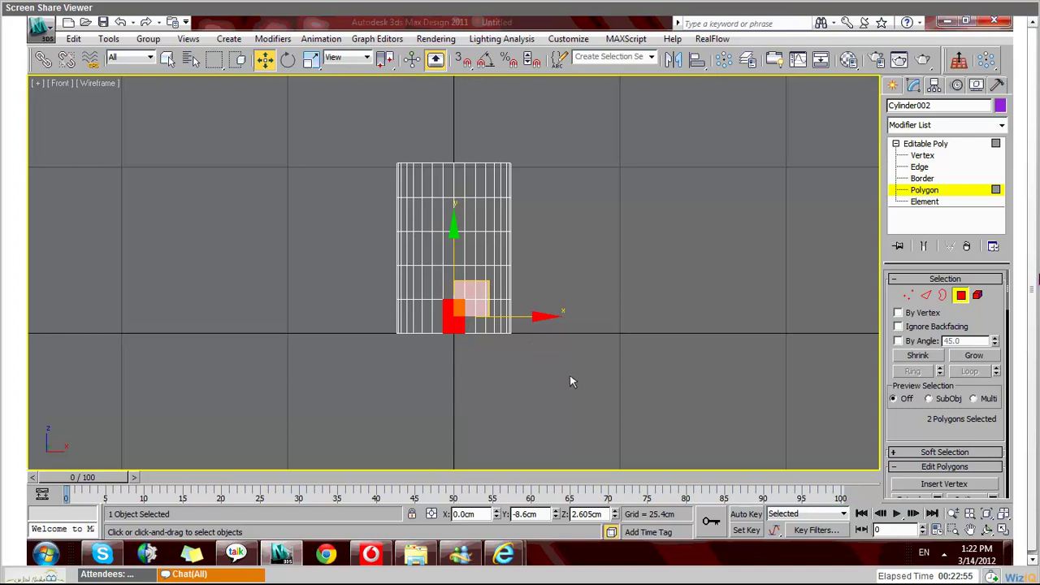
Step: In the Front view, add the outermost bottom-row polygon on each side of the cylinder to the selection
alt+middle_drag(572, 382, 514, 360)
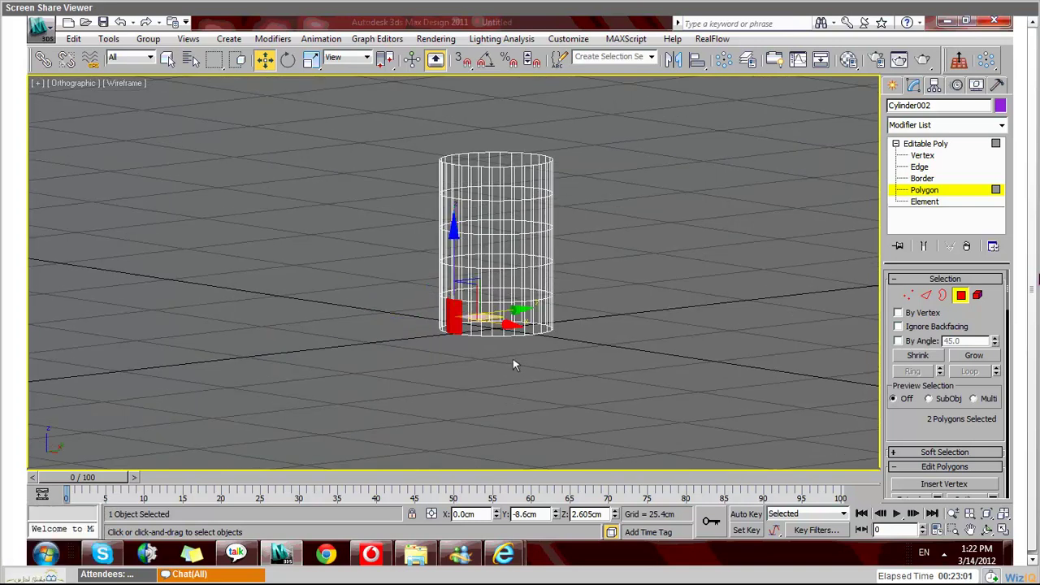
click(82, 96)
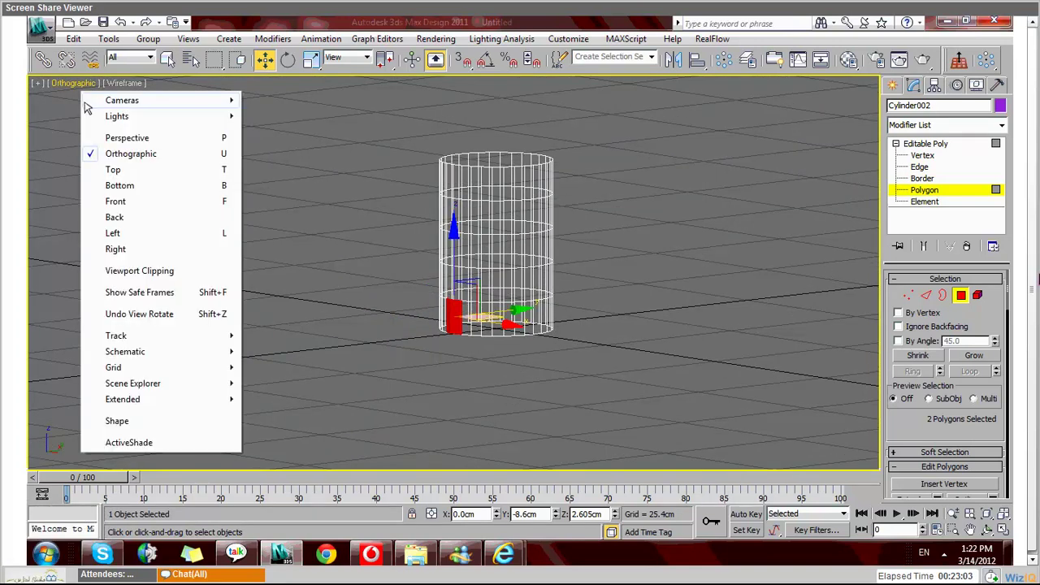
click(117, 202)
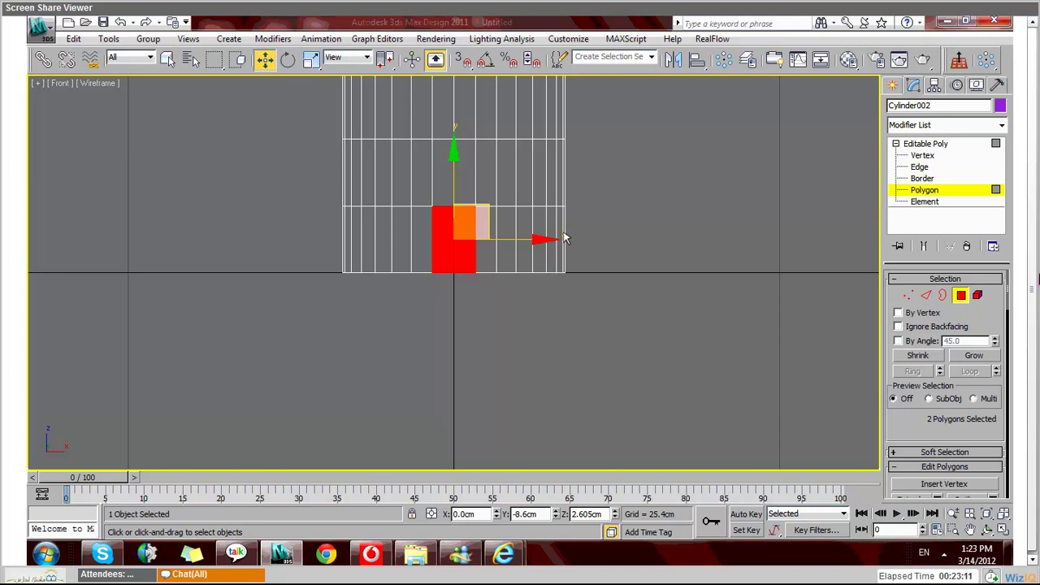
ctrl+click(564, 238)
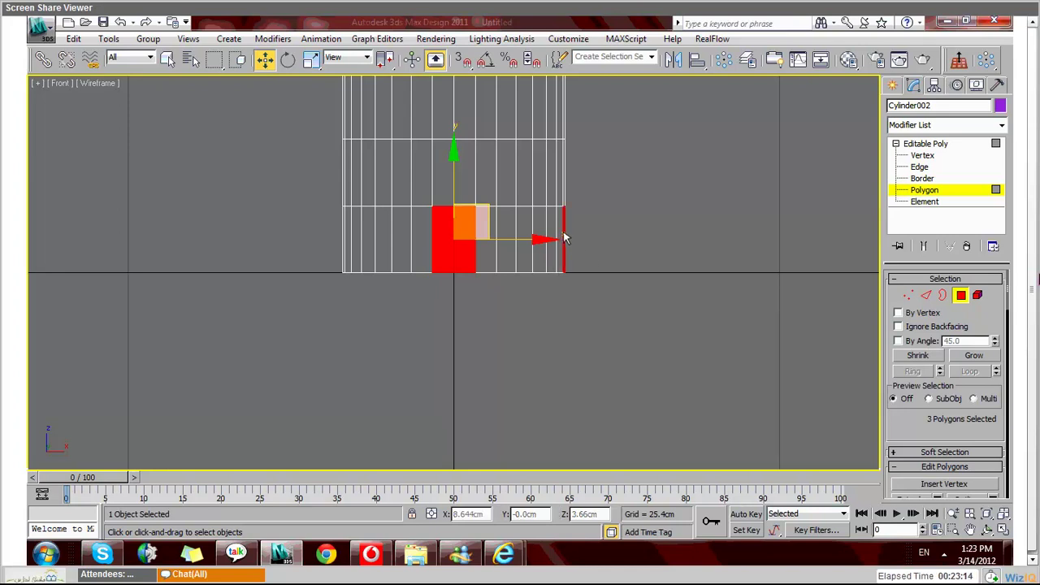
ctrl+click(345, 247)
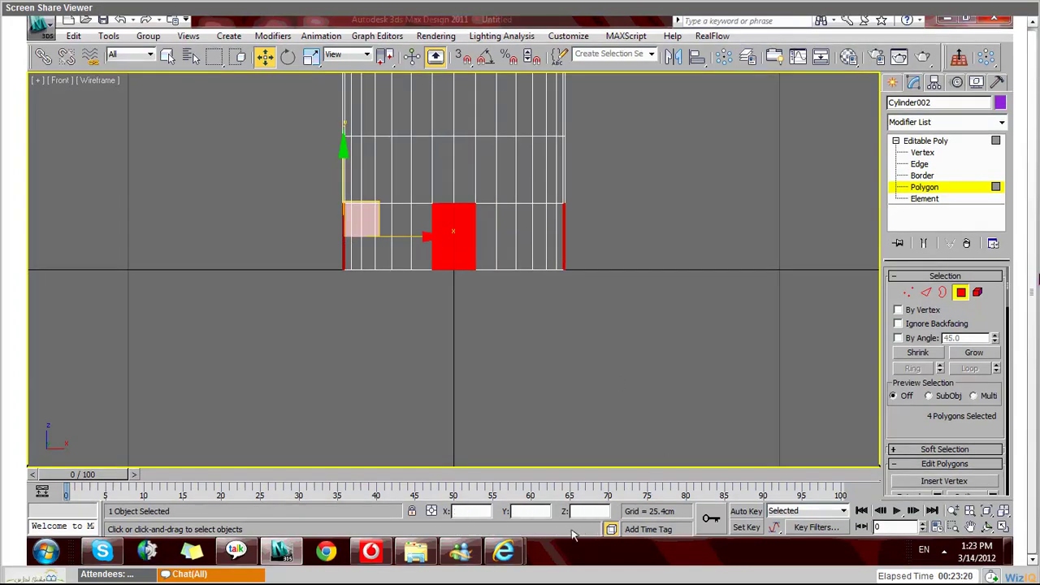
Step: Show the cylinder's selected bottom polygons up close in a maximized Perspective view with edged faces displayed
key(alt+w)
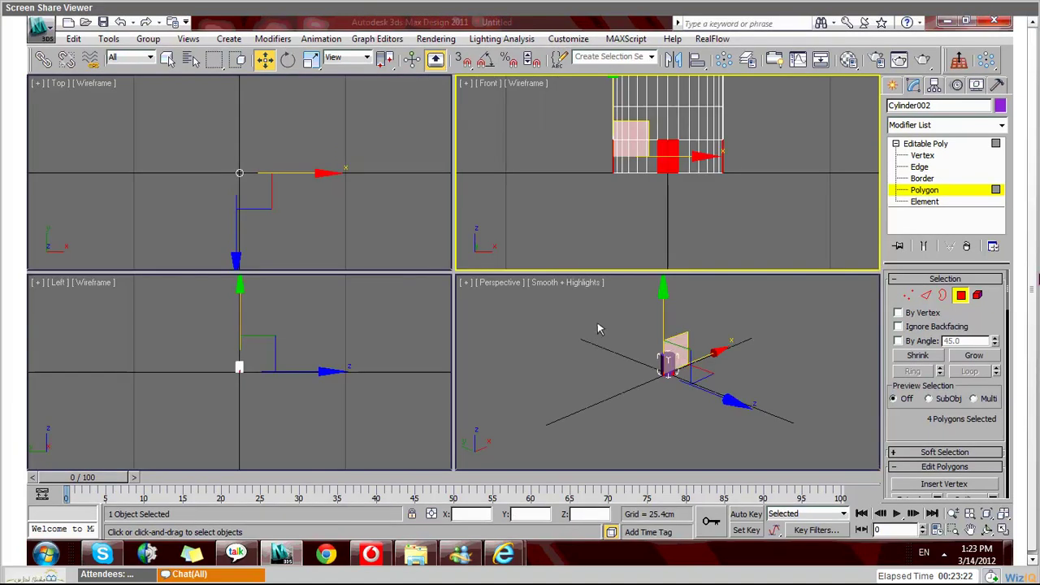
right_click(598, 329)
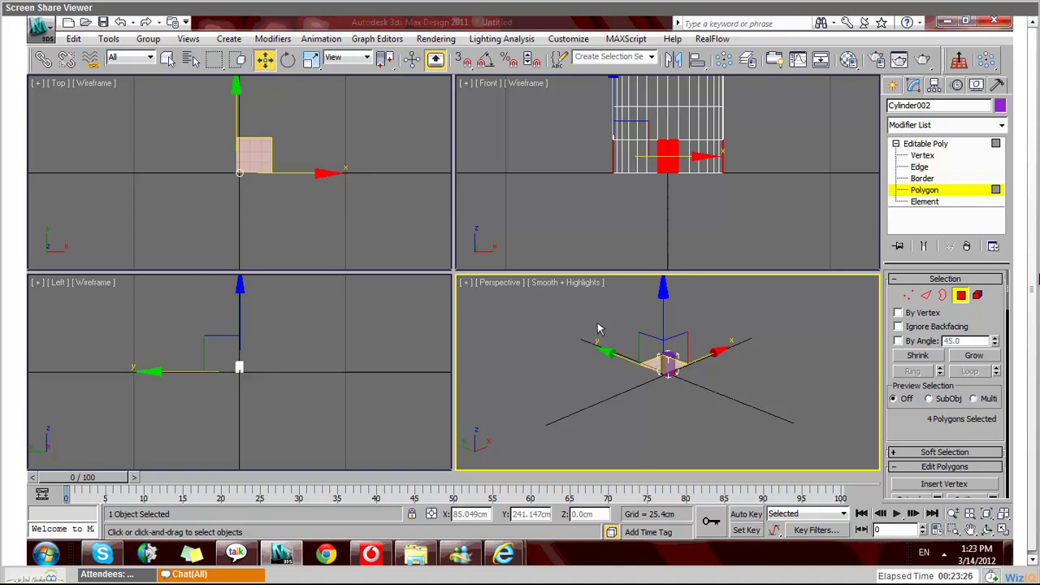
key(alt+w)
scroll(520, 322, up, 2)
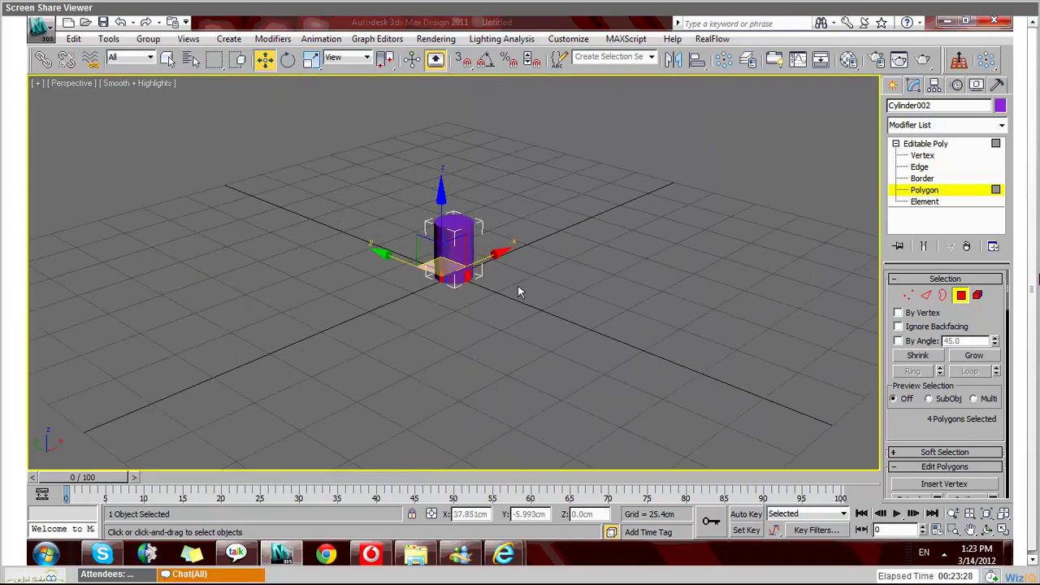
key(z)
key(F4)
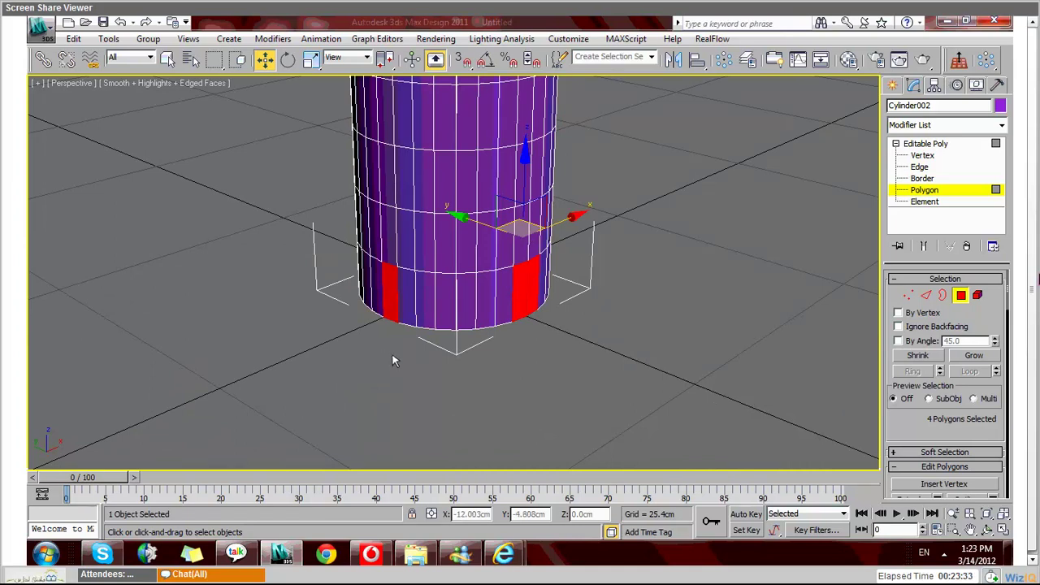
Step: Complete the bottom-row selection around the cylinder so each of its four sides has a pair of adjacent polygons
alt+middle_drag(392, 357, 422, 310)
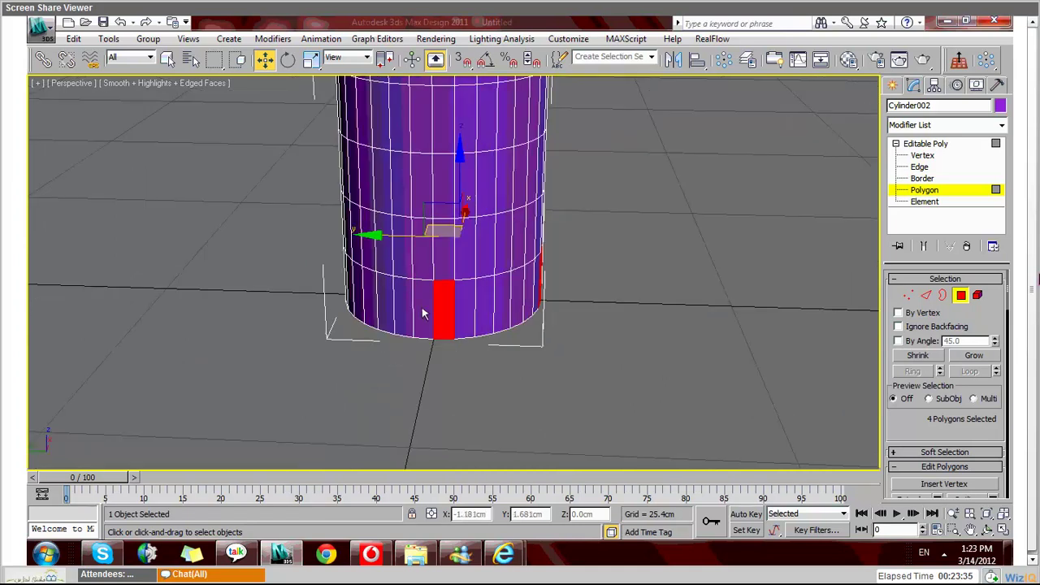
ctrl+click(421, 314)
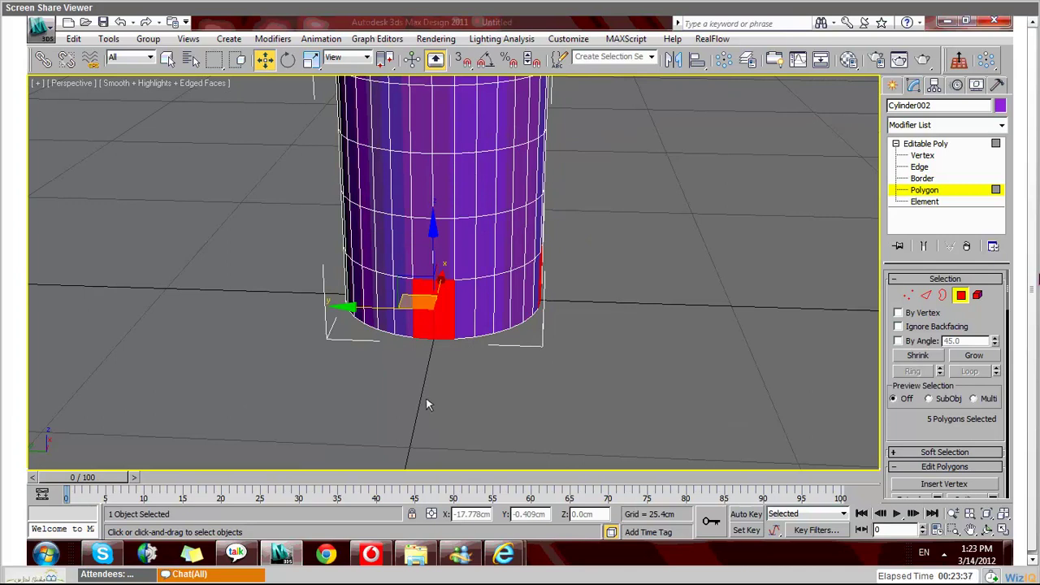
alt+middle_drag(429, 404, 449, 317)
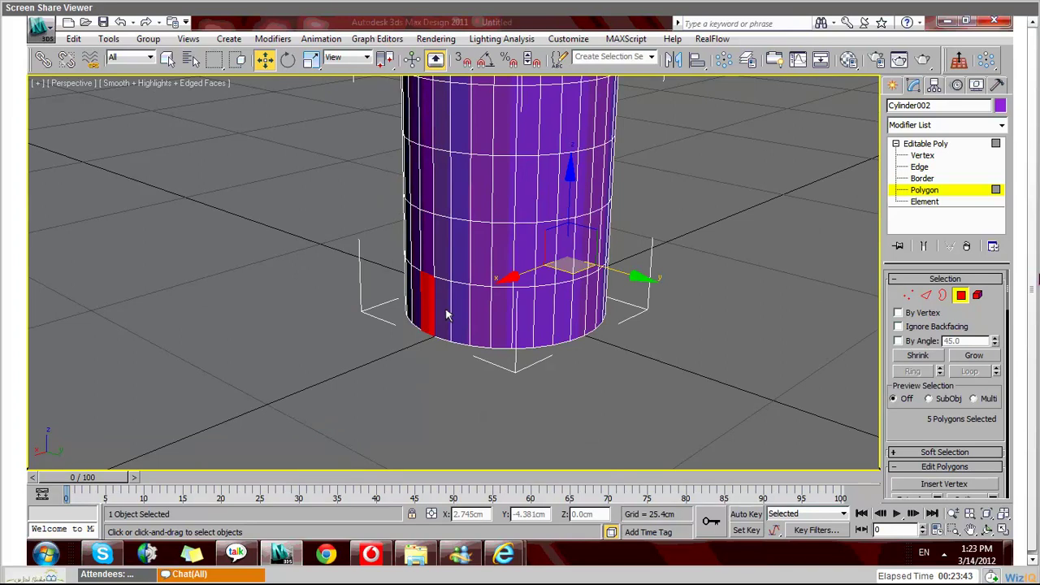
ctrl+click(446, 316)
alt+middle_drag(534, 384, 511, 322)
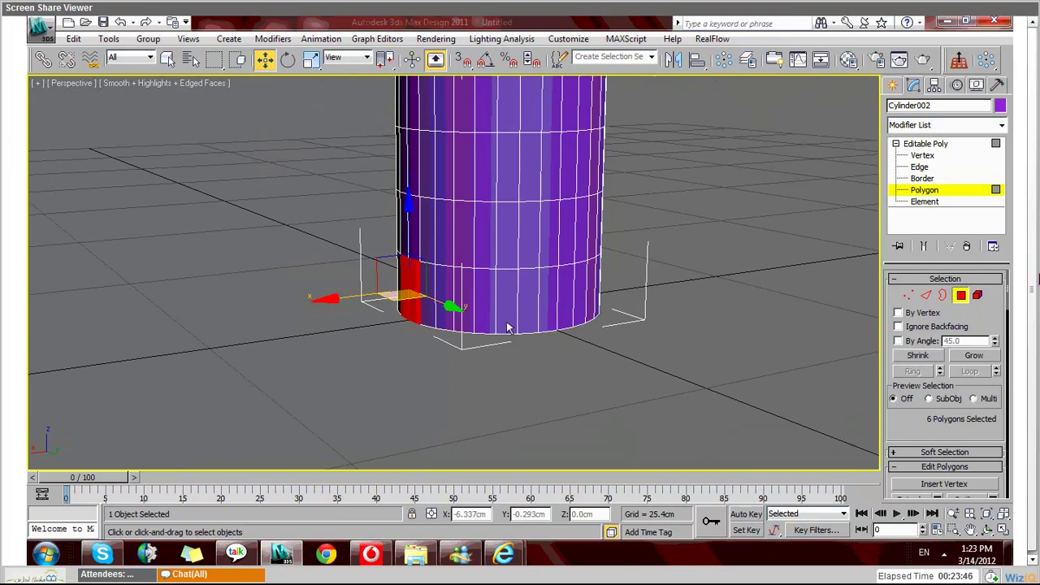
ctrl+click(555, 308)
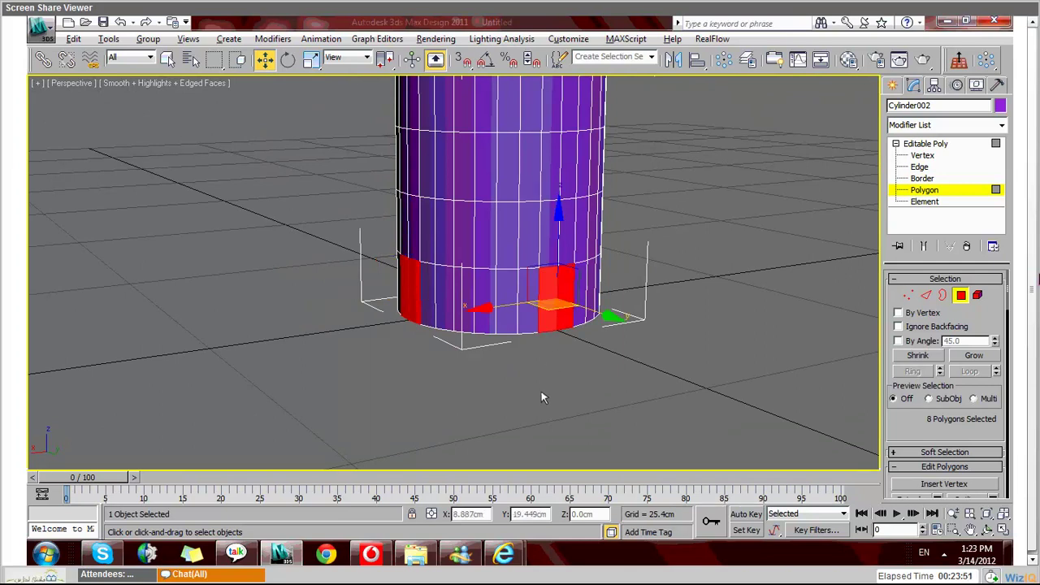
Step: Extrude the four selected polygon pairs outward to form four feet, each nearly as long as the cylinder's diameter
alt+middle_drag(541, 397, 538, 351)
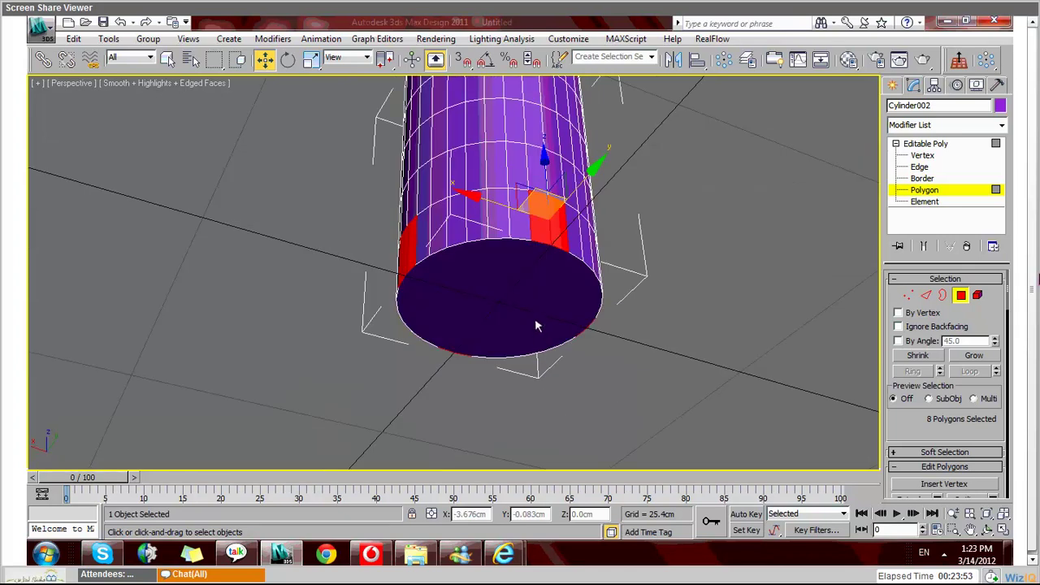
alt+middle_drag(524, 269, 491, 414)
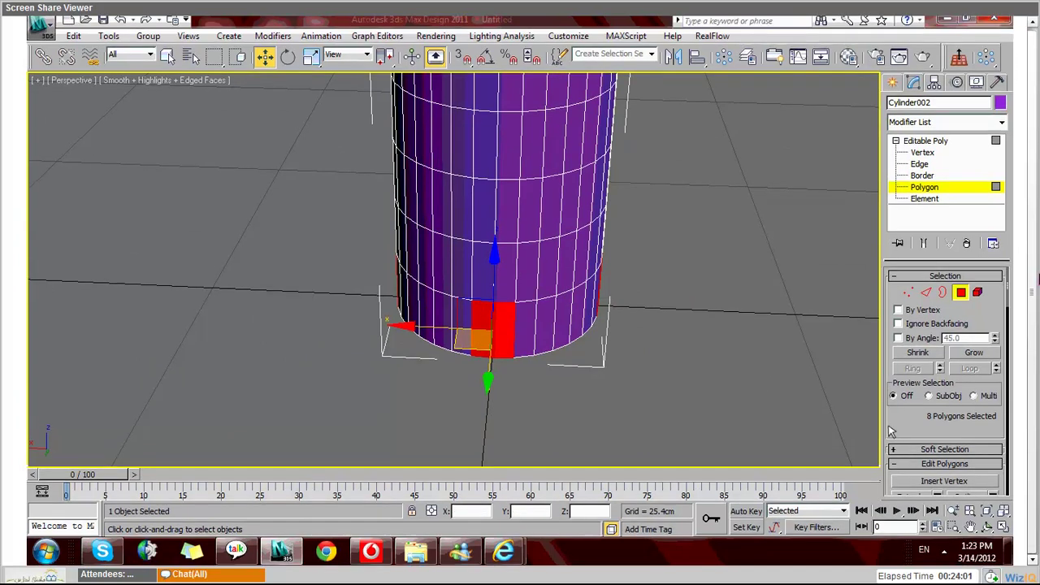
scroll(894, 426, down, 3)
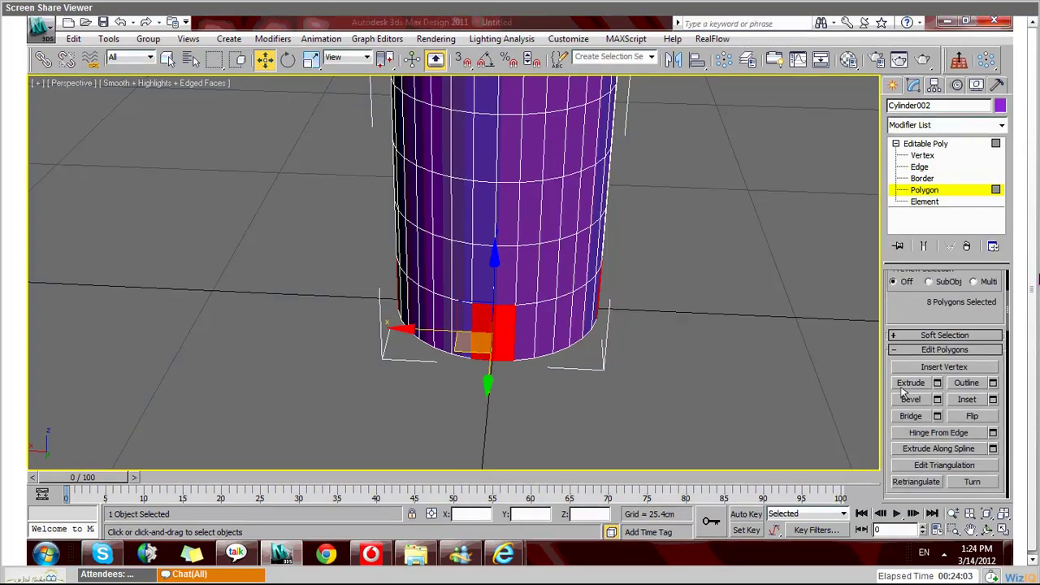
click(909, 384)
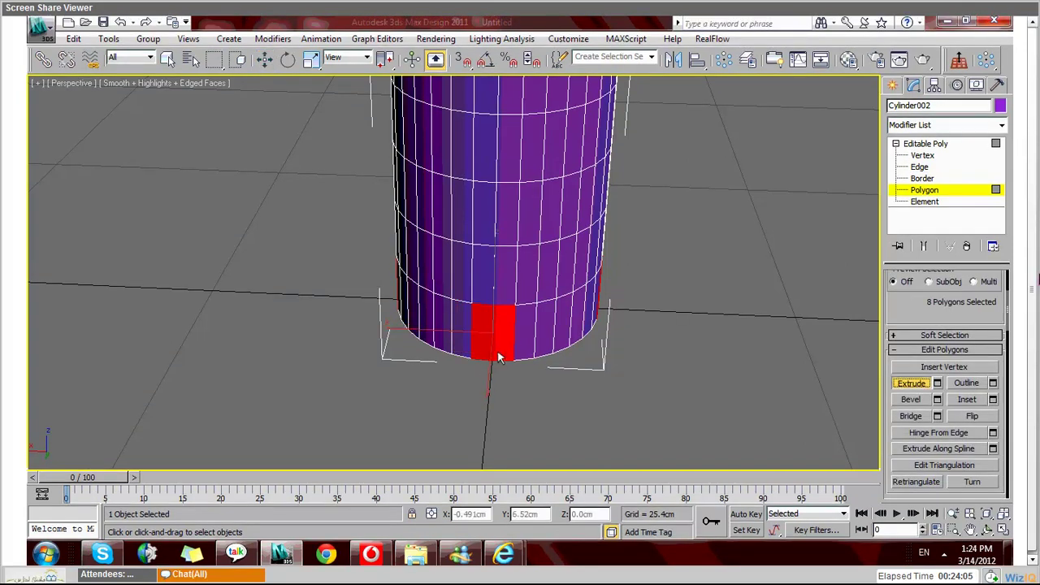
mouse_move(499, 357)
mouse_down()
mouse_move(499, 327)
mouse_move(494, 377)
mouse_up()
mouse_move(494, 371)
alt+middle_down()
mouse_move(485, 362)
mouse_move(485, 373)
alt+middle_up()
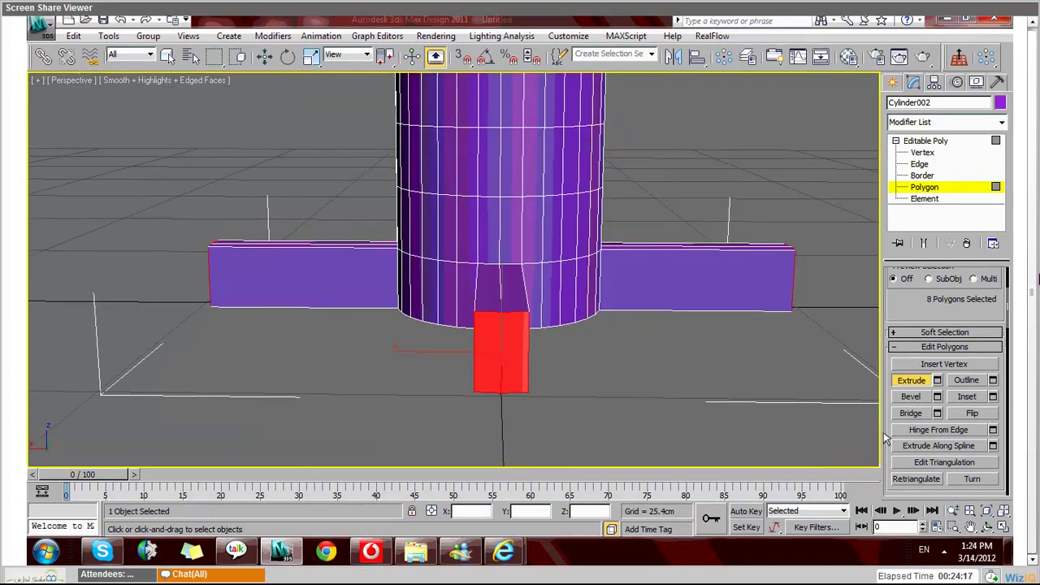
scroll(886, 439, down, 5)
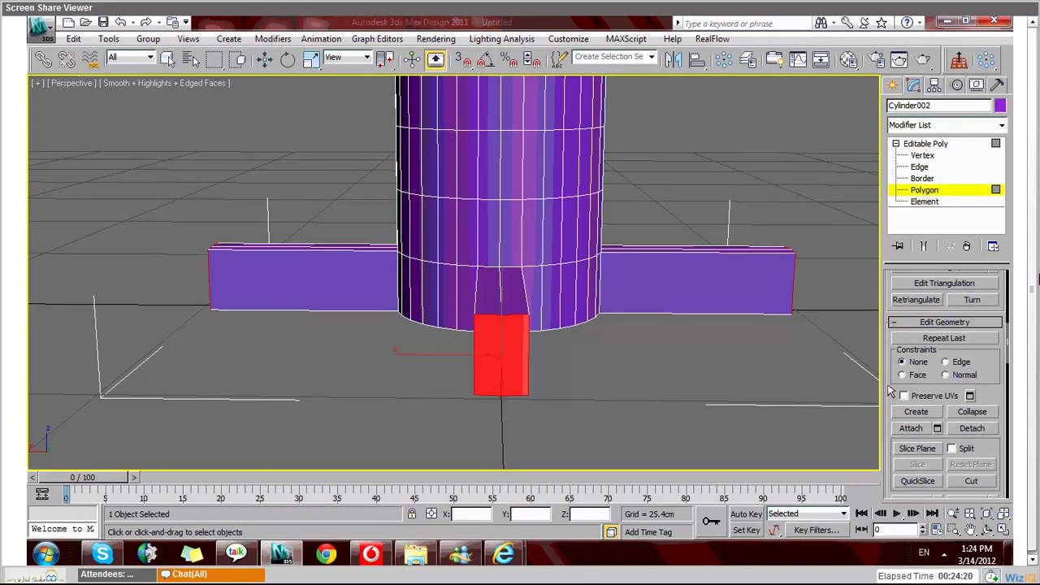
scroll(891, 391, down, 3)
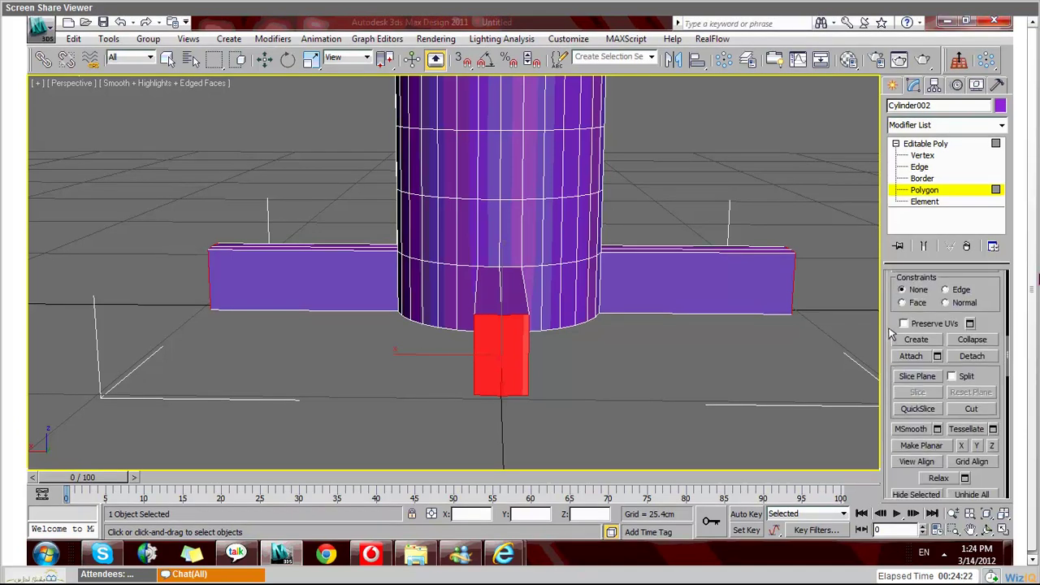
scroll(890, 313, down, 1)
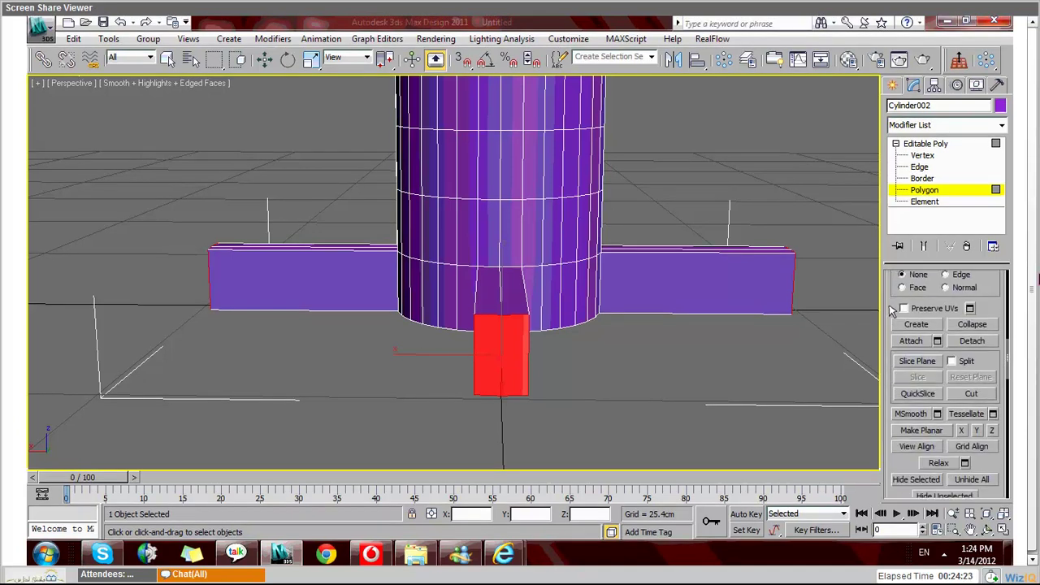
click(956, 396)
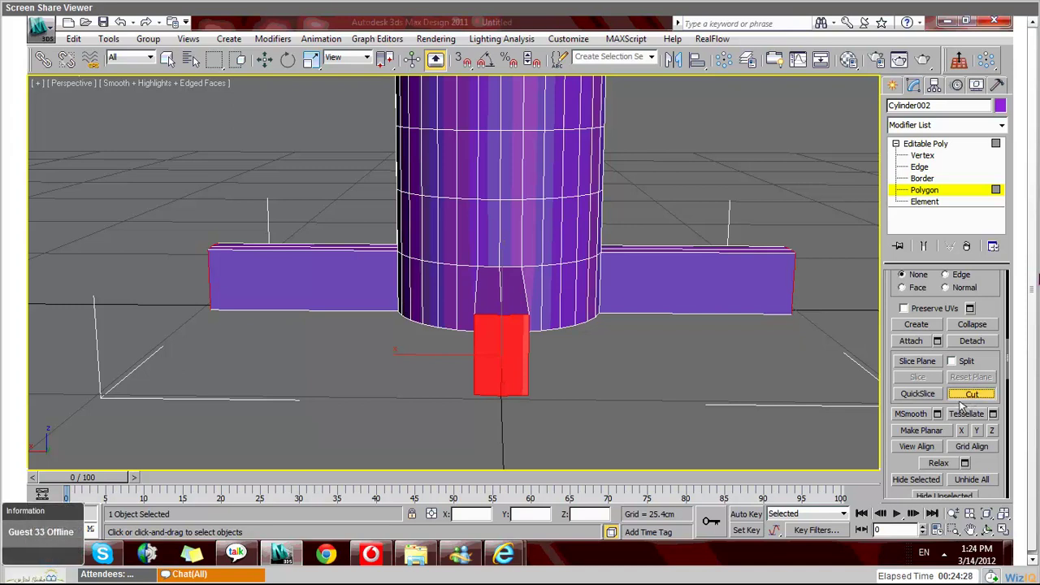
key(w)
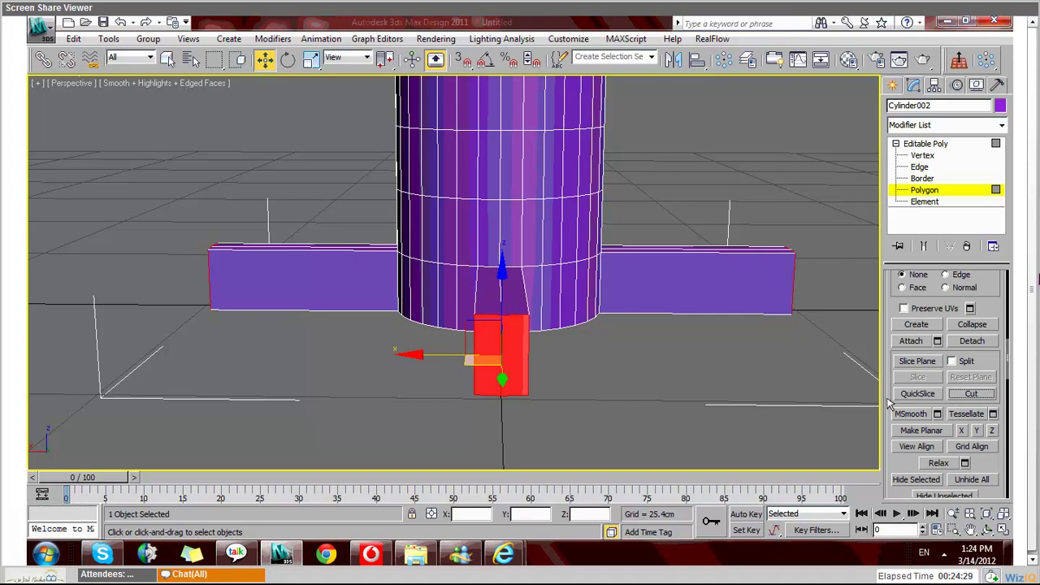
scroll(891, 382, down, 3)
scroll(891, 317, up, 3)
scroll(891, 301, up, 3)
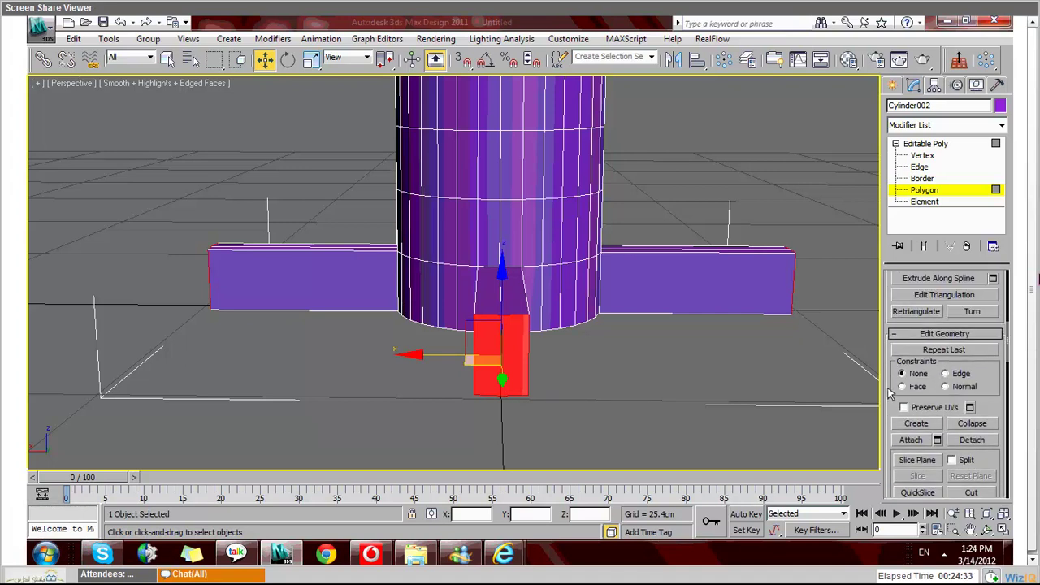
scroll(891, 375, up, 3)
scroll(890, 439, up, 1)
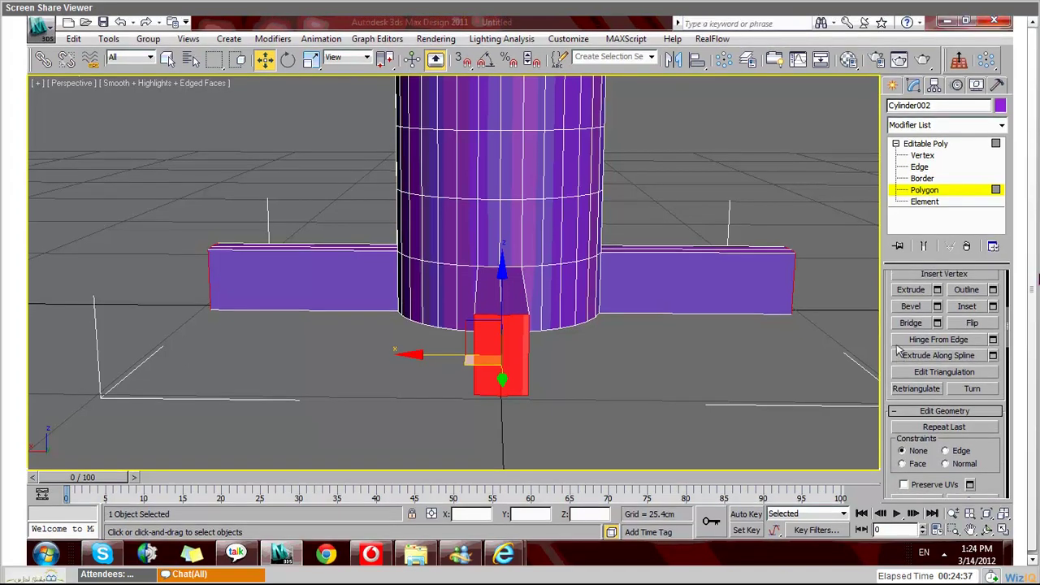
click(969, 312)
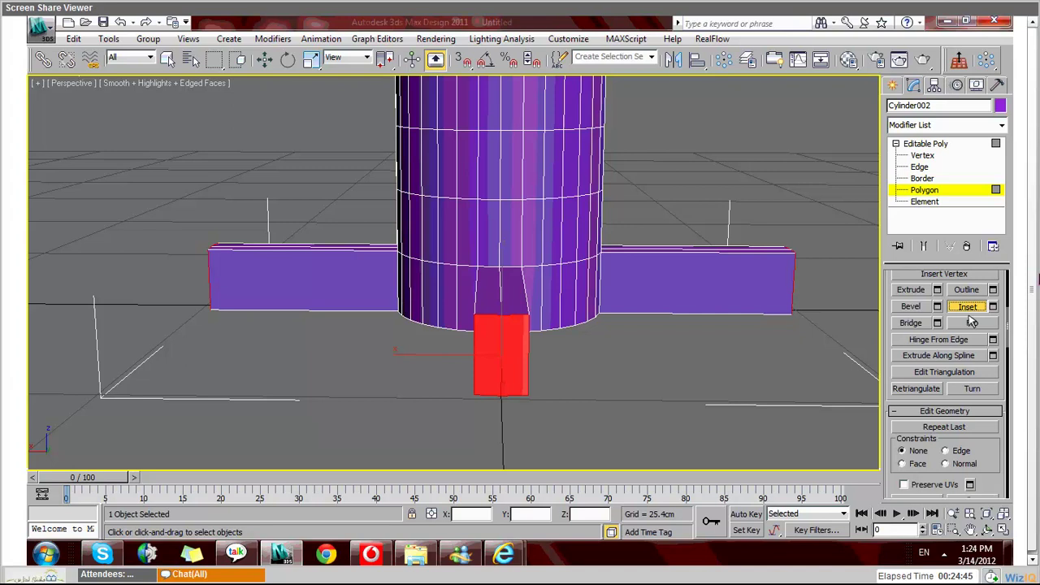
click(629, 360)
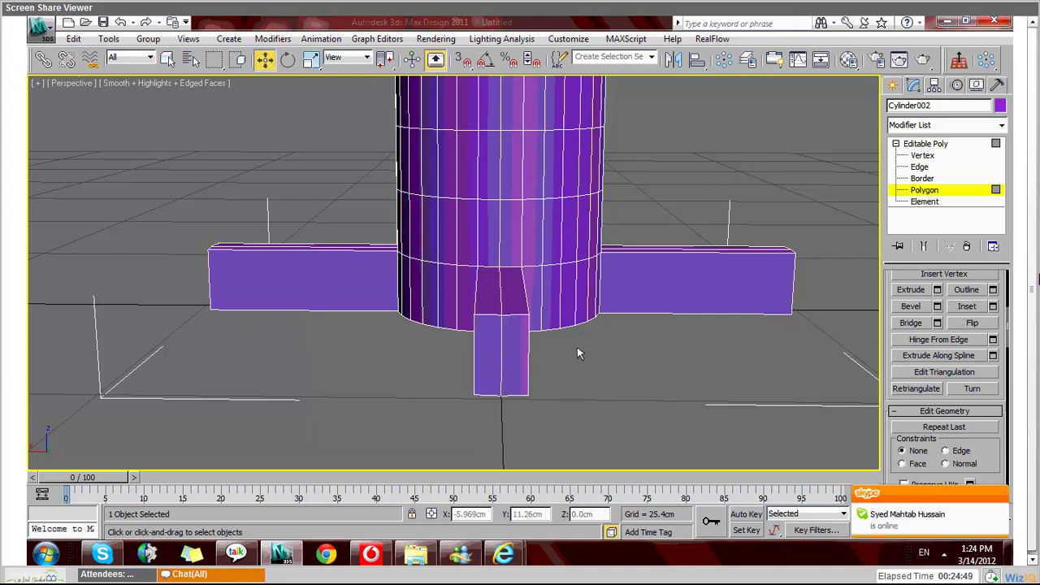
Step: Switch the base from polygon to edge editing and select the two upper end edges of the front foot
alt+middle_drag(578, 354, 567, 355)
click(500, 351)
click(922, 179)
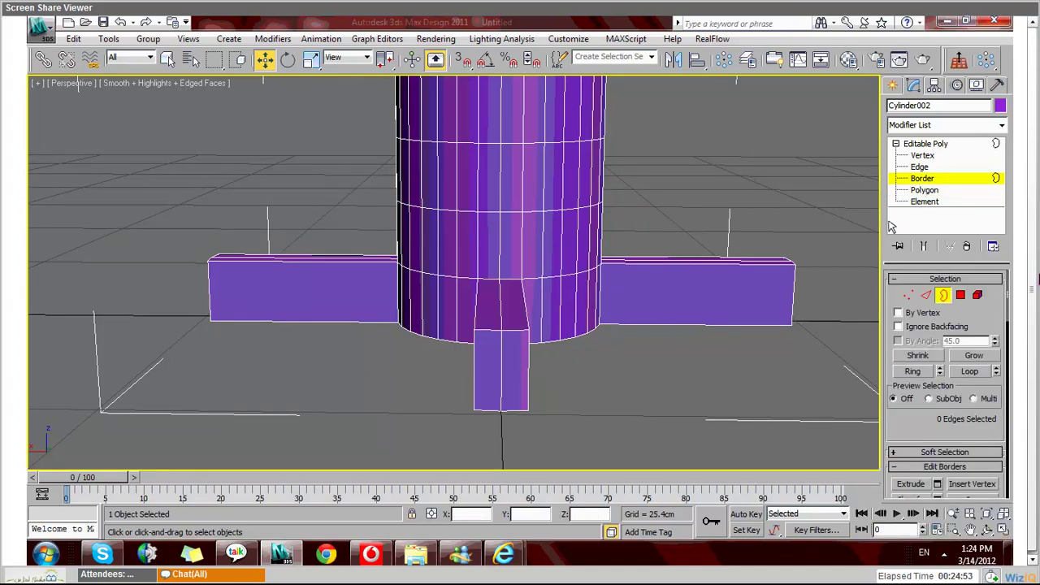
click(920, 167)
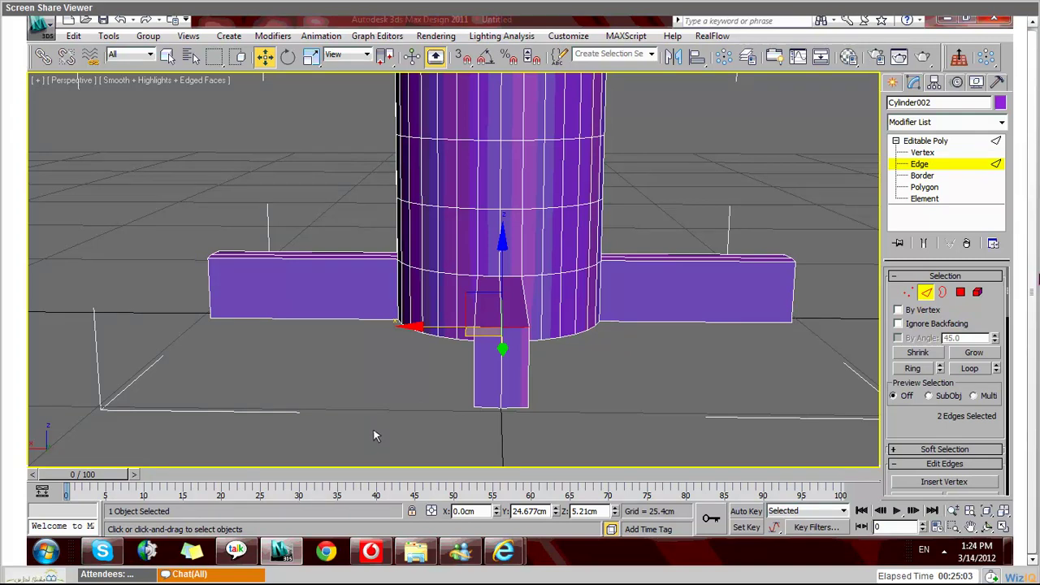
Step: Add the two upper end edges of an adjacent foot to the edge selection
alt+middle_drag(373, 427, 602, 409)
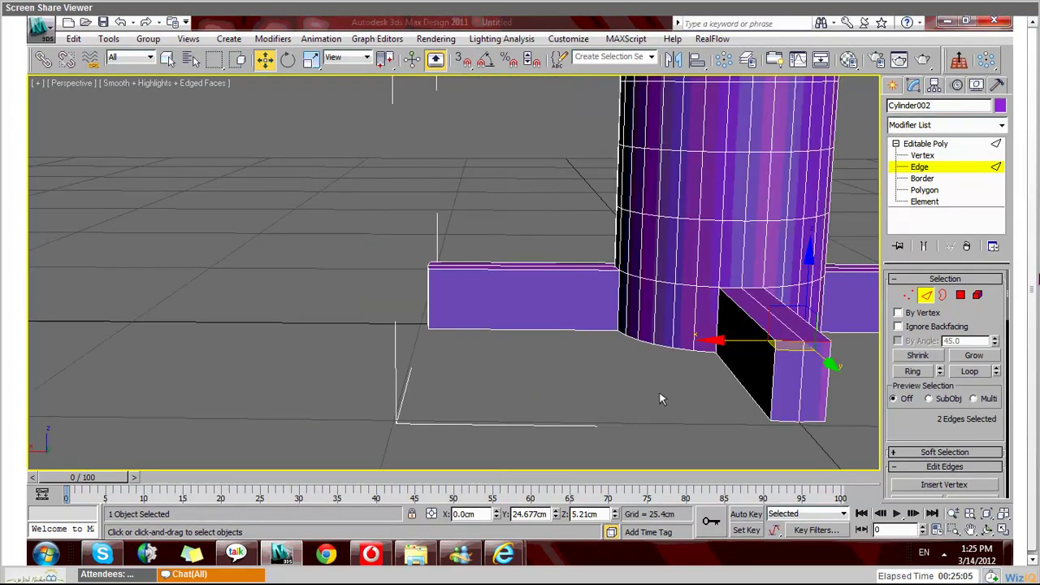
alt+middle_drag(660, 395, 658, 398)
alt+middle_drag(606, 372, 793, 364)
alt+middle_drag(665, 361, 456, 290)
ctrl+click(457, 246)
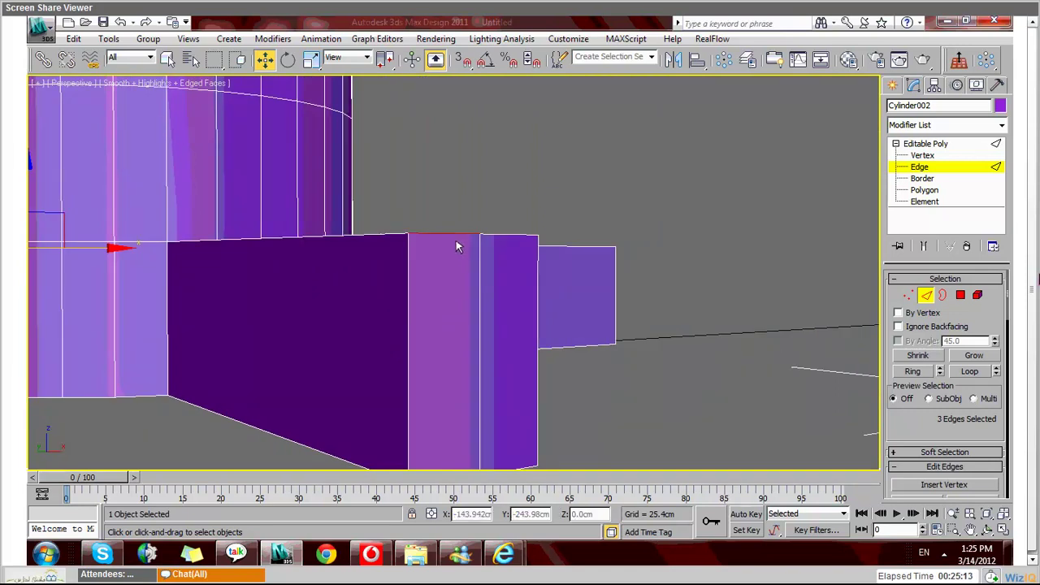
ctrl+click(520, 249)
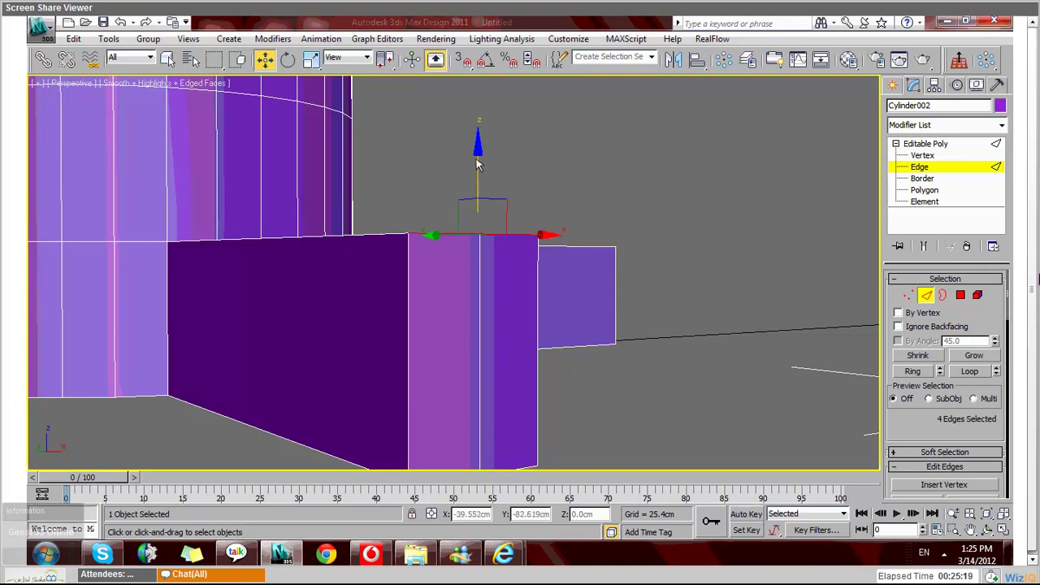
Step: Try to lower the four selected edges vertically to slope the tops of two feet
drag(478, 165, 476, 224)
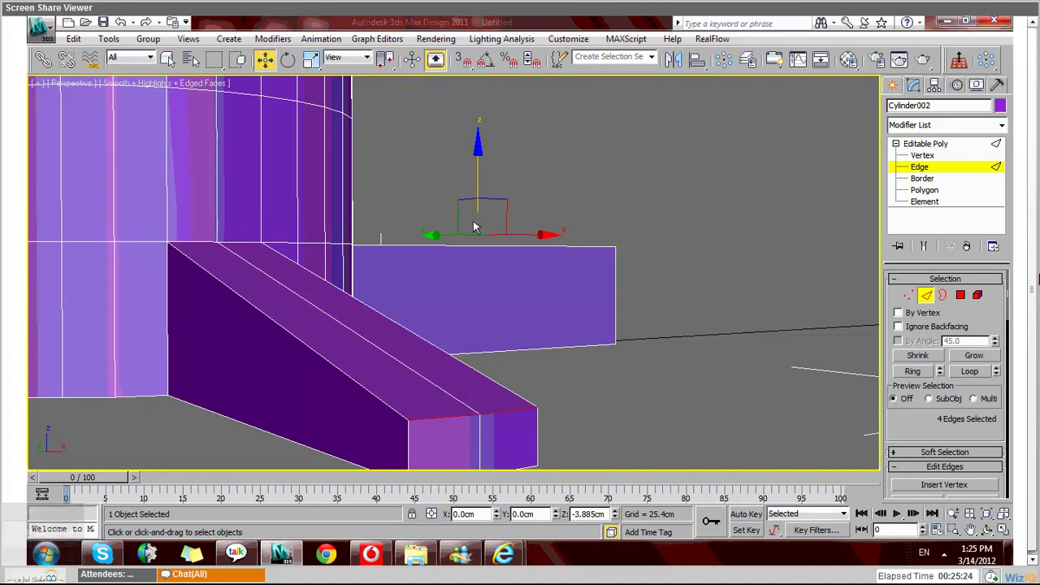
alt+middle_drag(476, 228, 298, 350)
alt+middle_drag(425, 349, 464, 344)
alt+middle_drag(360, 361, 271, 366)
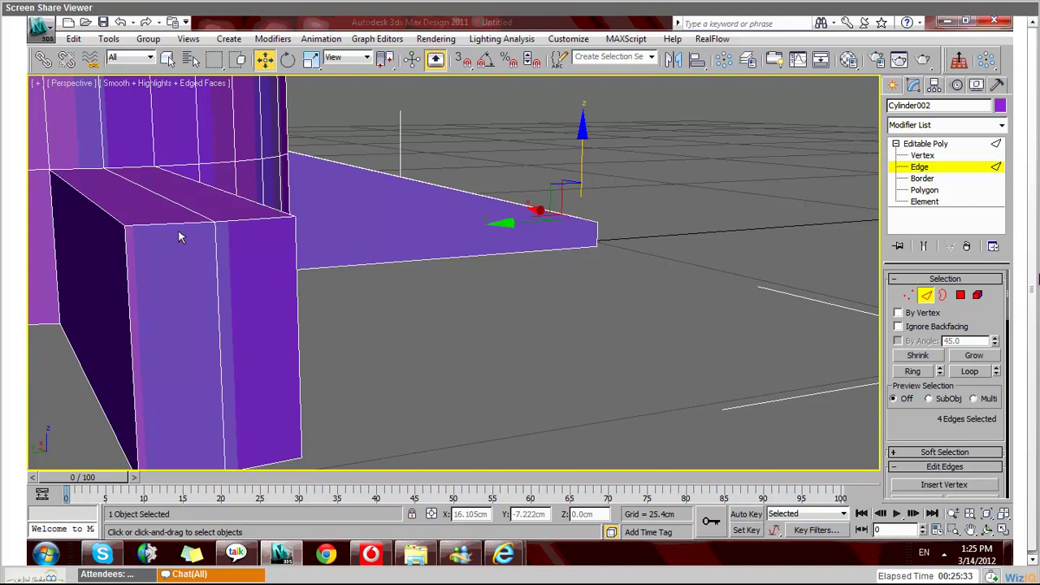
key(ctrl+z)
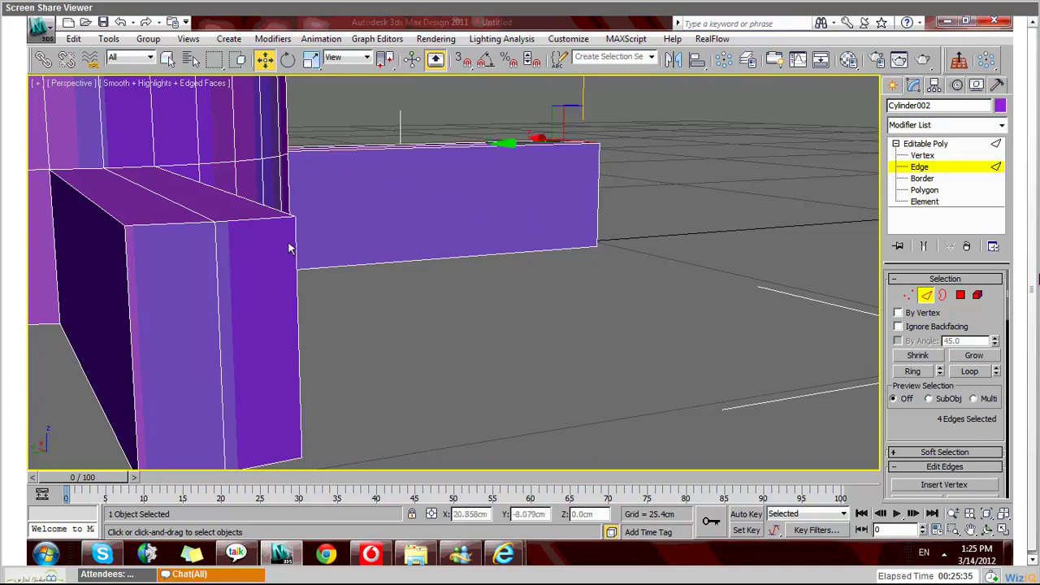
Step: Add the upper end edges of the remaining two feet so the outer top edges of all four feet are selected
ctrl+click(175, 231)
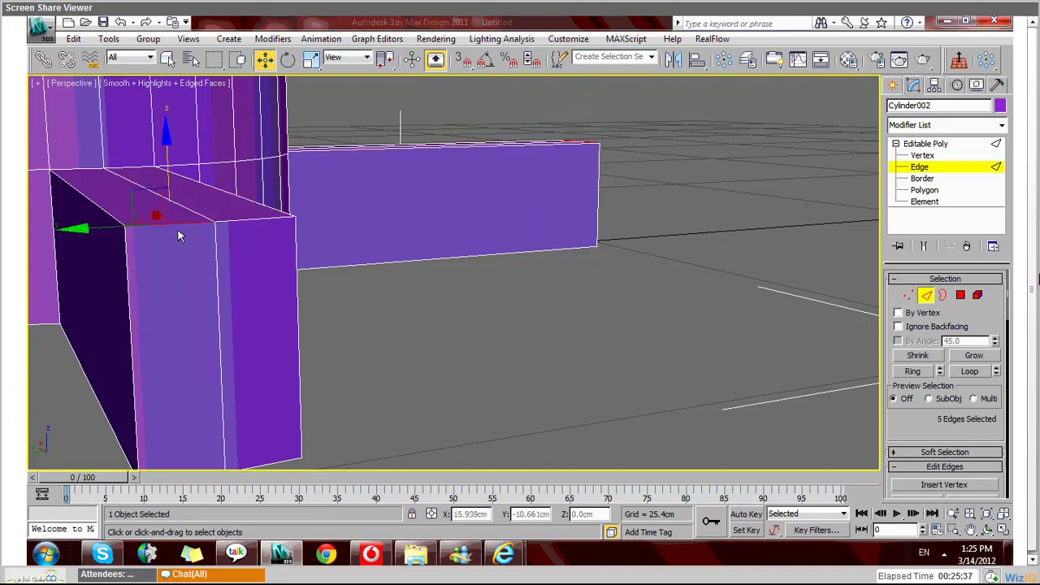
ctrl+click(230, 233)
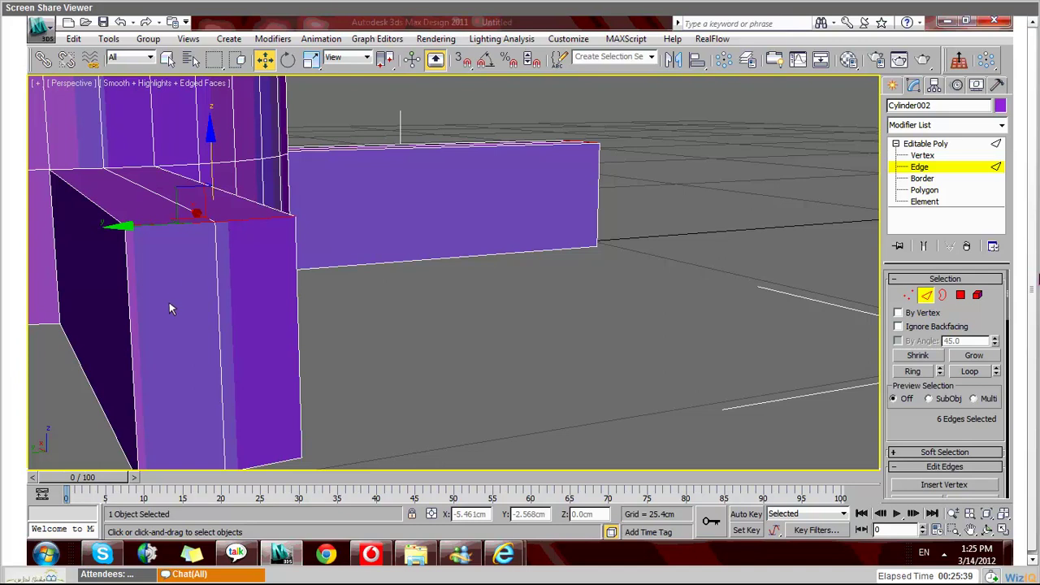
alt+middle_drag(171, 308, 191, 313)
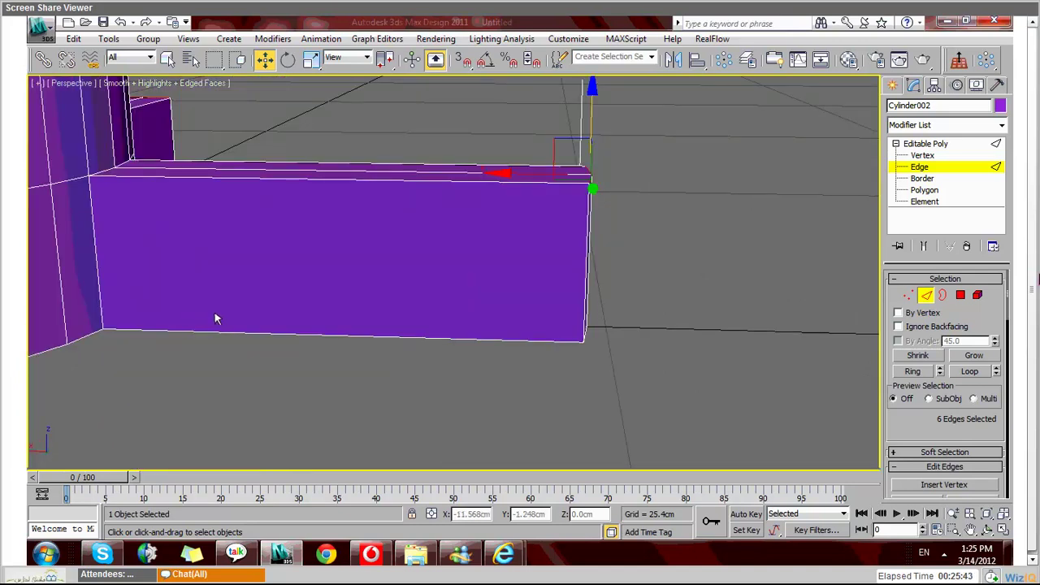
alt+middle_drag(215, 312, 264, 314)
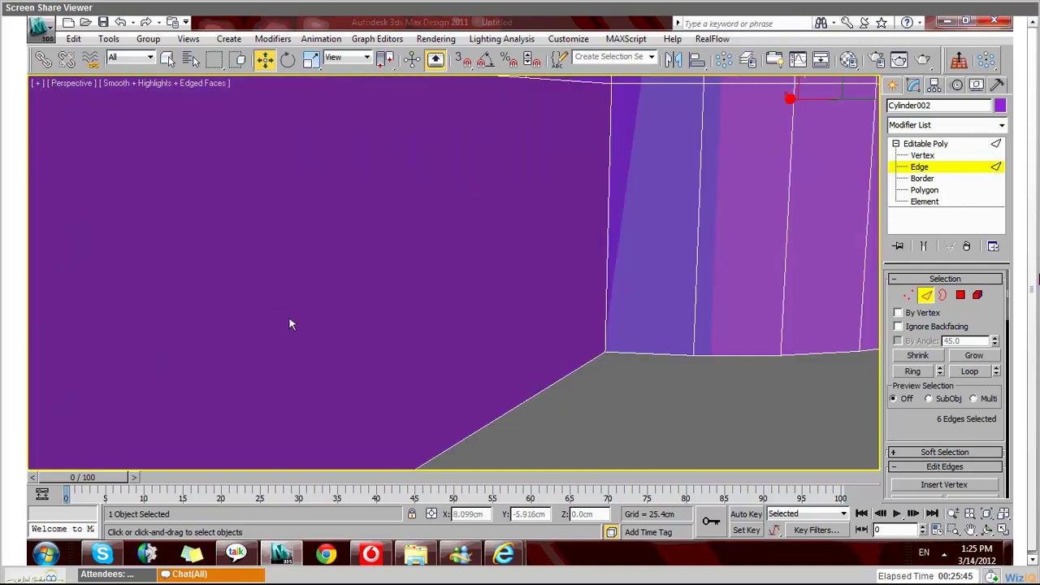
key(z)
scroll(366, 248, up, 5)
ctrl+click(326, 246)
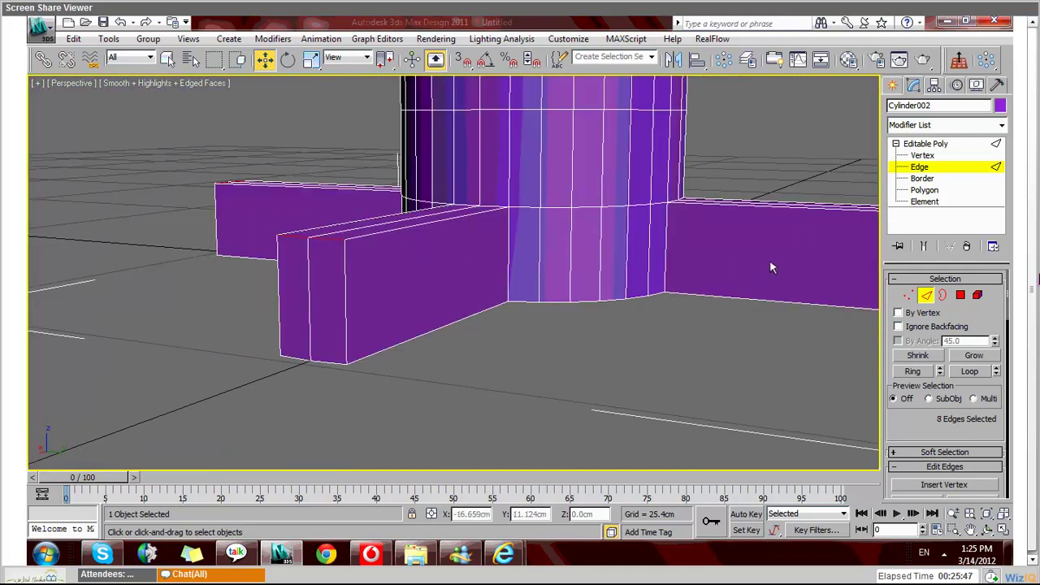
Step: Set the transform center to the selection center and lower the selected edges to a Z of about 1.35 cm, sloping the four feet
drag(386, 59, 385, 86)
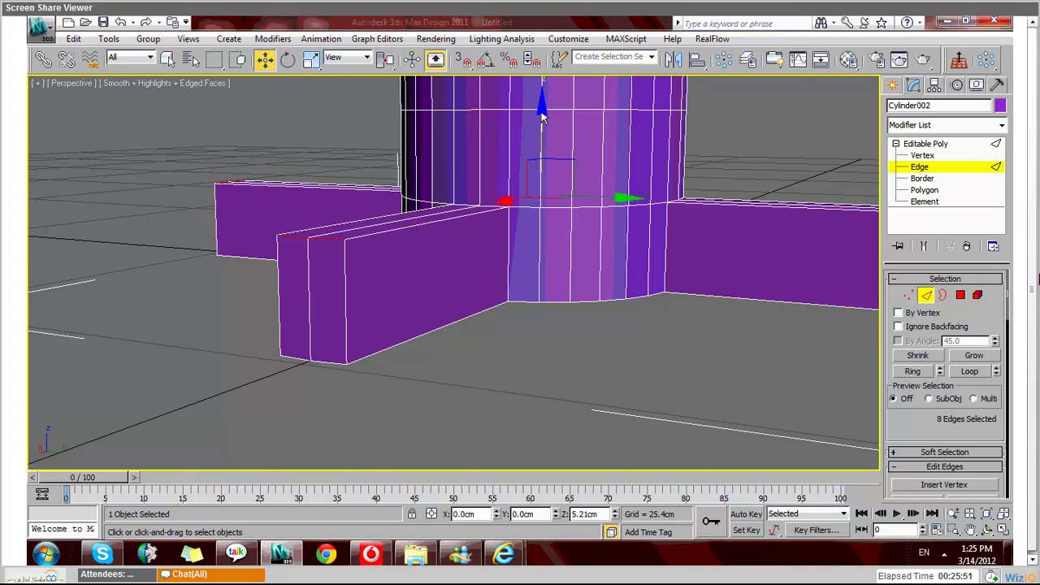
drag(543, 118, 542, 179)
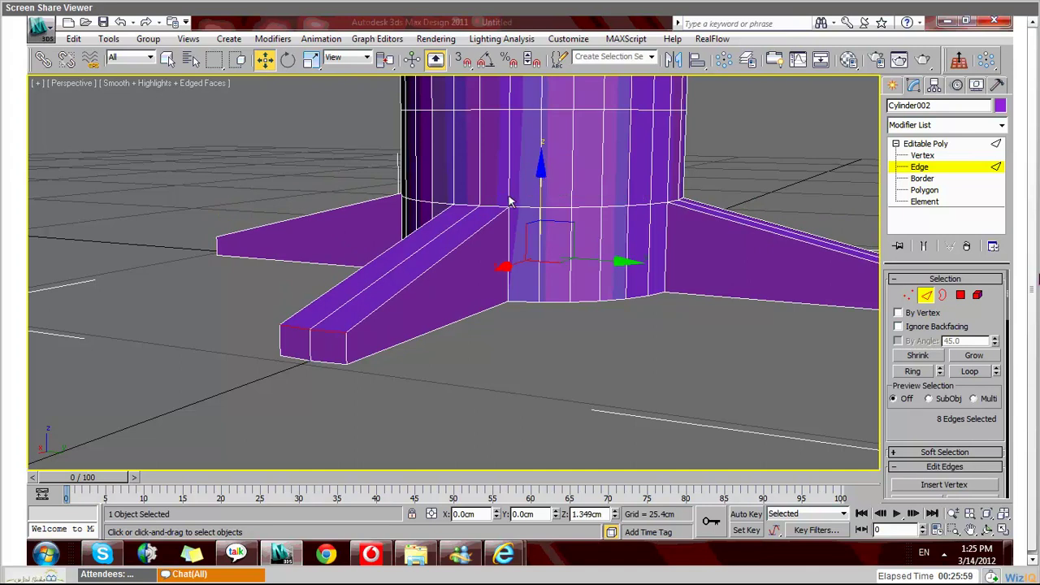
scroll(510, 201, down, 5)
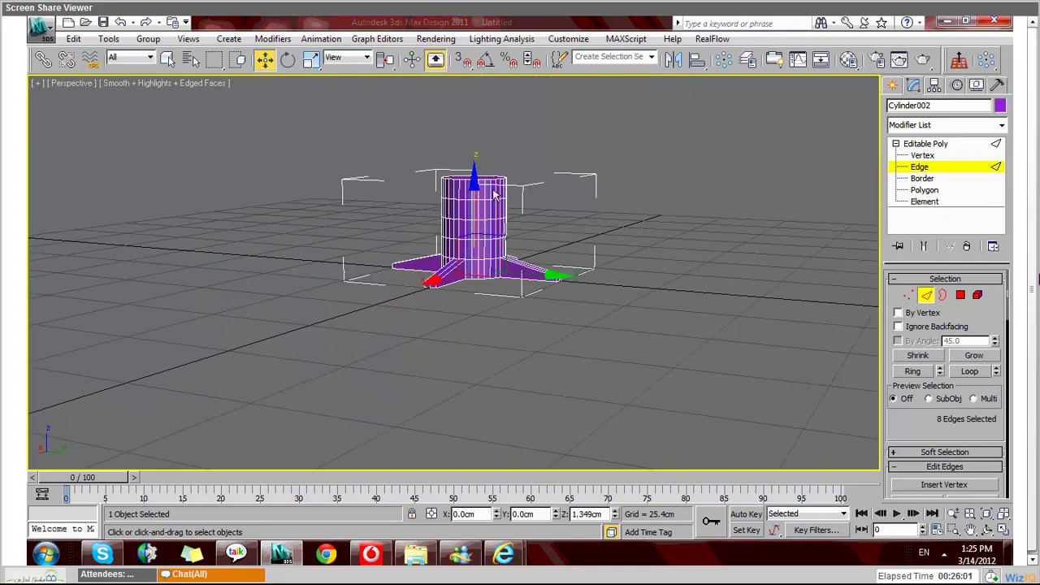
Step: Unhide all objects and inspect the complete table from above and below
right_click(449, 204)
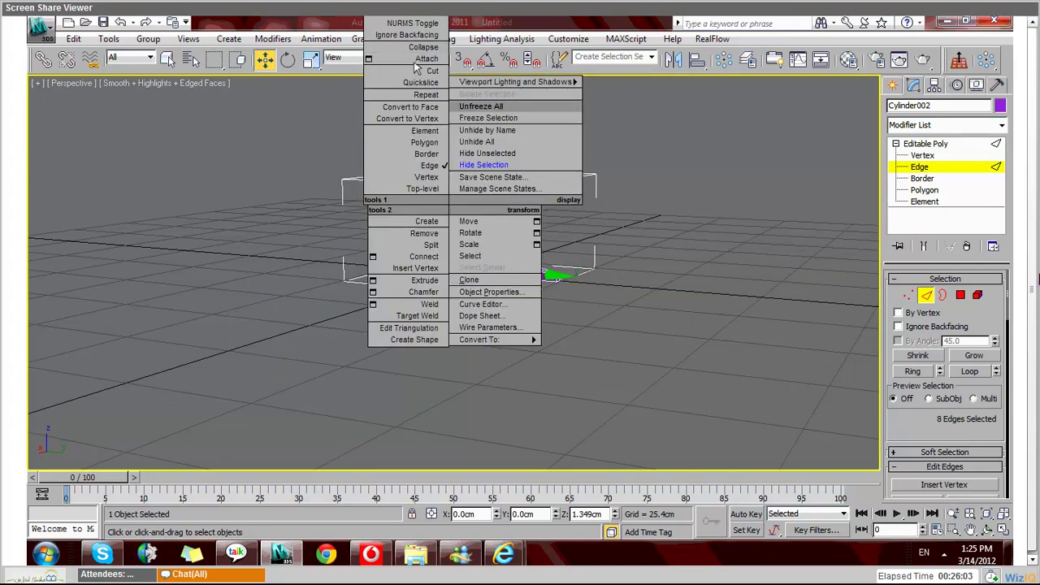
click(484, 141)
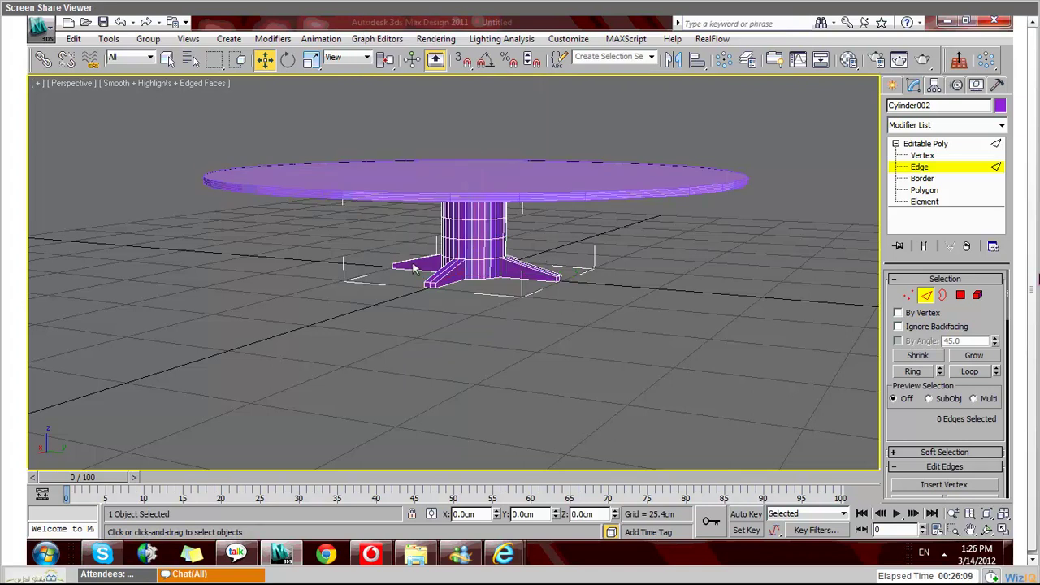
scroll(413, 268, down, 2)
alt+middle_drag(413, 268, 394, 278)
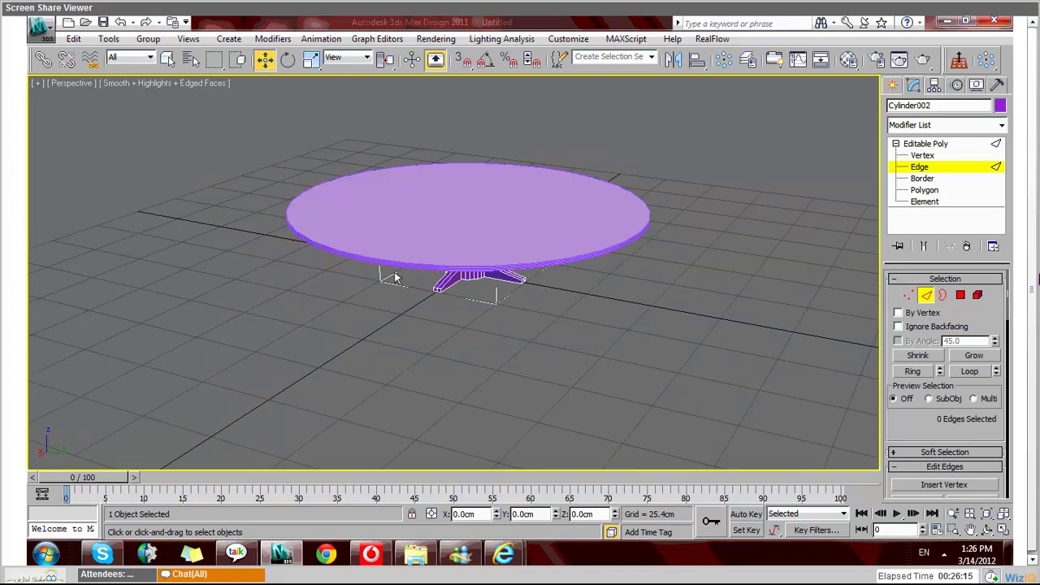
alt+middle_drag(394, 277, 444, 269)
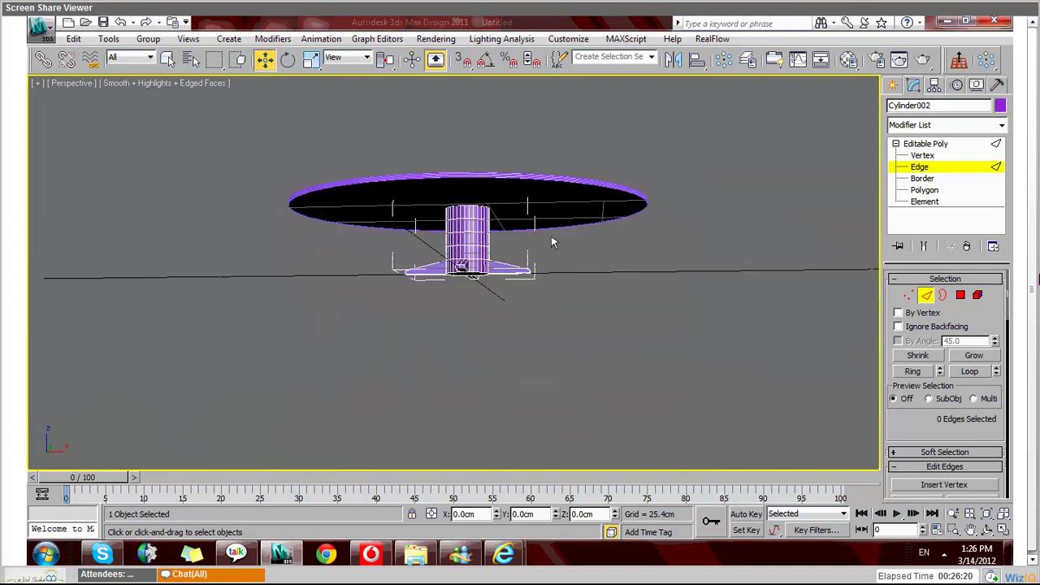
alt+middle_drag(551, 236, 611, 279)
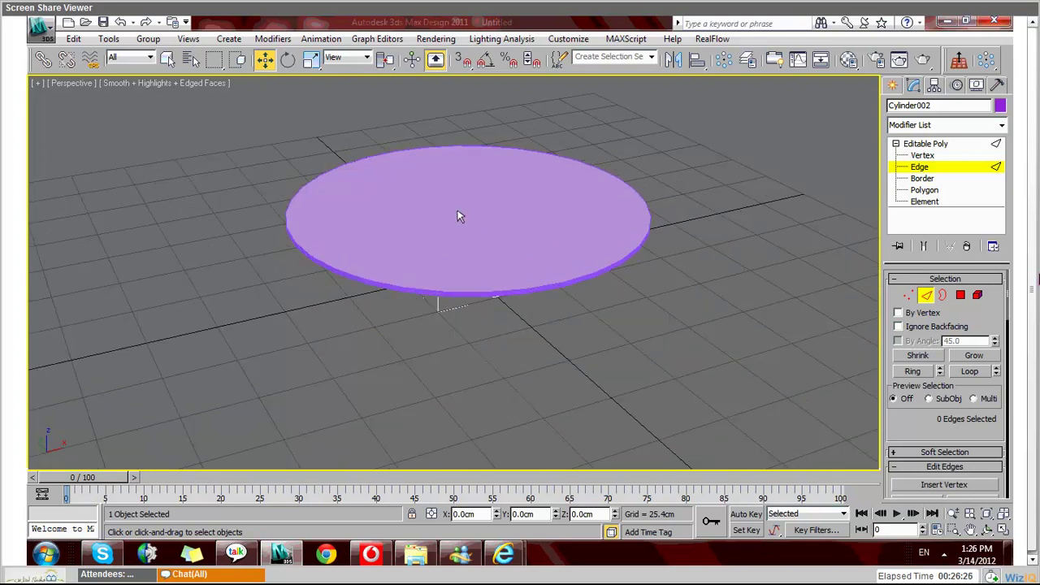
scroll(459, 210, down, 5)
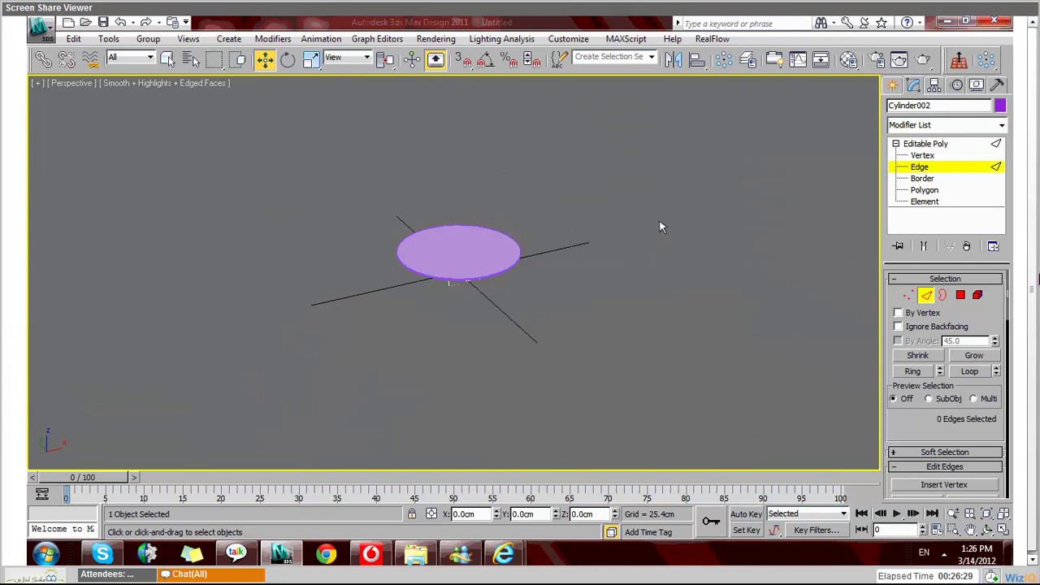
Step: In the Top view of the four-view layout, draw a circle spline with a radius of about 217 cm, larger than the tabletop
key(alt+w)
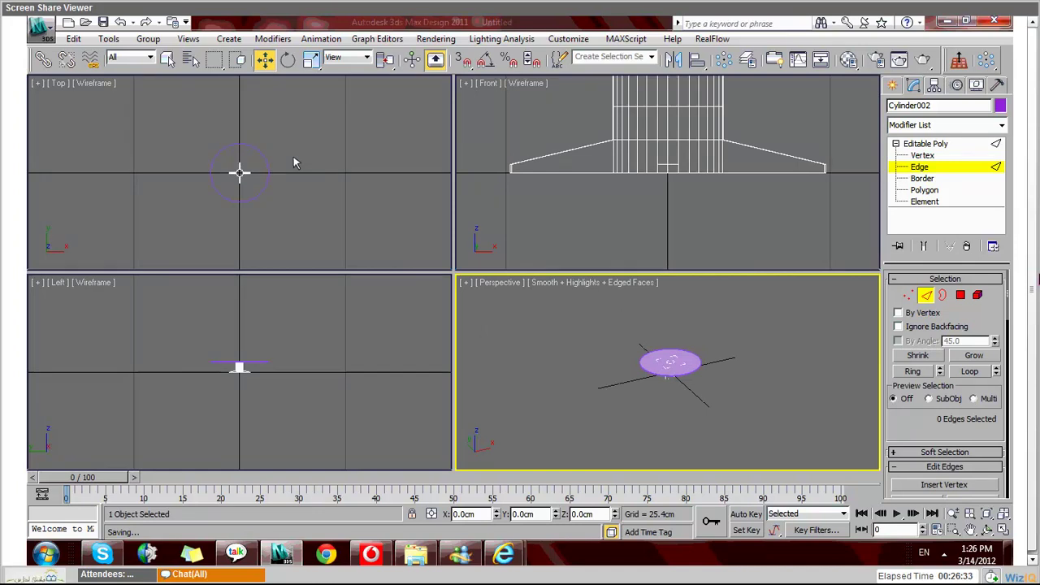
click(96, 83)
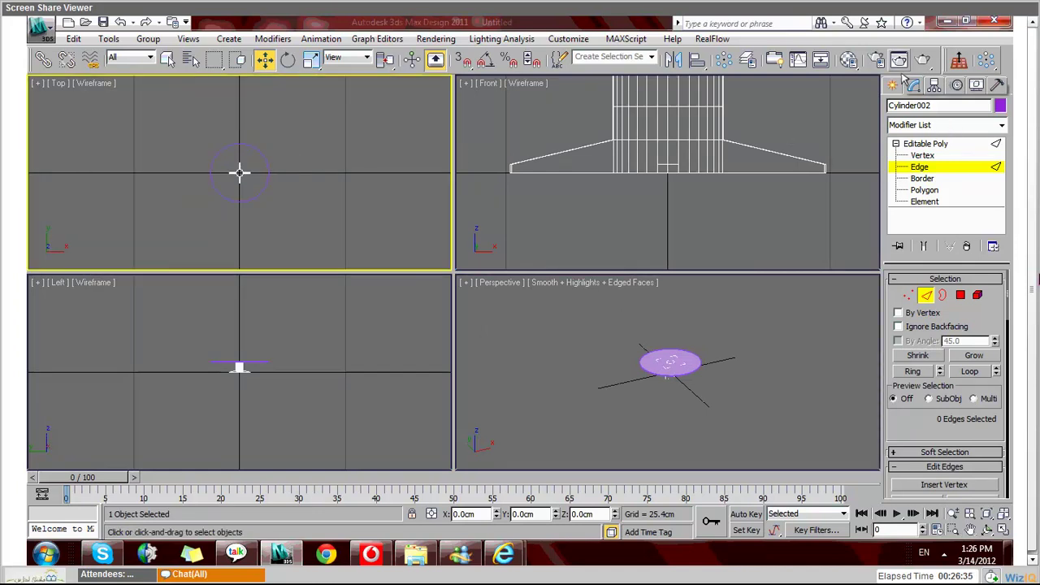
click(893, 84)
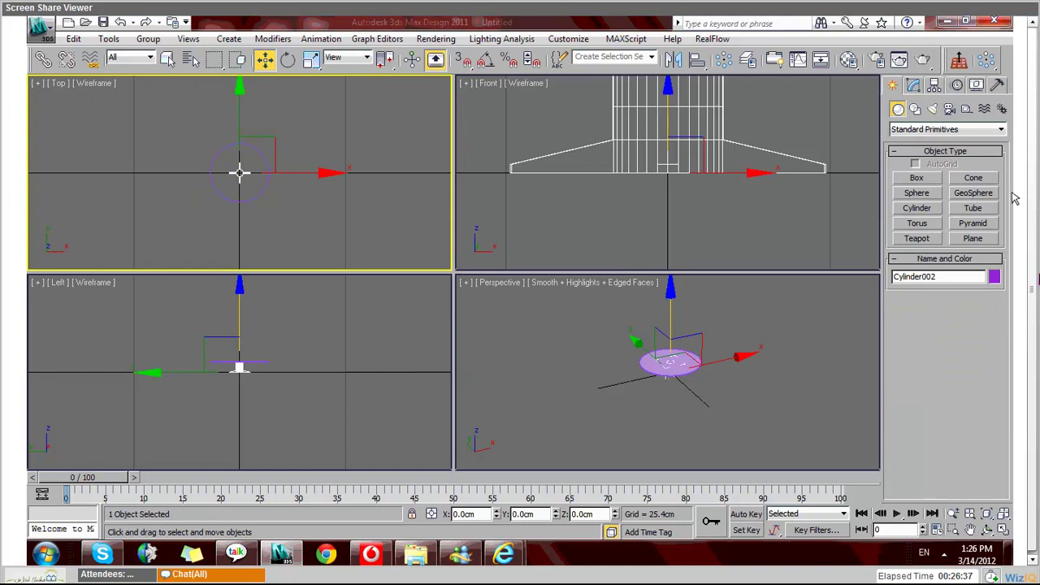
click(916, 108)
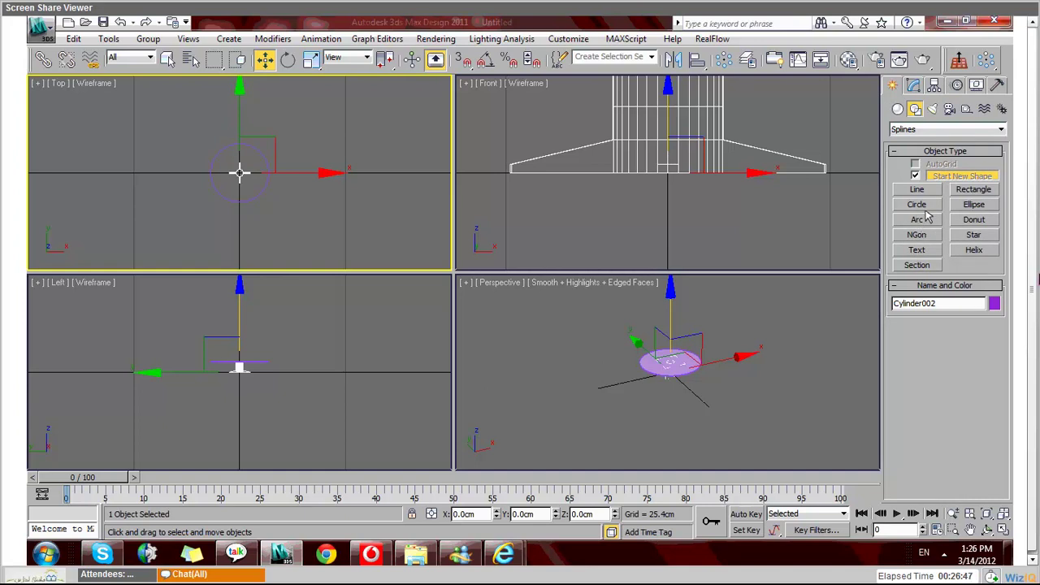
click(926, 210)
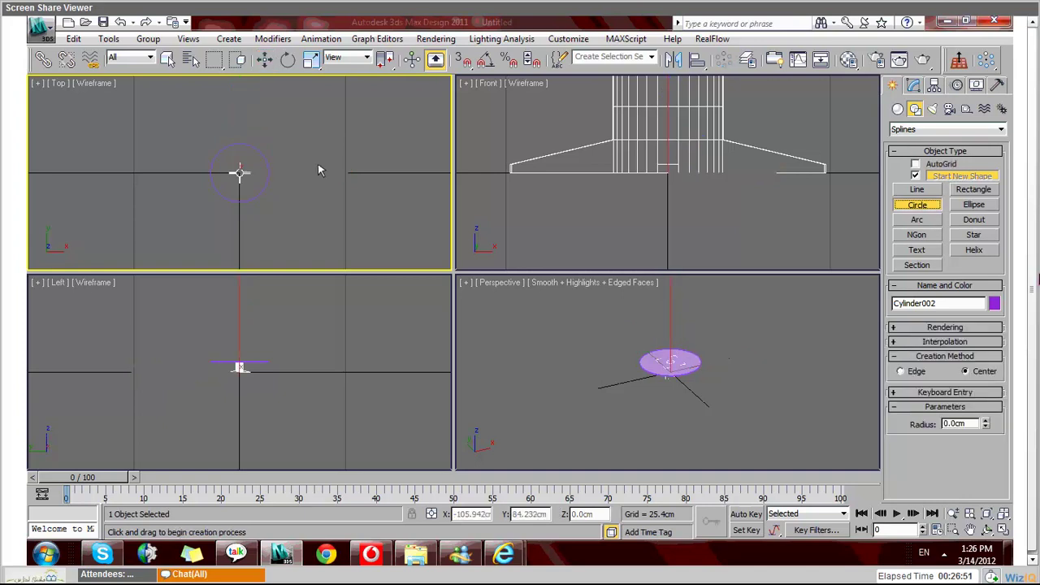
drag(195, 139, 285, 138)
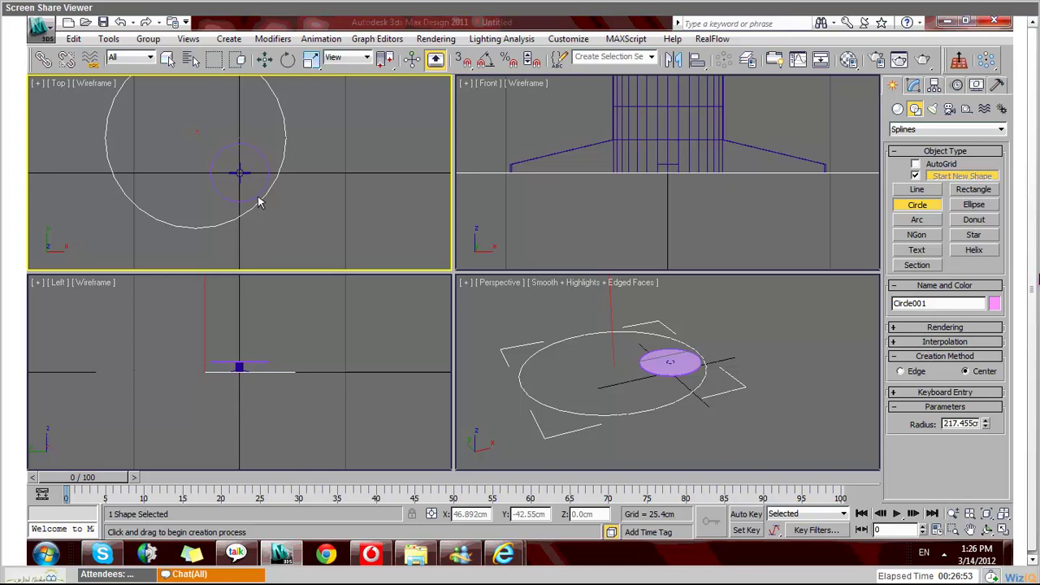
Step: Center the circle on the table at X 0 and Y 0, and open its parameters for editing
key(w)
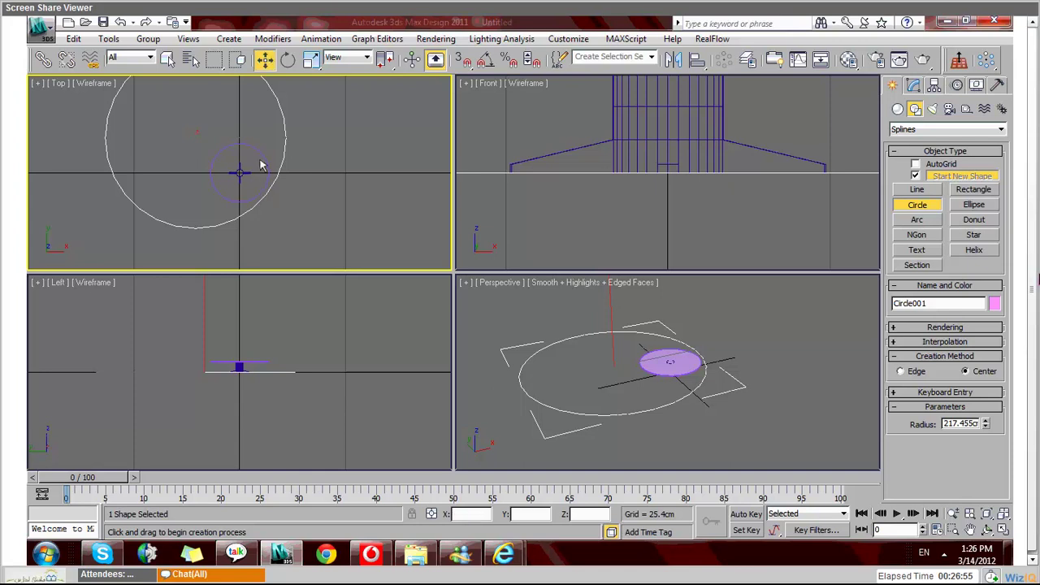
click(265, 59)
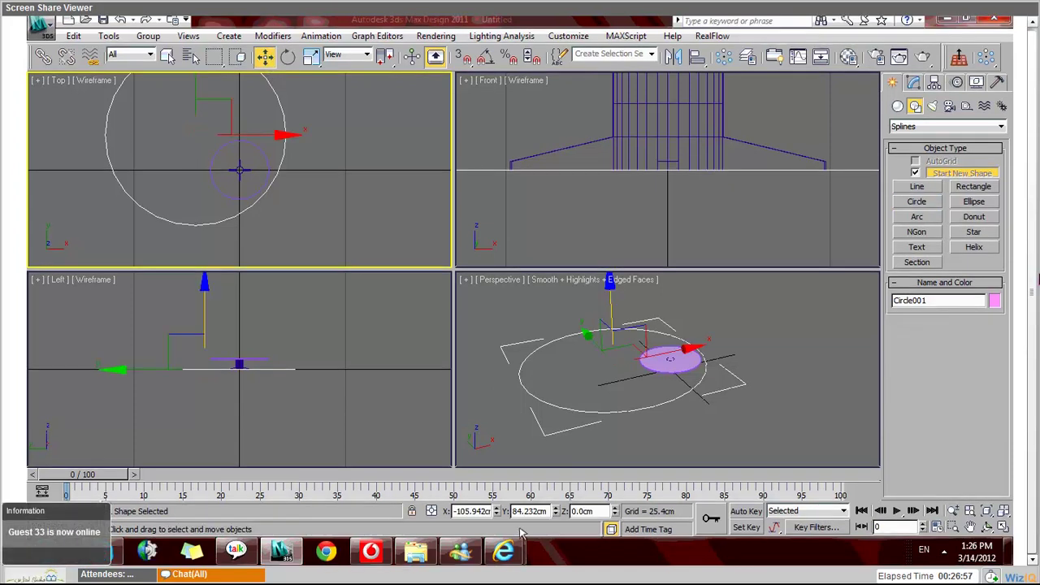
right_click(497, 512)
right_click(555, 512)
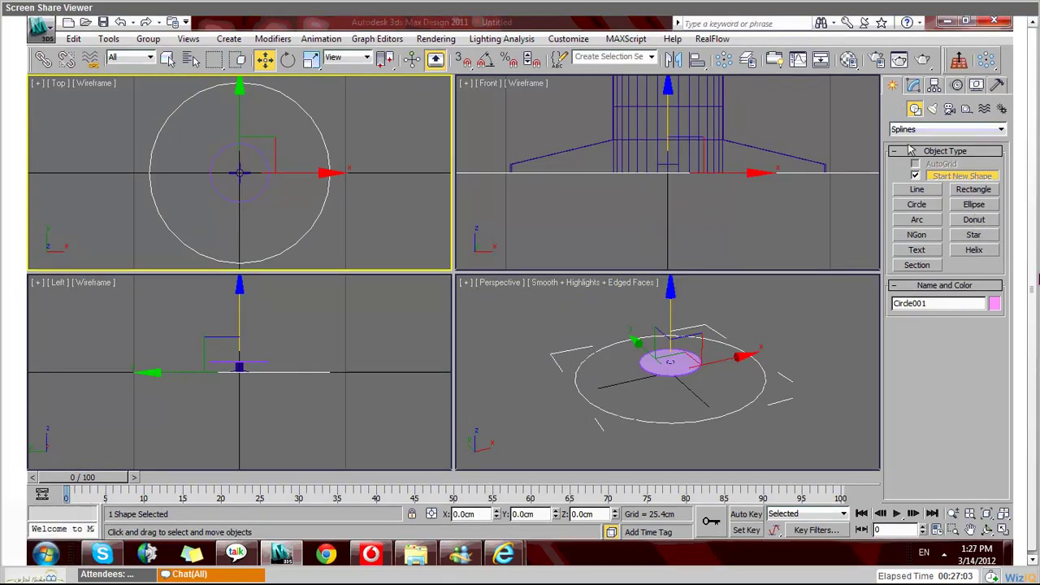
click(914, 86)
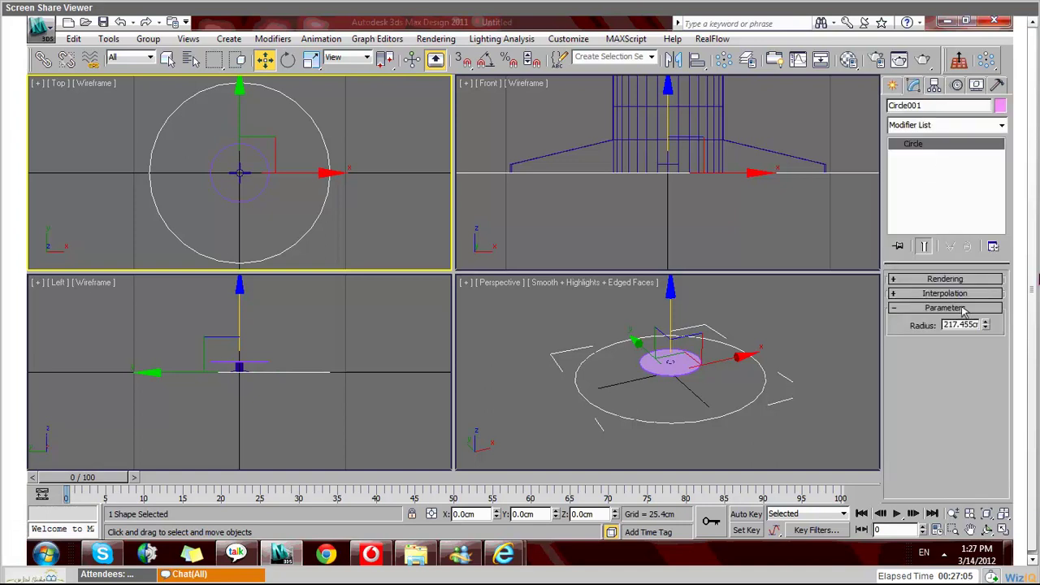
Step: Reduce the circle's radius to about 116 cm and raise it above the tabletop to a Z of about 42.6 cm
drag(991, 339, 991, 372)
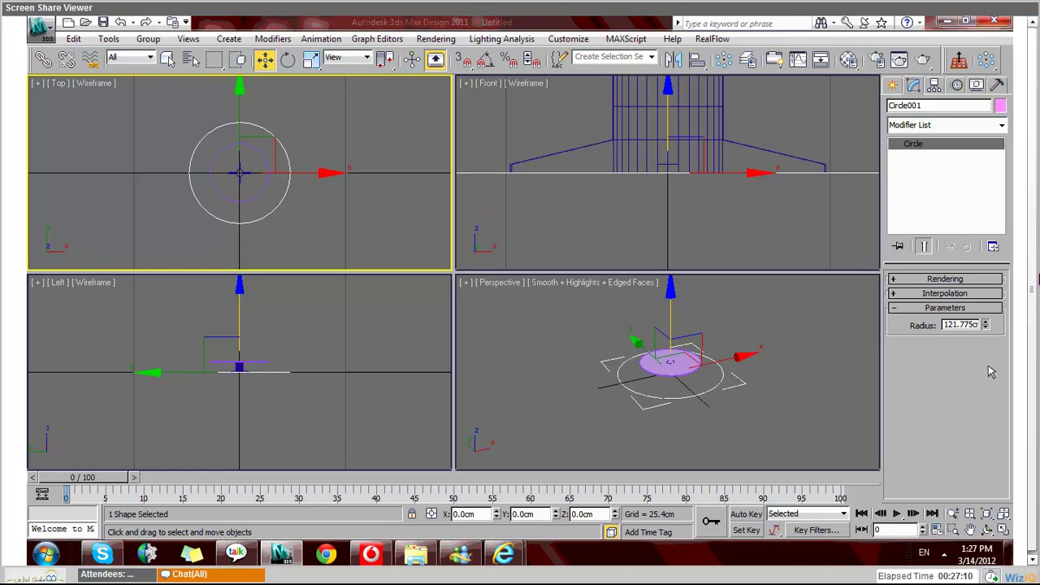
click(644, 181)
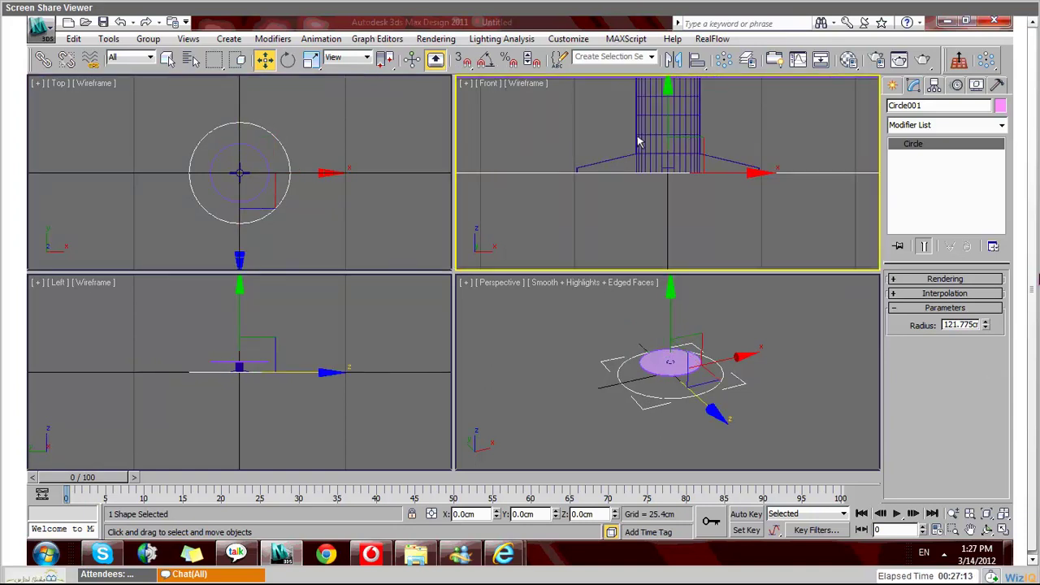
scroll(642, 139, down, 2)
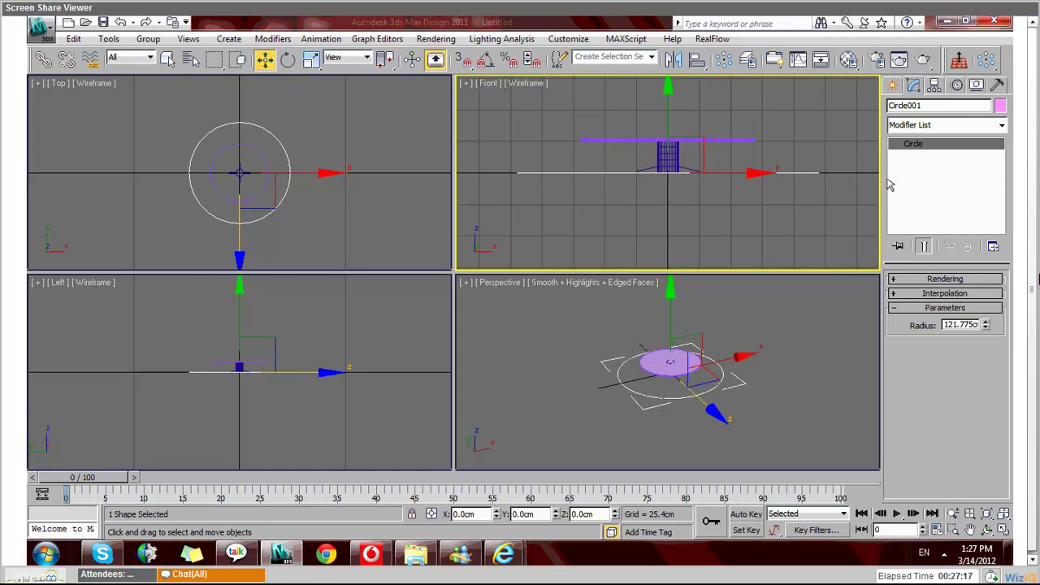
drag(985, 327, 986, 350)
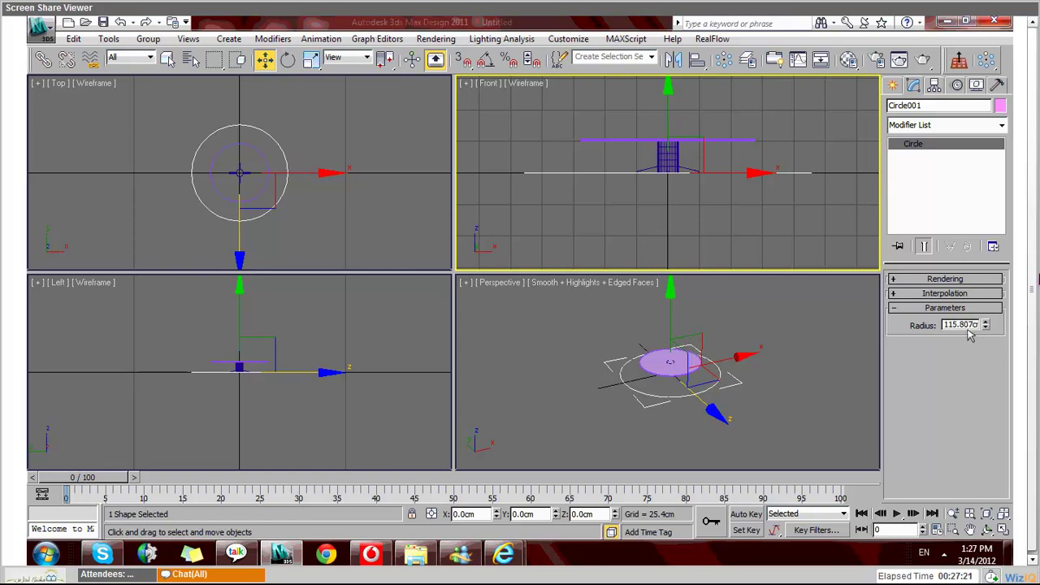
drag(668, 110, 668, 82)
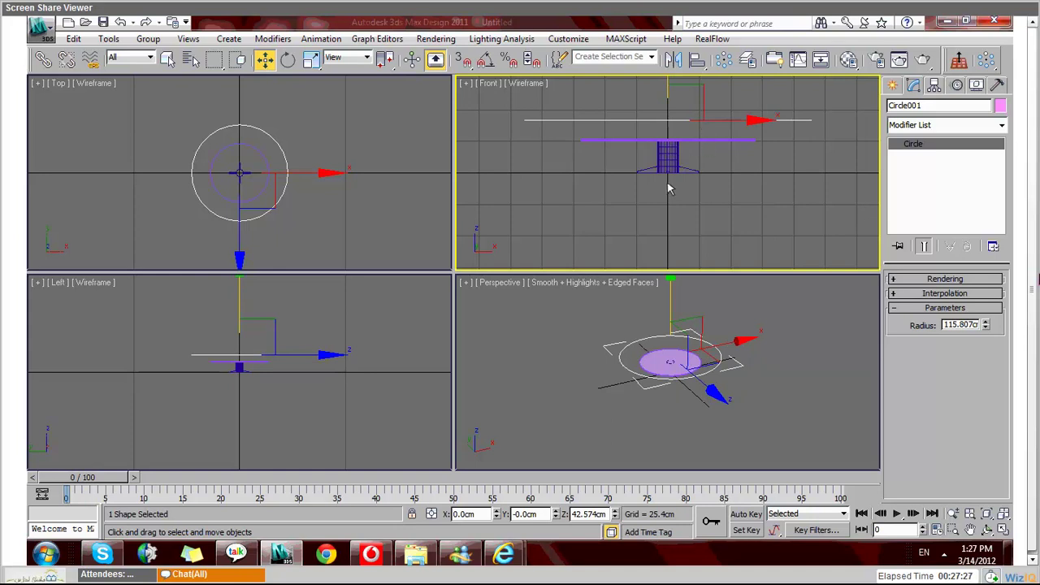
Step: Apply the Garment Maker modifier to the circle
click(1002, 126)
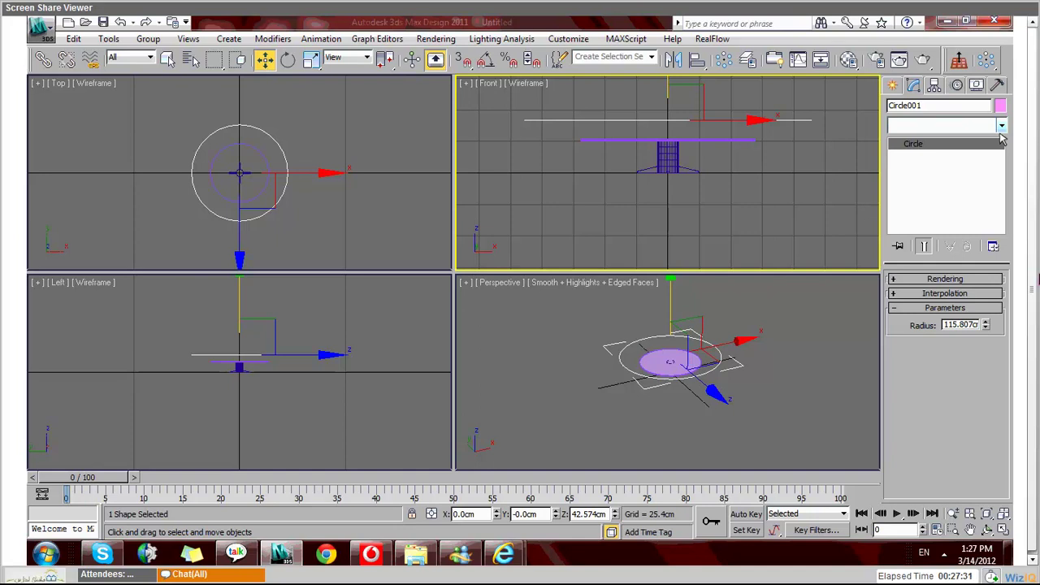
scroll(1004, 218, down, 3)
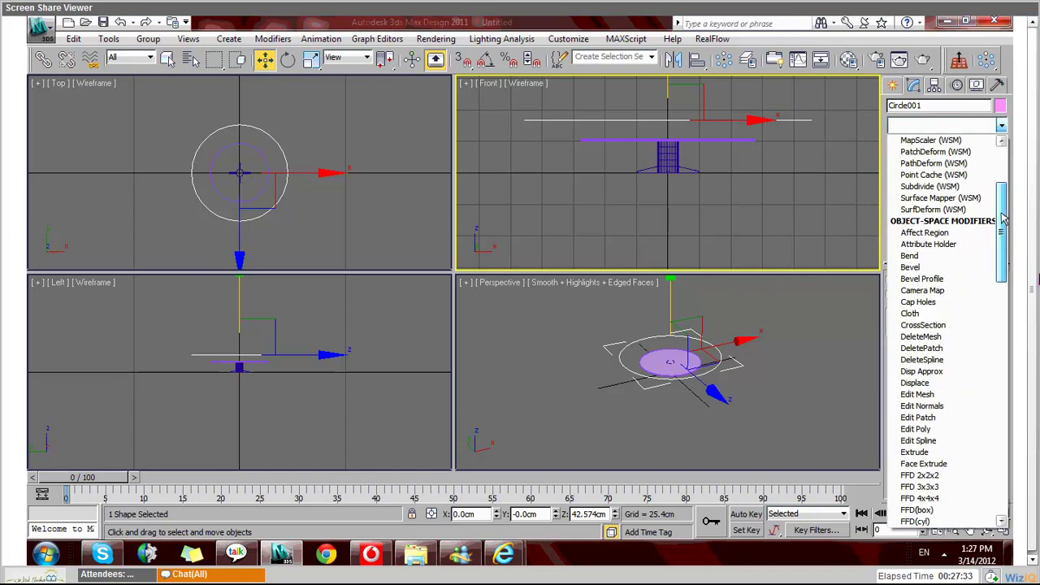
scroll(1004, 260, down, 3)
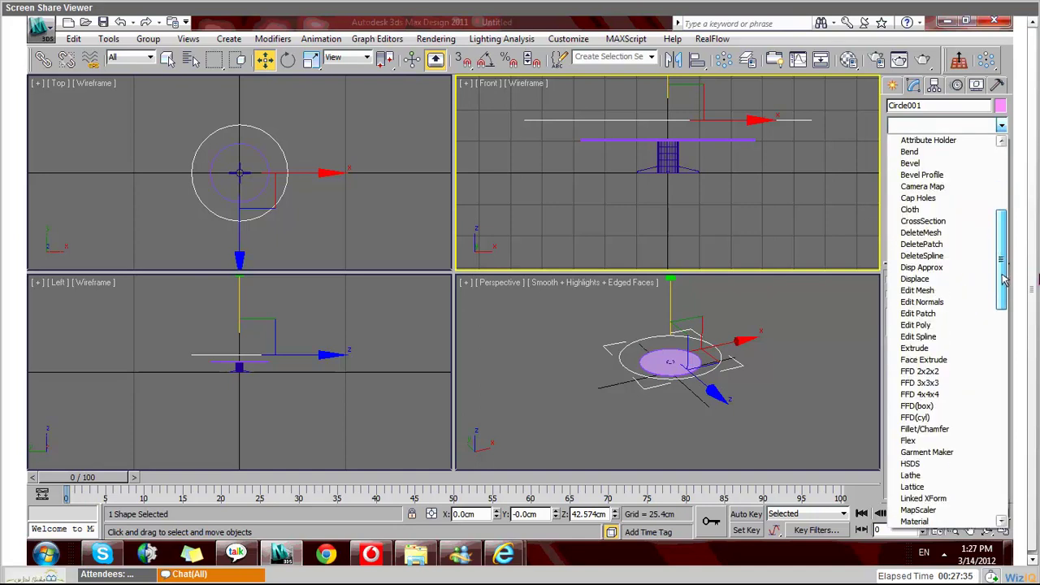
scroll(1004, 279, down, 1)
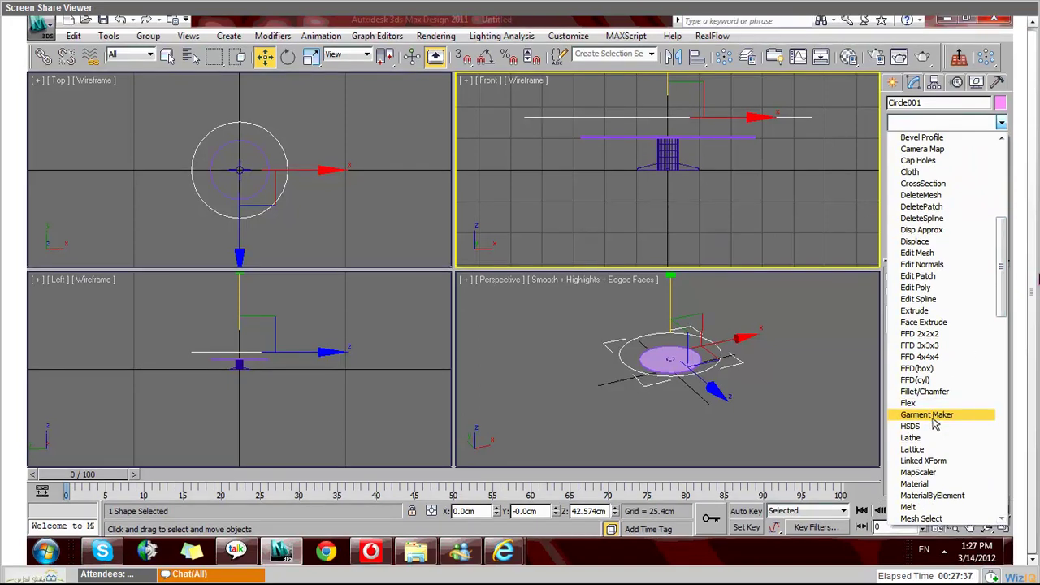
click(933, 418)
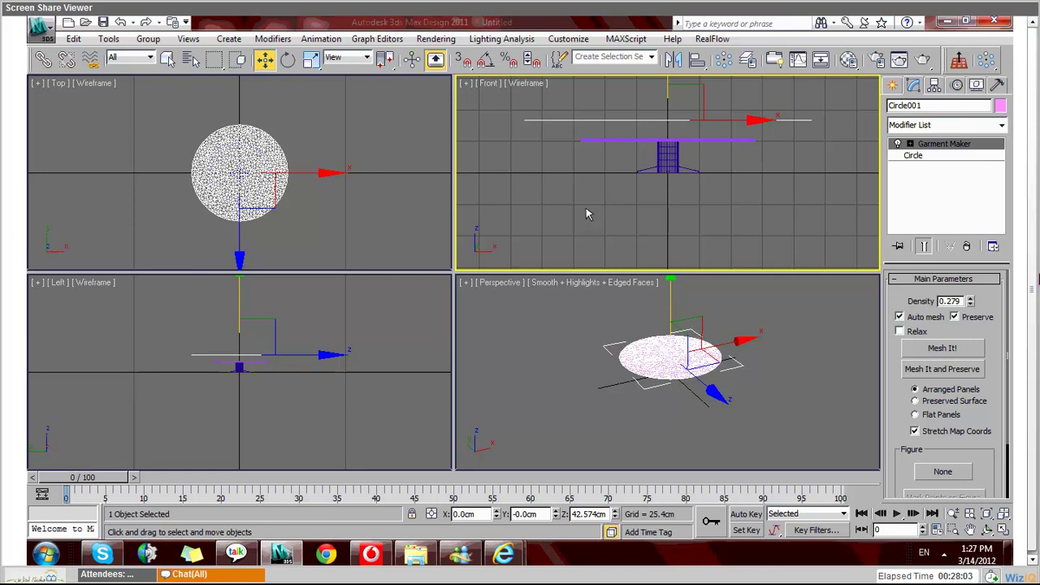
Step: In the maximized Perspective view, switch Garment Maker to Preserved Surface and raise its mesh density to 0.479
right_click(585, 280)
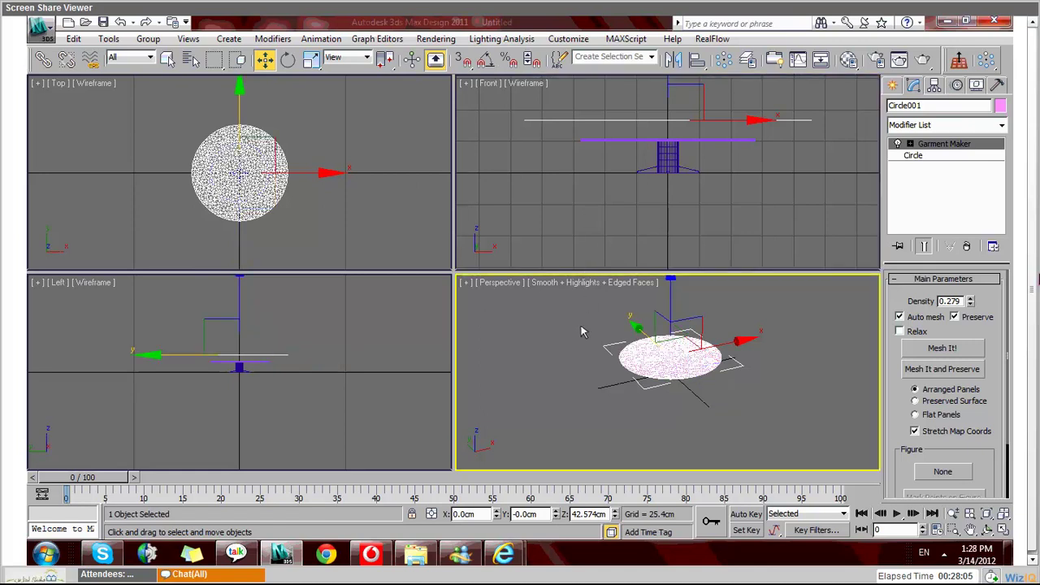
key(alt+w)
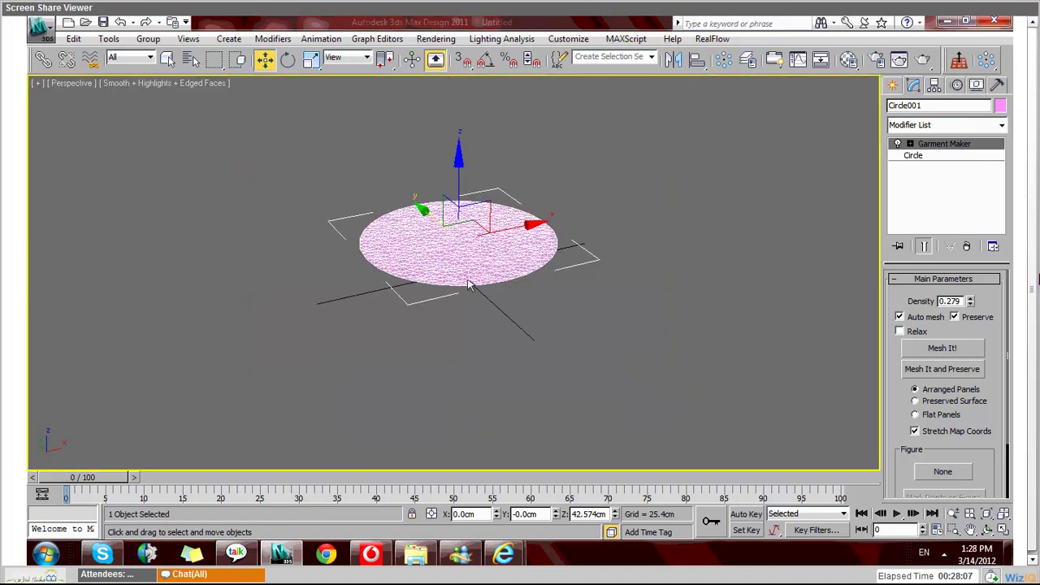
alt+middle_drag(440, 274, 445, 352)
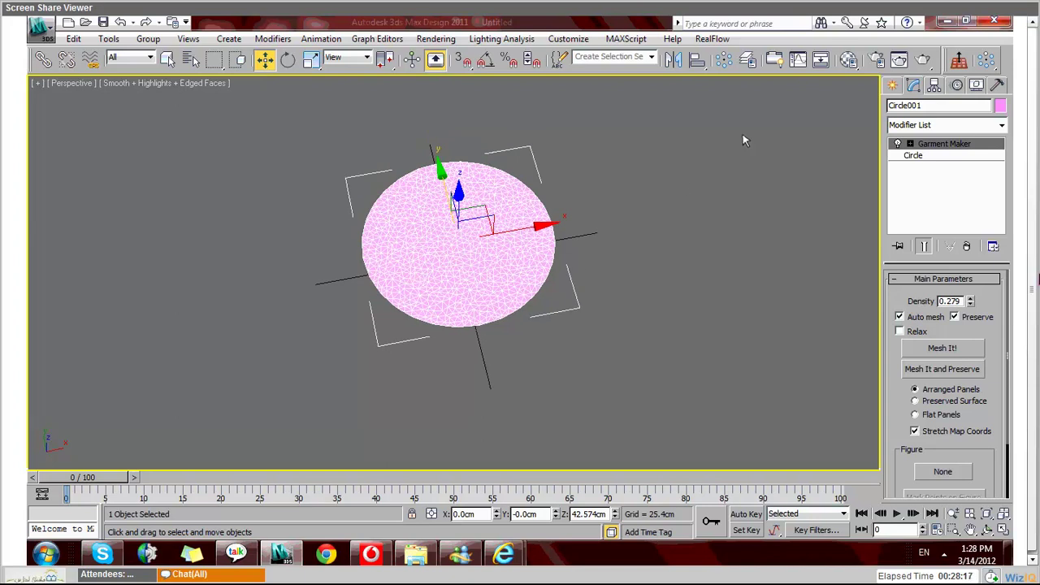
click(970, 298)
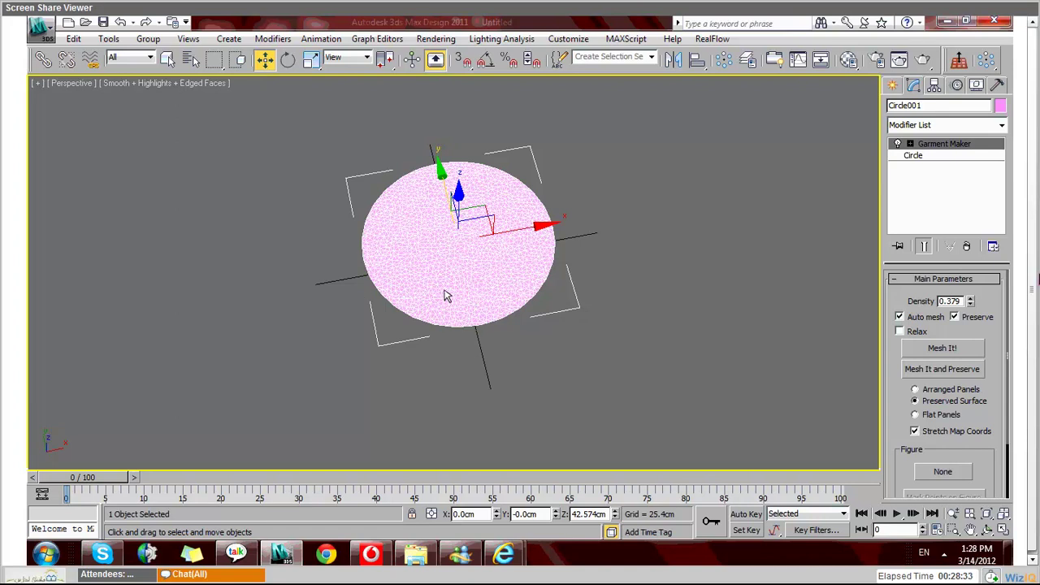
scroll(447, 268, up, 2)
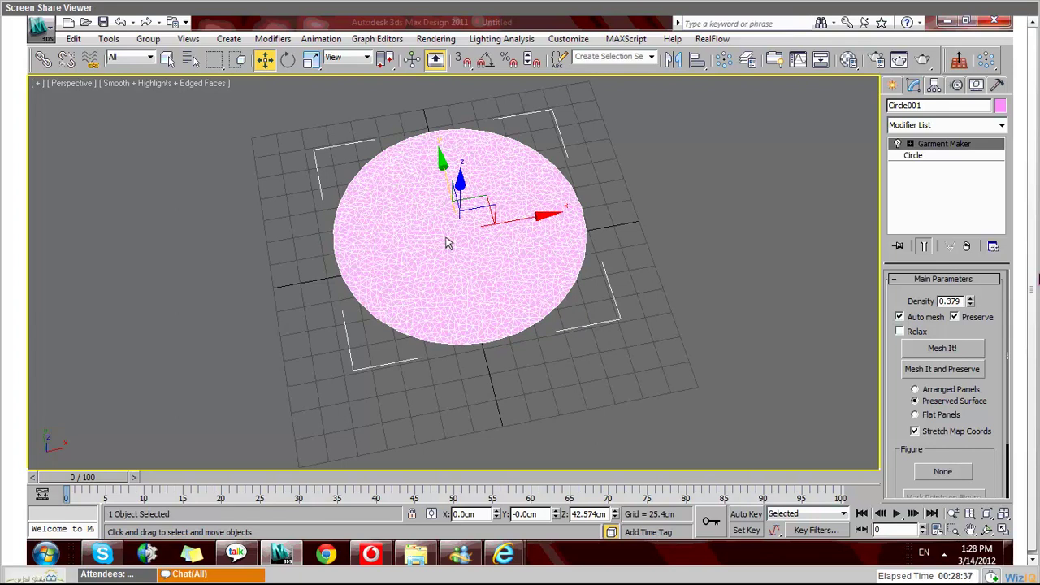
scroll(446, 242, up, 2)
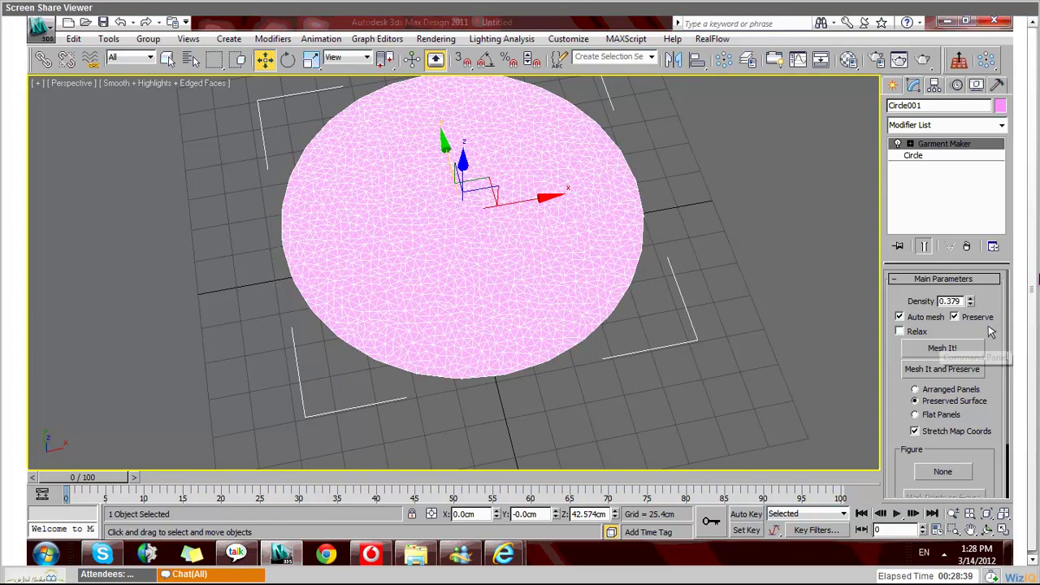
click(969, 298)
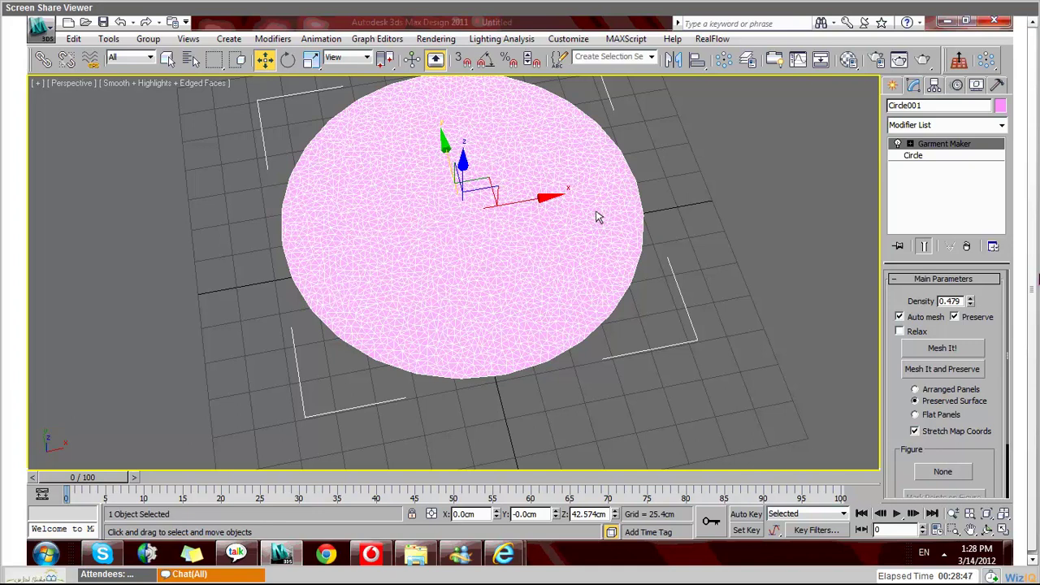
alt+middle_drag(467, 320, 482, 326)
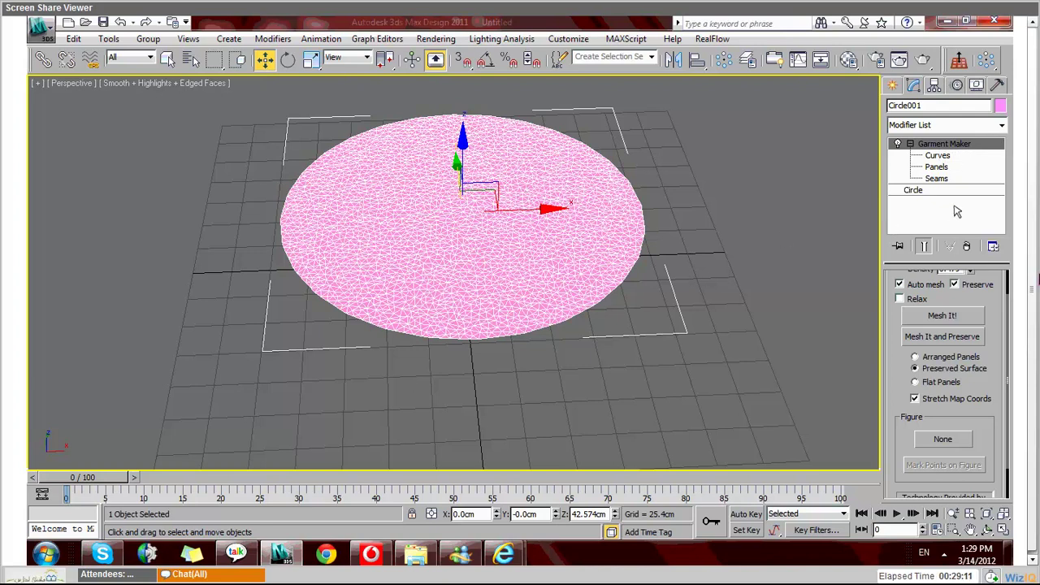
Step: Add a Cloth modifier on top of Garment Maker for the circle
scroll(885, 291, up, 2)
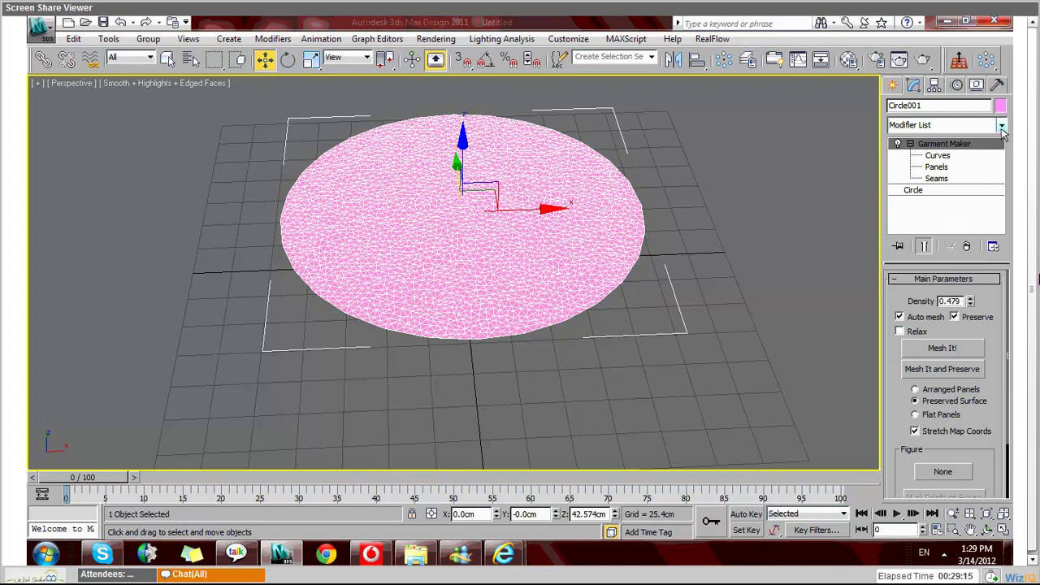
click(1002, 127)
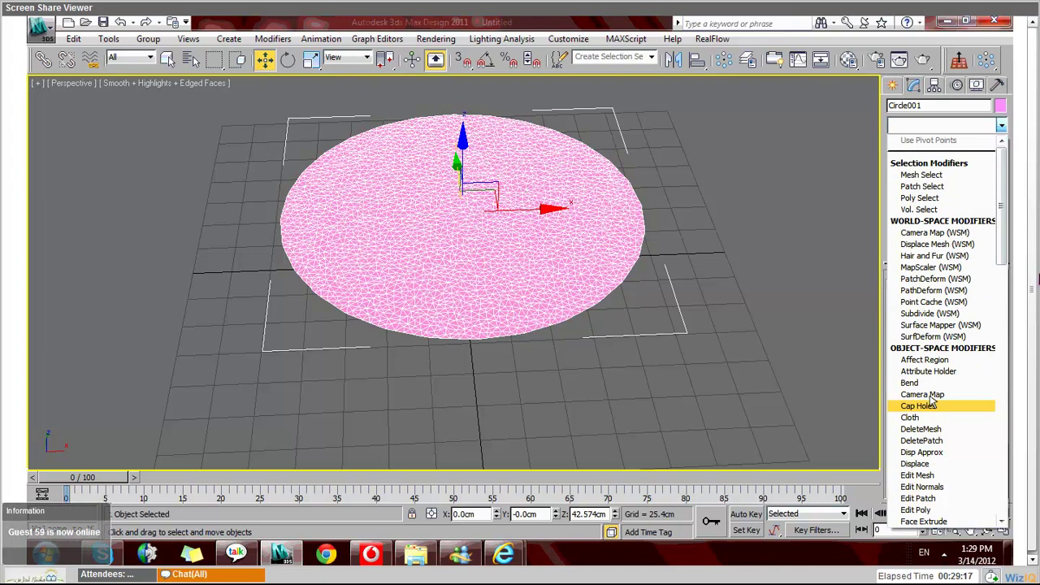
click(912, 418)
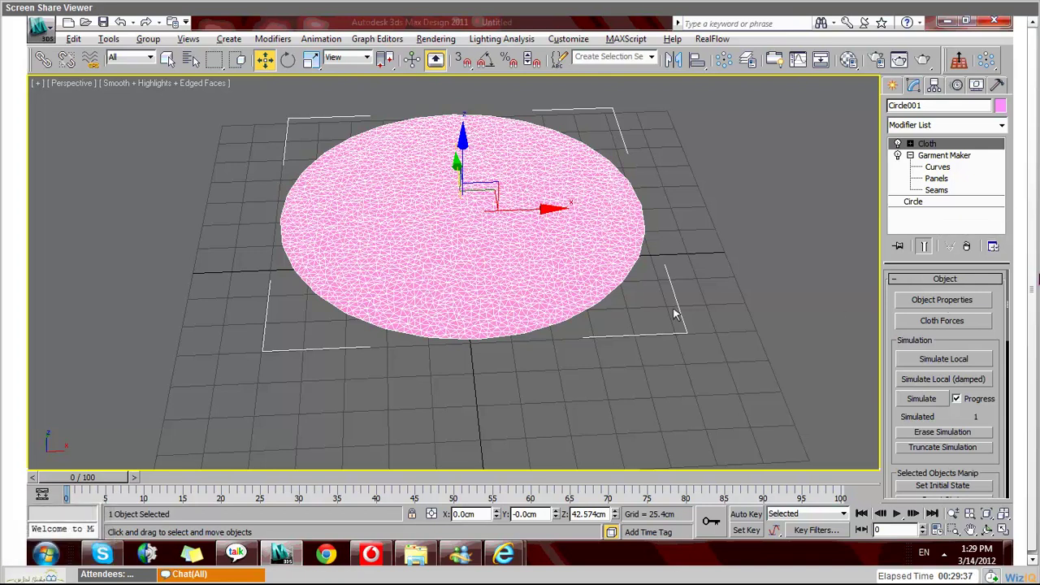
Step: In the Cloth modifier's object properties, define Circle001 as a Cloth object
alt+middle_drag(674, 315, 650, 260)
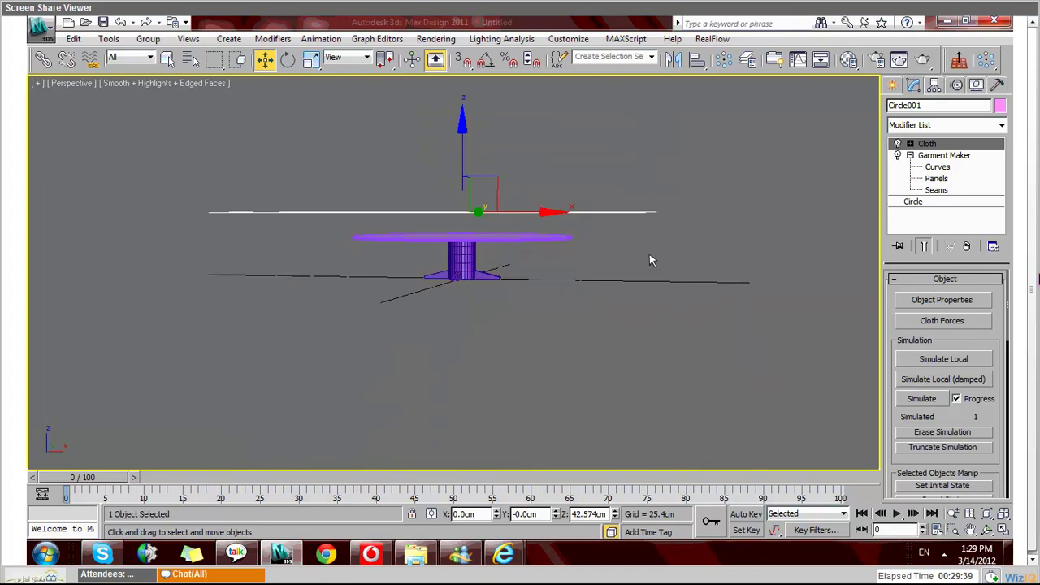
key(shift+z)
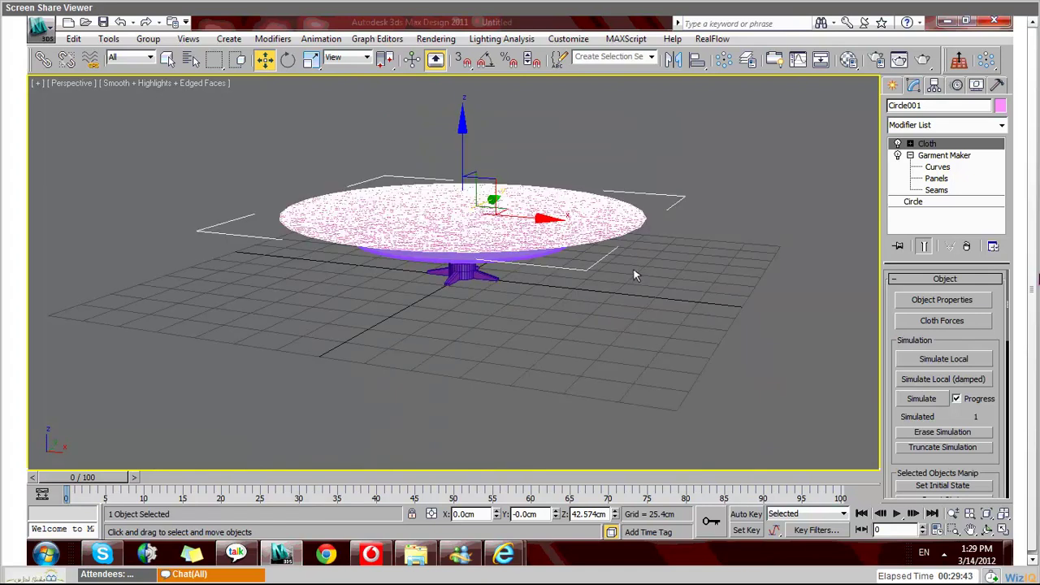
alt+middle_drag(635, 276, 576, 344)
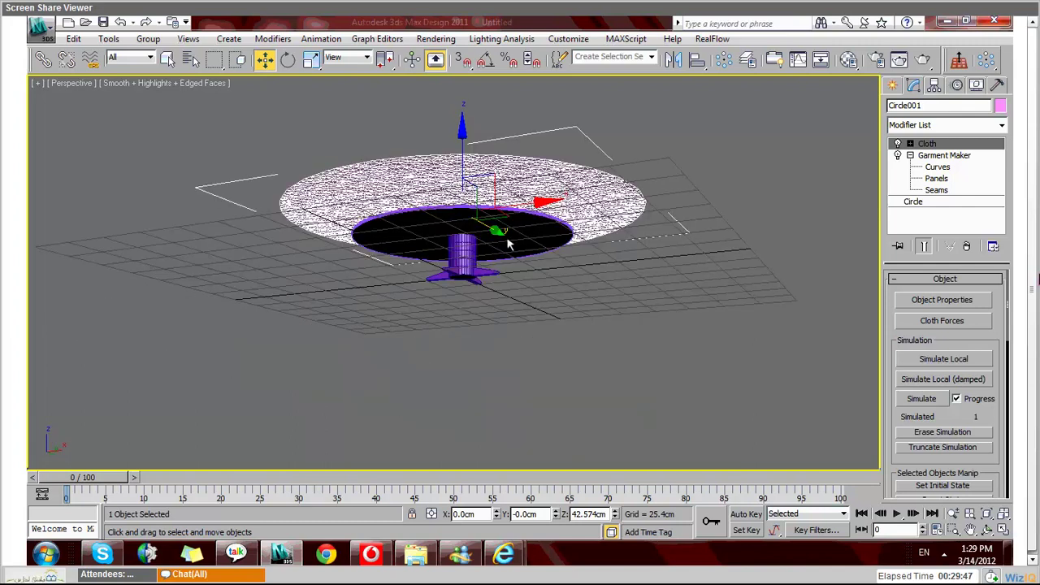
key(shift+z)
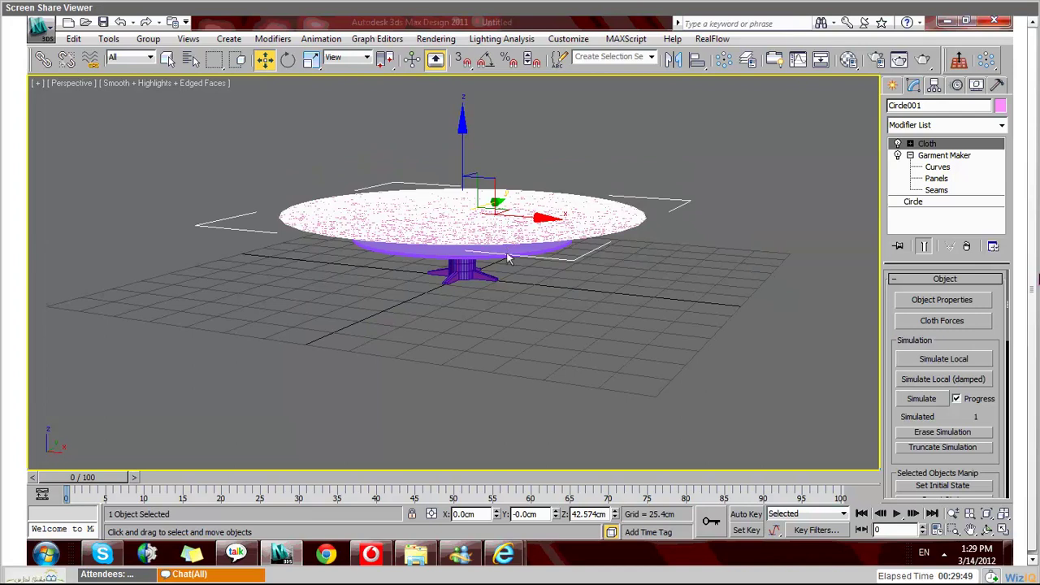
key(shift+z)
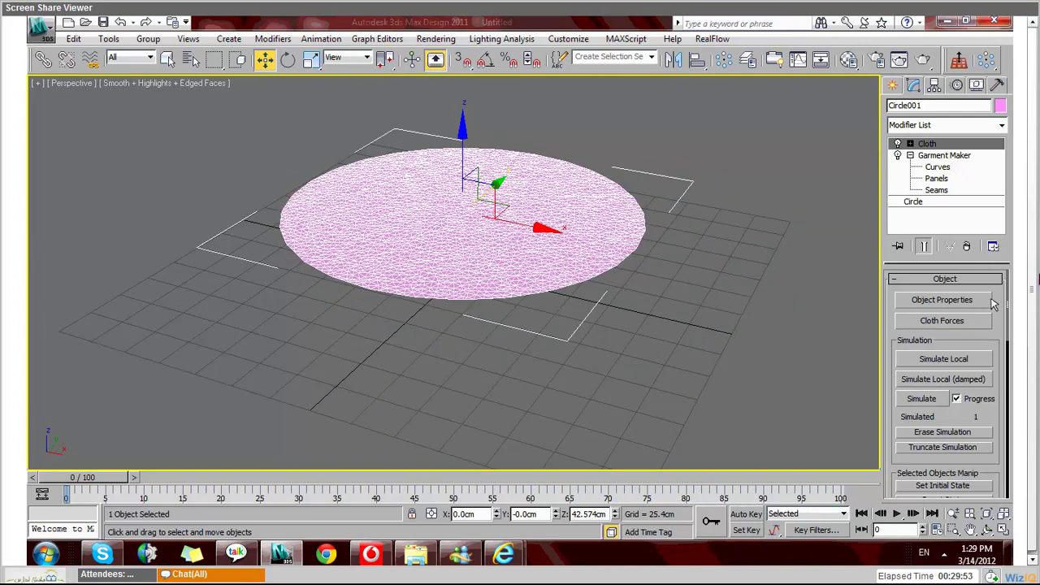
click(951, 305)
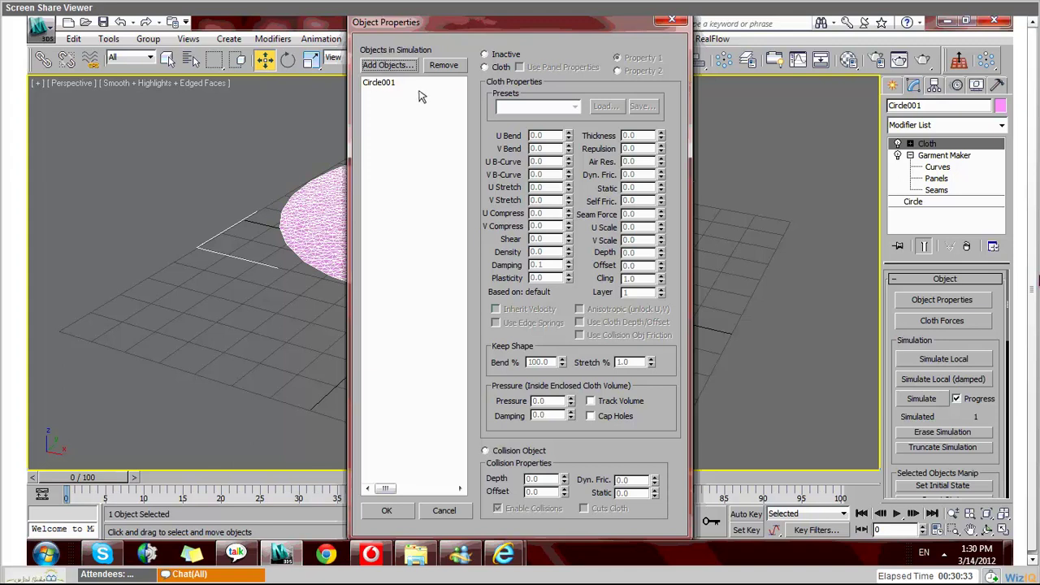
click(419, 91)
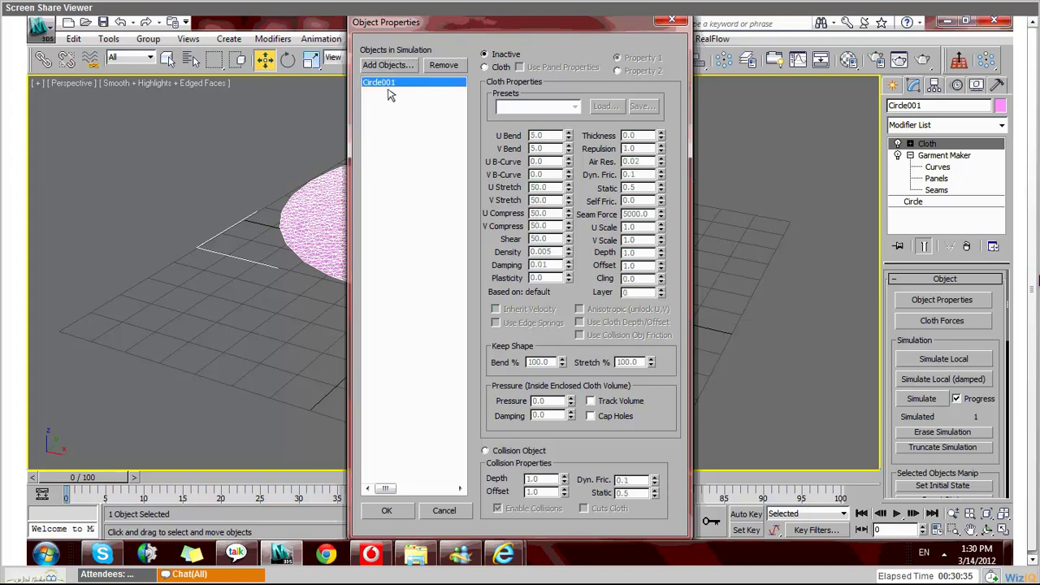
click(492, 66)
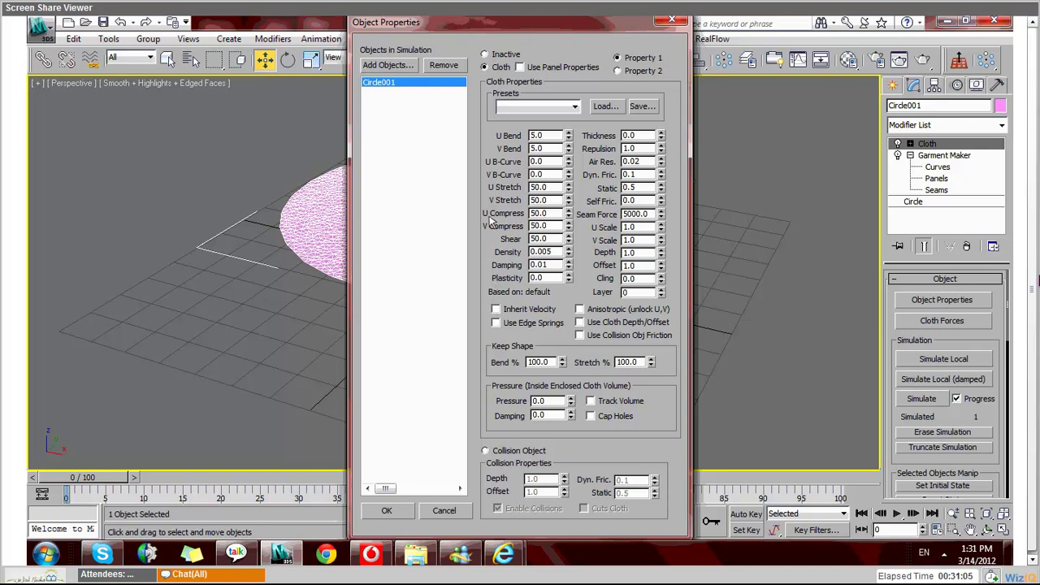
Step: Apply the Satin preset to Circle001's cloth properties
click(575, 109)
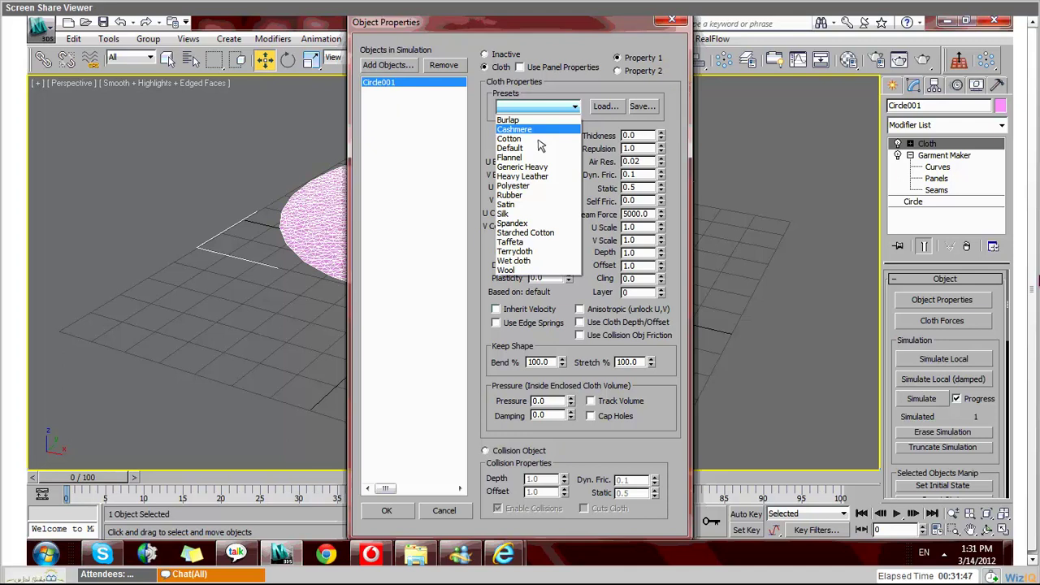
key(Up)
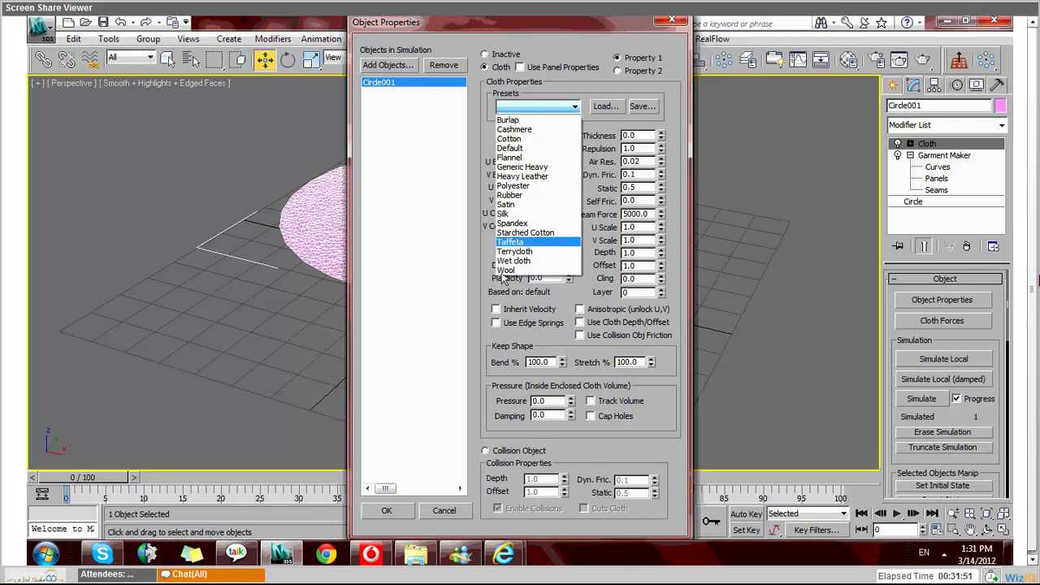
key(Down)
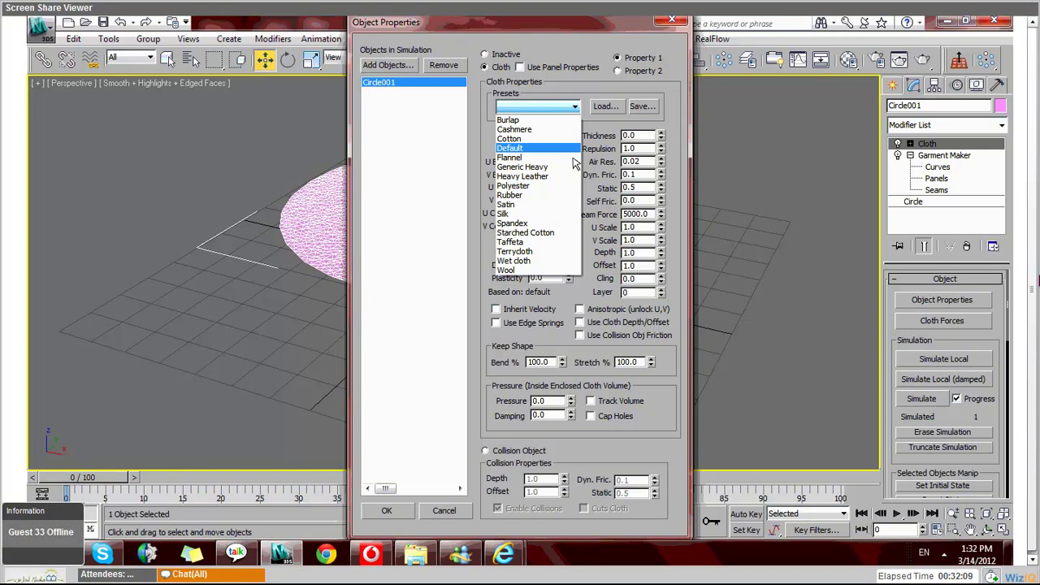
click(542, 208)
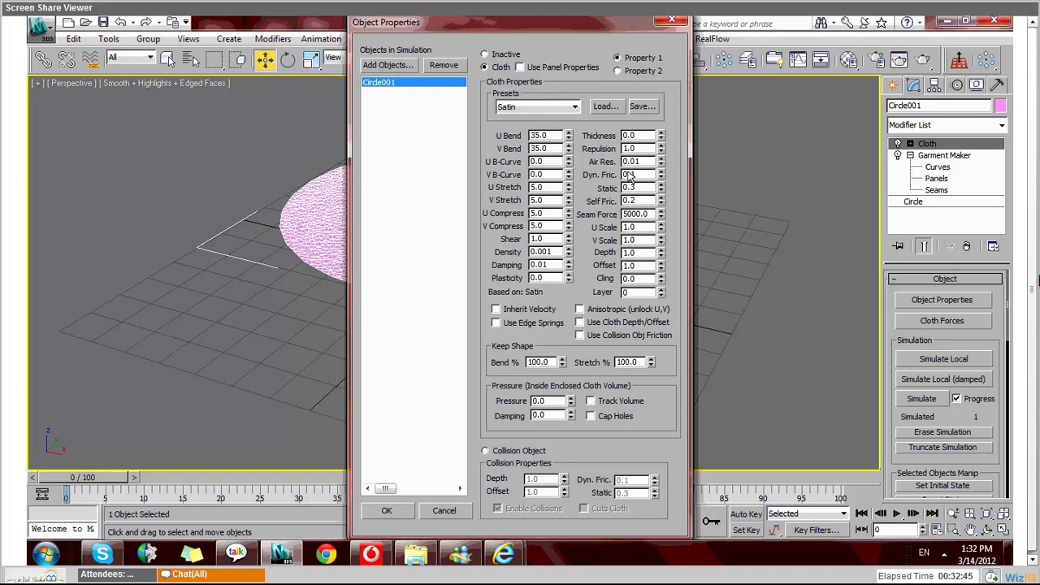
Step: Add Cylinder001 to the cloth simulation, define it as a collision object and apply the object properties
click(388, 65)
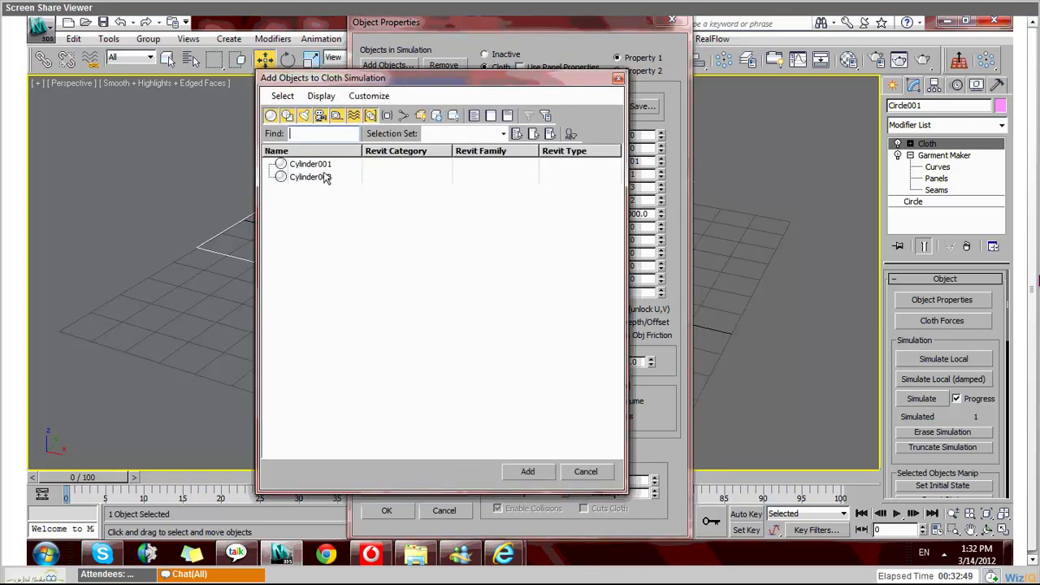
click(327, 170)
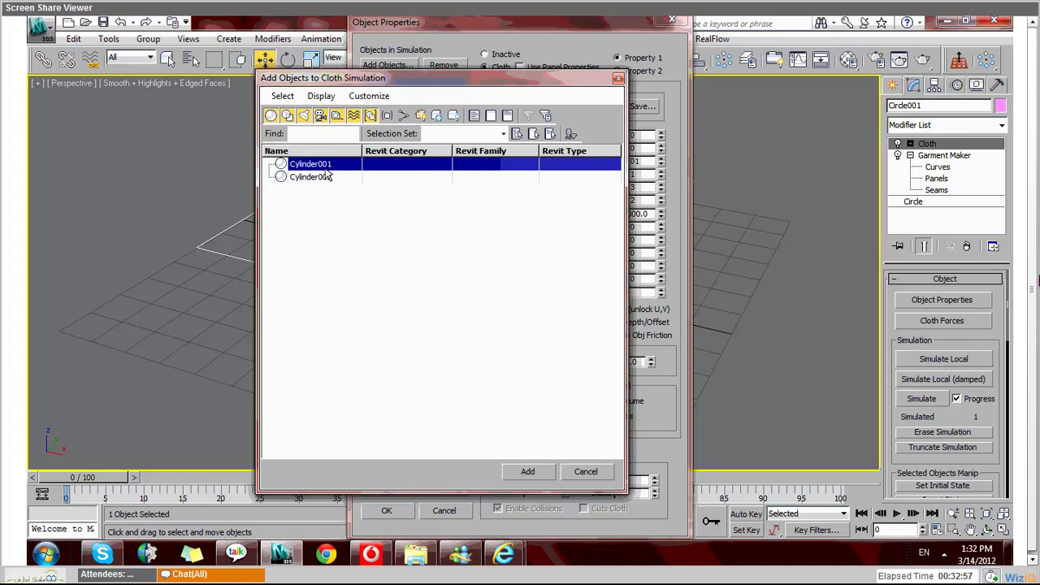
key(Return)
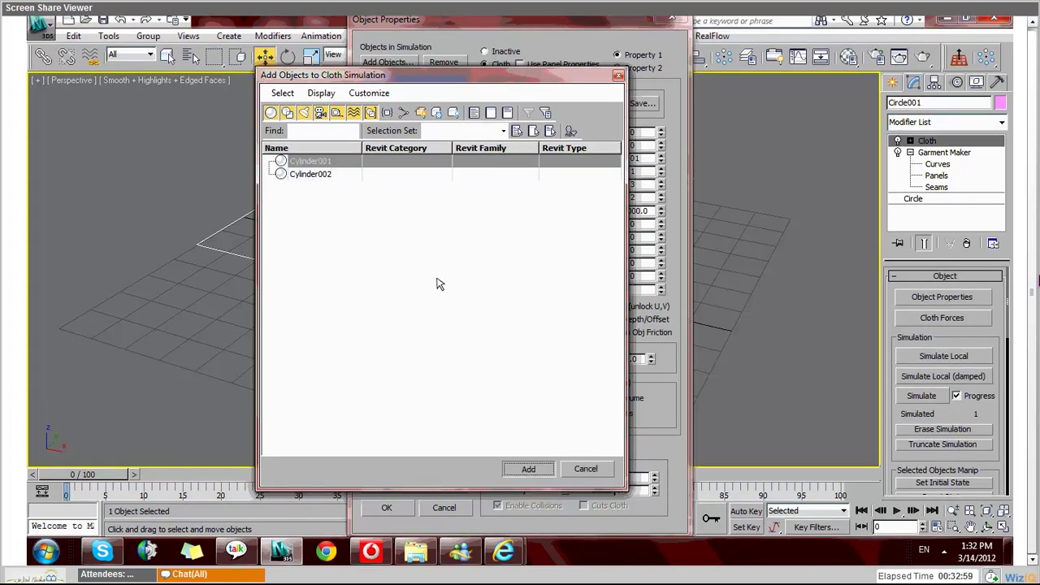
click(529, 470)
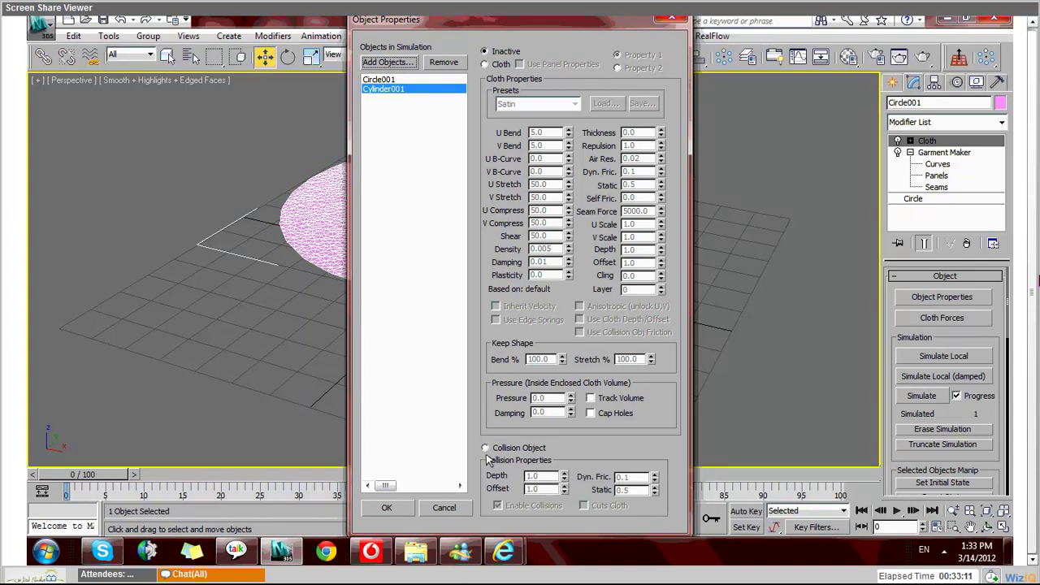
click(485, 450)
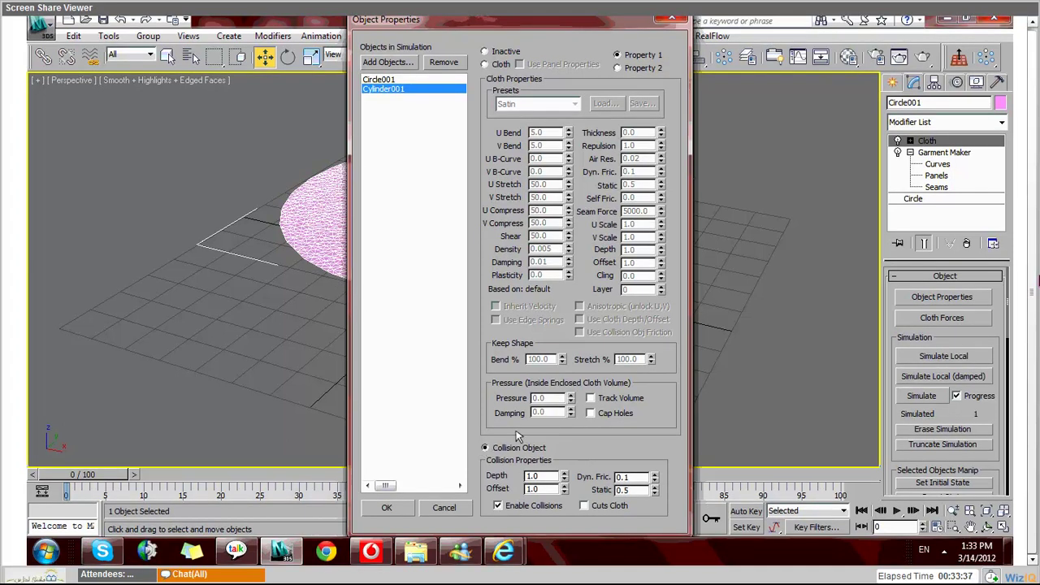
click(388, 507)
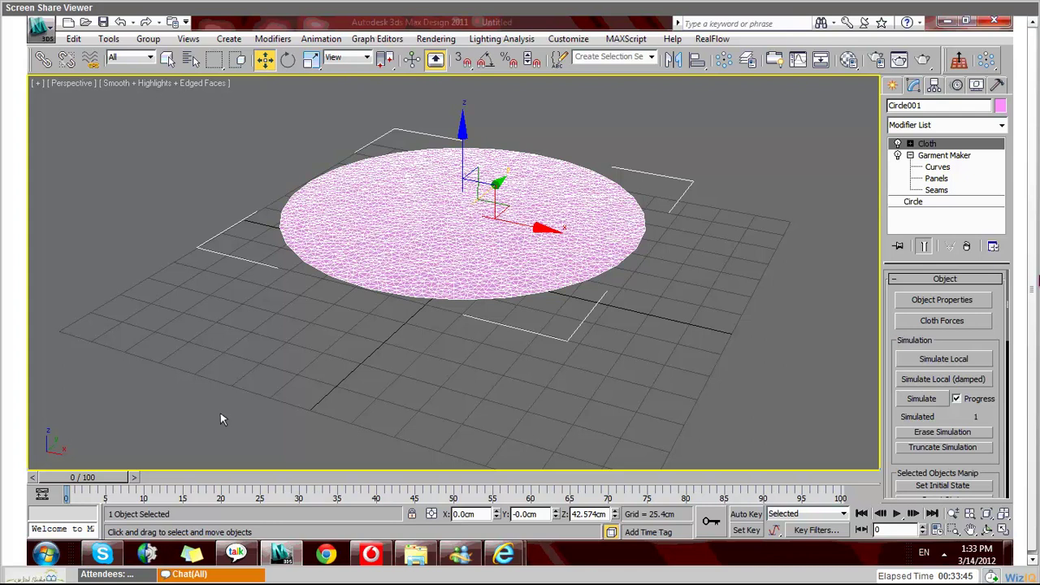
Step: Check the tabletop's modifier stack, reselect the circle and turn off the edged-faces display in the Perspective view
alt+middle_drag(290, 420, 429, 391)
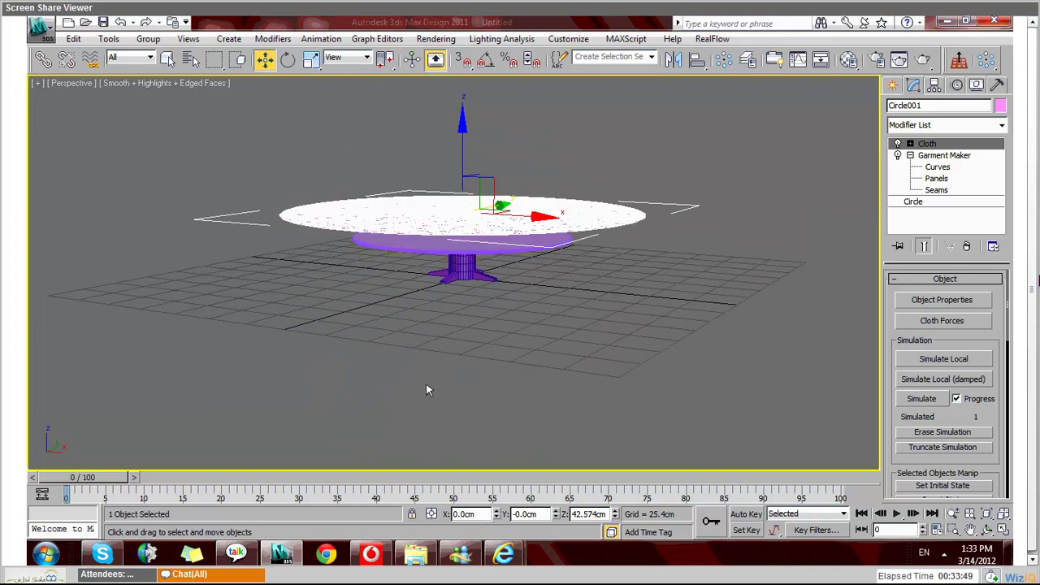
click(456, 272)
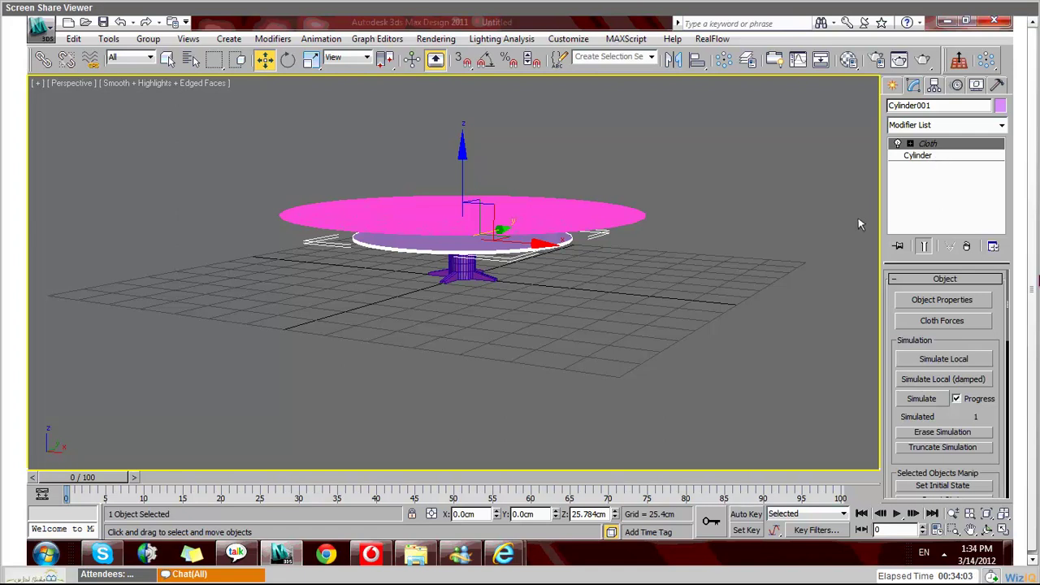
click(517, 236)
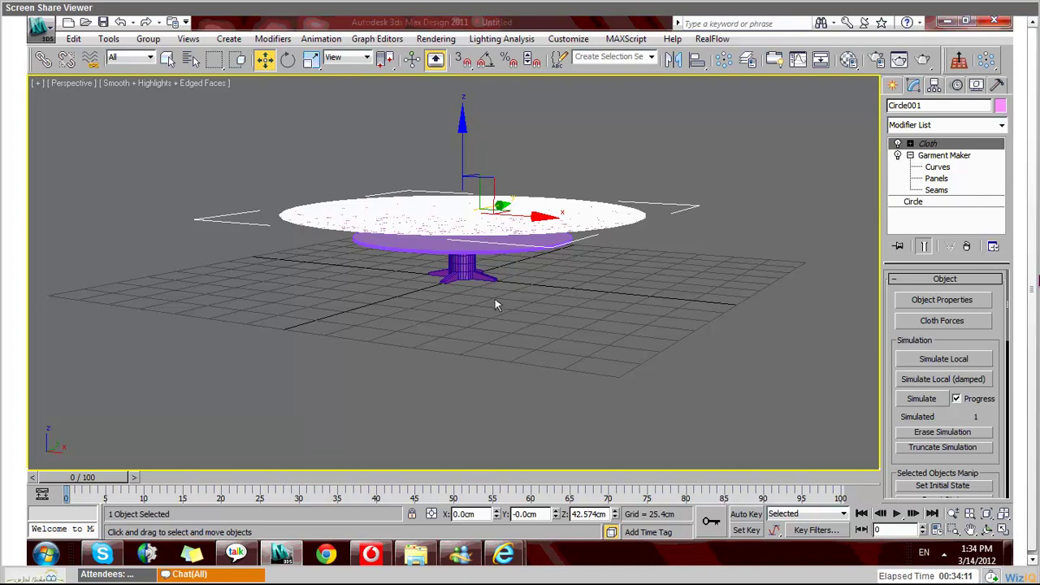
key(shift+z)
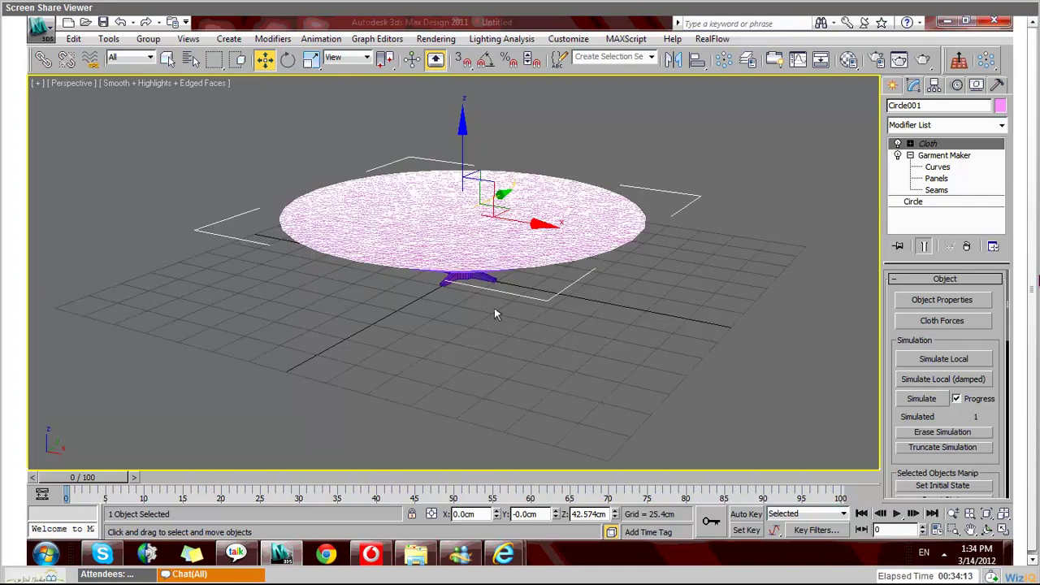
key(F4)
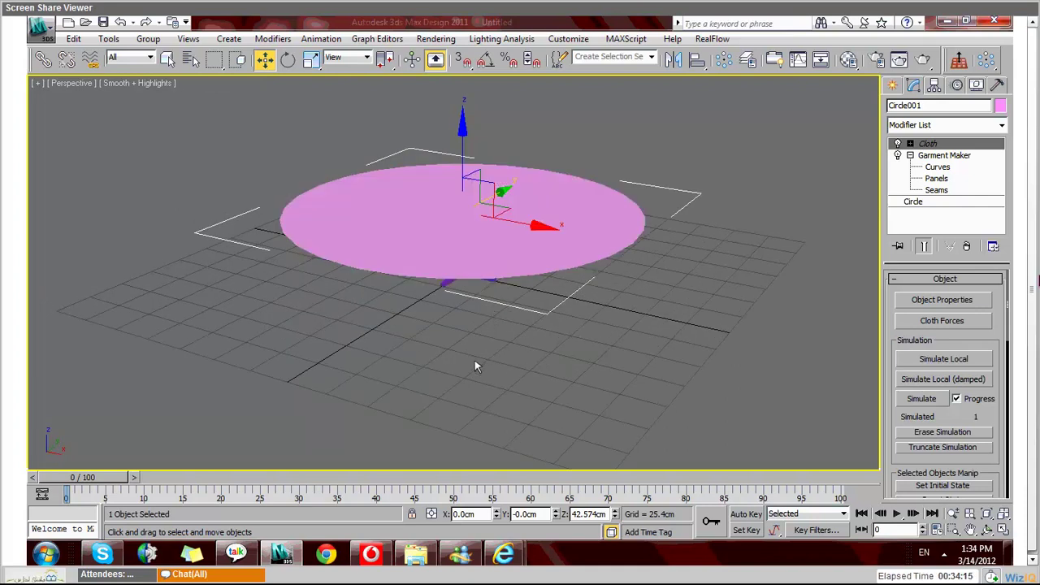
key(shift+z)
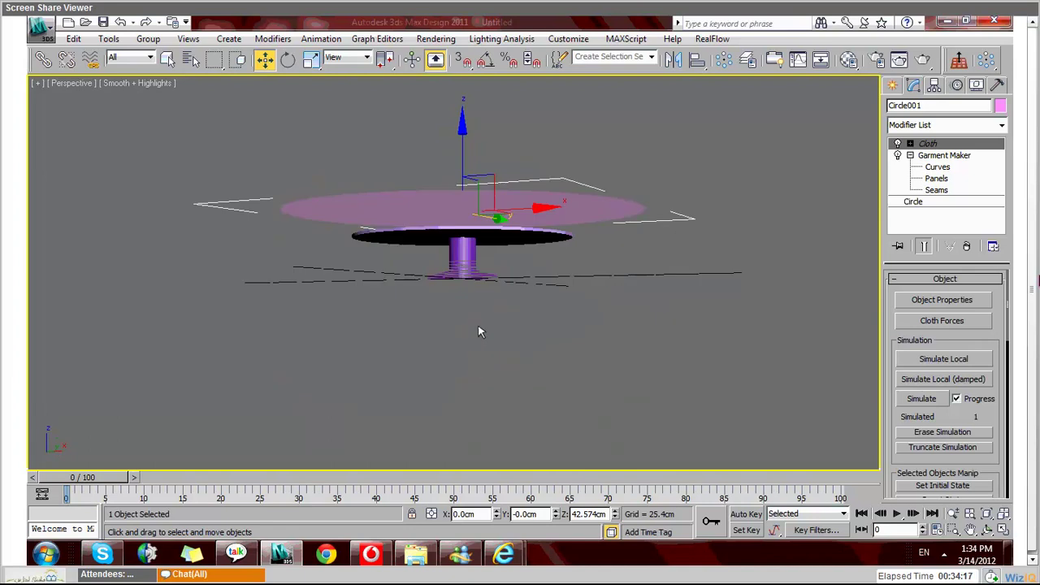
key(shift+z)
alt+middle_drag(513, 384, 551, 367)
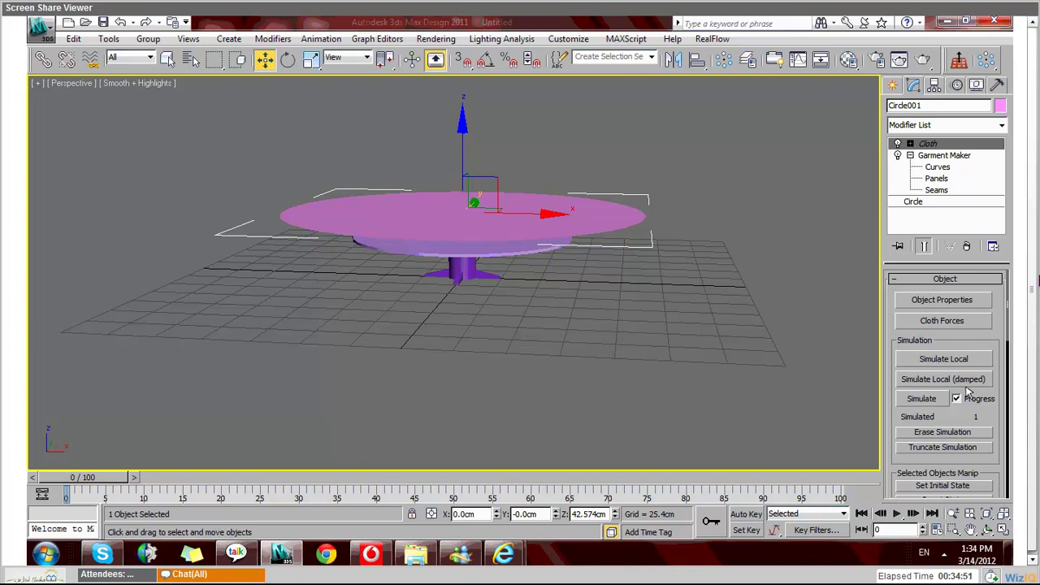
Step: Run the damped local simulation until the cloth drapes over the round table and stop it
click(967, 379)
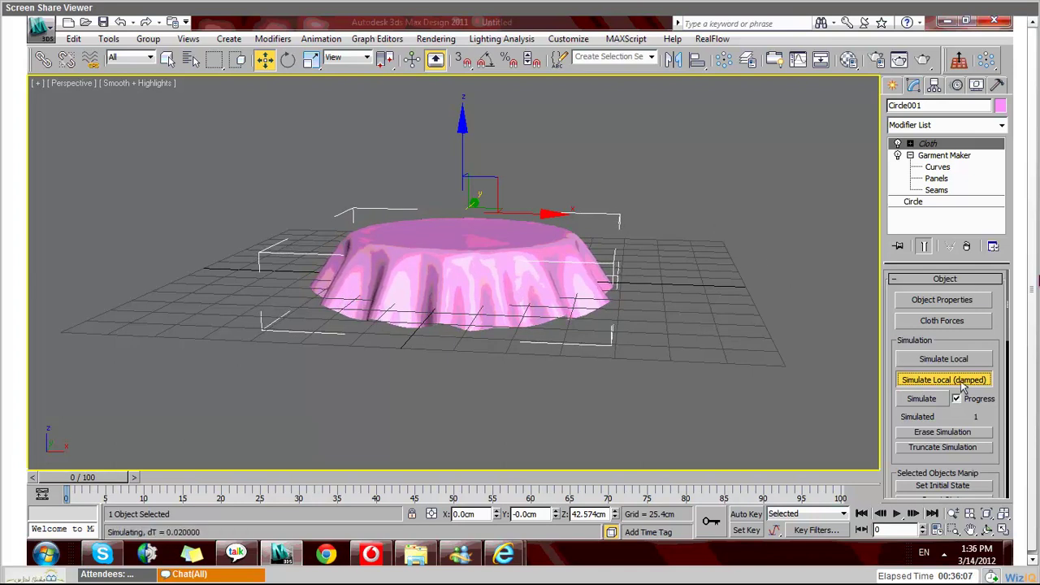
click(963, 382)
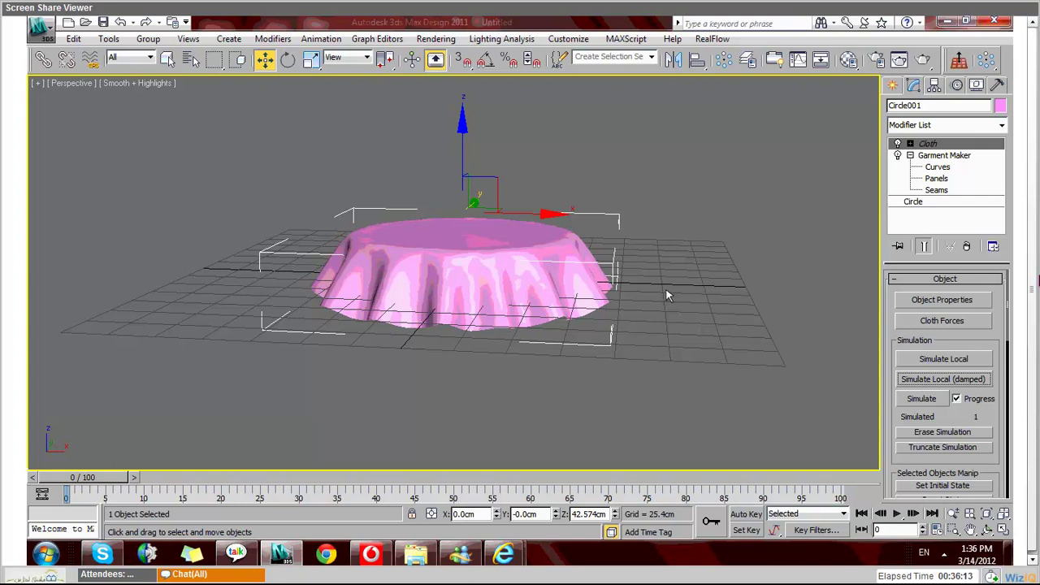
alt+middle_drag(666, 288, 550, 280)
alt+middle_drag(493, 256, 564, 288)
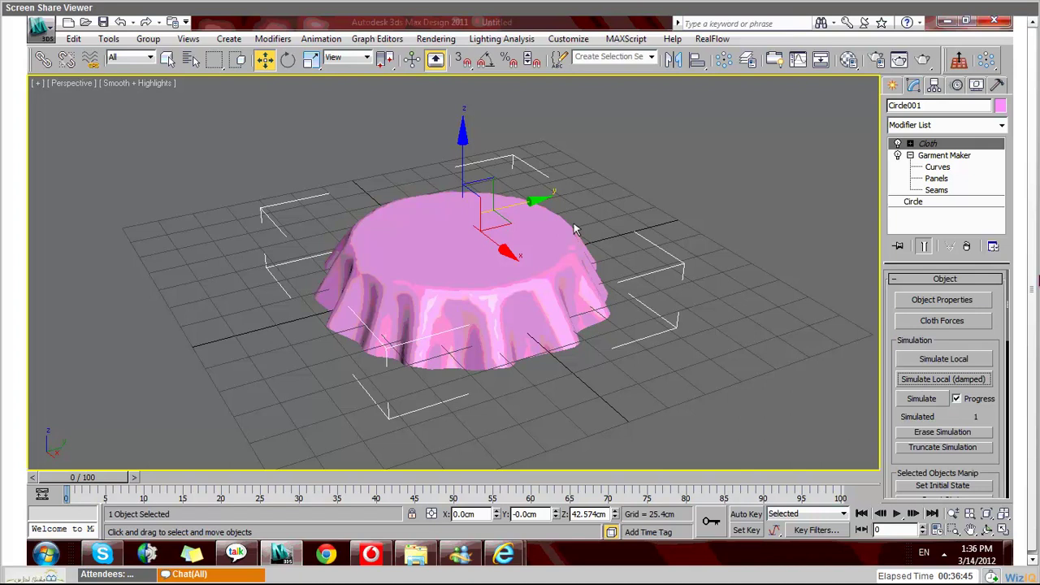
alt+middle_drag(574, 230, 687, 295)
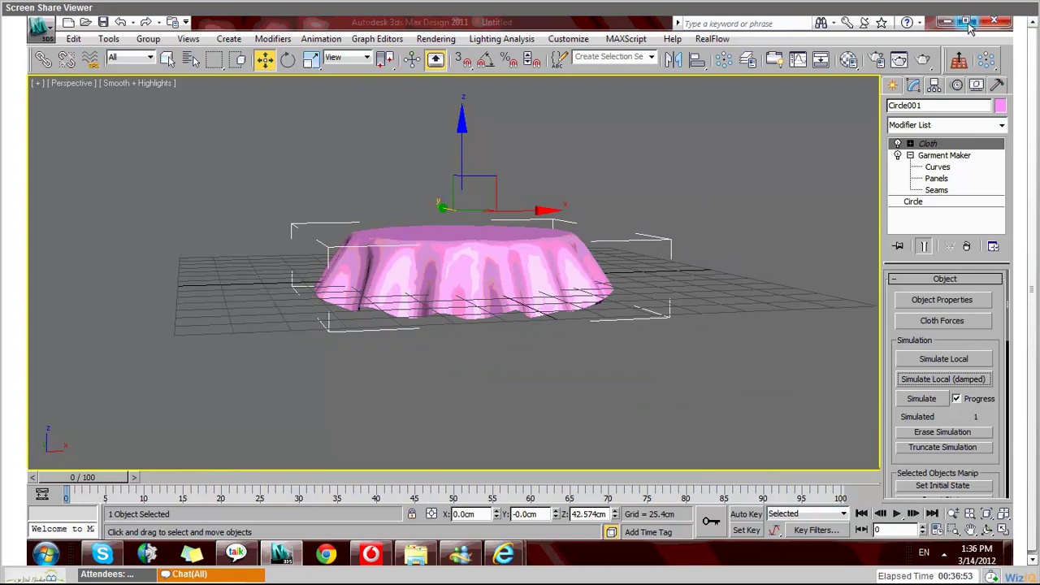
Step: Switch to the WizIQ browser window to check the class chat, and return to a maximized 3ds Max window
click(185, 577)
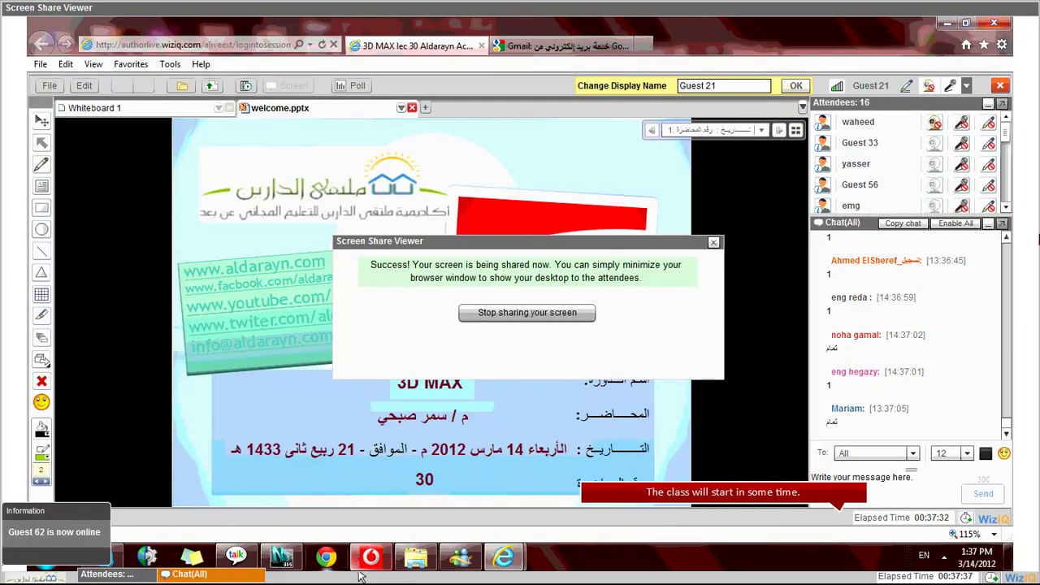
click(282, 557)
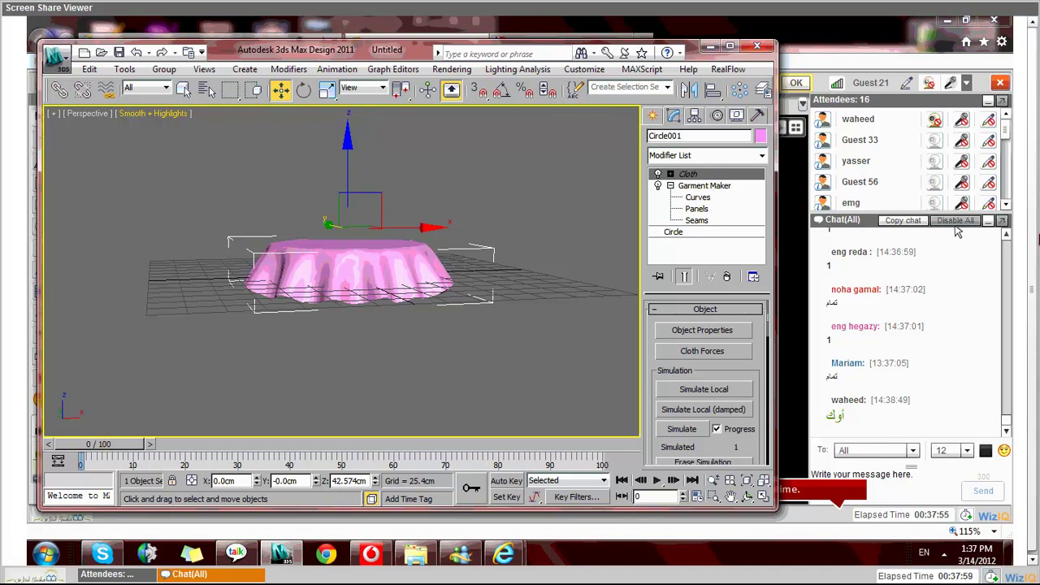
click(956, 222)
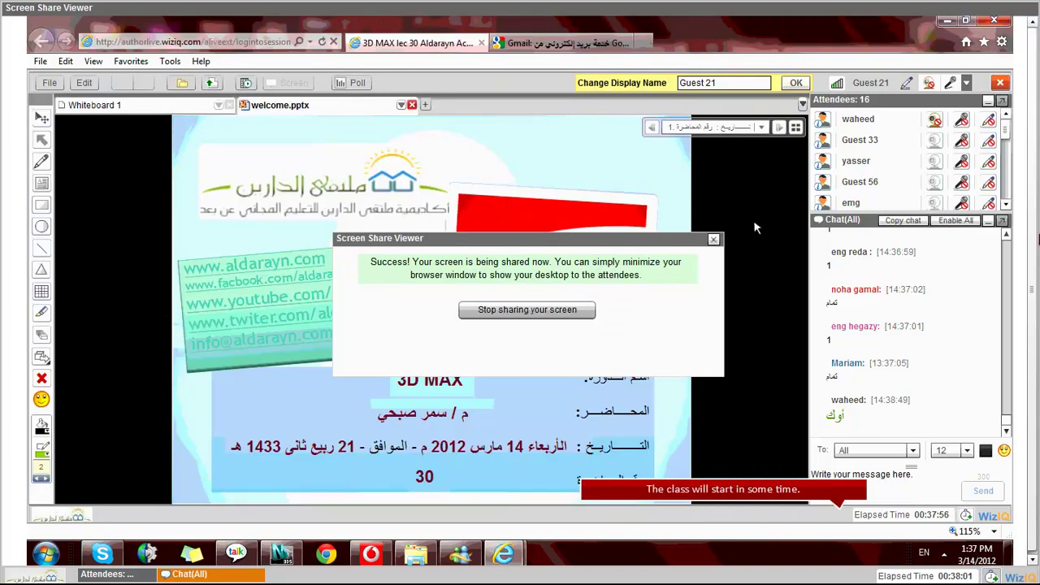
click(947, 19)
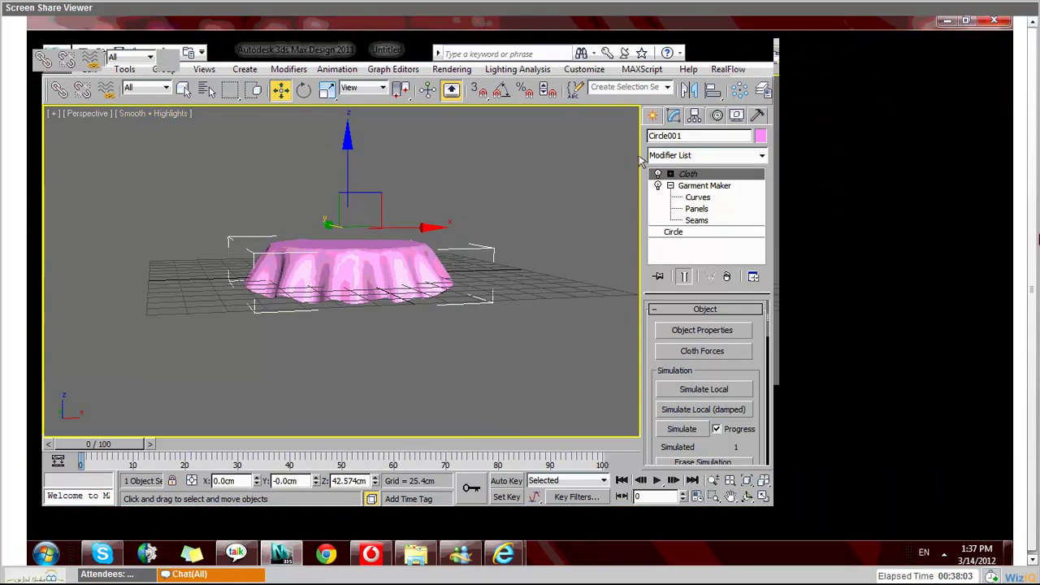
double_click(729, 56)
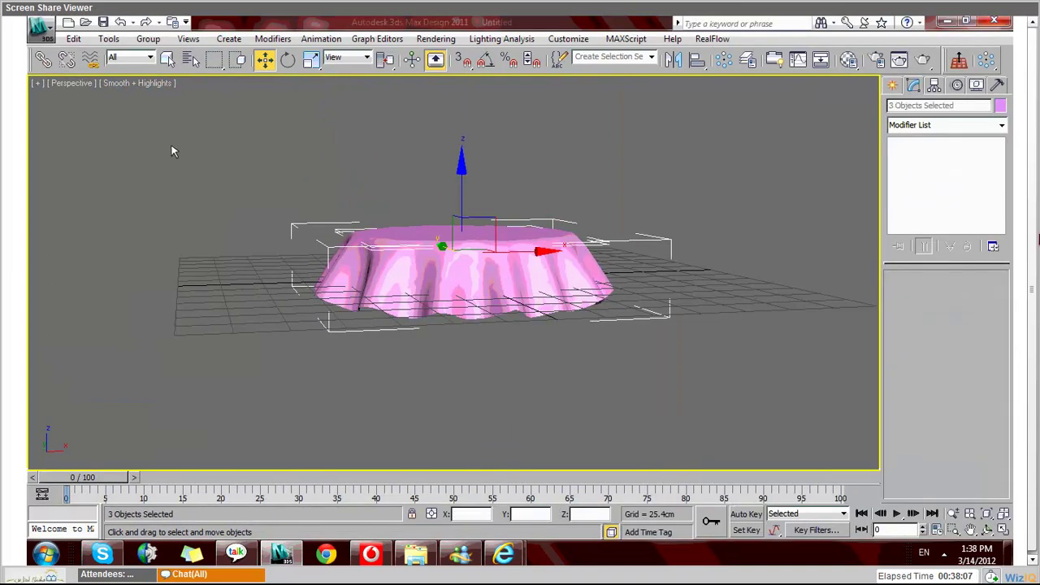
Step: Delete all three objects of the table scene
key(Delete)
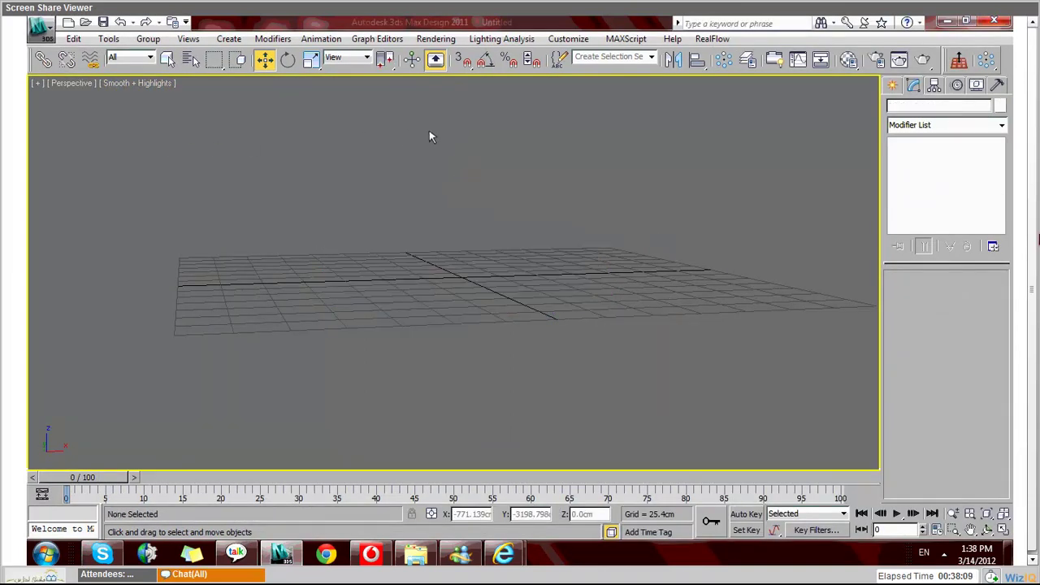
key(alt)
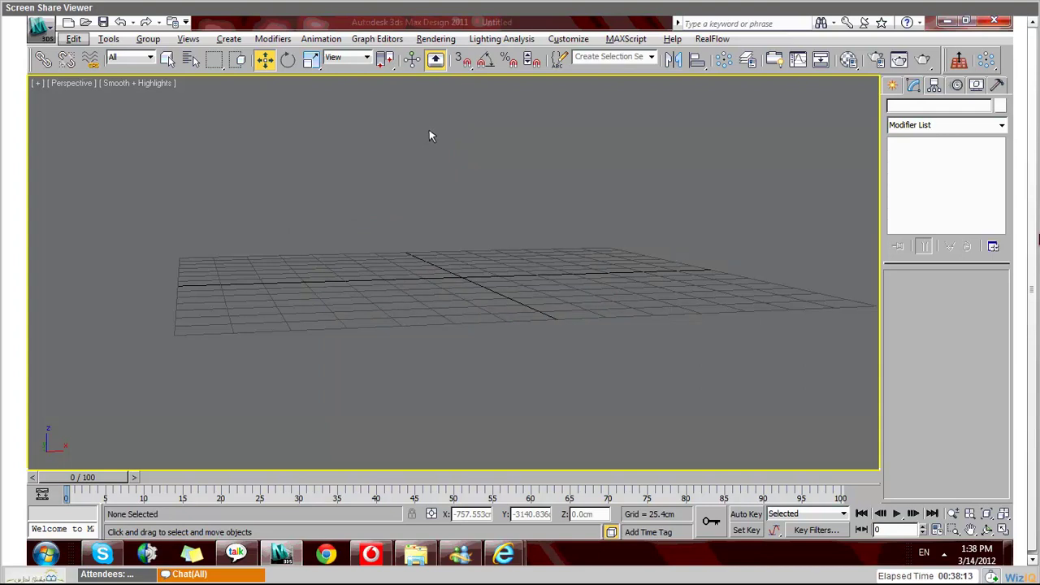
key(z)
Step: Create a sphere with a radius of about 17.4 cm near the grid's center in the Perspective view
click(894, 86)
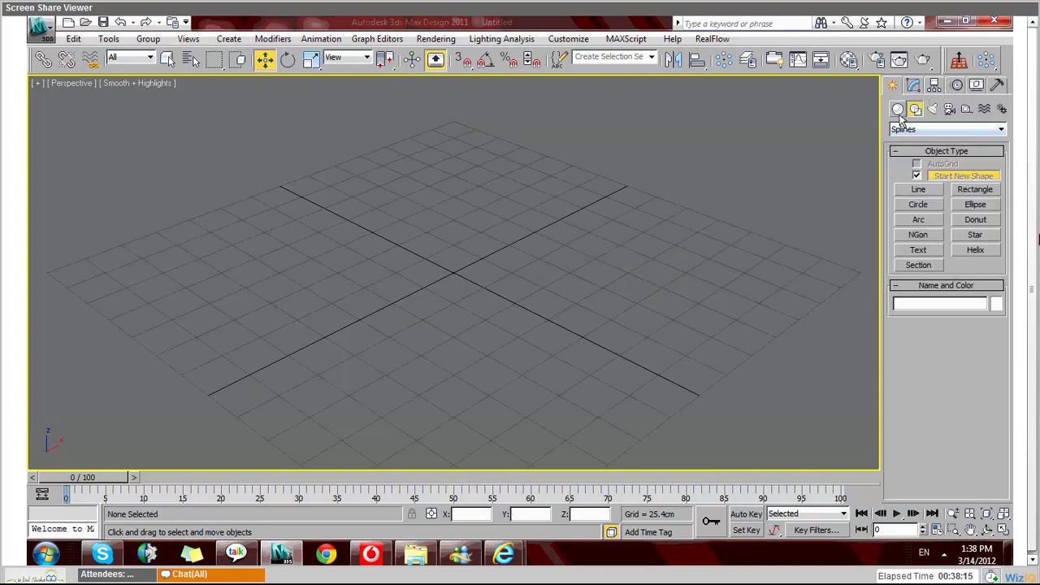
click(898, 109)
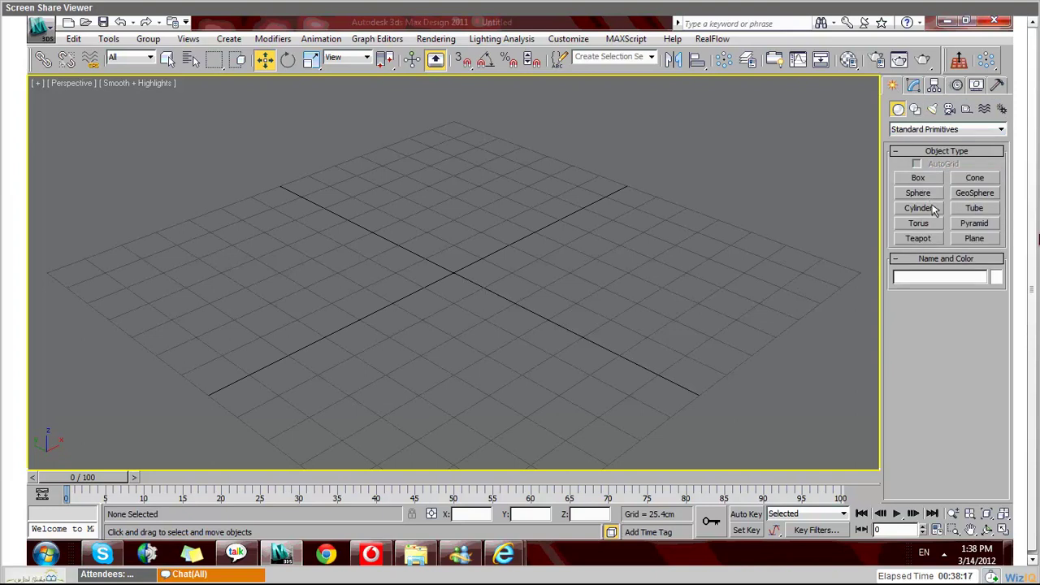
click(919, 193)
drag(454, 244, 457, 270)
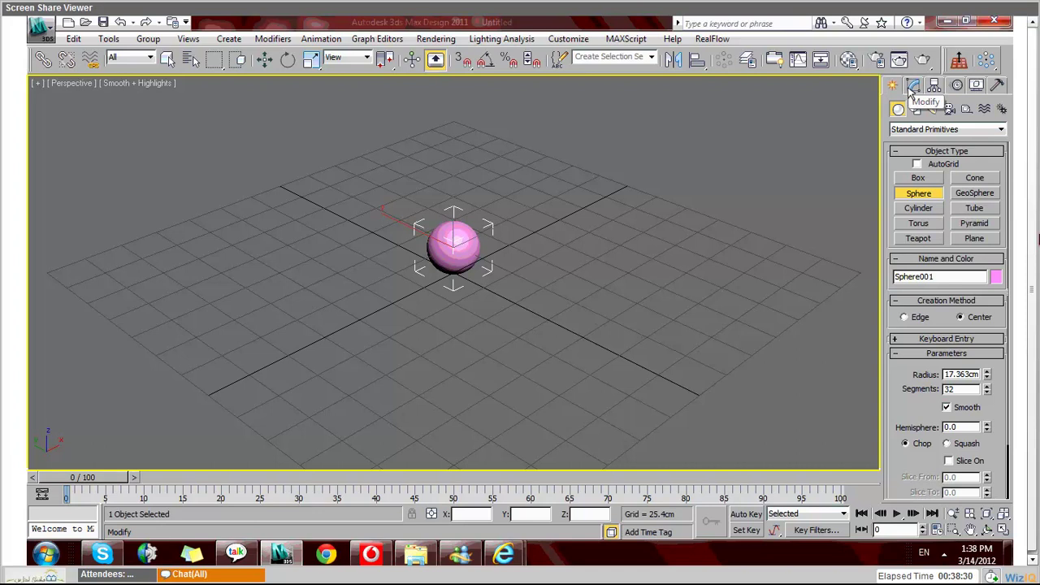
Step: Draw a rectangle spline about 109 cm long and 155 cm wide over the sphere in the Top view
click(915, 109)
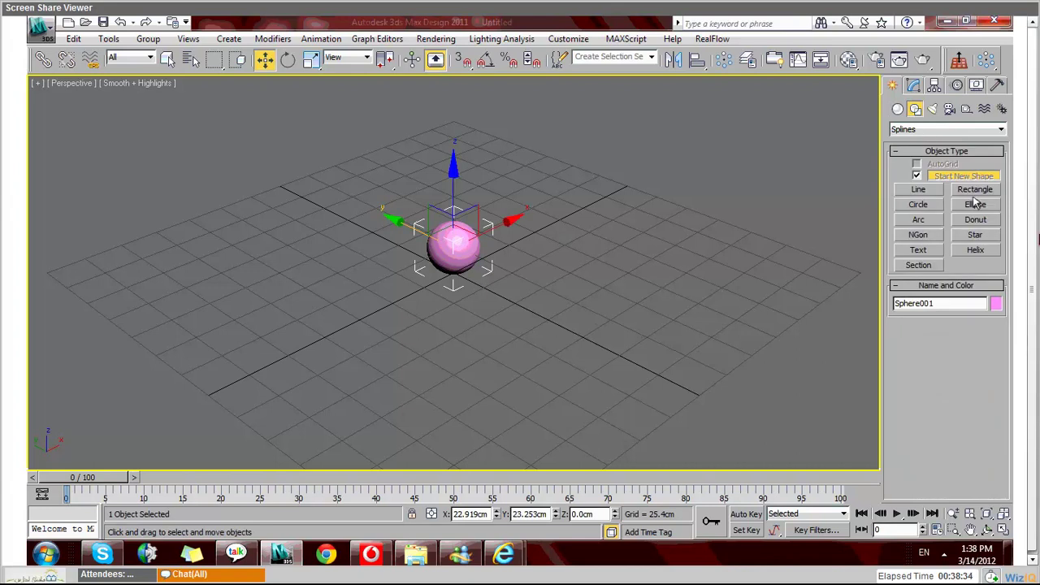
click(976, 189)
key(alt+w)
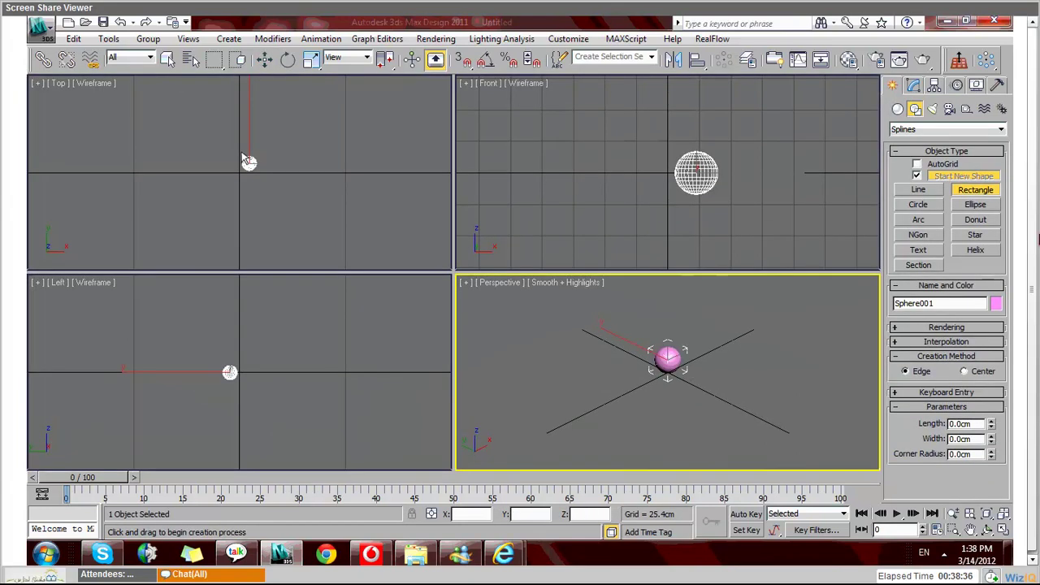
click(247, 160)
mouse_move(247, 141)
mouse_down()
mouse_move(272, 186)
mouse_move(310, 191)
mouse_up()
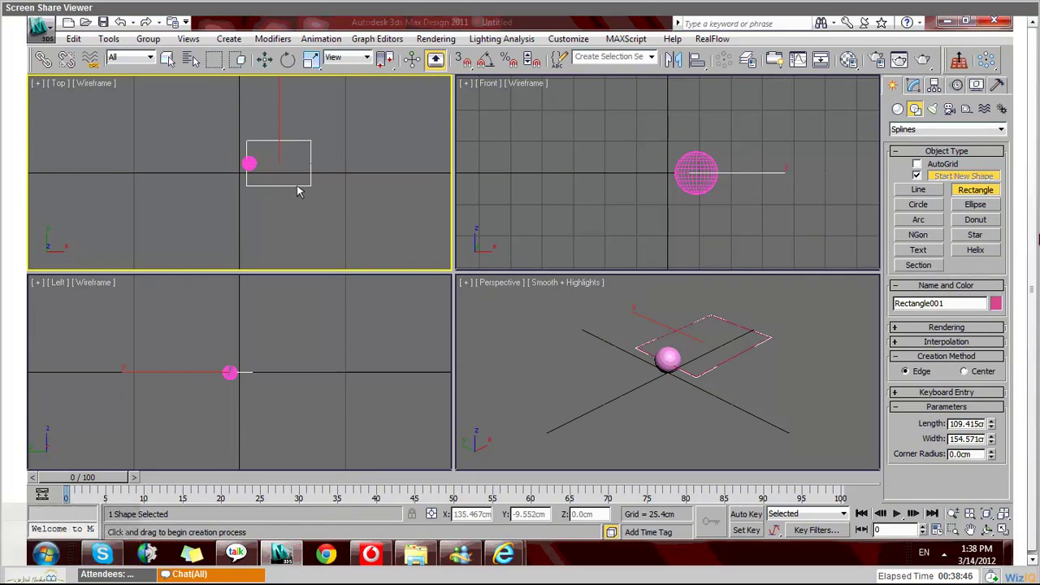
Step: Raise the rectangle above the sphere in the Front view to a height of about 29.7 cm
key(w)
click(309, 160)
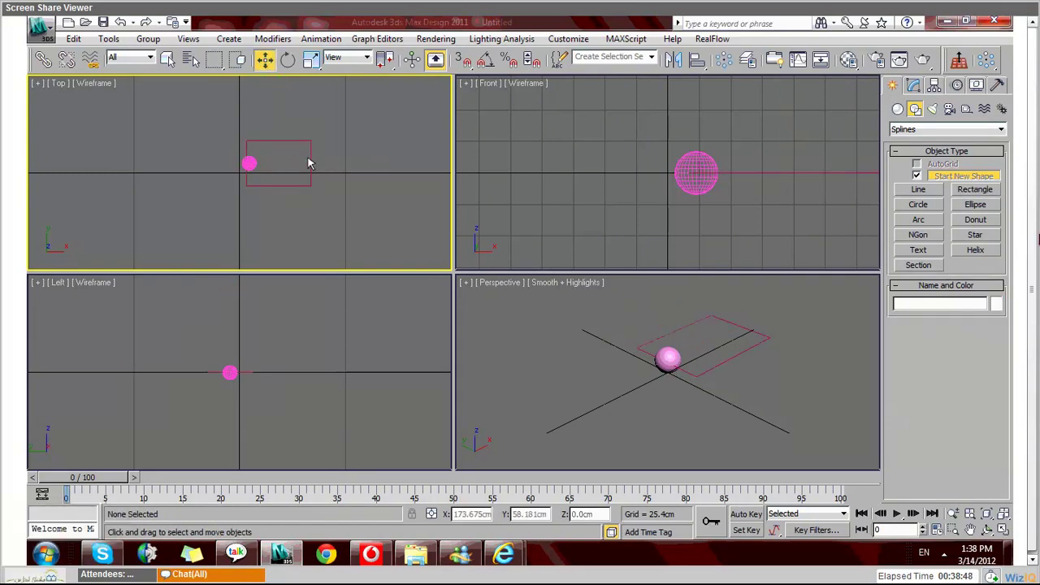
drag(821, 172, 821, 136)
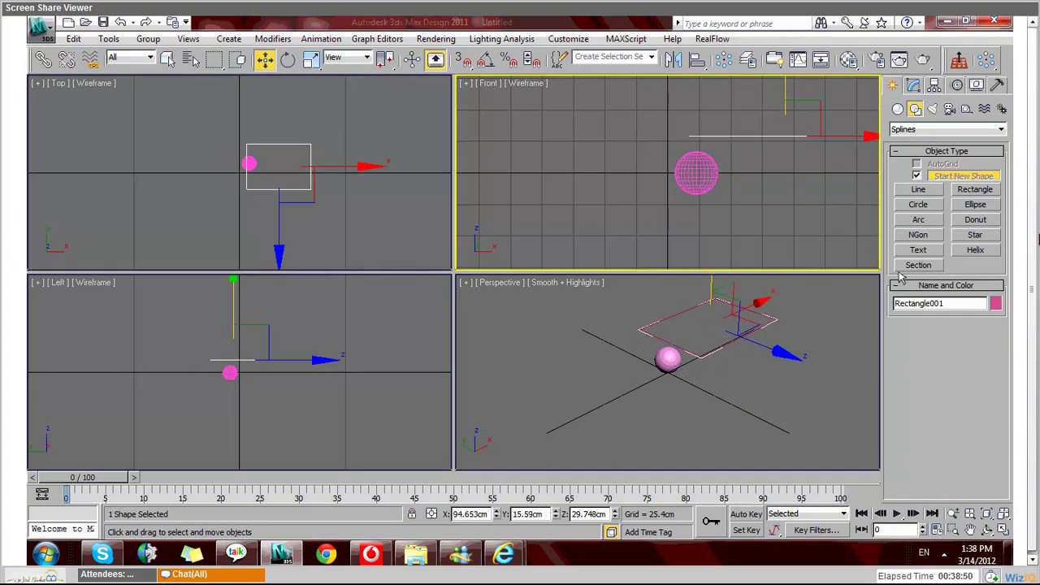
Step: Apply a Garment Maker modifier to the rectangle above the sphere and set its mesh density to 0.484
click(915, 86)
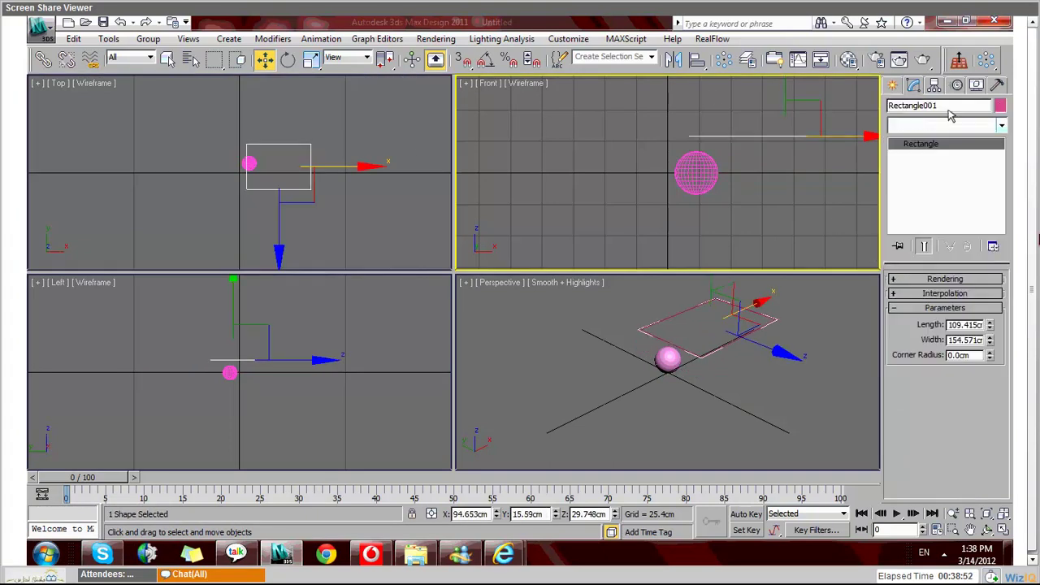
click(1001, 129)
scroll(964, 439, down, 3)
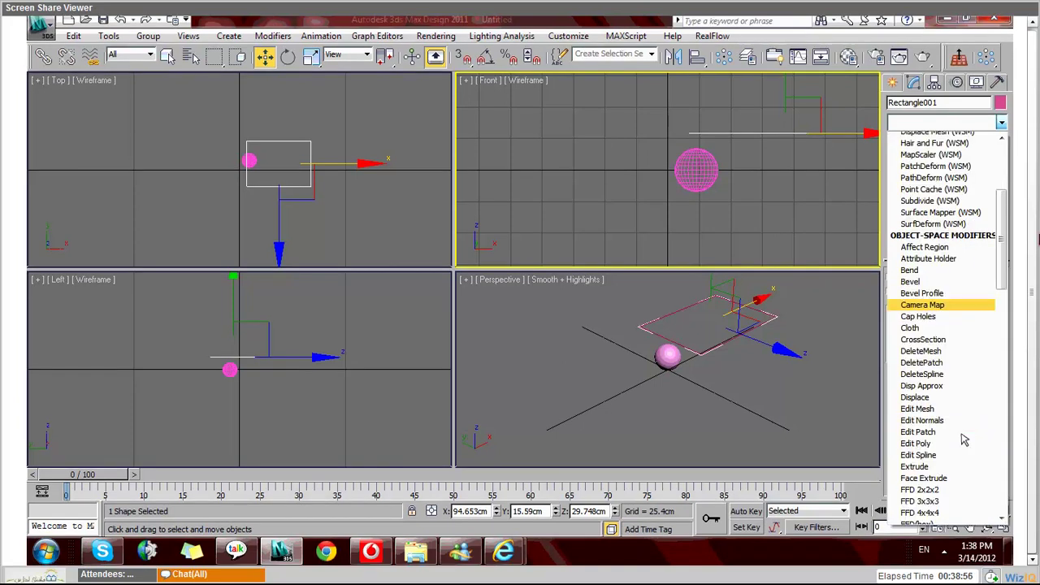
scroll(964, 440, down, 12)
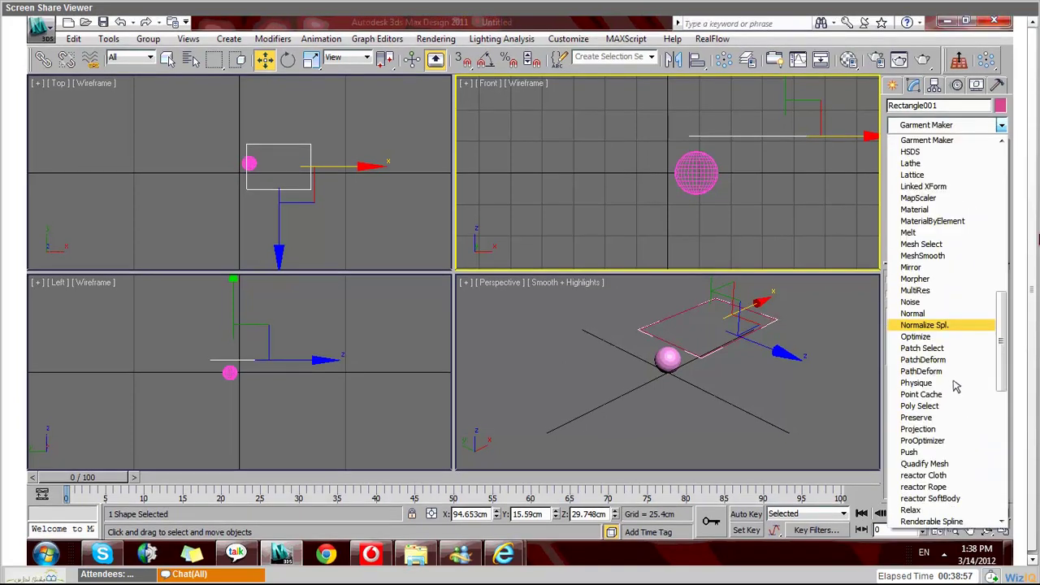
click(947, 144)
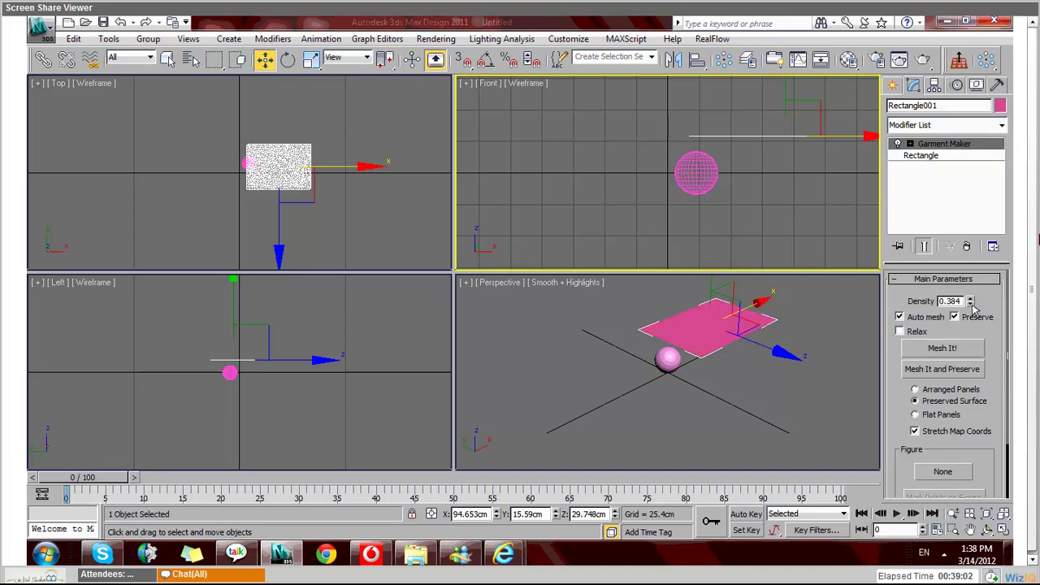
click(971, 298)
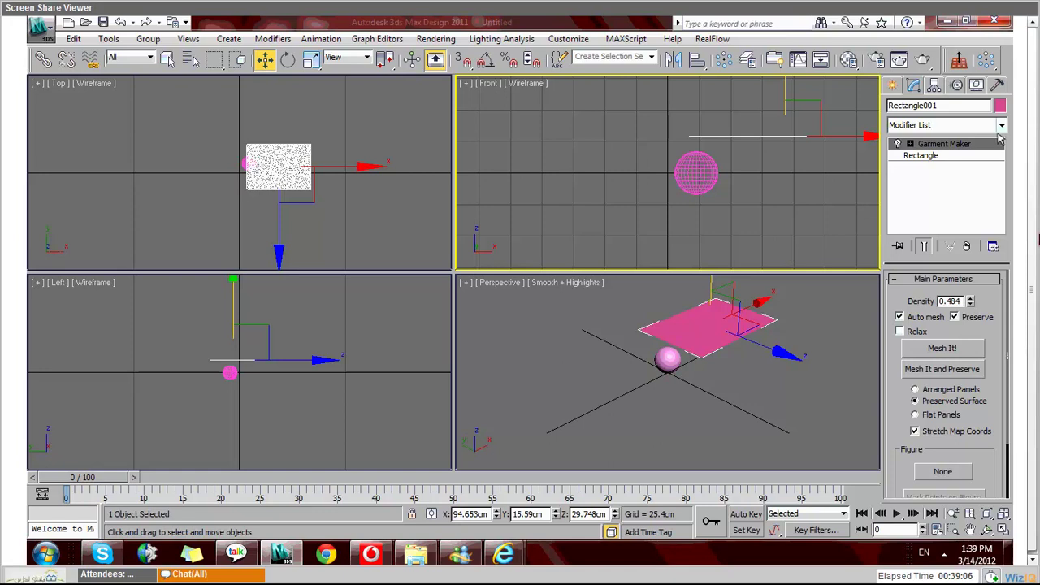
Step: Add a Cloth modifier to the rectangle and define it as Cloth with the Silk preset
click(1002, 126)
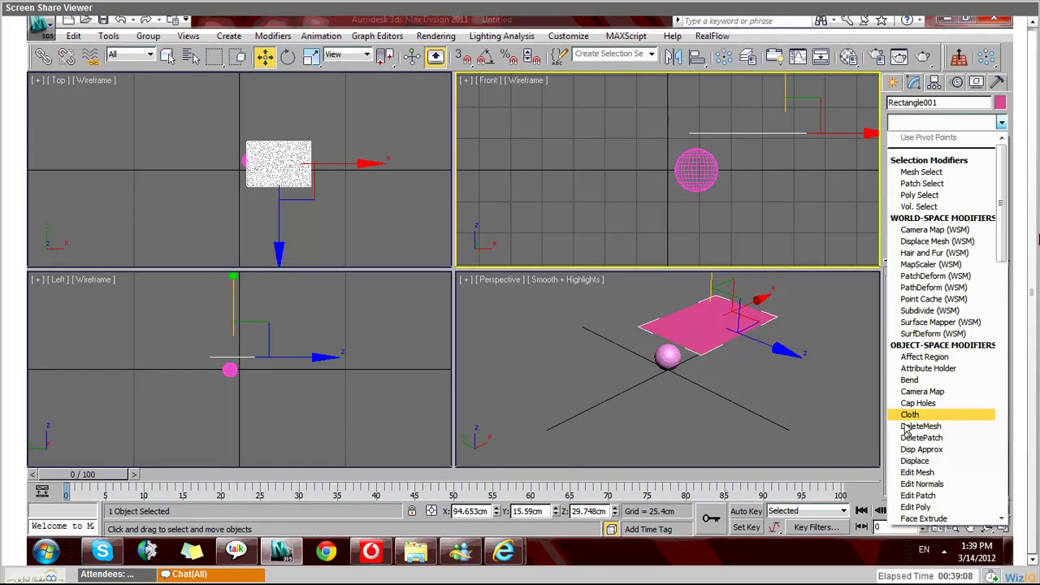
click(910, 415)
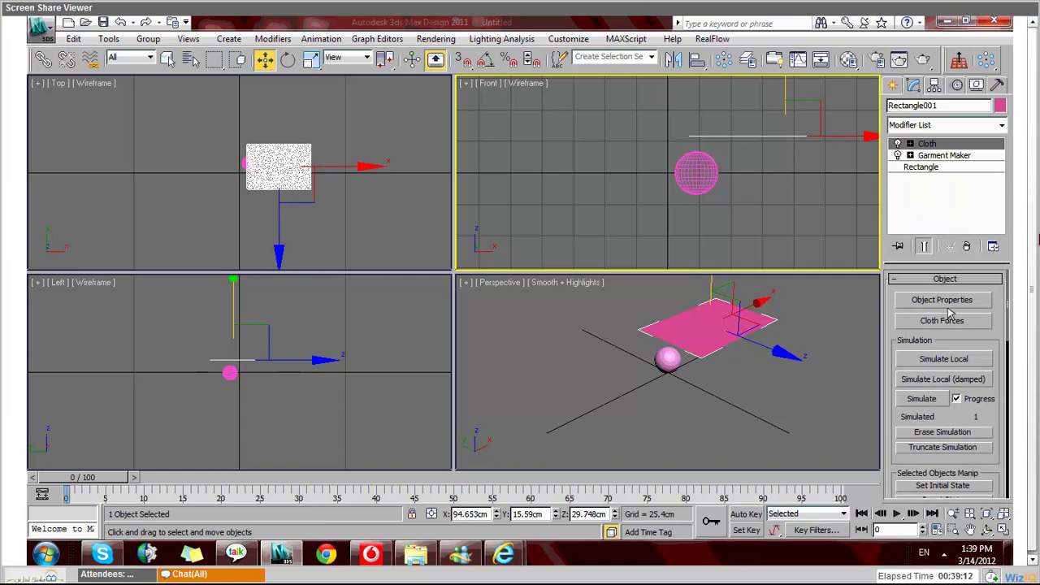
click(942, 300)
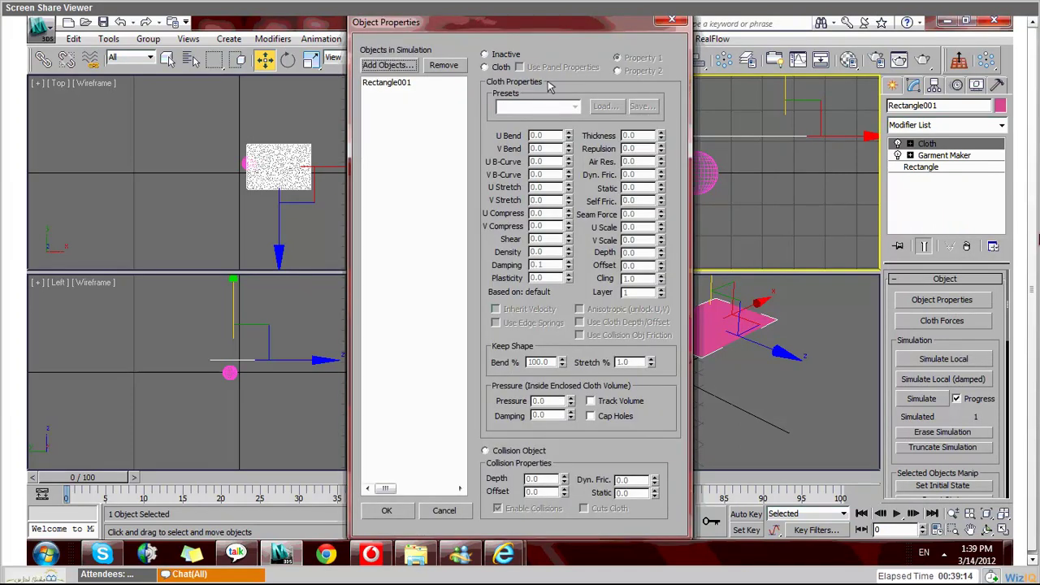
click(486, 68)
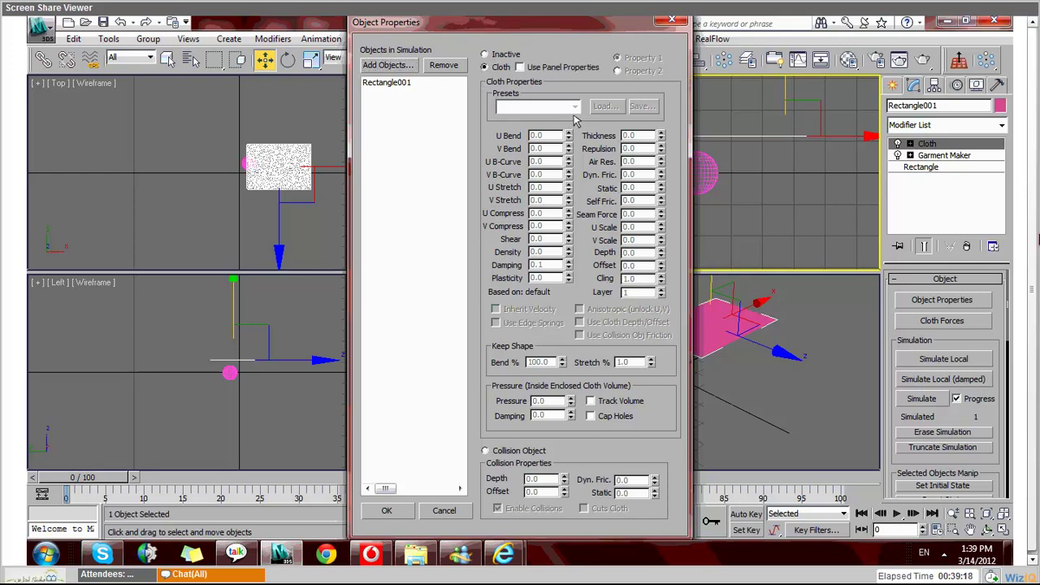
click(455, 83)
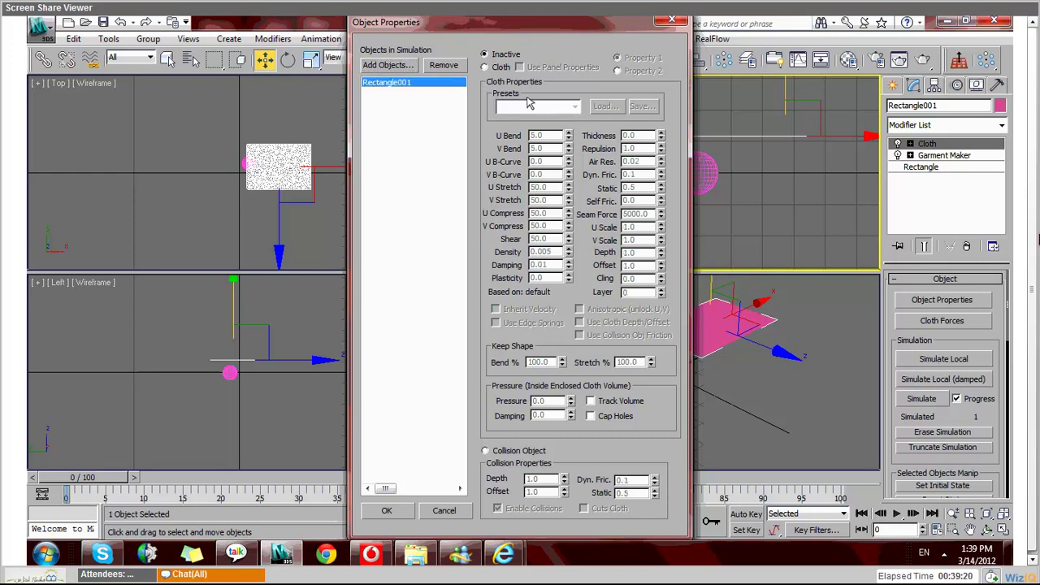
click(486, 68)
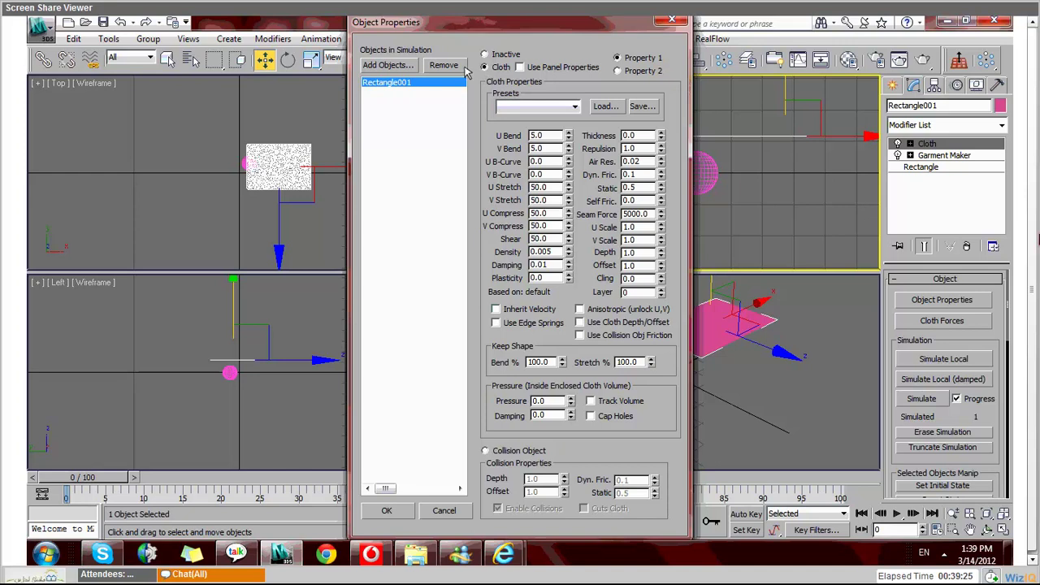
click(573, 106)
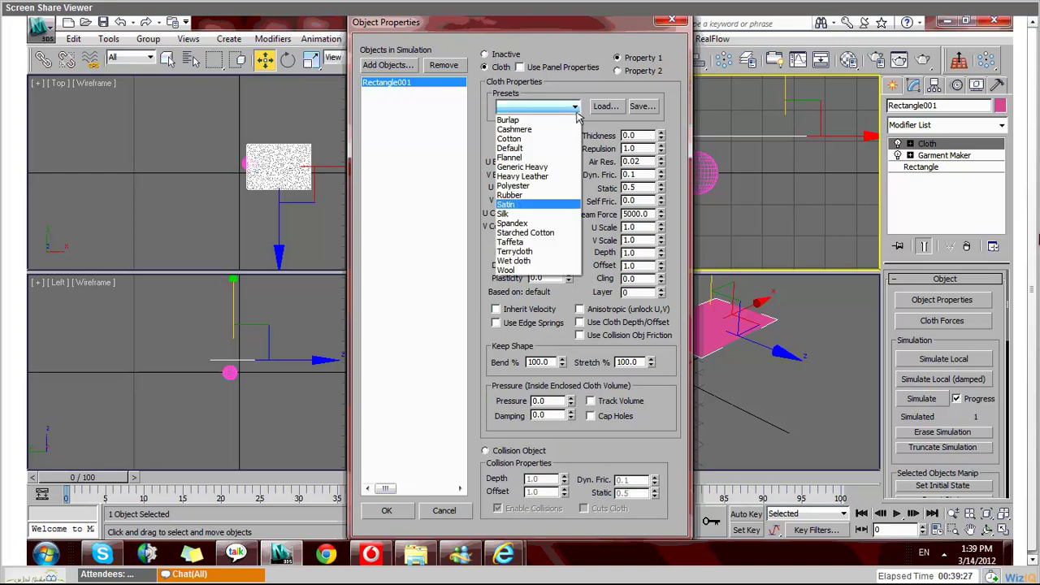
click(542, 215)
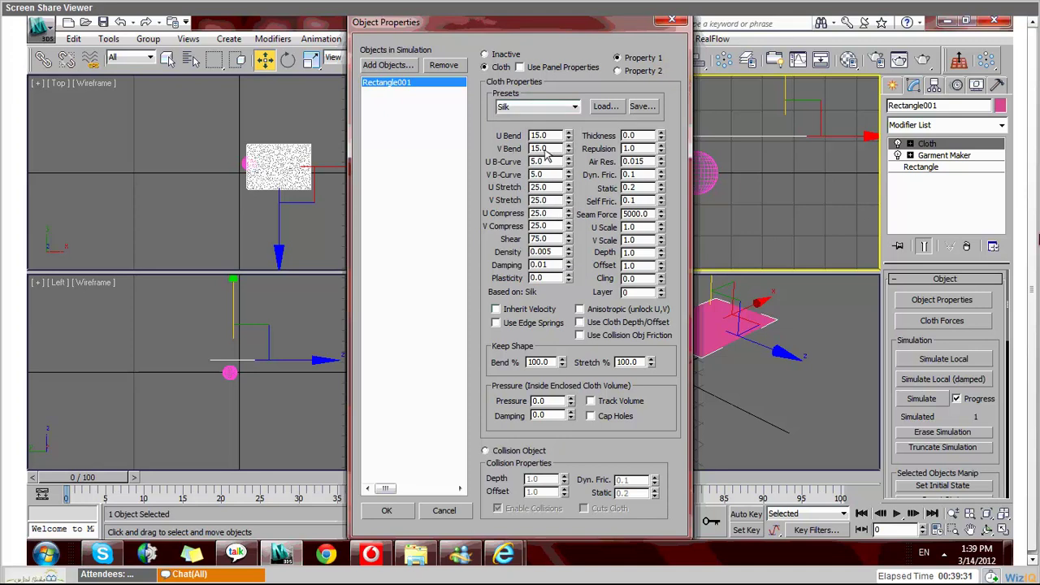
Step: Add the sphere to the cloth simulation as a collision object and accept the object properties
click(393, 67)
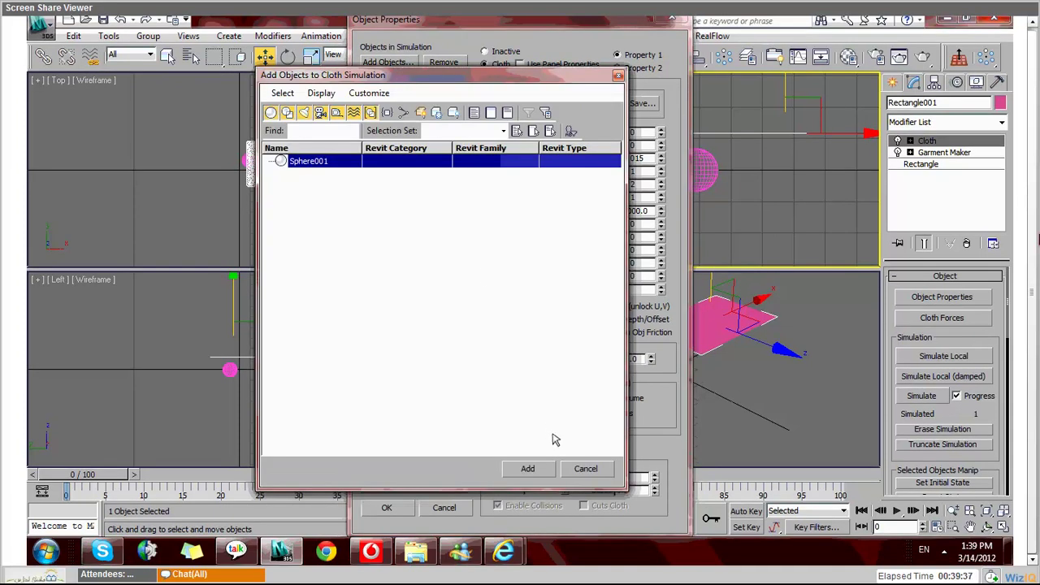
click(527, 468)
click(487, 449)
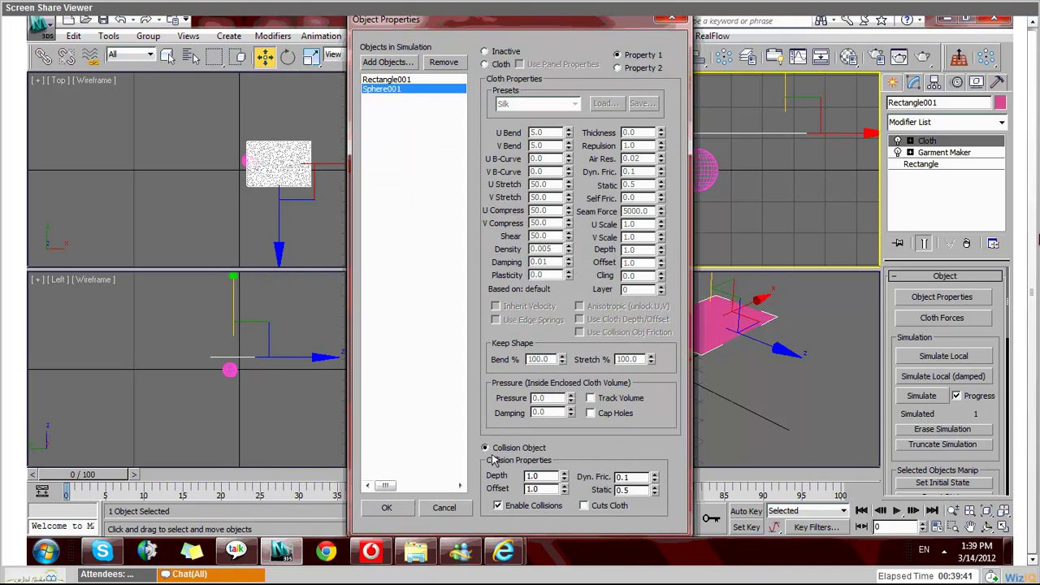
key(Return)
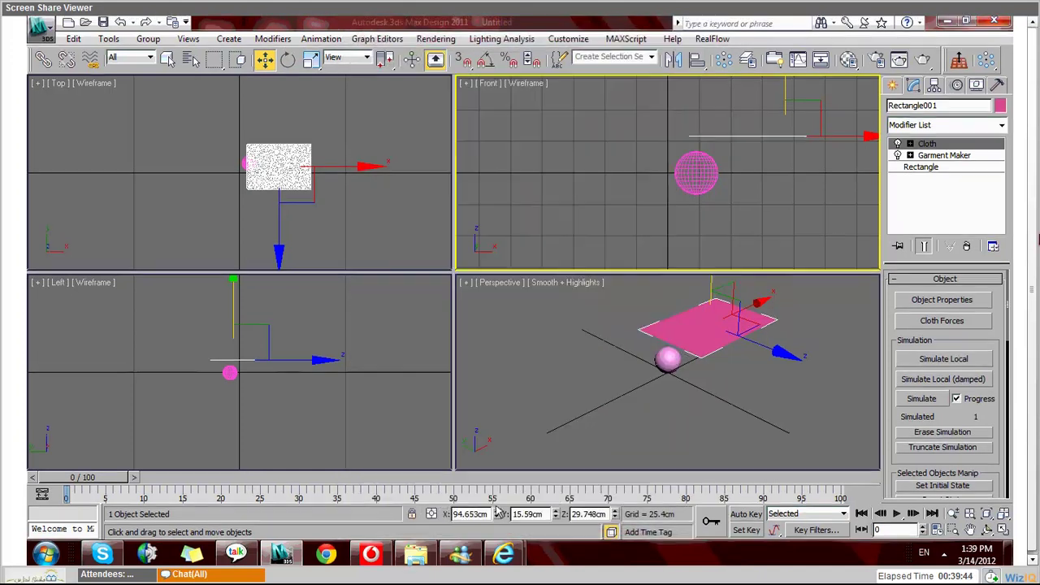
Step: Run the damped local simulation until the cloth drapes over the sphere, stop it, and view the result up close
click(959, 377)
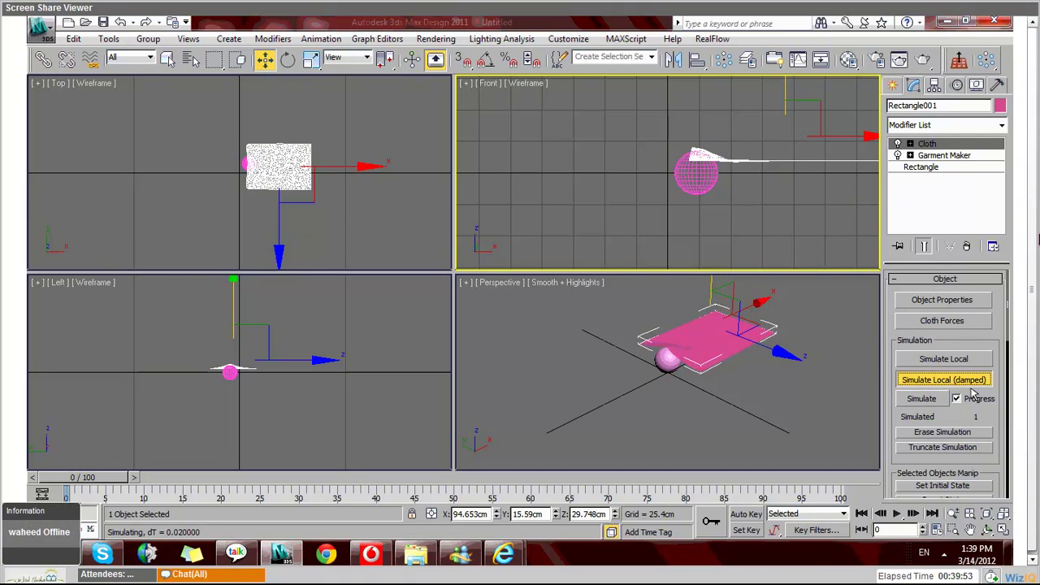
click(972, 387)
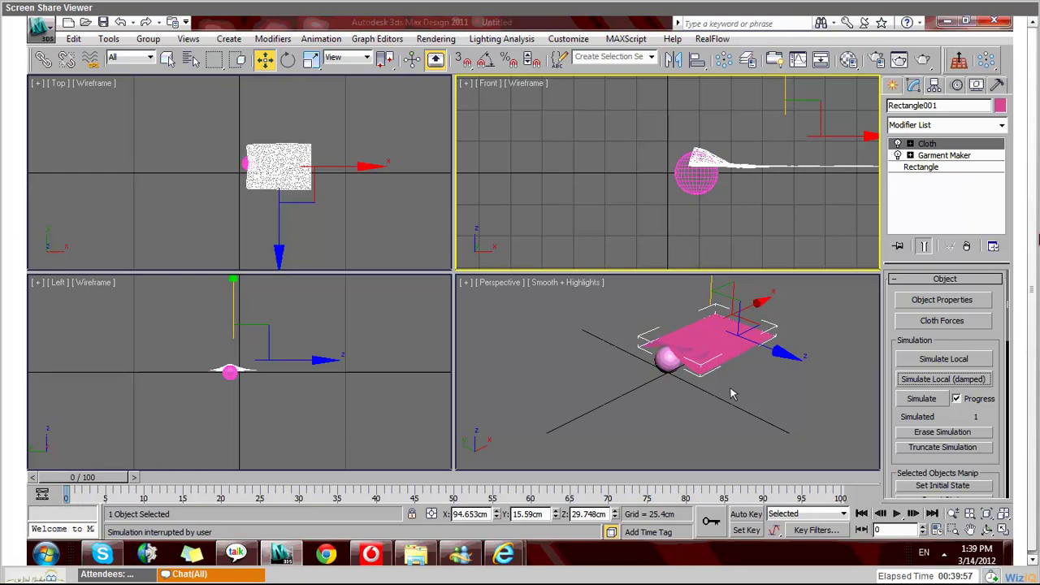
alt+middle_drag(731, 395, 663, 347)
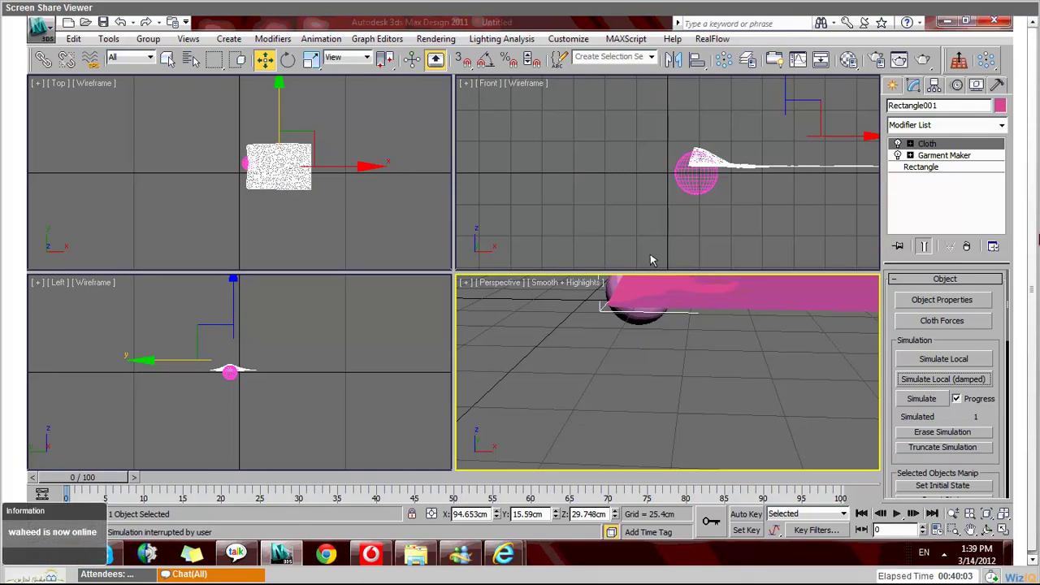
alt+middle_drag(650, 276, 650, 278)
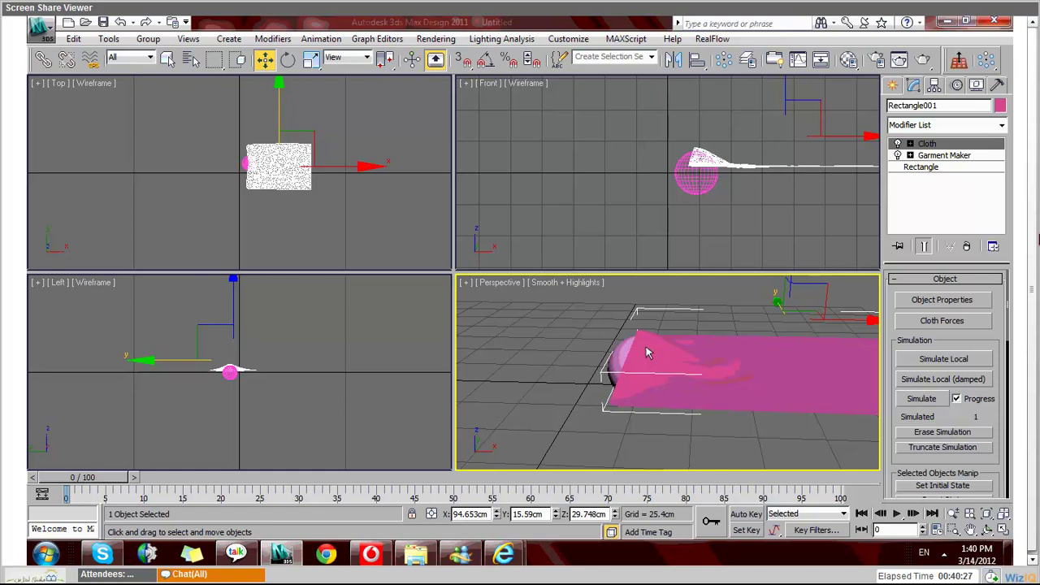
Step: Enter the Cloth modifier's Group level and select a patch of cloth vertices over the sphere in a maximized Perspective view
click(910, 143)
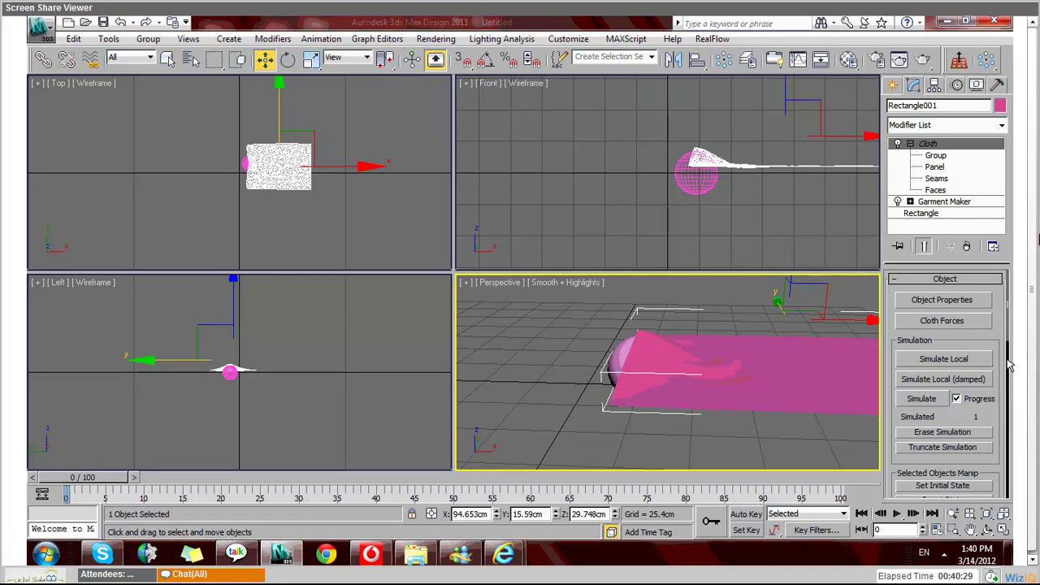
click(944, 161)
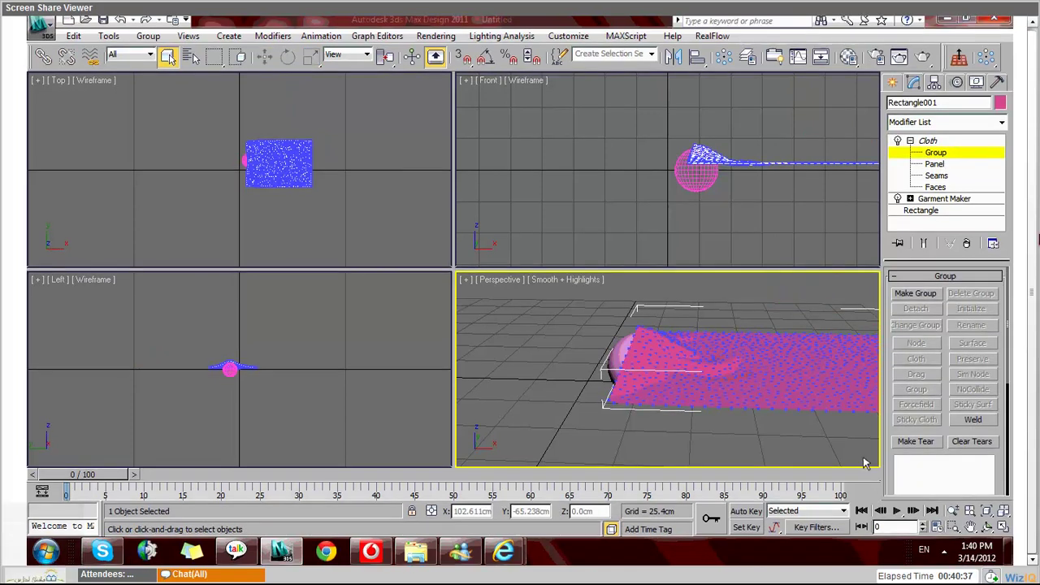
scroll(862, 463, up, 3)
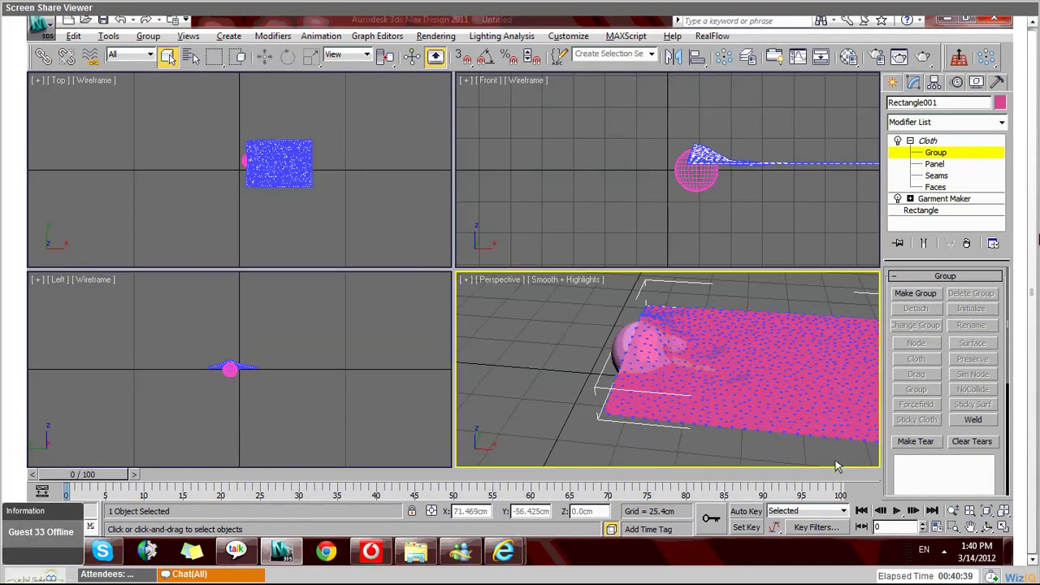
alt+middle_drag(733, 476, 727, 417)
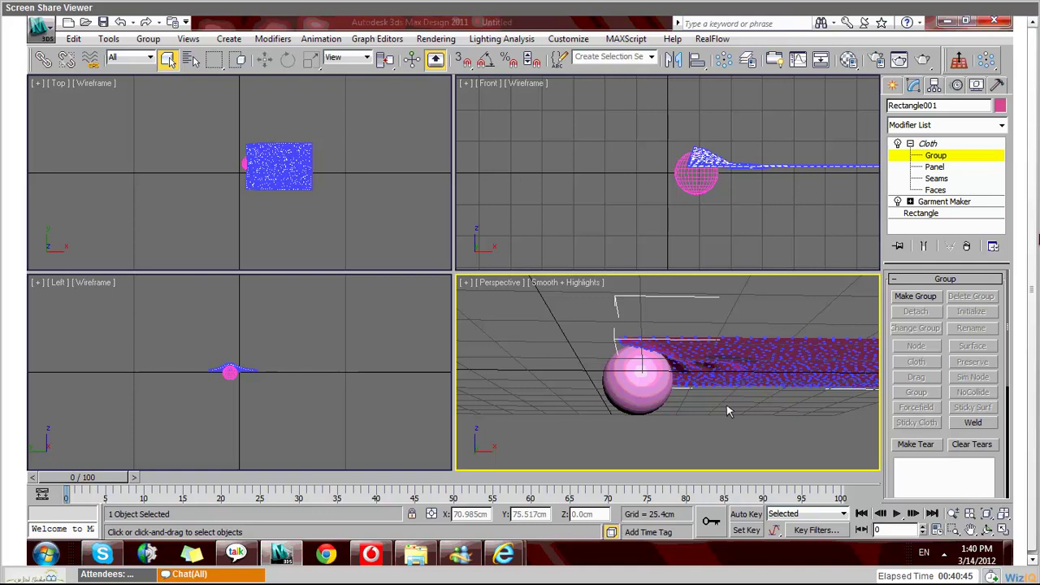
alt+middle_drag(726, 411, 795, 491)
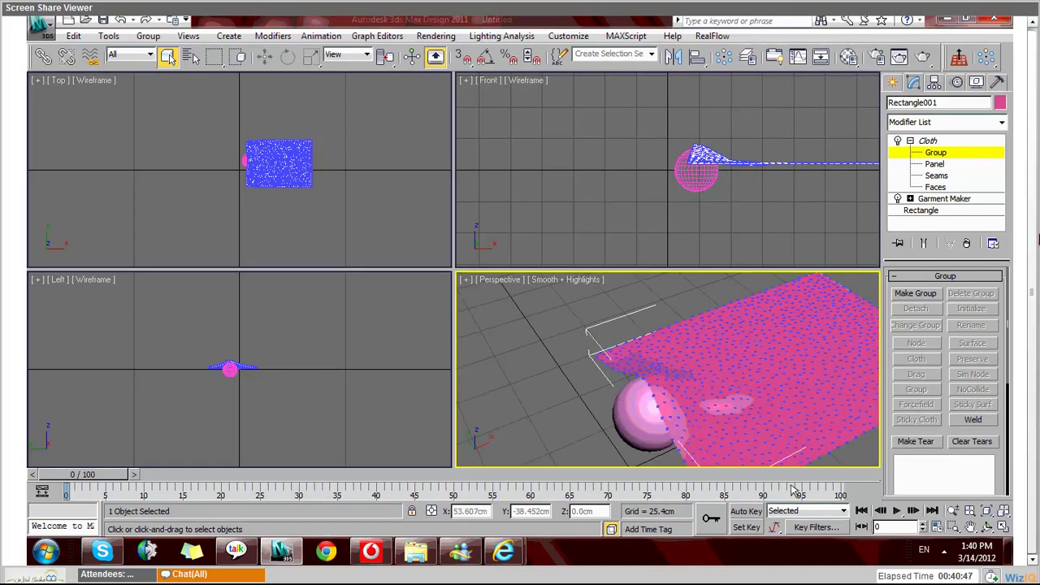
key(alt+w)
alt+middle_drag(460, 343, 408, 278)
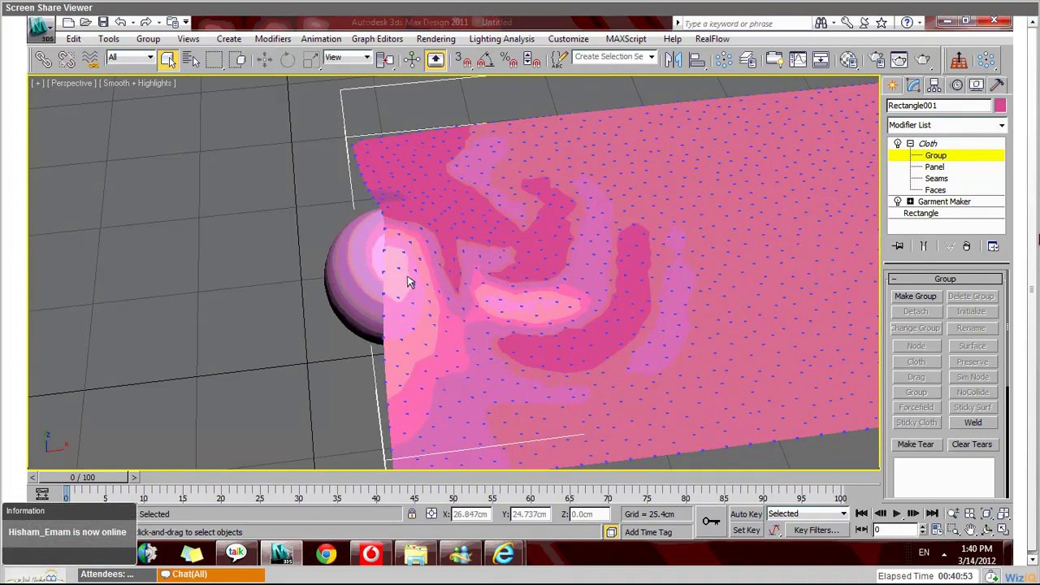
scroll(407, 279, up, 2)
scroll(395, 216, up, 2)
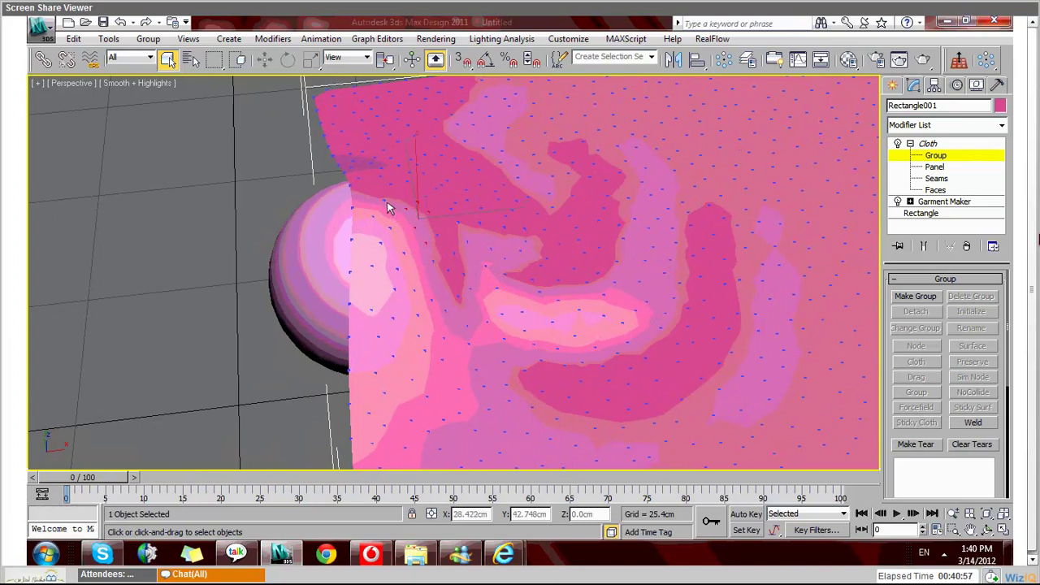
drag(377, 198, 390, 239)
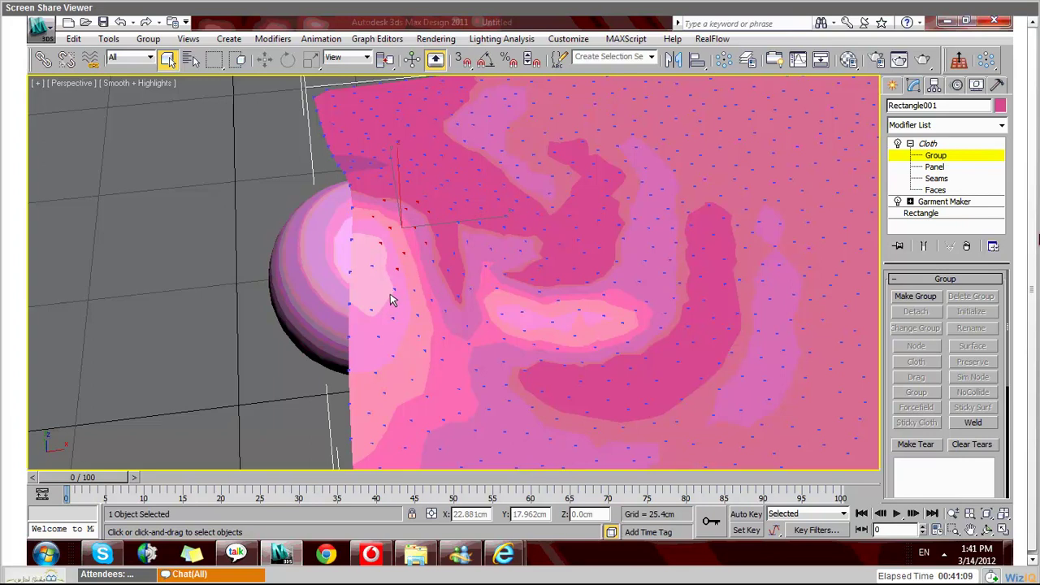
Step: Examine the selected cloth vertices around the sphere from several sides and leave the Group level
scroll(389, 277, down, 5)
alt+middle_drag(389, 275, 607, 255)
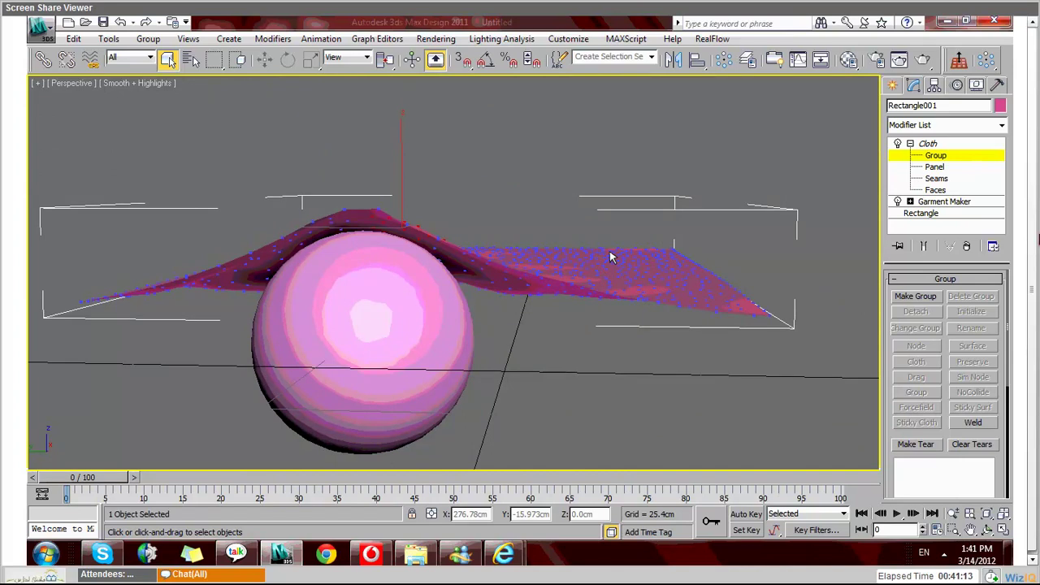
alt+middle_drag(612, 258, 574, 253)
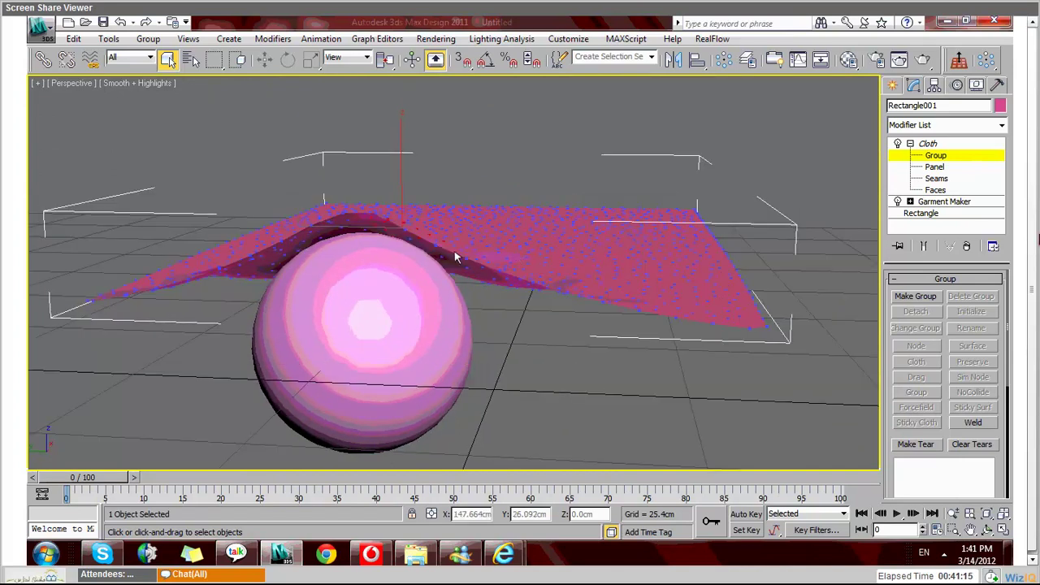
mouse_move(455, 258)
alt+middle_down()
mouse_move(448, 274)
mouse_move(458, 277)
alt+middle_up()
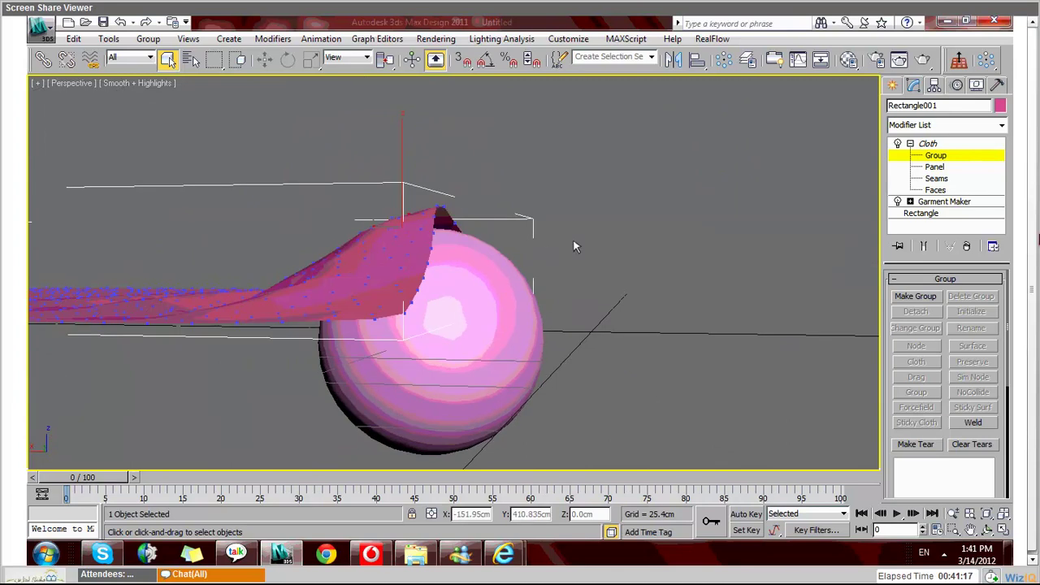
alt+middle_drag(581, 245, 393, 269)
alt+middle_drag(314, 300, 366, 280)
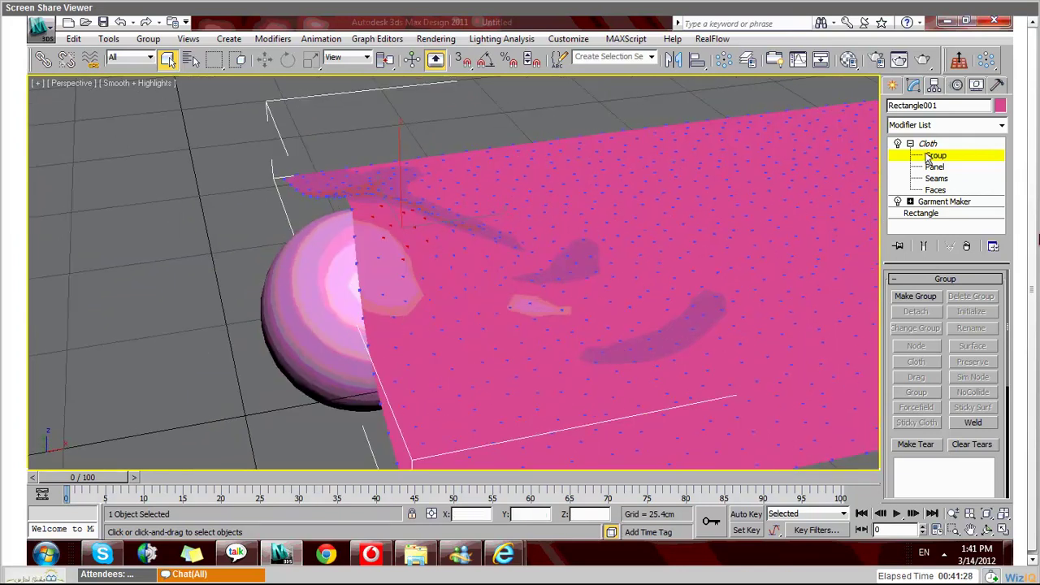
key(ctrl+a)
click(951, 155)
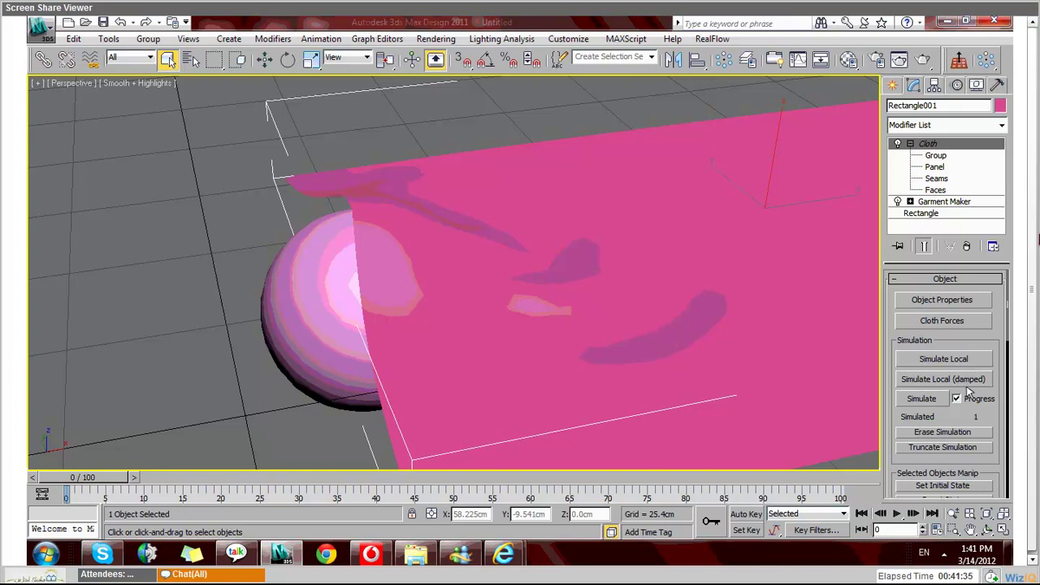
Step: Run the damped local simulation again briefly from a low view of the sphere and stop it
alt+middle_drag(357, 393, 499, 377)
click(947, 380)
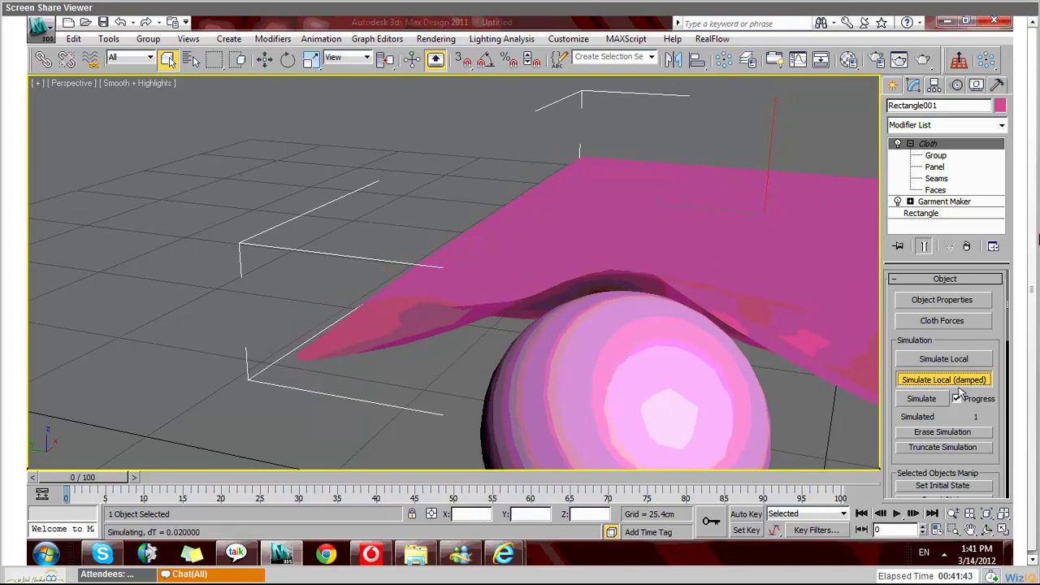
click(960, 385)
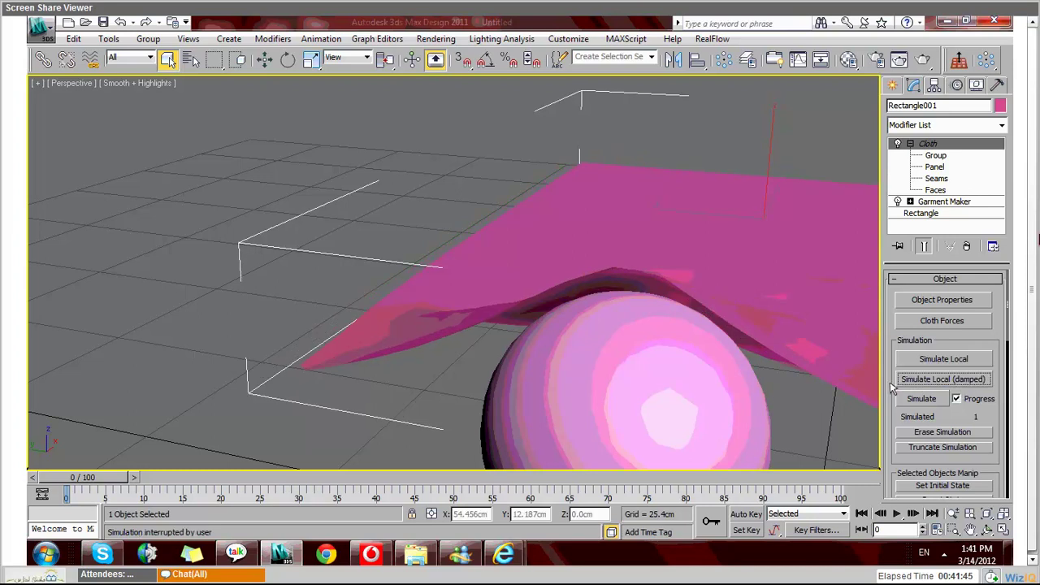
Step: Enter the Cloth modifier's Group level and select a patch of cloth vertices beside the sphere with a circular selection region
alt+middle_drag(760, 373, 673, 344)
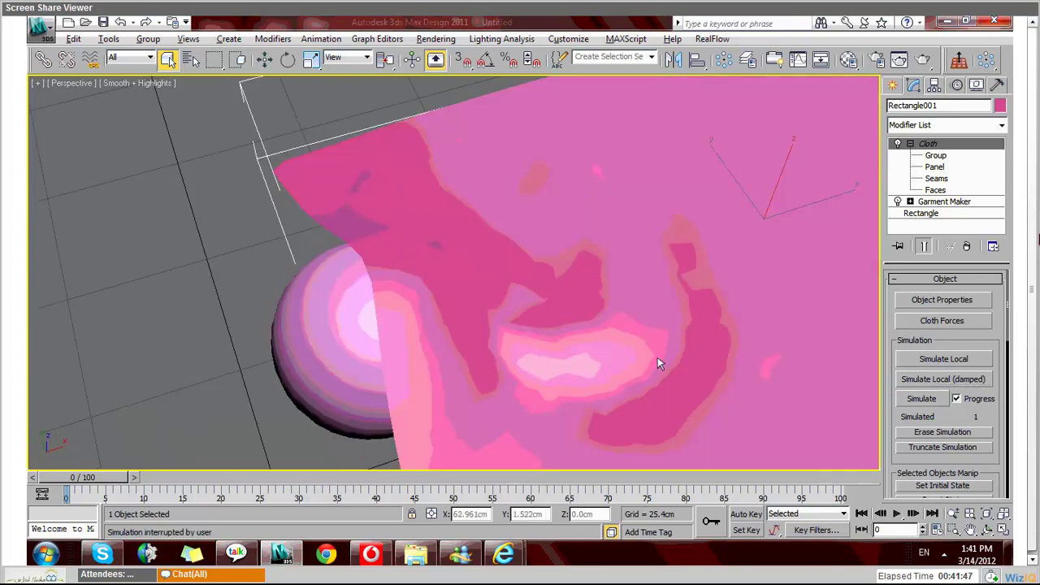
alt+middle_drag(635, 382, 926, 183)
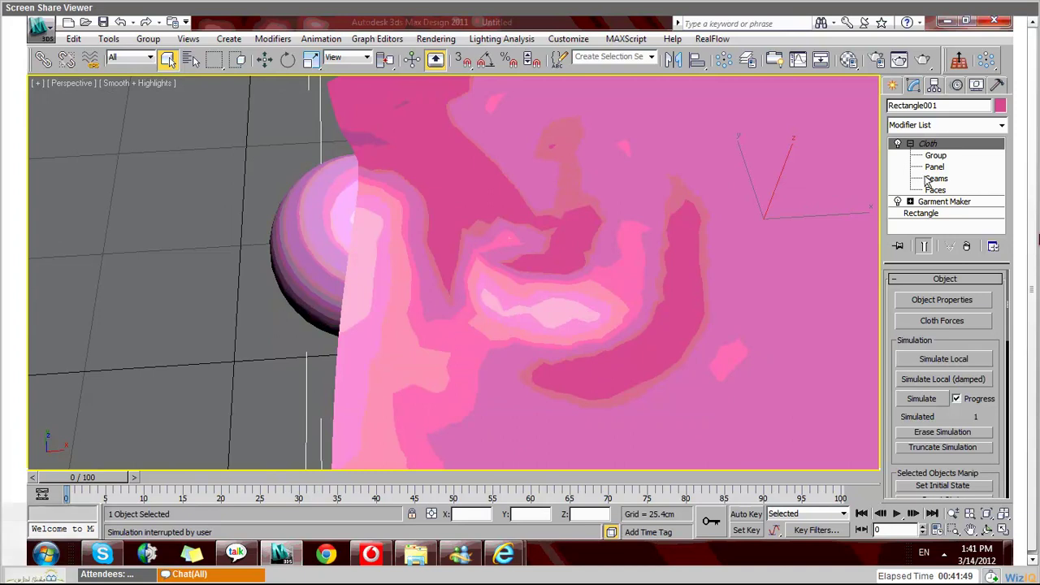
click(935, 155)
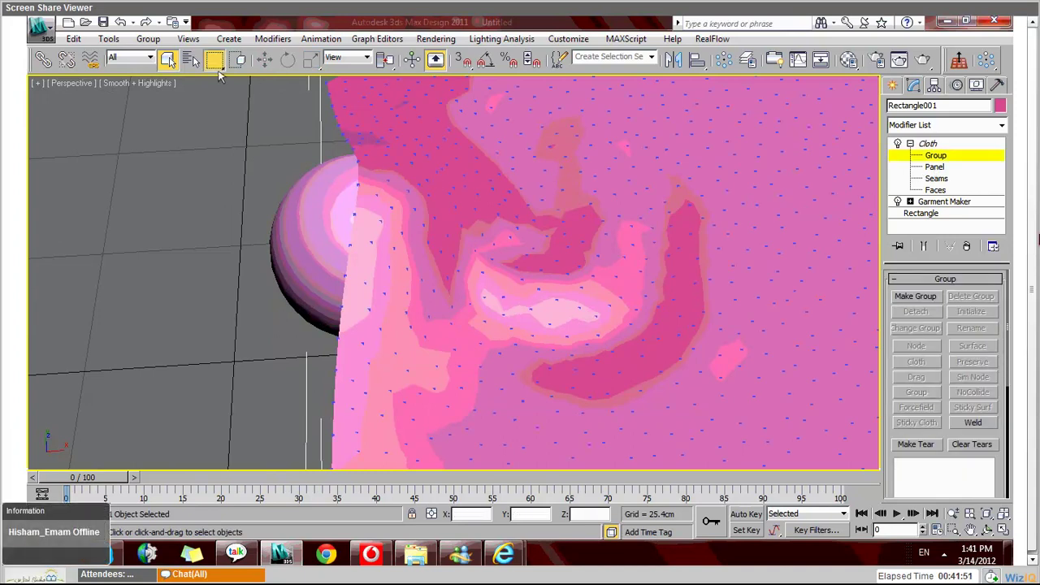
drag(220, 75, 215, 81)
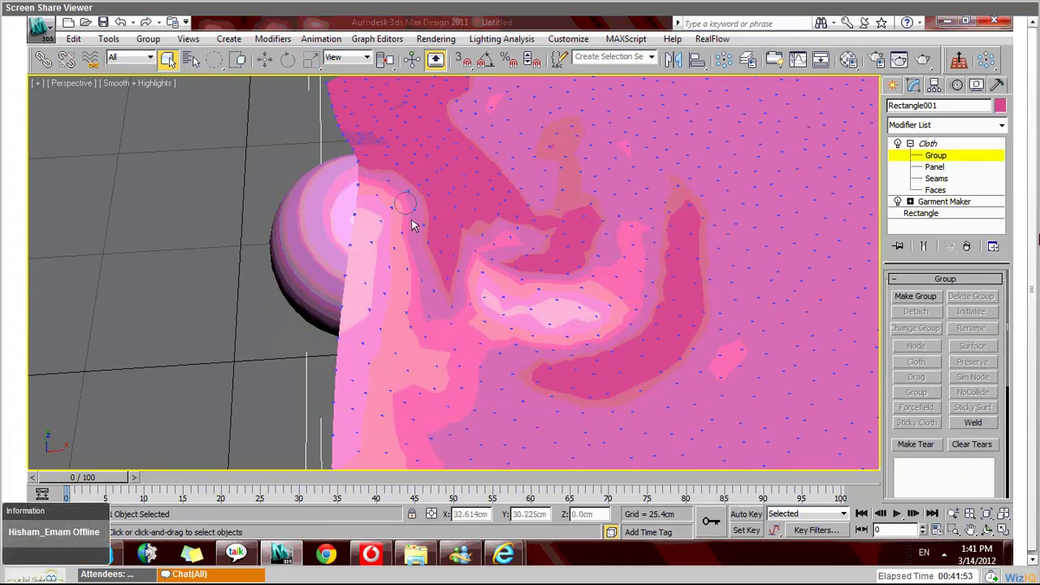
drag(409, 225, 421, 257)
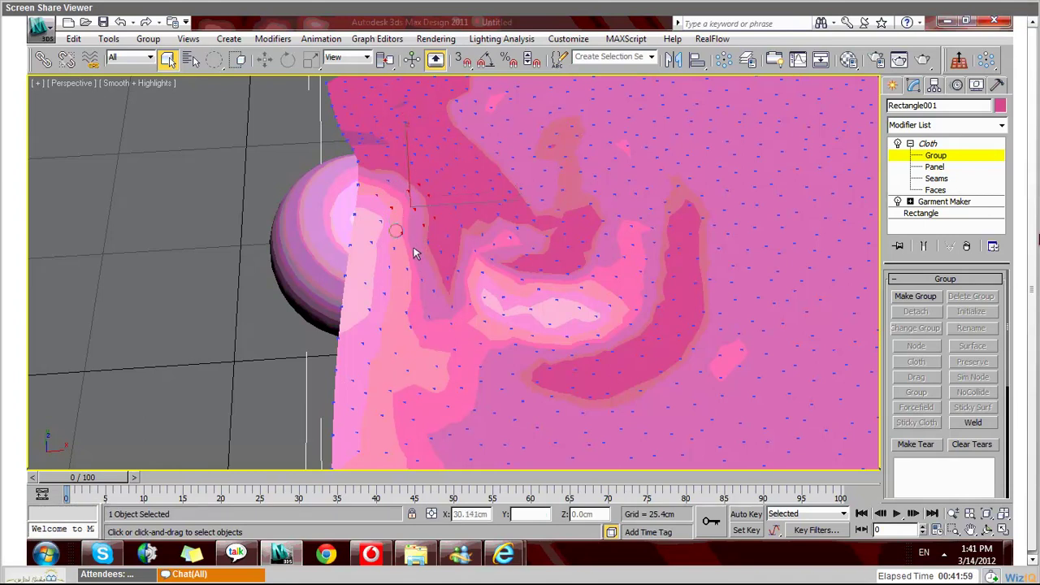
Step: Make a group from the selected cloth vertices and attach it to the sphere with the Surface constraint
click(919, 297)
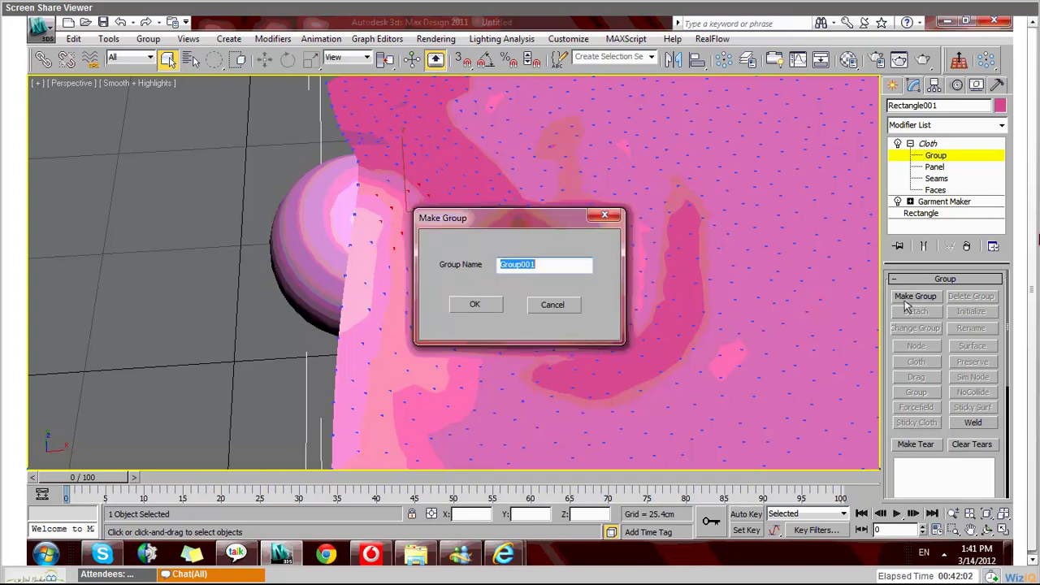
click(475, 307)
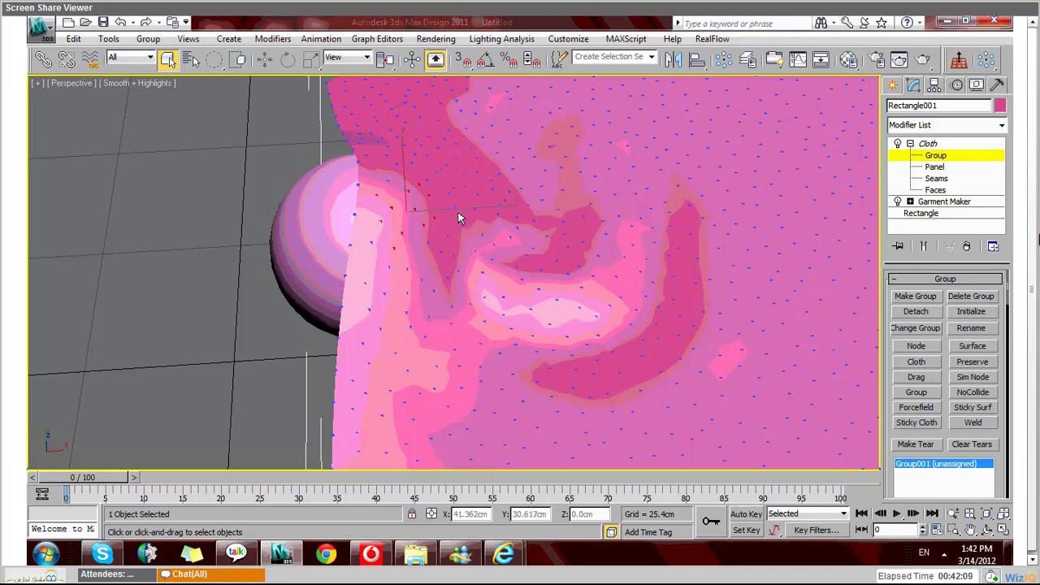
click(971, 350)
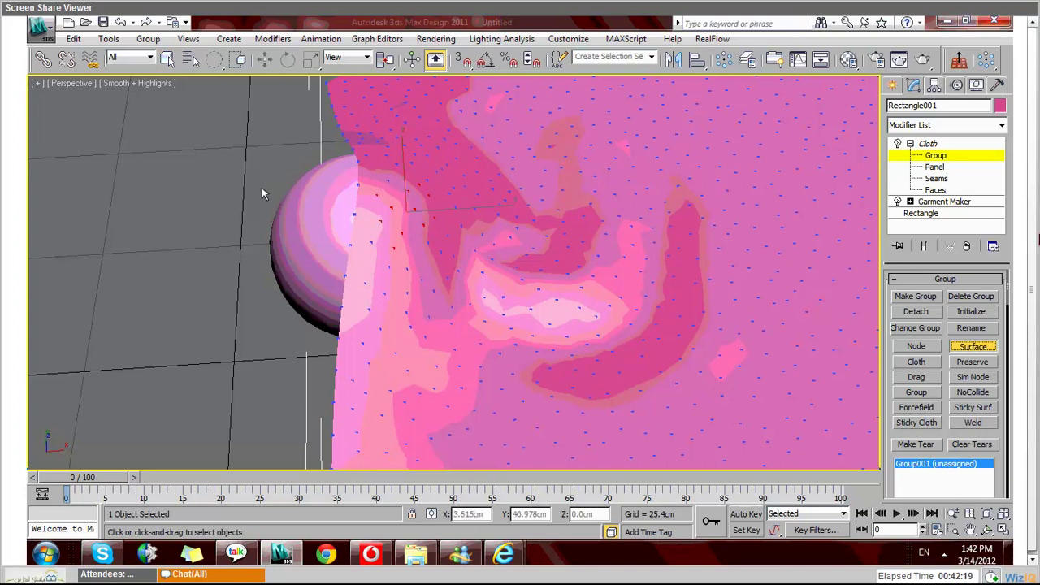
click(313, 217)
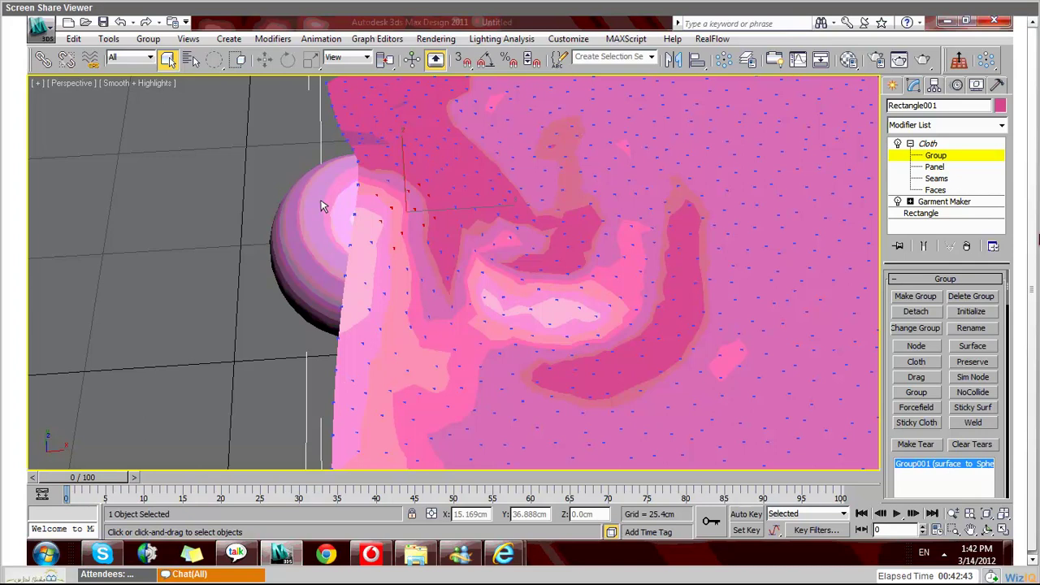
Step: Leave the Group level, run the damped local simulation until the cloth hangs from the sphere, and stop it
click(941, 155)
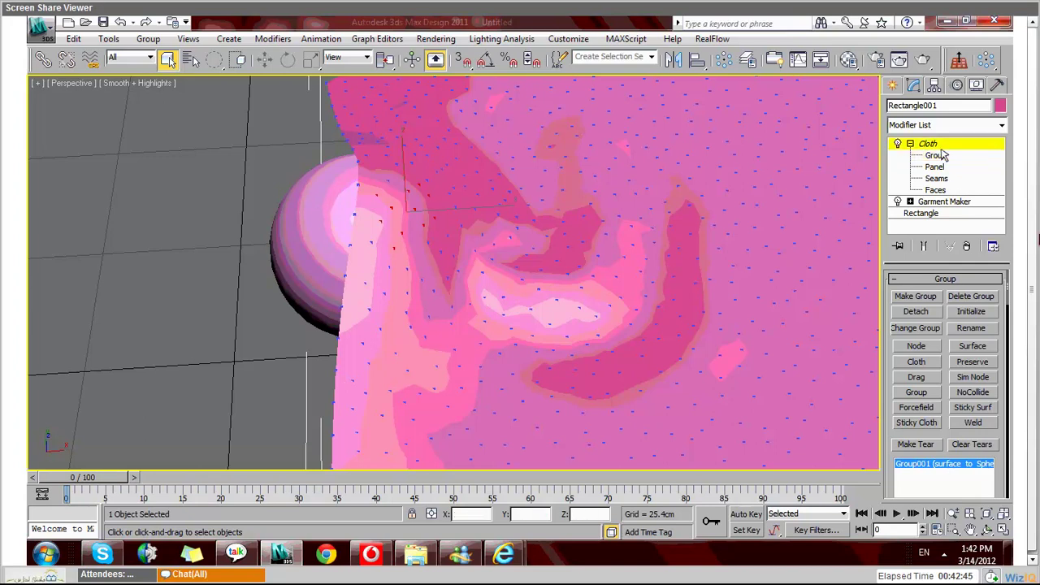
click(953, 380)
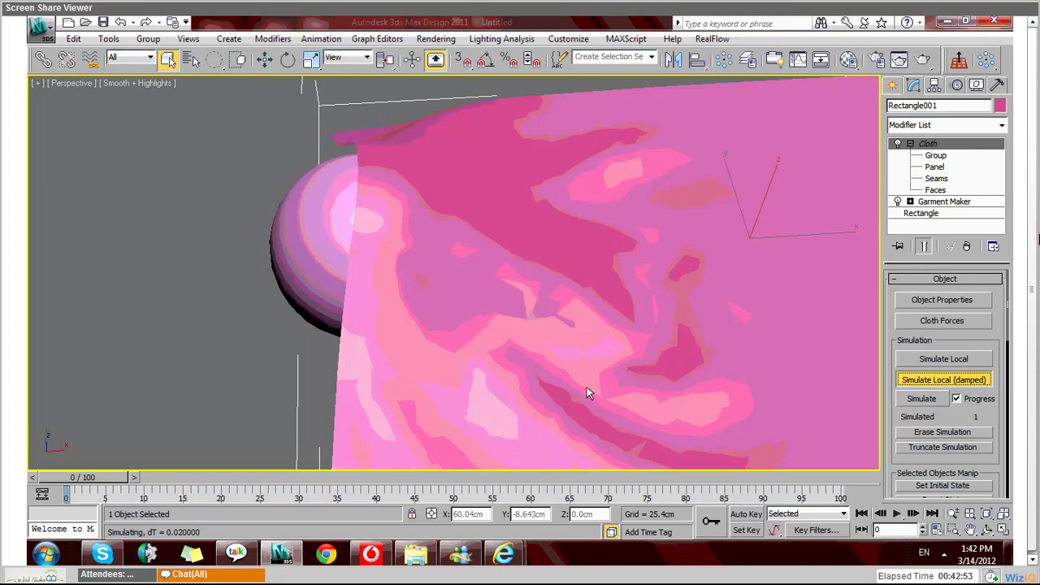
scroll(587, 387, down, 2)
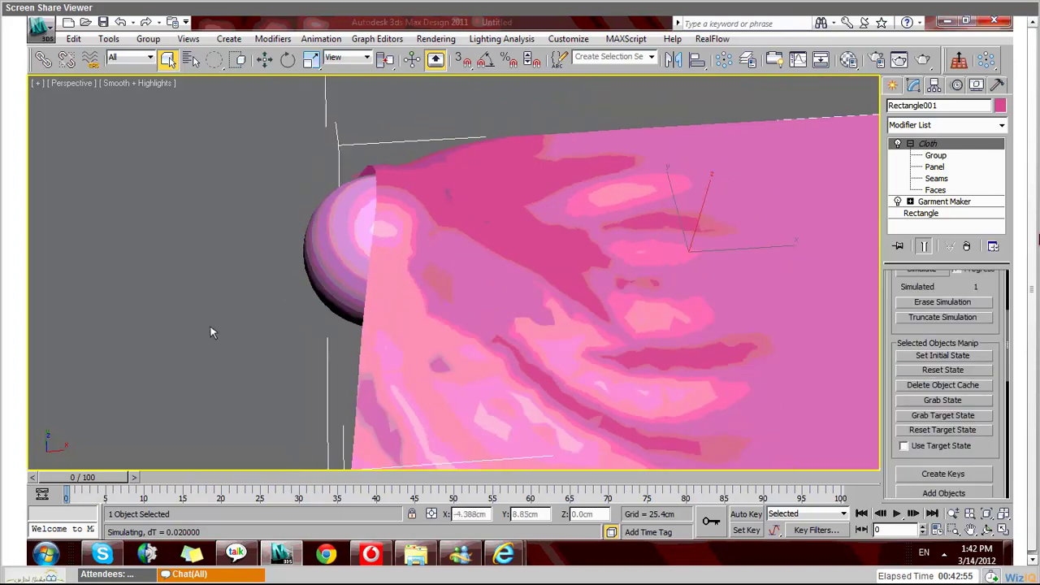
scroll(210, 324, down, 3)
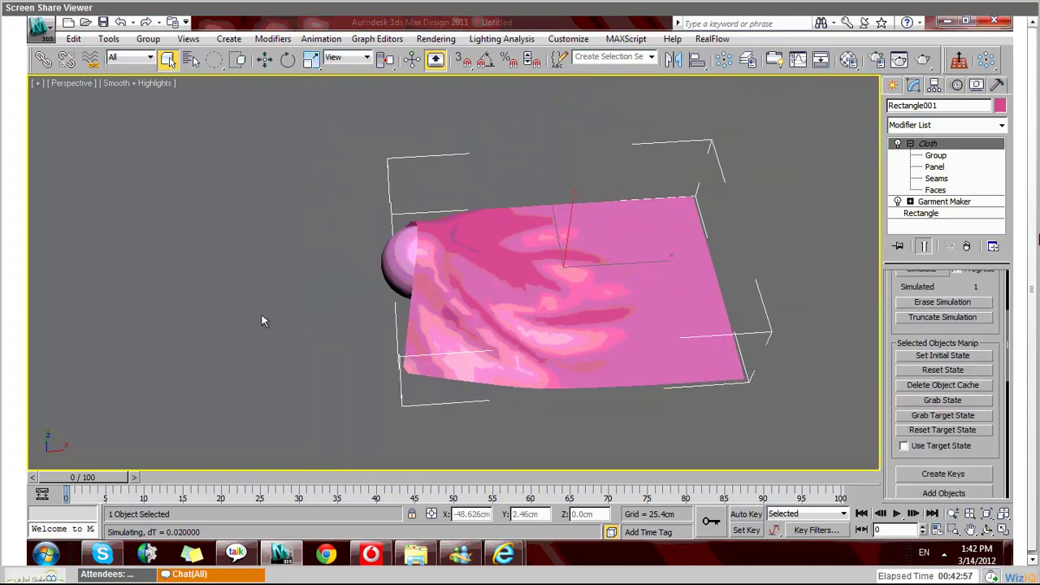
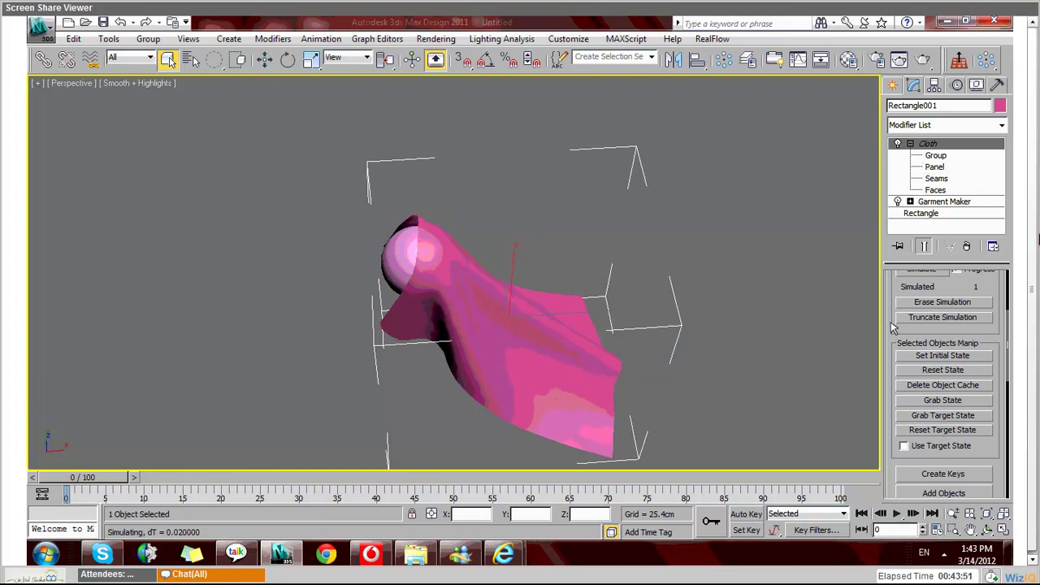
key(Escape)
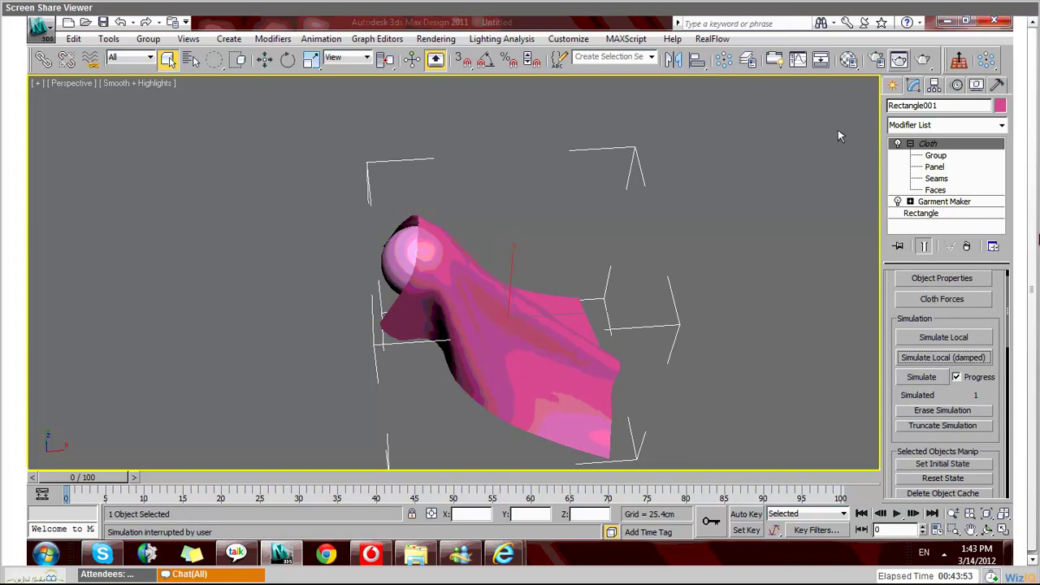
click(966, 20)
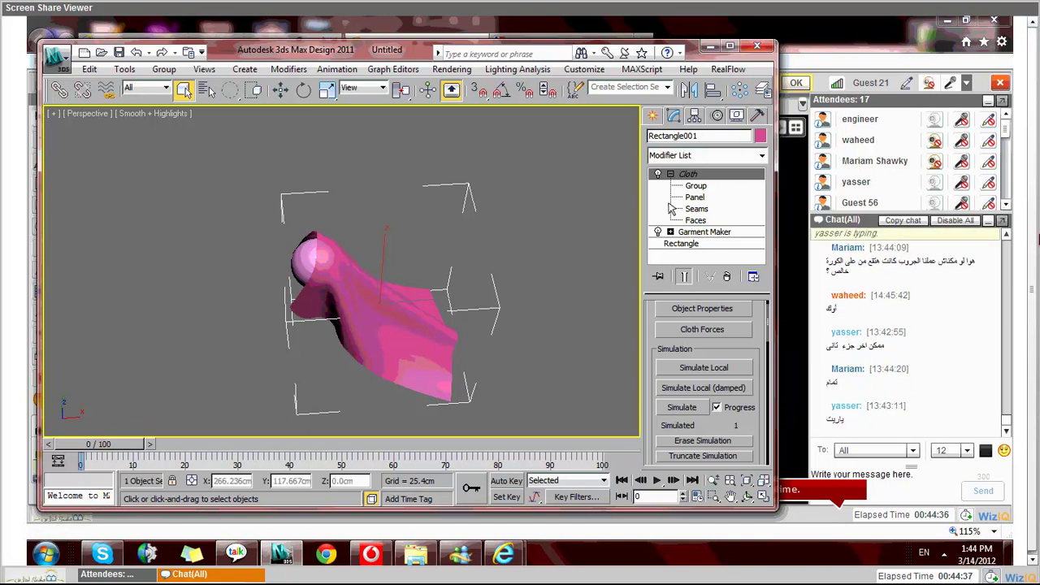
click(730, 47)
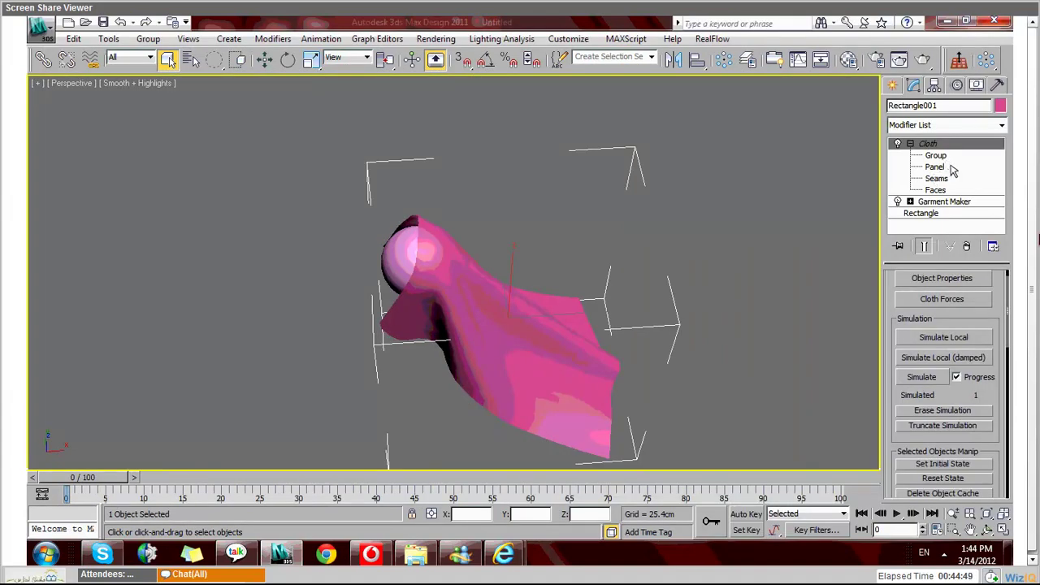
Step: Return to the Group level and select a larger patch of cloth vertices over the top of the sphere with a circular region
click(948, 158)
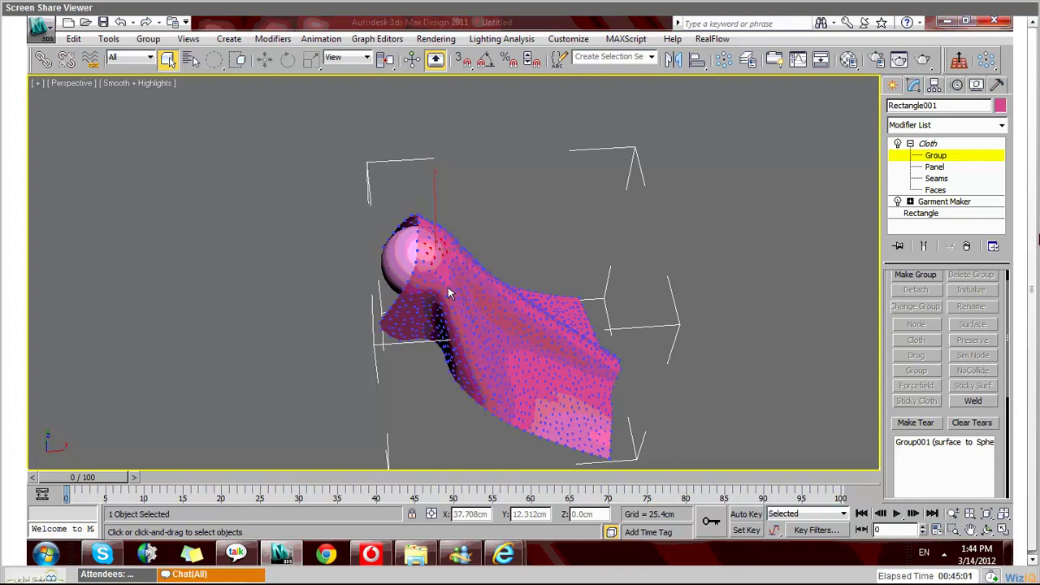
alt+middle_drag(449, 294, 434, 309)
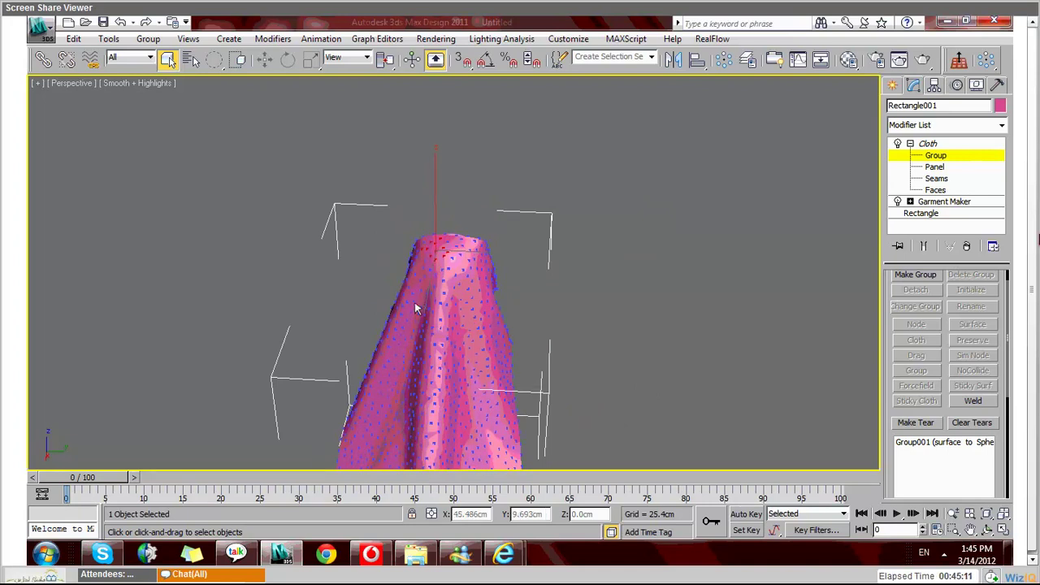
alt+middle_drag(414, 309, 423, 273)
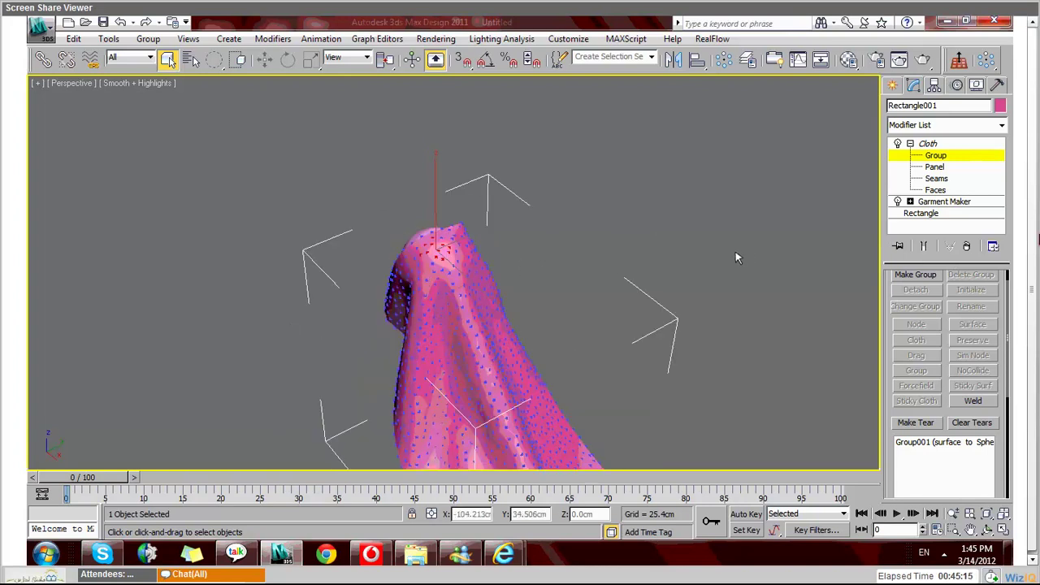
key(q)
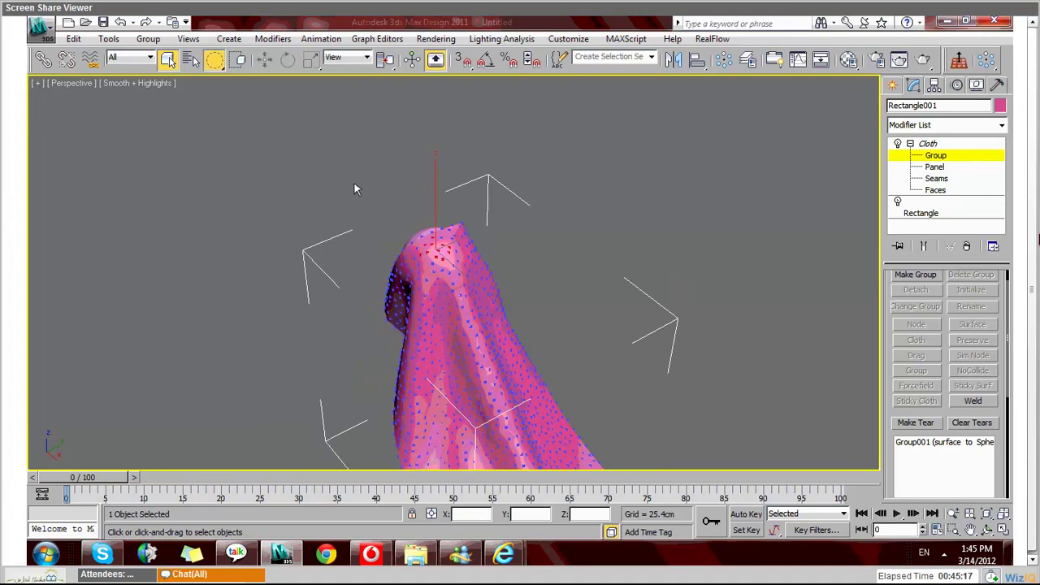
click(214, 60)
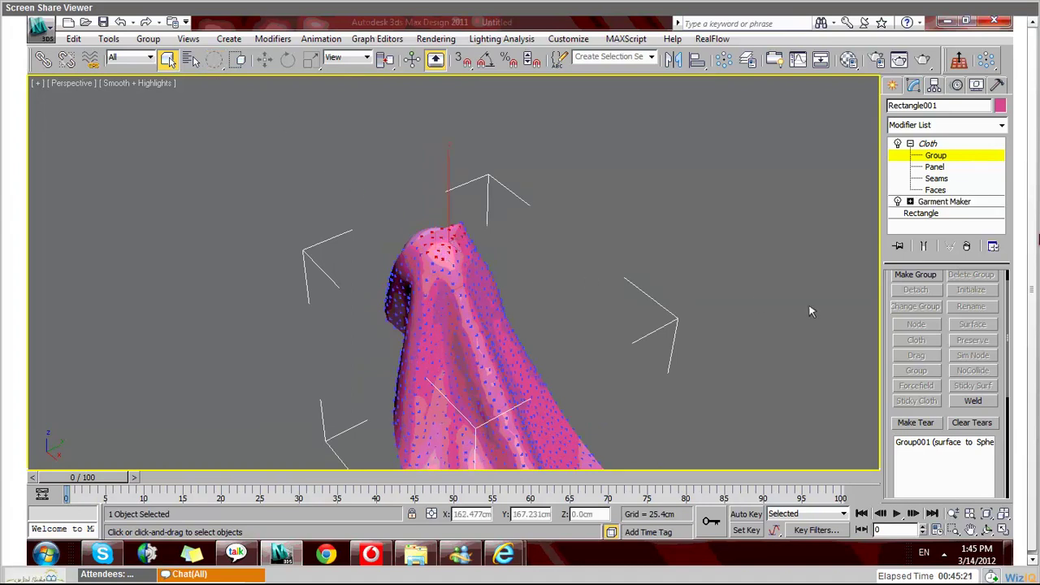
Step: Make a second group from the selected vertices and attach it to the sphere with the Surface constraint
click(933, 280)
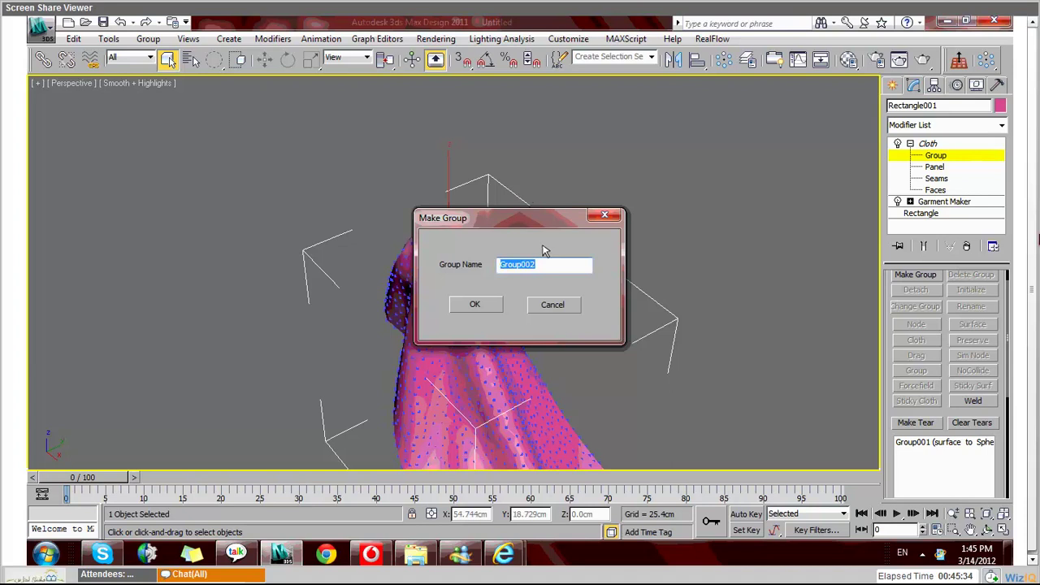
click(492, 307)
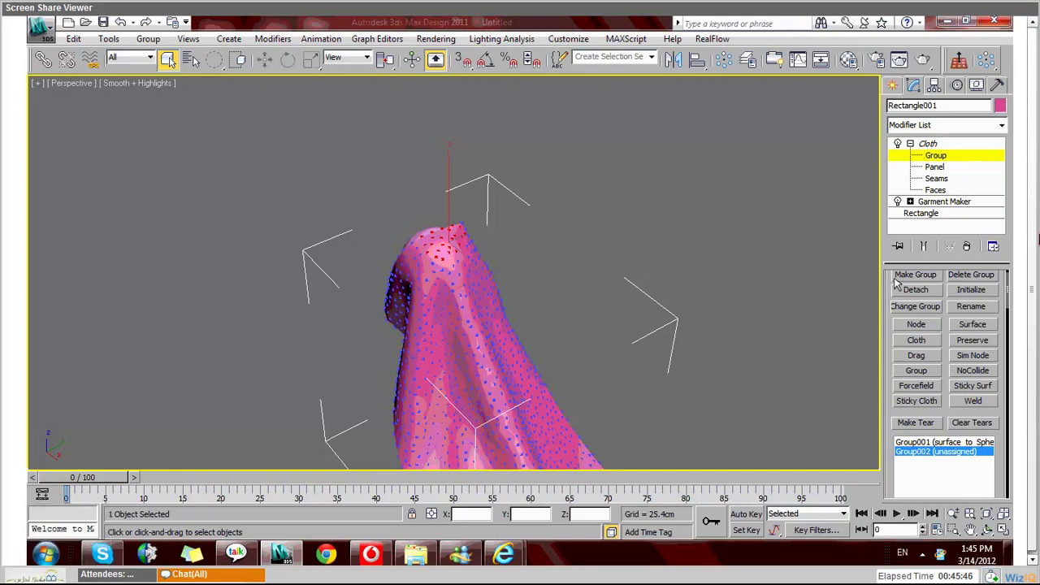
click(963, 327)
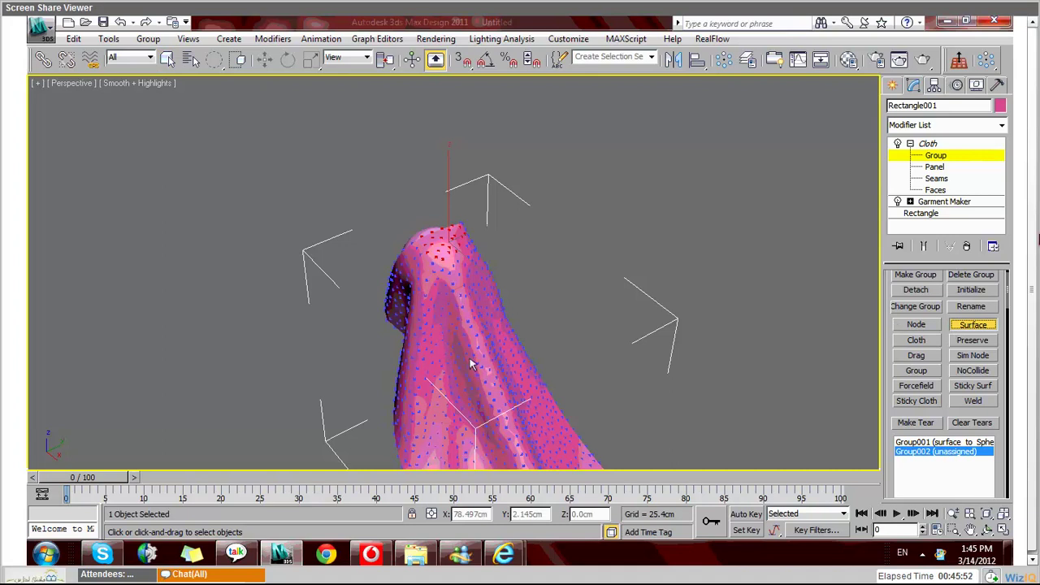
alt+middle_drag(469, 360, 588, 349)
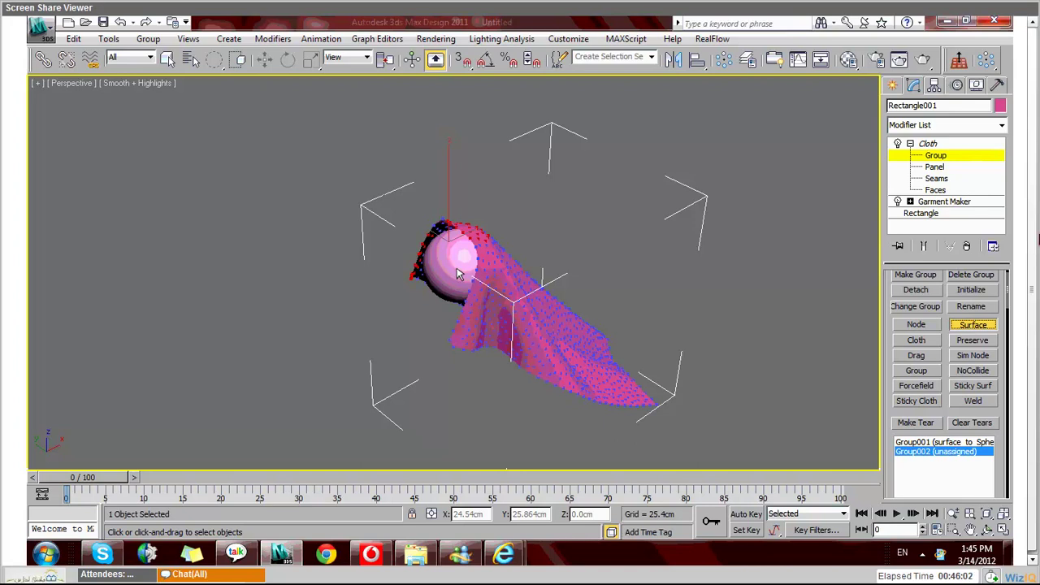
click(457, 275)
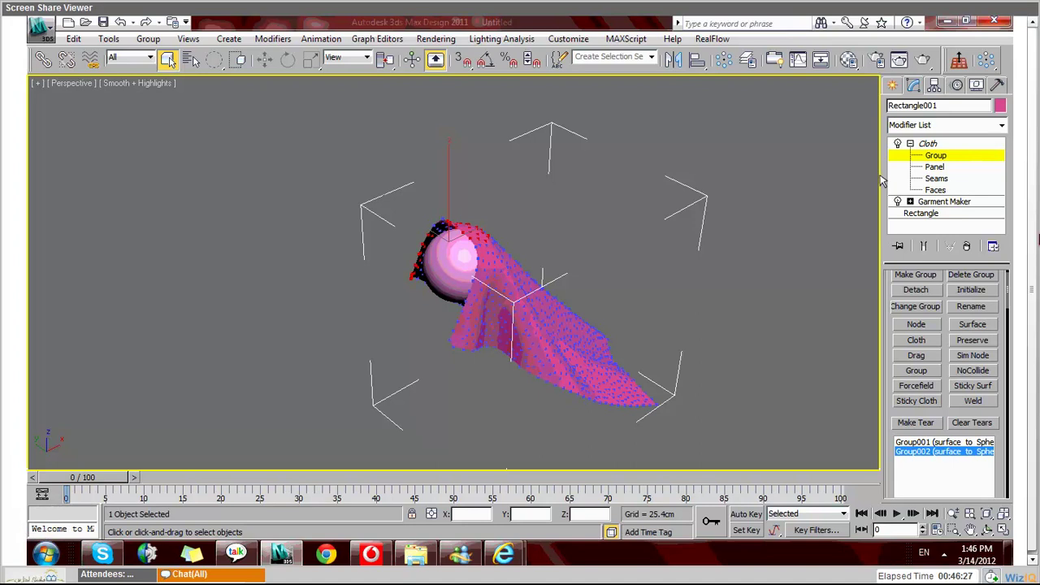
Step: Leave the cloth's Group level and select the sphere
key(ctrl+b)
right_click(456, 273)
click(453, 276)
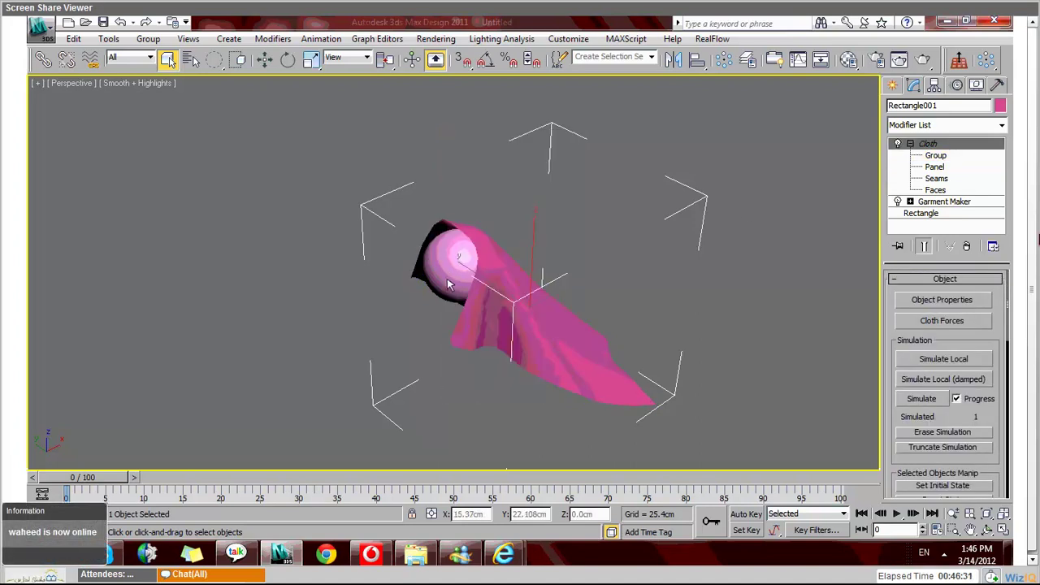
click(450, 285)
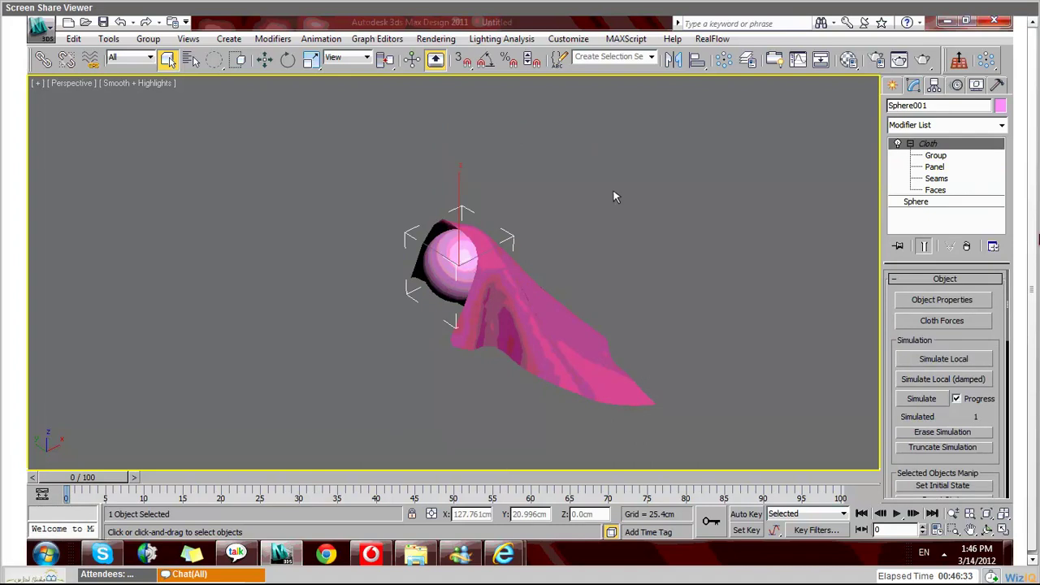
Step: Try moving the sphere out of the cloth along X to about -33 cm, and undo the move
key(w)
drag(518, 243, 421, 290)
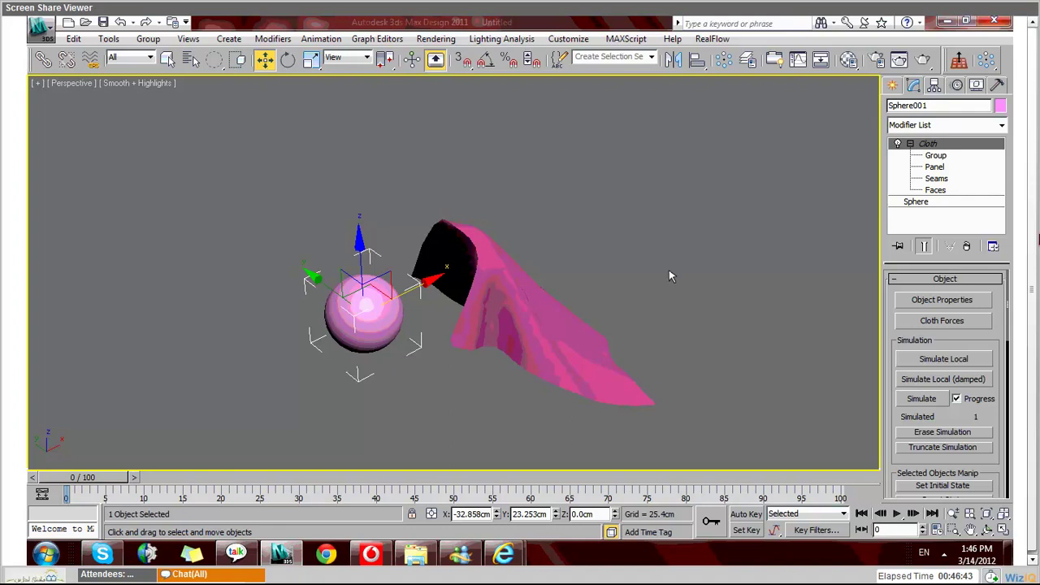
key(ctrl+z)
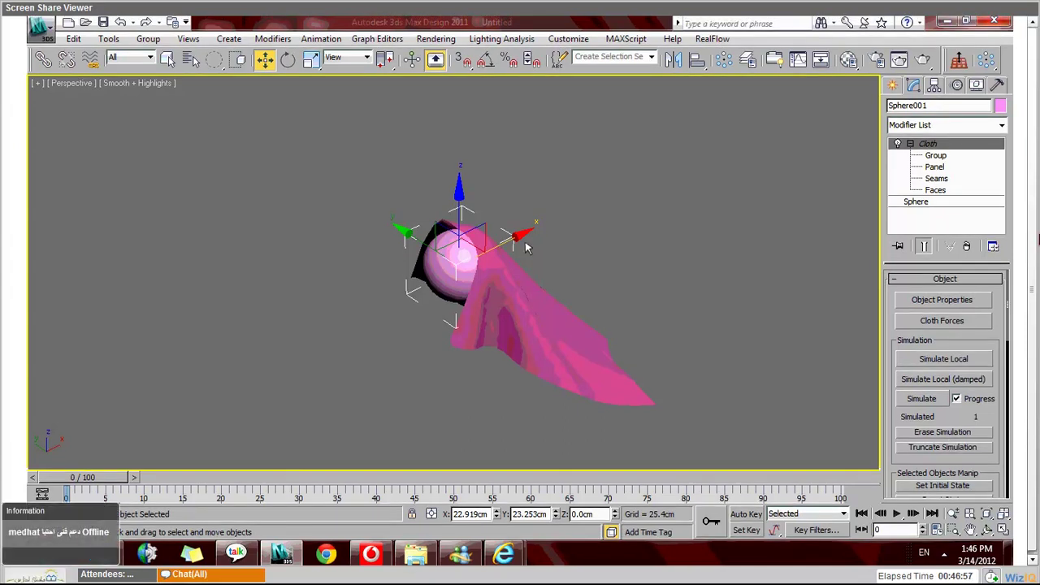
Step: Move the sphere out of the cloth along X to about -32 cm, run the full Simulate, and cancel it
drag(512, 247, 422, 292)
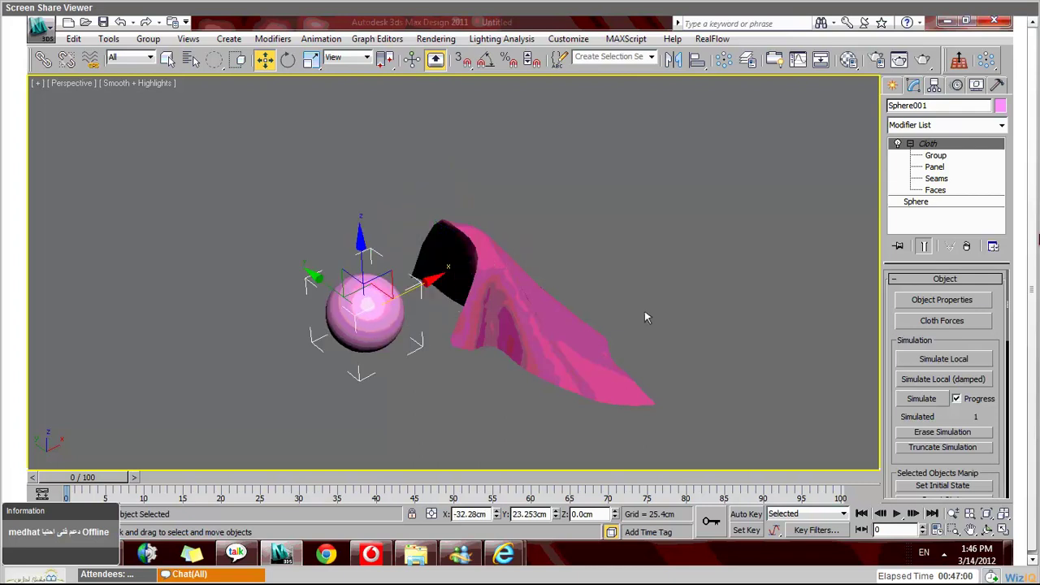
click(924, 402)
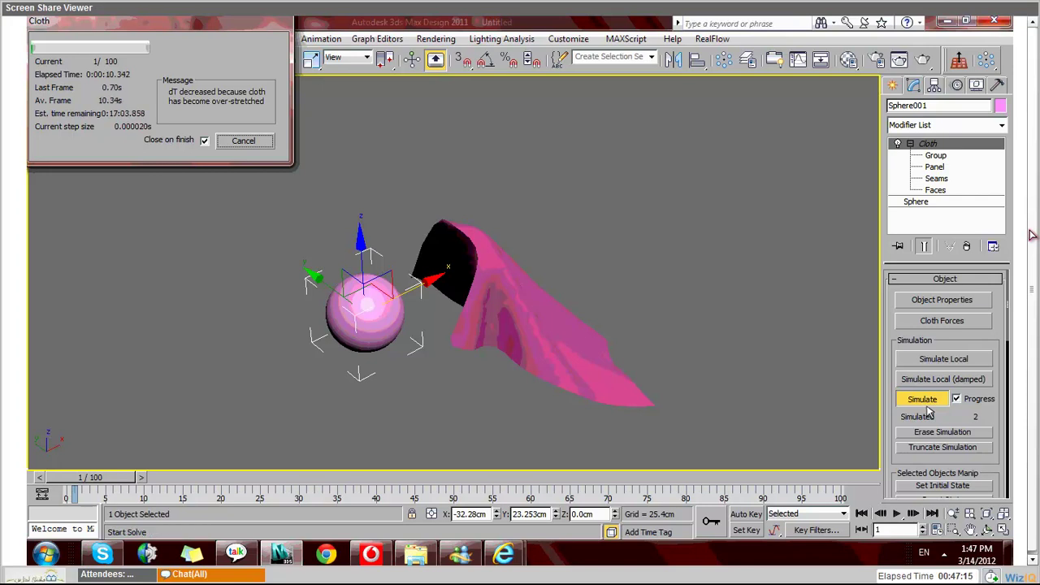
key(Escape)
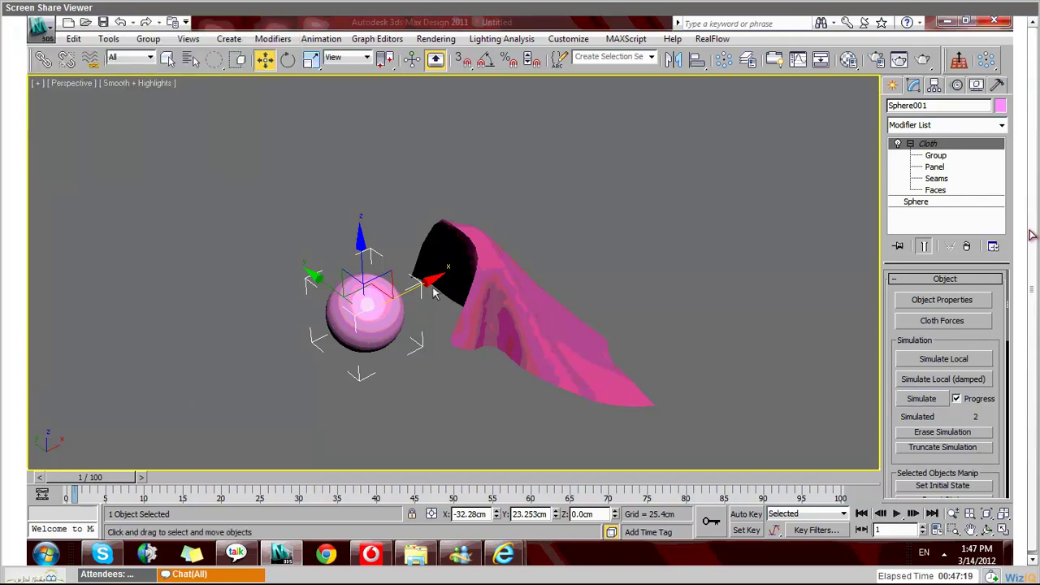
Step: Move the sphere back under the cloth along X to about 19 cm
drag(437, 292, 520, 260)
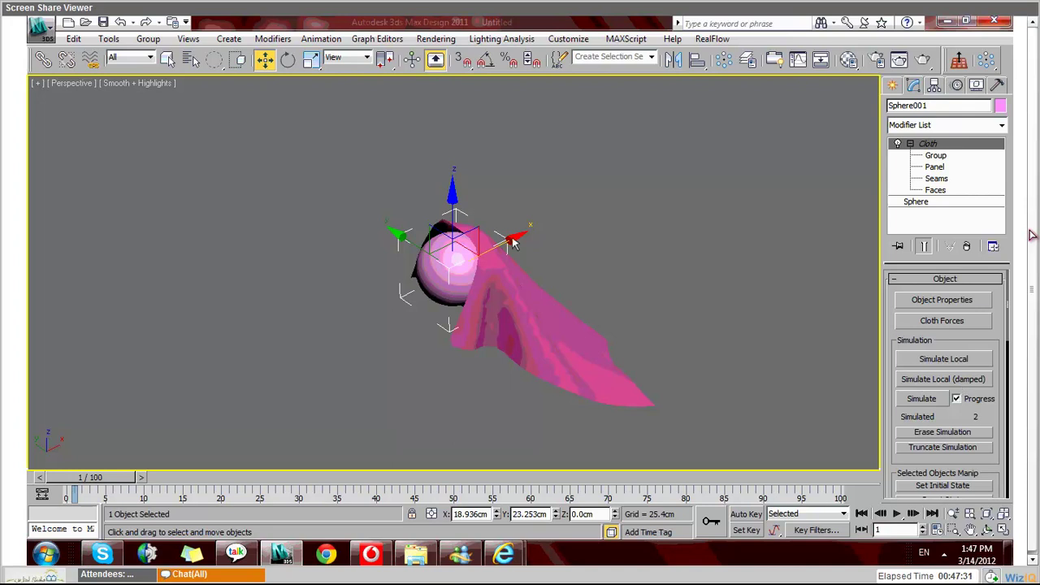
Step: Move the sphere along X to about 2 cm and run the damped local cloth simulation
drag(518, 248, 490, 255)
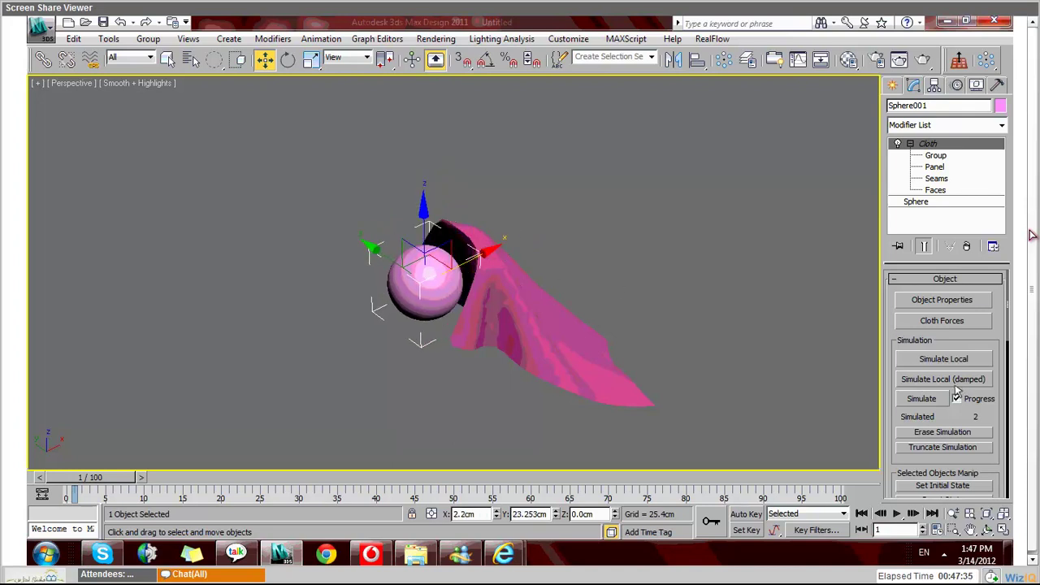
click(943, 380)
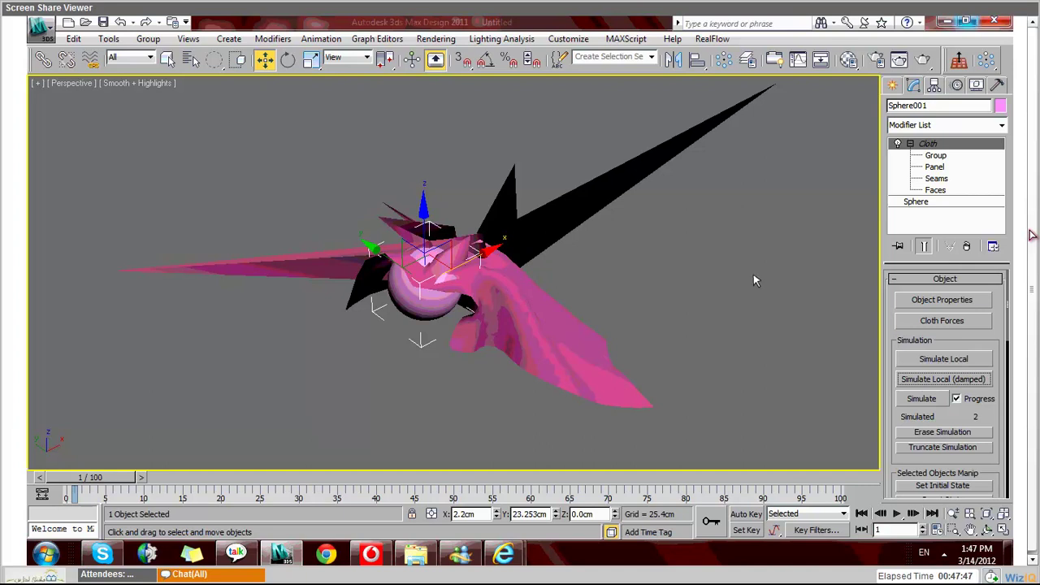
Step: Reduce the 3ds Max window to uncover the class chat and start a new empty scene
click(968, 23)
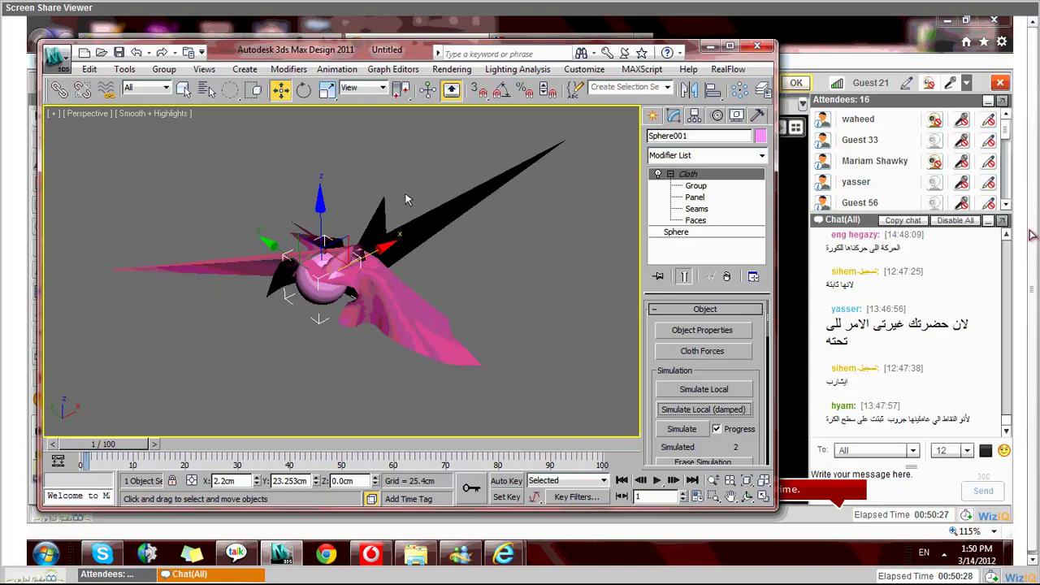
key(ctrl+n)
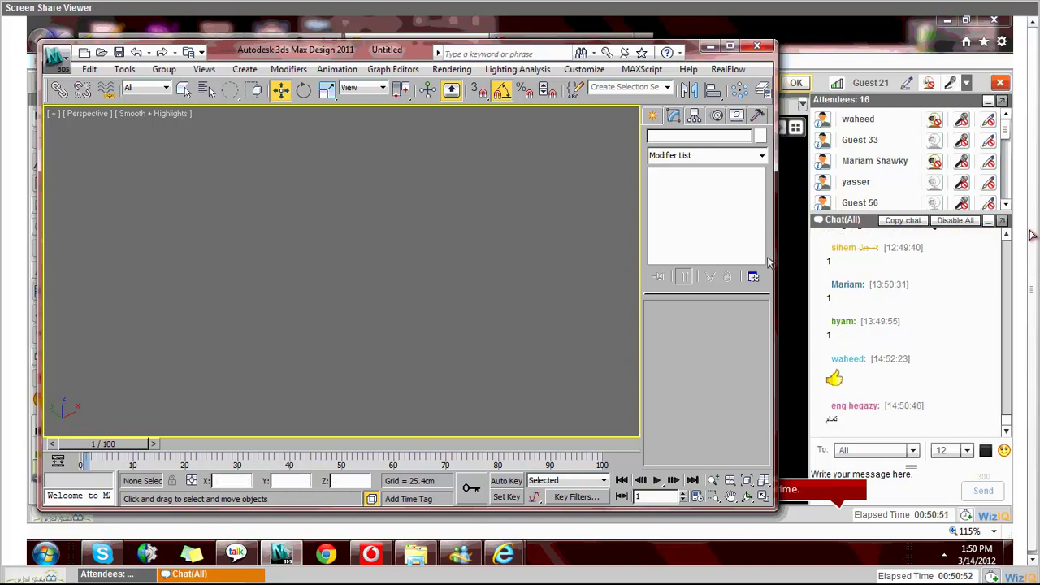
Step: Disable chat for all attendees in the WizIQ class and return to 3ds Max with its window maximized
click(957, 221)
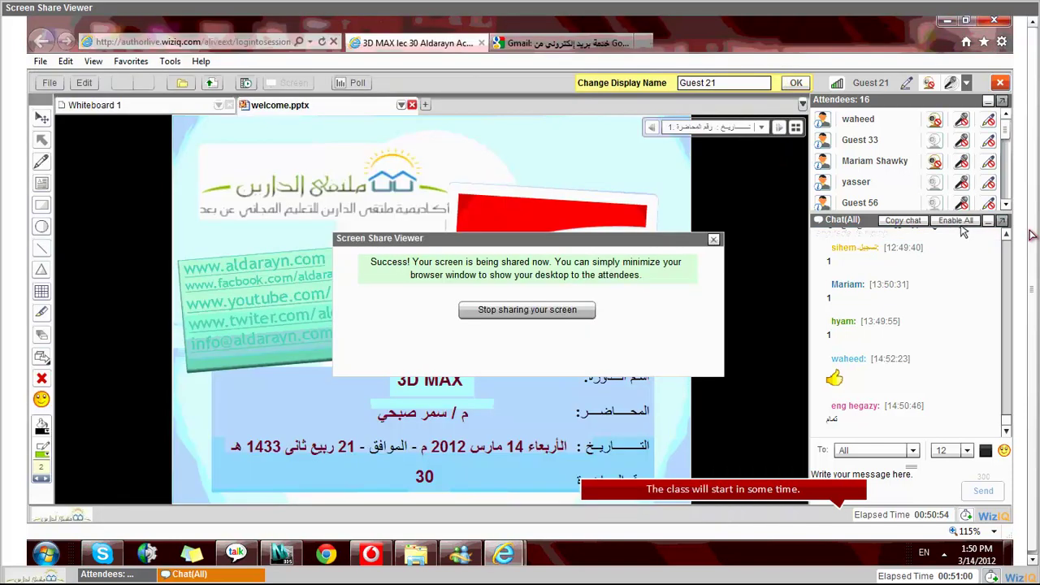
click(947, 19)
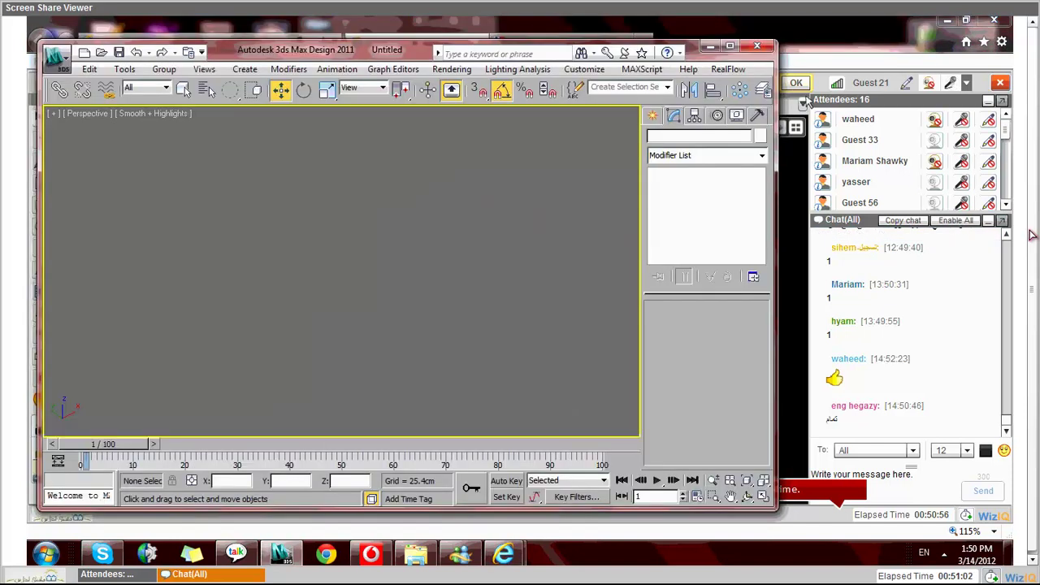
click(730, 45)
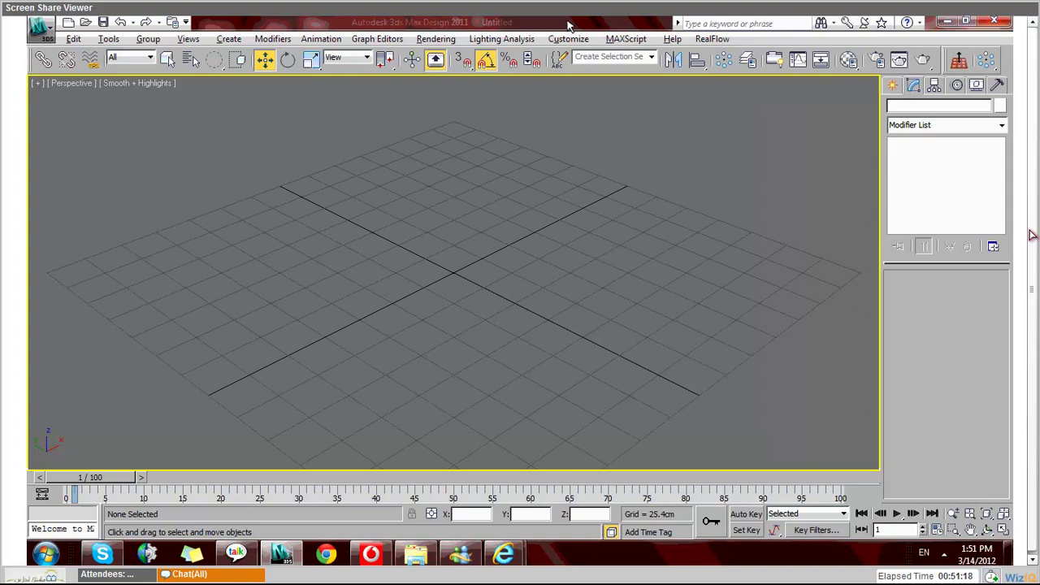
Step: Show all four viewports, open the 3ds Max help and display the Garment Maker modifier topic by looking up "gar" in the index
key(alt+w)
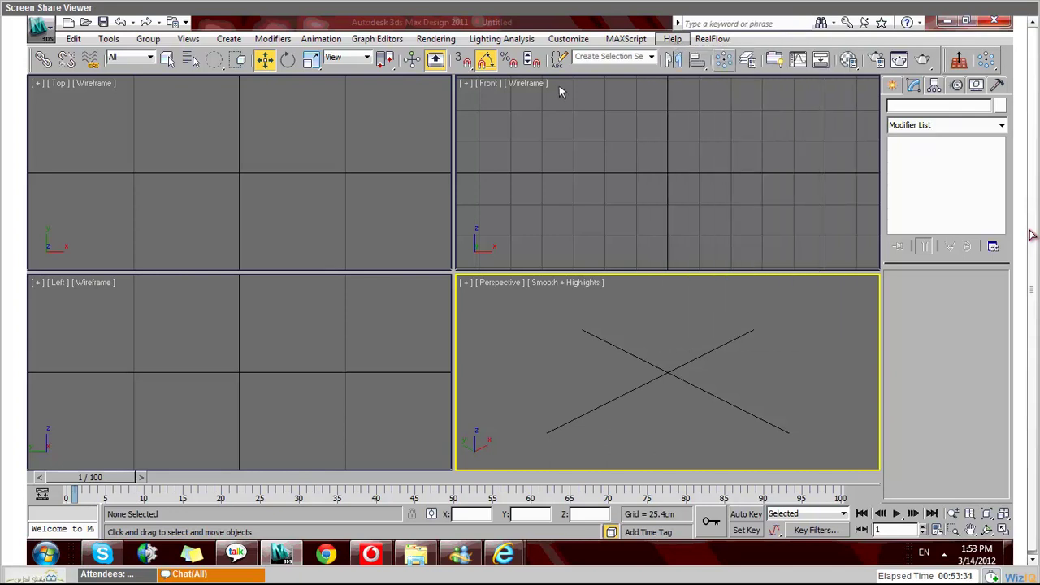
key(F1)
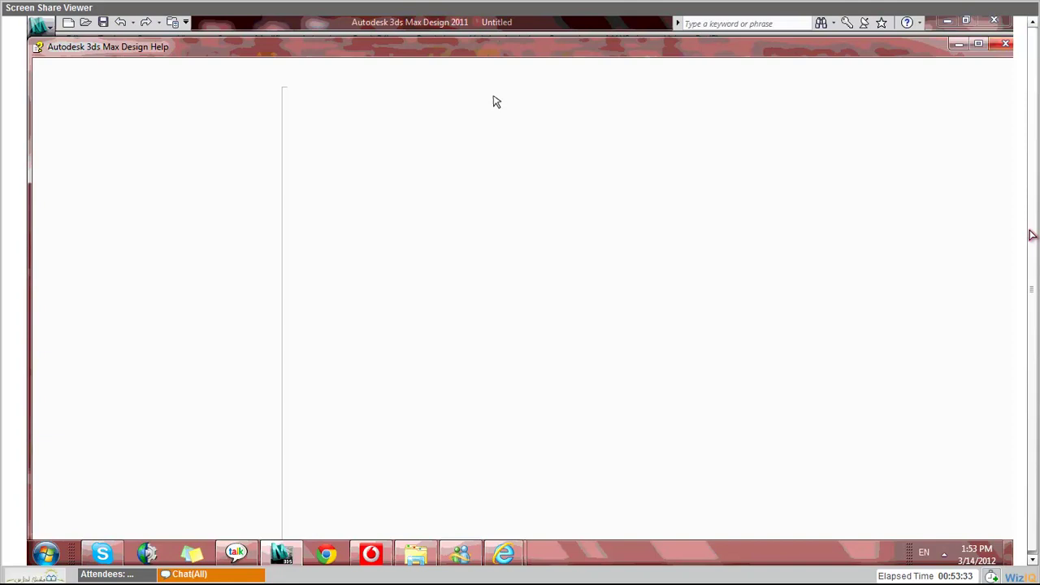
text(ga)
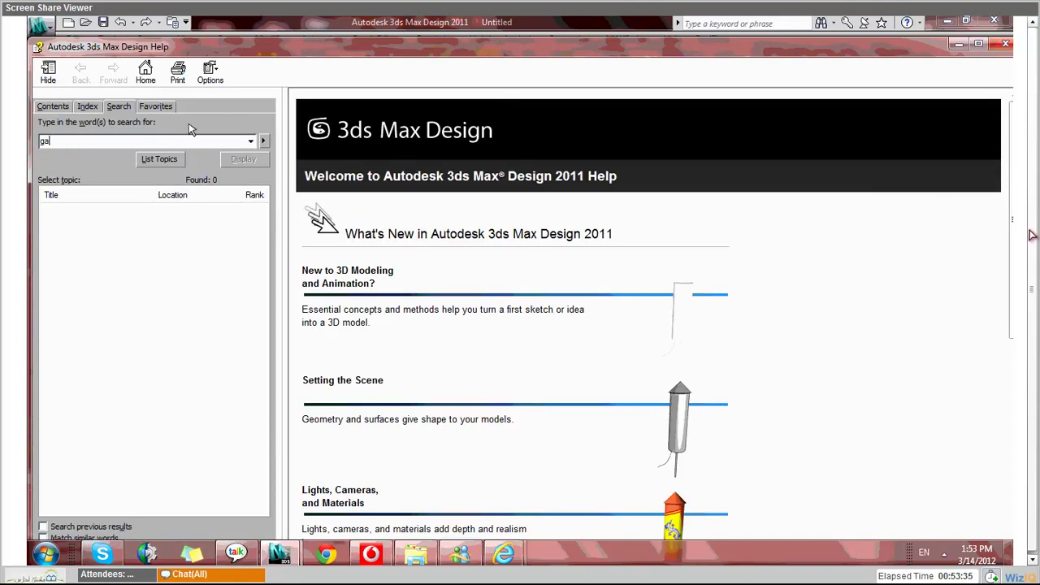
text(r)
click(87, 106)
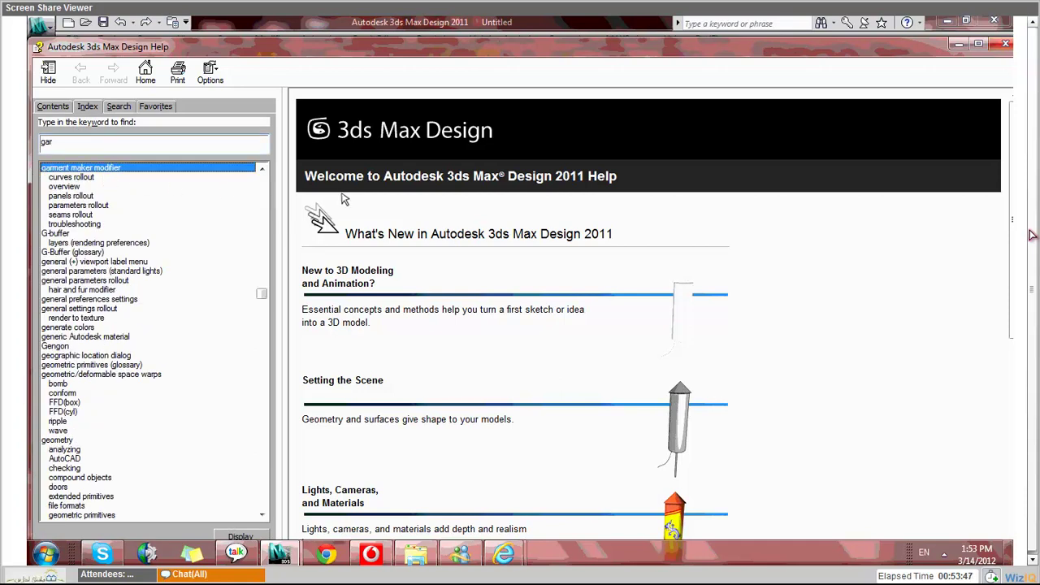
key(Return)
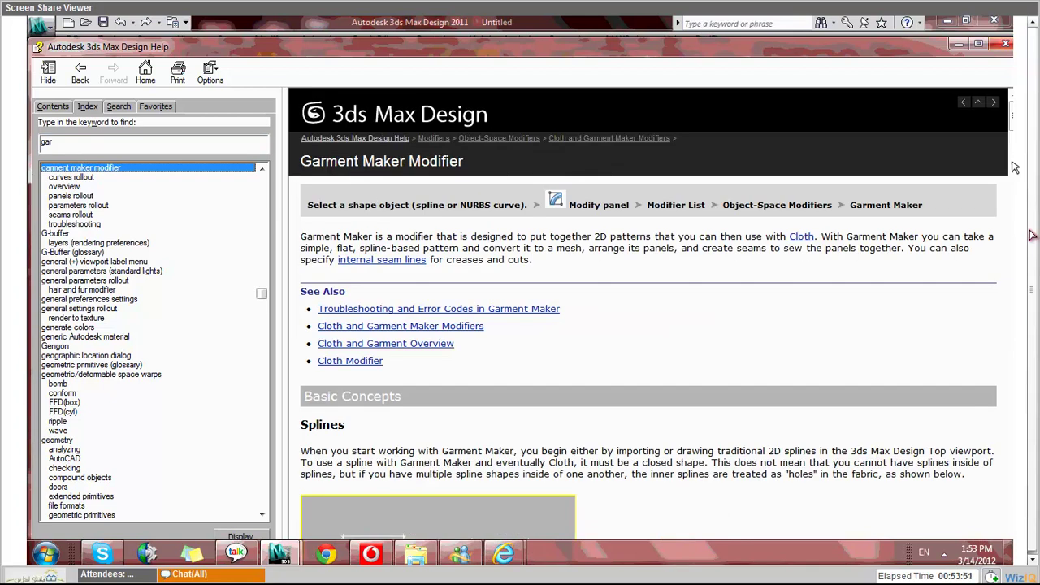
Step: Skim the Garment Maker topic down to its Procedures section and return to the Splines section
scroll(1015, 168, down, 8)
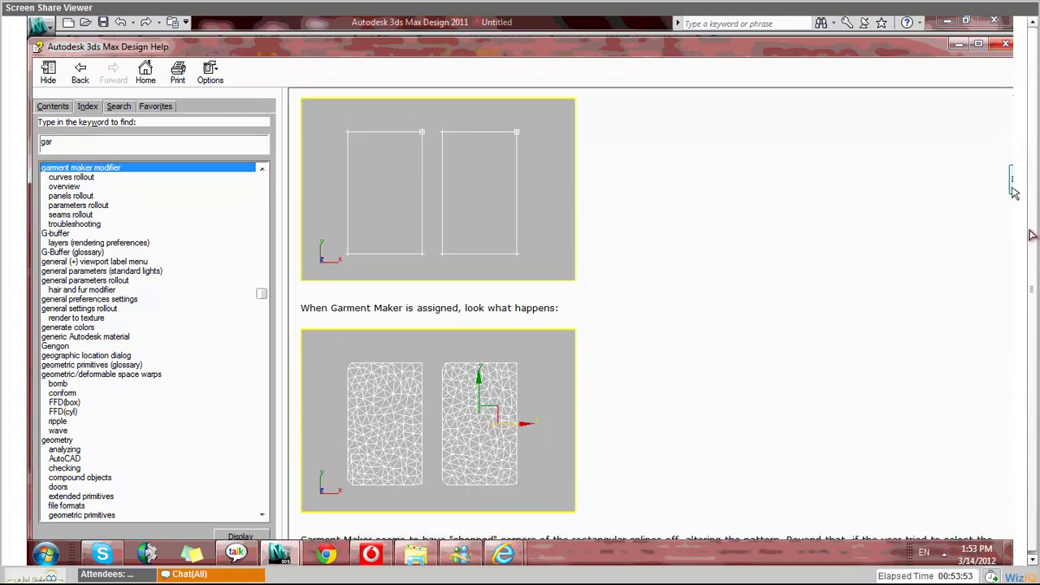
drag(1015, 192, 1015, 283)
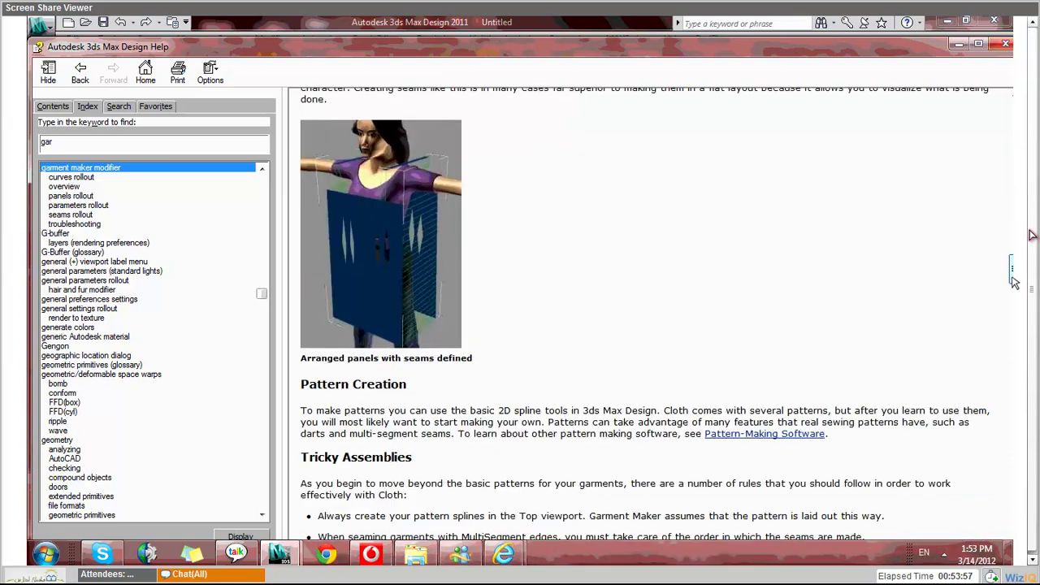
drag(1015, 282, 1014, 368)
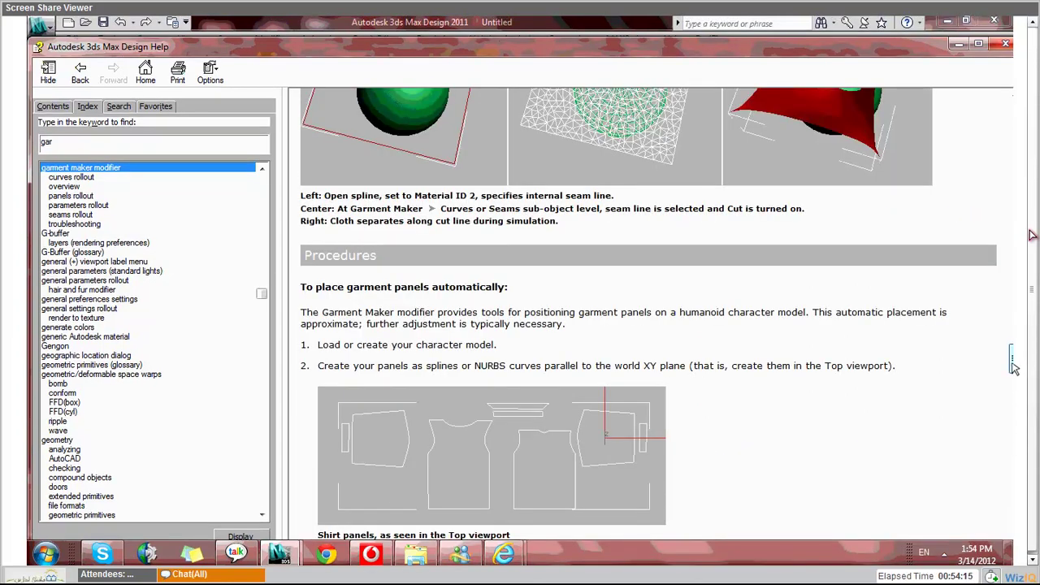
drag(1014, 367, 1014, 140)
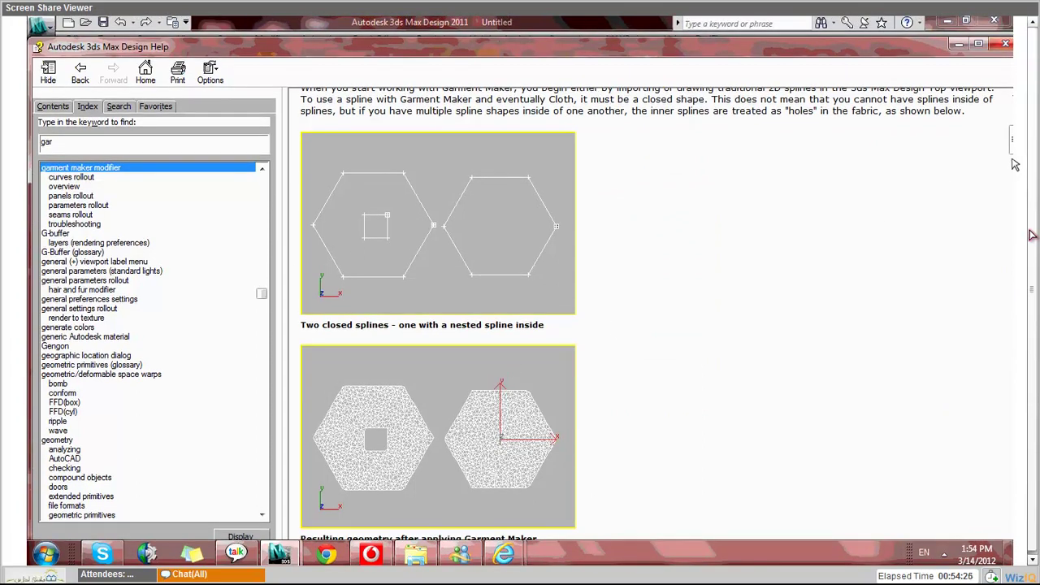
Step: Examine the help's illustrations of closed and broken splines, seam edges and garment panels arranged around a character
scroll(1015, 164, down, 5)
scroll(588, 167, down, 1)
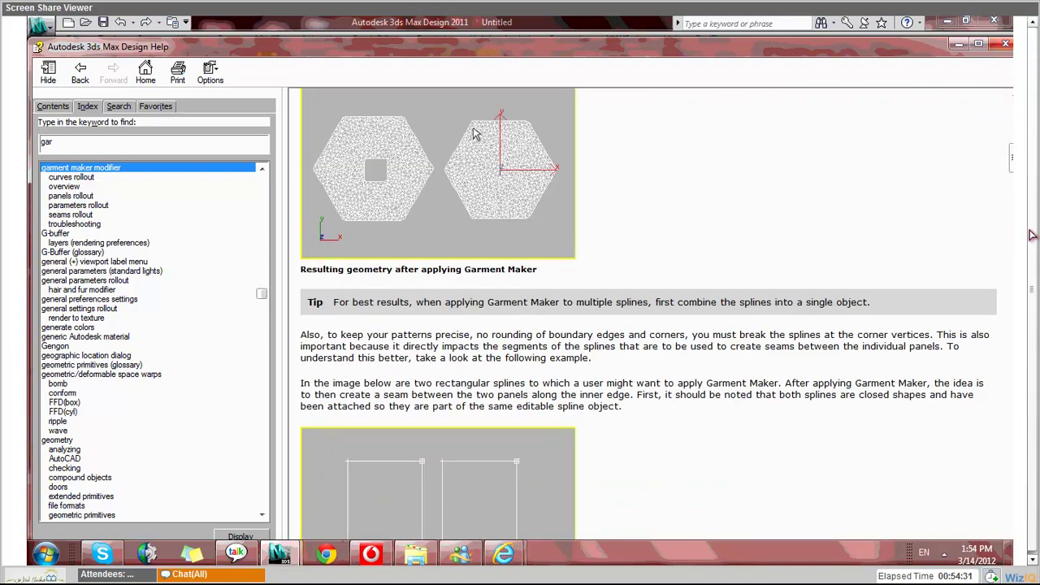
scroll(475, 134, down, 5)
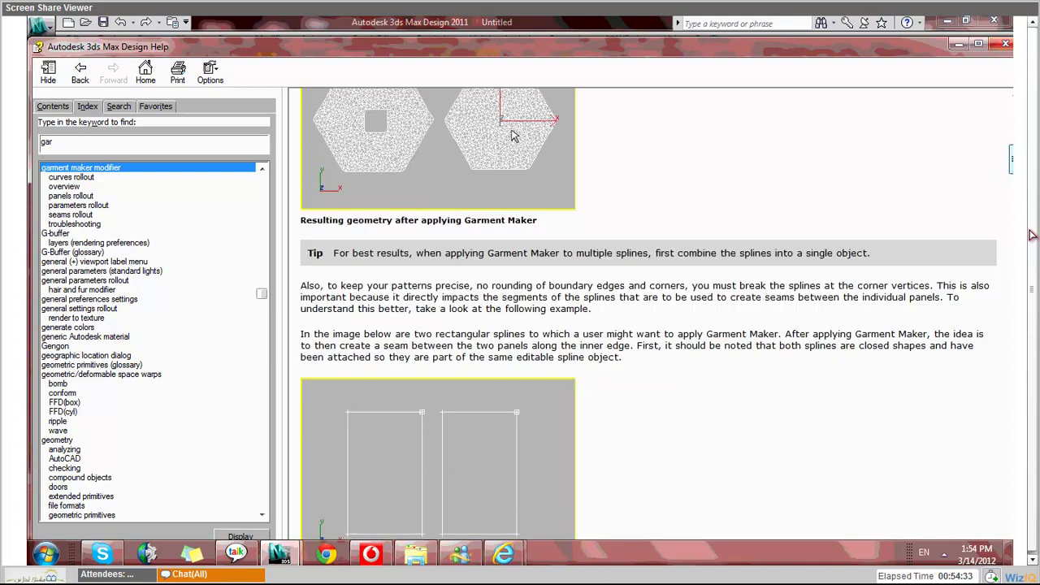
drag(1014, 184, 1014, 240)
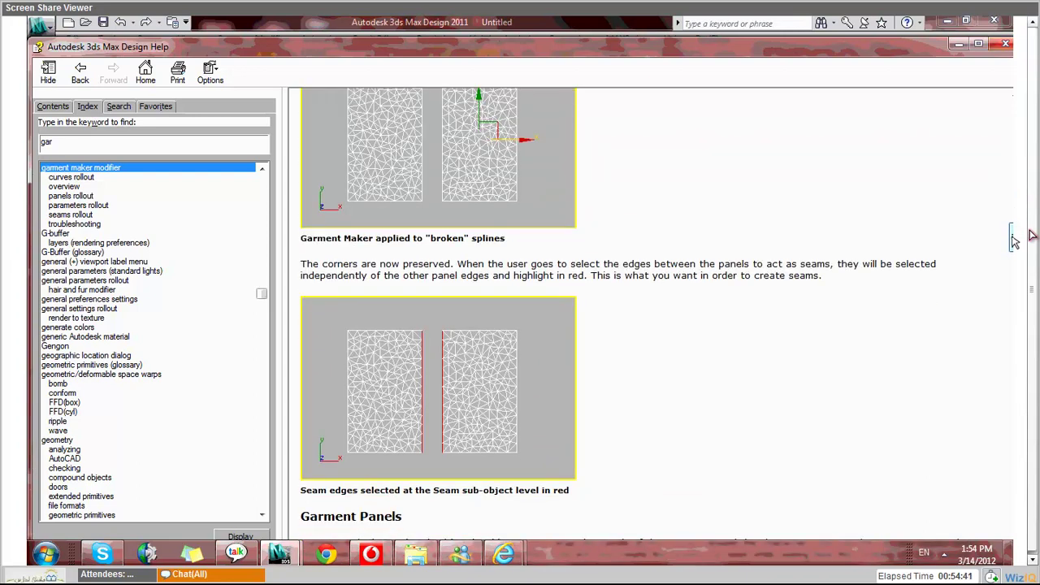
scroll(512, 273, down, 3)
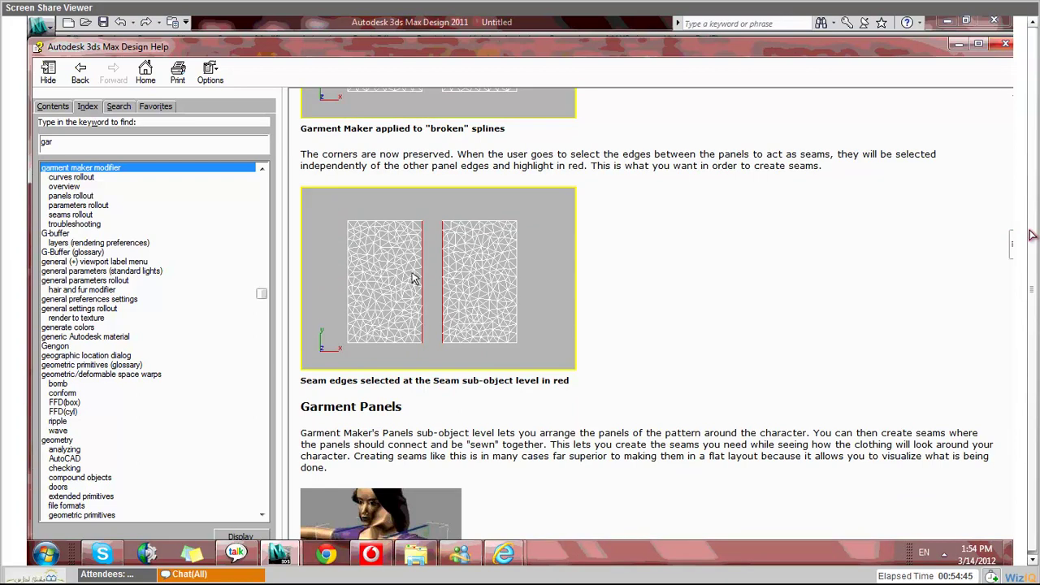
scroll(1013, 211, down, 6)
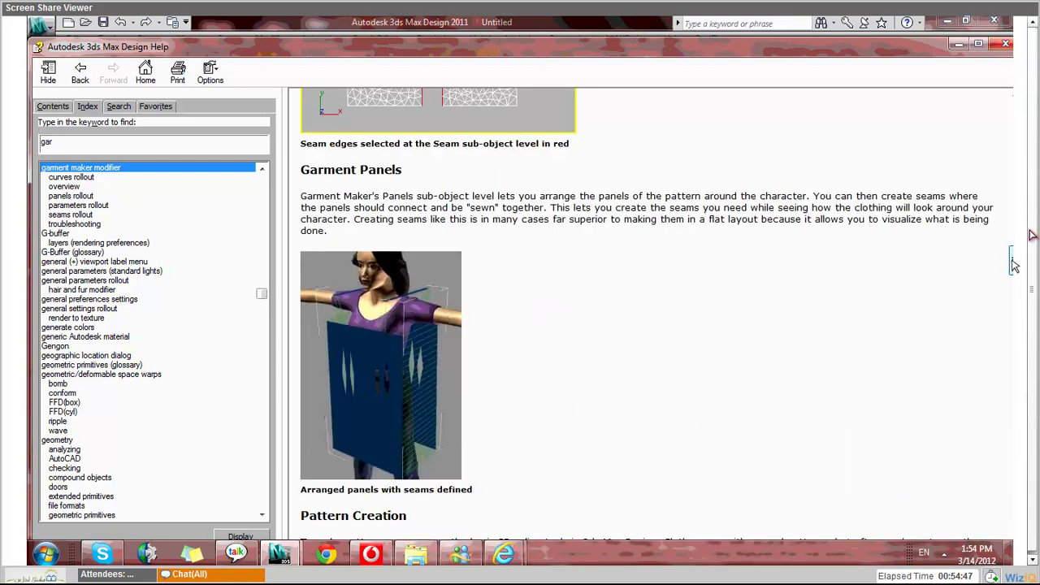
scroll(357, 281, down, 2)
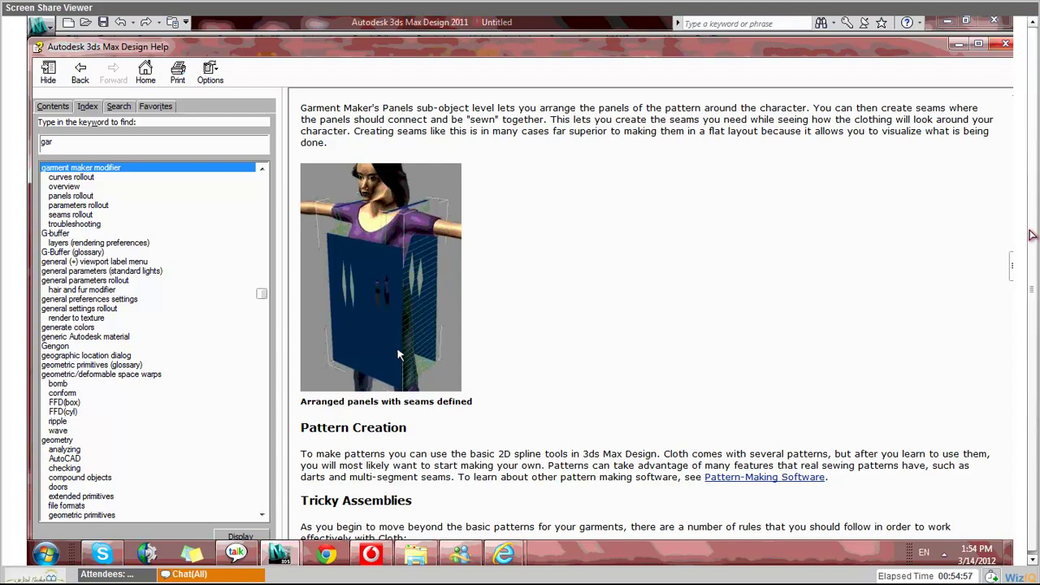
scroll(398, 355, down, 2)
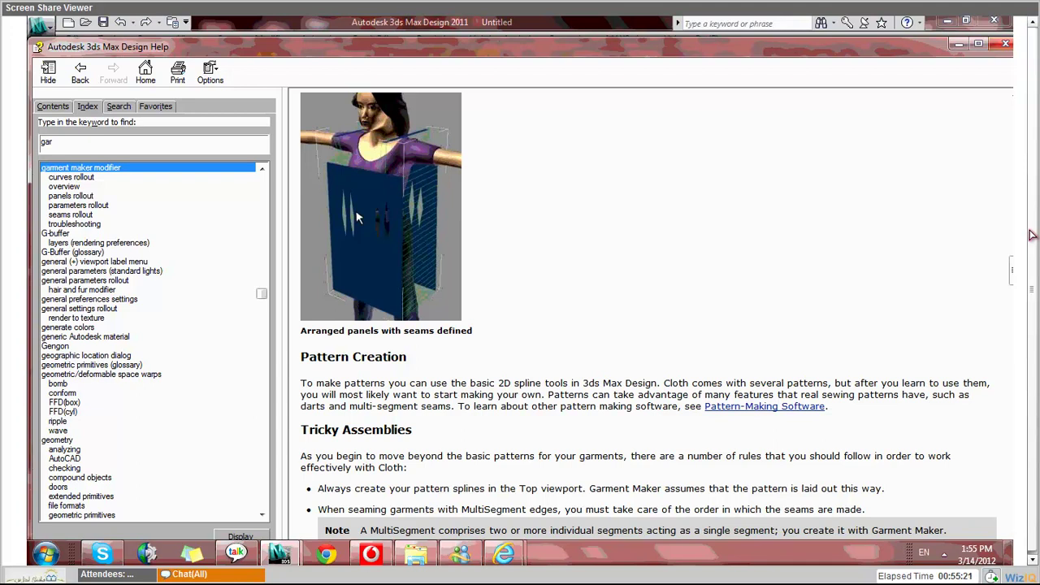
Step: Review the help sections on sleeve seam order with MultiSegments and on cutting cloth along internal seam lines
scroll(354, 217, down, 10)
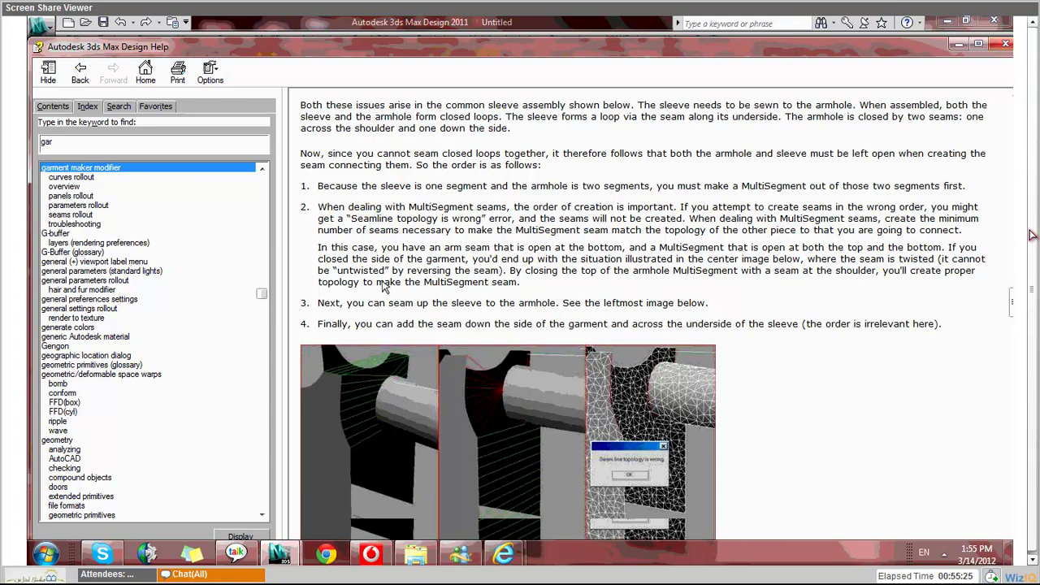
scroll(384, 288, down, 3)
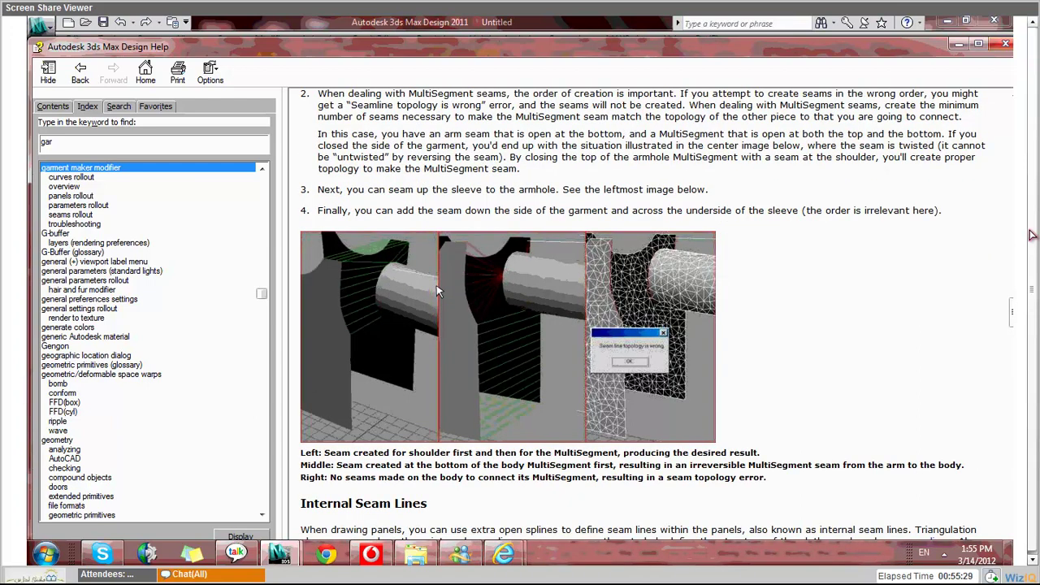
scroll(437, 293, down, 5)
scroll(362, 268, down, 5)
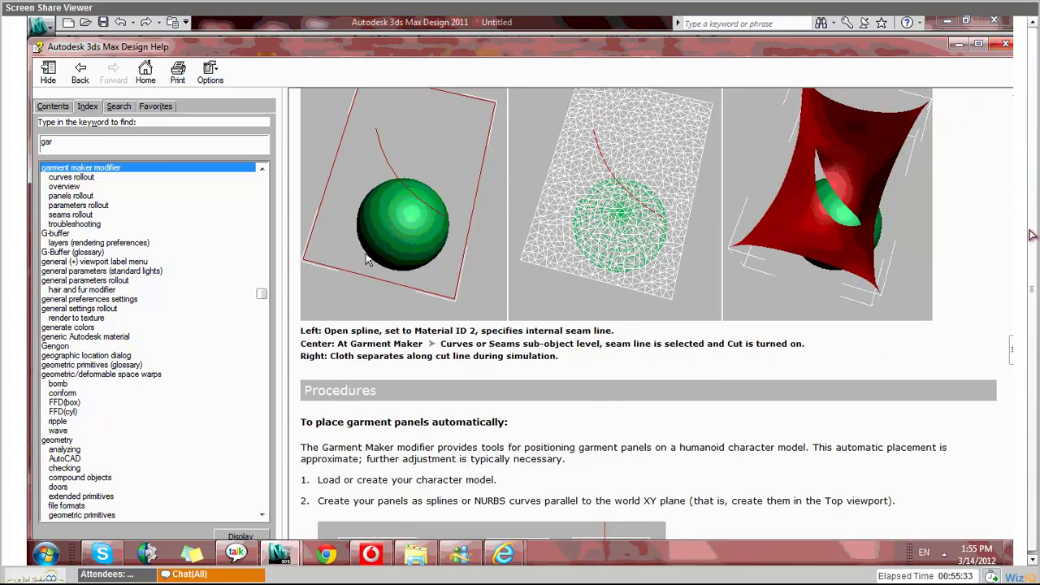
Step: Examine the procedure for placing garment panels automatically, from drawing the shirt panels to selecting a panel at the Panels level
scroll(368, 260, down, 5)
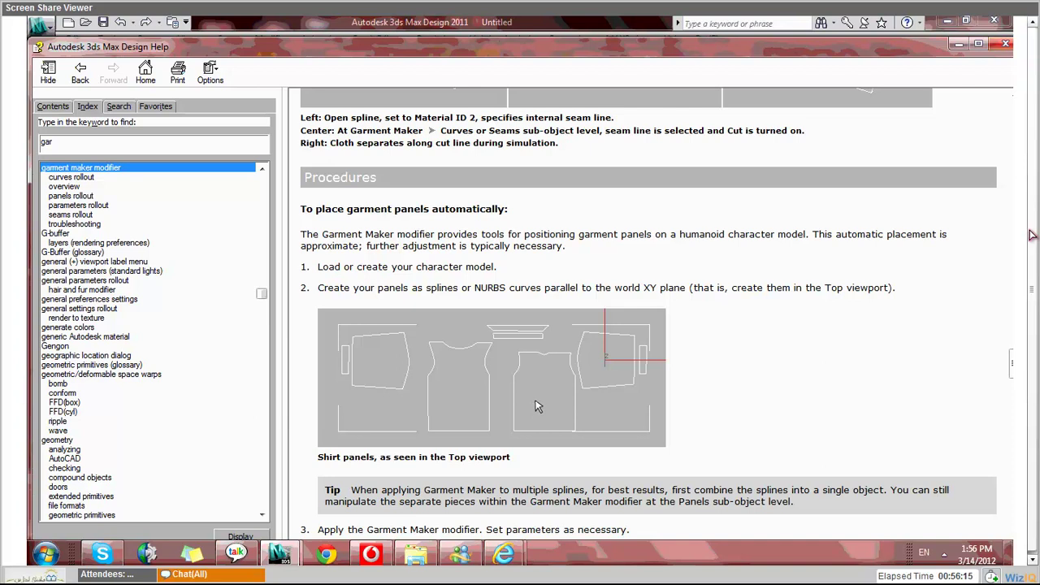
scroll(537, 407, down, 4)
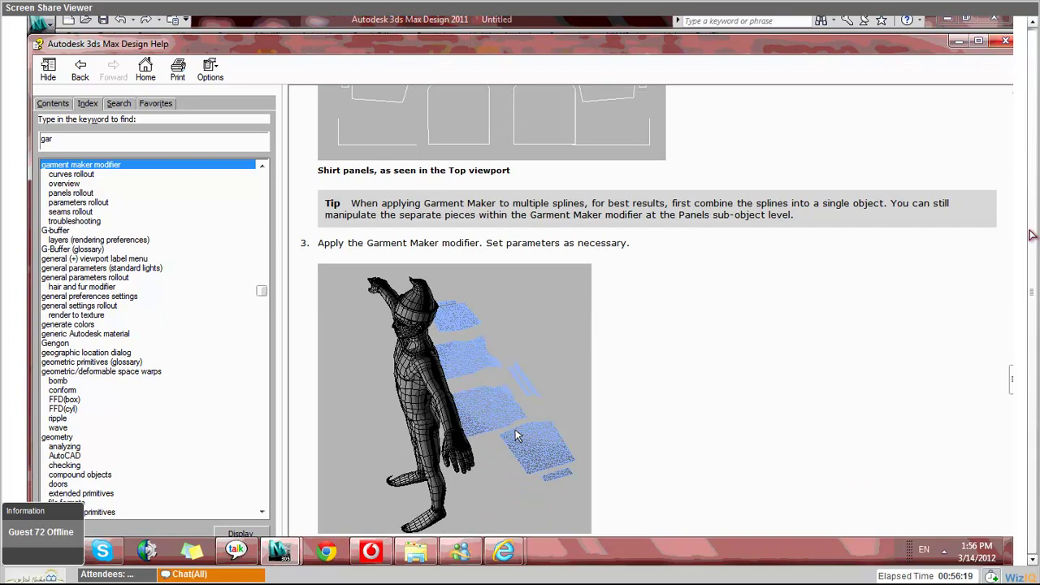
scroll(517, 436, down, 3)
scroll(583, 426, down, 5)
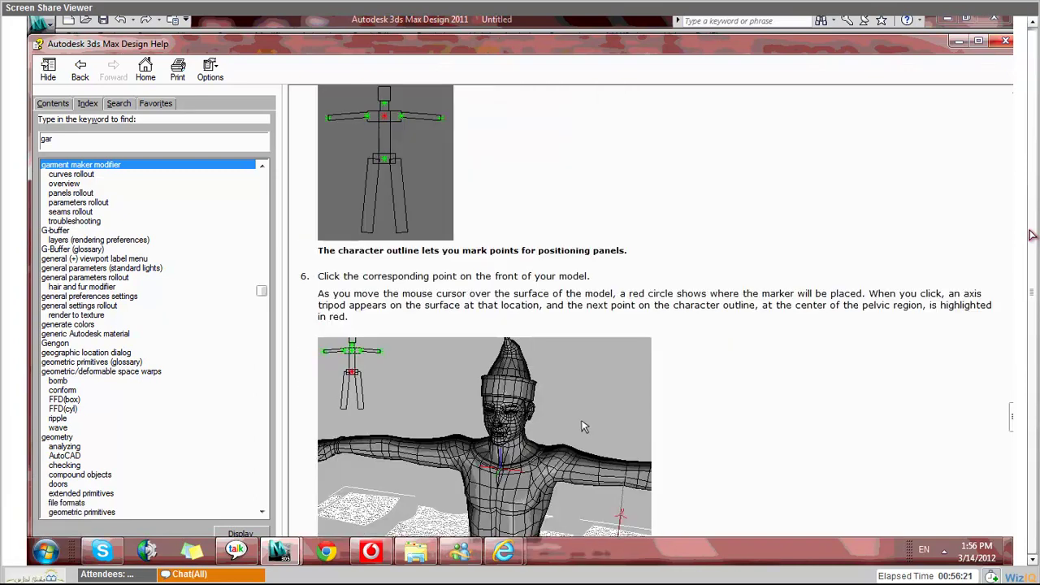
scroll(583, 427, down, 2)
scroll(583, 427, down, 3)
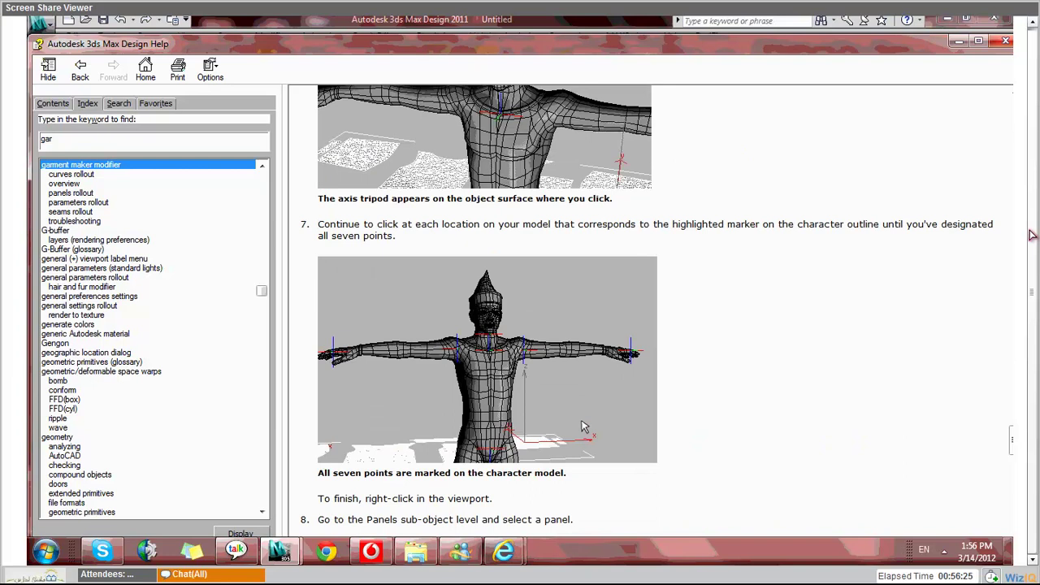
scroll(583, 427, down, 4)
scroll(583, 426, down, 1)
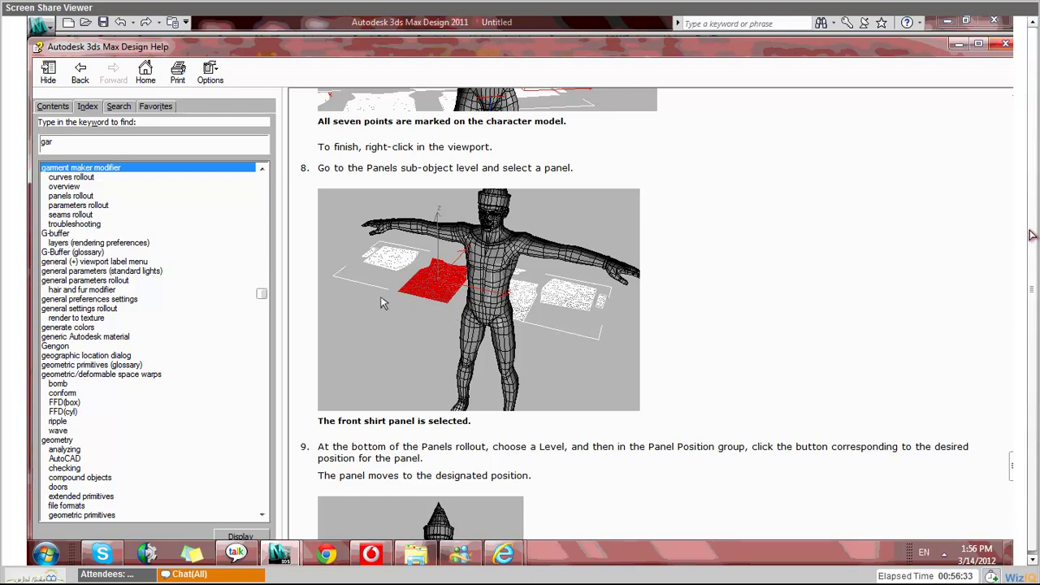
Step: Reduce the 3ds Max window, check the help at full size and restore it, and switch to the WizIQ class browser window
click(965, 22)
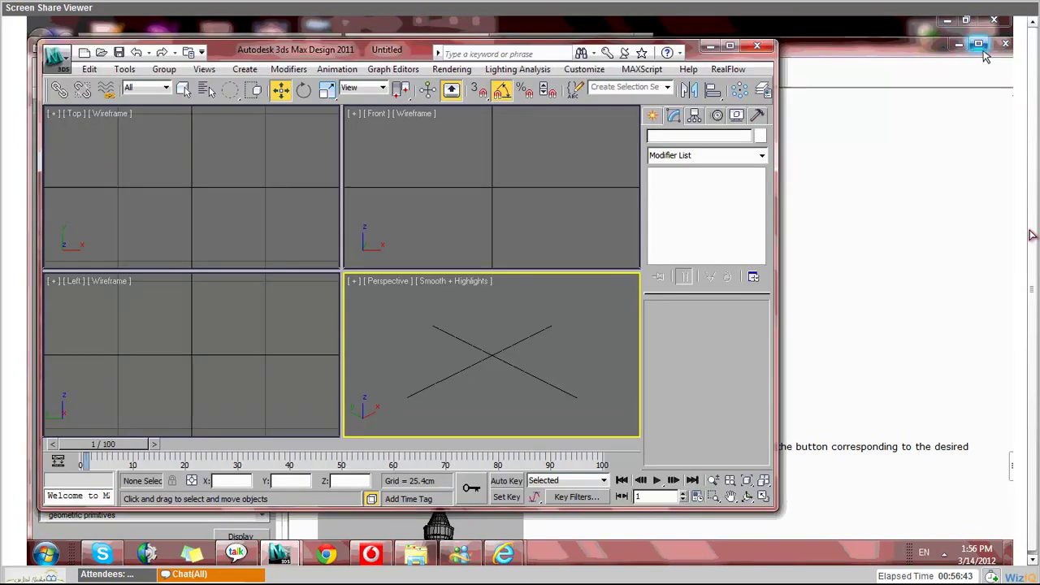
click(980, 47)
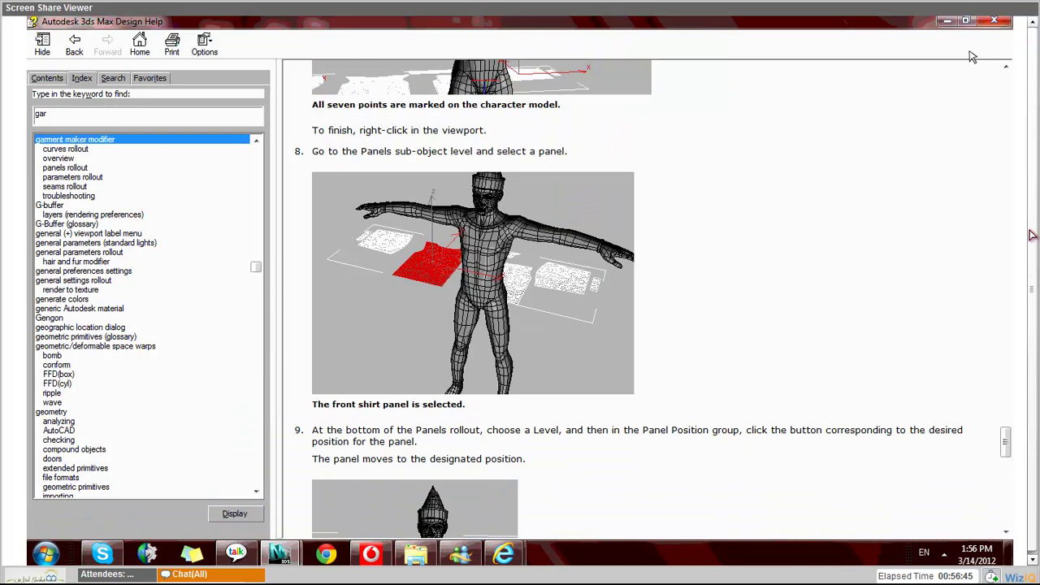
click(966, 21)
mouse_move(504, 553)
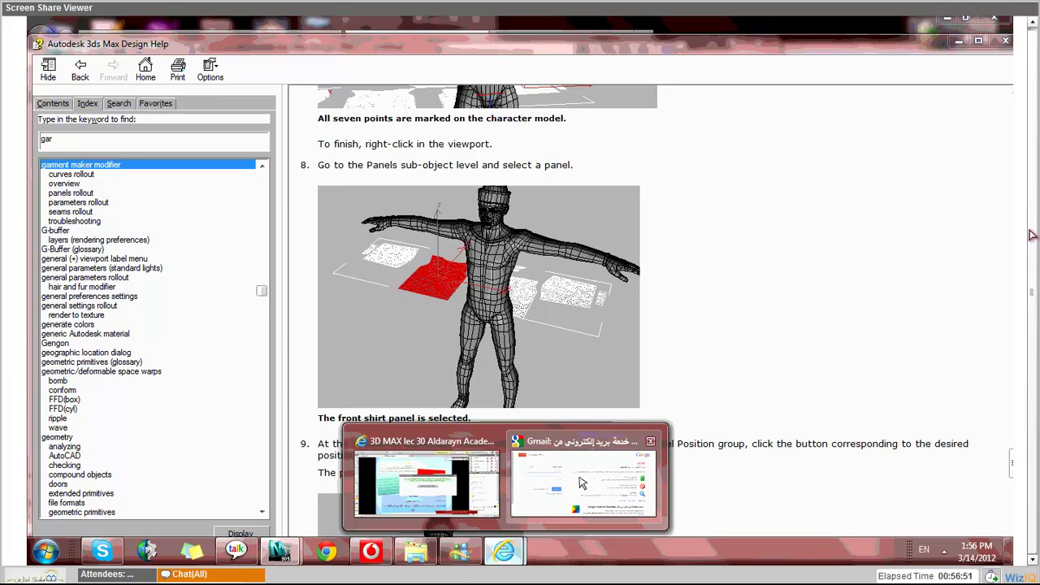
click(427, 481)
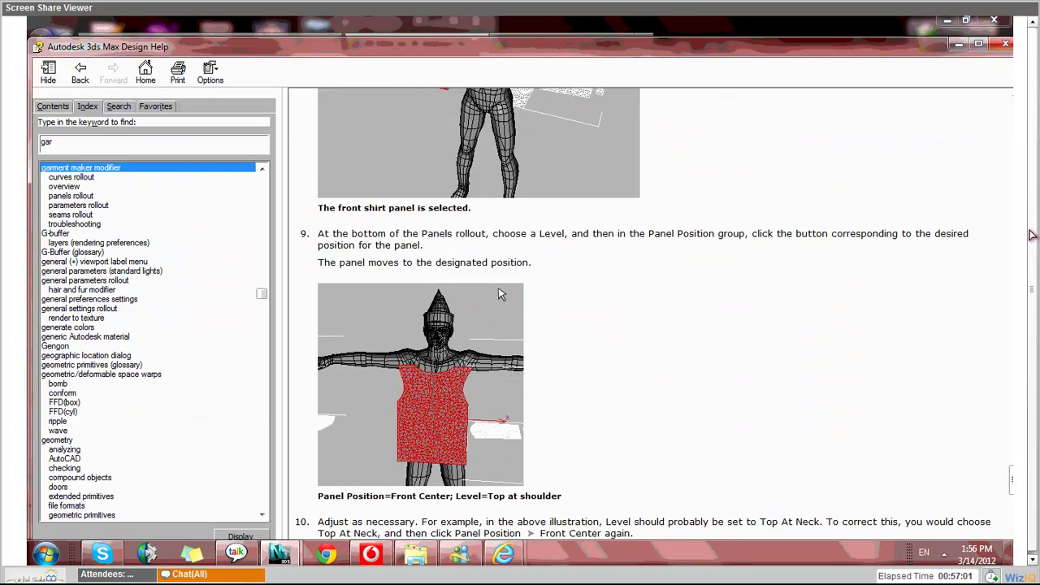
Step: Review the help's steps on marking seven points on the character, selecting a panel and placing it with Panel Position and Level
scroll(732, 317, up, 7)
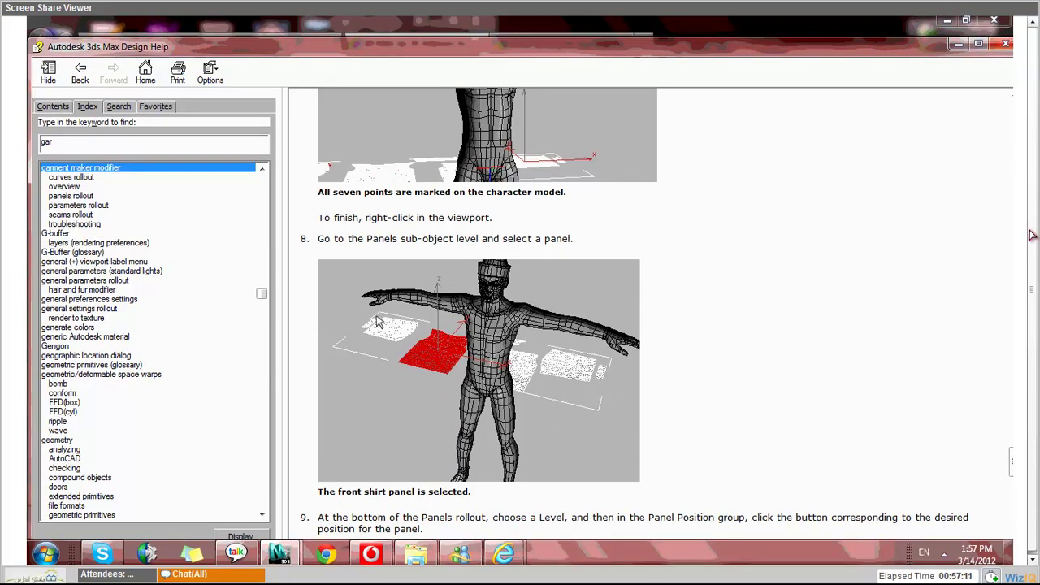
scroll(377, 322, down, 5)
scroll(560, 402, down, 4)
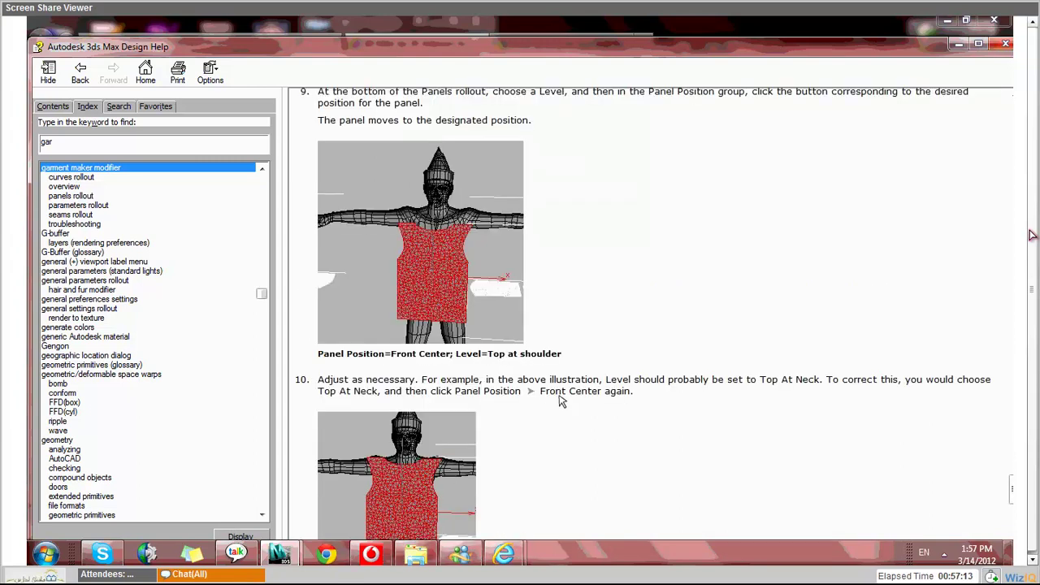
scroll(560, 402, down, 9)
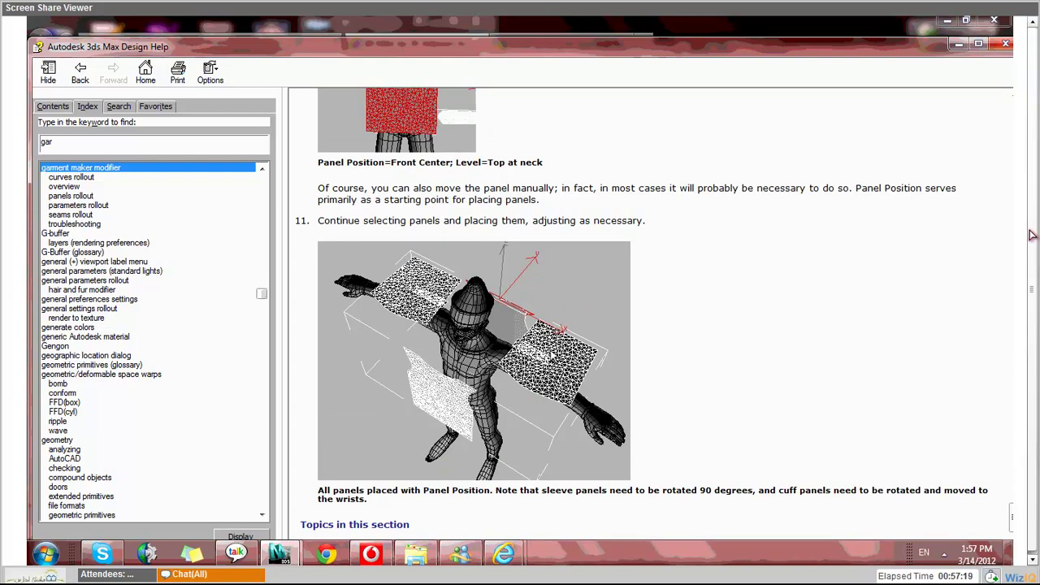
scroll(551, 356, up, 1)
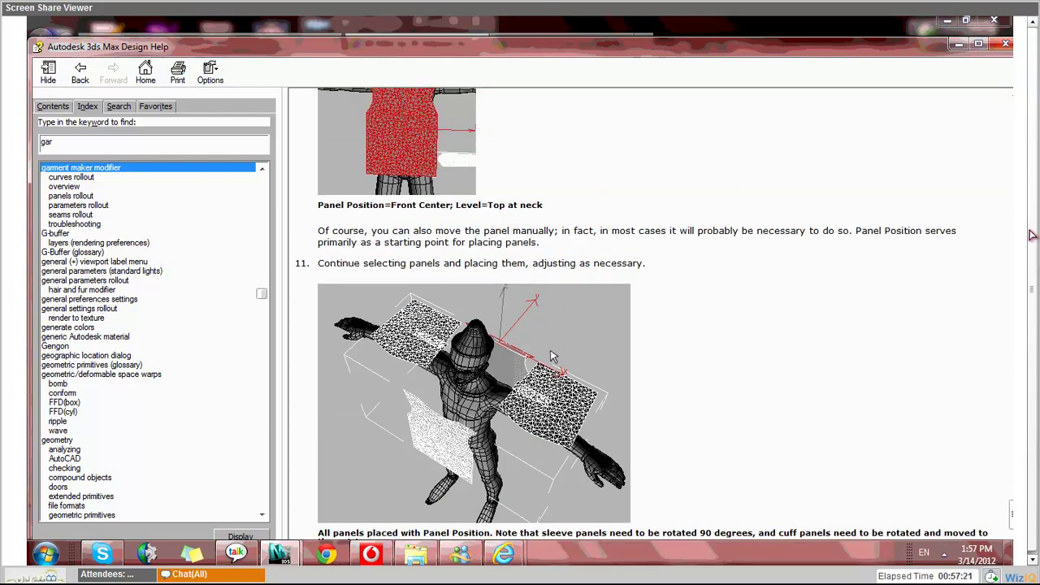
scroll(551, 356, up, 10)
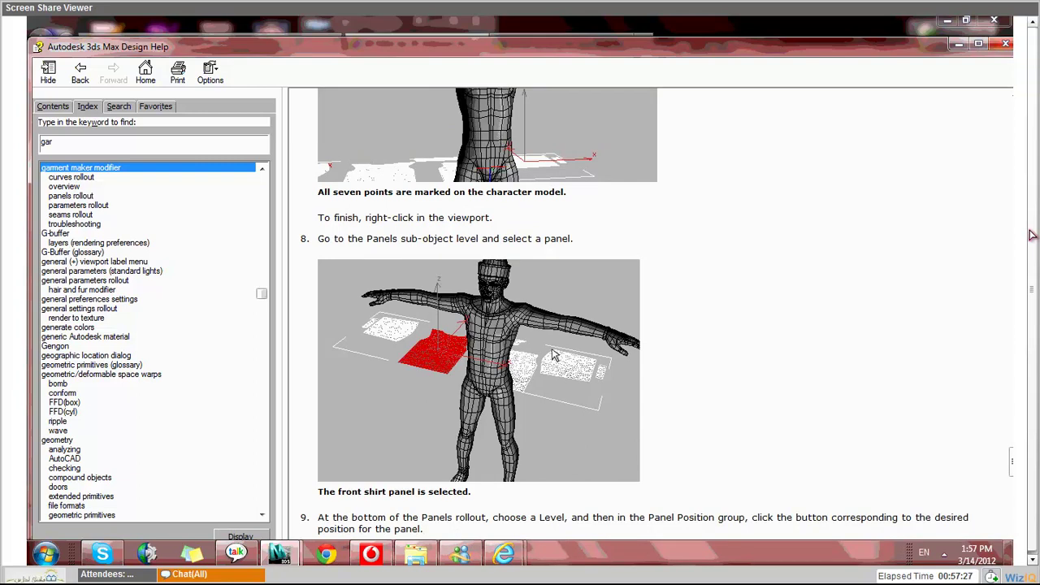
scroll(538, 382, up, 3)
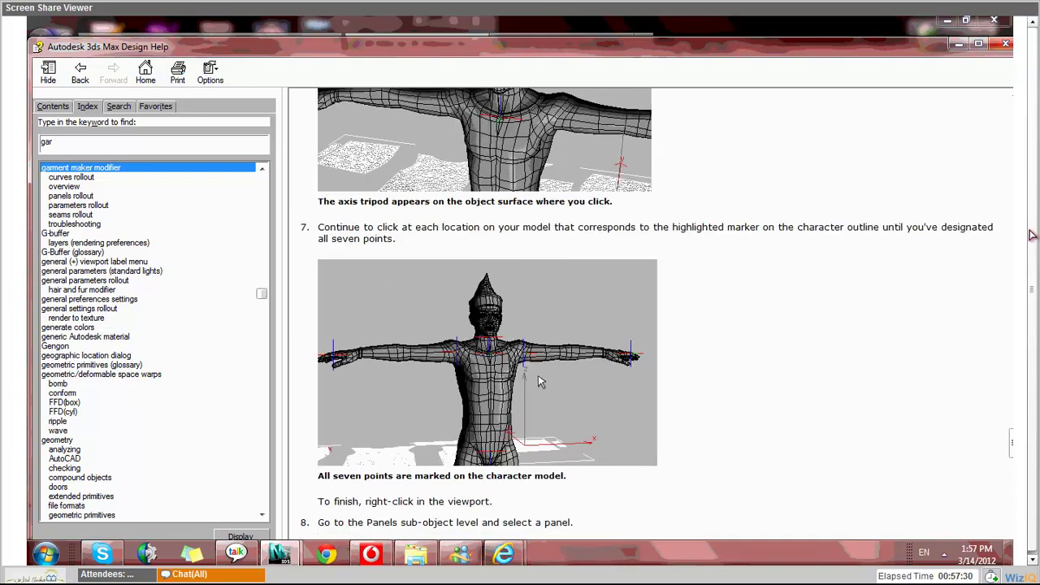
scroll(538, 376, up, 2)
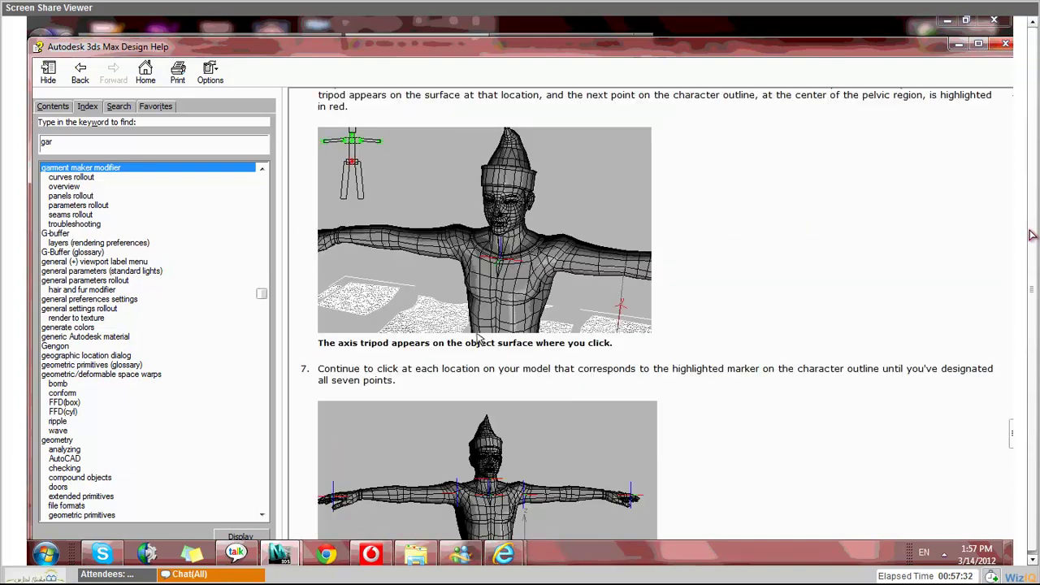
scroll(479, 337, down, 3)
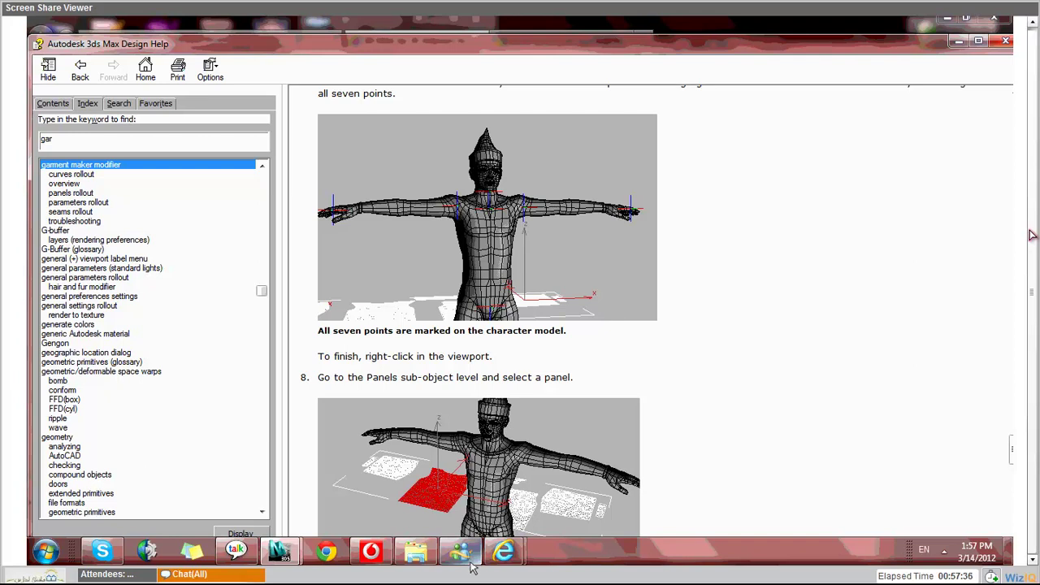
Step: Switch to the WizIQ class browser window, dismiss the Skype notification and disable chat for all attendees
mouse_move(503, 554)
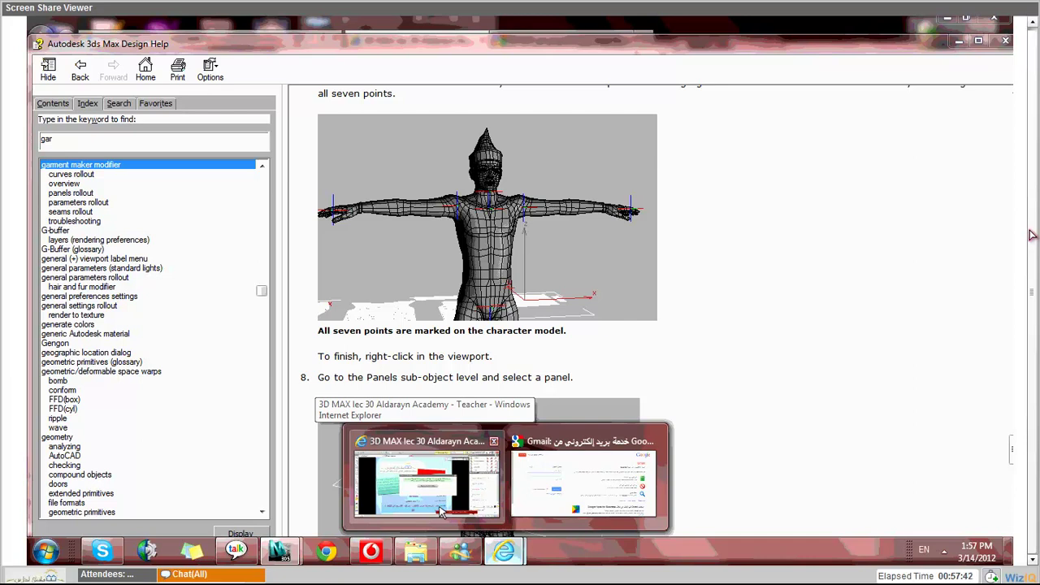
click(440, 512)
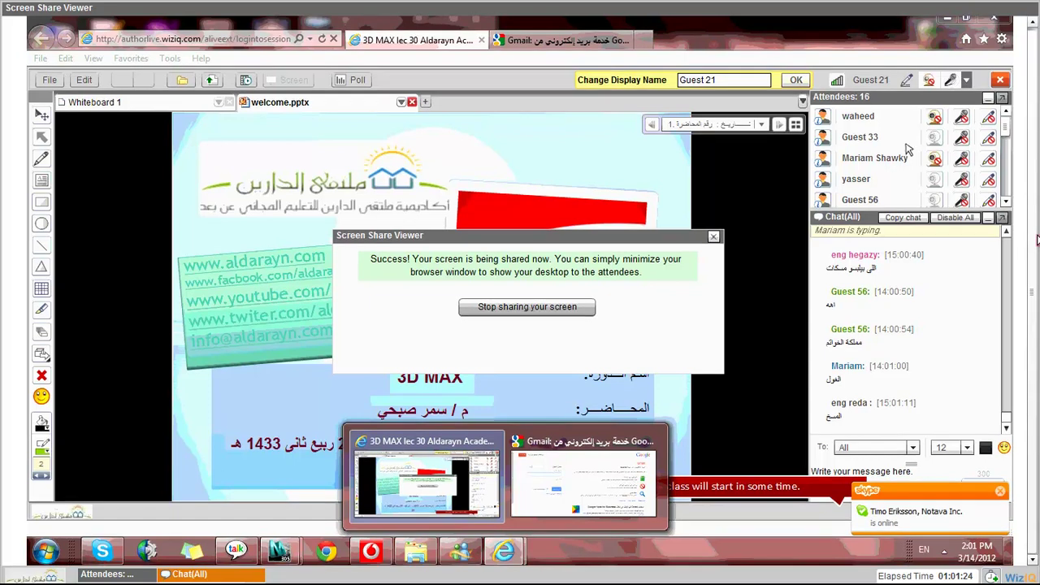
click(1001, 494)
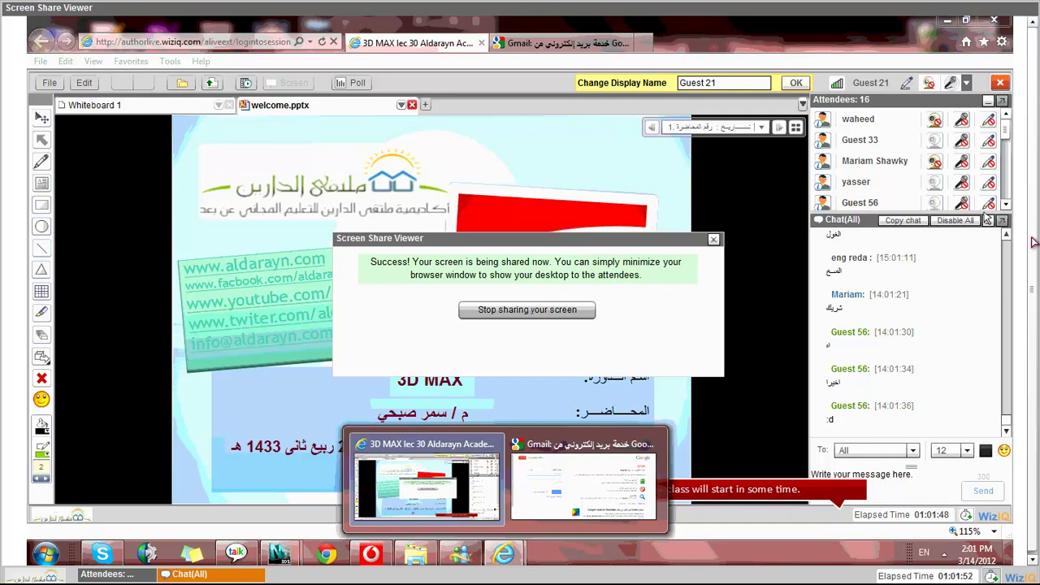
click(965, 220)
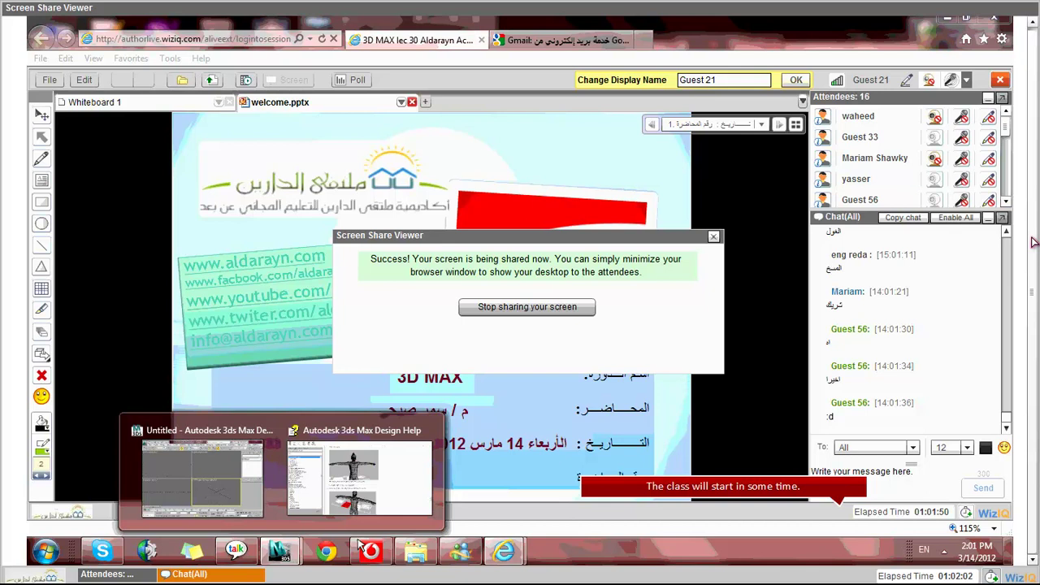
Step: Switch back to the 3ds Max help and examine the final steps on adjusting and placing all garment panels
click(359, 478)
scroll(533, 297, down, 3)
scroll(520, 276, up, 3)
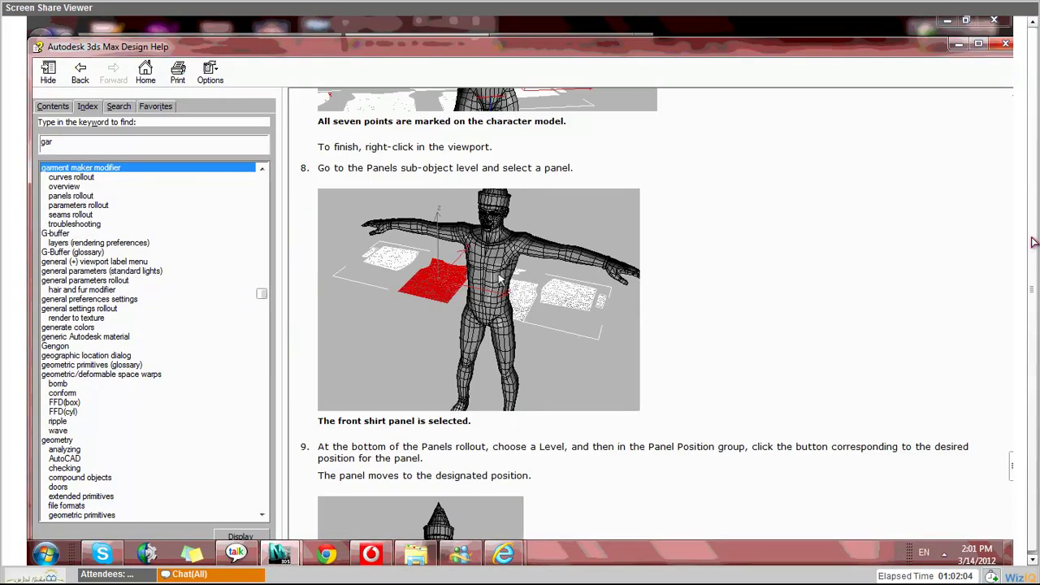
scroll(443, 290, down, 5)
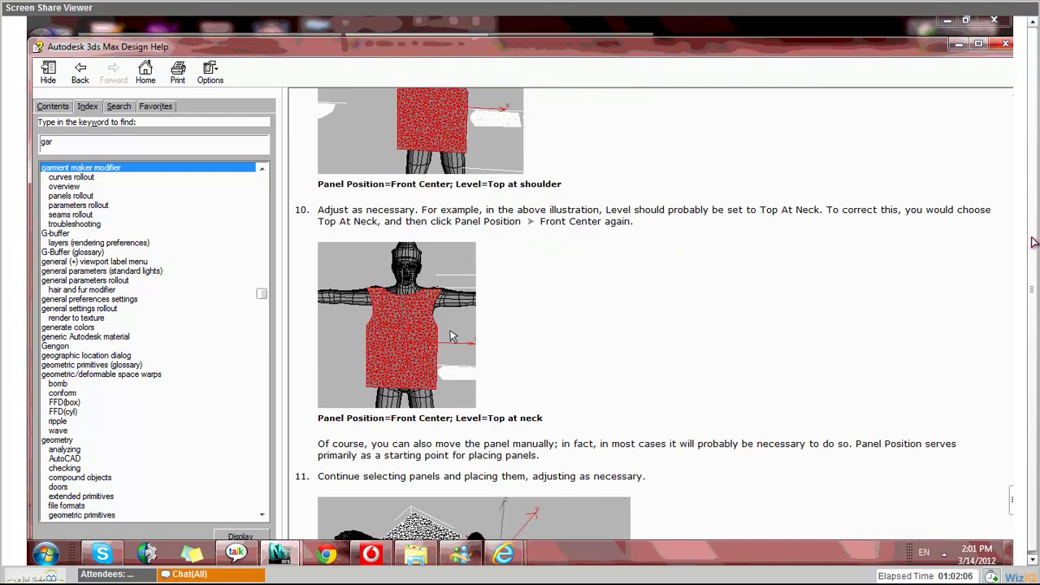
scroll(453, 336, down, 3)
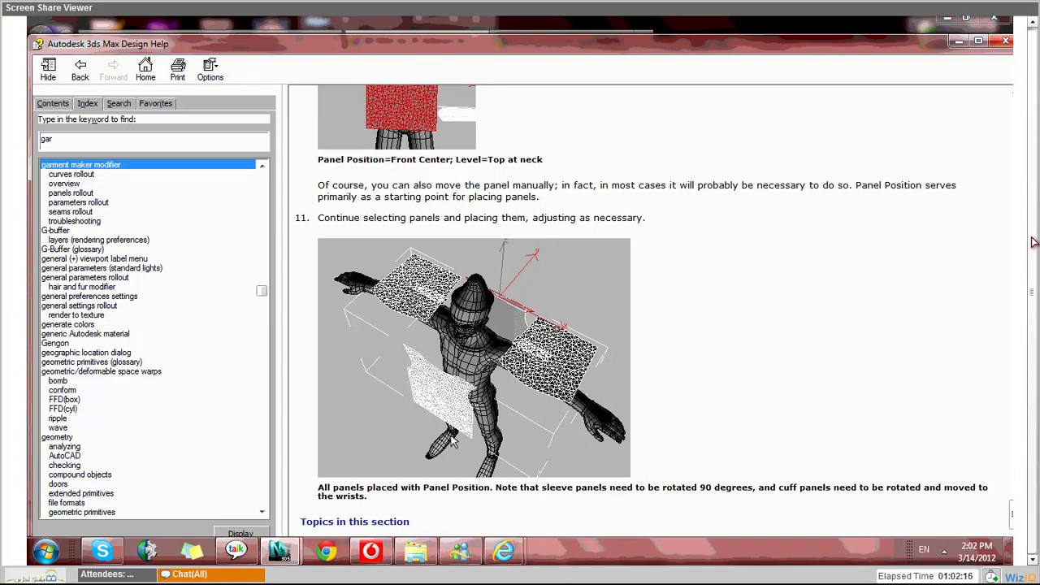
scroll(453, 439, down, 3)
scroll(456, 427, up, 1)
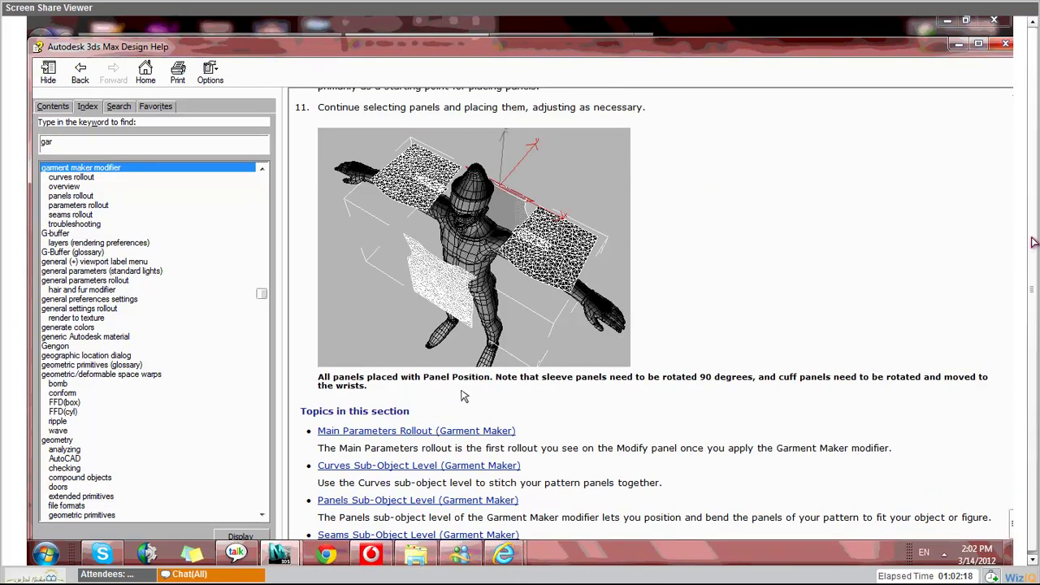
Step: Return to the start of the Garment Maker topic and examine the Basic Concepts section on closed and nested splines
scroll(471, 366, up, 10)
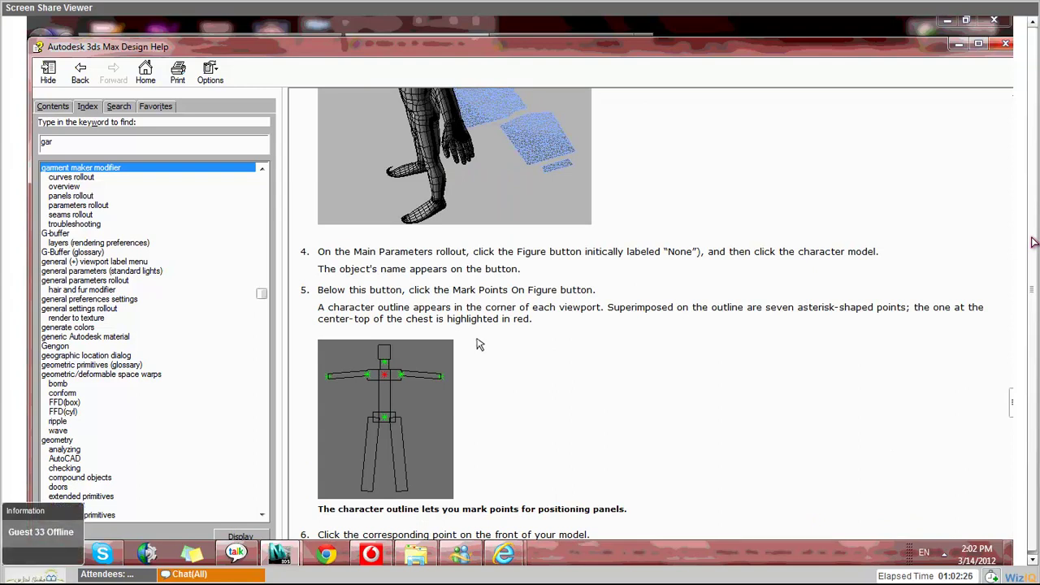
scroll(480, 345, up, 10)
scroll(491, 336, up, 5)
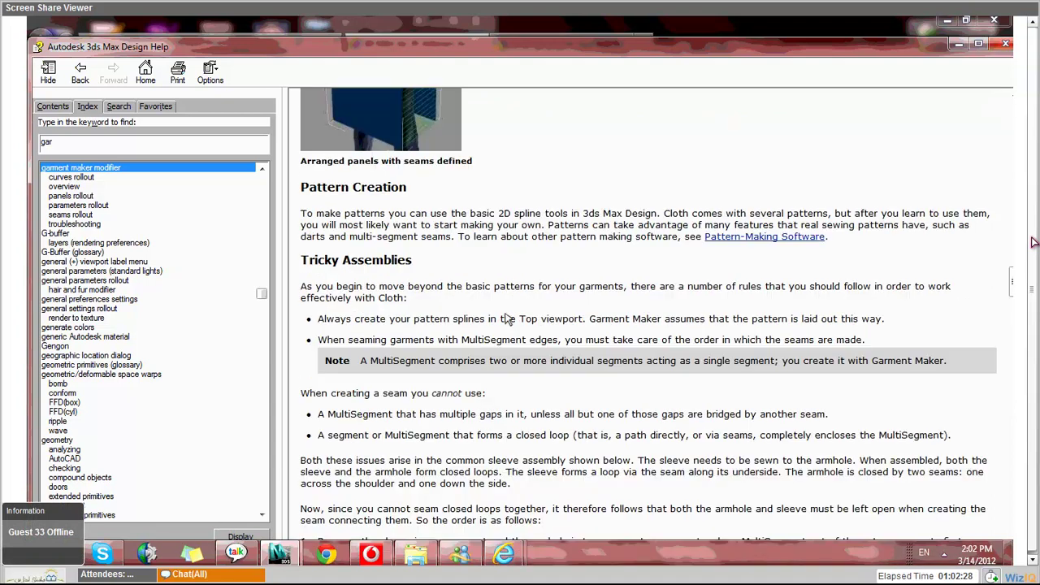
scroll(732, 134, up, 10)
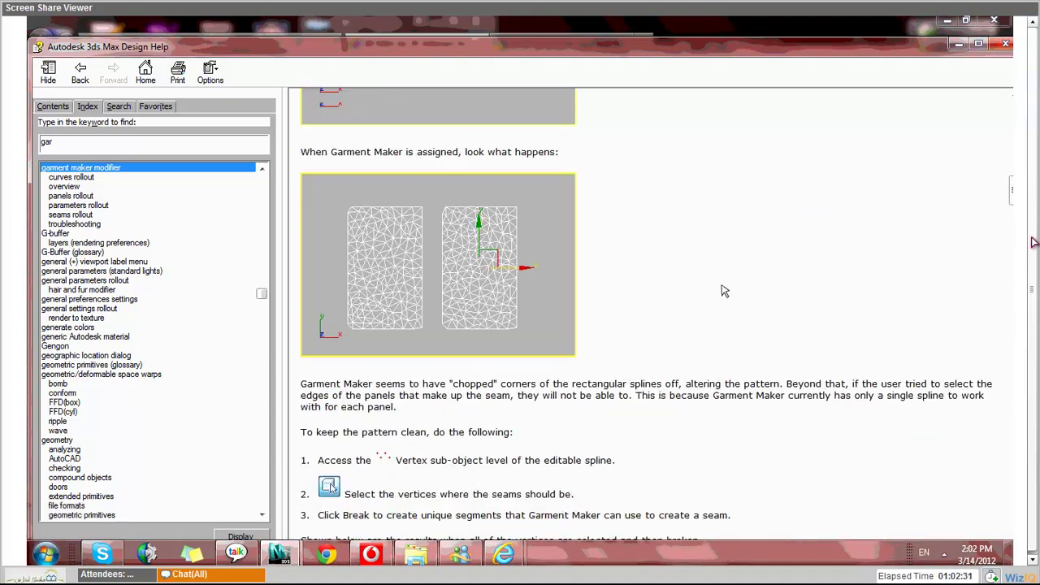
scroll(725, 291, up, 10)
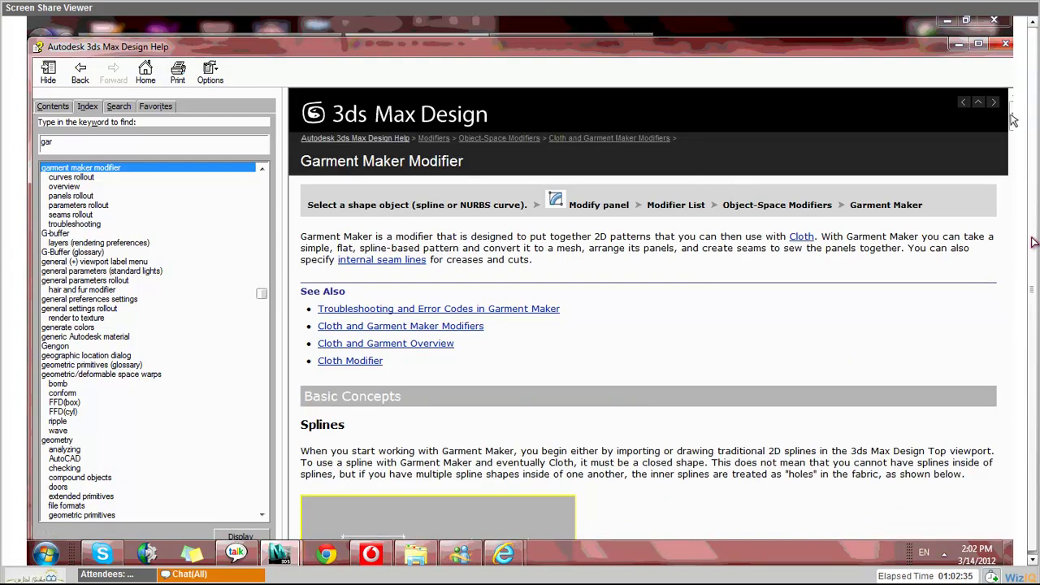
drag(1014, 120, 1014, 144)
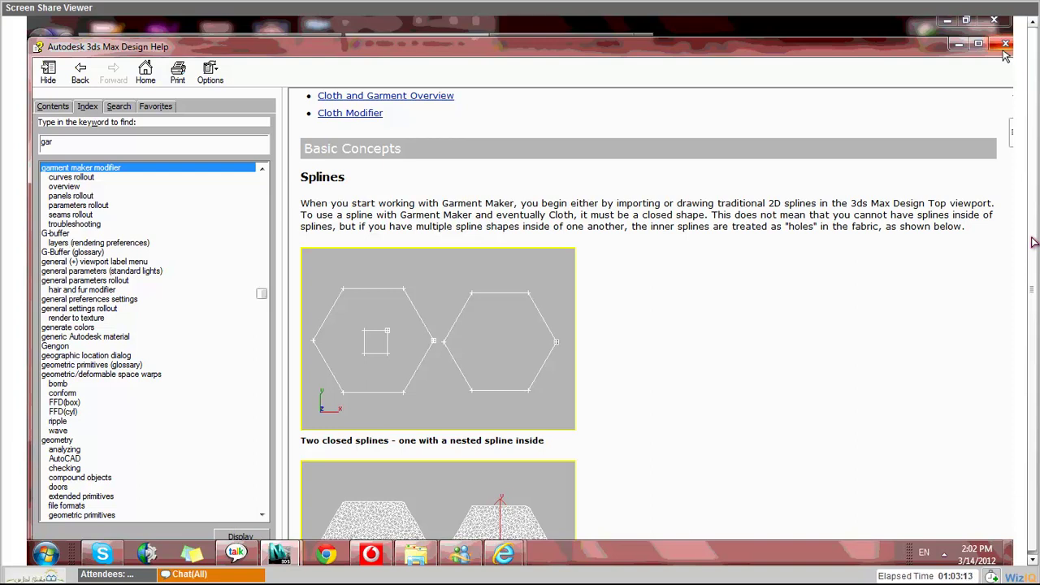
Step: Close the help and draw a rectangle spline about 255 cm long and 179 cm wide in the maximized Front viewport
click(1005, 51)
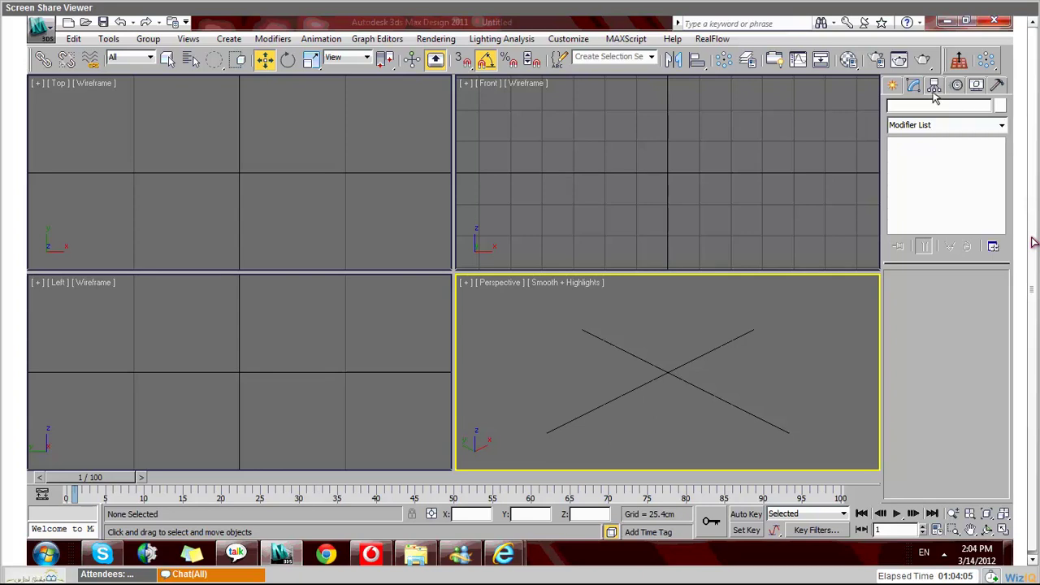
click(552, 149)
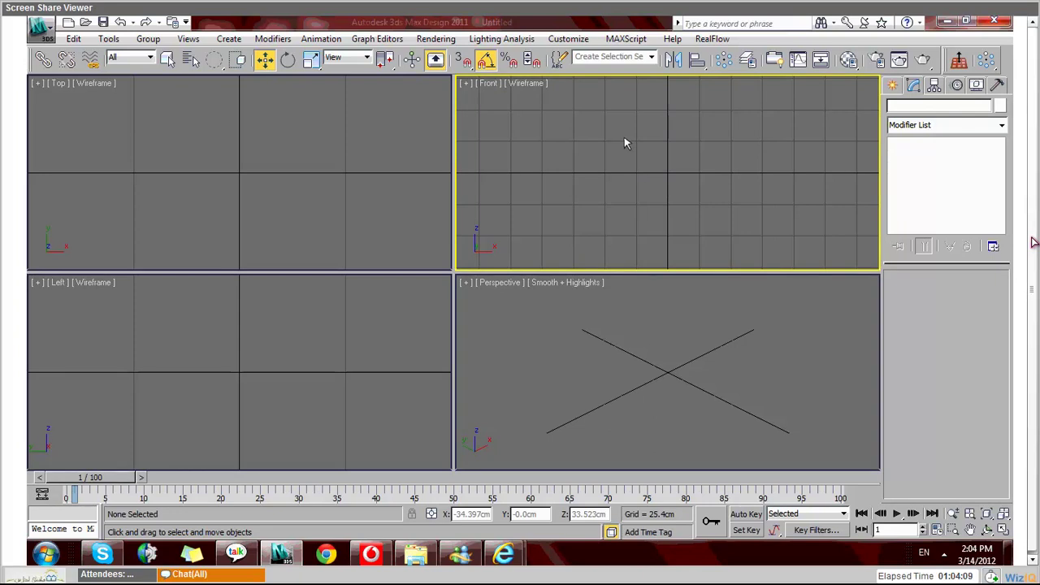
key(alt+w)
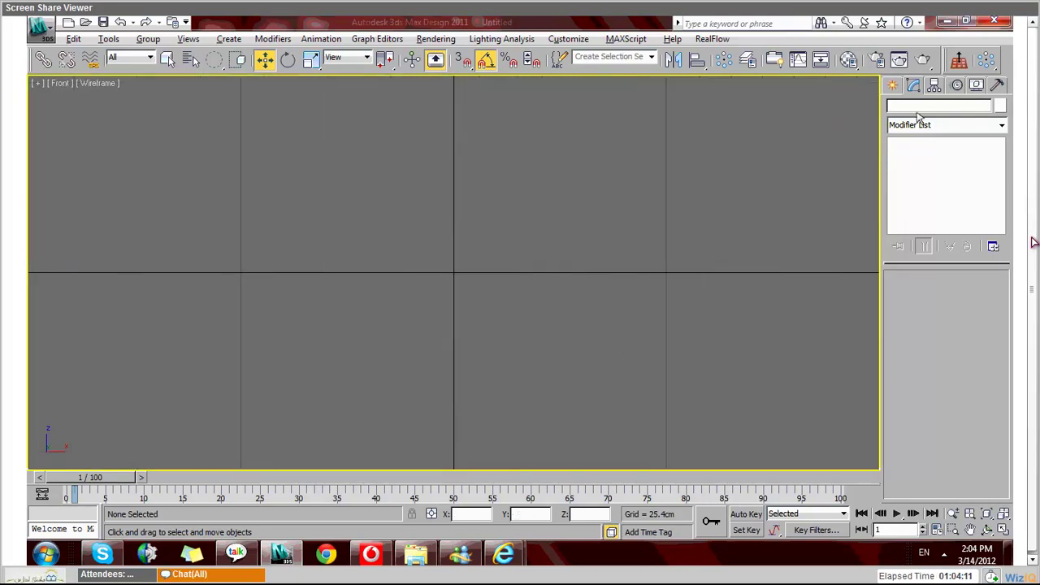
click(916, 110)
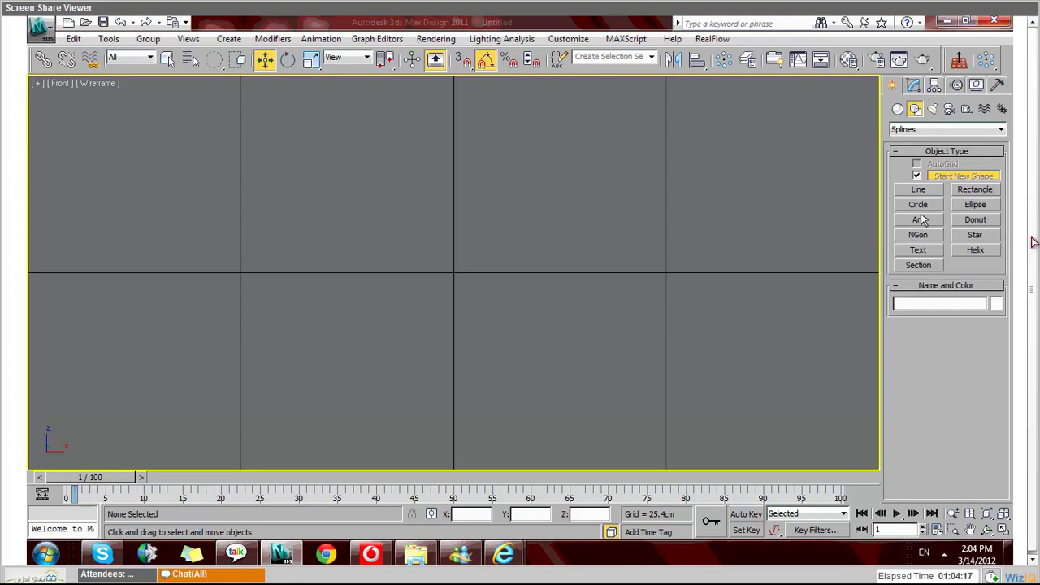
click(975, 190)
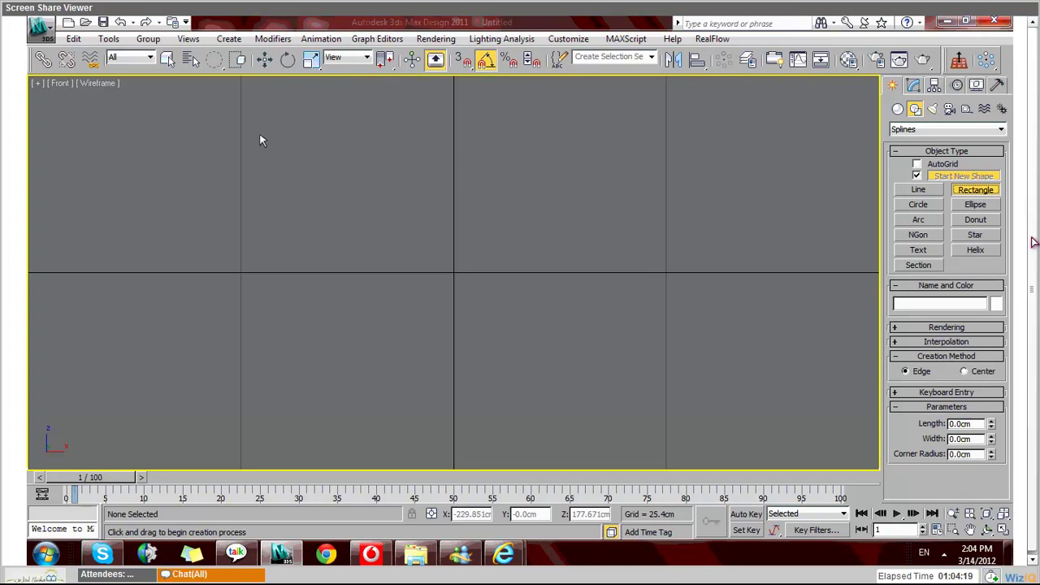
drag(261, 127, 412, 350)
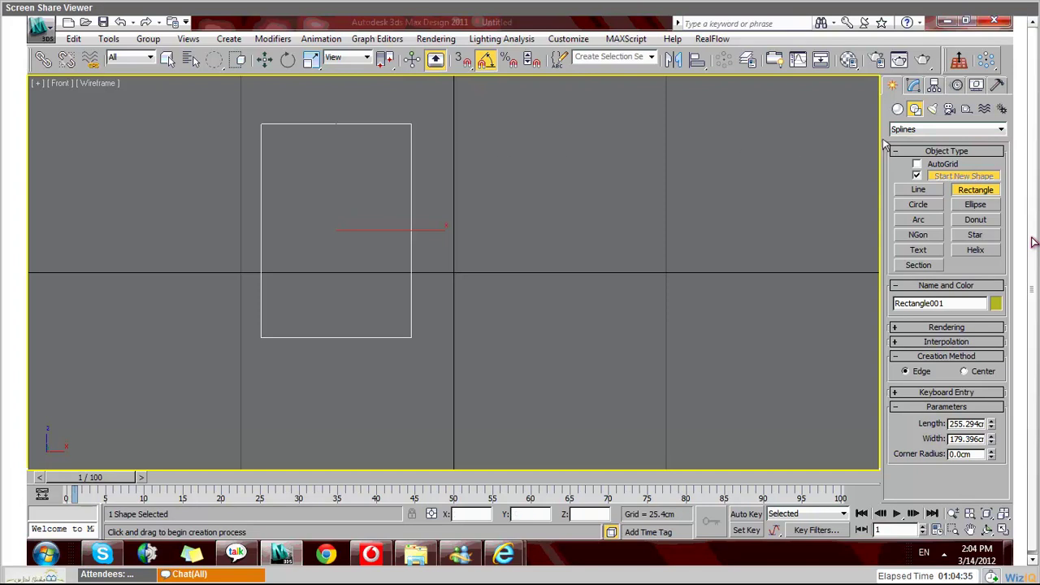
Step: Convert the rectangle to an Editable Spline
click(914, 84)
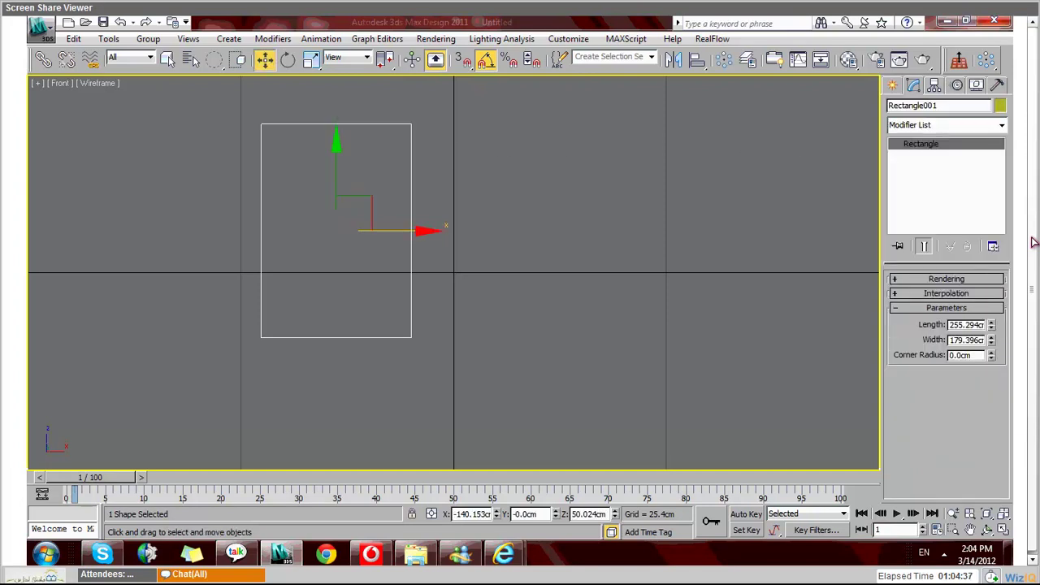
right_click(420, 133)
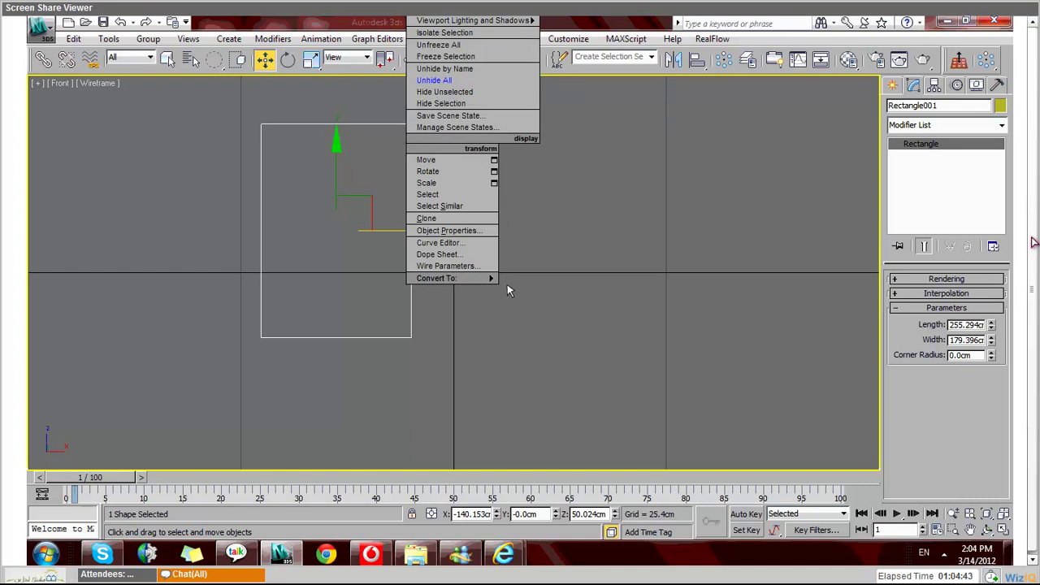
mouse_move(484, 278)
click(533, 282)
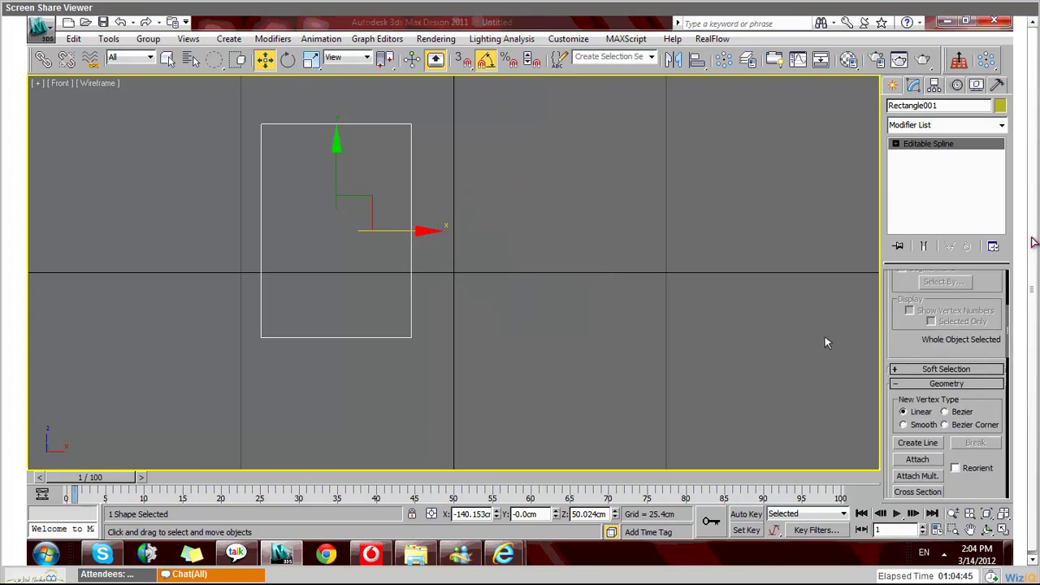
Step: Expand the Editable Spline's sub-object levels and enter Vertex level on the rectangle
scroll(890, 401, down, 2)
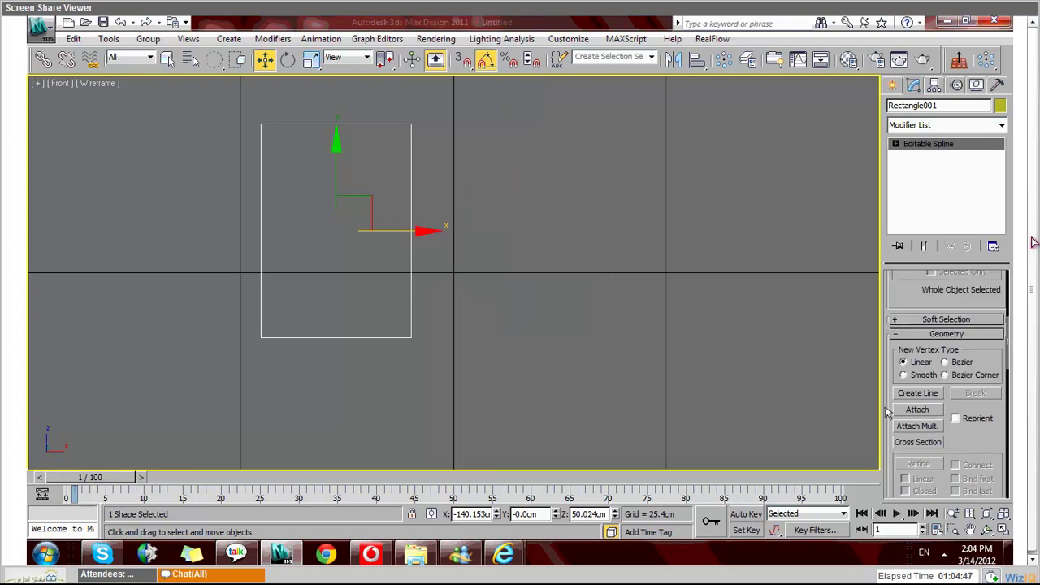
scroll(891, 412, down, 1)
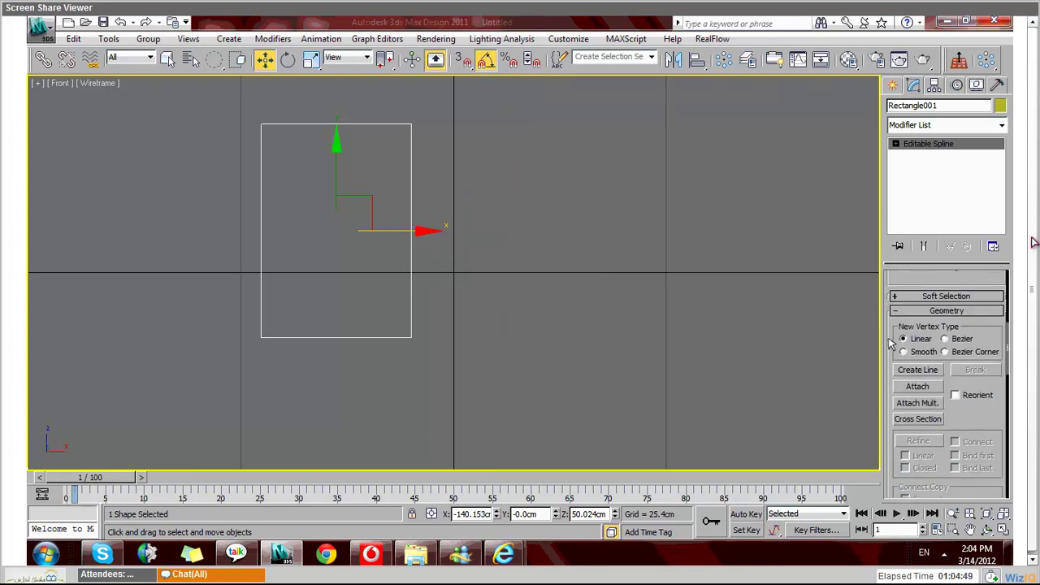
scroll(891, 344, down, 2)
scroll(892, 341, down, 2)
scroll(894, 390, down, 2)
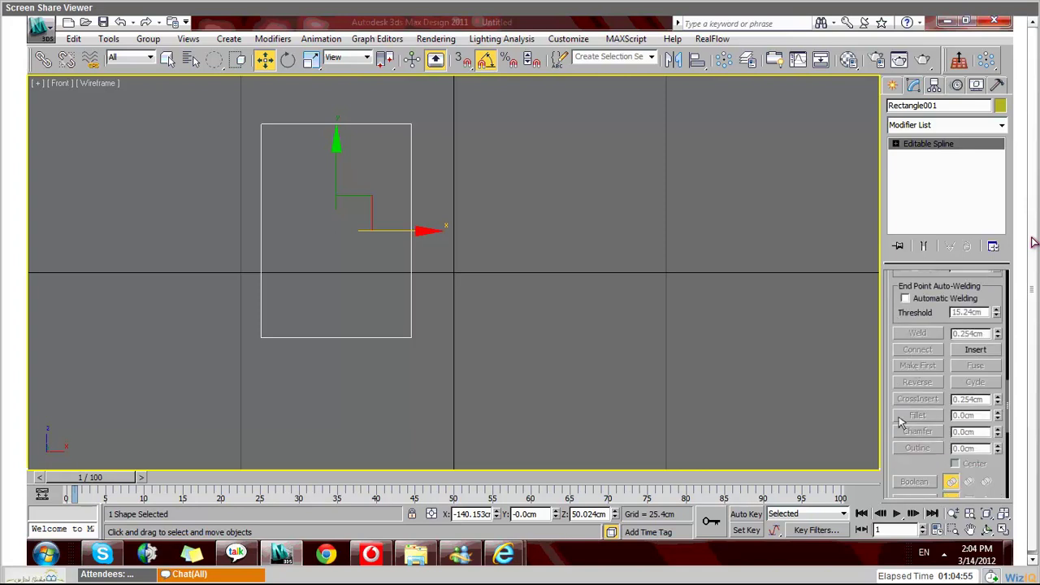
scroll(898, 363, down, 4)
click(897, 145)
click(902, 155)
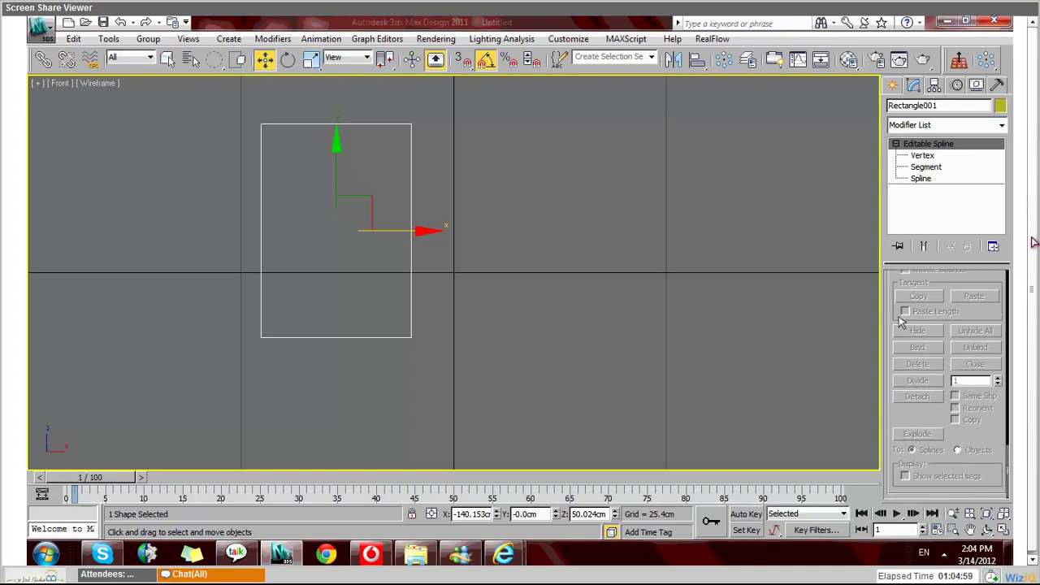
click(918, 158)
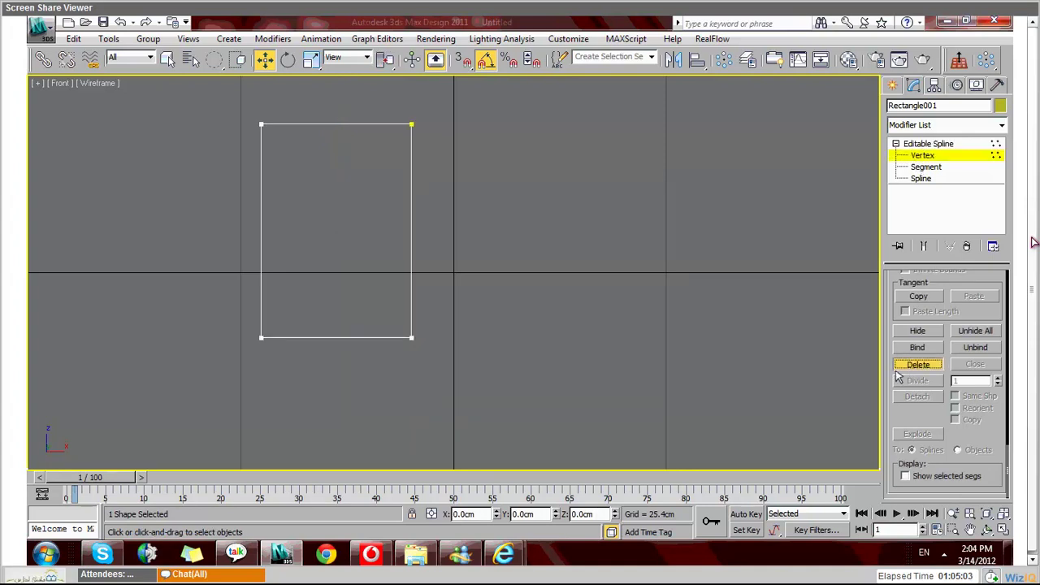
Step: Try the Connect and Insert tools in the vertex-level Geometry options
scroll(895, 321, up, 3)
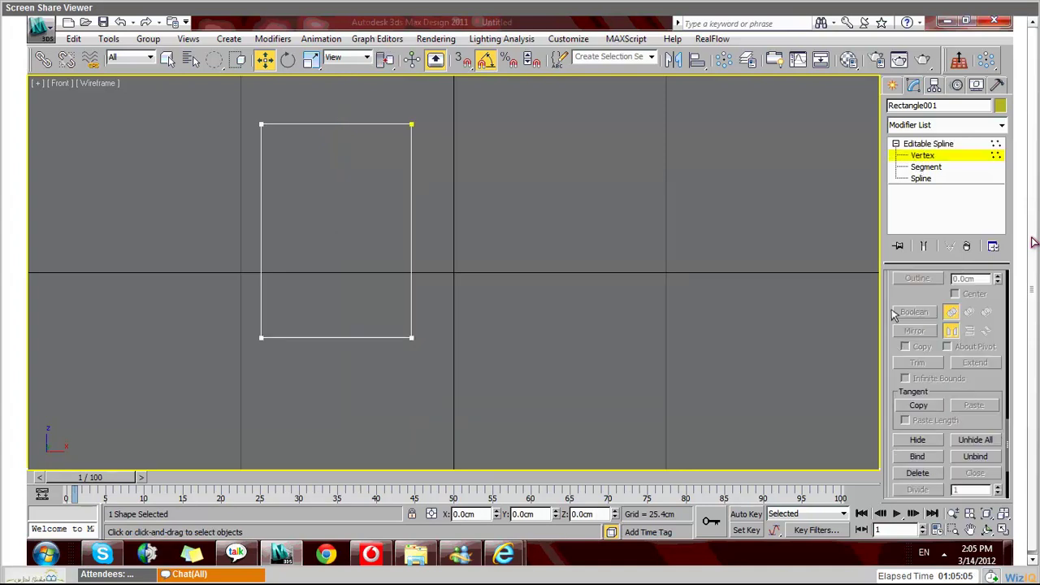
scroll(893, 355, up, 5)
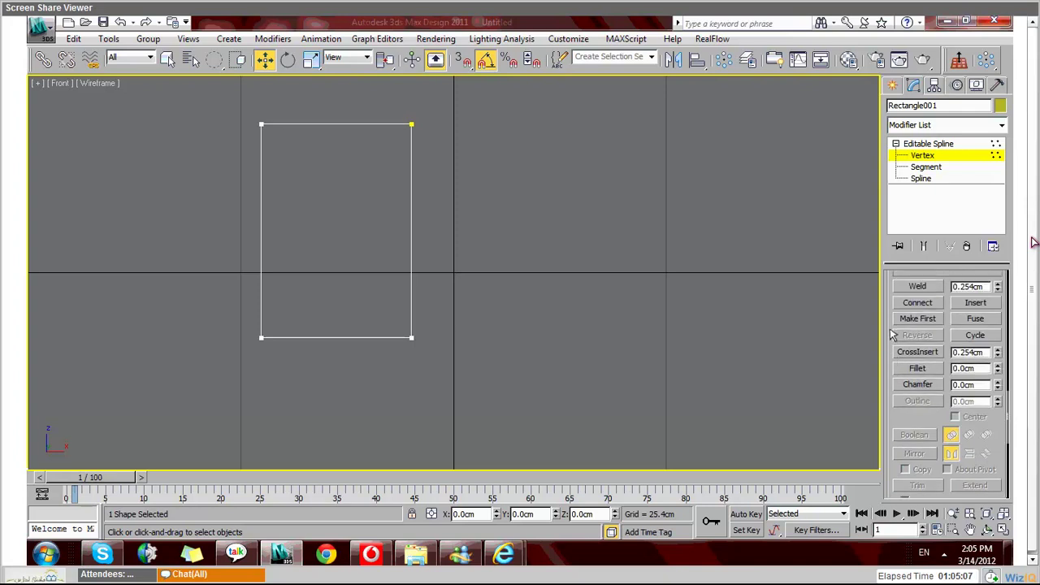
click(925, 306)
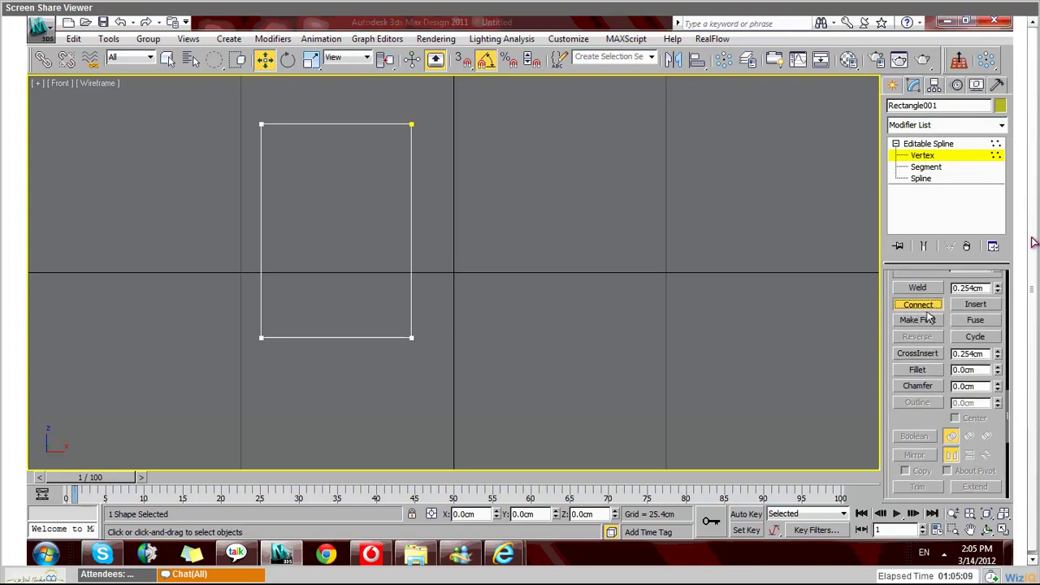
click(930, 306)
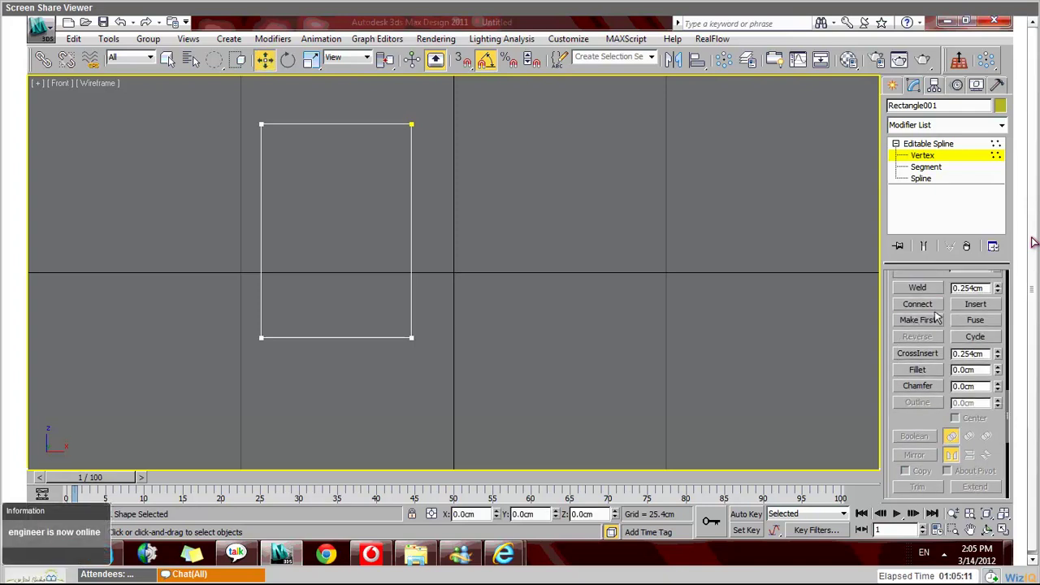
click(978, 306)
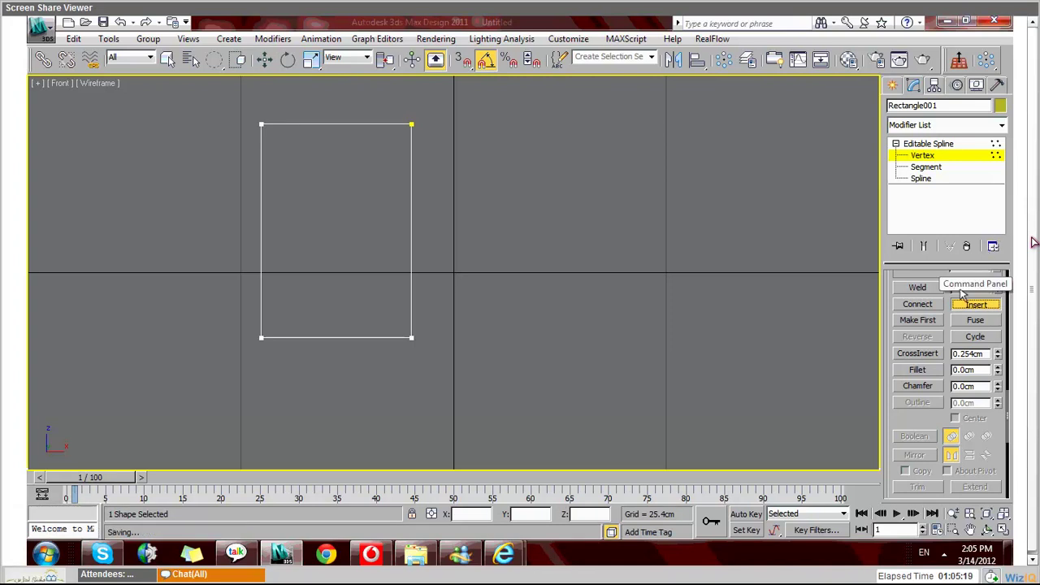
Step: Examine the vertex-level Selection and Geometry options for a way to add points to the rectangle
scroll(894, 282, up, 5)
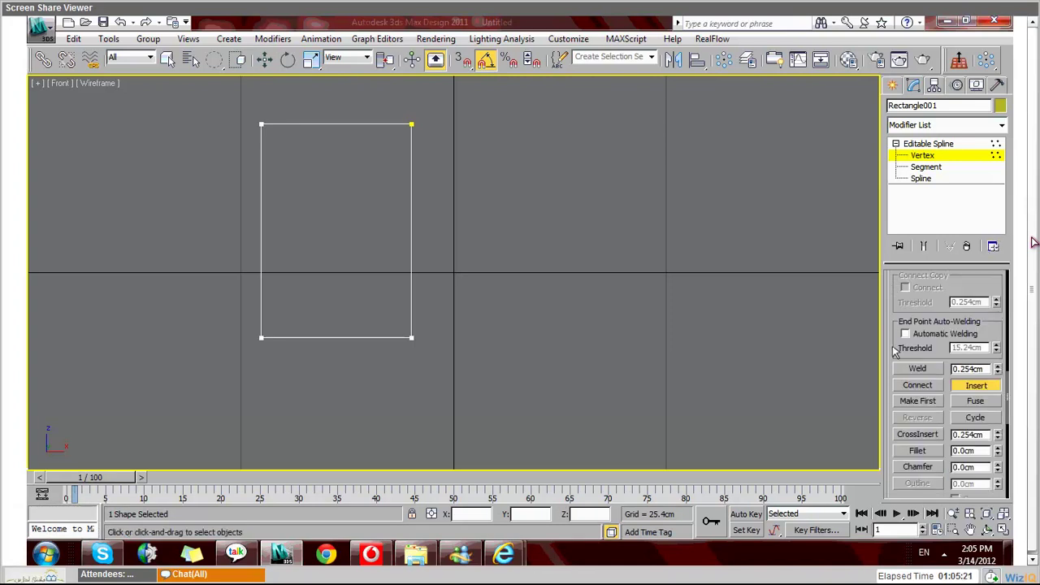
scroll(898, 373, up, 1)
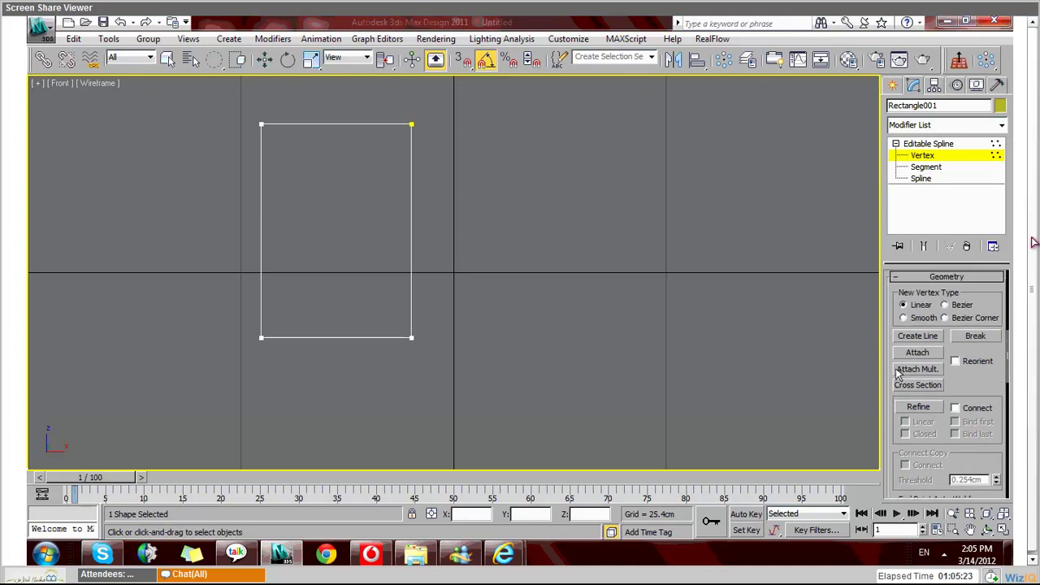
scroll(898, 389, down, 1)
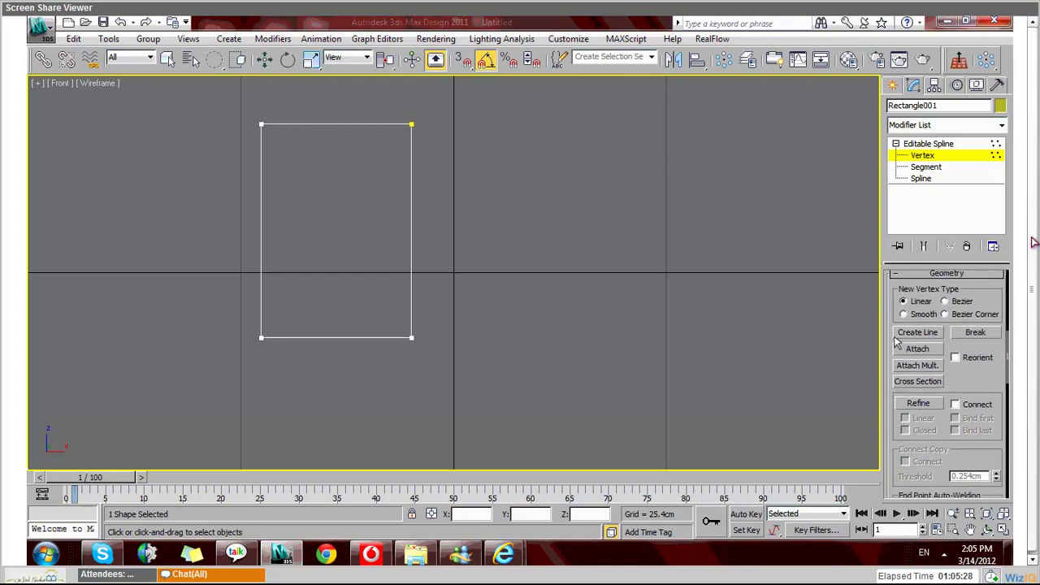
scroll(898, 358, up, 5)
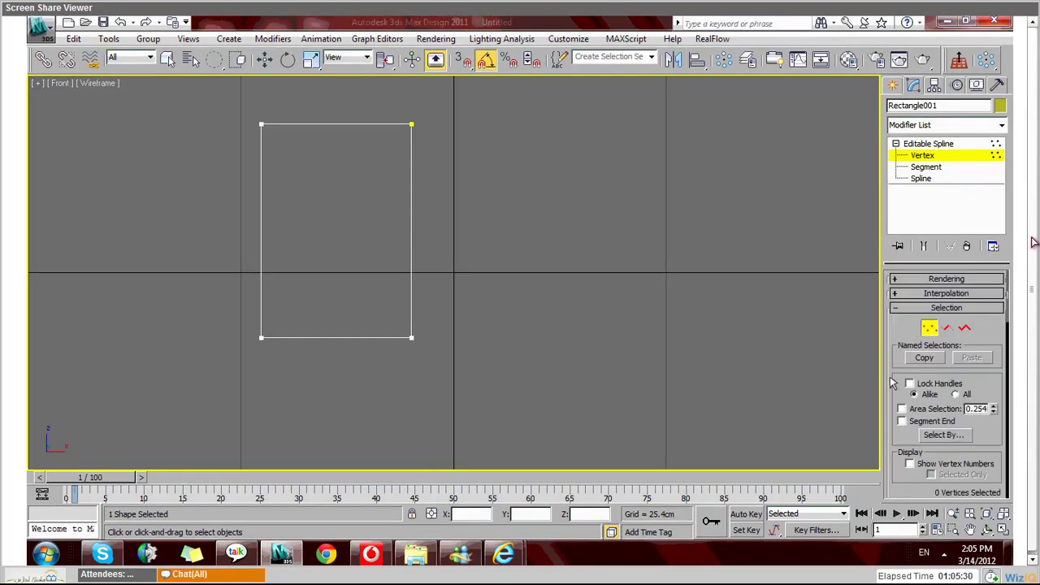
scroll(894, 447, down, 5)
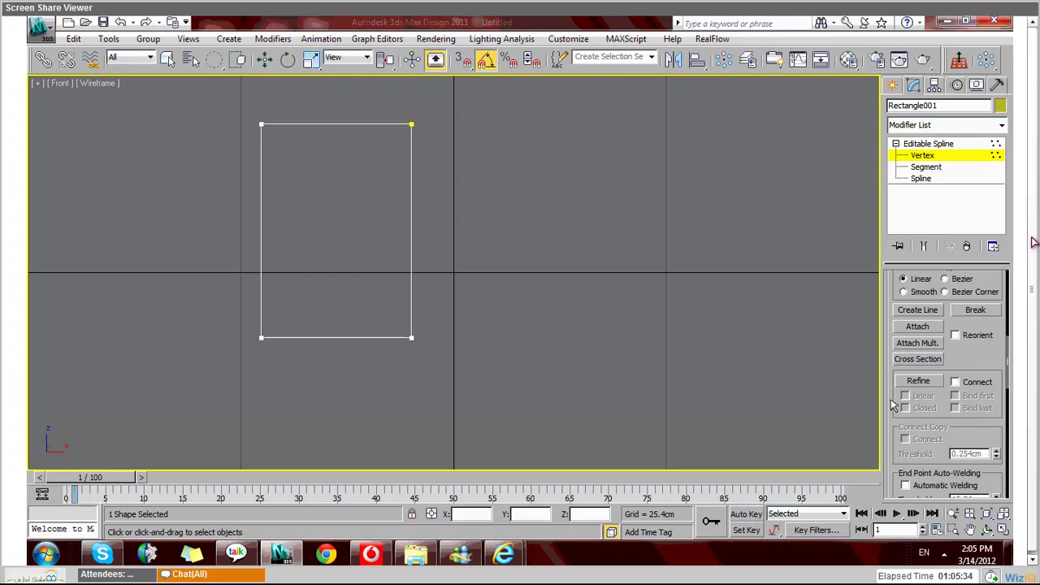
scroll(894, 407, down, 5)
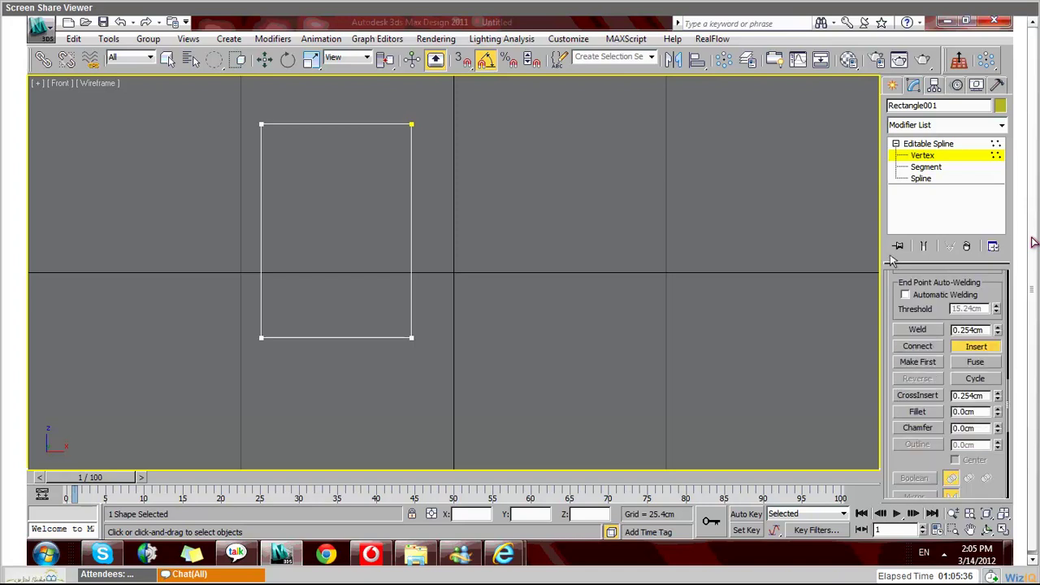
scroll(896, 268, down, 1)
click(992, 325)
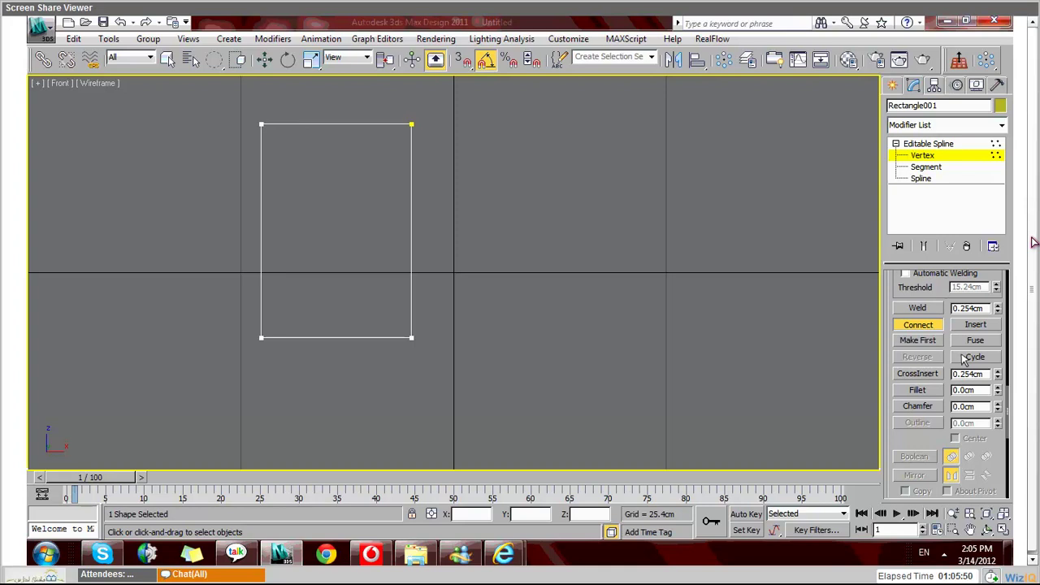
scroll(894, 382, down, 5)
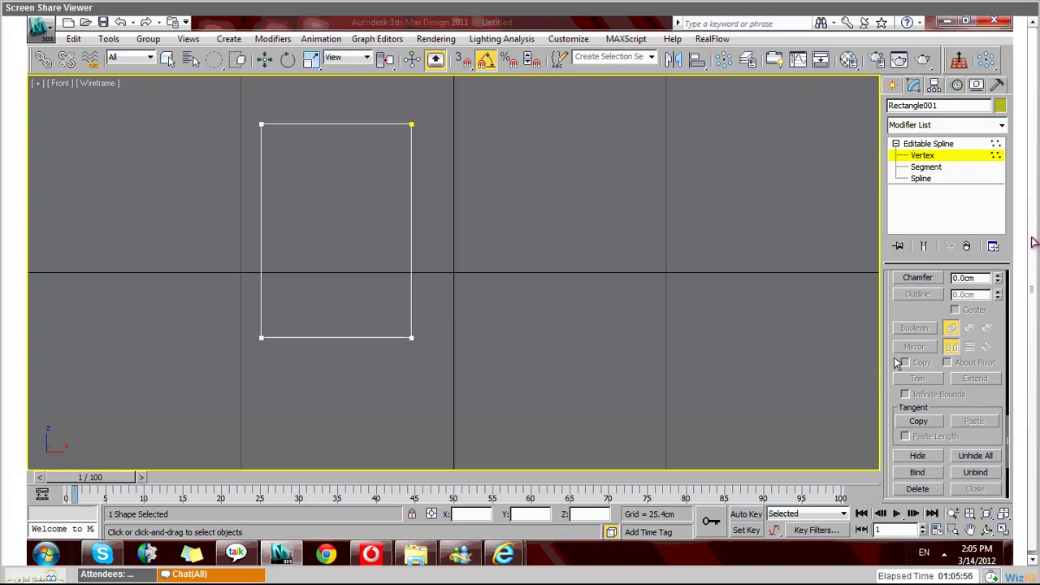
scroll(898, 363, down, 2)
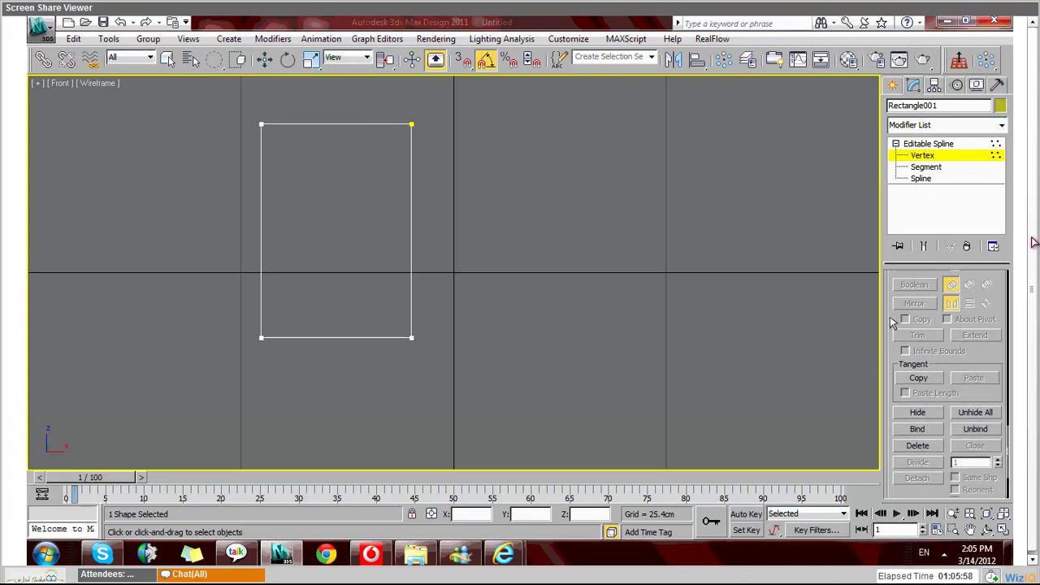
scroll(894, 323, up, 4)
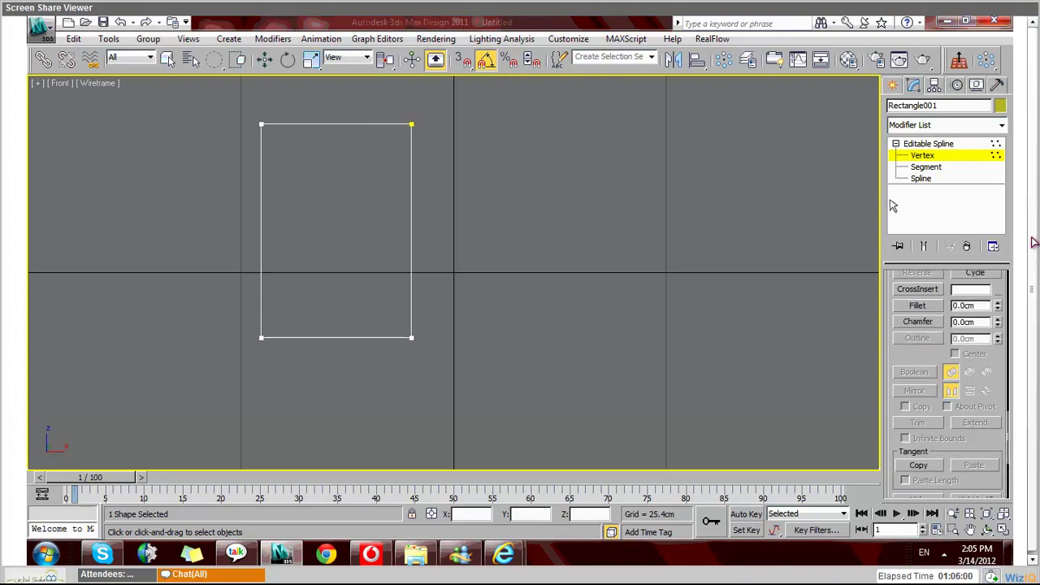
scroll(894, 334, up, 15)
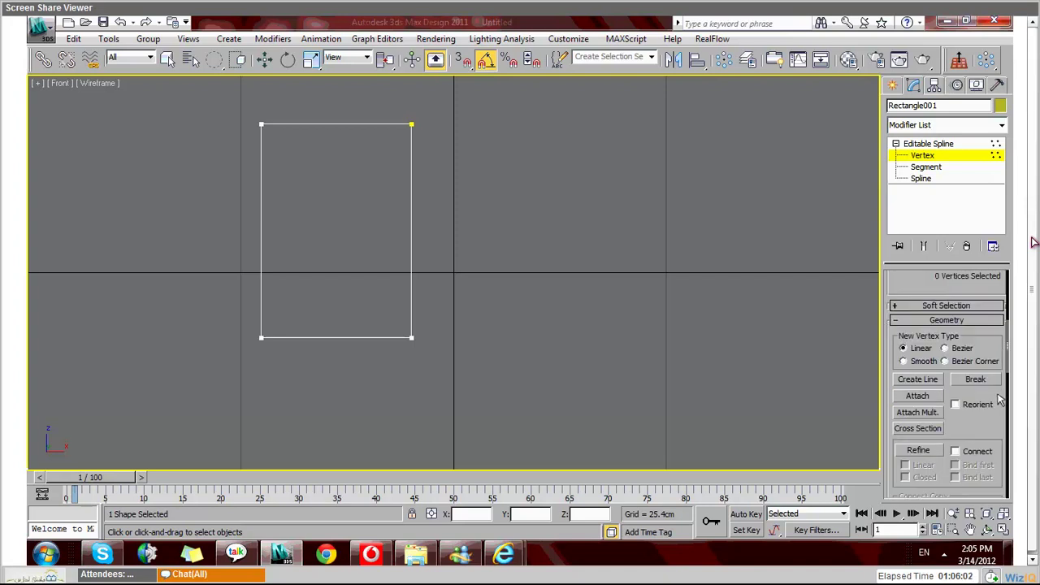
scroll(900, 455, down, 6)
click(898, 451)
scroll(898, 349, down, 3)
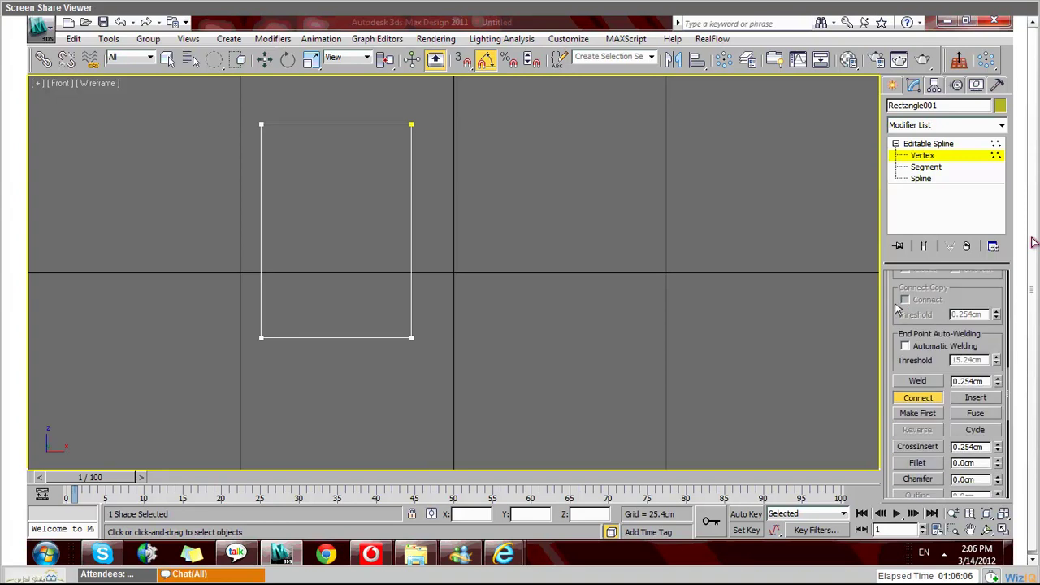
scroll(899, 269, down, 2)
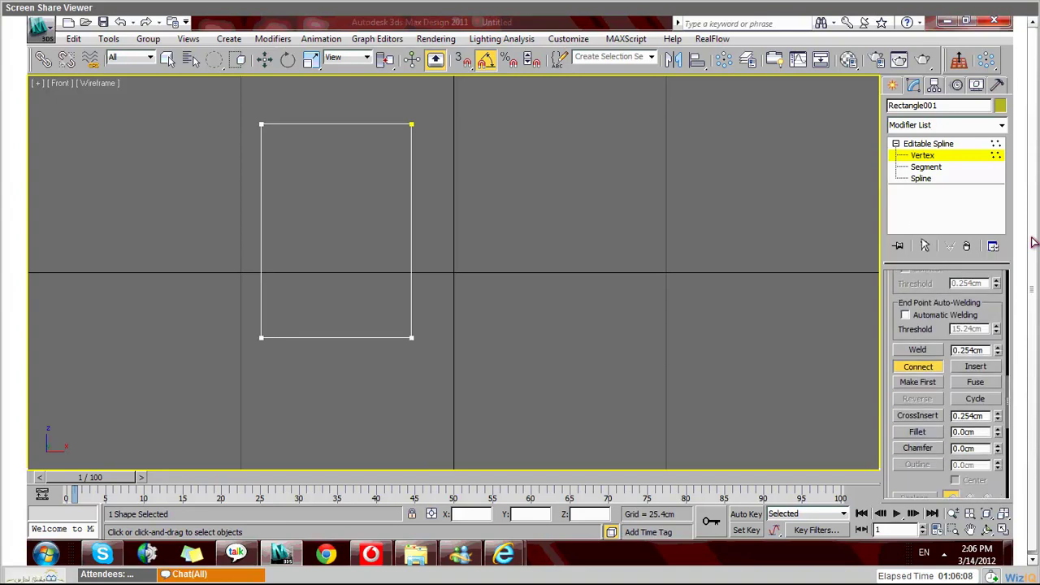
Step: At Segment level, insert three vertices along the rectangle's top edge, placing the middle one slightly lower to form a shallow V neckline
click(926, 166)
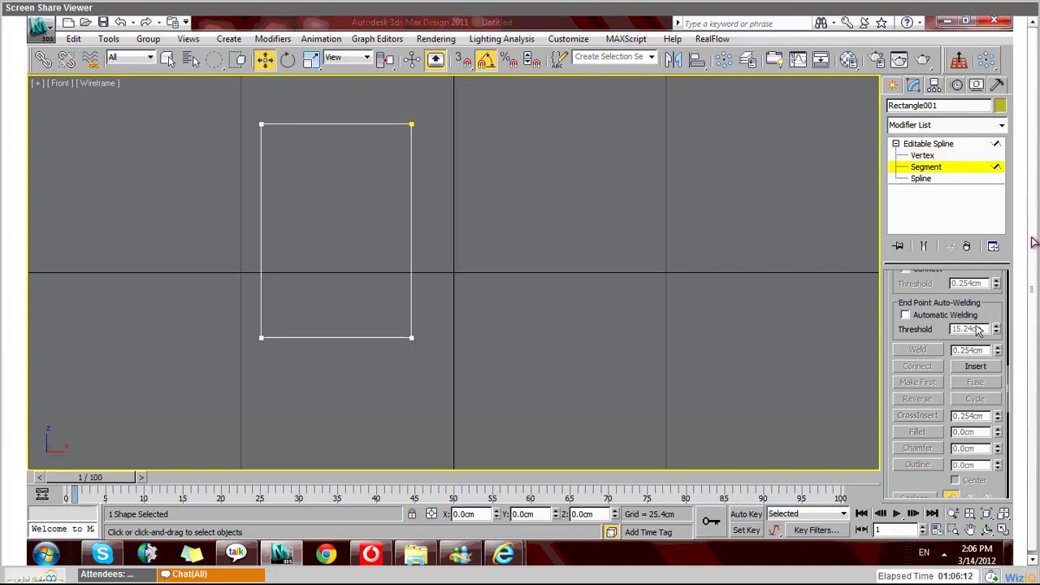
click(976, 366)
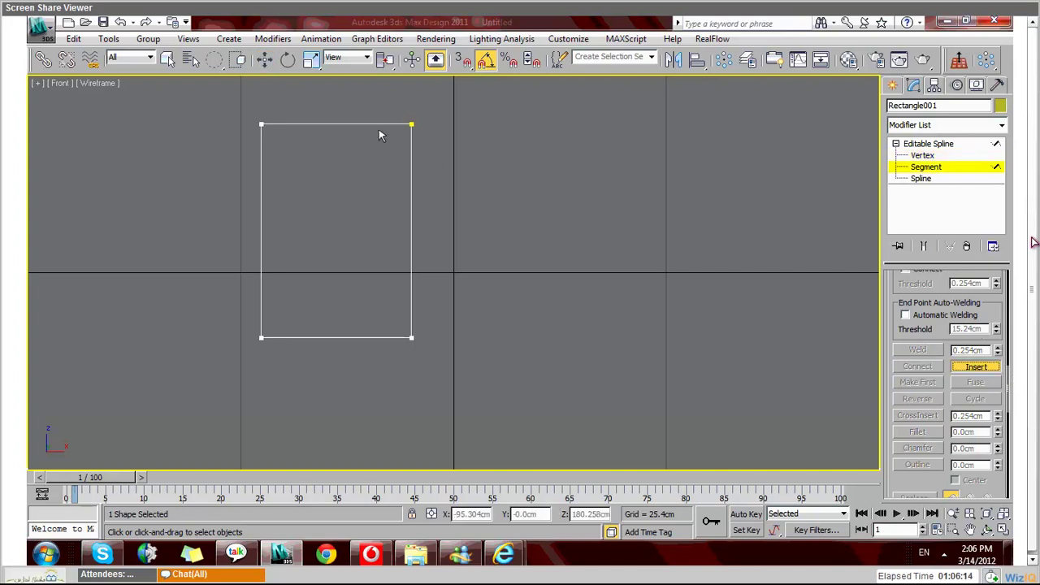
click(342, 126)
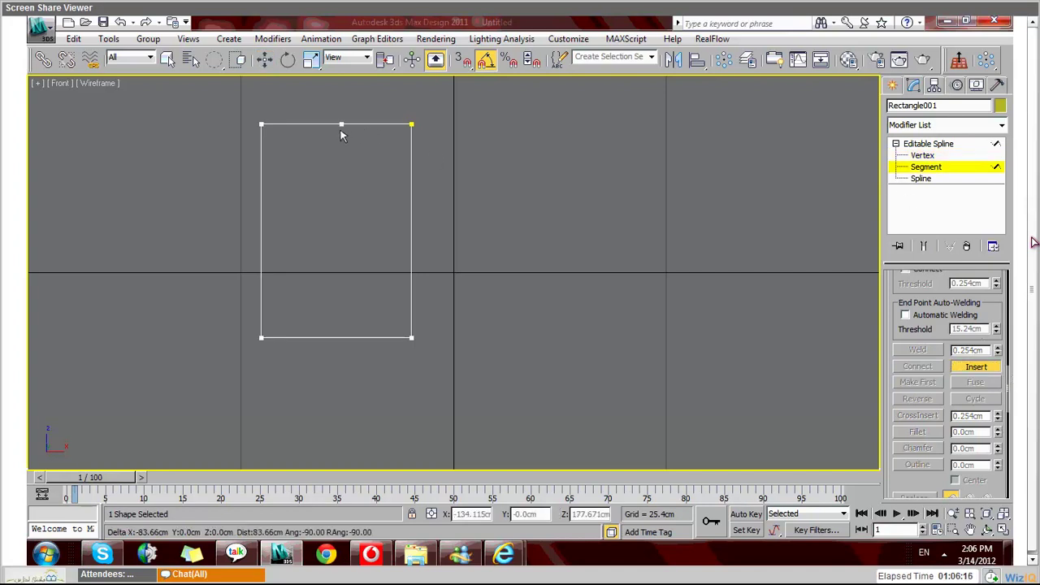
click(370, 136)
right_click(336, 172)
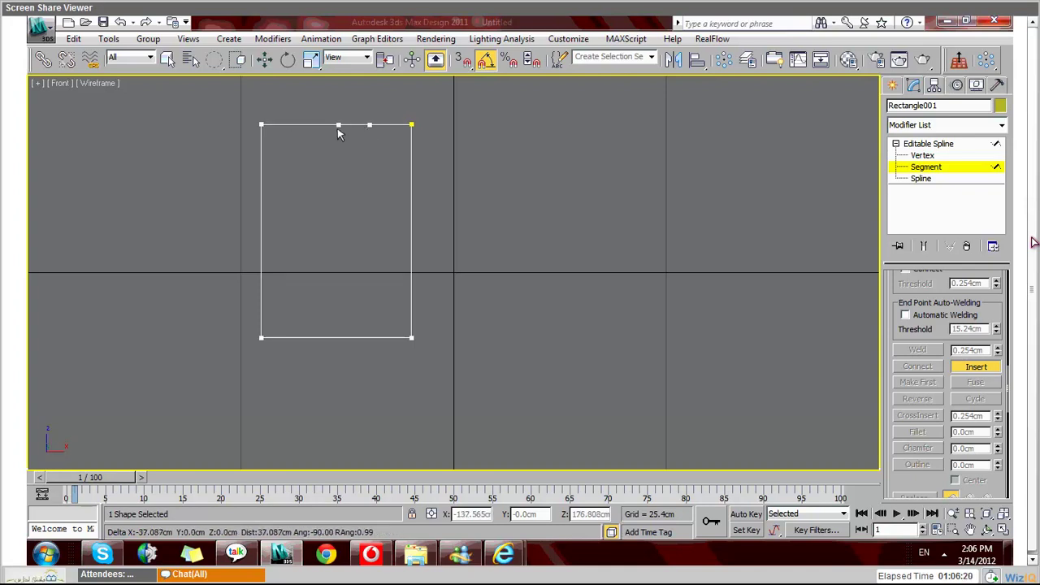
click(307, 130)
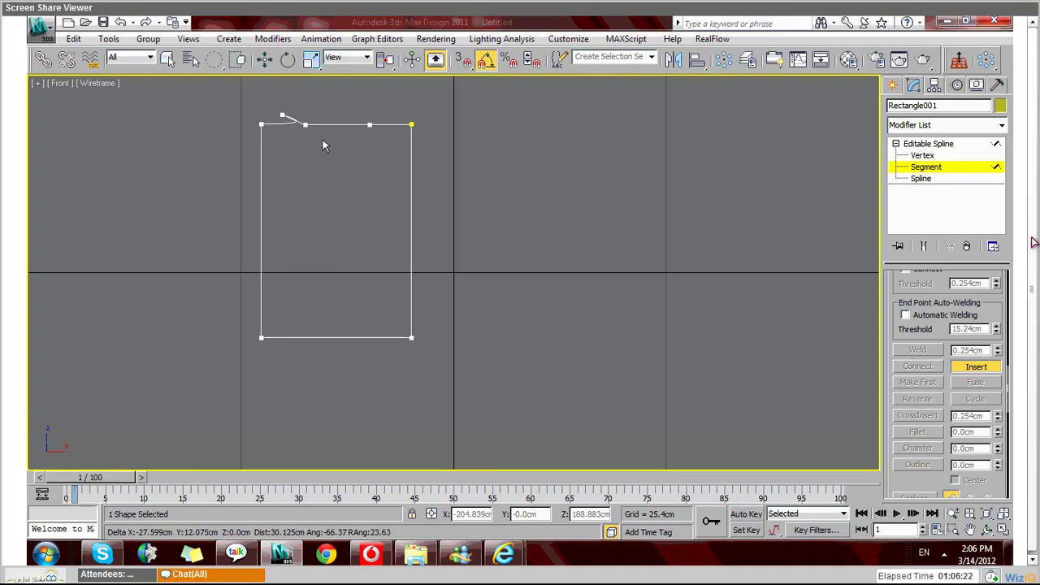
right_click(277, 130)
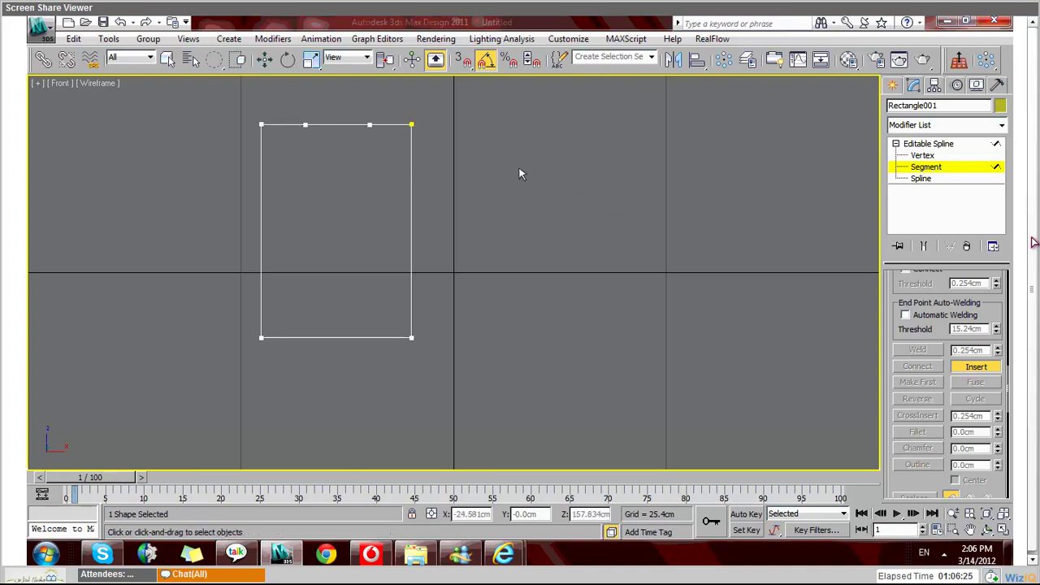
click(338, 130)
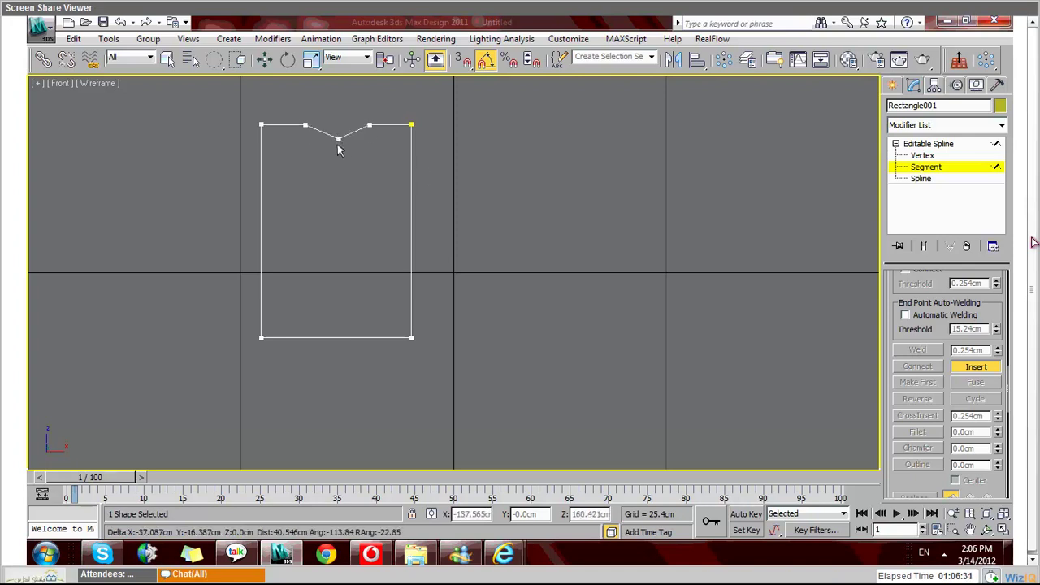
right_click(339, 150)
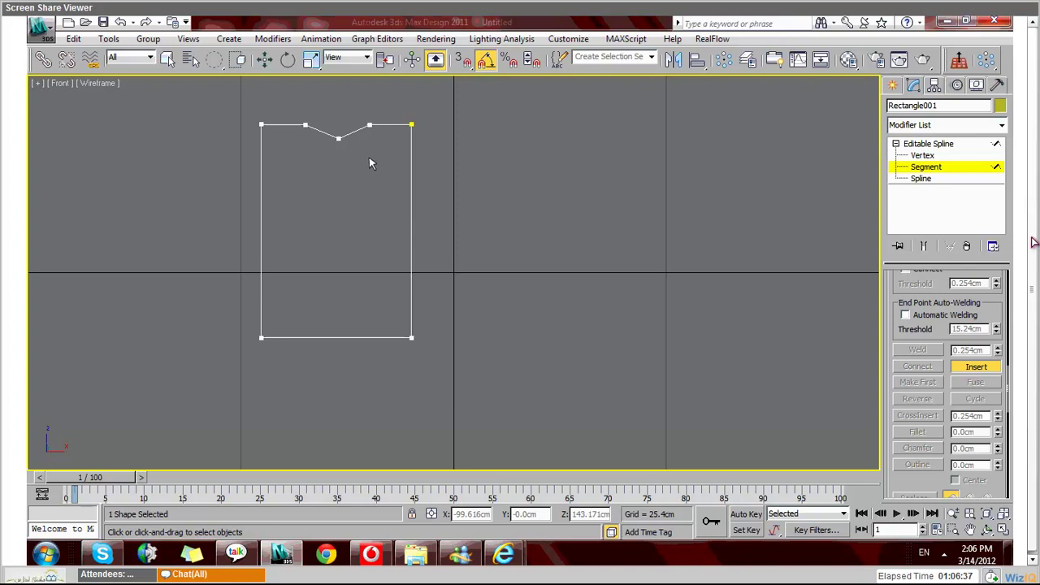
click(413, 179)
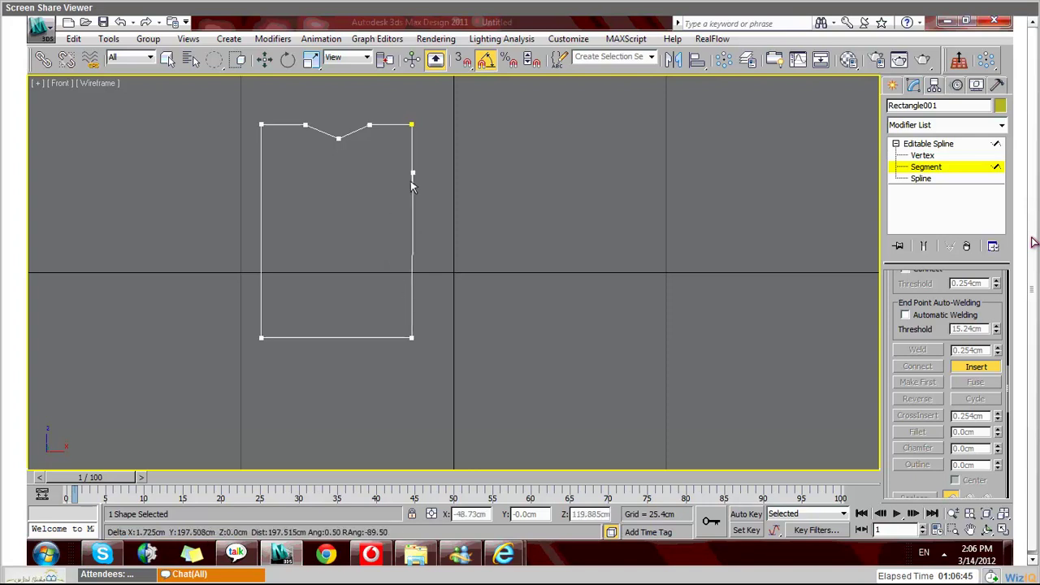
right_click(411, 179)
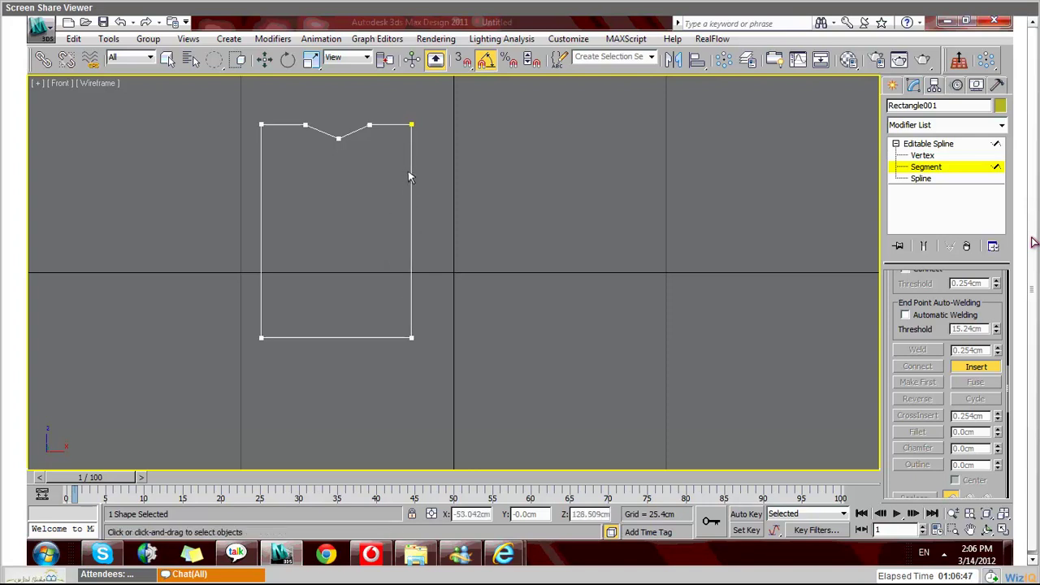
click(409, 176)
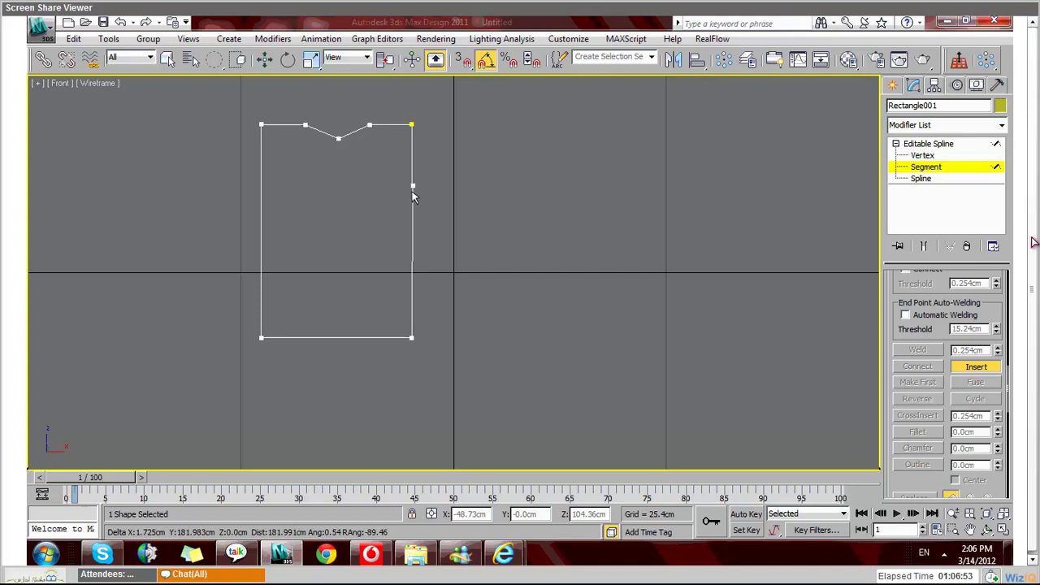
Step: At Vertex level, insert a vertex about 28 cm outward from the right edge and a matching one on the left to form curved armholes
key(1)
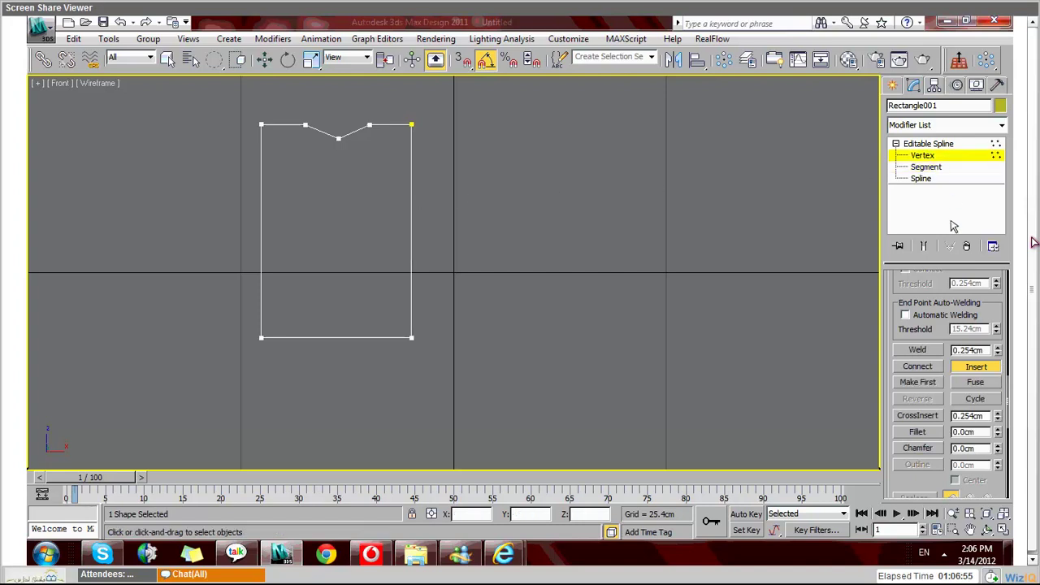
click(412, 171)
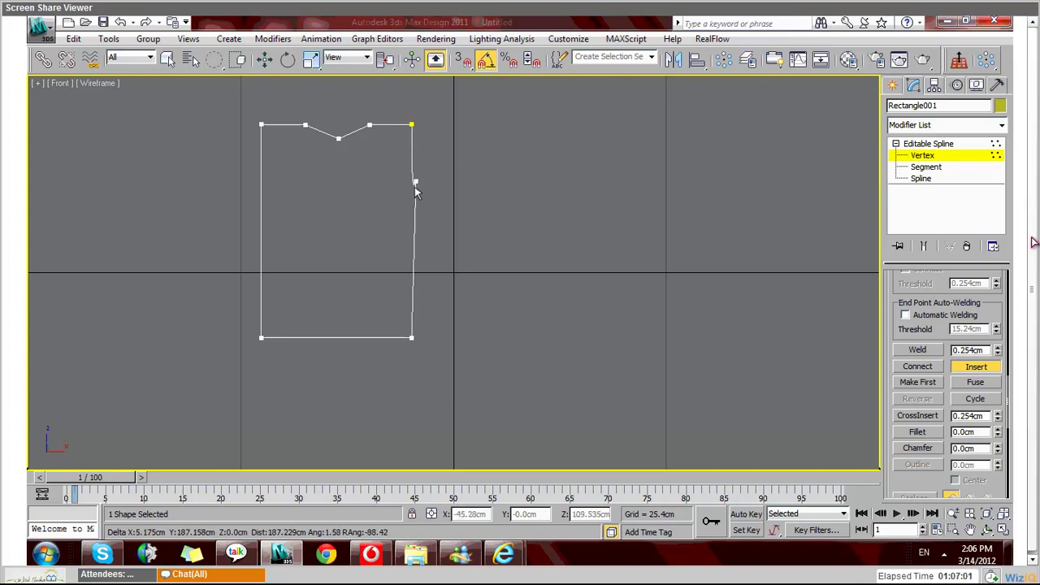
click(434, 187)
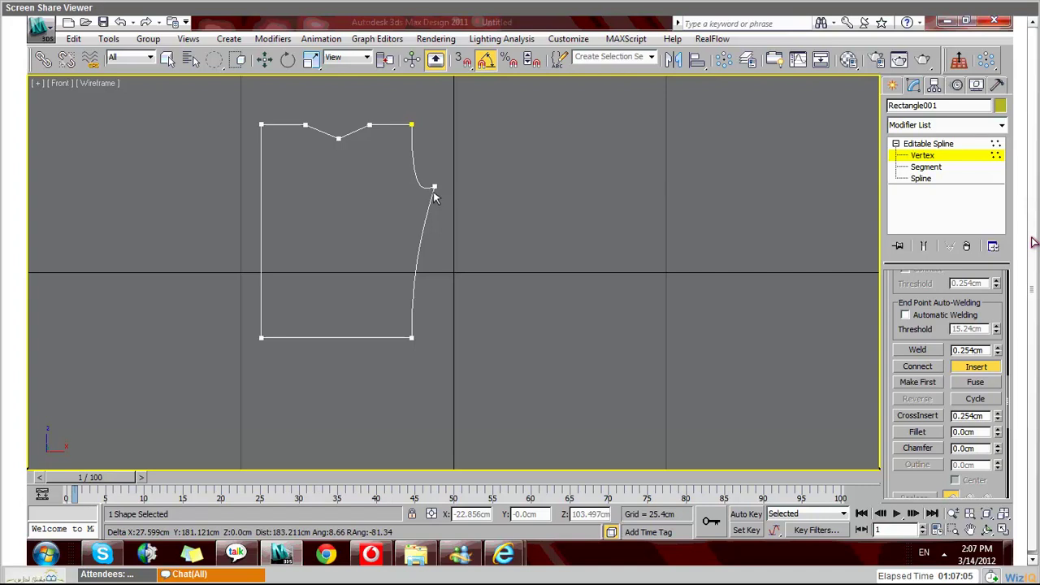
right_click(434, 195)
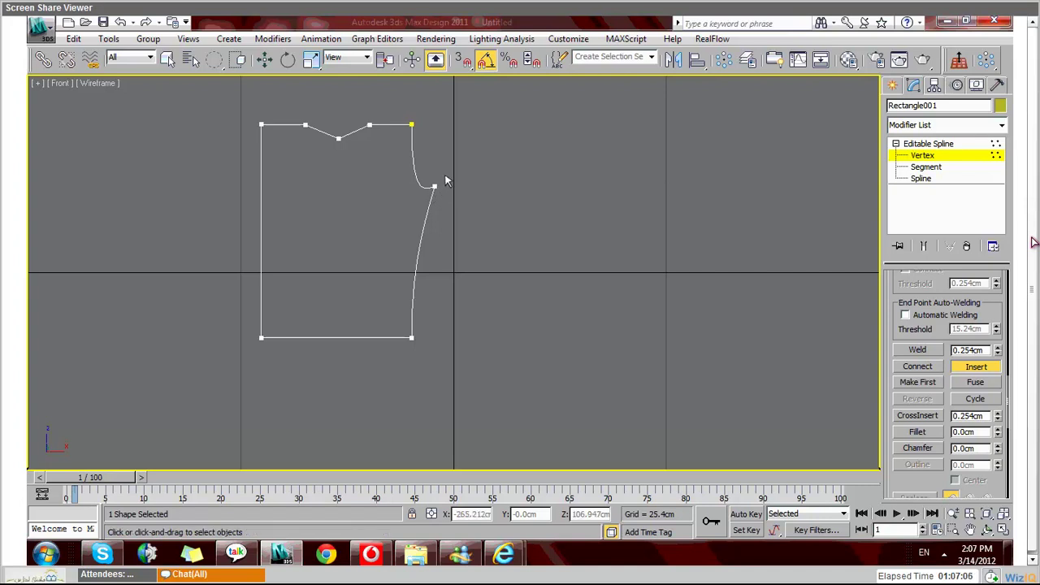
click(260, 195)
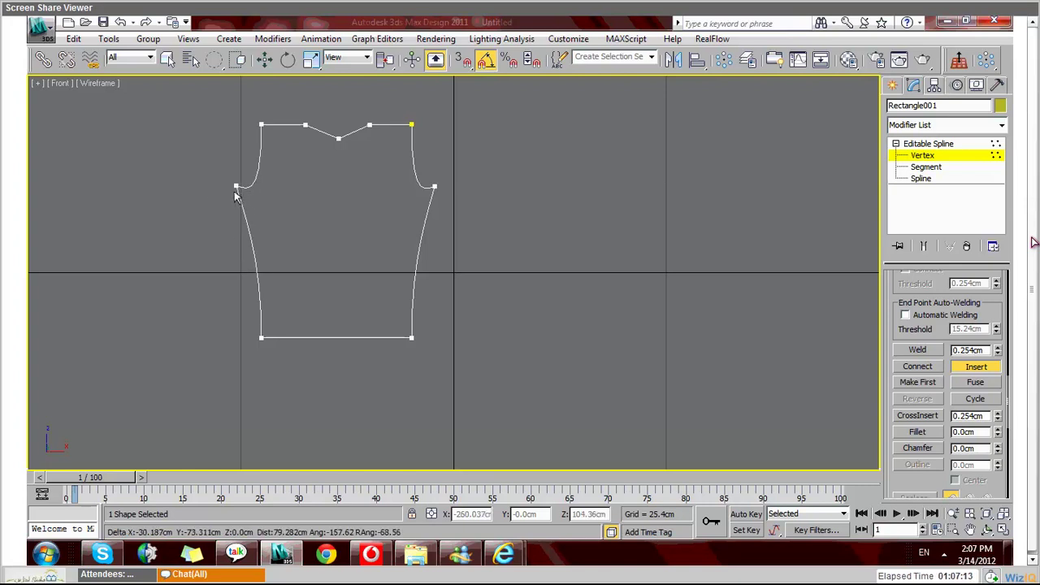
click(239, 193)
right_click(201, 195)
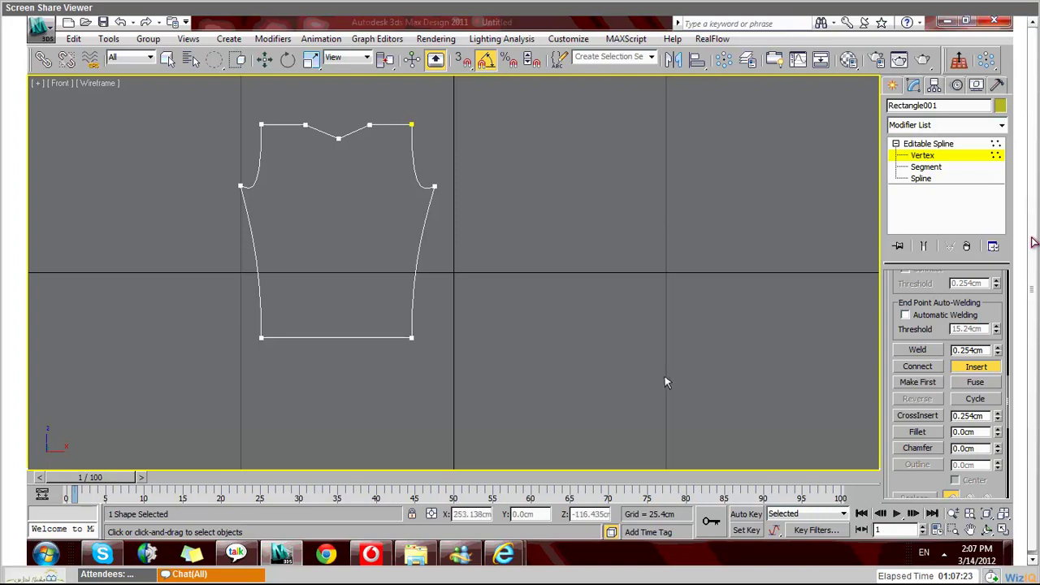
Step: Move both bottom corner vertices outward along X until they sit nearly below the armhole points
key(w)
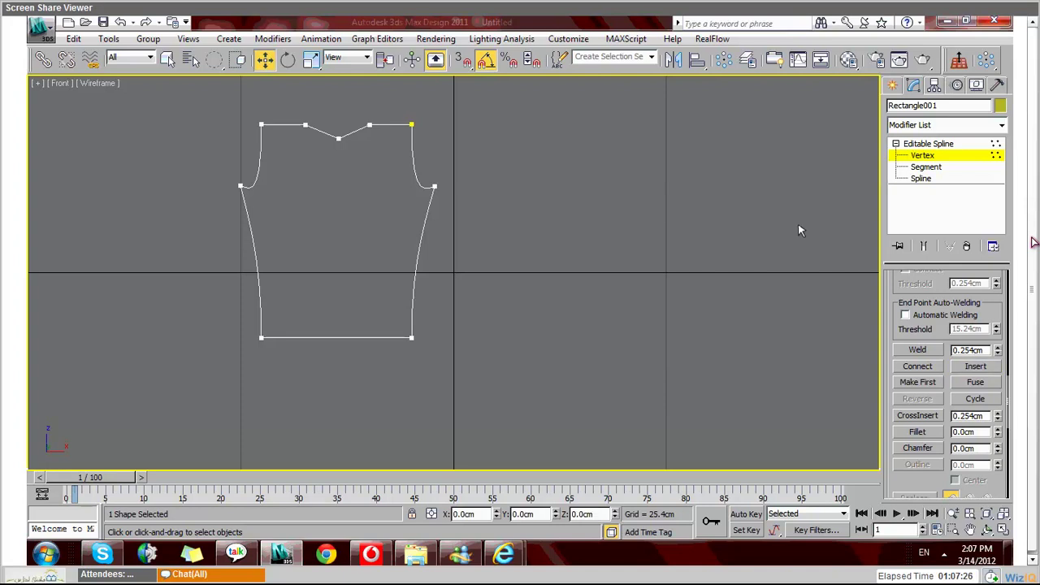
drag(422, 350, 325, 342)
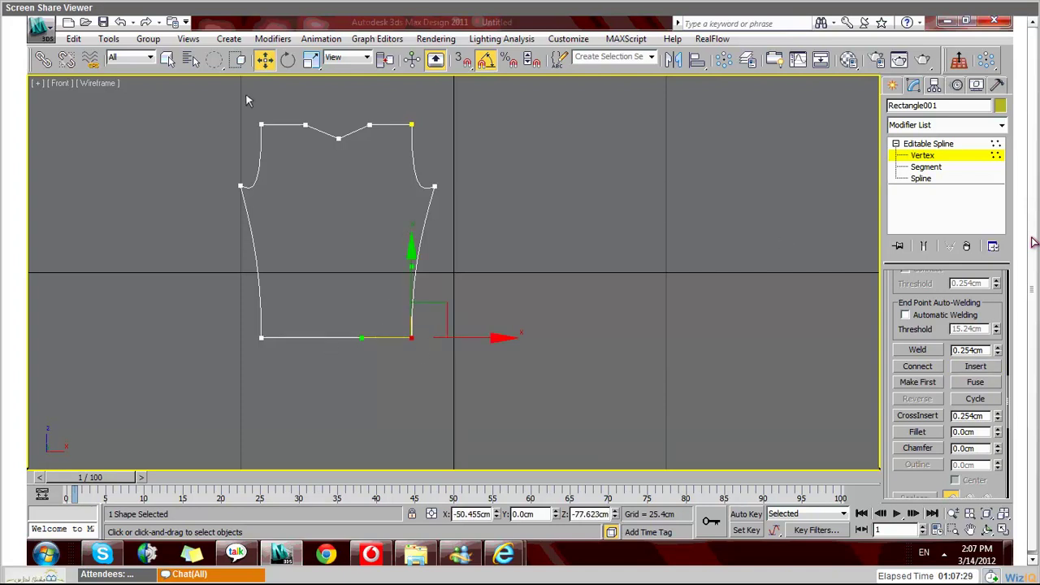
drag(494, 344, 513, 347)
click(262, 338)
drag(354, 346, 339, 351)
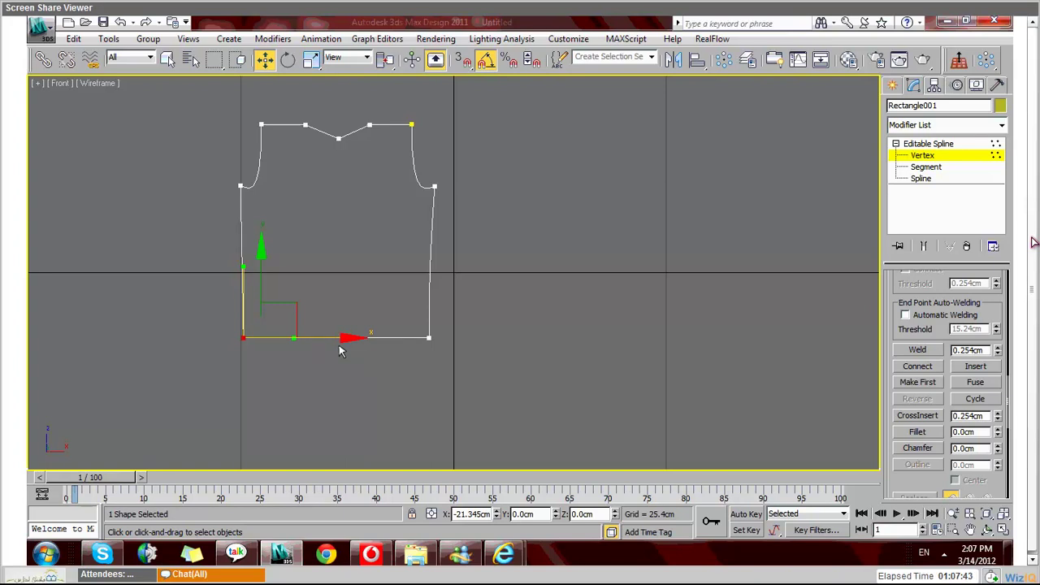
Step: Turn the V neckline into a round one by smoothing its middle vertex and lowering it slightly
click(339, 138)
drag(338, 138, 363, 151)
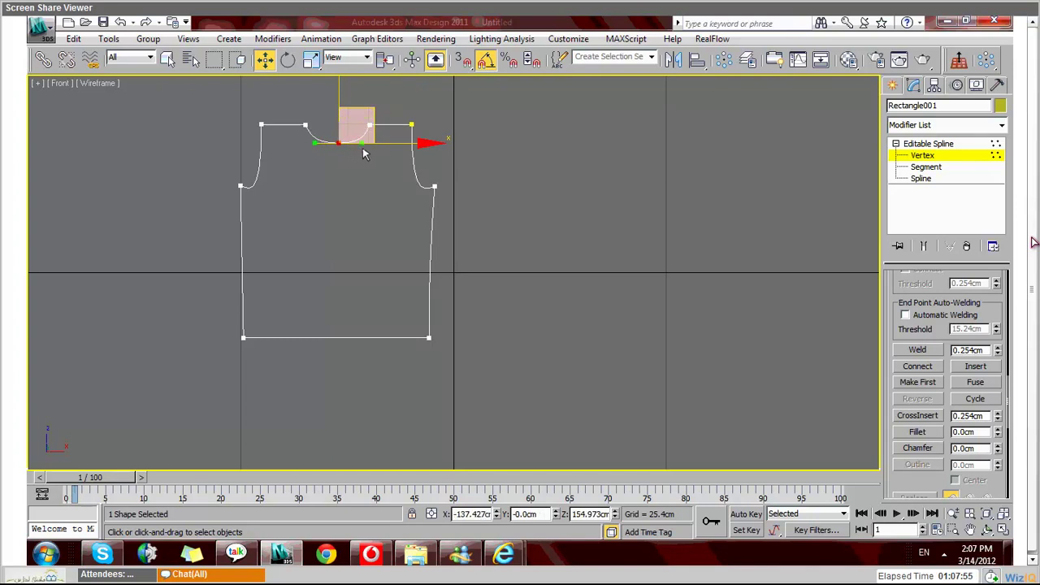
click(508, 172)
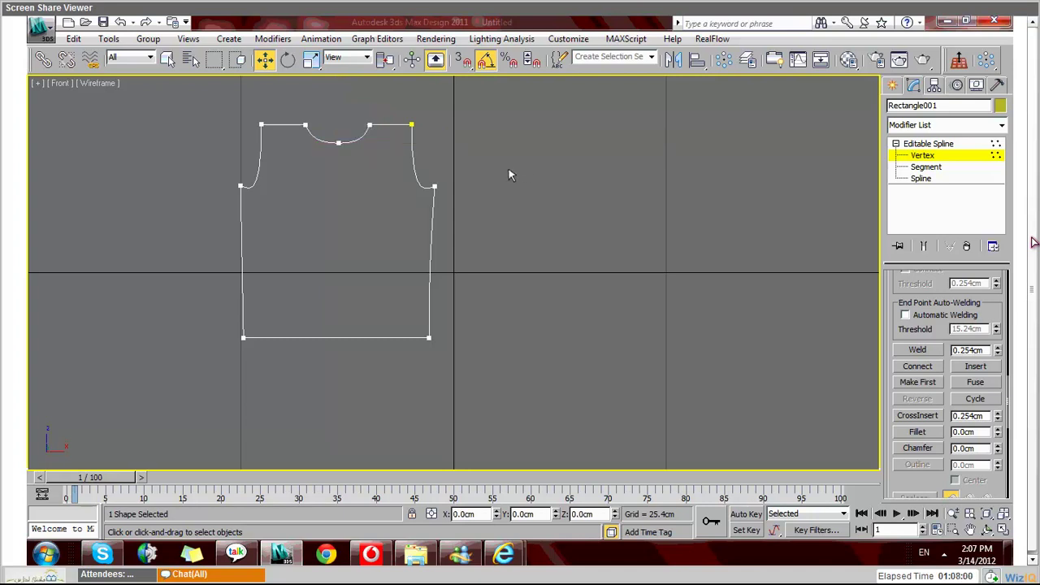
Step: Nudge both bottom corner vertices slightly farther outward to straighten the panel's side edges
click(430, 337)
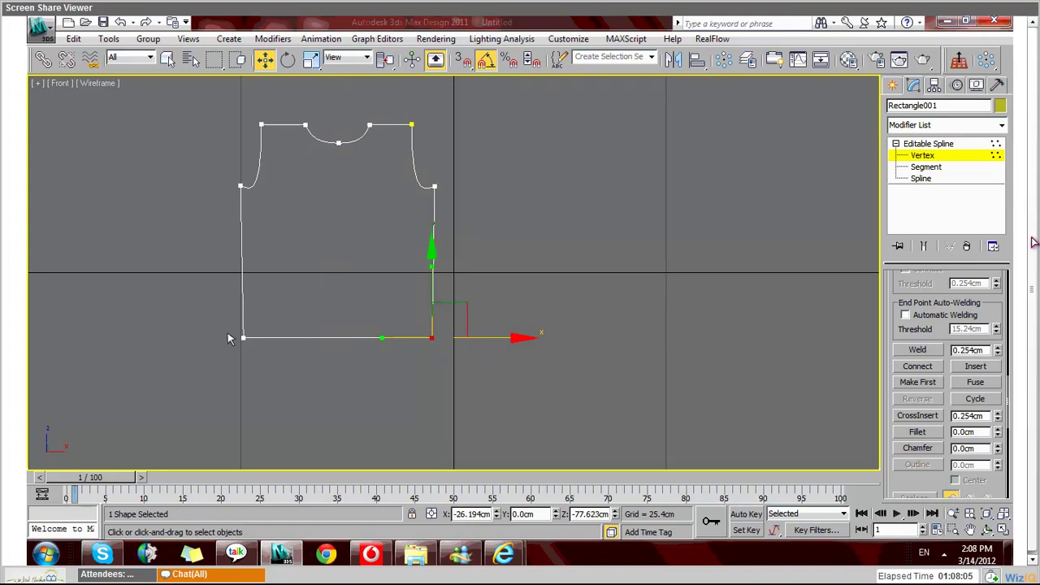
drag(233, 330, 254, 357)
drag(330, 352, 335, 350)
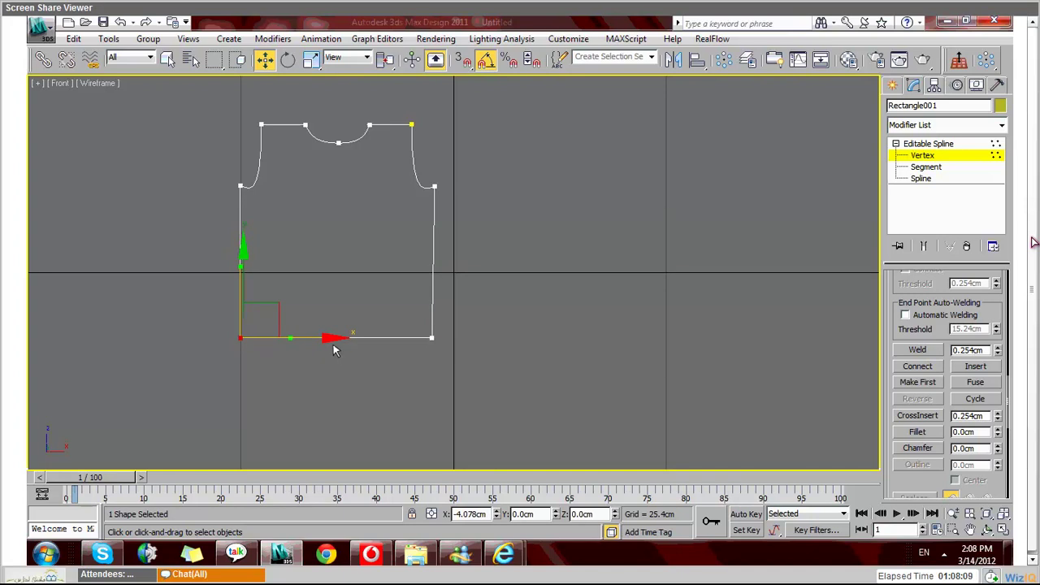
click(589, 135)
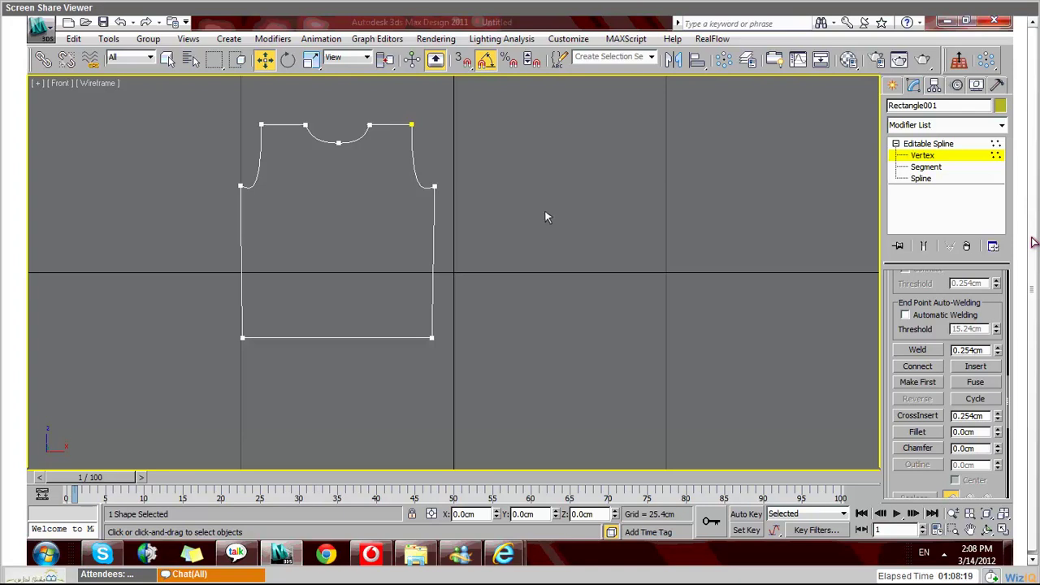
Step: Leave Vertex level and clone the panel as one copy named Rectangle002, placed beside the original along X
key(1)
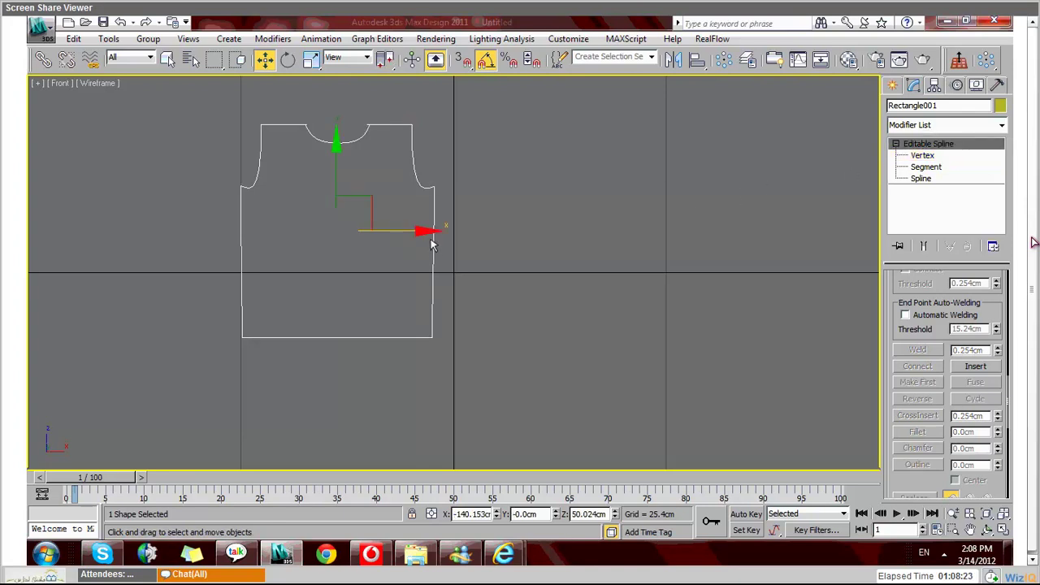
shift+drag(431, 245, 512, 246)
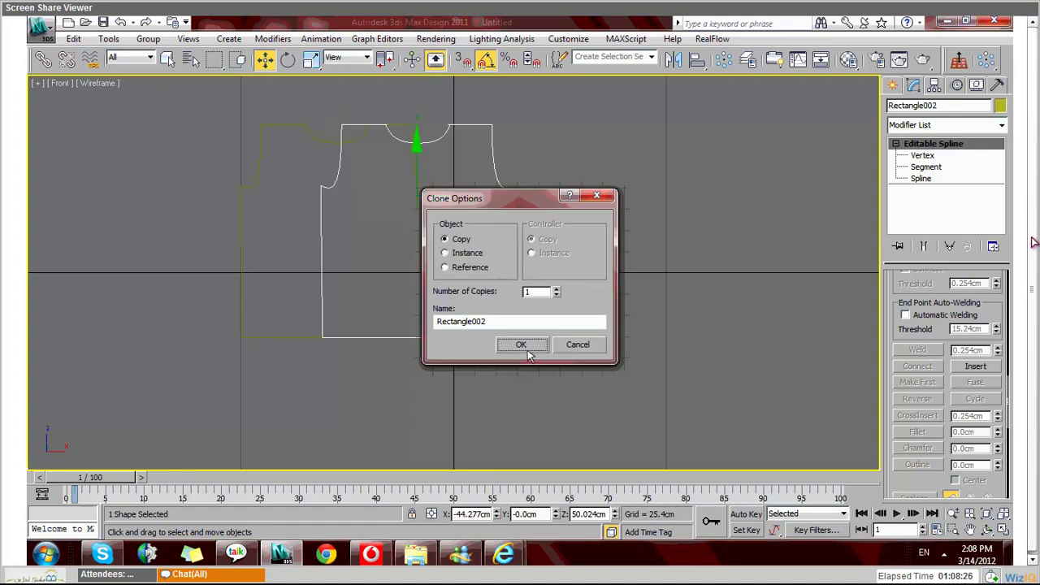
click(527, 349)
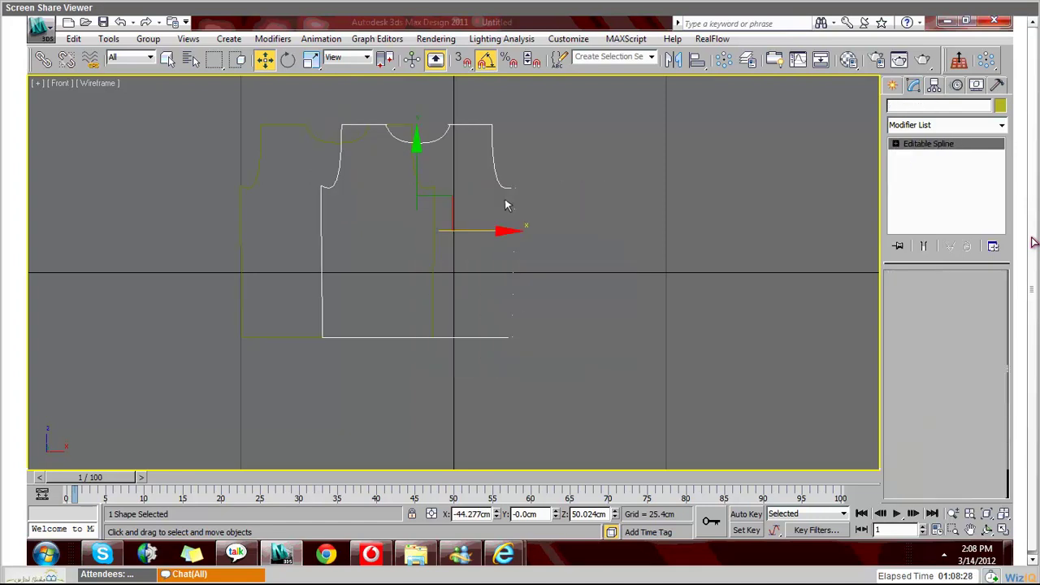
drag(507, 231, 658, 235)
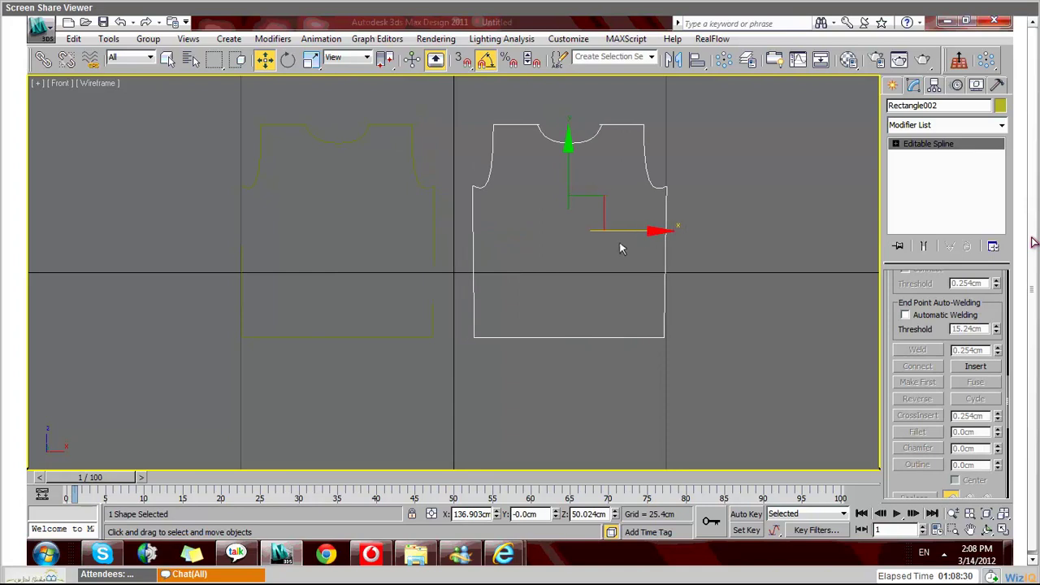
click(577, 263)
Step: Set the object colour of both garment panels to dark red and deselect them
click(430, 222)
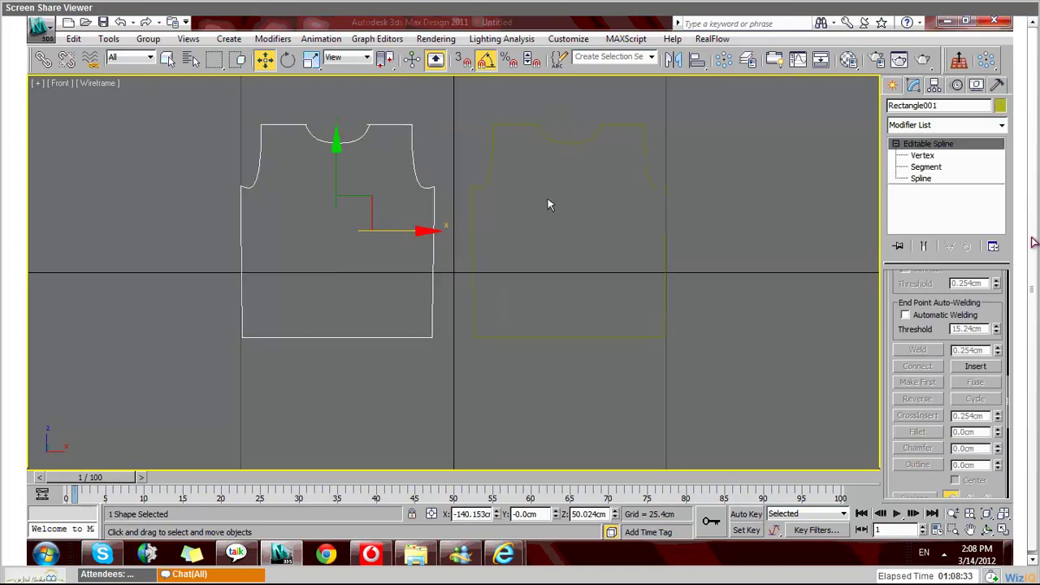
click(1001, 106)
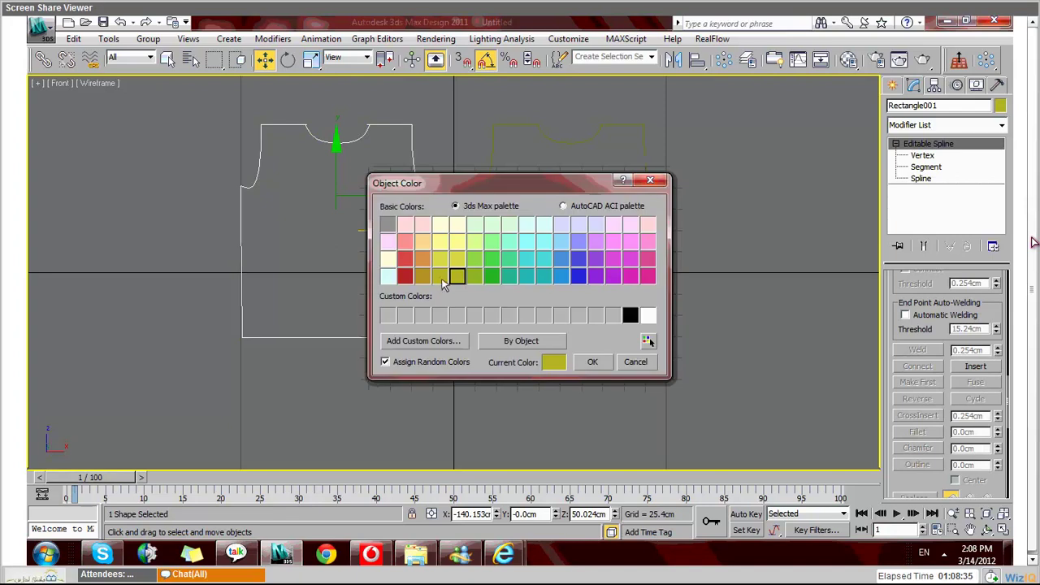
click(406, 278)
click(632, 207)
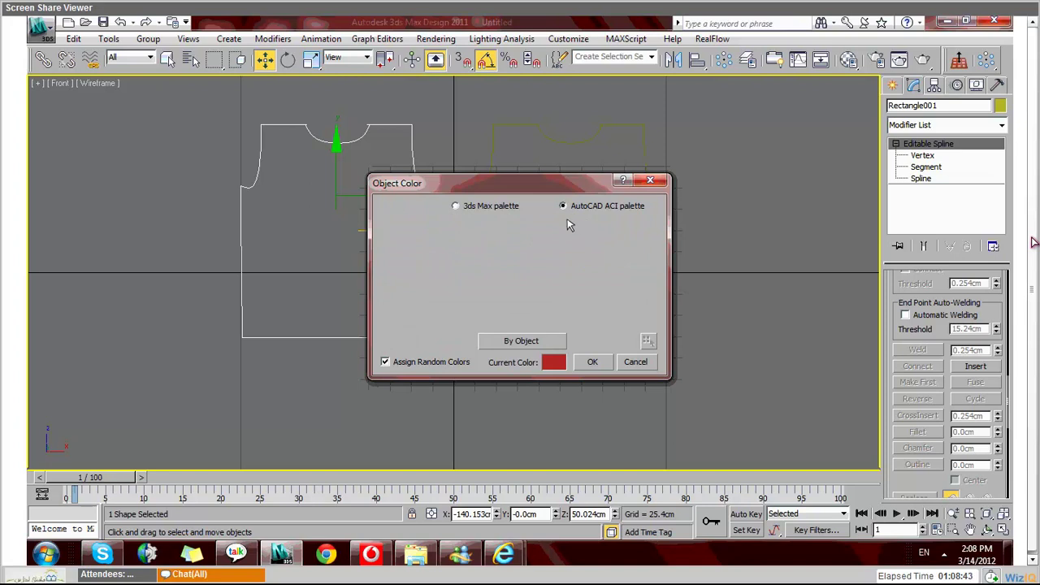
click(593, 362)
click(665, 317)
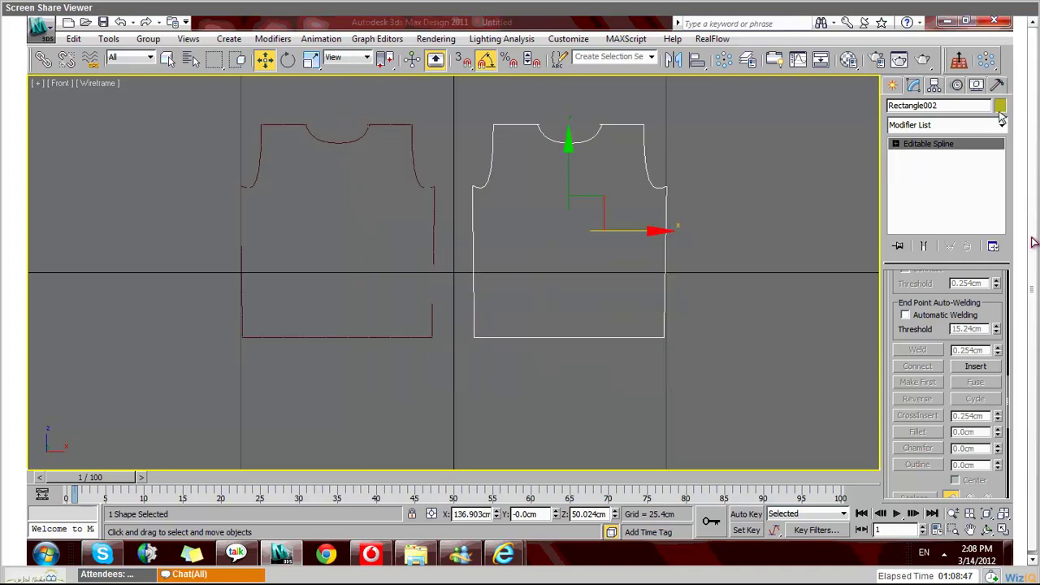
click(1001, 106)
click(385, 220)
click(593, 363)
click(59, 219)
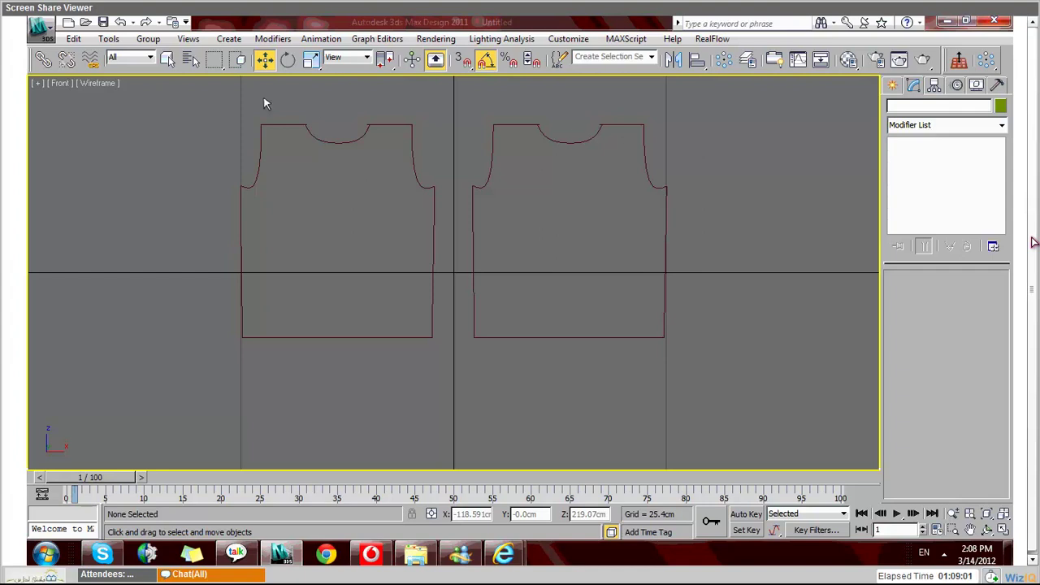
Step: Draw a standard box over the left panel in the Front view, about 282 cm long, 209 cm wide and 28 cm high
click(893, 85)
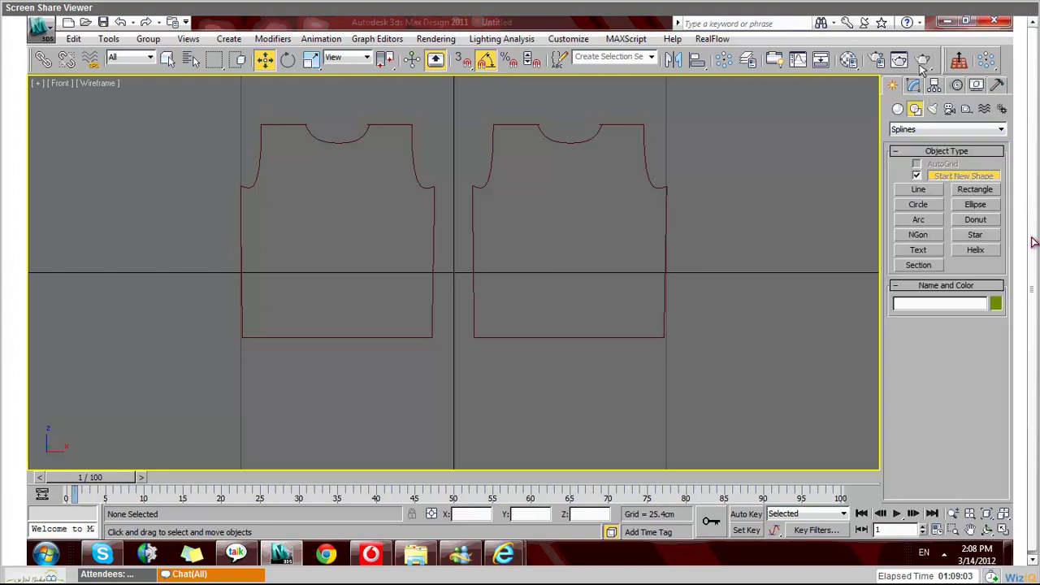
click(897, 108)
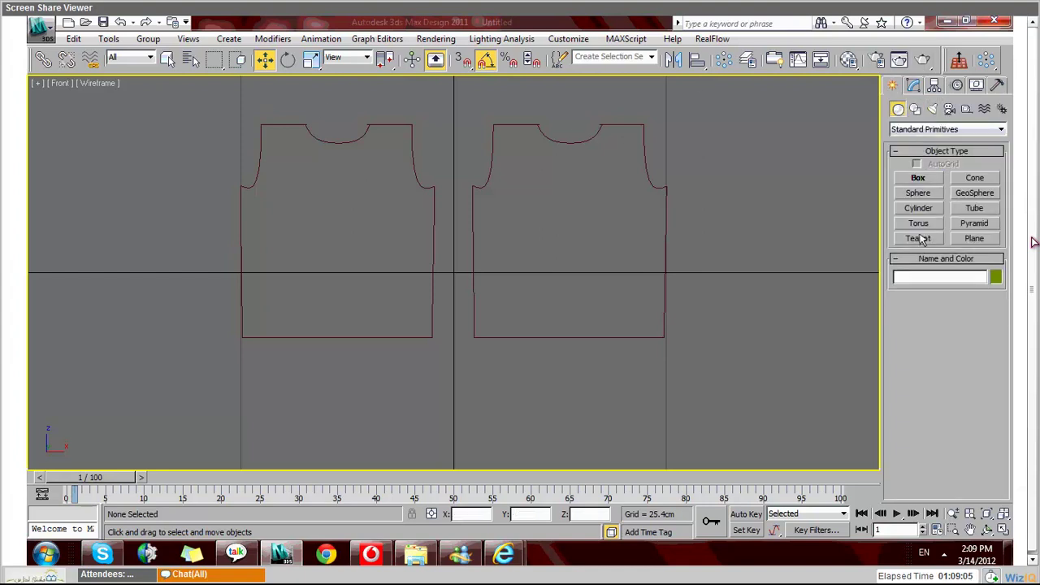
click(919, 177)
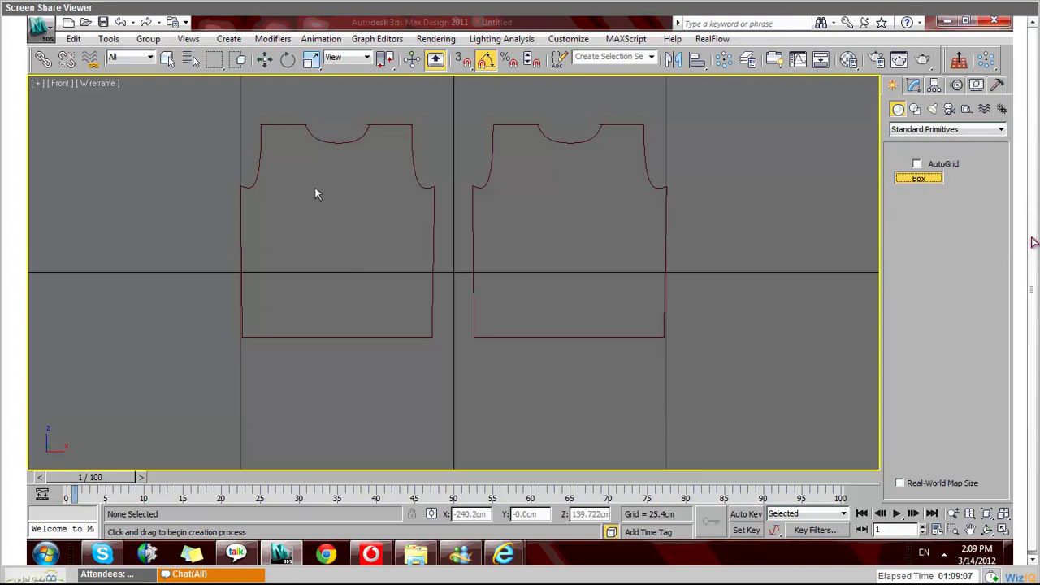
drag(252, 128, 421, 371)
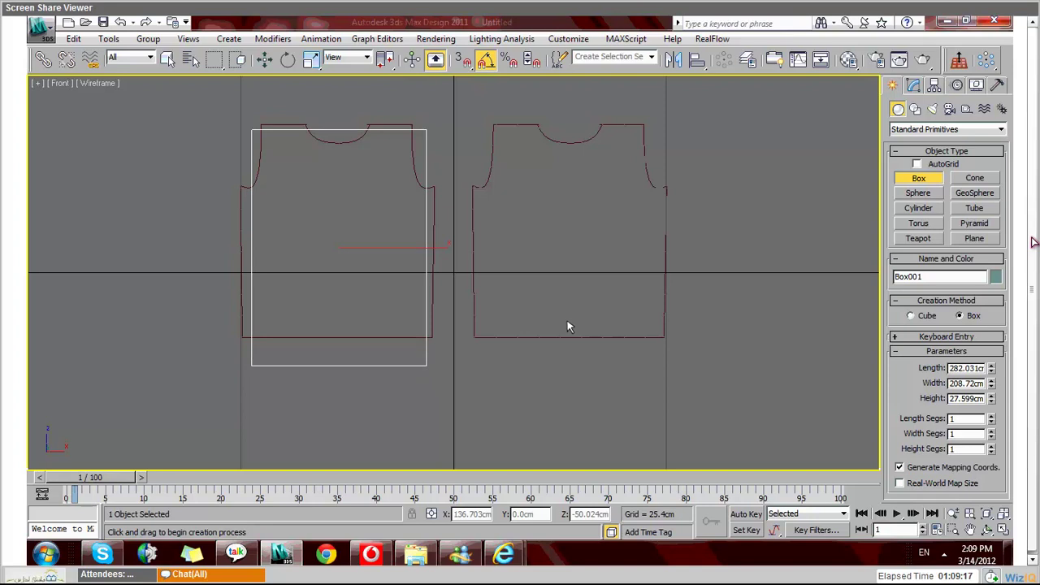
Step: Show all four viewports and move the box about 15.6 cm in negative Y, in front of the panel
key(alt+w)
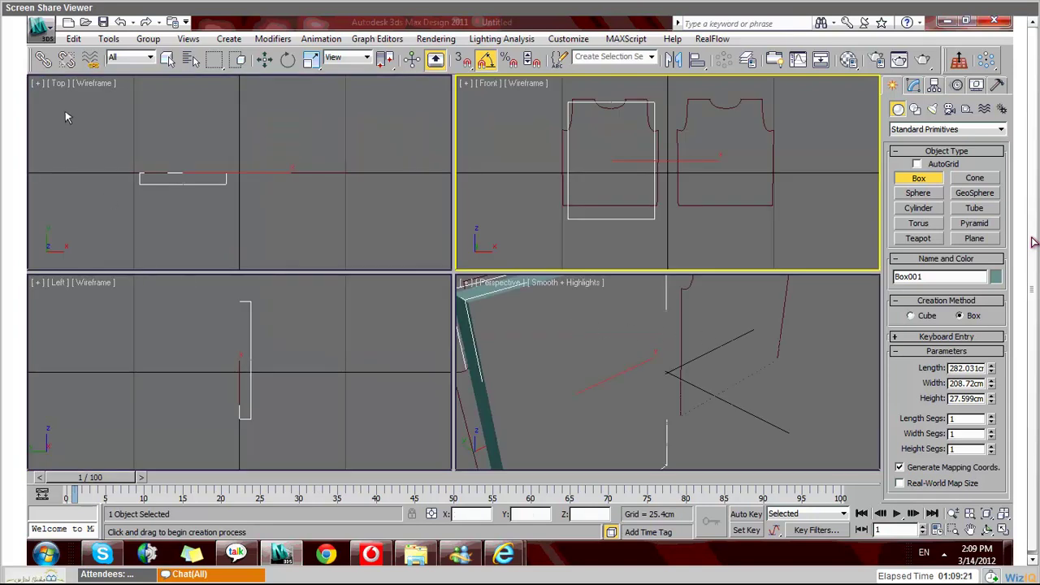
click(264, 62)
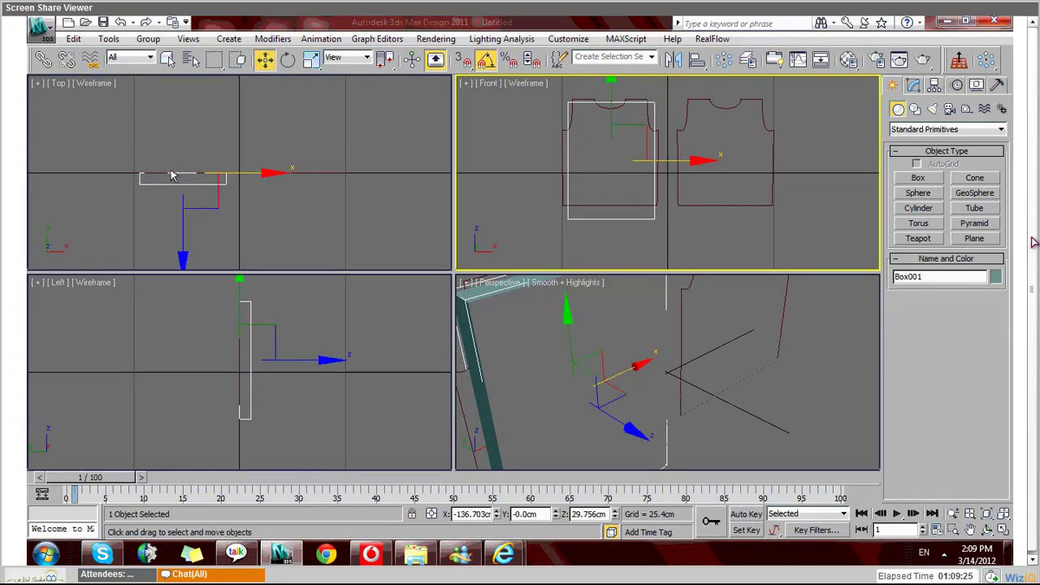
drag(170, 176, 174, 195)
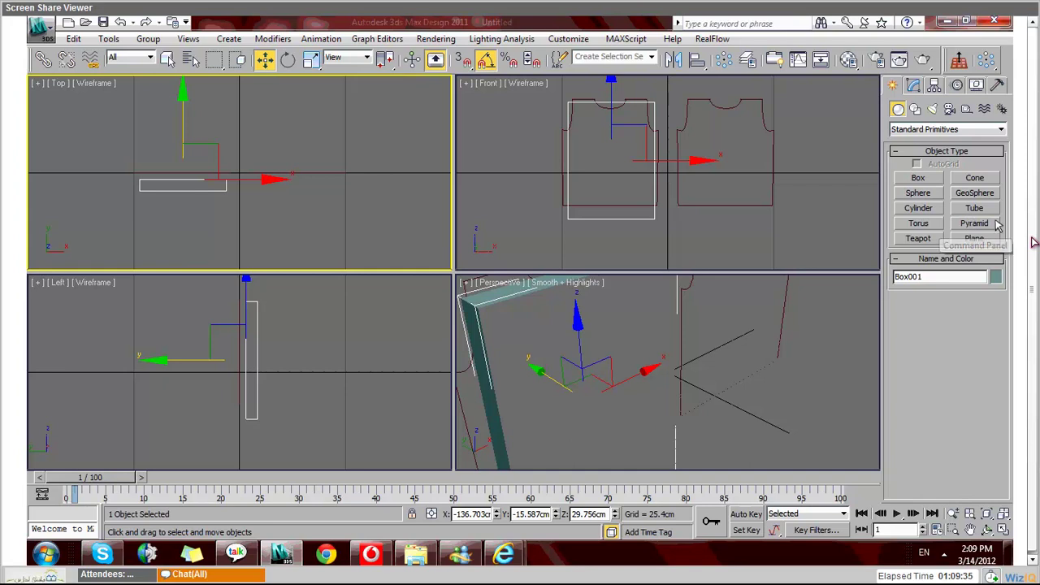
Step: Display edged faces in the Perspective view and set the box's length and width segments to 3 each
click(914, 85)
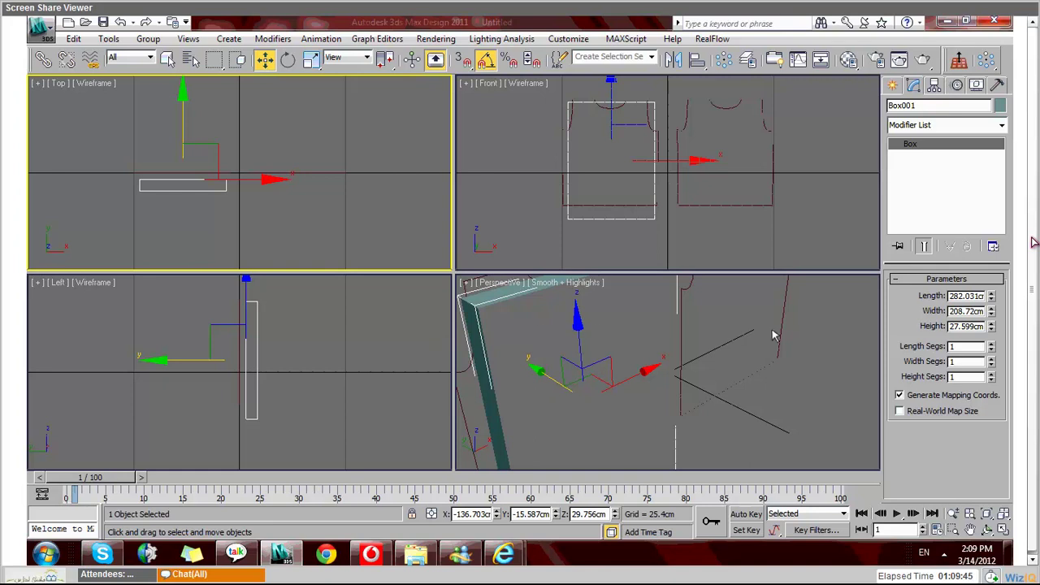
middle_click(841, 337)
key(F4)
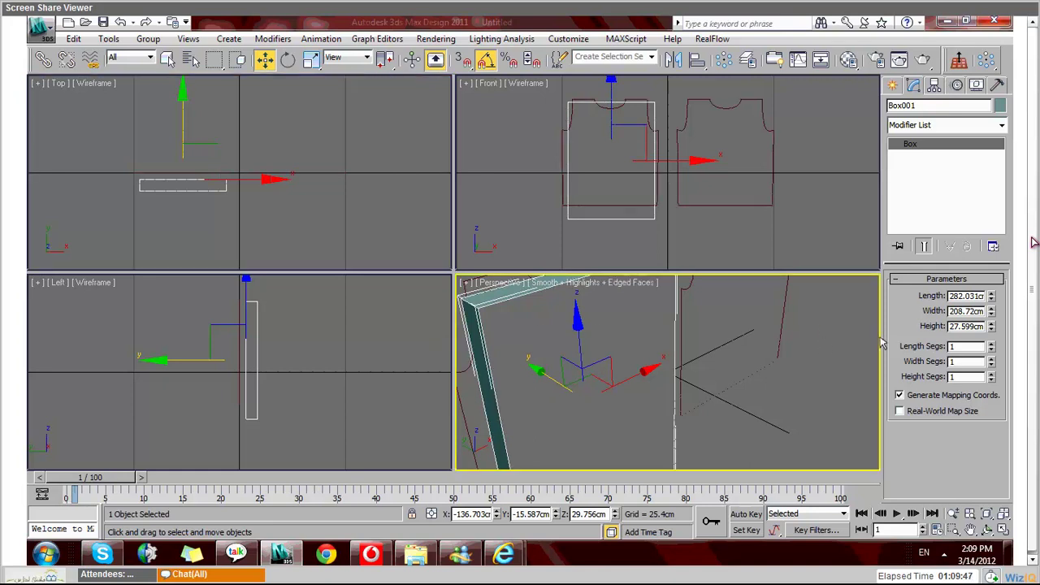
click(991, 346)
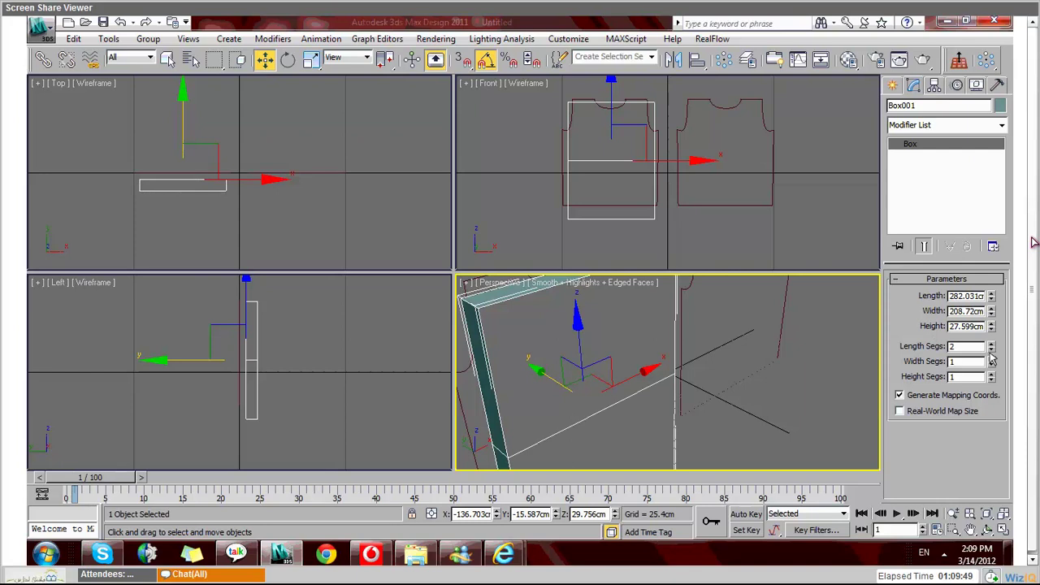
click(990, 343)
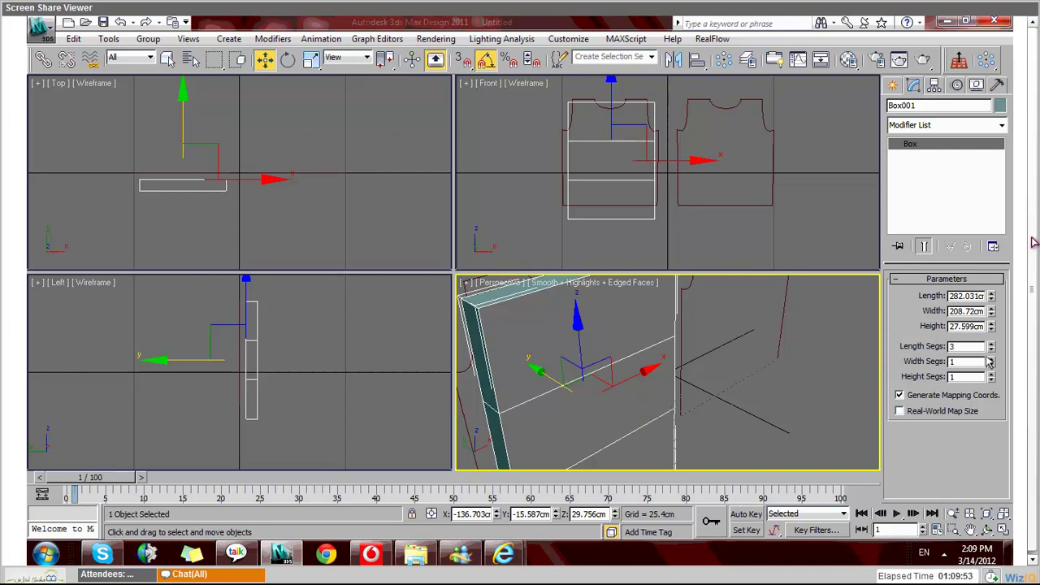
click(992, 359)
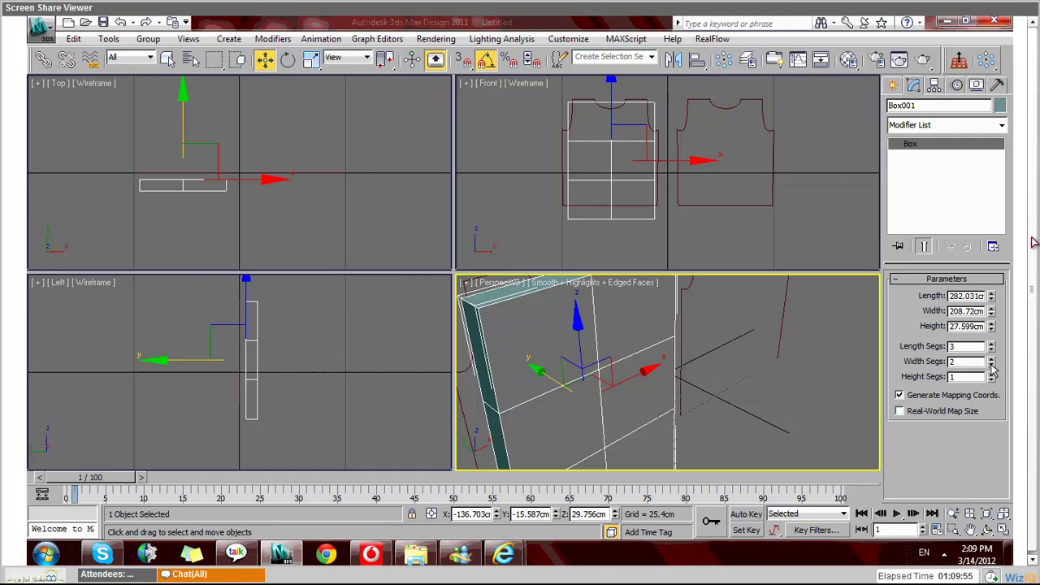
click(991, 360)
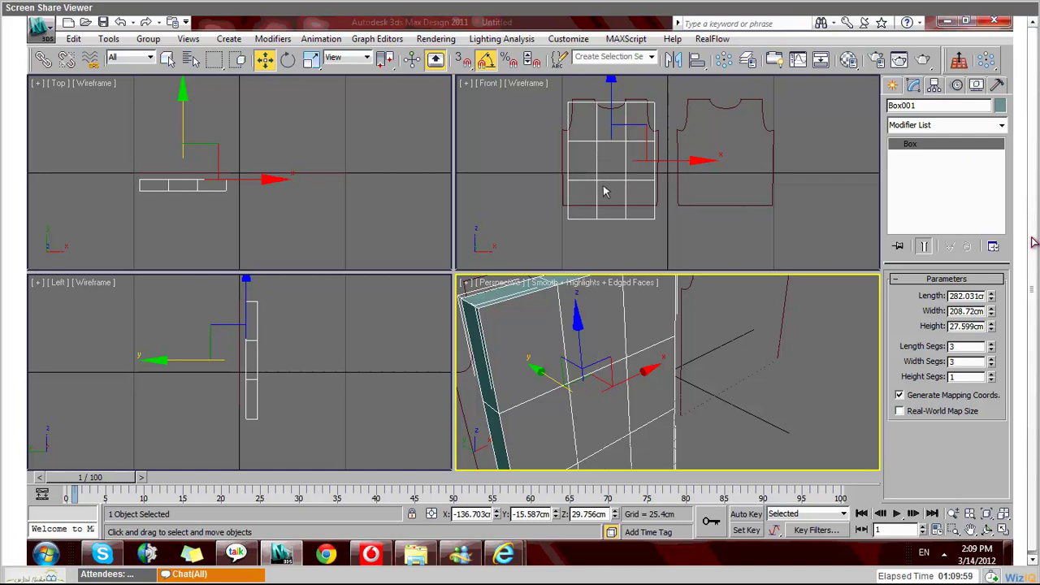
Step: Maximize the Front view and convert the segmented box to an Editable Poly
click(654, 213)
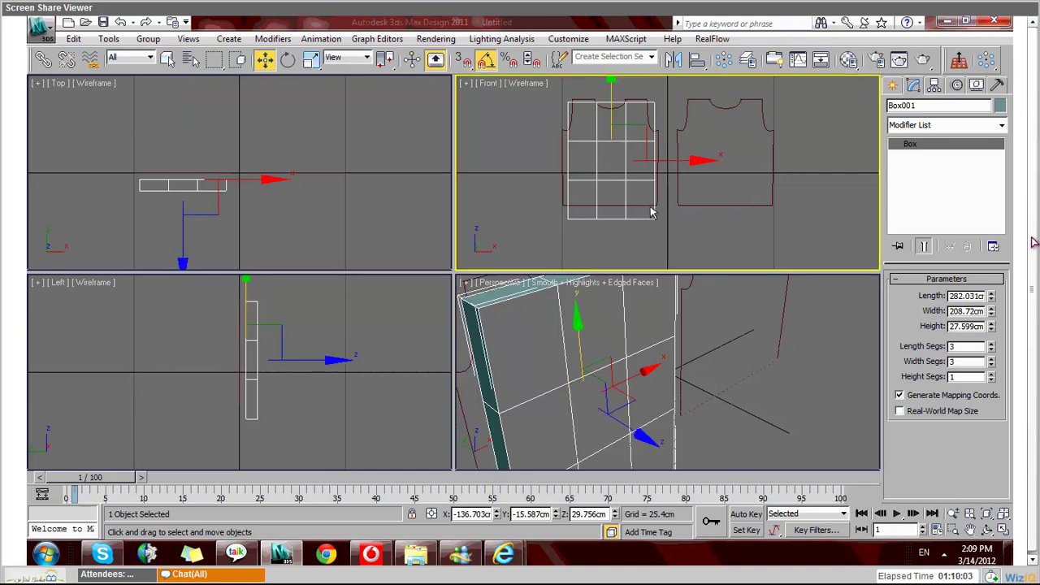
key(alt+w)
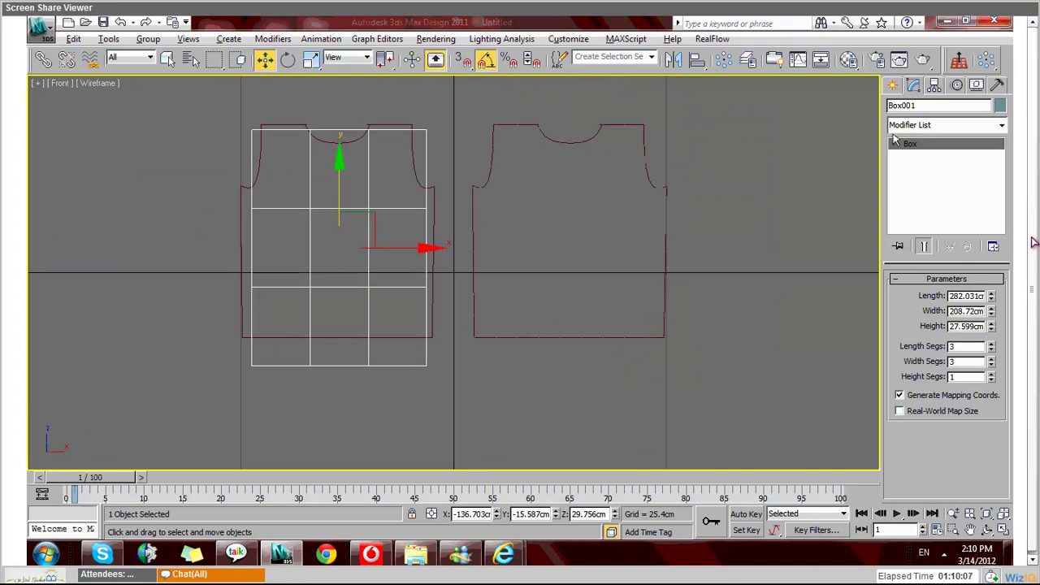
right_click(364, 217)
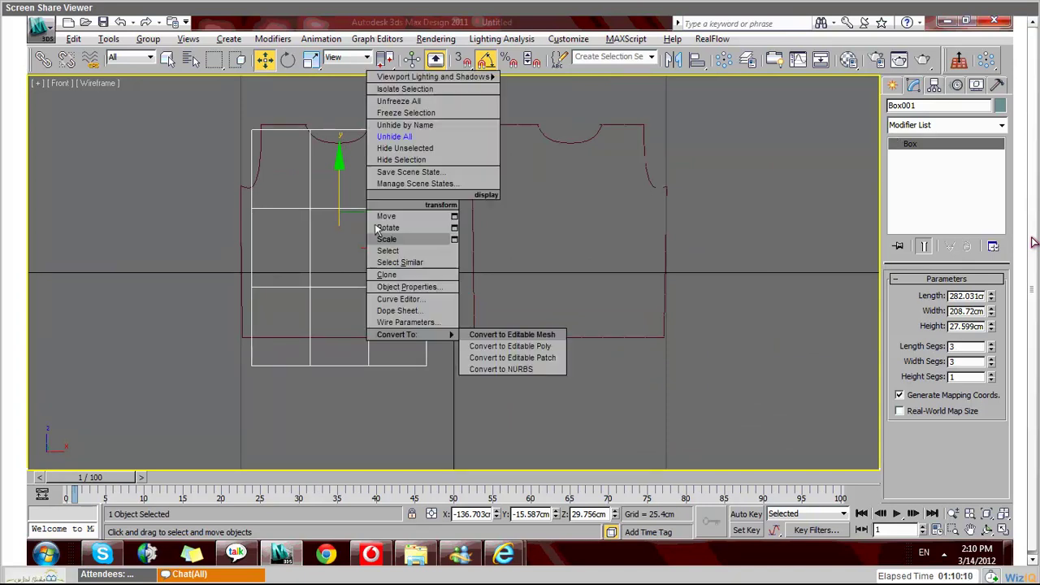
click(543, 352)
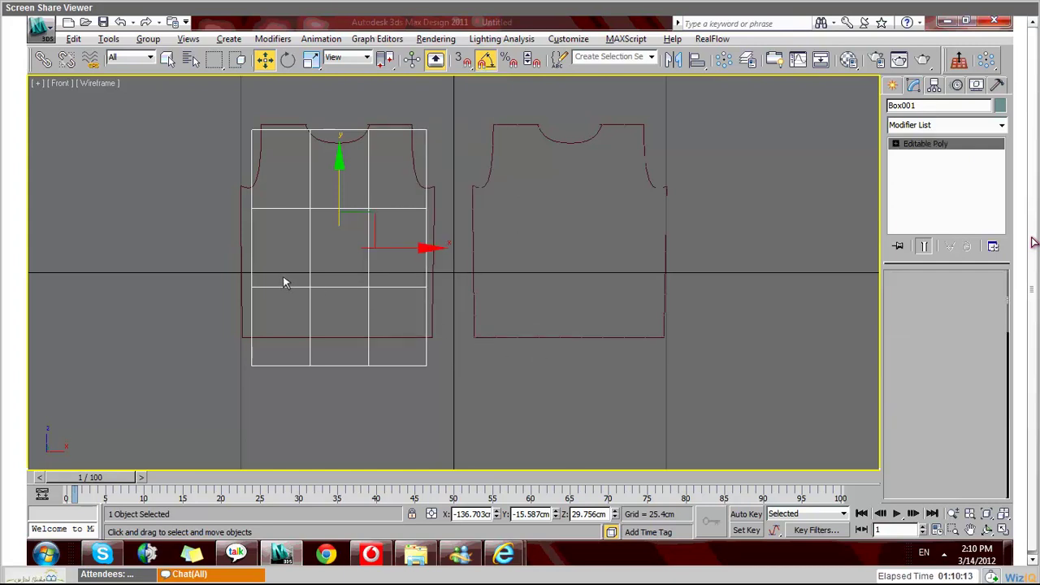
Step: At Edge level with window selection, select the box's upper horizontal edge row and raise it to shoulder height, just below the panel's neckline
click(895, 144)
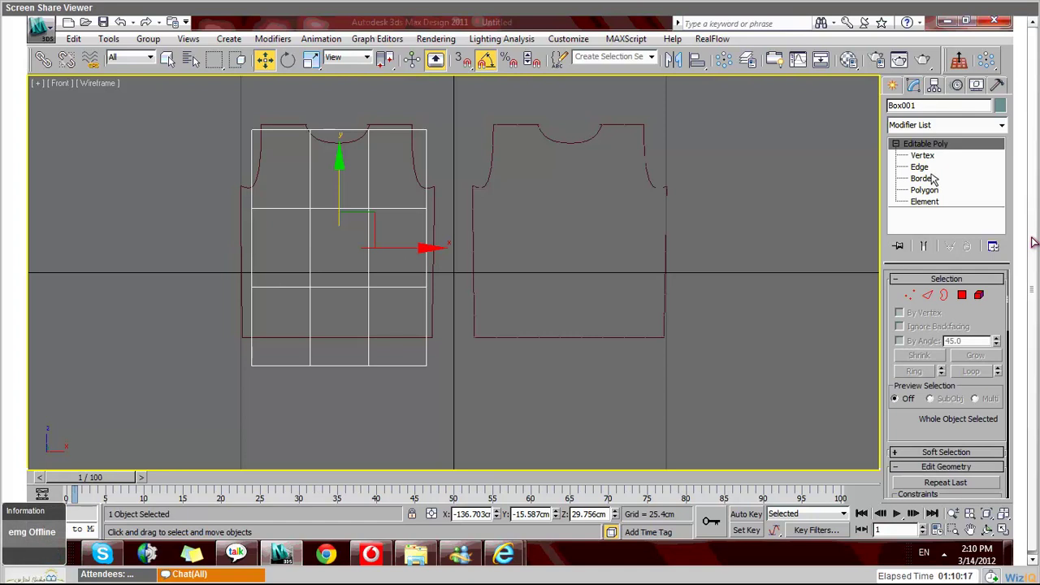
click(919, 166)
drag(443, 297, 243, 118)
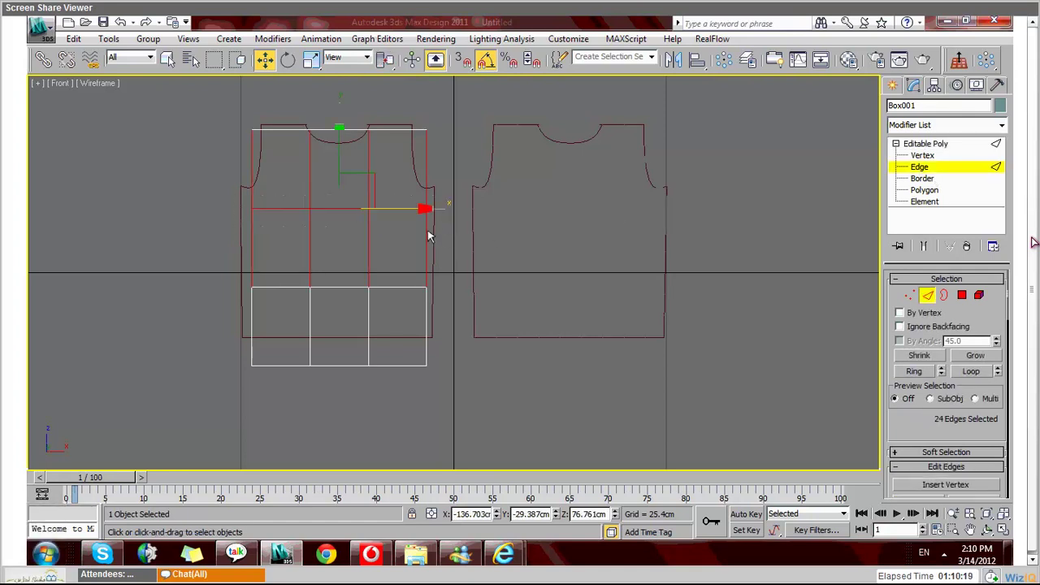
click(237, 65)
drag(232, 193, 456, 237)
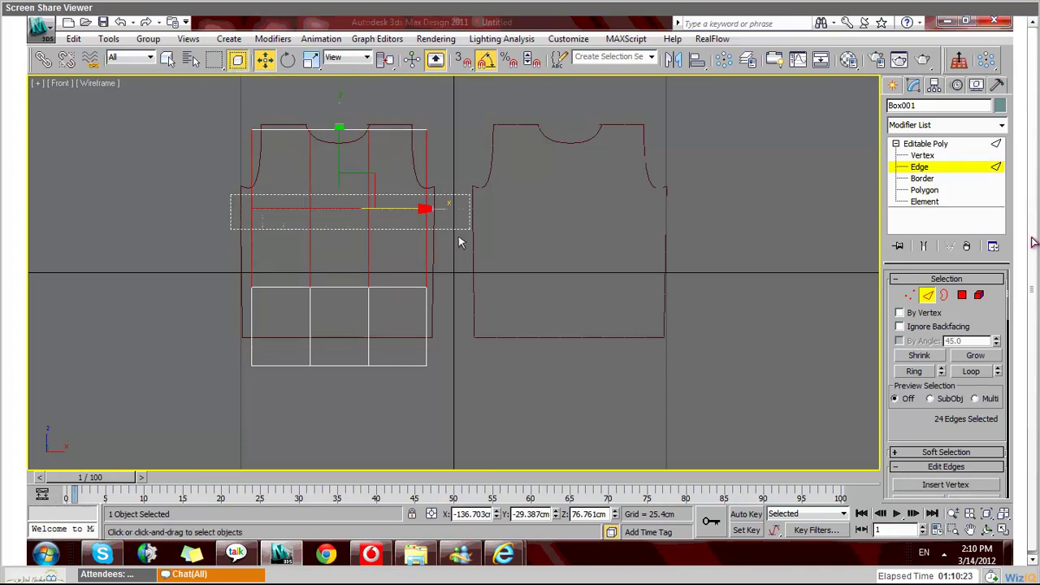
drag(280, 121, 344, 81)
Step: Select the edges of the box's middle column and scale them closer together along X to neck width
drag(300, 109, 374, 275)
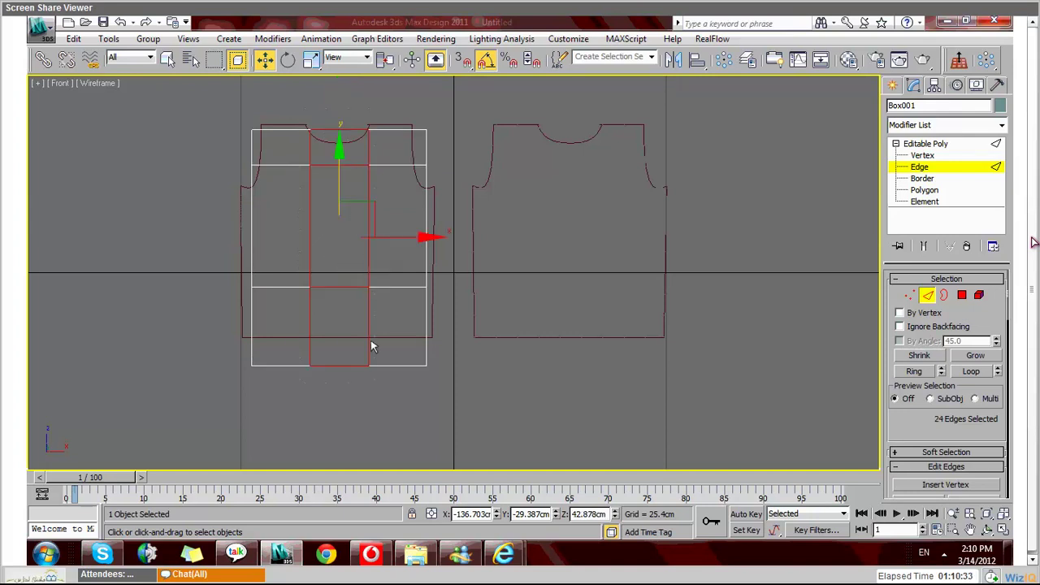
click(309, 67)
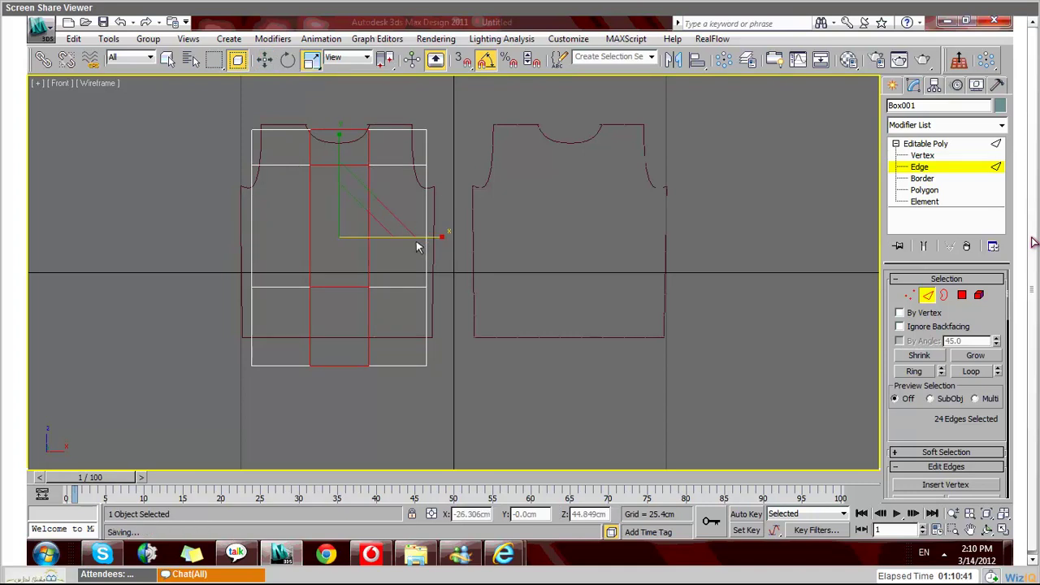
drag(420, 242, 431, 248)
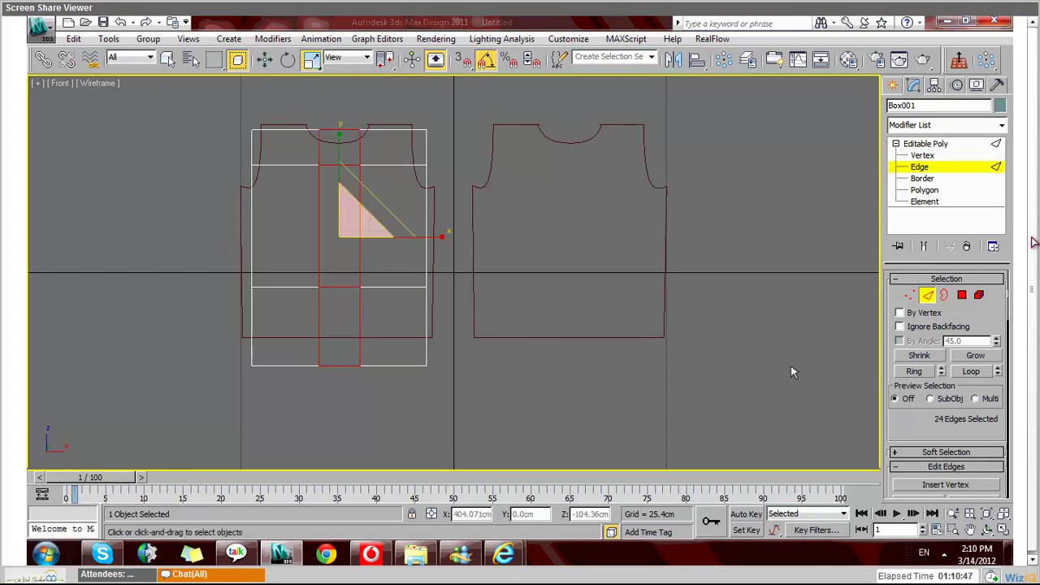
Step: At Polygon level in the Perspective view, extrude the middle polygon on the box's top face upward as a neck
key(alt+w)
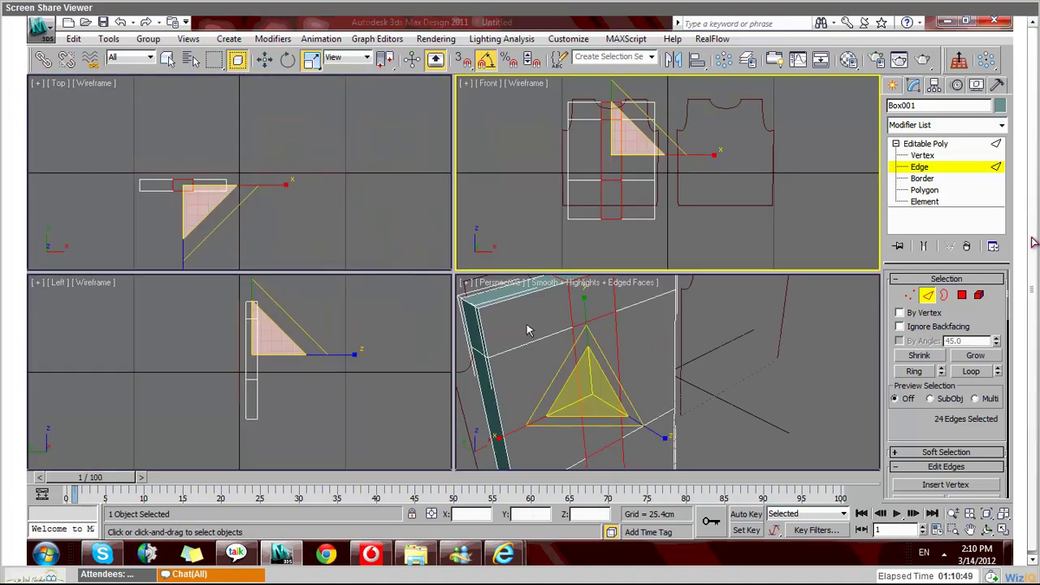
right_click(527, 331)
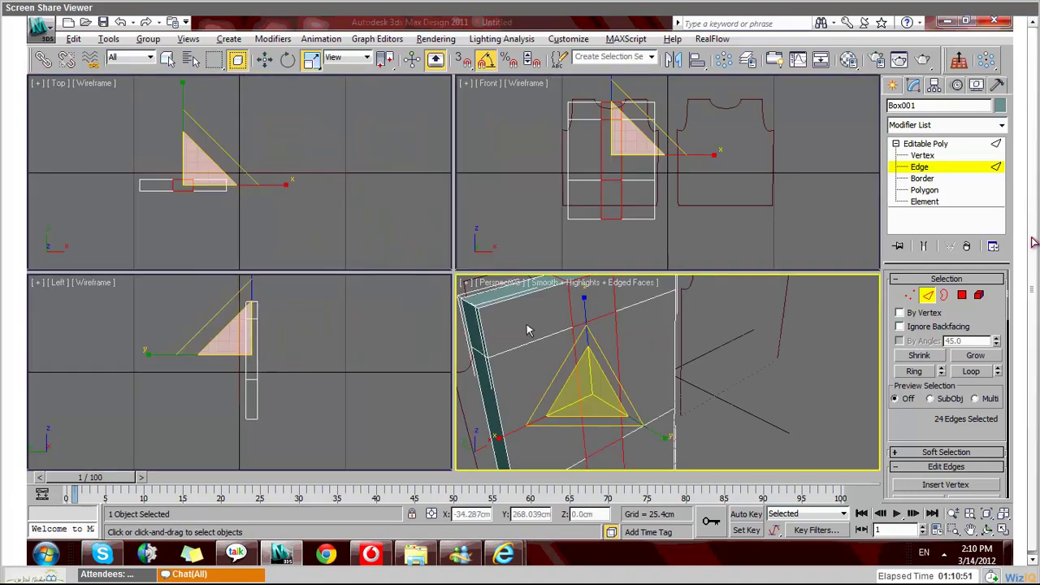
key(alt+w)
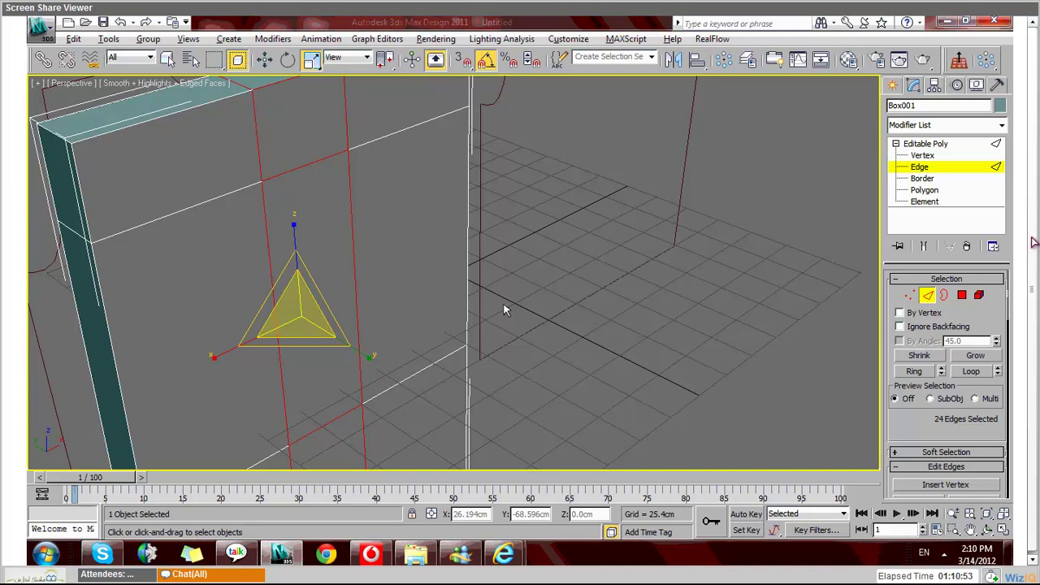
key(z)
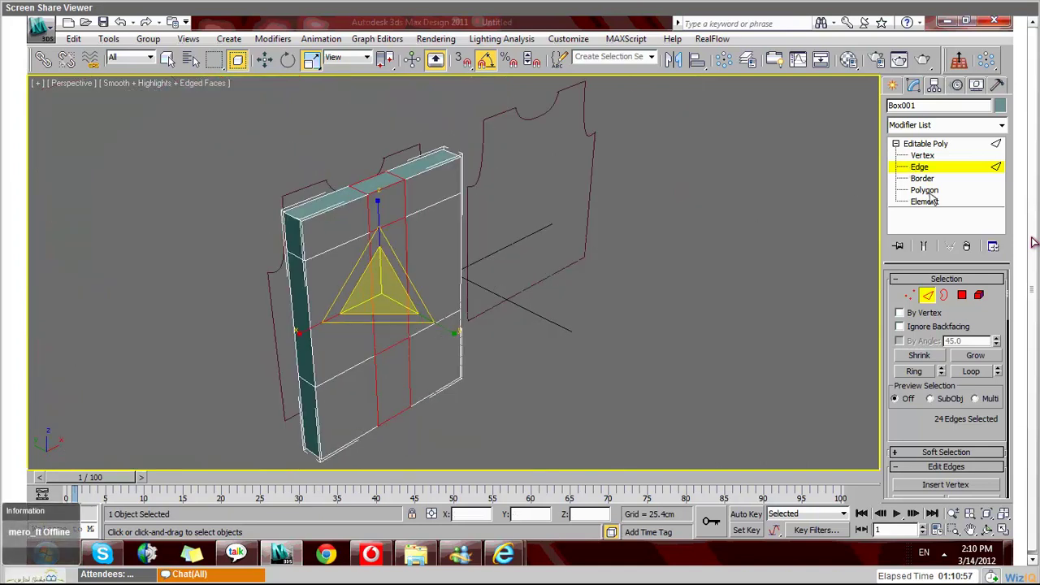
key(2)
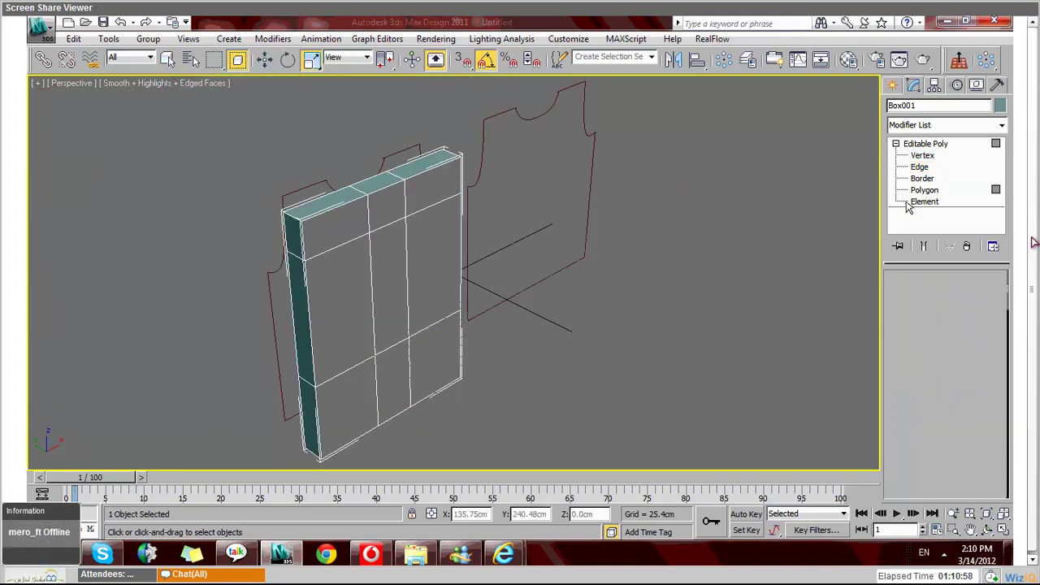
key(4)
click(367, 185)
key(q)
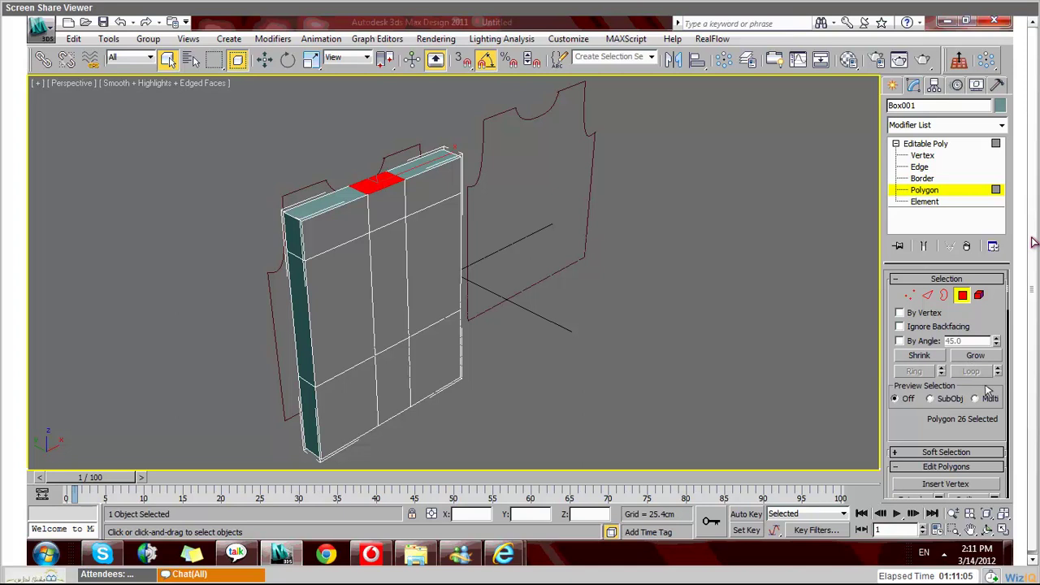
scroll(988, 392, down, 3)
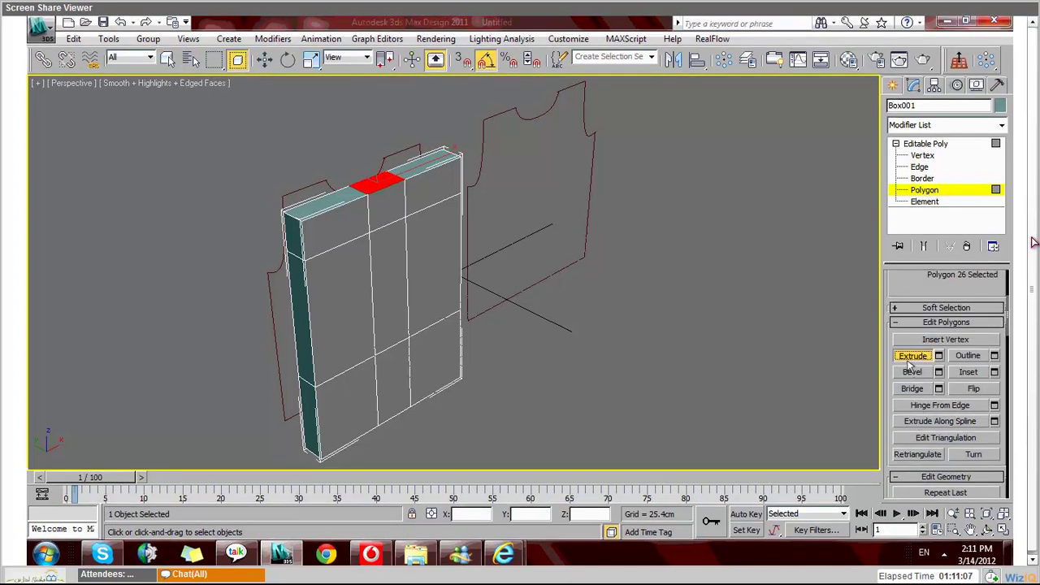
drag(376, 189, 378, 97)
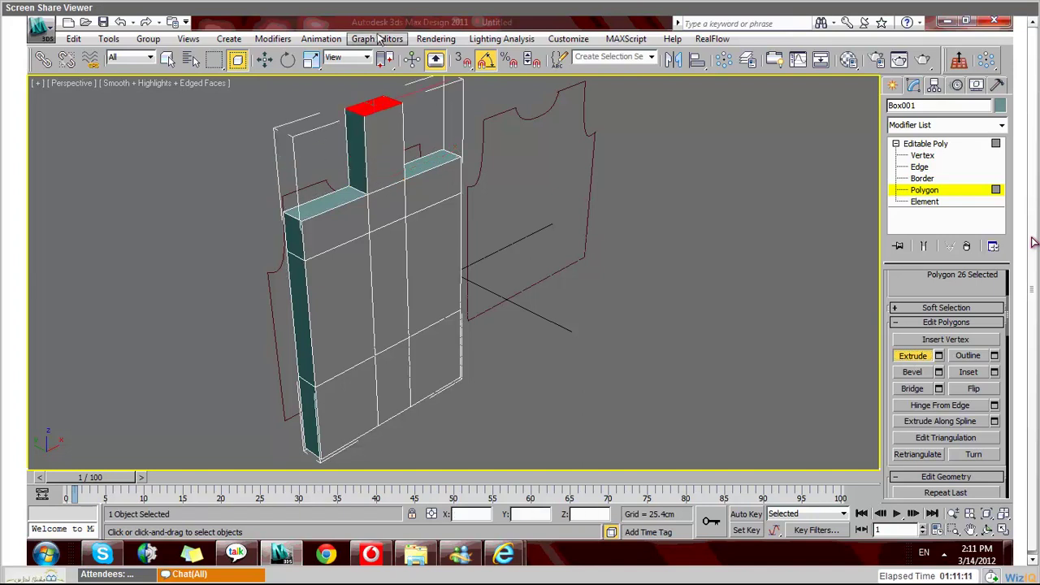
Step: Select the uppermost side polygon on both sides of the body and extrude the pair outward as arms
click(303, 244)
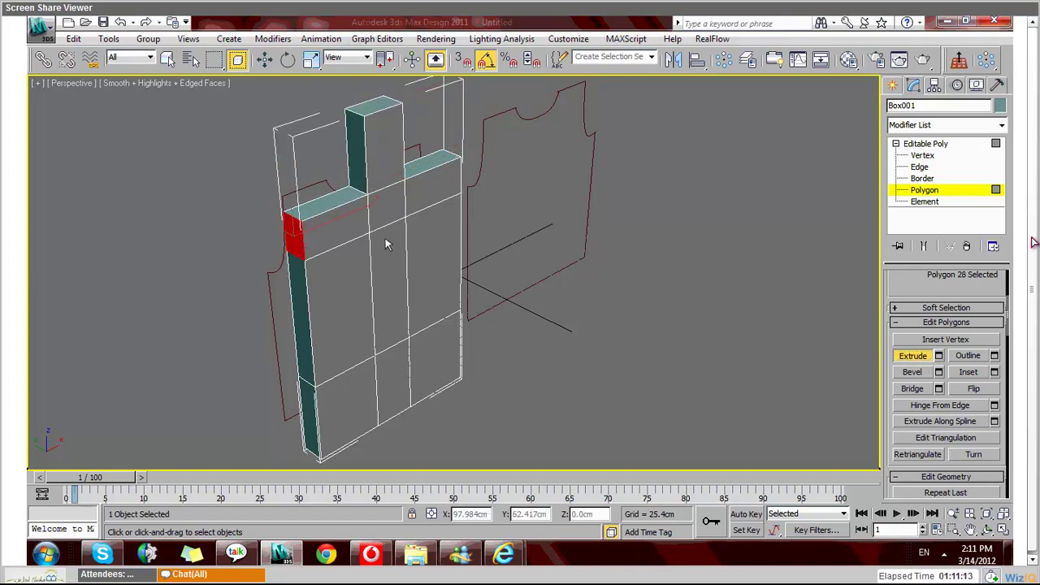
alt+middle_drag(439, 244, 463, 315)
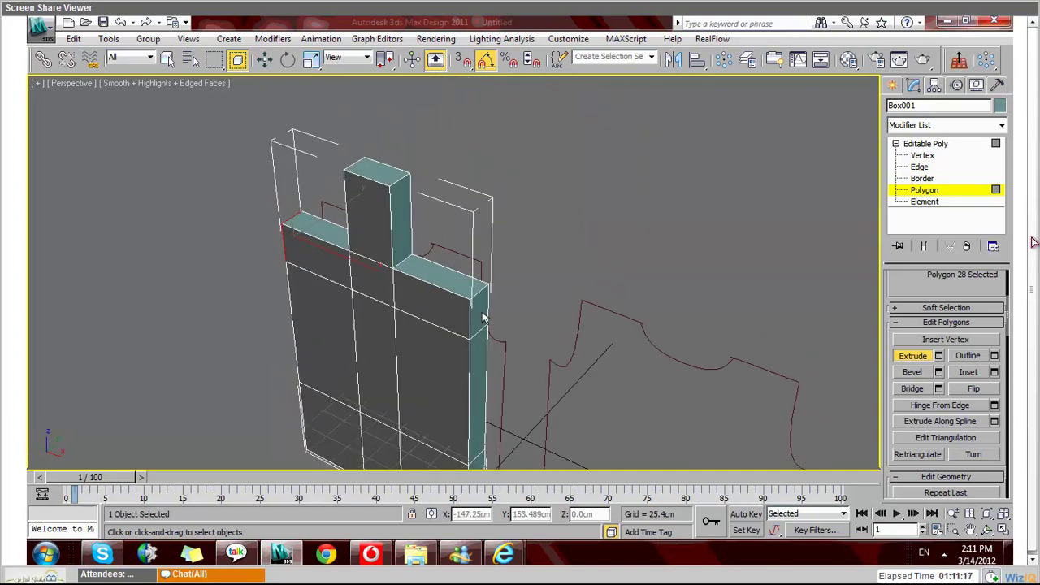
ctrl+click(483, 317)
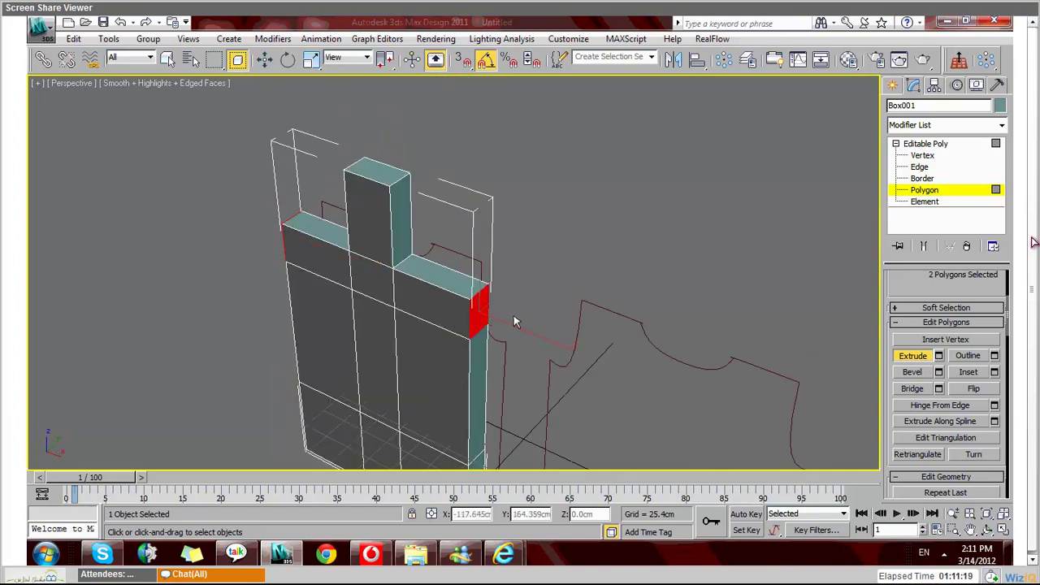
drag(483, 317, 476, 240)
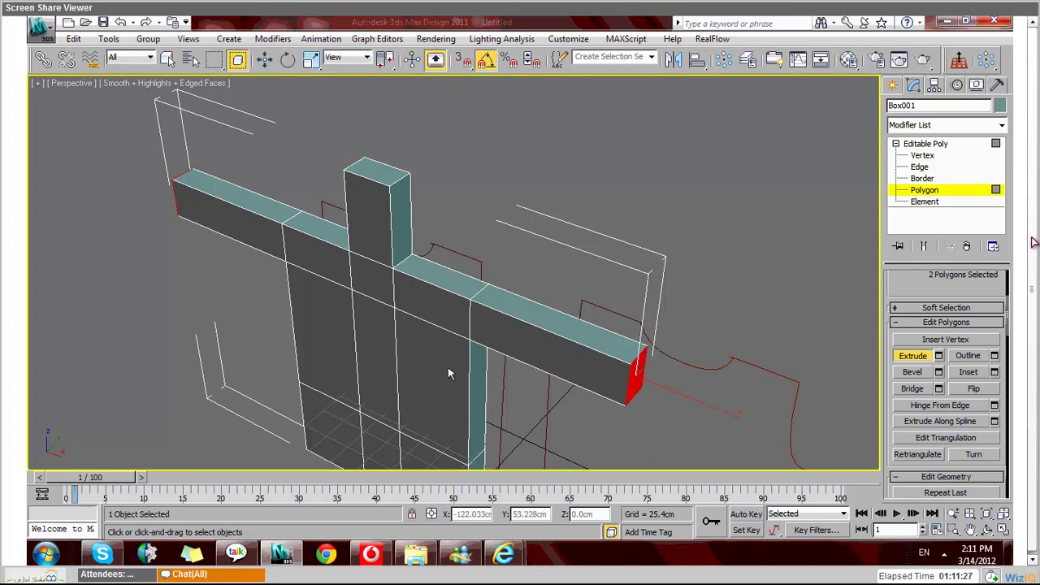
Step: Finish polygon editing of the box body and apply a TurboSmooth modifier with 2 iterations
alt+middle_drag(448, 374, 522, 309)
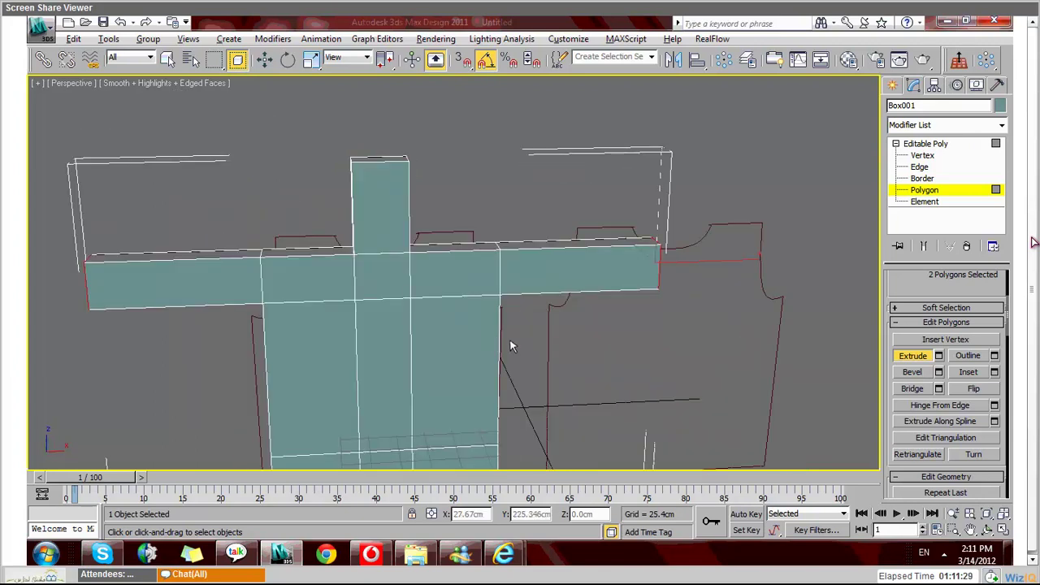
mouse_move(510, 346)
alt+middle_down()
mouse_move(759, 342)
mouse_move(860, 309)
alt+middle_up()
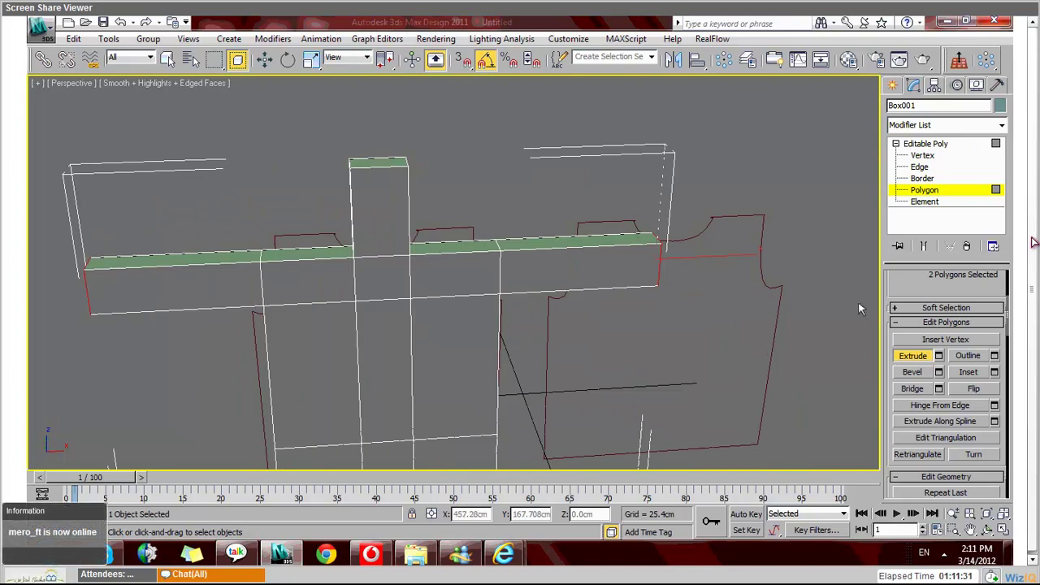
key(q)
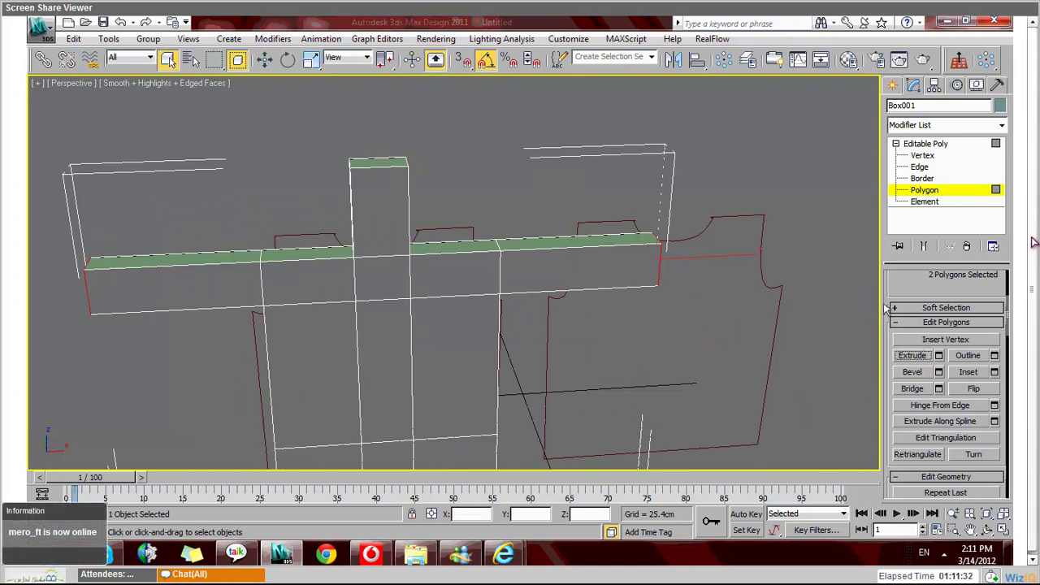
click(1002, 151)
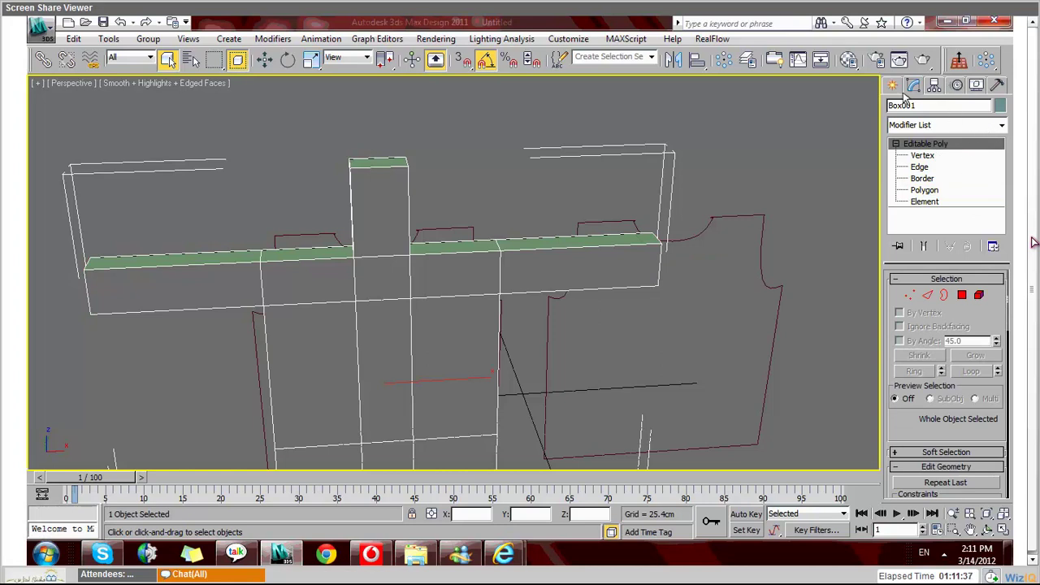
click(1002, 124)
scroll(1006, 219, down, 15)
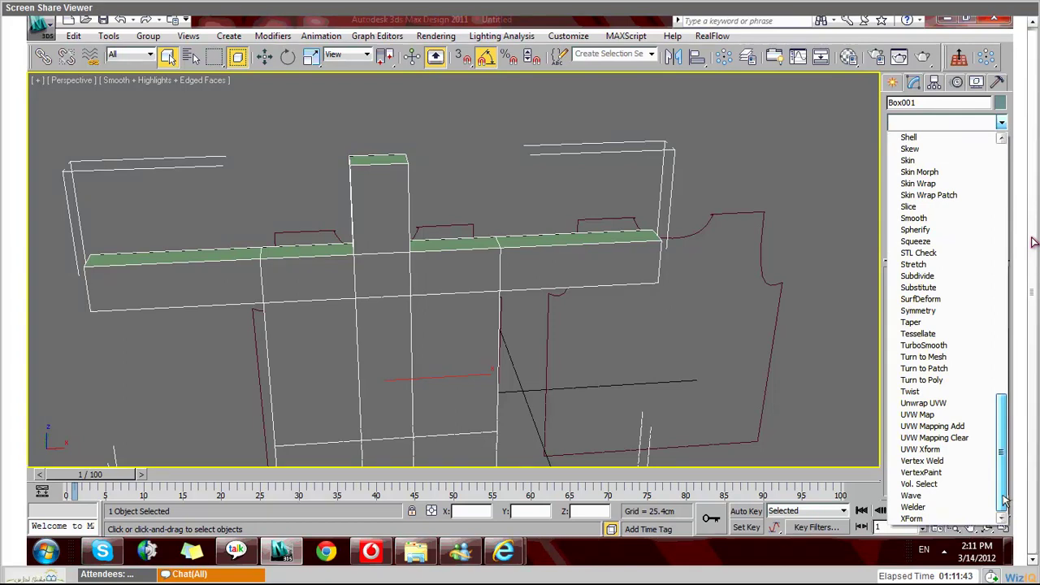
click(924, 346)
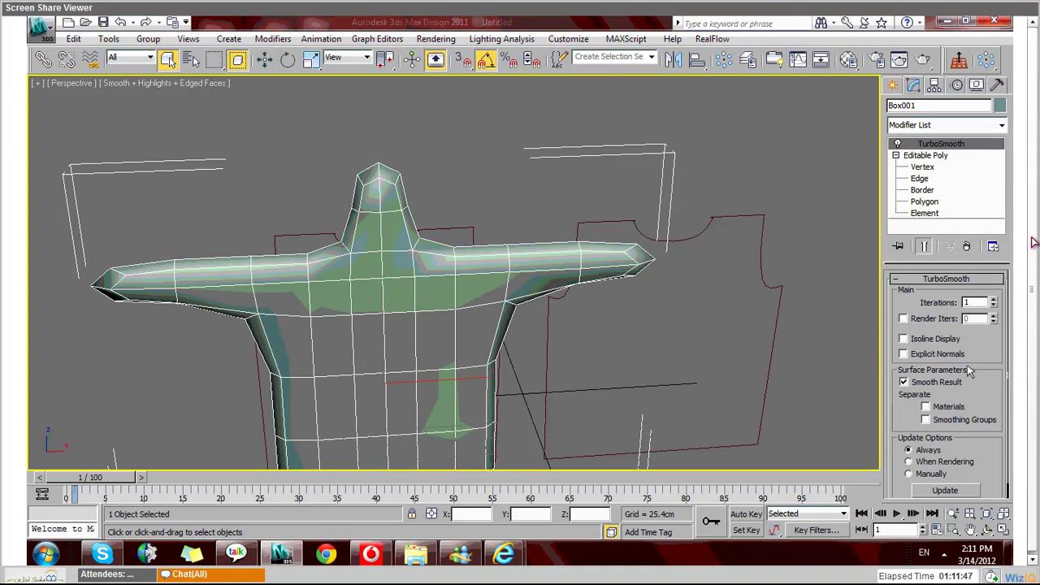
click(994, 302)
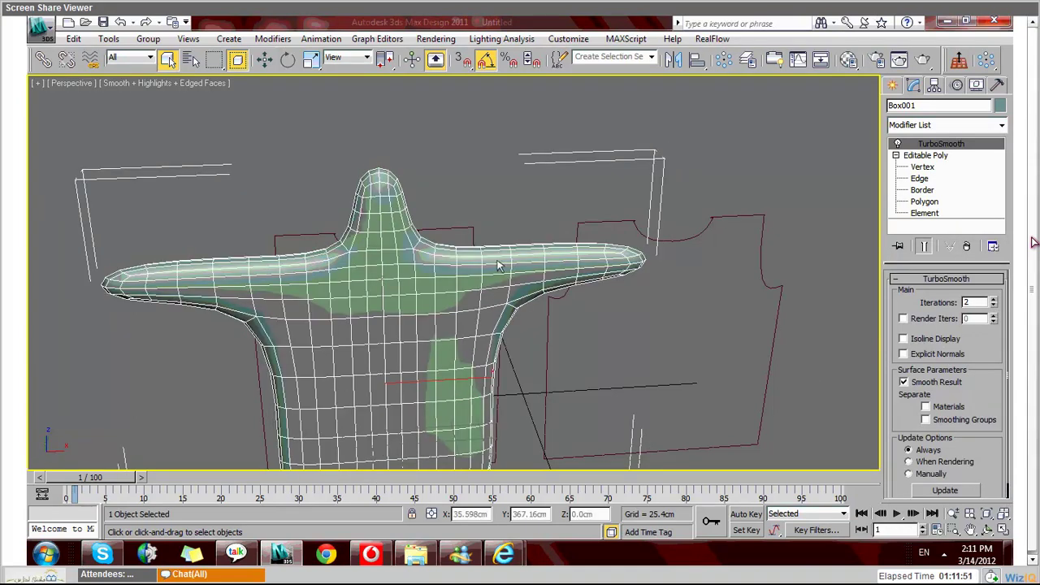
Step: In the Front view, scale the smoothed body along X to about 80.5 percent
key(alt+w)
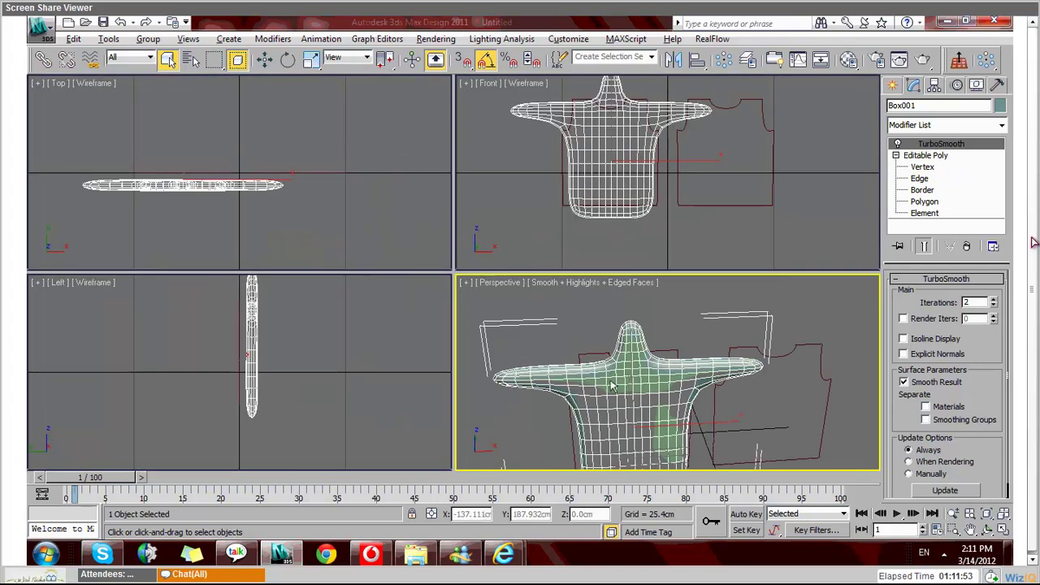
alt+middle_drag(628, 393, 635, 355)
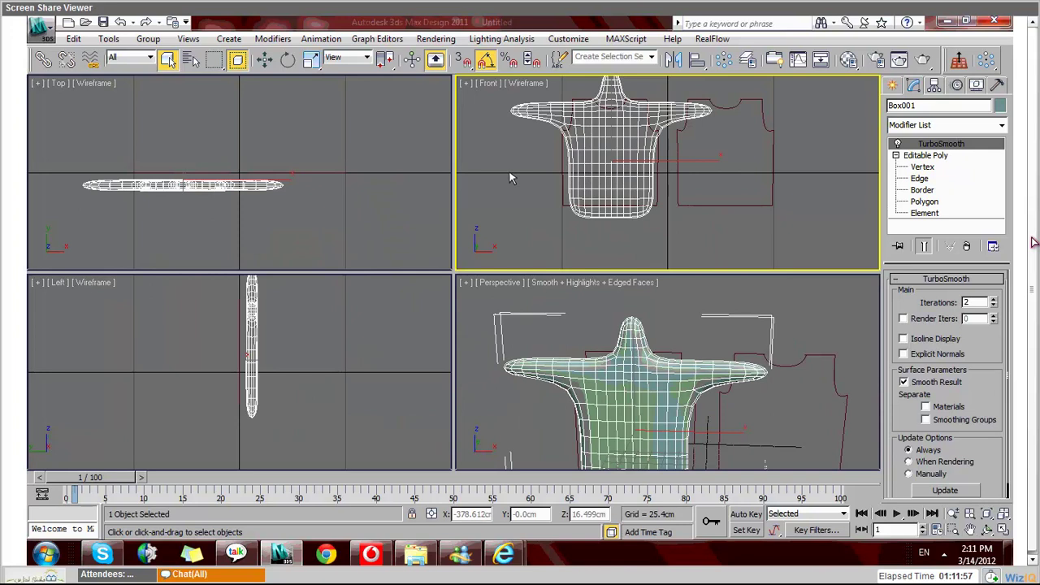
key(alt+w)
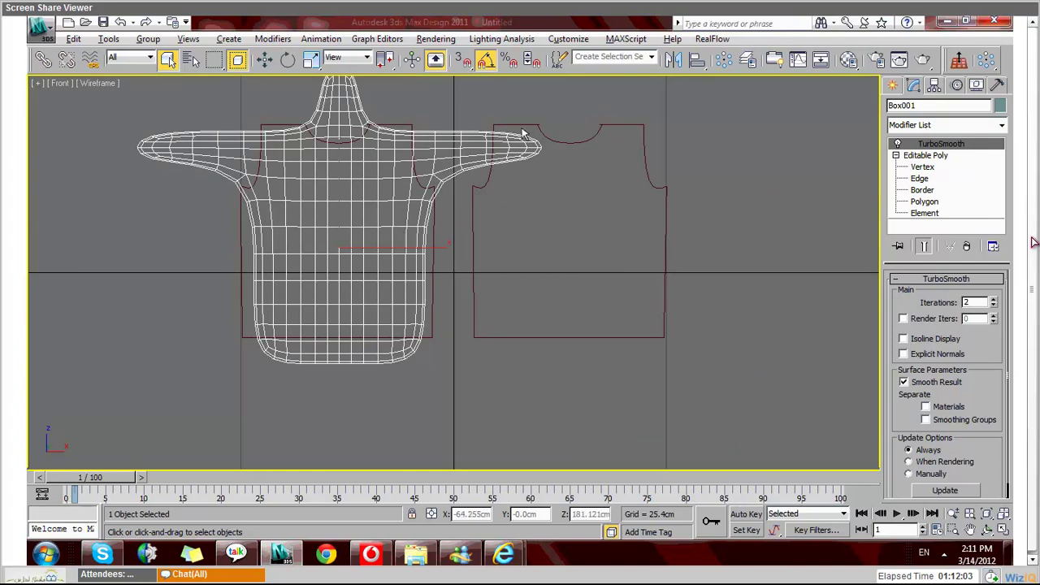
click(312, 61)
drag(446, 245, 423, 253)
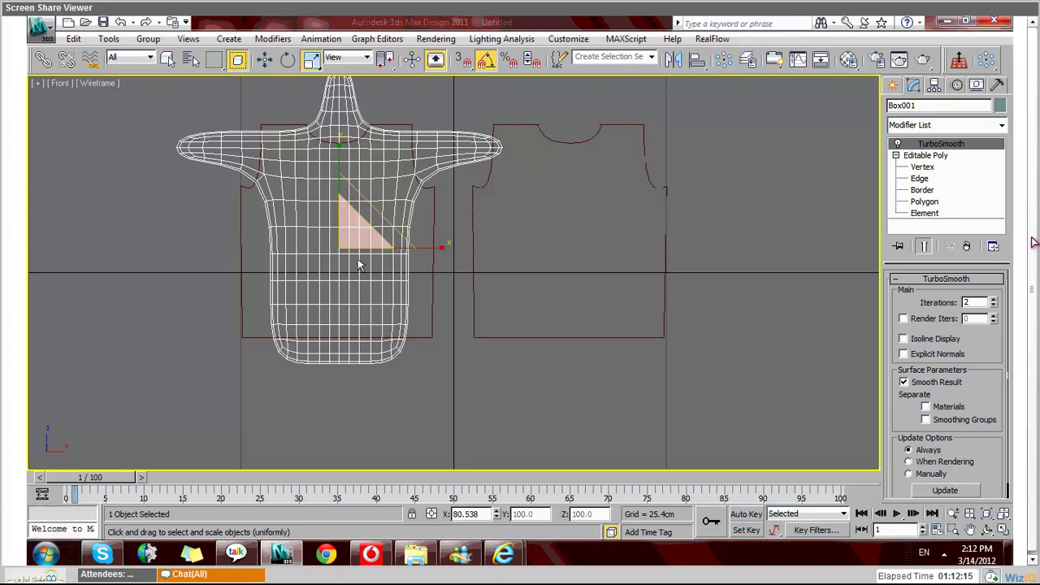
Step: Move the body to about X -139.15 cm and Z 26.27 cm, aligning it with the shirt outline around it
click(265, 59)
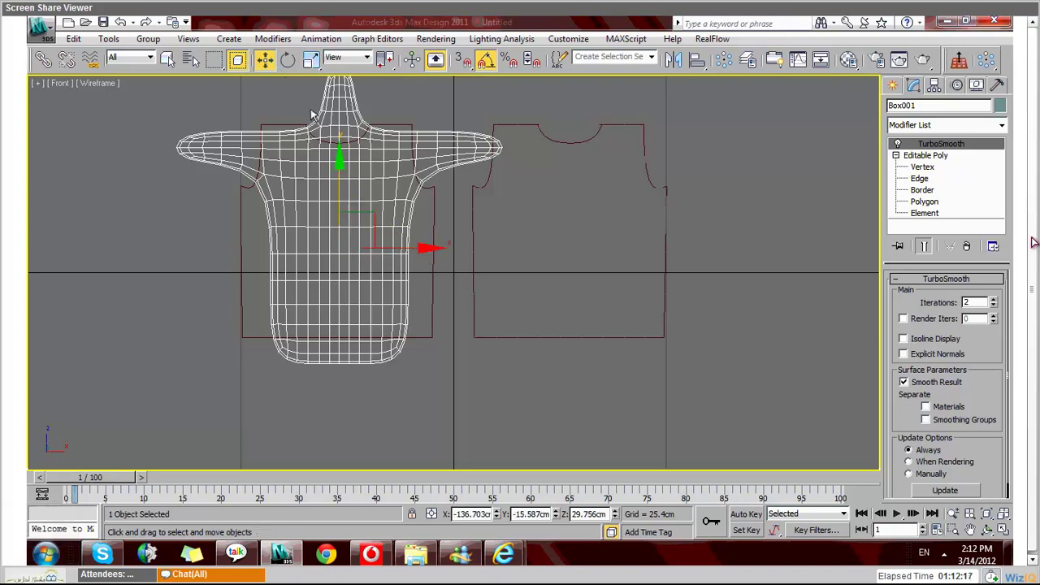
drag(337, 142, 338, 156)
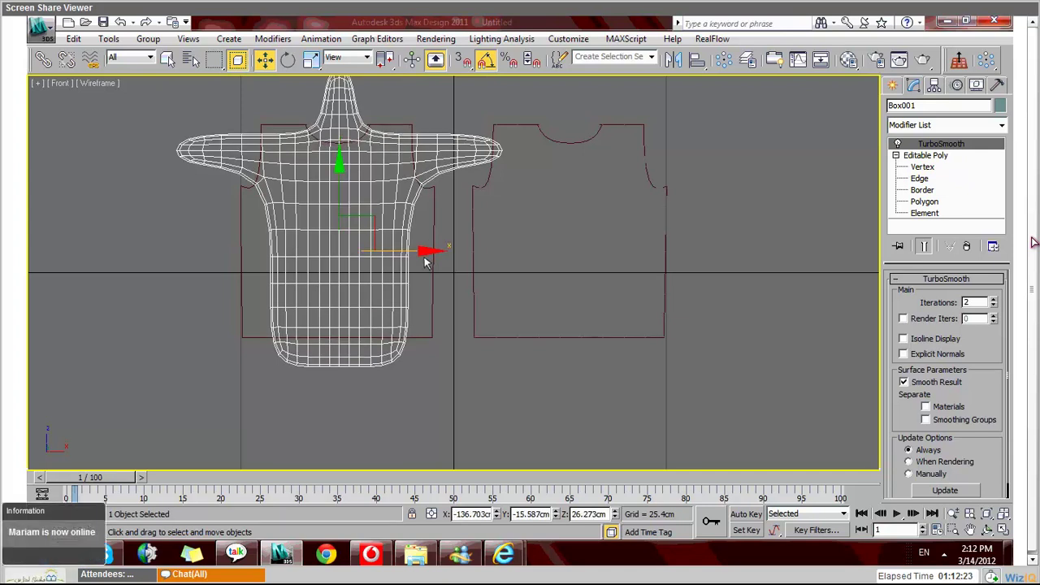
drag(425, 261, 423, 261)
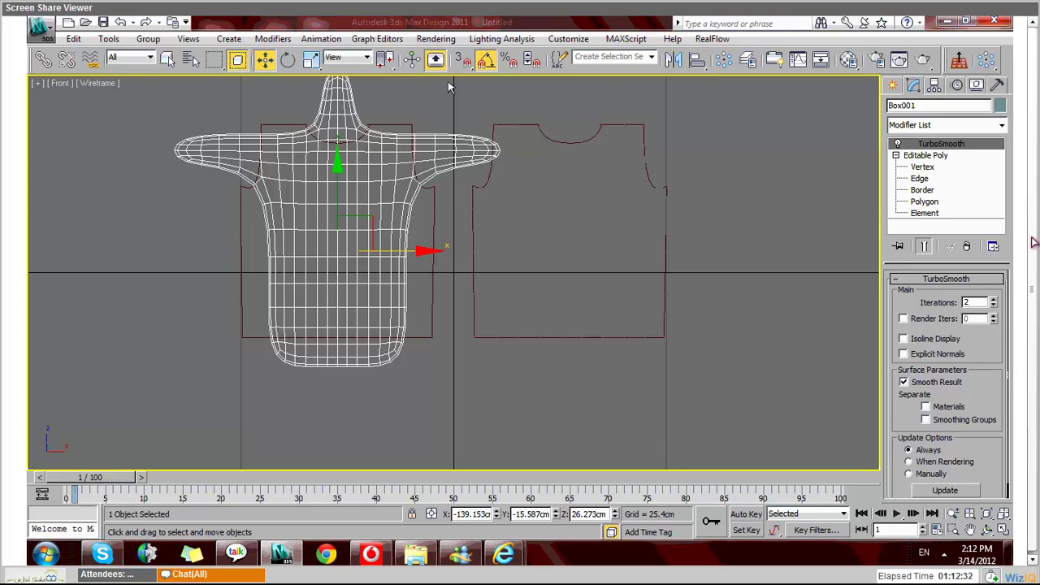
Step: Attach the second shirt outline to the outline surrounding the body so both form one editable spline
click(434, 217)
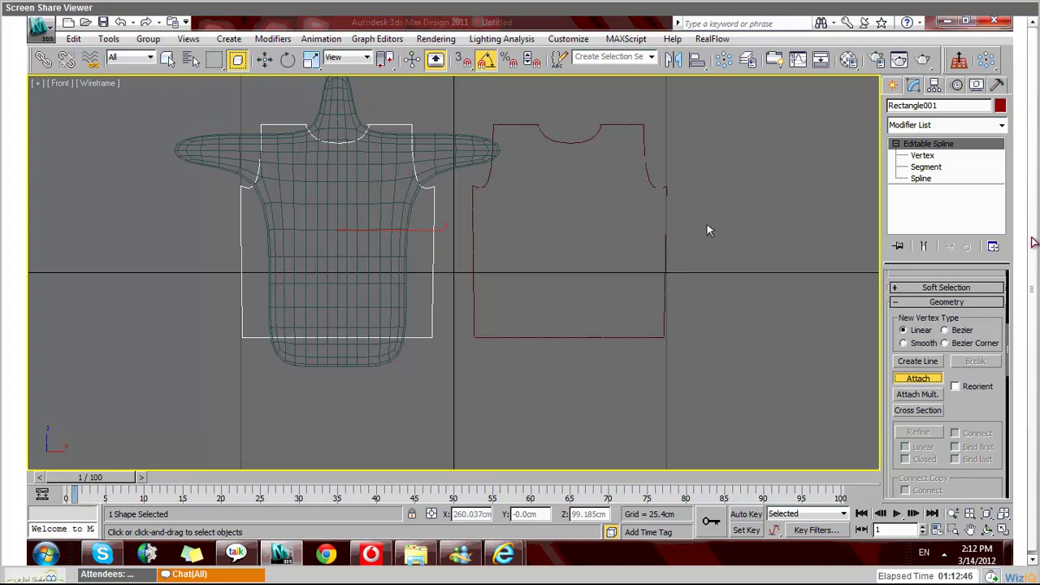
click(674, 201)
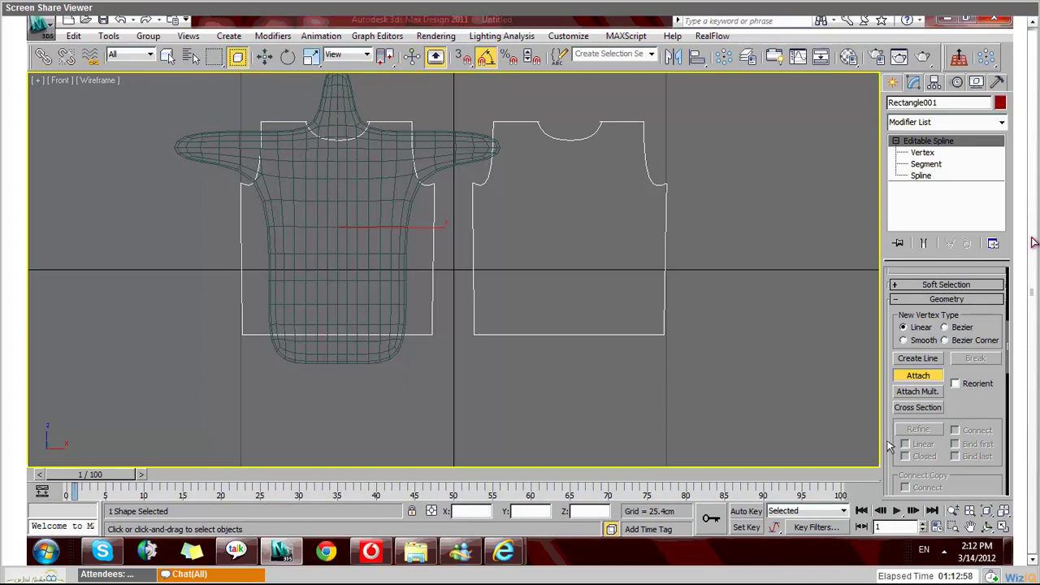
scroll(889, 446, down, 5)
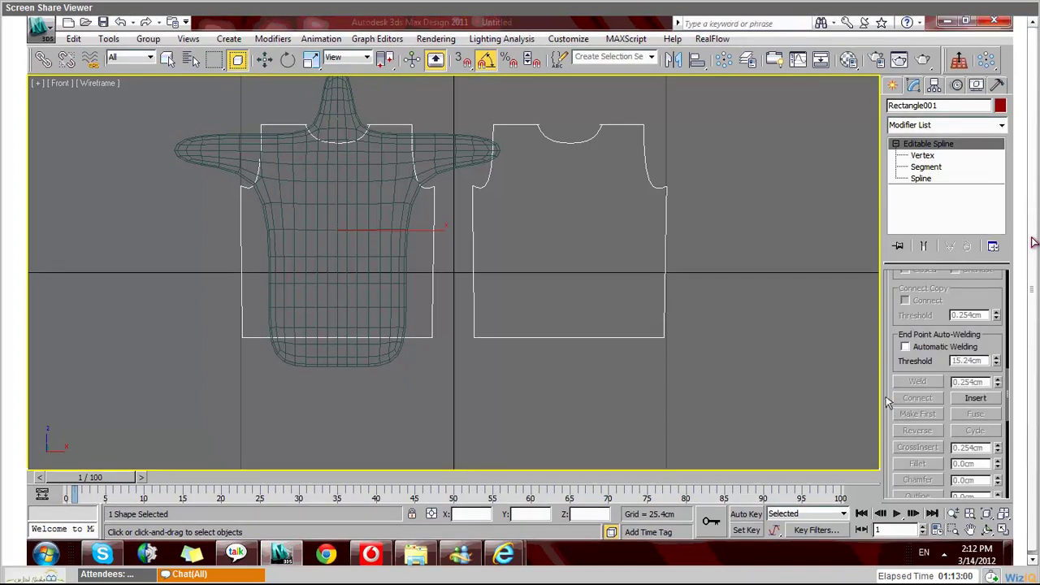
scroll(889, 390, up, 3)
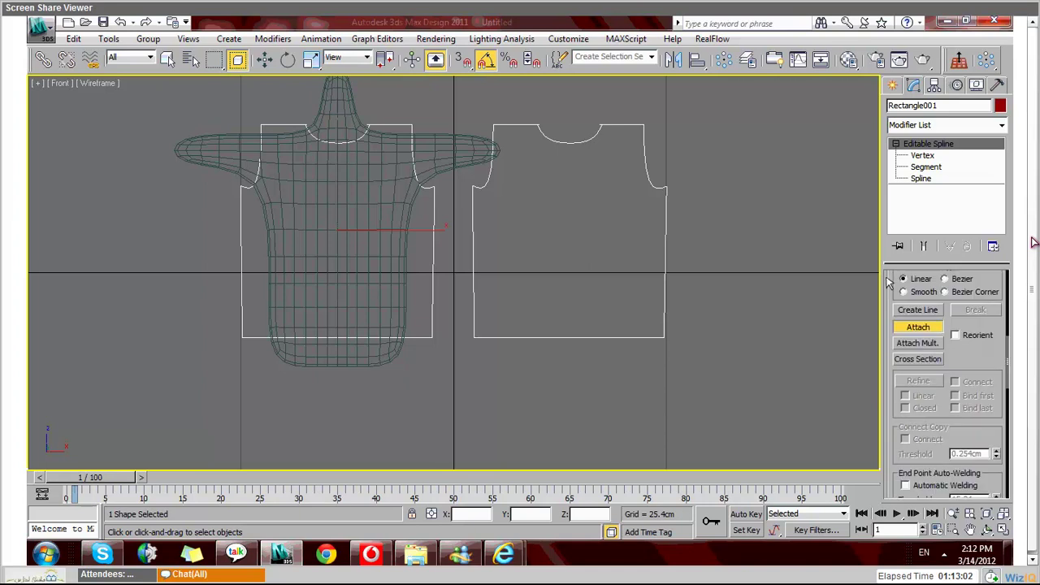
scroll(891, 354, up, 1)
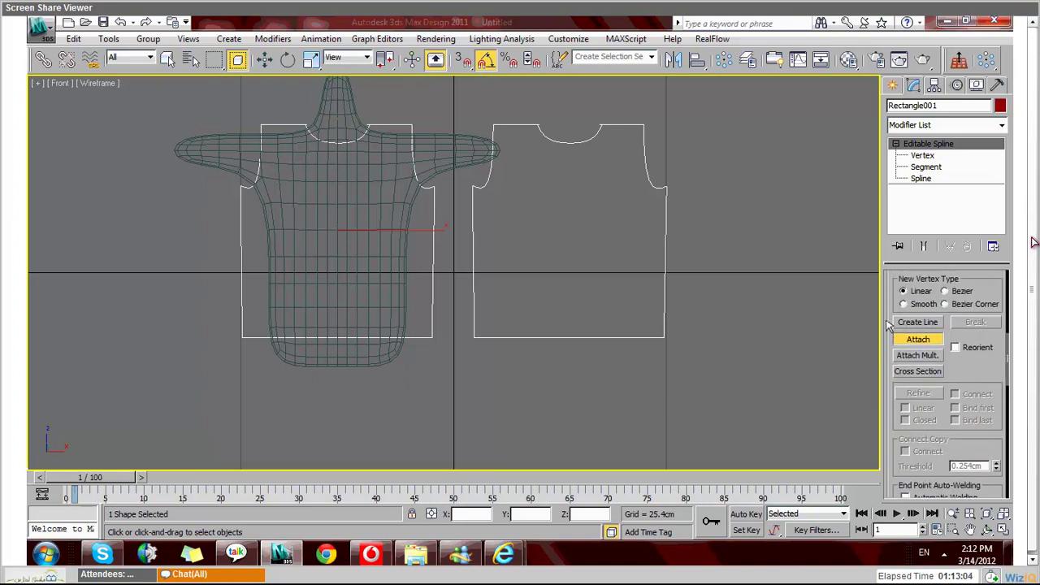
Step: Select all vertices of both shirt outlines and break them into separate segments
key(1)
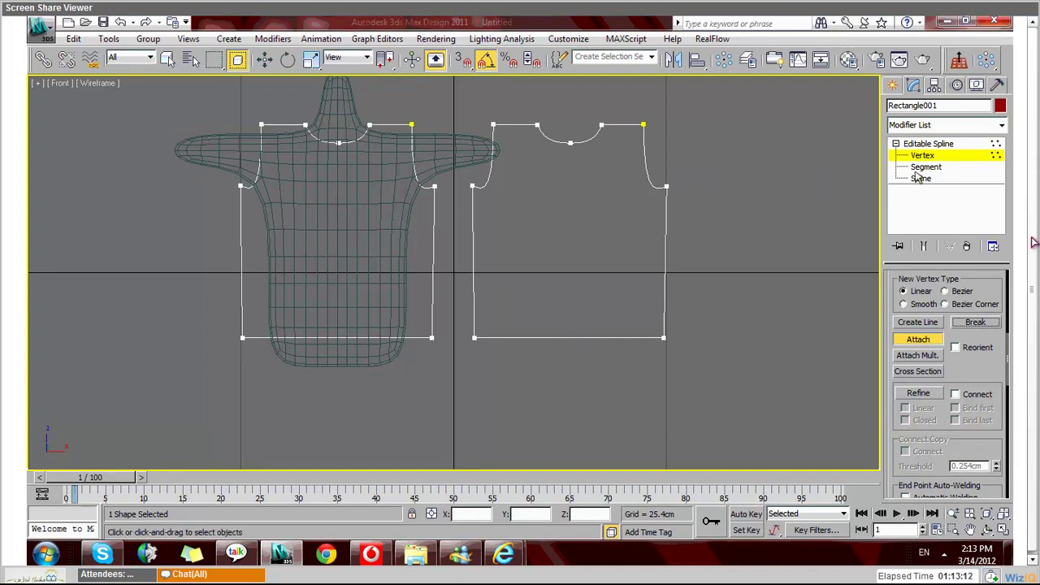
key(1)
key(2)
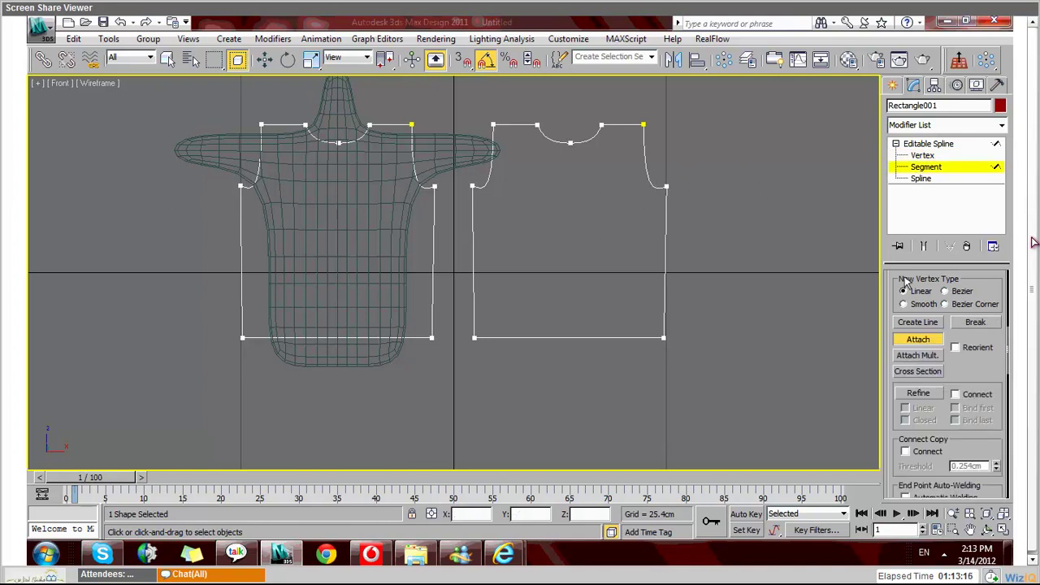
key(w)
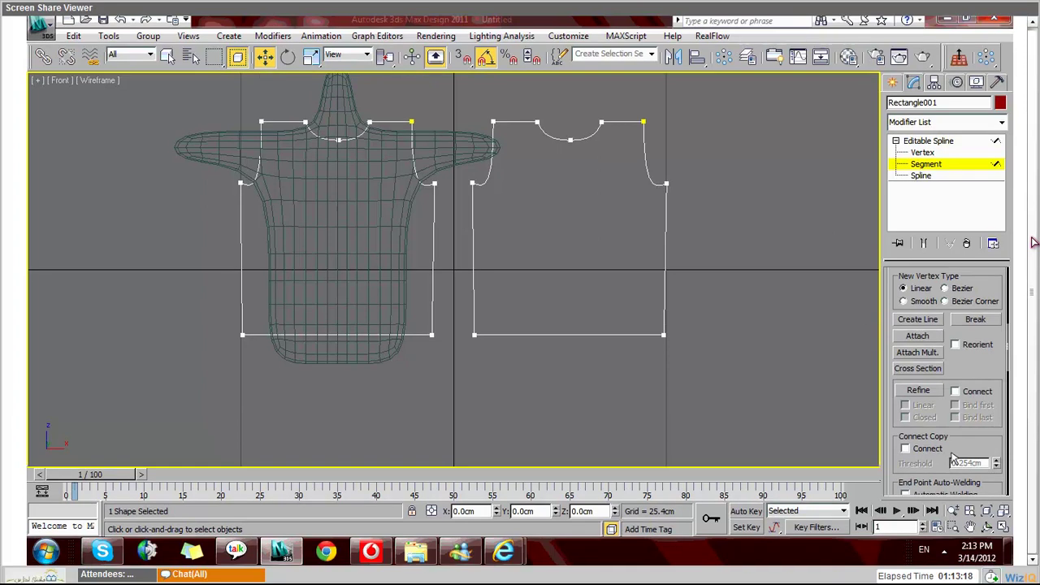
scroll(899, 275, down, 5)
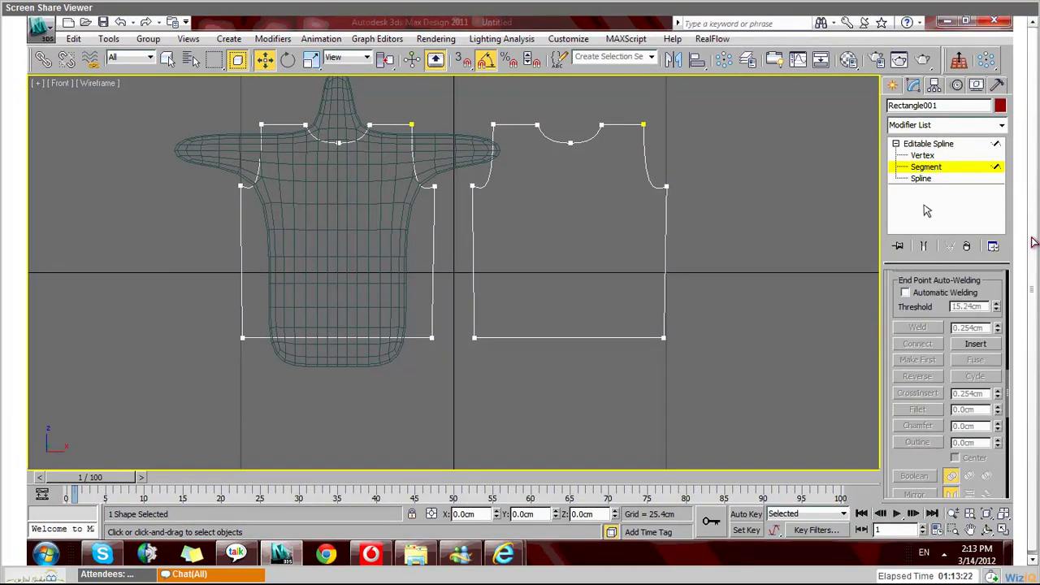
key(ctrl+b)
click(922, 156)
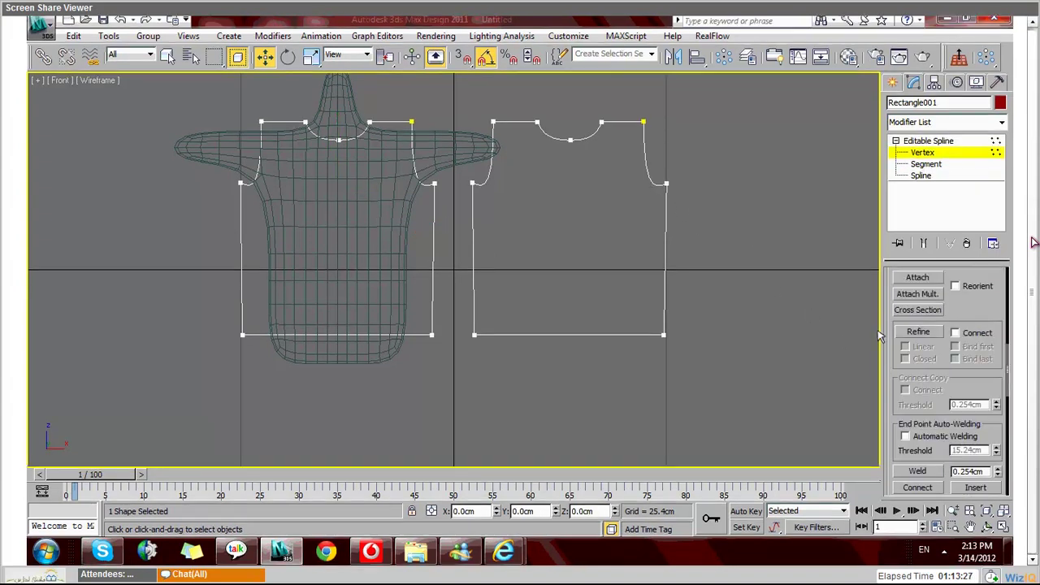
scroll(903, 470, up, 5)
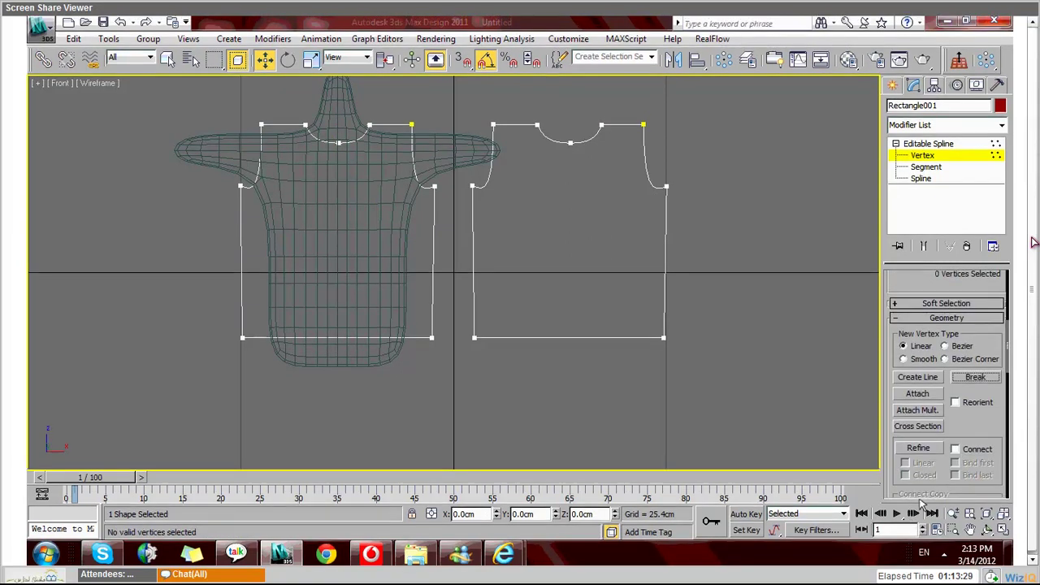
click(979, 380)
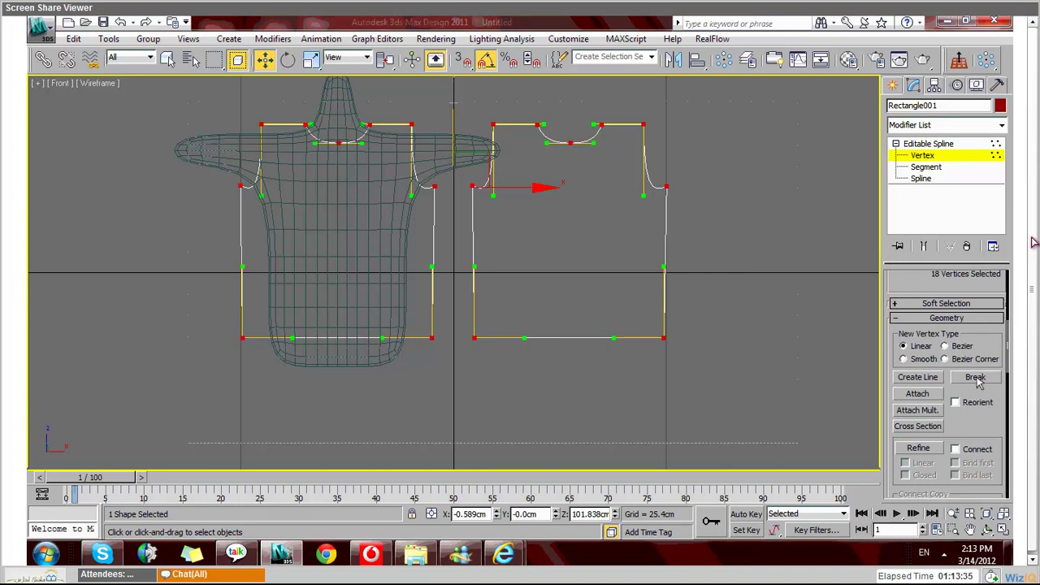
Step: Try moving an armhole segment of the second outline sideways along X to test the break, and leave segment editing
click(927, 166)
click(648, 192)
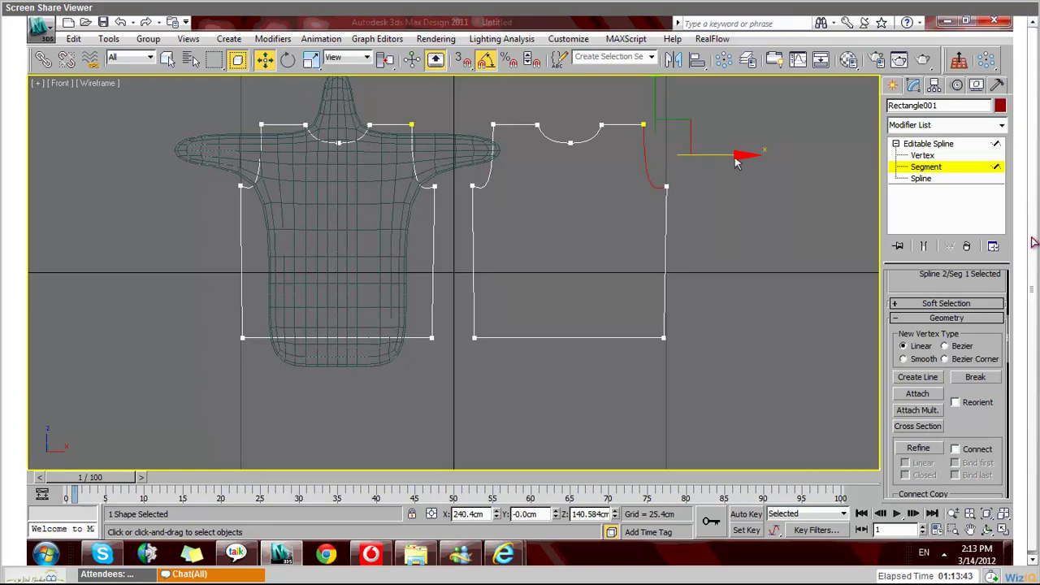
drag(736, 163, 787, 162)
right_click(786, 163)
click(633, 263)
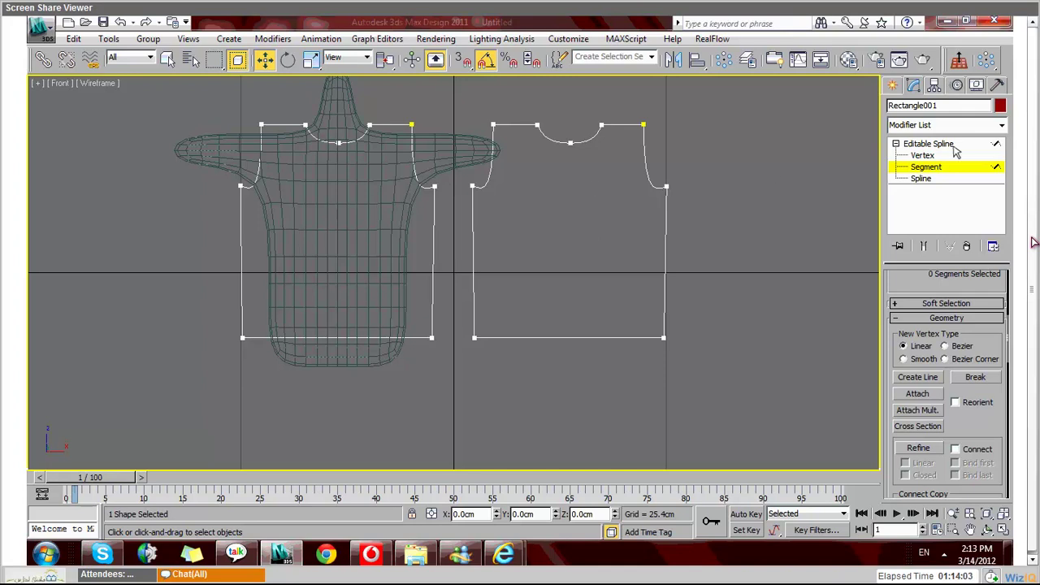
click(955, 146)
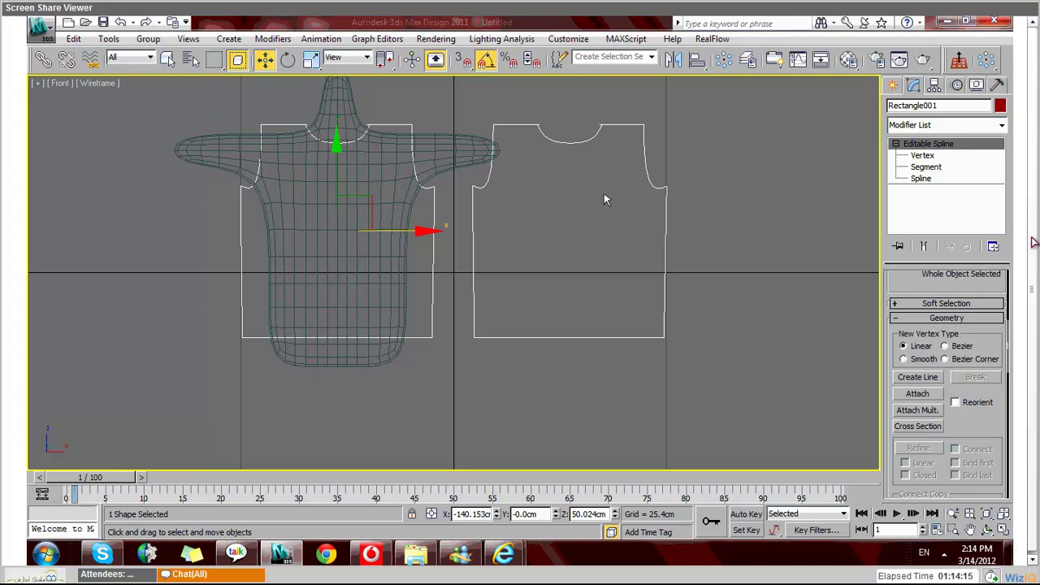
Step: Select the smoothed body and hide it so only the shirt outlines are shown
scroll(604, 193, up, 3)
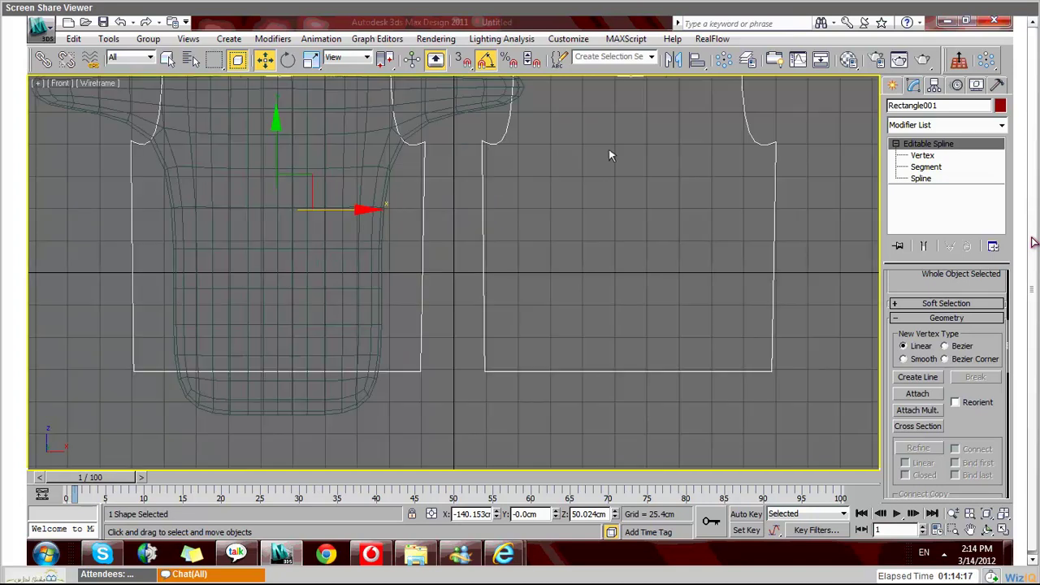
alt+middle_drag(612, 155, 425, 271)
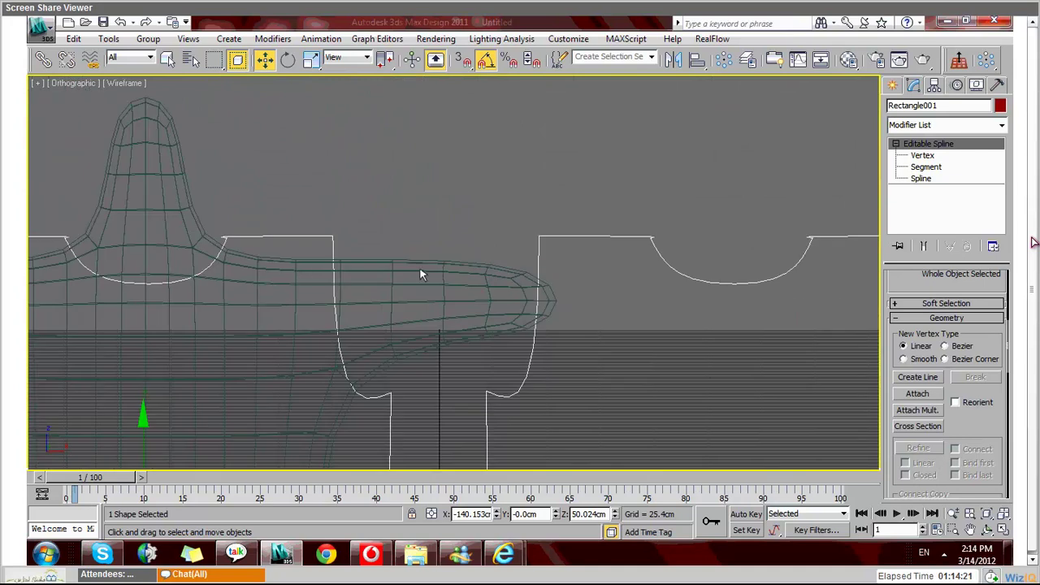
click(219, 276)
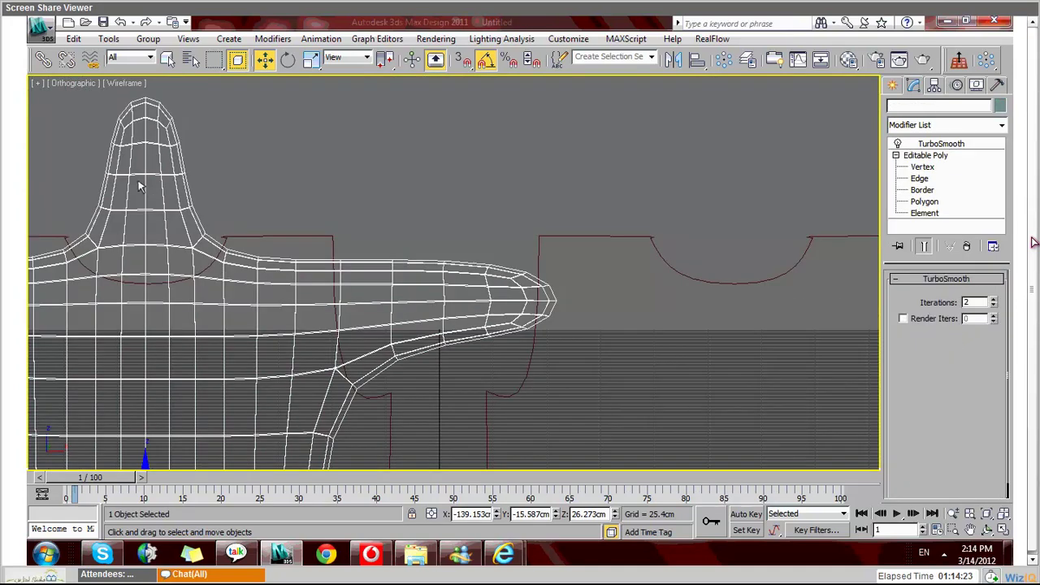
right_click(260, 171)
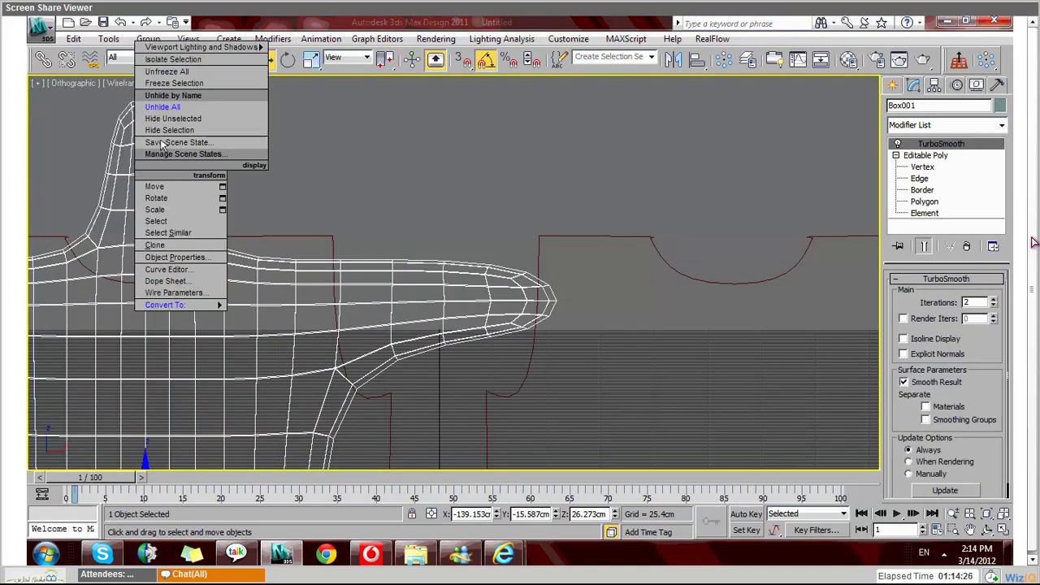
click(221, 130)
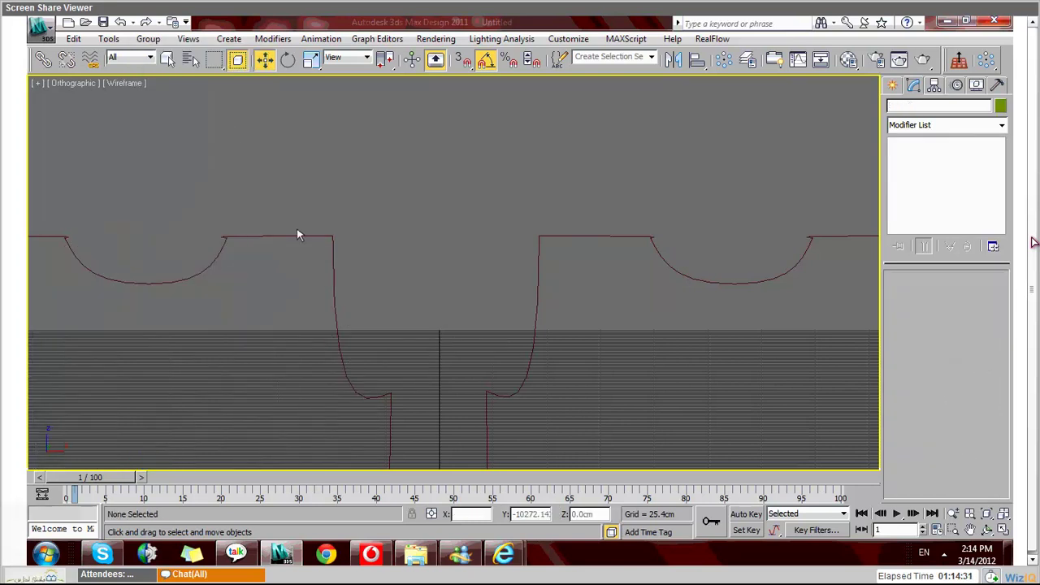
Step: Select the first outline's neckline corner vertex nearest the second outline and convert it to Bezier
click(297, 236)
key(1)
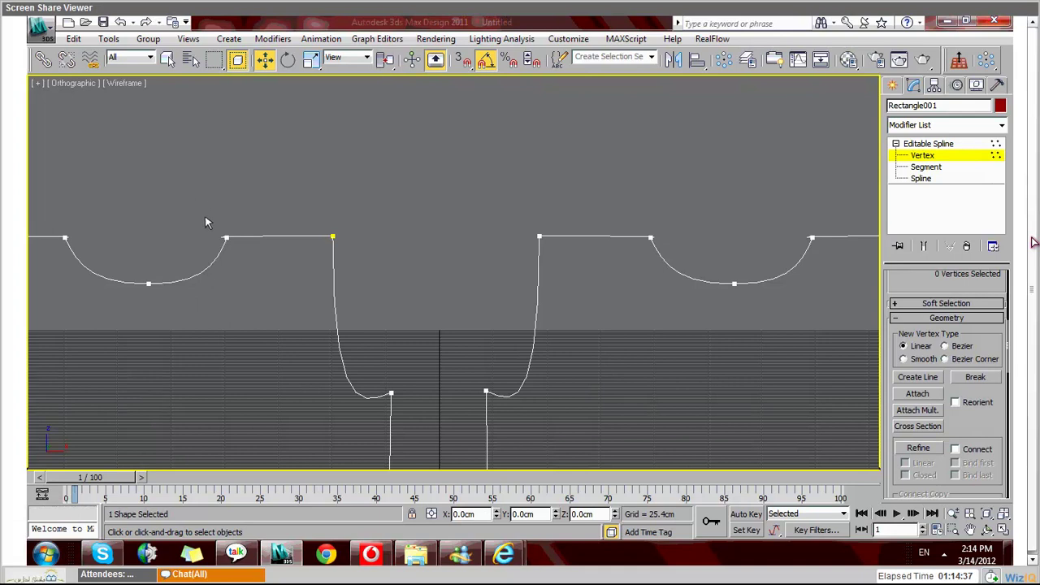
click(953, 526)
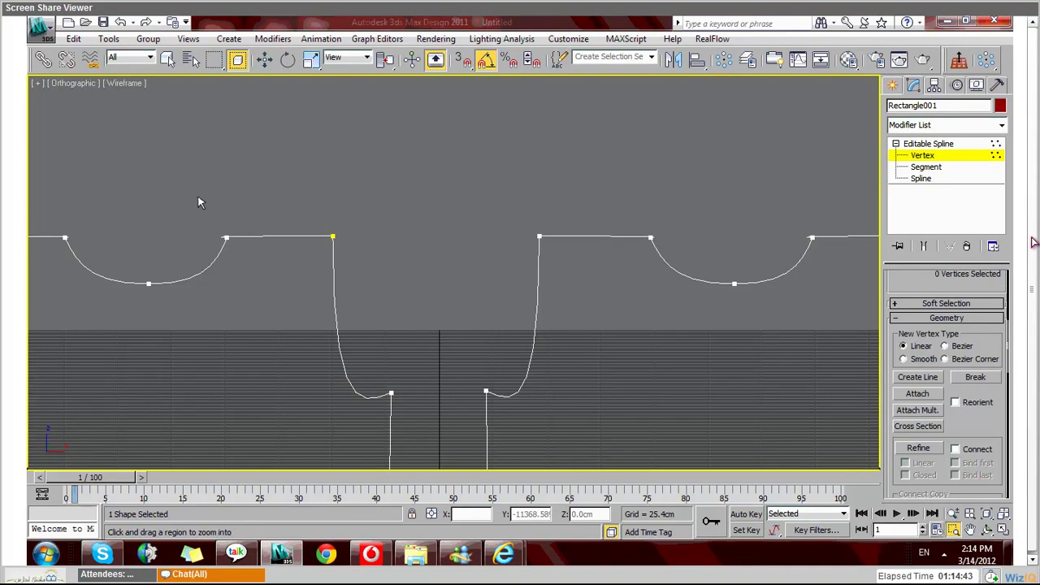
drag(197, 194, 442, 204)
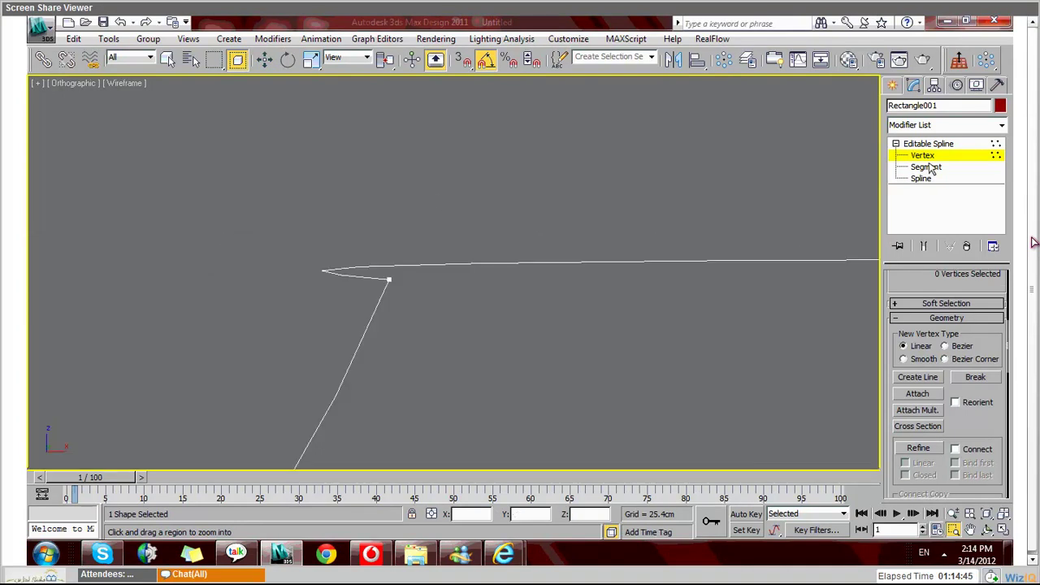
key(w)
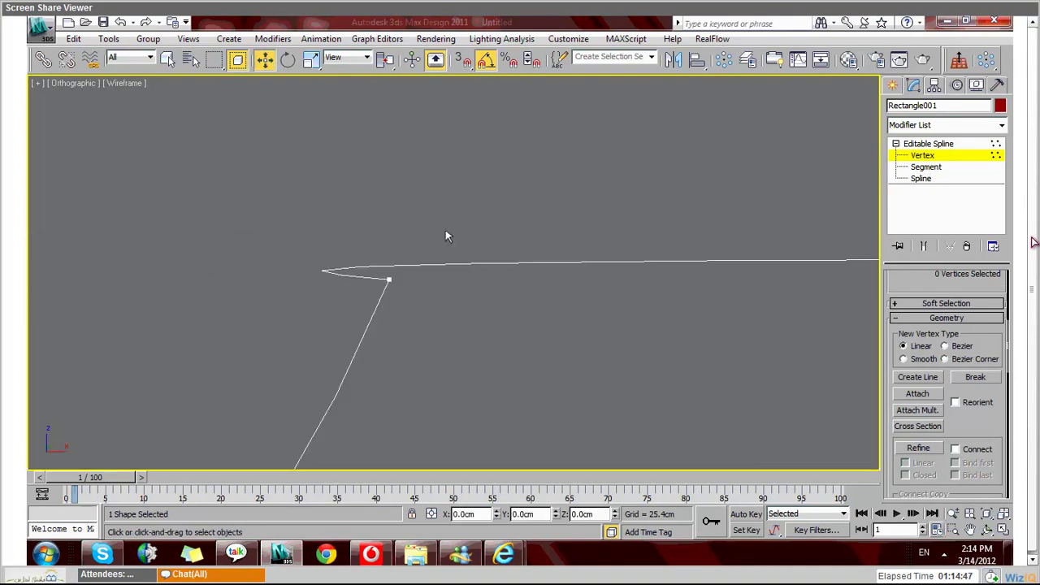
click(388, 280)
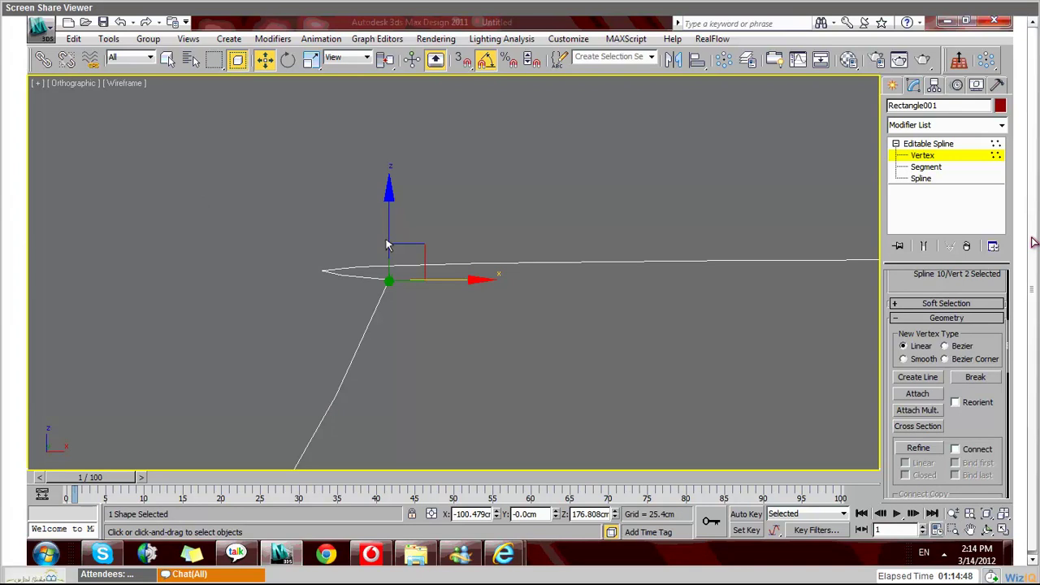
right_click(393, 289)
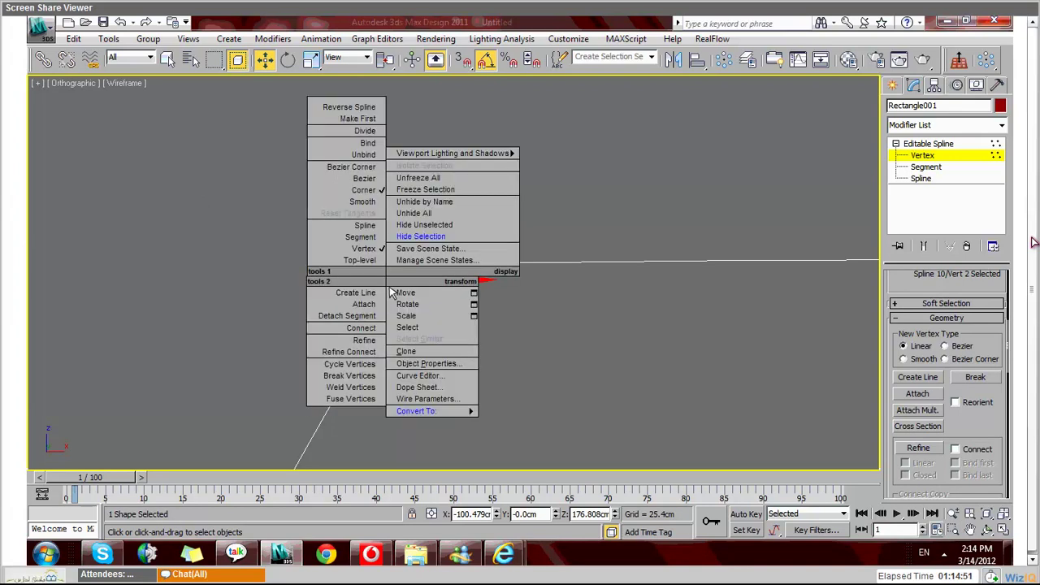
click(352, 182)
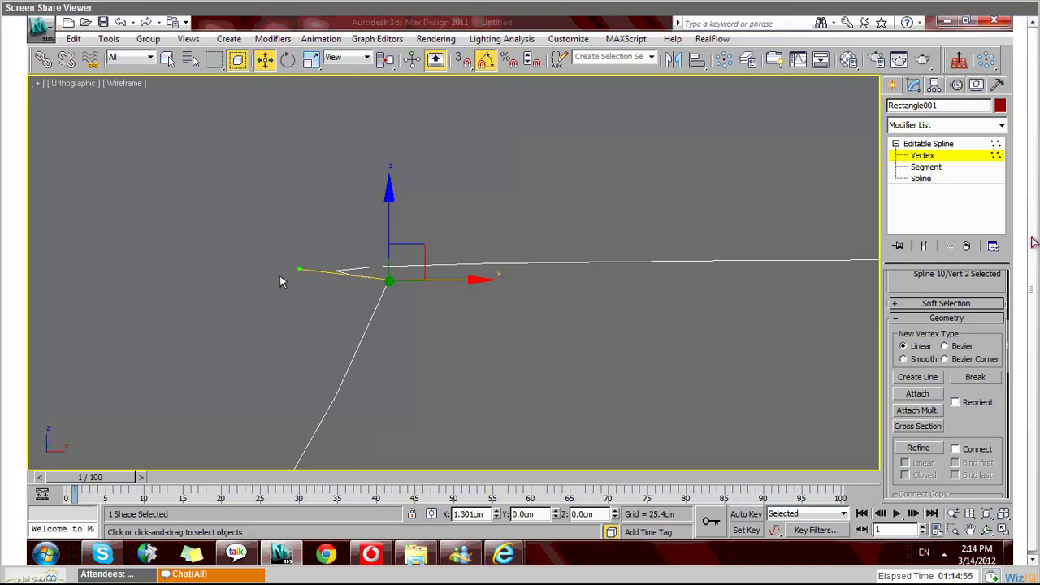
Step: Swing the corner vertex's Bezier handle over to the shoulder side to remove the hook in the line
drag(295, 255, 451, 266)
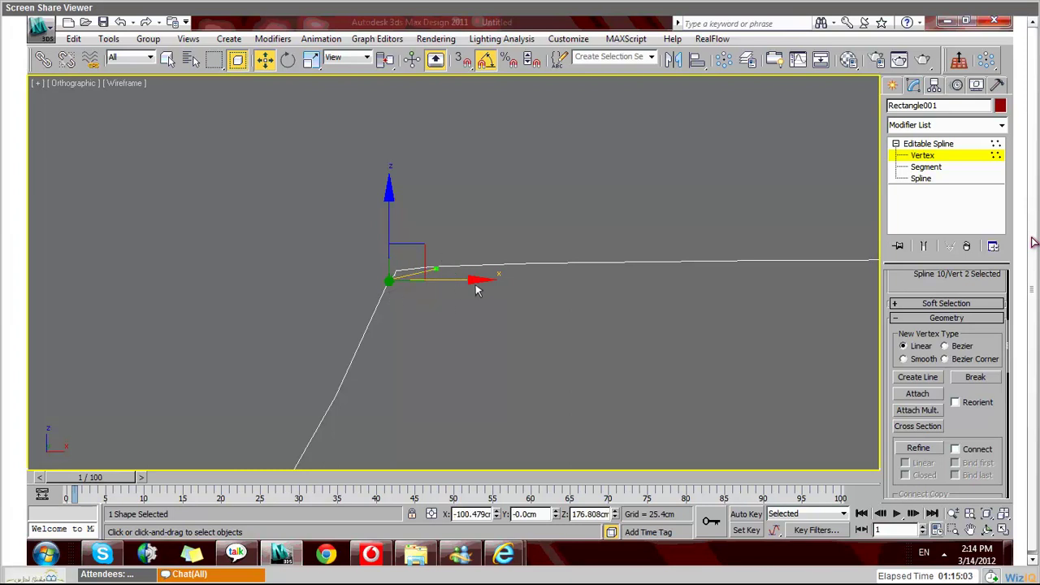
click(476, 282)
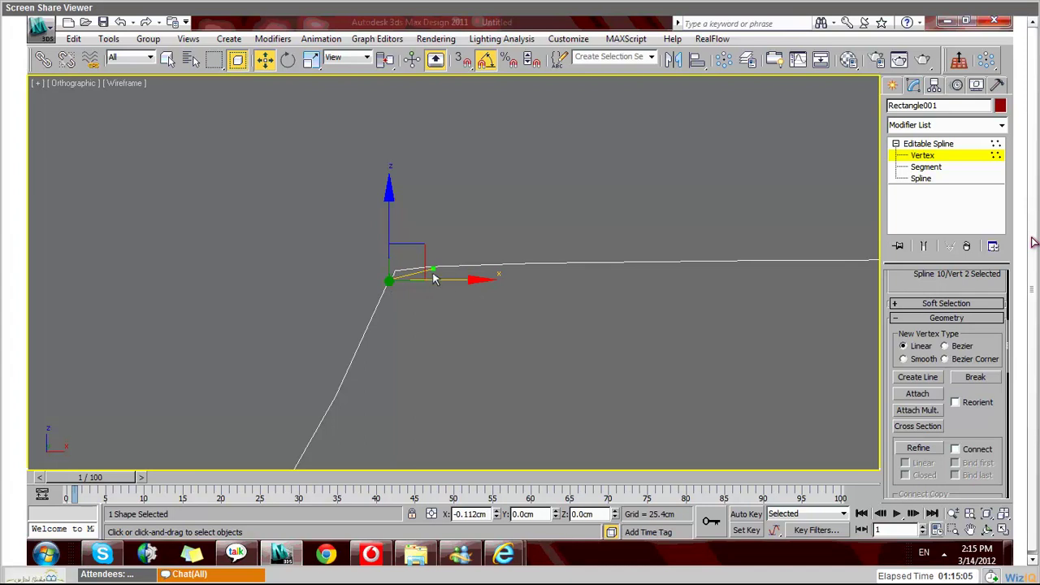
mouse_move(431, 277)
mouse_down()
mouse_move(447, 286)
mouse_move(433, 274)
mouse_up()
click(439, 301)
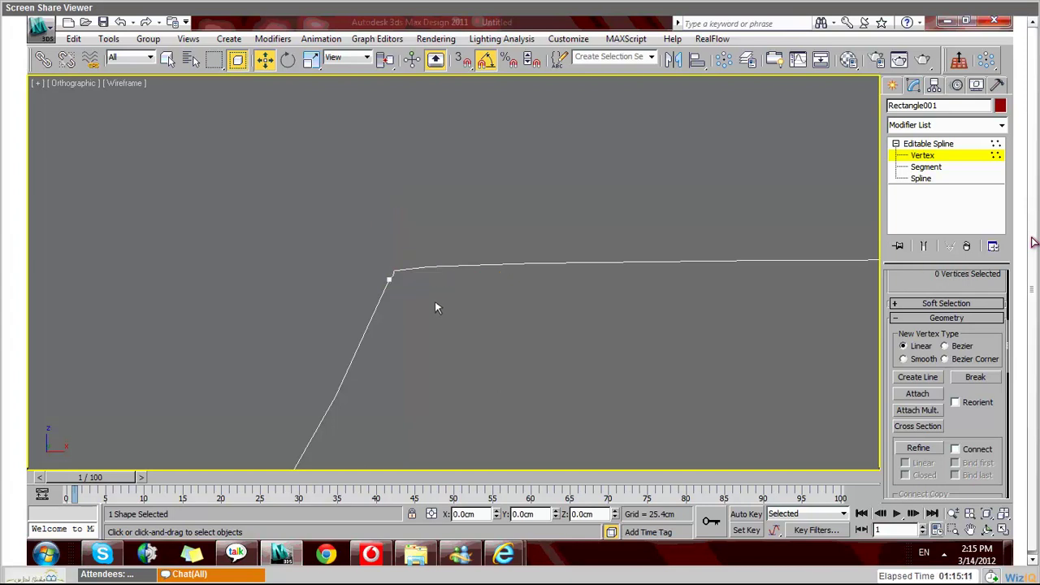
click(390, 291)
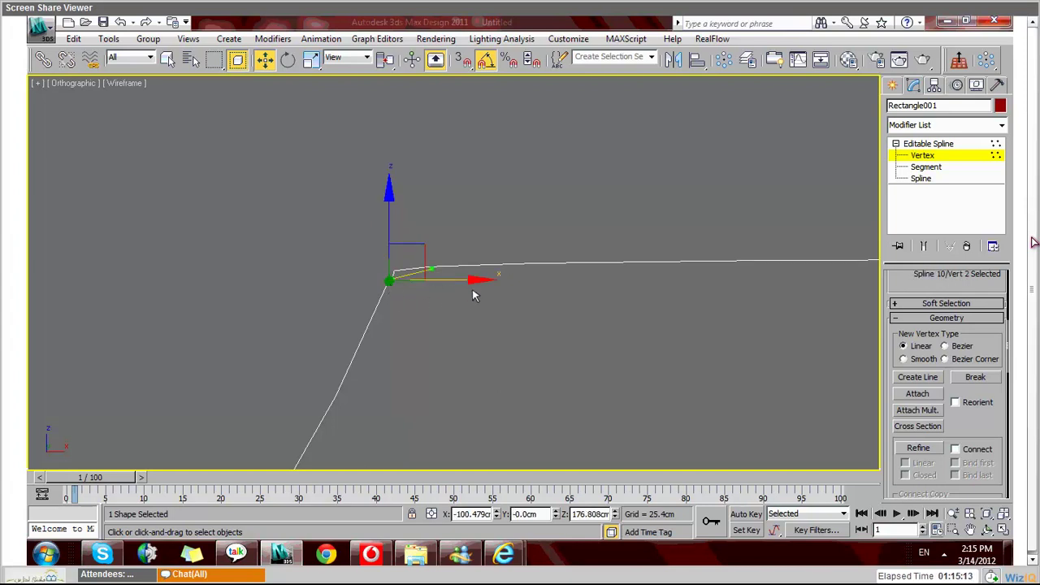
drag(422, 250, 420, 257)
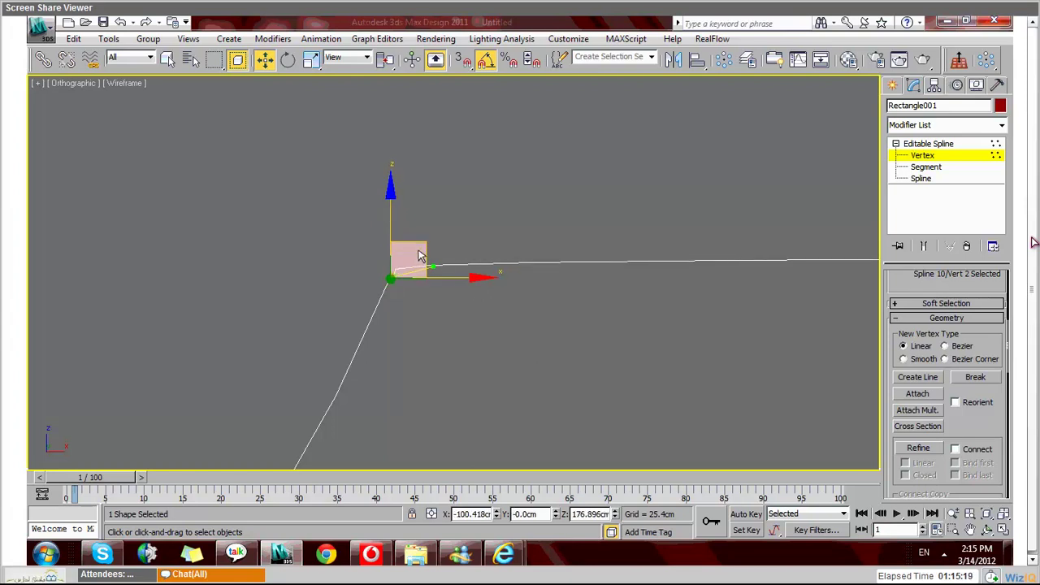
click(404, 269)
Step: Extend the same corner vertex's Bezier handle farther along the shoulder line to smooth the transition
click(389, 280)
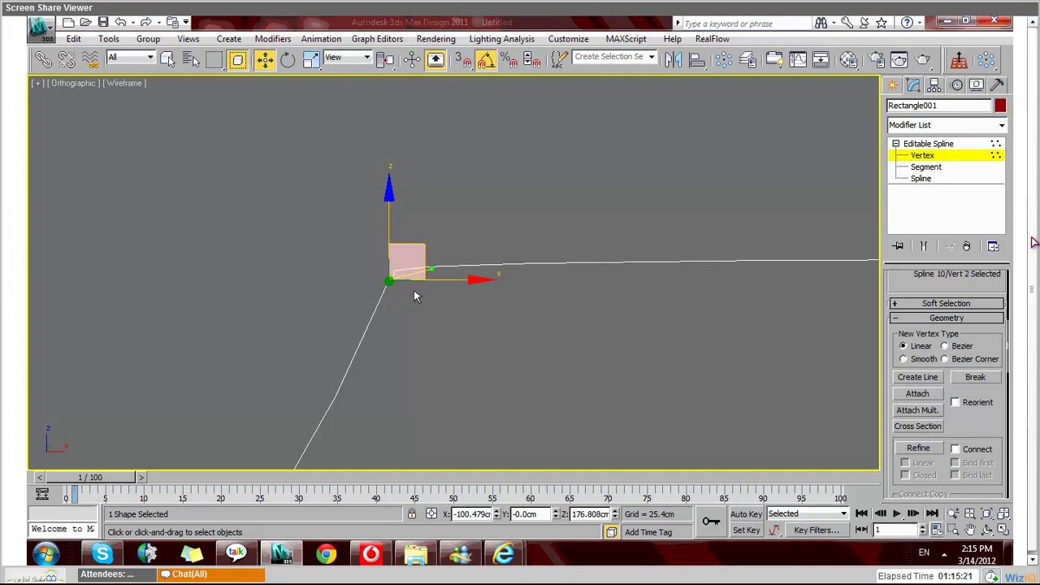
drag(438, 285, 520, 282)
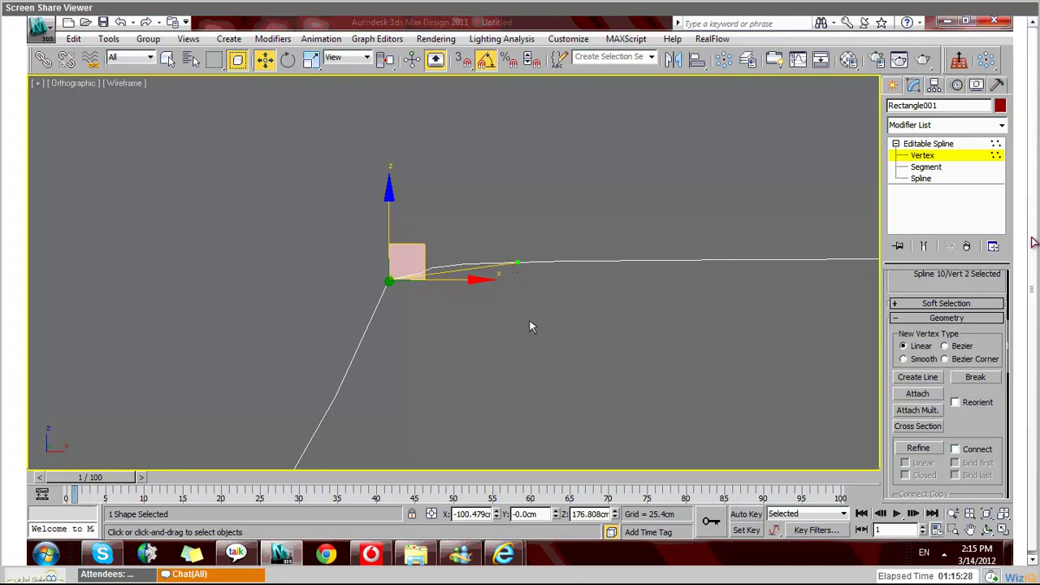
click(414, 358)
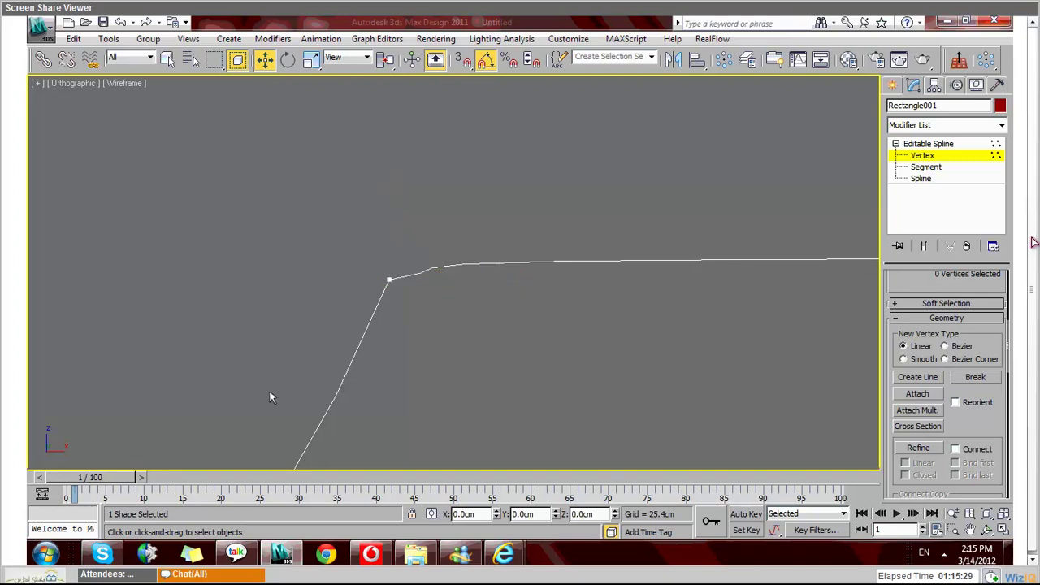
alt+middle_drag(271, 395, 376, 365)
click(485, 324)
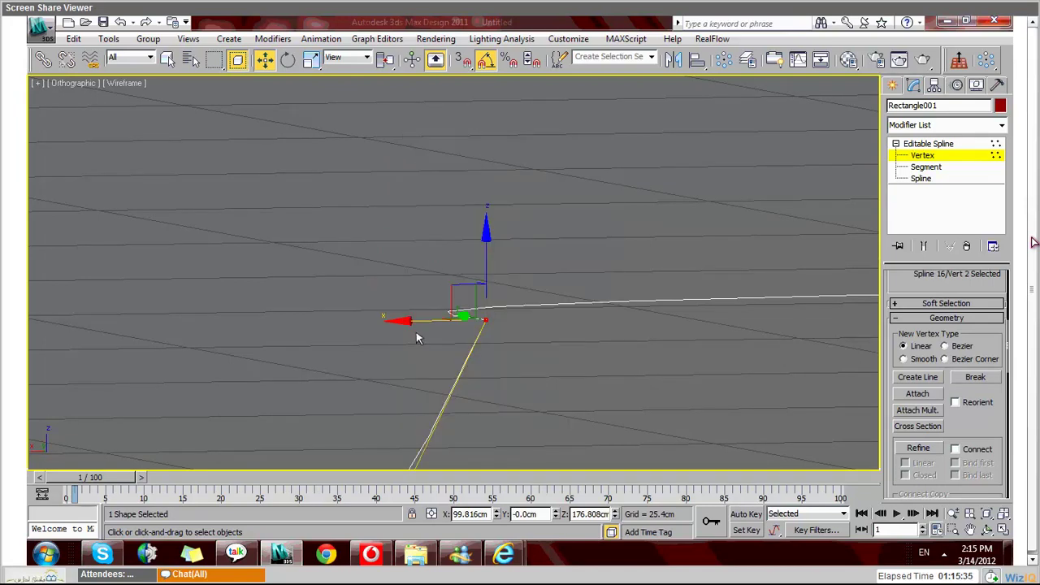
click(484, 346)
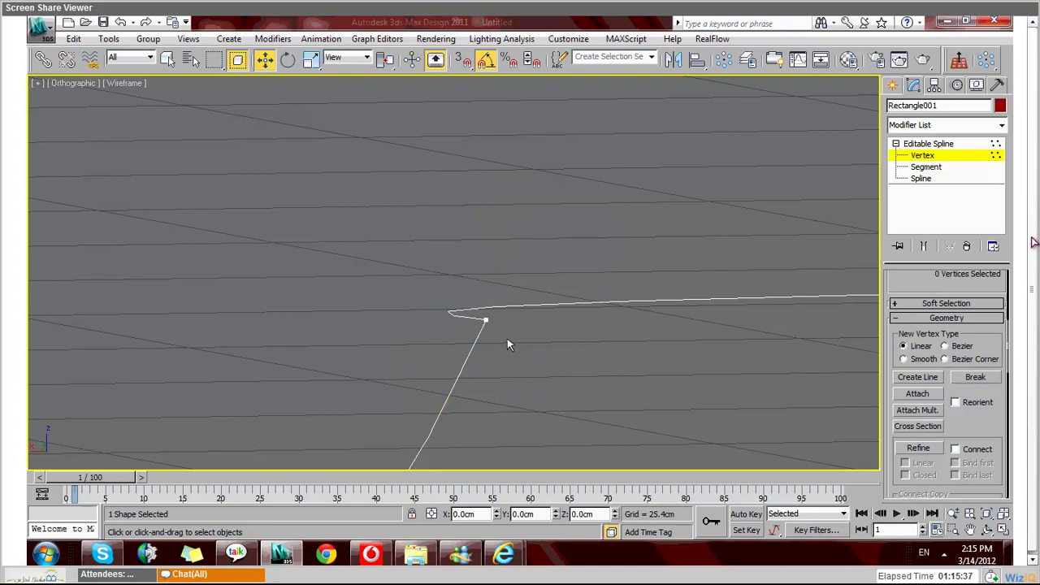
drag(507, 345, 473, 310)
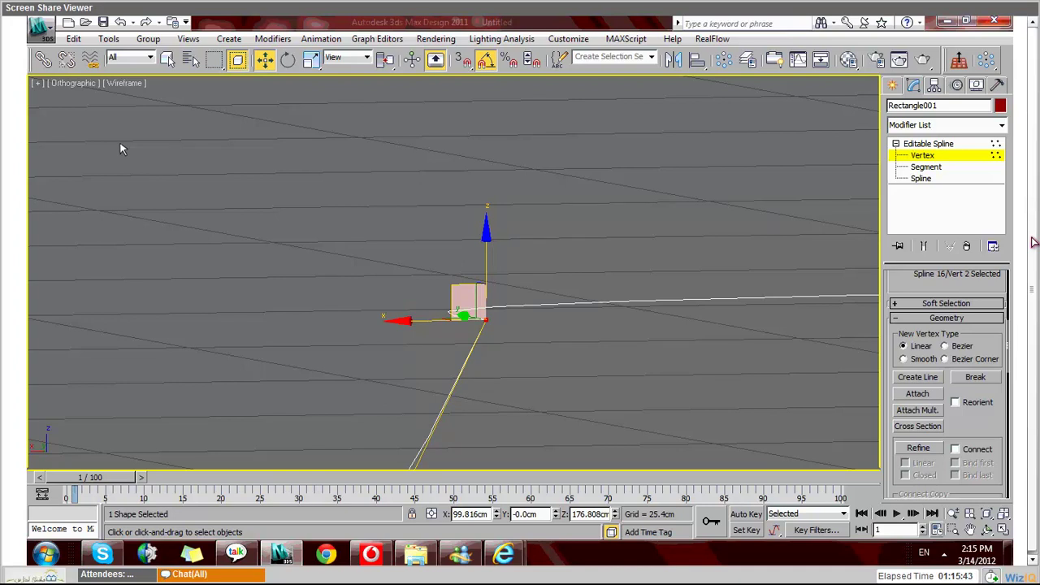
Step: Switch to the Front view and slightly adjust the neckline handle of the second outline's corner vertex nearest the first outline
click(73, 83)
click(102, 202)
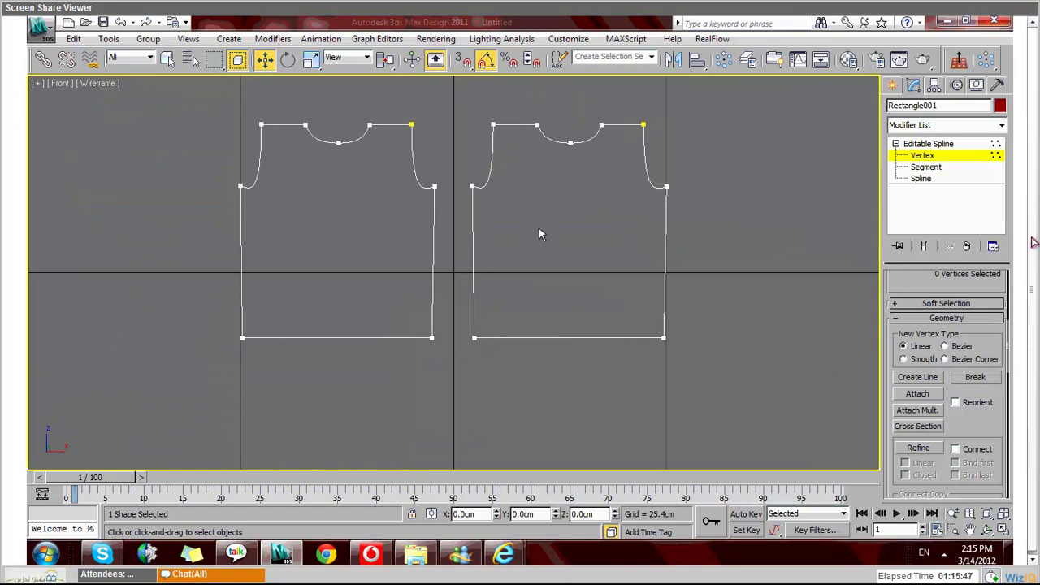
scroll(539, 234, up, 10)
scroll(496, 260, up, 5)
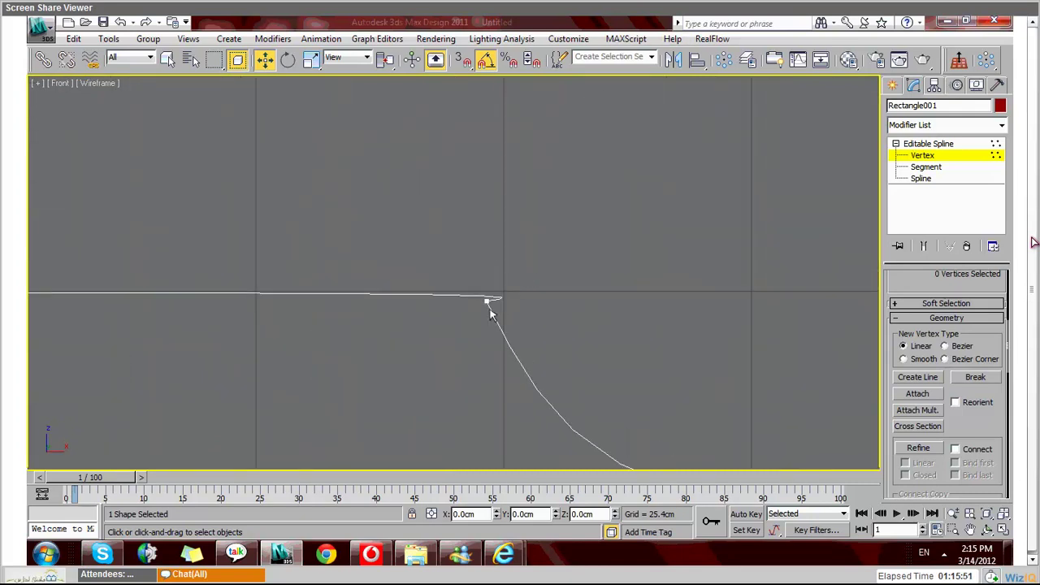
click(489, 302)
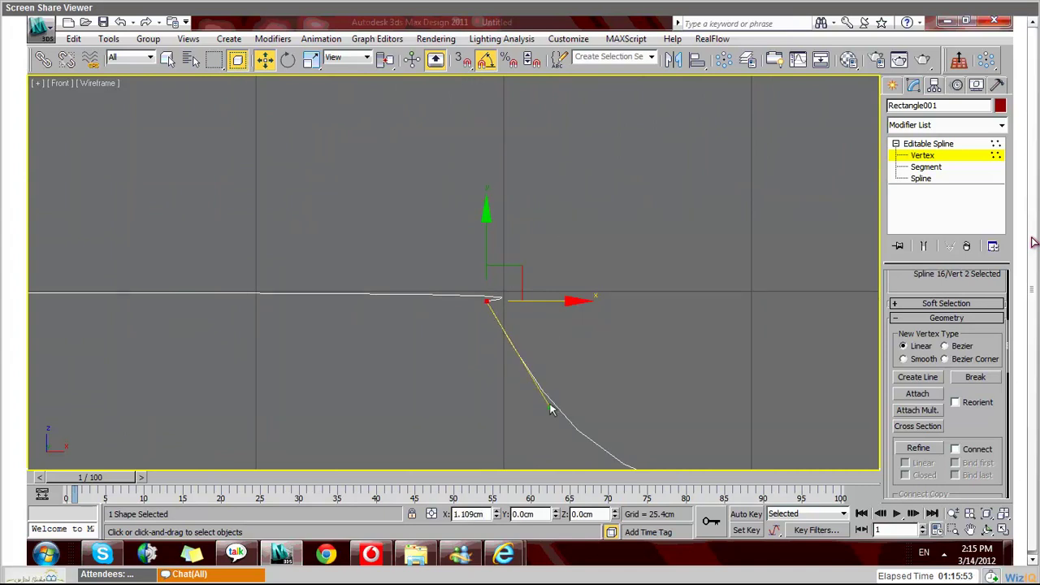
drag(550, 410, 545, 408)
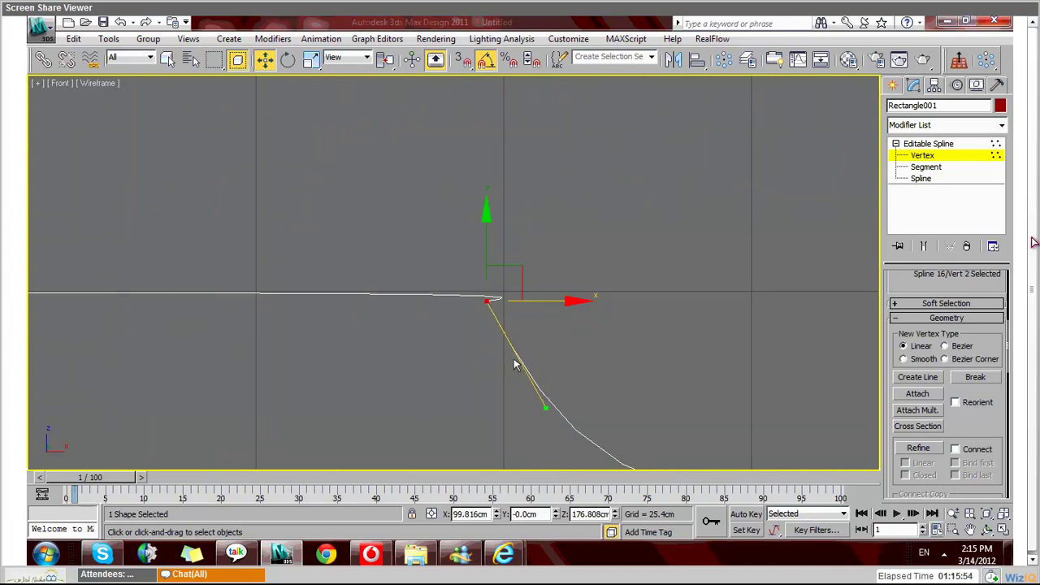
Step: Change the vertex type of the second outline's neckline corner and swing its handle toward vertical
right_click(488, 312)
click(473, 220)
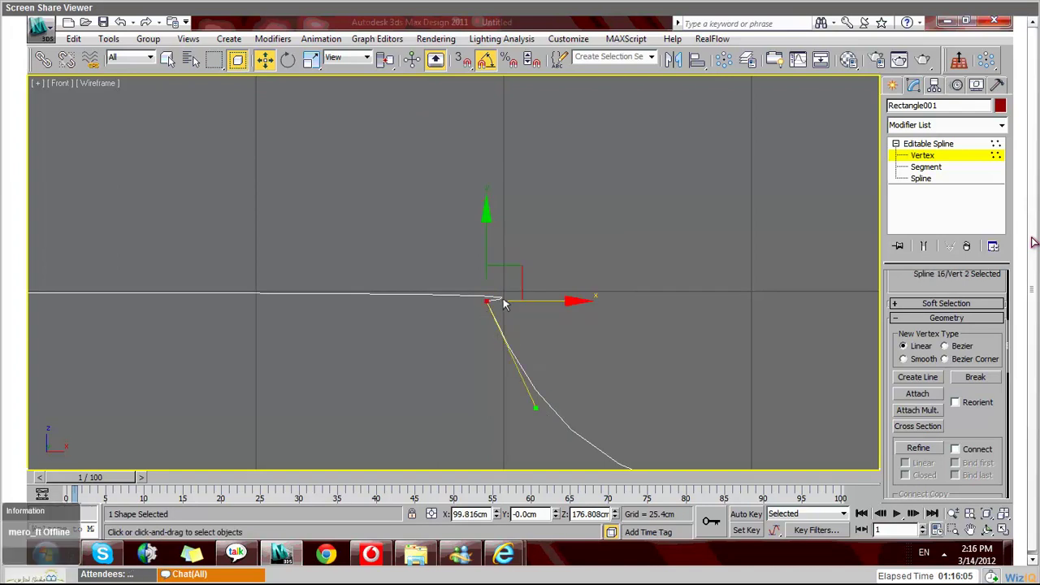
drag(514, 383, 492, 368)
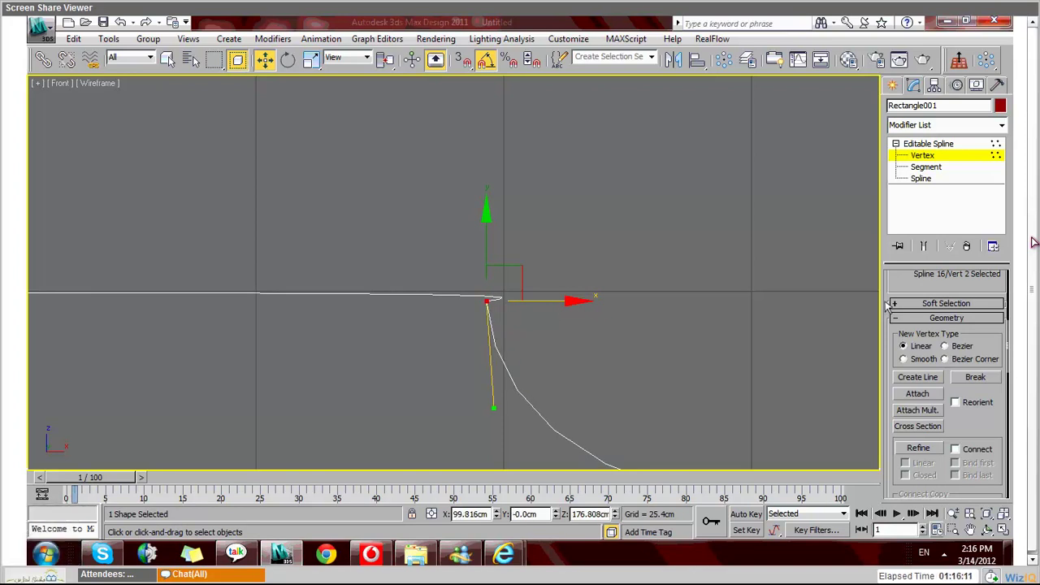
Step: Try the Lock Handles settings with the All option while moving the neckline corner vertex's handle sideways
scroll(892, 324, up, 5)
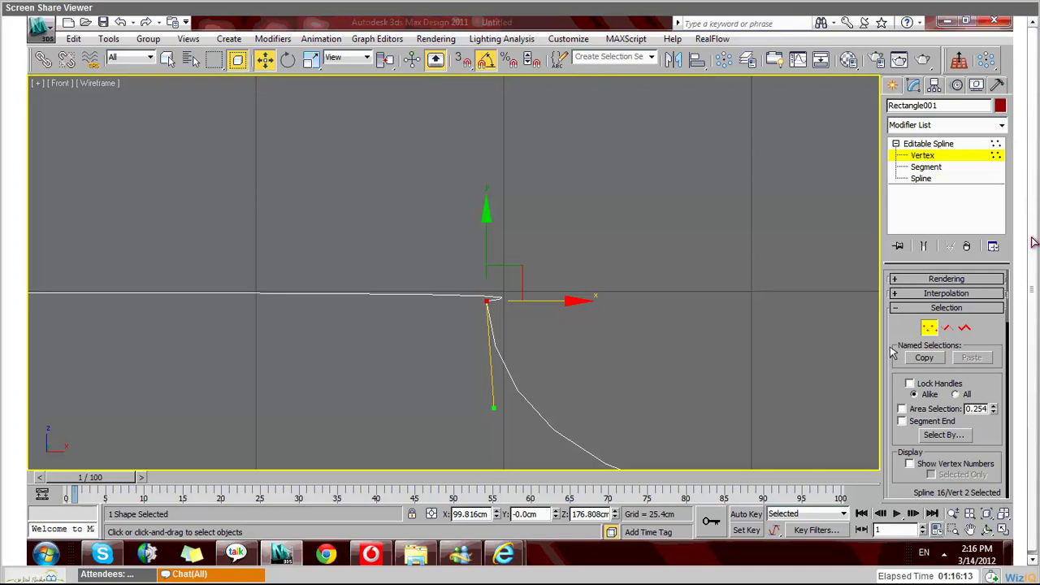
click(910, 383)
click(911, 384)
drag(498, 424, 515, 404)
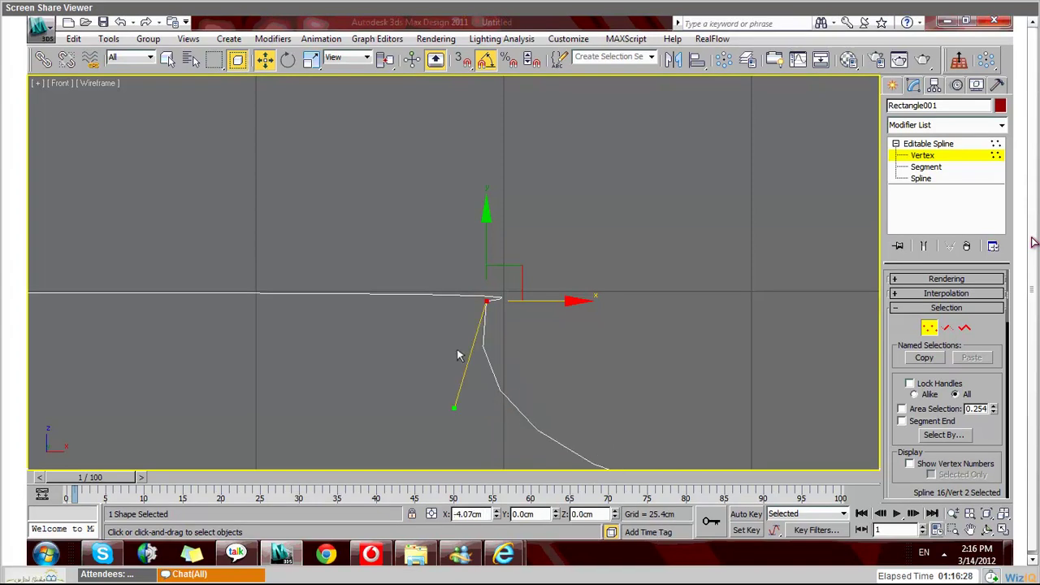
click(514, 319)
click(496, 313)
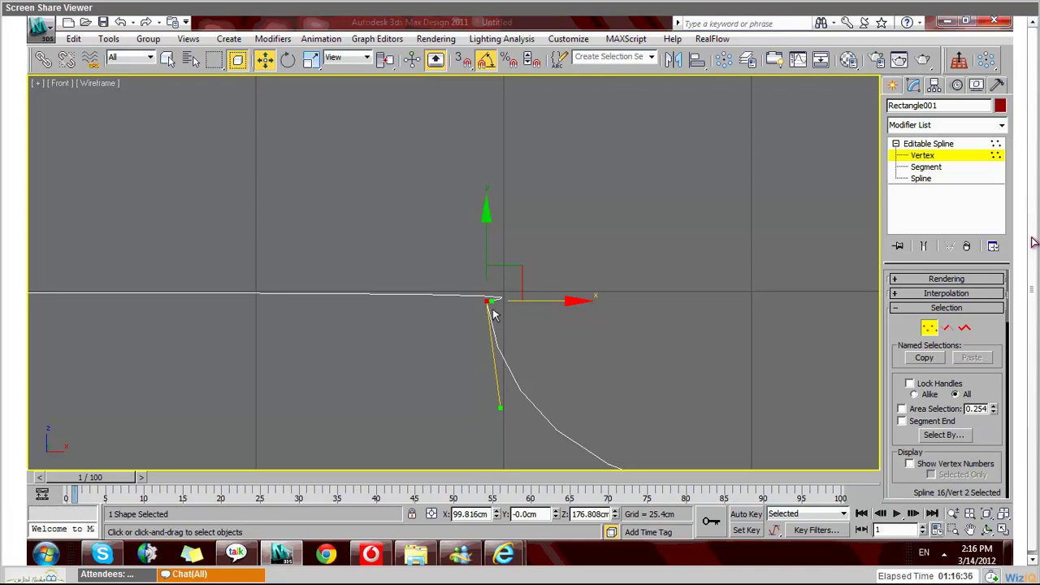
Step: Undo the last handle edits on the second outline's neckline corner vertex
key(ctrl+z)
key(ctrl+z)
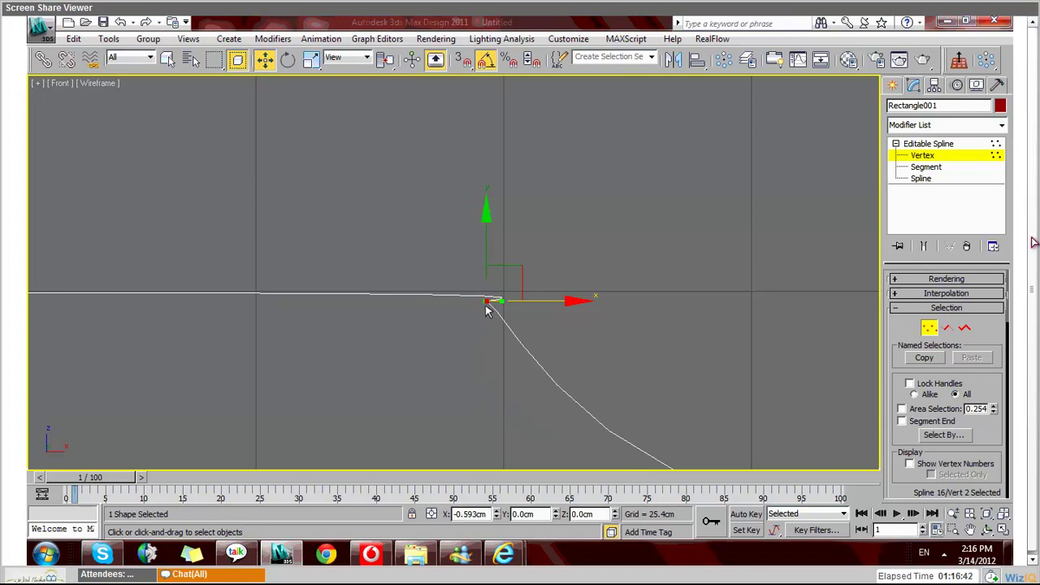
key(ctrl+z)
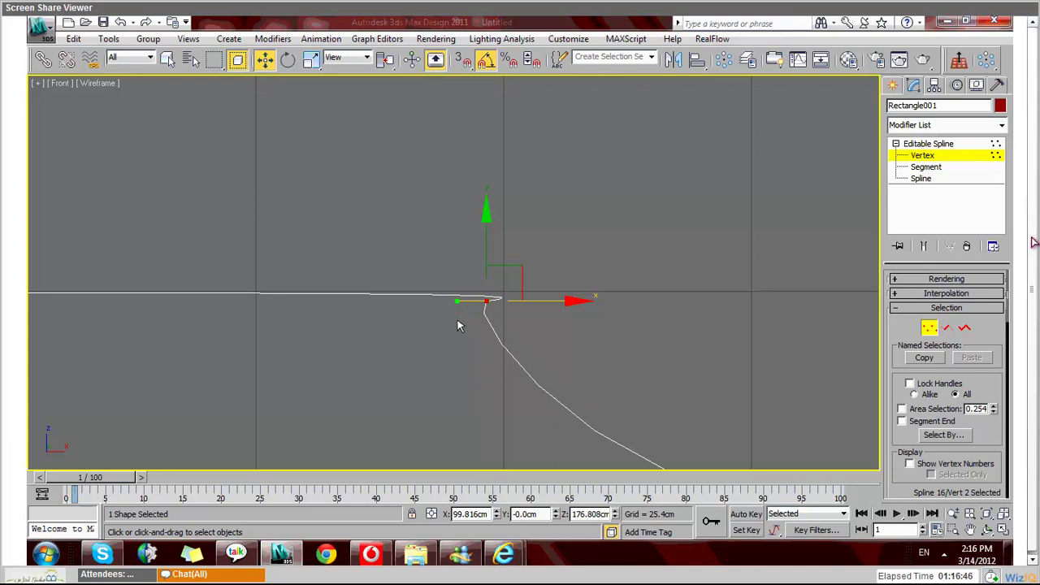
key(ctrl+z)
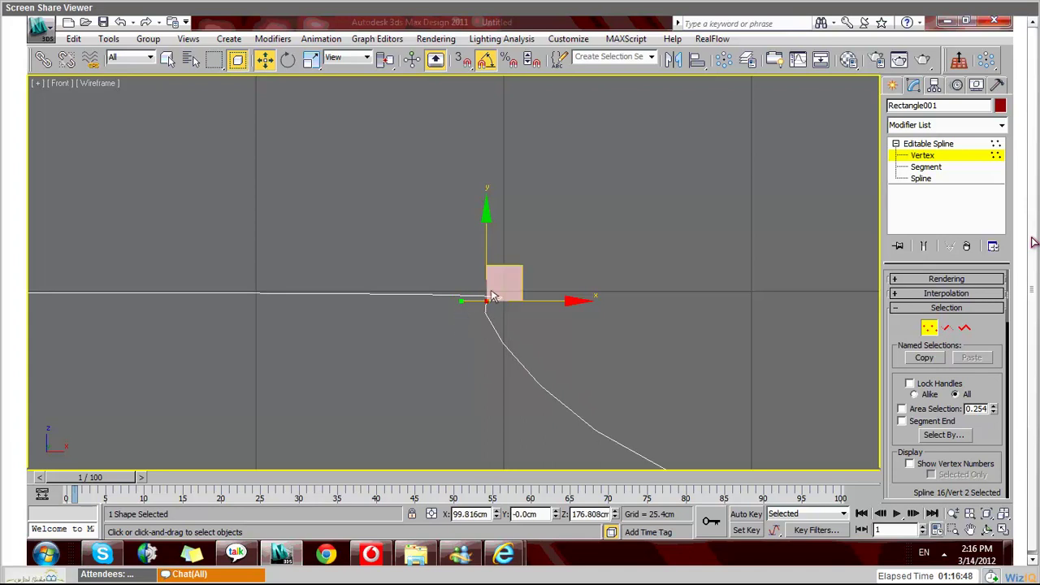
Step: Set the handle locking option to Alike and pull the neckline corner vertex's short handle up toward the shoulder side
drag(458, 317, 482, 320)
mouse_move(490, 314)
mouse_down()
mouse_move(506, 318)
mouse_move(495, 304)
mouse_up()
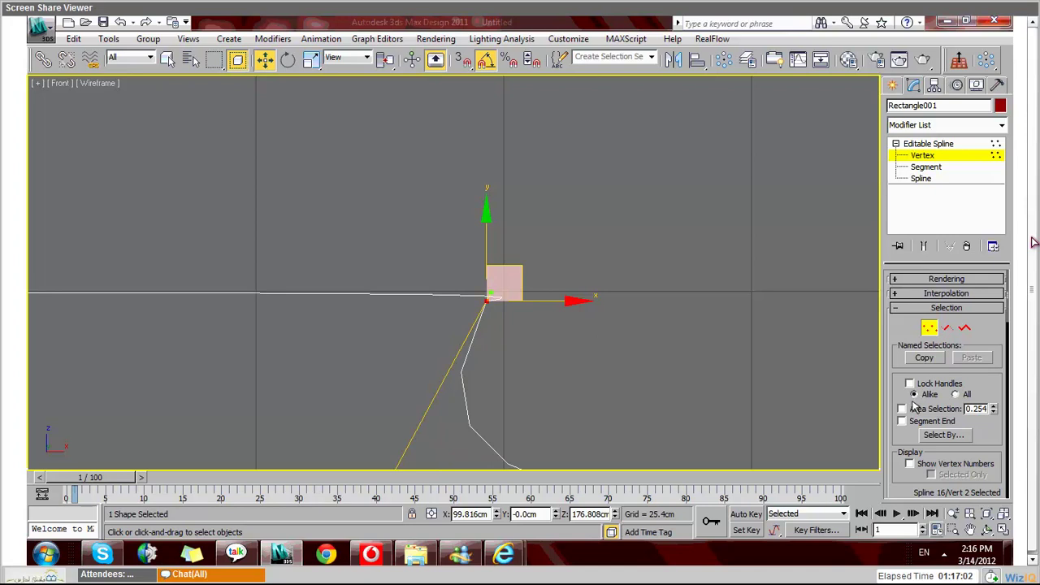
drag(491, 299, 491, 300)
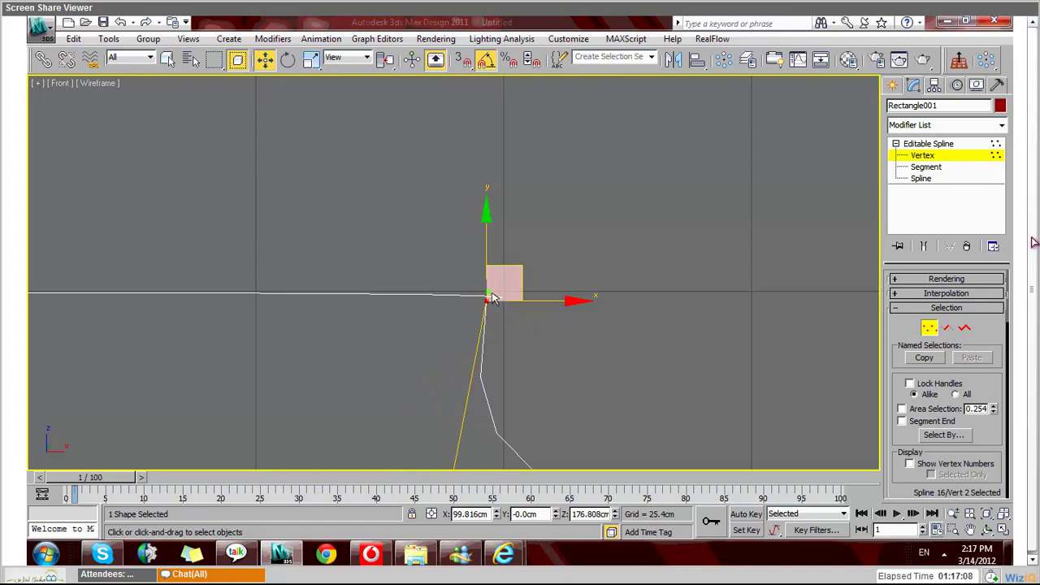
drag(486, 298, 431, 276)
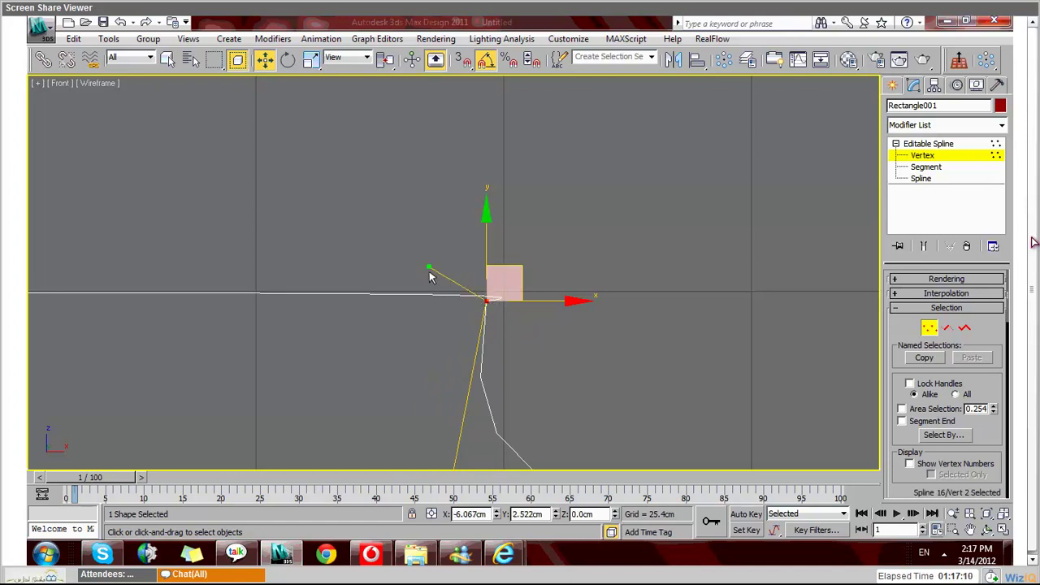
Step: Shorten and swing the corner's lower handle toward the neckline curve, and move the vertex to about X 101.35 cm, Z 176.82 cm
scroll(462, 457, down, 3)
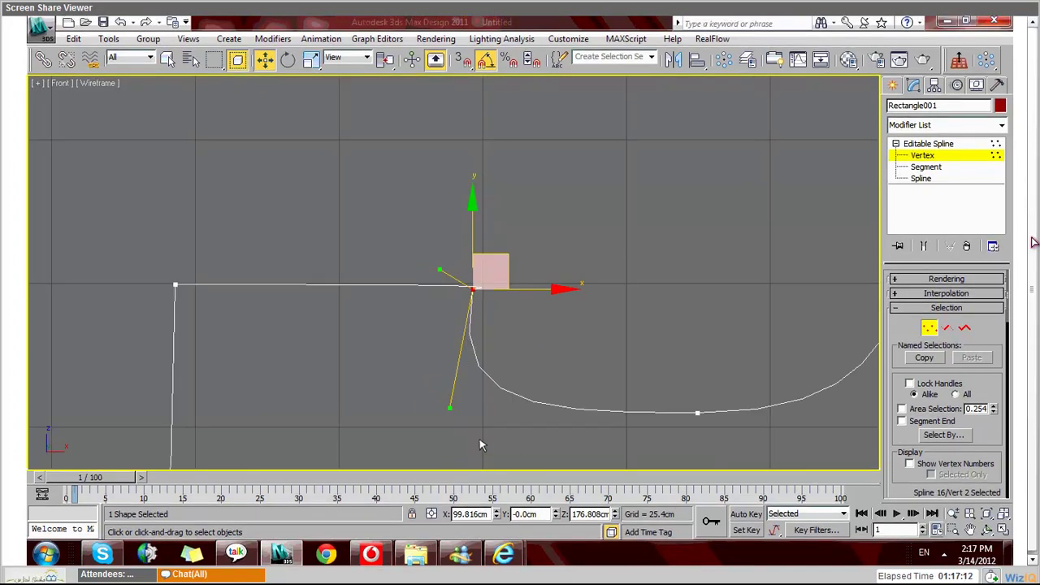
drag(450, 407, 480, 358)
drag(478, 299, 487, 298)
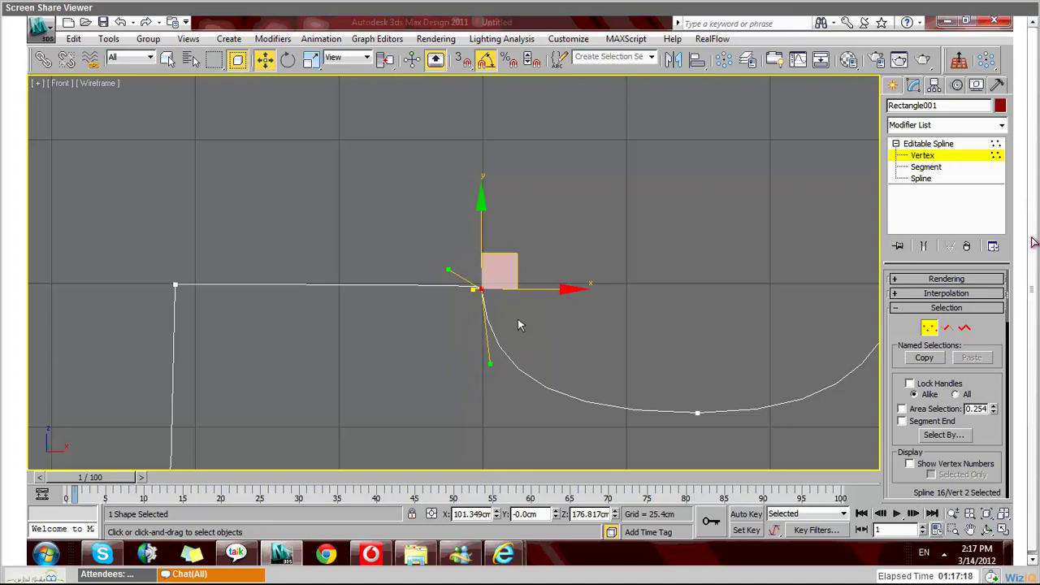
Step: Move the second outline's left neckline corner vertex to about X 104.92 cm, Z 176.95 cm and bring the shoulder line's end vertex onto it
drag(466, 299, 486, 298)
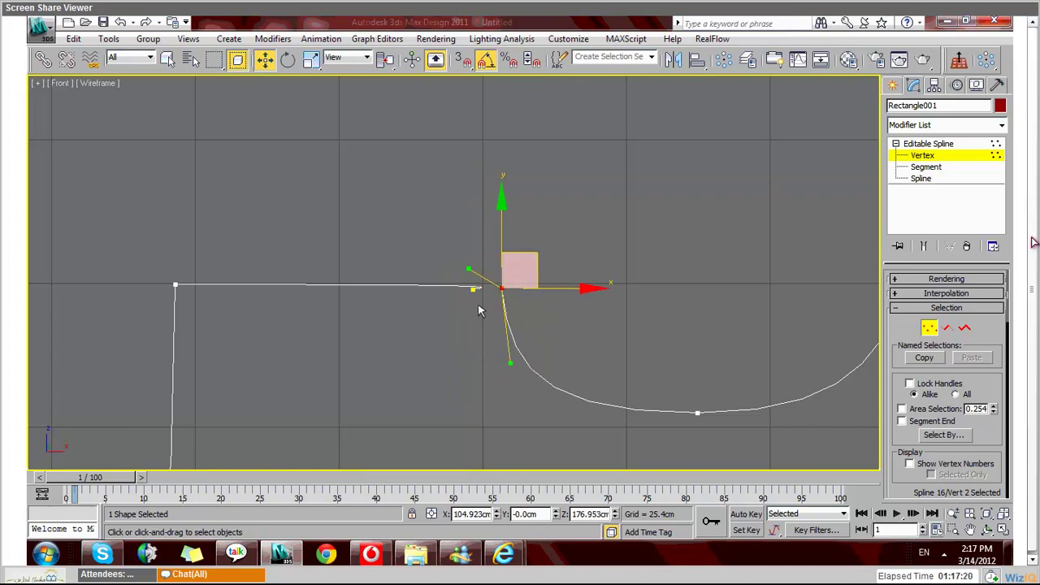
click(473, 290)
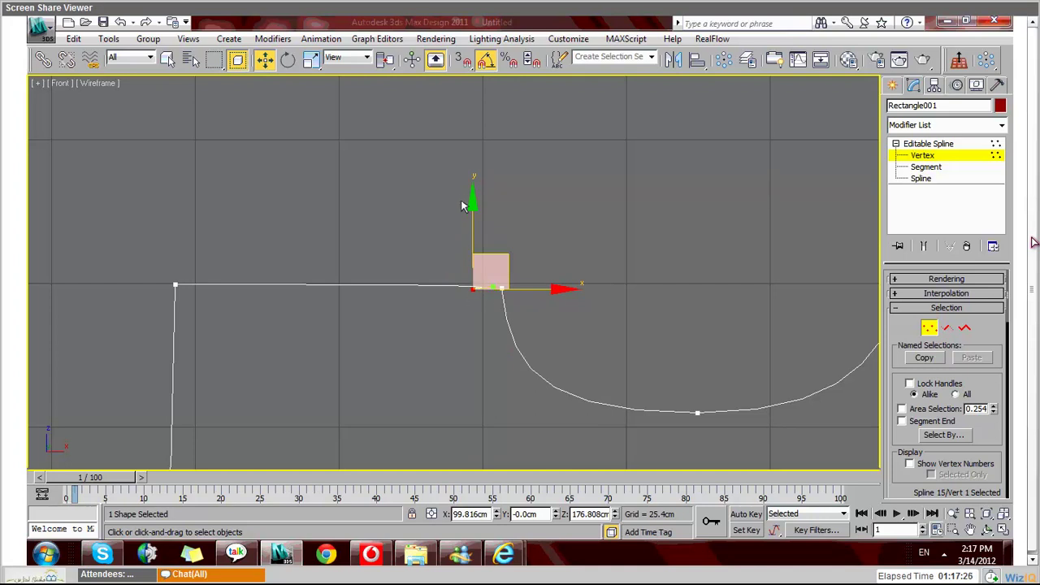
mouse_move(472, 293)
mouse_down()
mouse_move(493, 292)
mouse_move(461, 279)
mouse_up()
mouse_move(543, 325)
mouse_down()
mouse_move(642, 388)
mouse_move(502, 297)
mouse_move(532, 298)
mouse_move(552, 335)
mouse_up()
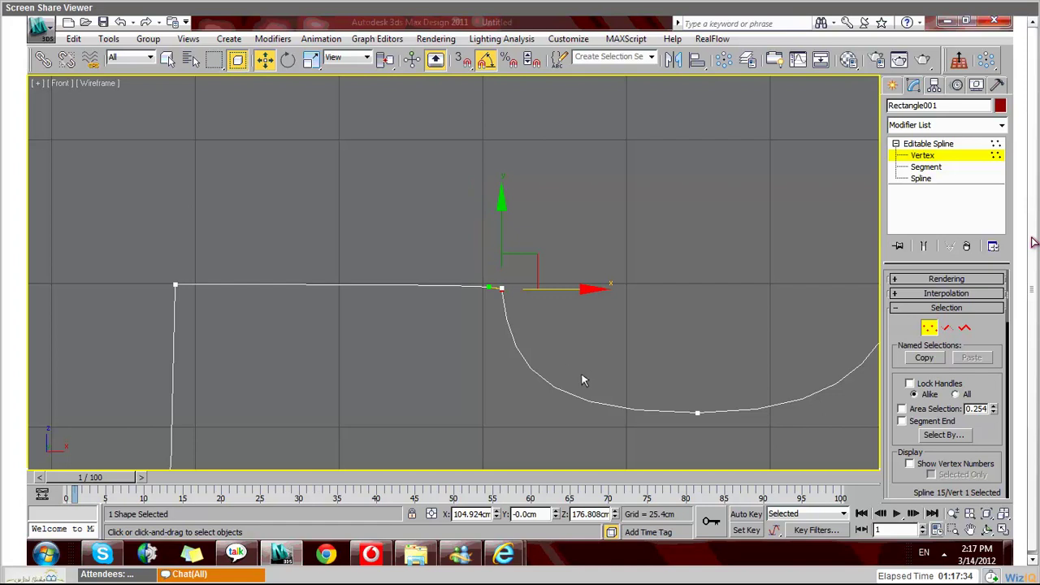
Step: Bring the separated vertices at the same outline's right neckline corner together at about X 174.5 cm, Z 176.81 cm
middle_drag(582, 380, 550, 276)
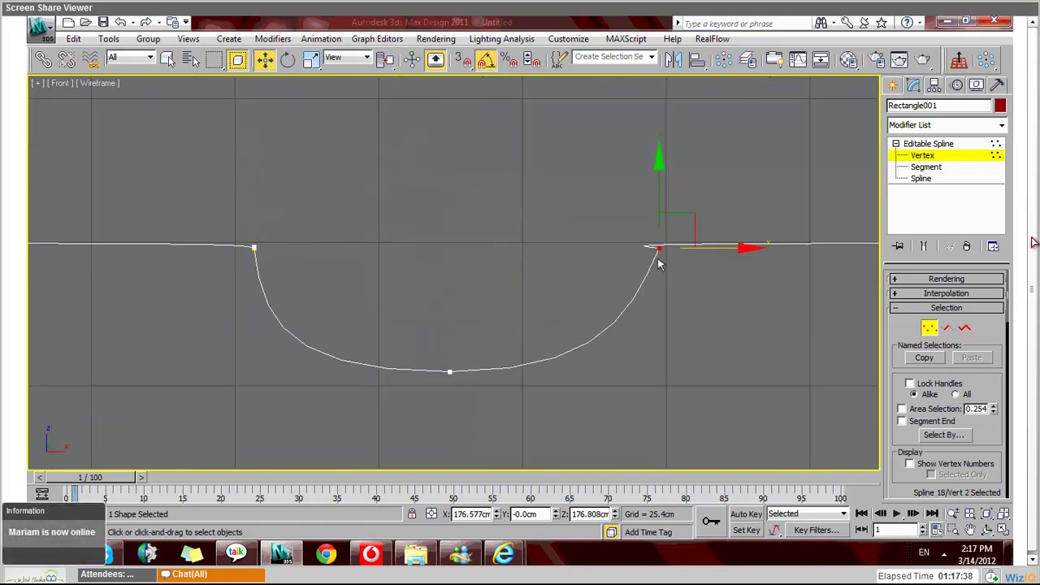
drag(660, 260, 664, 269)
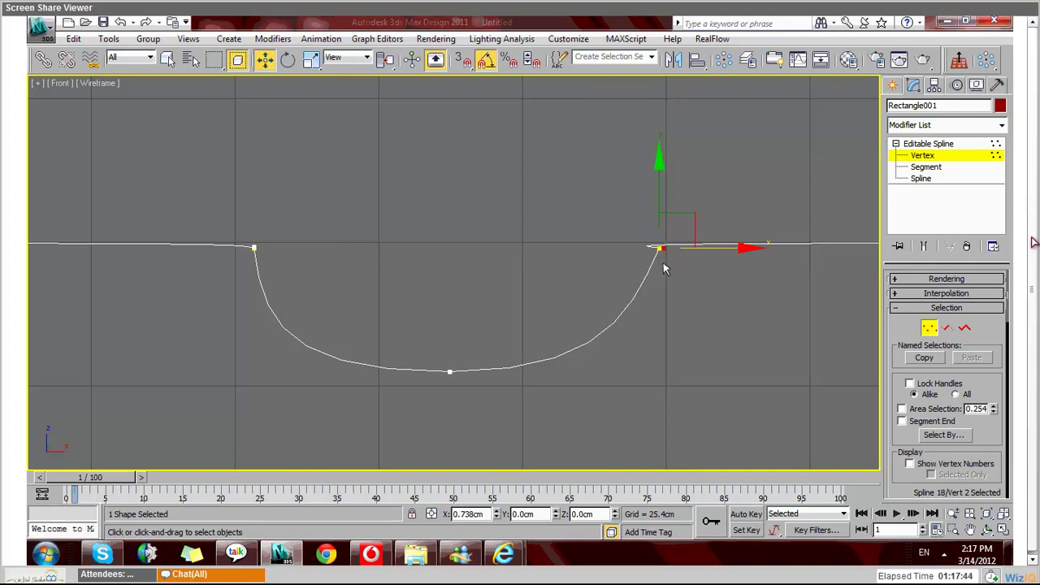
click(626, 253)
drag(628, 257, 642, 244)
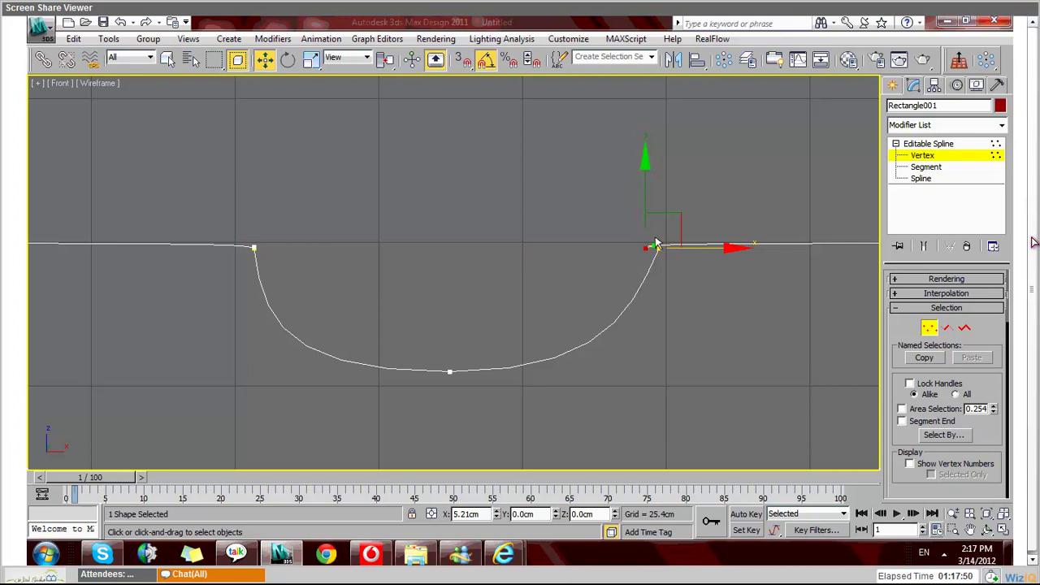
click(656, 245)
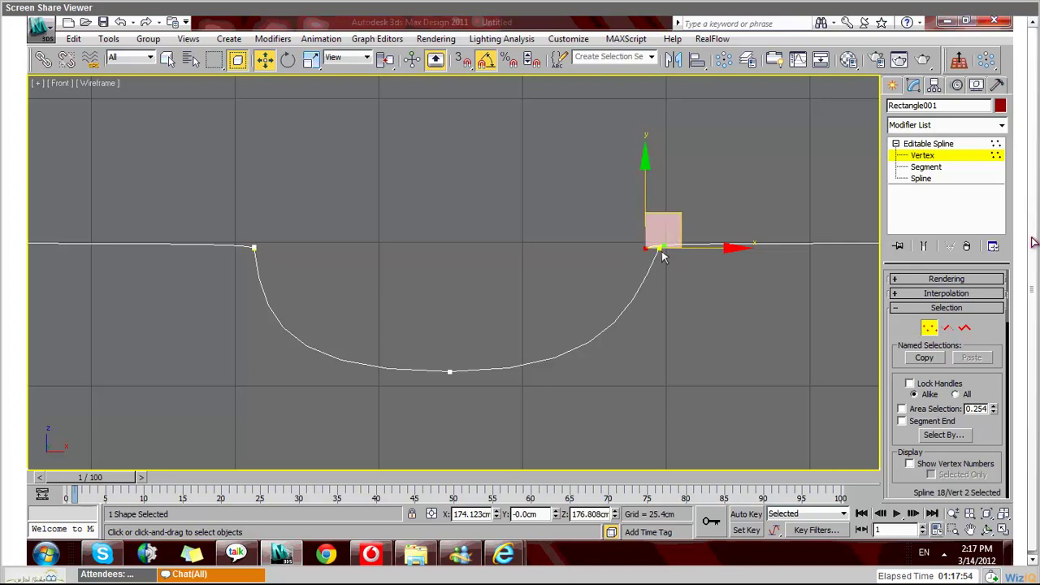
click(661, 250)
drag(662, 257, 653, 260)
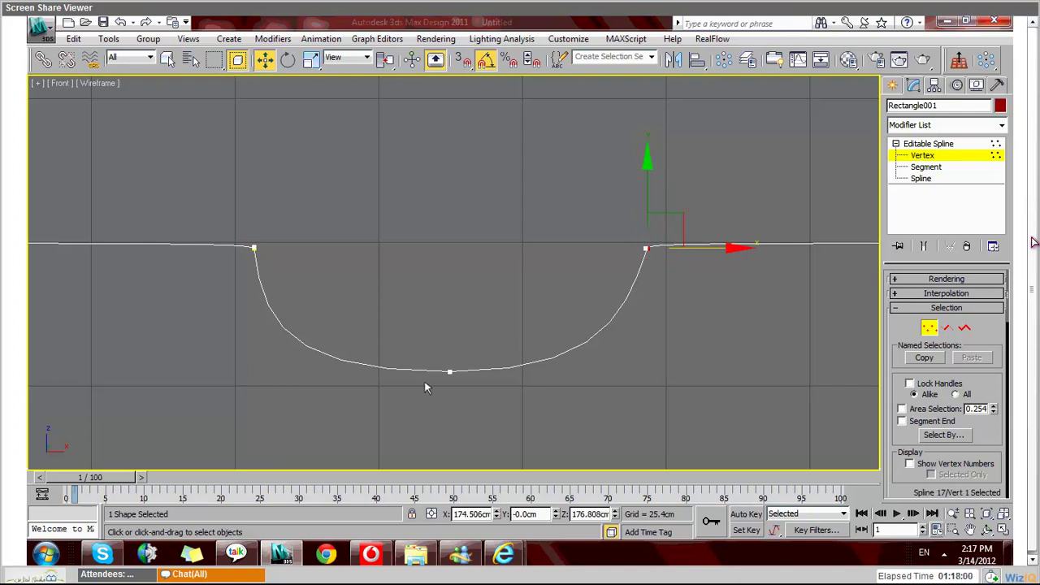
Step: On the other outline, join the separated left neckline corner vertices at about X -175.92 cm, Z 176.8 cm and smooth the shoulder line's handle
middle_drag(408, 397, 642, 349)
scroll(699, 314, down, 3)
scroll(325, 295, down, 3)
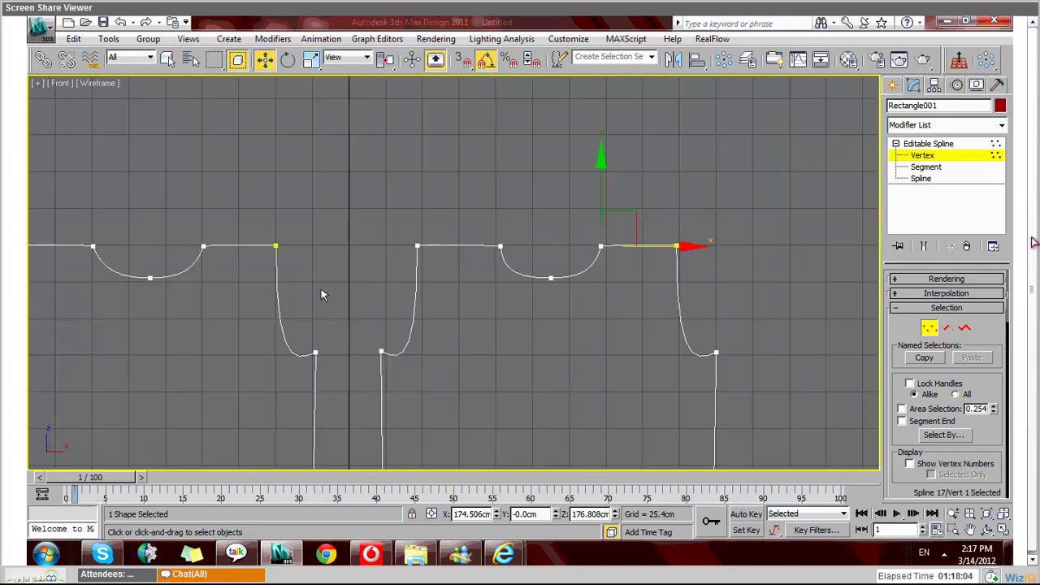
middle_drag(213, 298, 230, 299)
scroll(231, 297, up, 1)
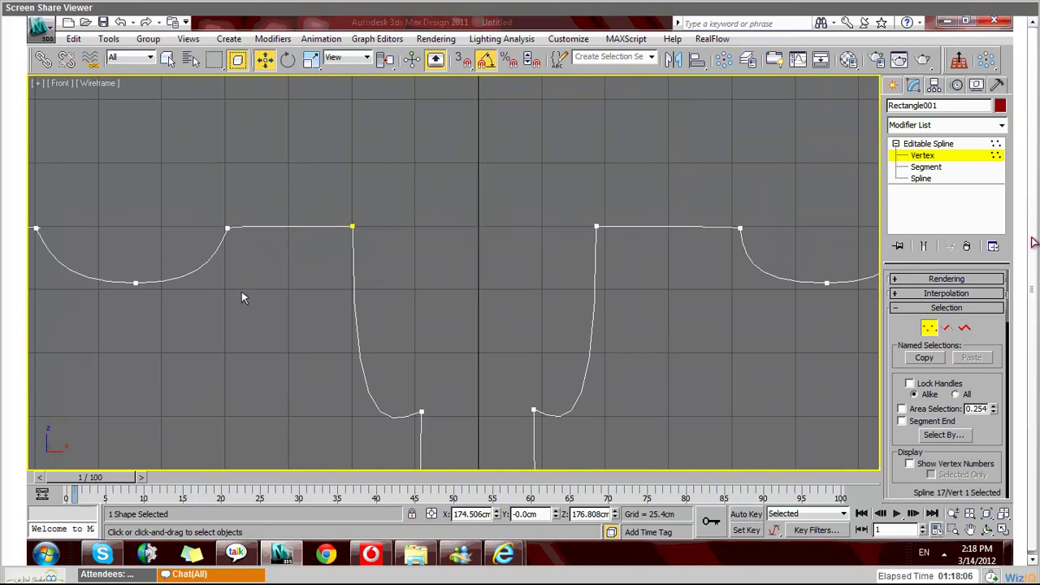
middle_drag(322, 295, 330, 292)
scroll(409, 308, up, 3)
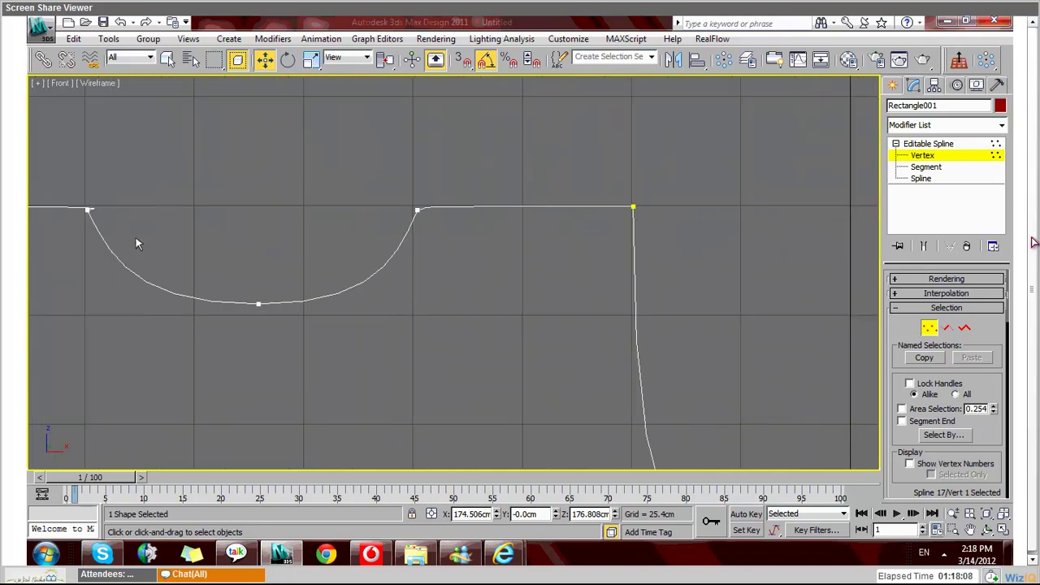
middle_drag(177, 254, 202, 240)
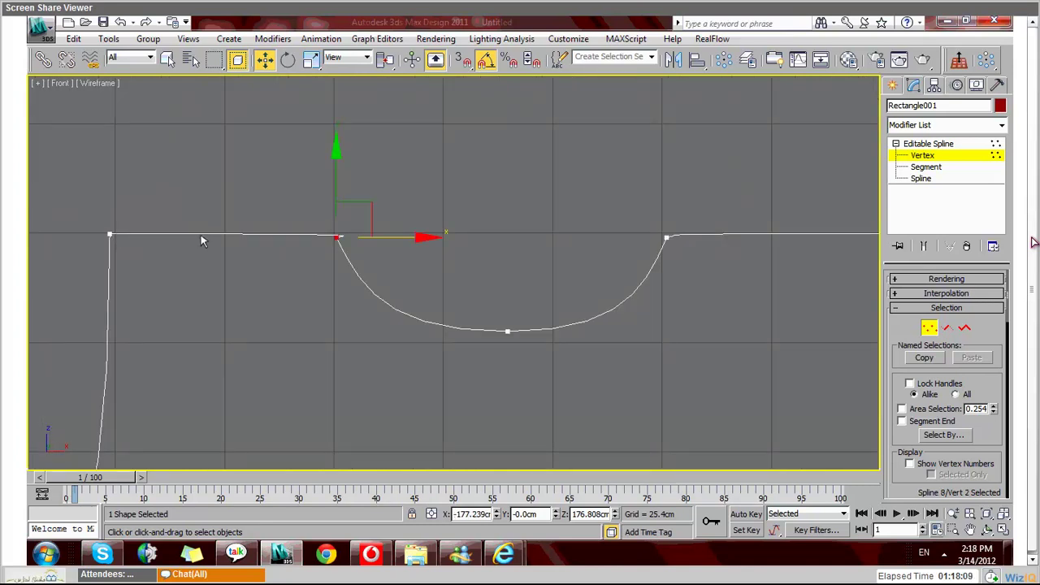
click(342, 241)
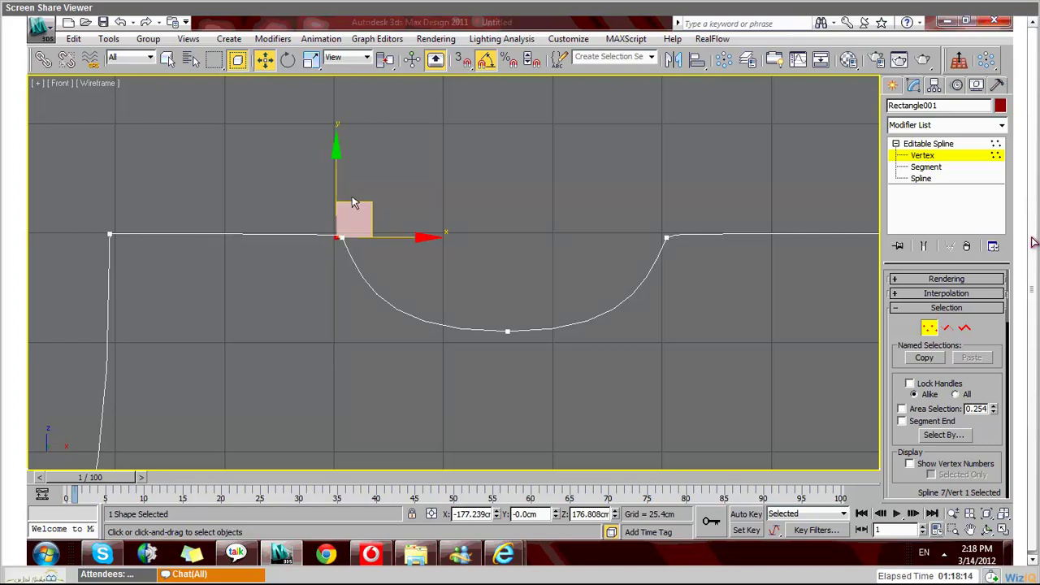
scroll(313, 255, up, 4)
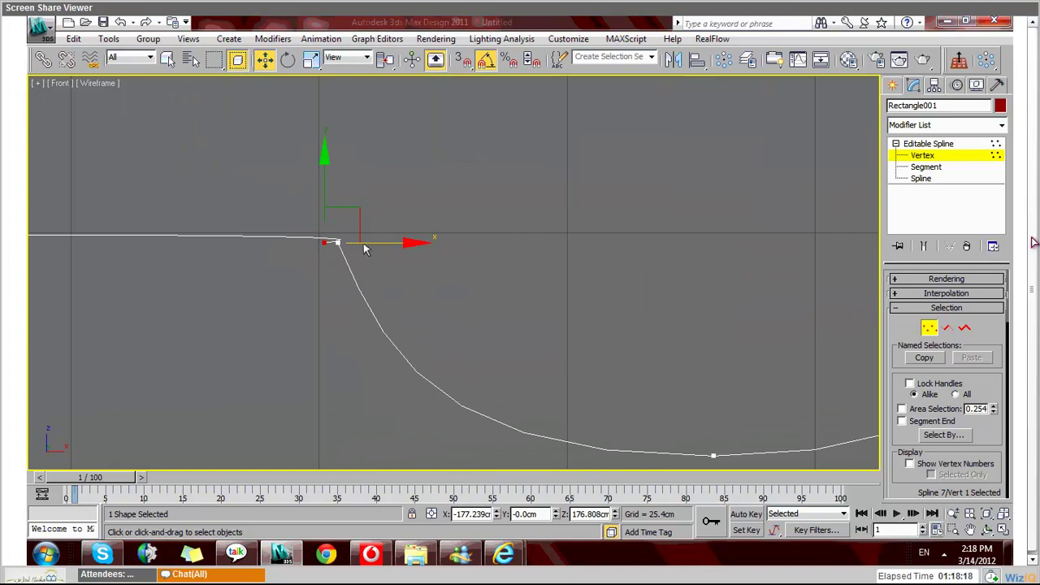
drag(327, 249, 345, 262)
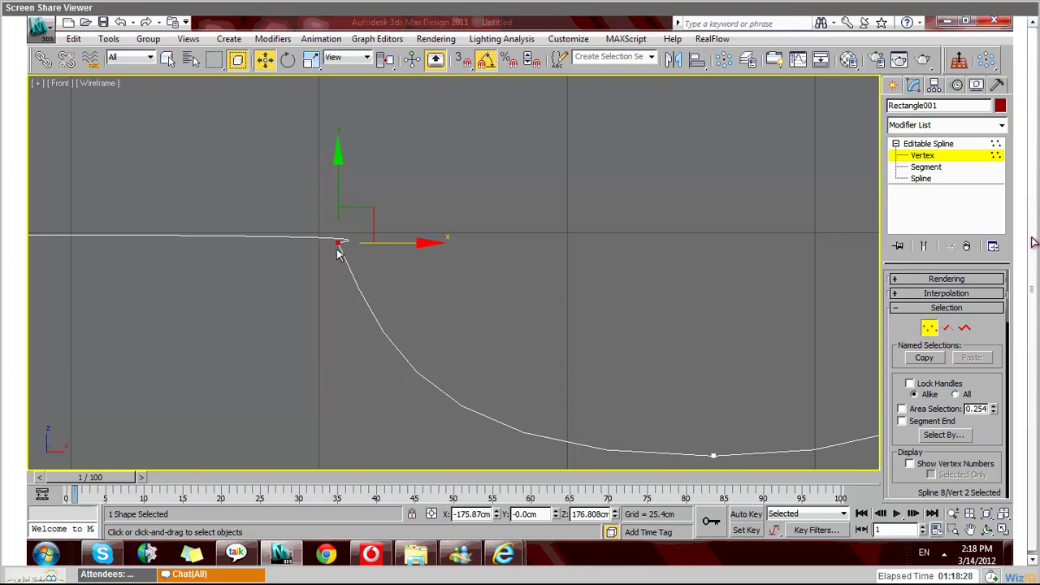
drag(335, 248, 338, 250)
click(340, 252)
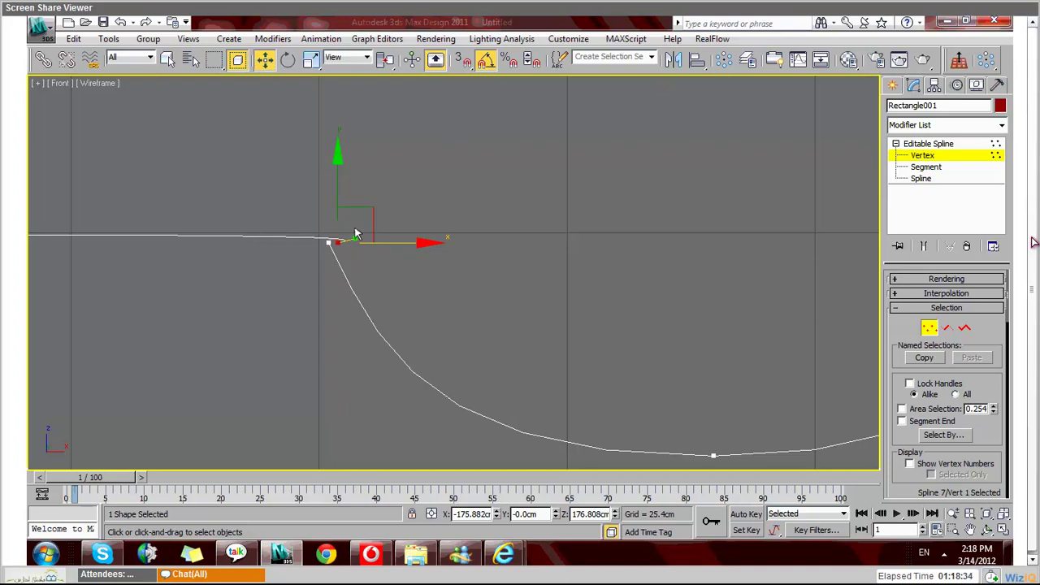
drag(373, 227, 309, 242)
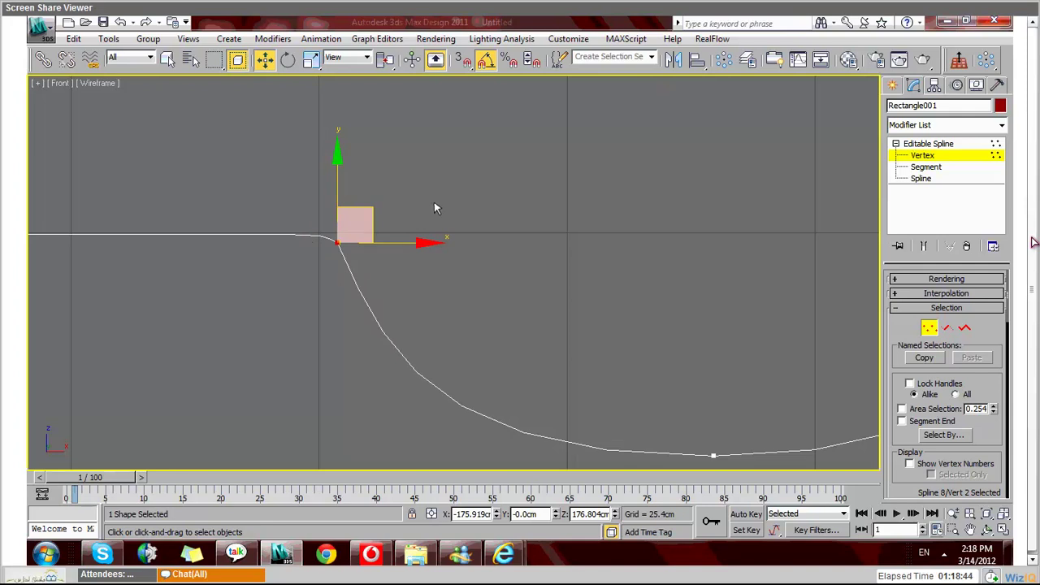
Step: Leave vertex editing and show both shirt outlines in all four views, fully framed in perspective
click(434, 209)
scroll(606, 355, down, 5)
scroll(610, 349, up, 3)
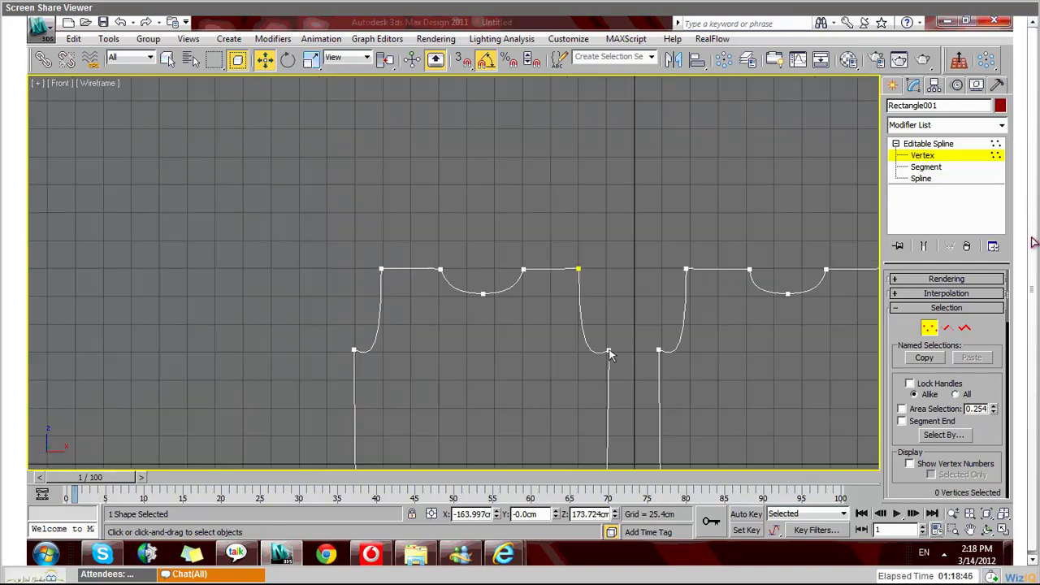
scroll(621, 338, down, 4)
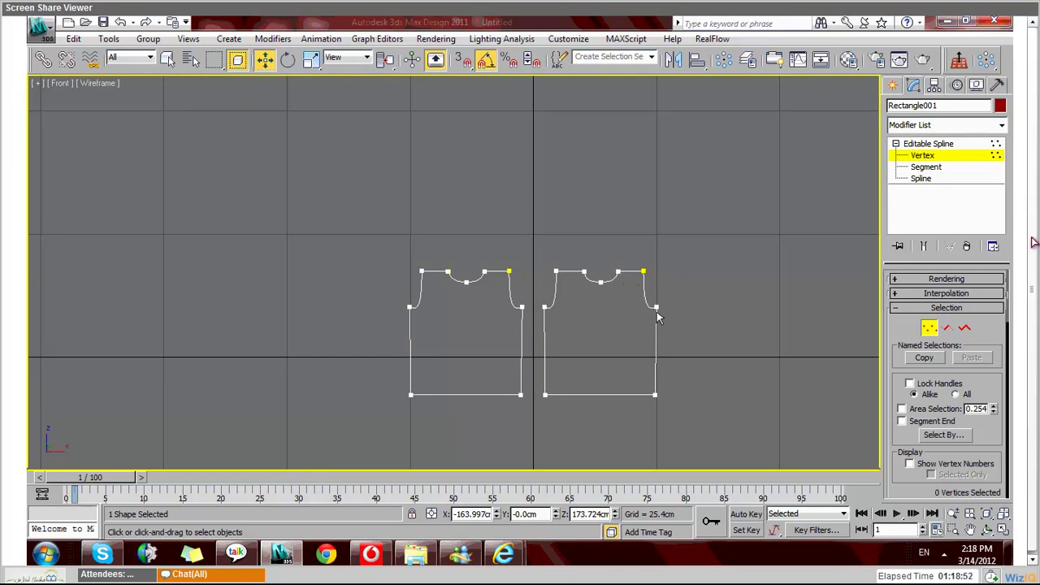
click(933, 154)
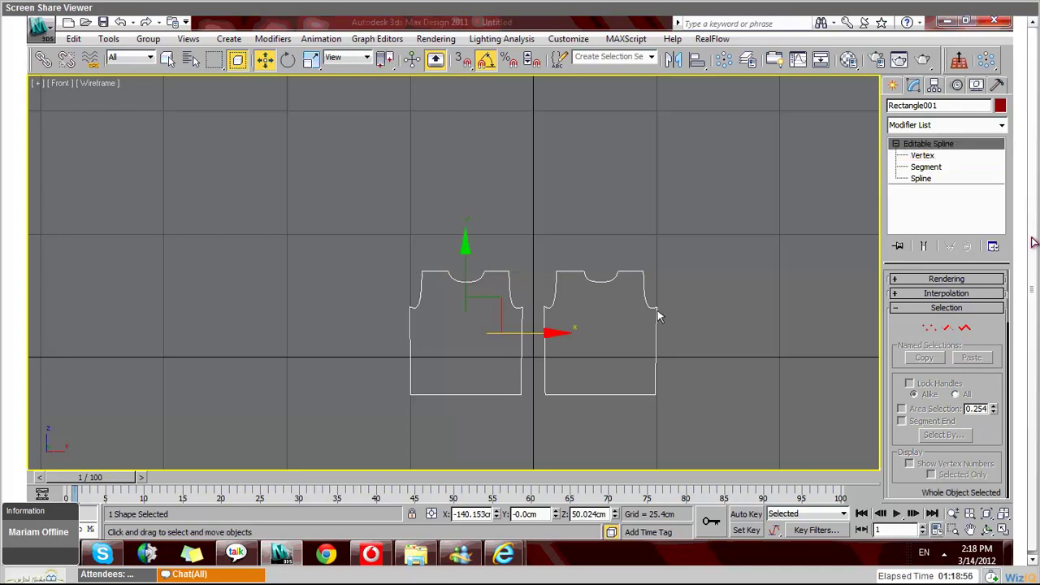
key(alt+w)
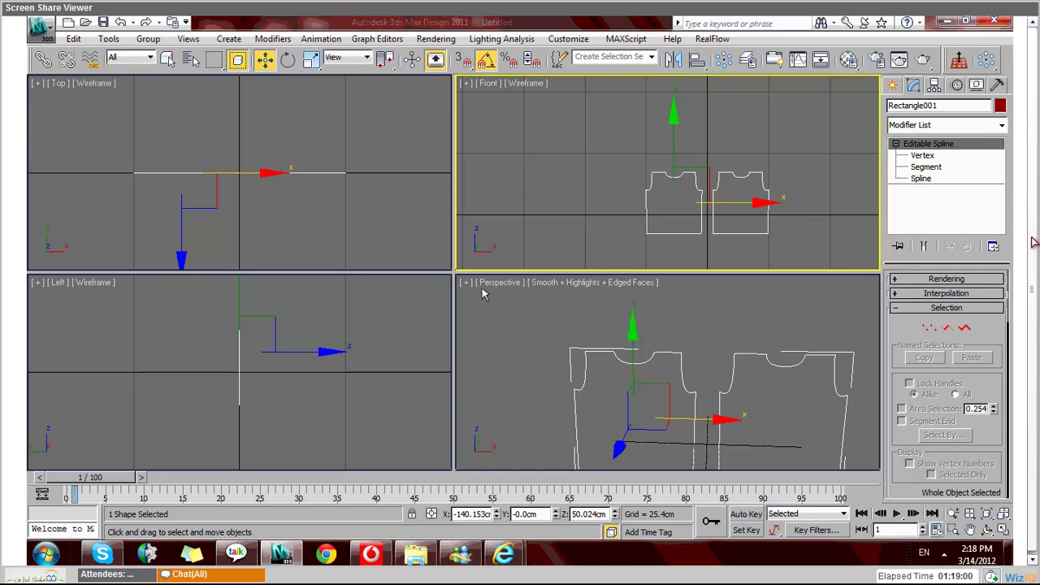
scroll(483, 295, down, 4)
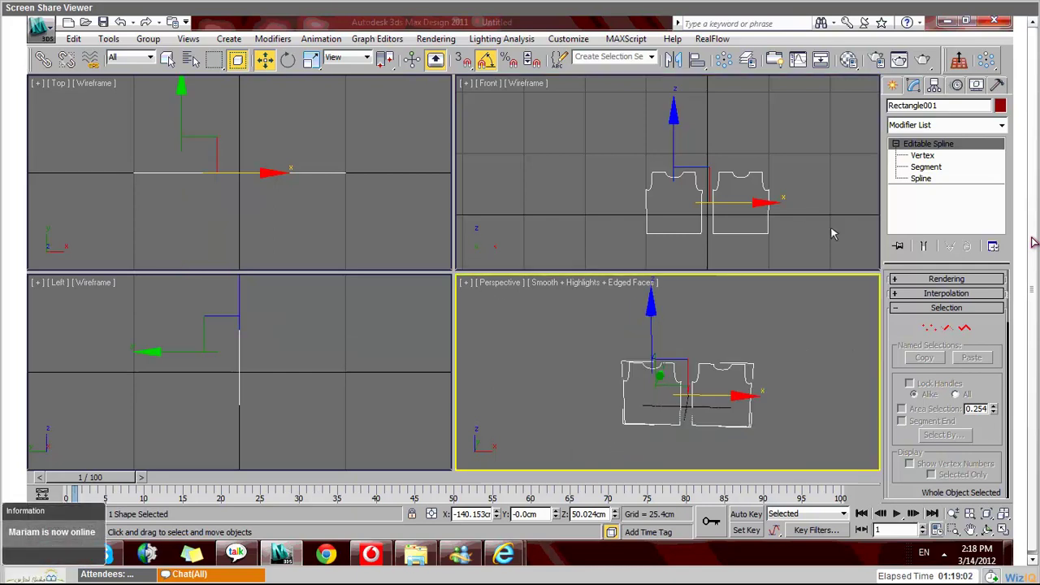
Step: Try to apply the Garment Maker modifier to the shirt outlines, then undo it
right_click(1013, 199)
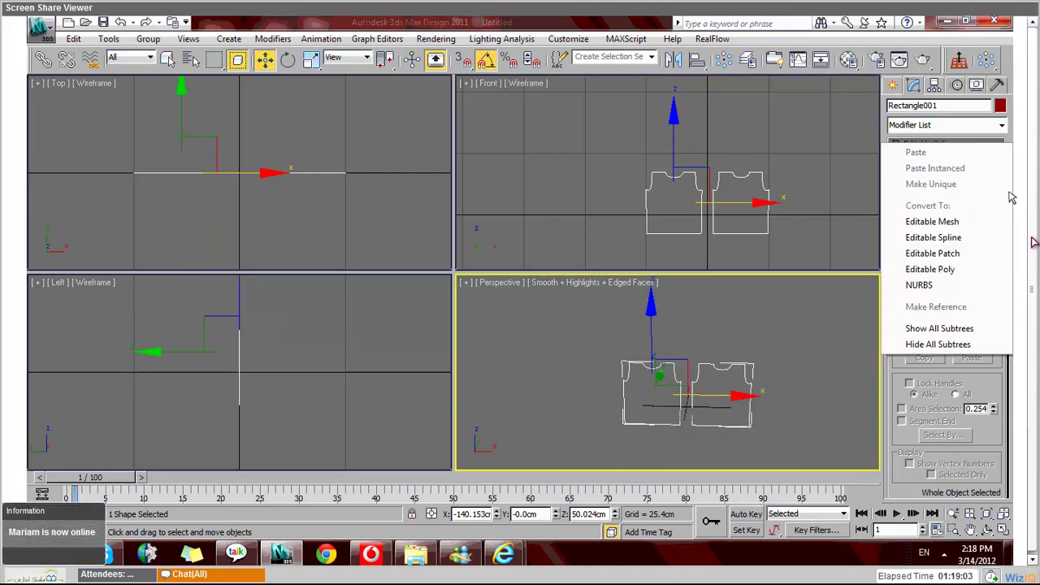
click(981, 125)
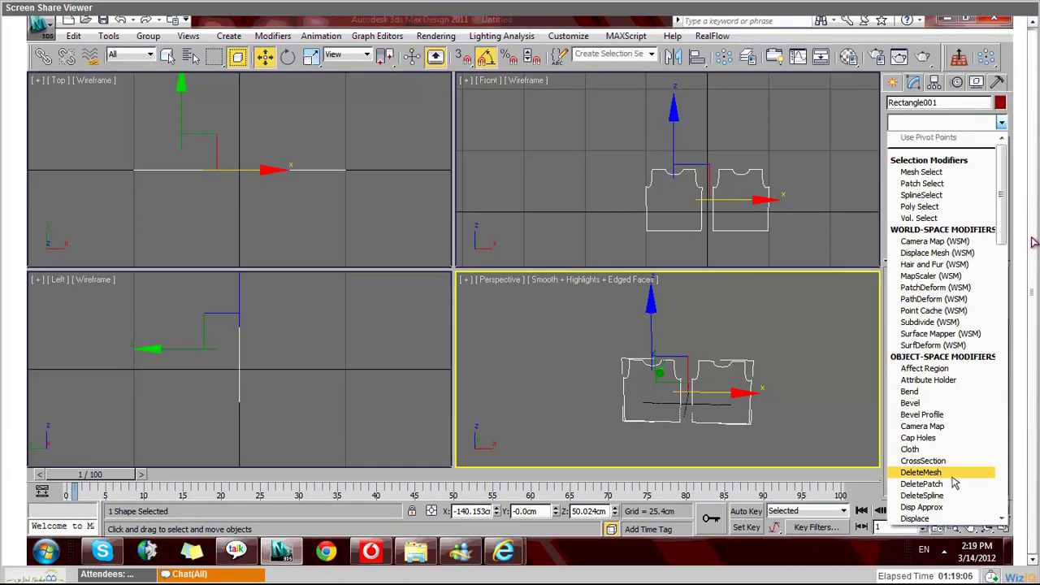
drag(1008, 237, 1011, 299)
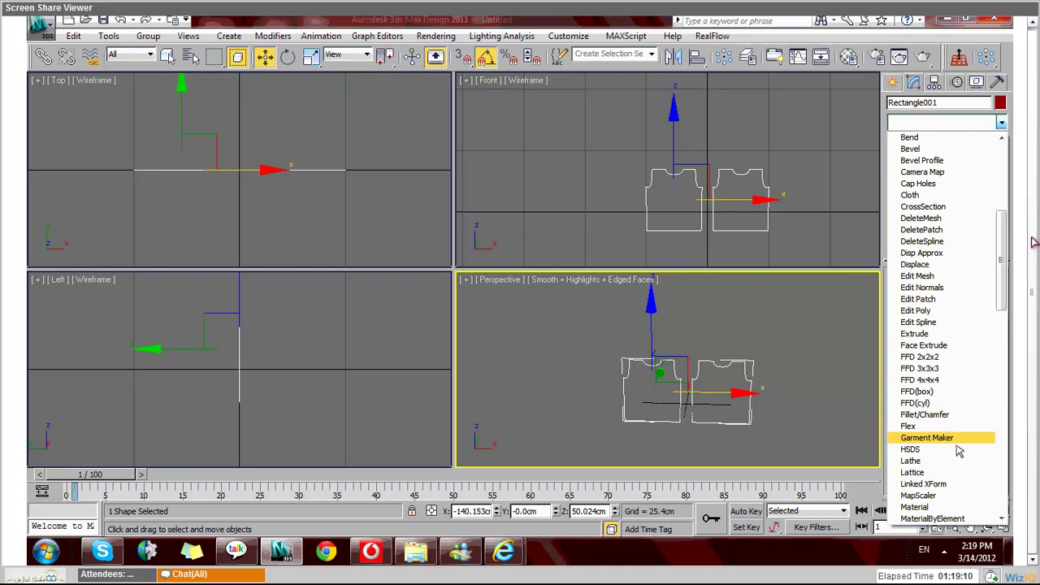
click(956, 443)
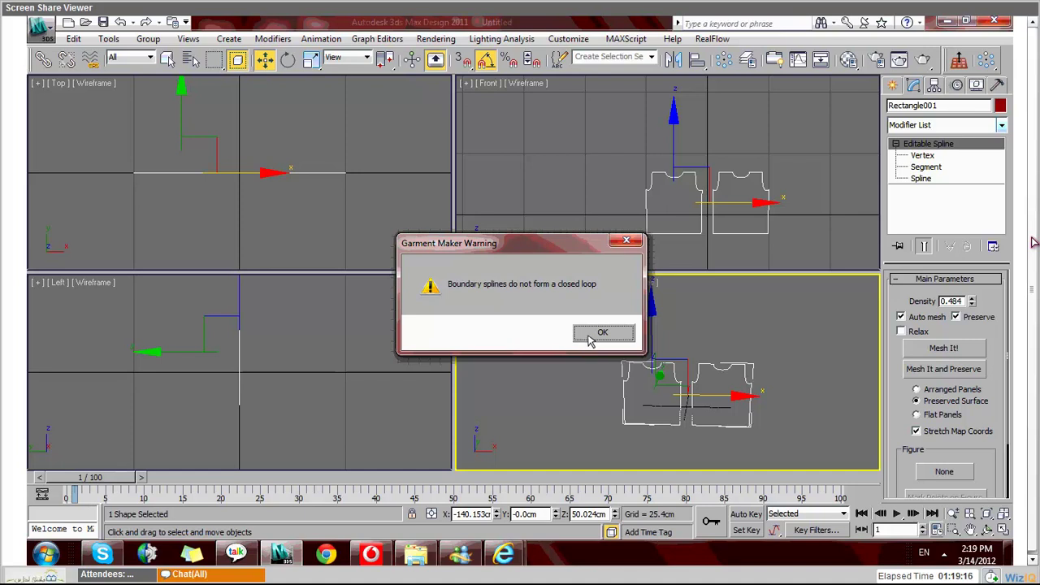
click(591, 336)
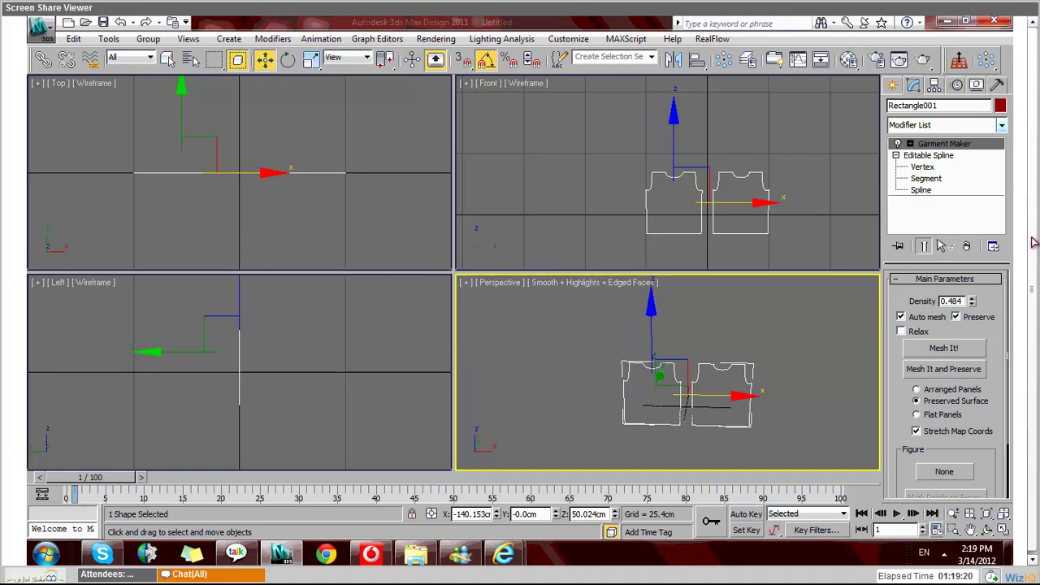
click(817, 260)
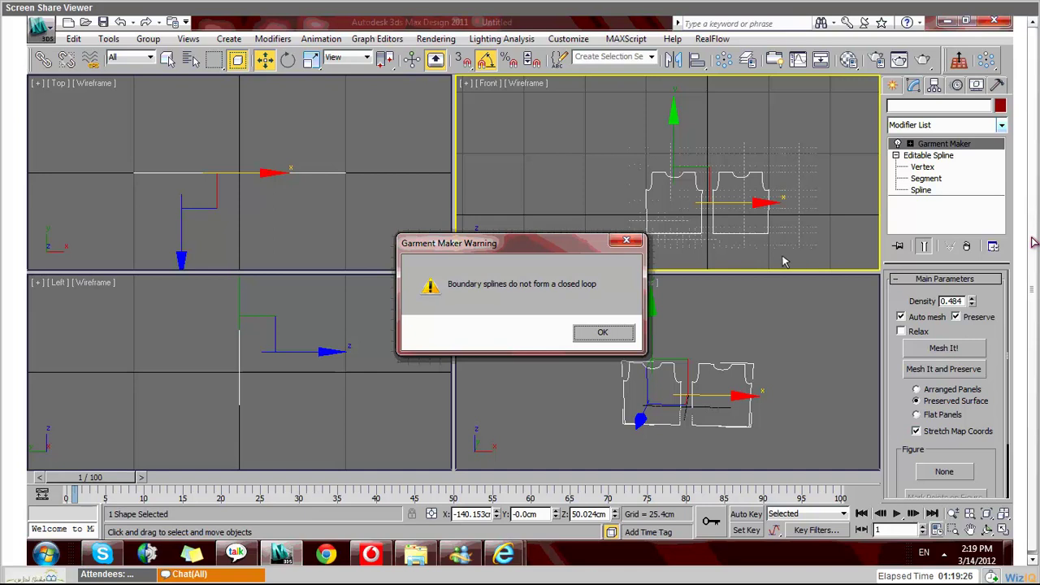
click(611, 333)
click(602, 333)
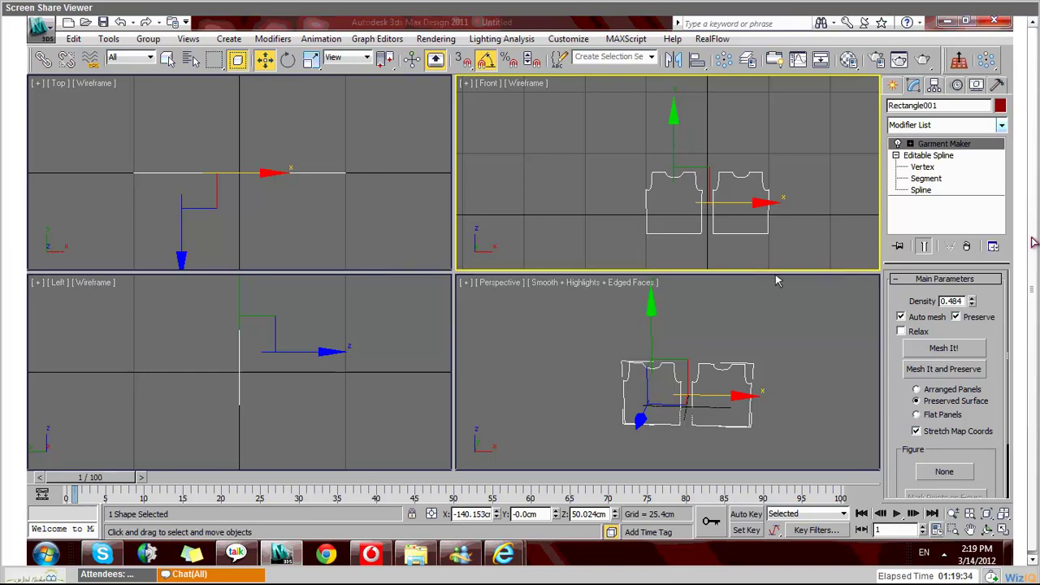
key(ctrl+z)
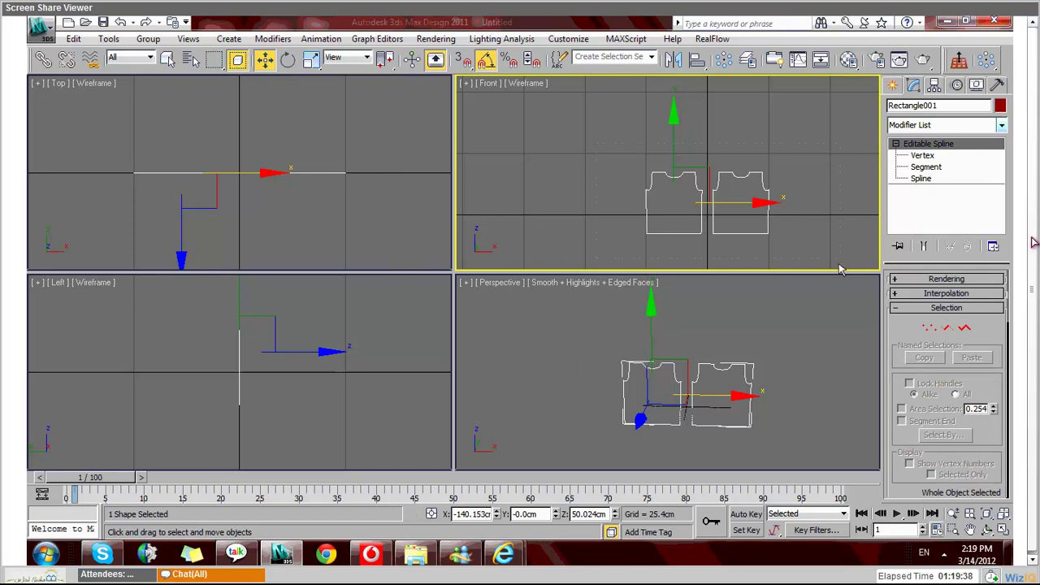
Step: Delete the shirt outlines and draw a new rectangle about 458.5 cm long and 336.4 cm wide in the front view
key(Delete)
click(893, 84)
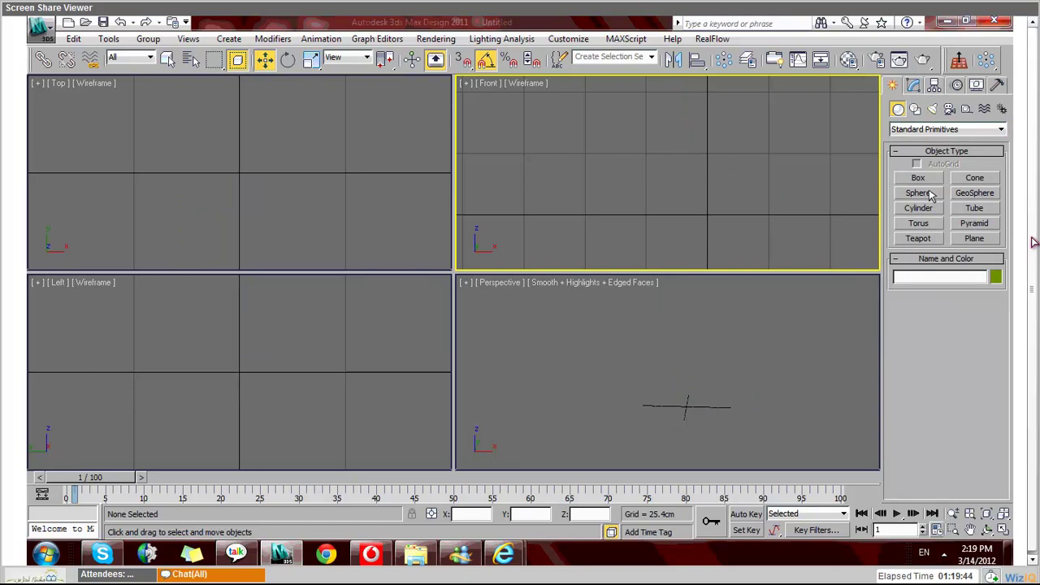
key(alt+w)
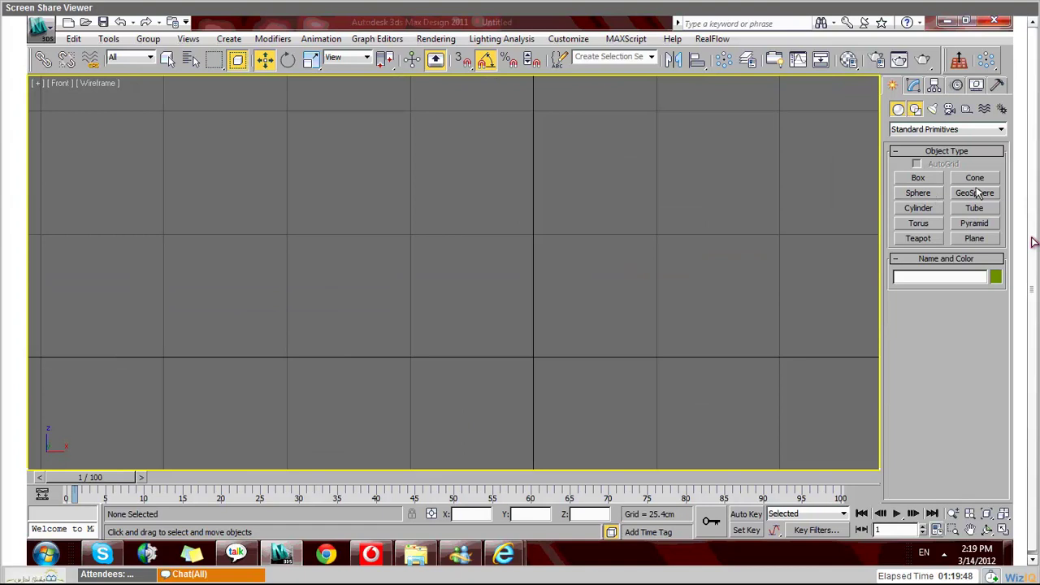
click(915, 108)
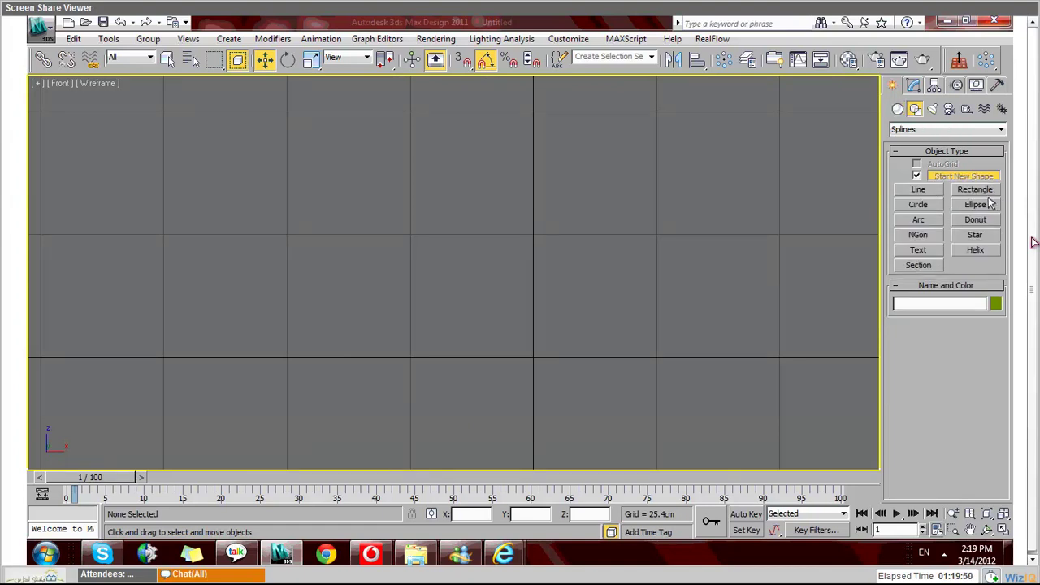
click(976, 190)
drag(288, 160, 456, 276)
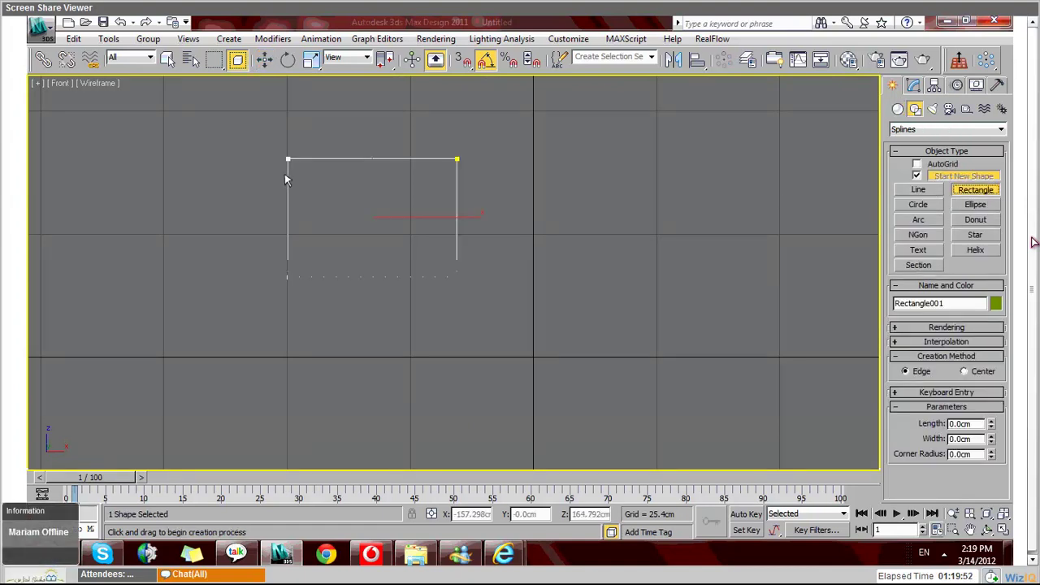
drag(396, 236, 451, 388)
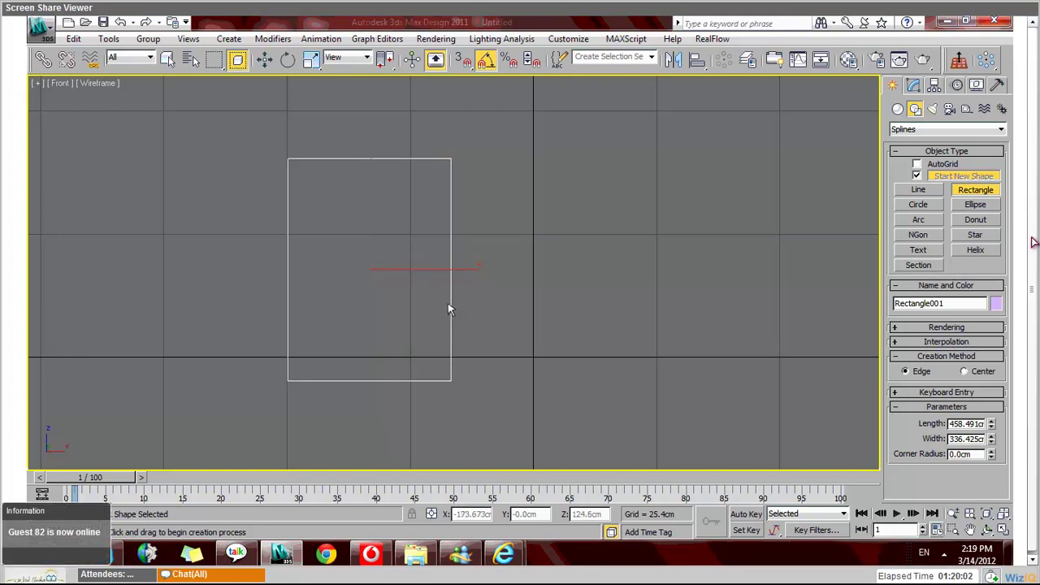
Step: Convert the new rectangle to an editable spline and enter vertex-level editing
key(w)
right_click(447, 283)
mouse_move(467, 168)
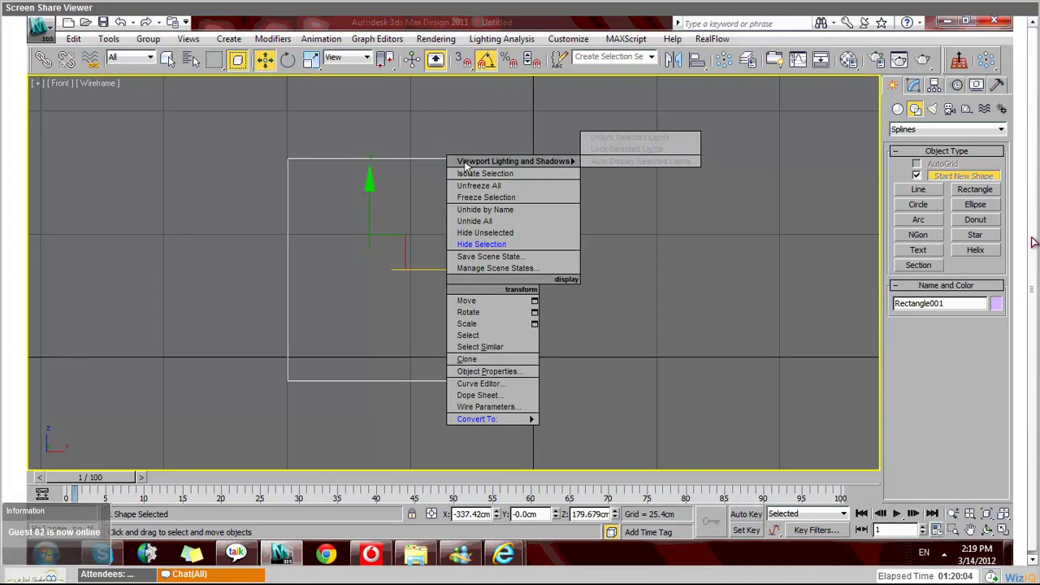
mouse_move(488, 419)
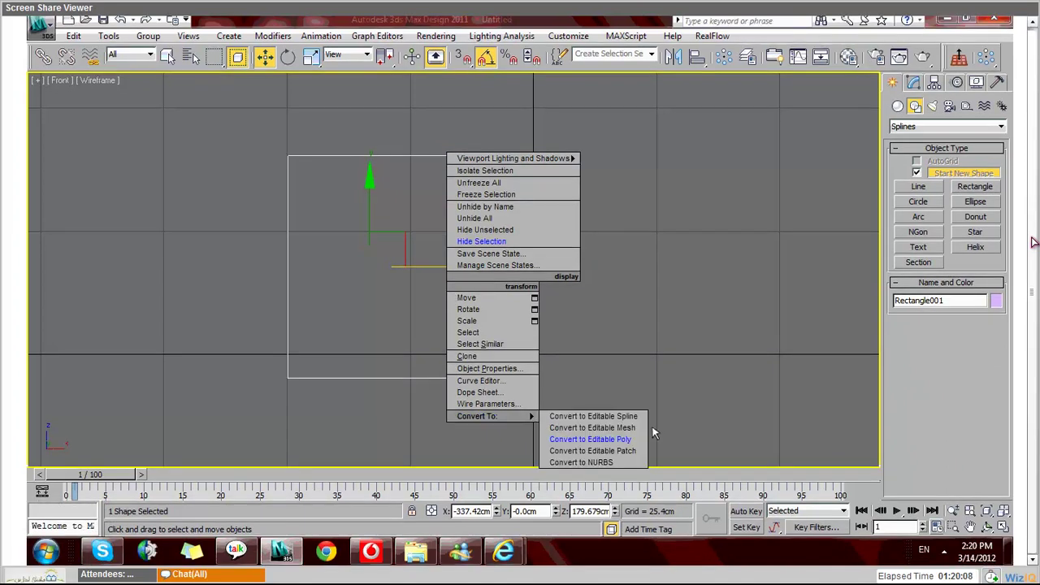
click(602, 415)
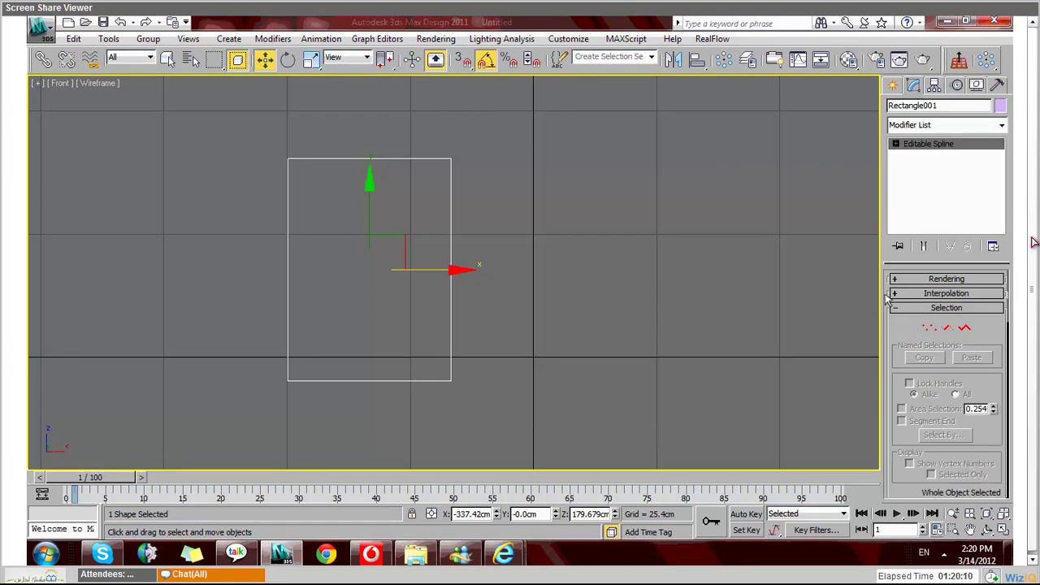
click(896, 144)
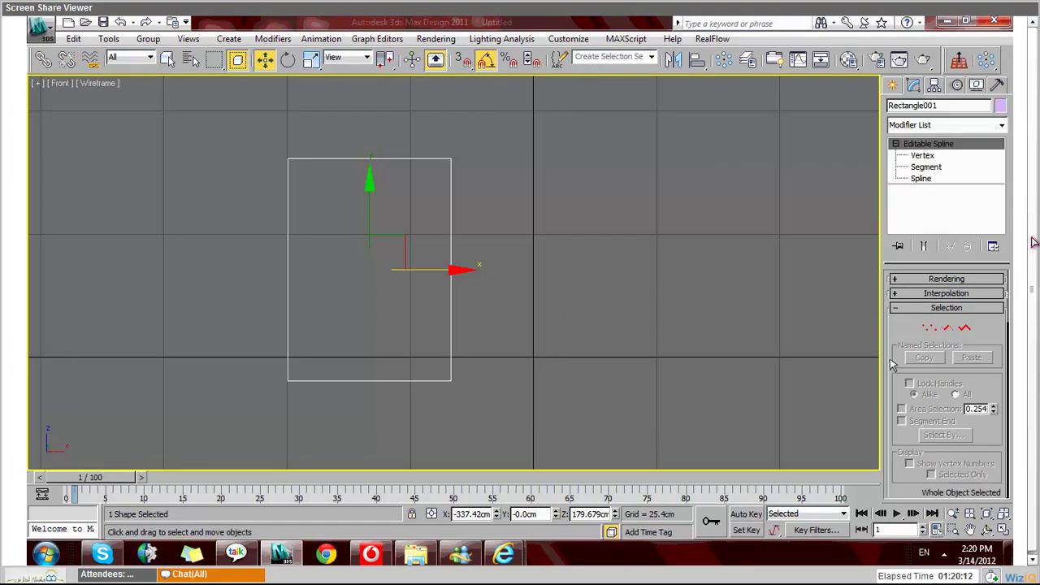
click(895, 155)
click(915, 157)
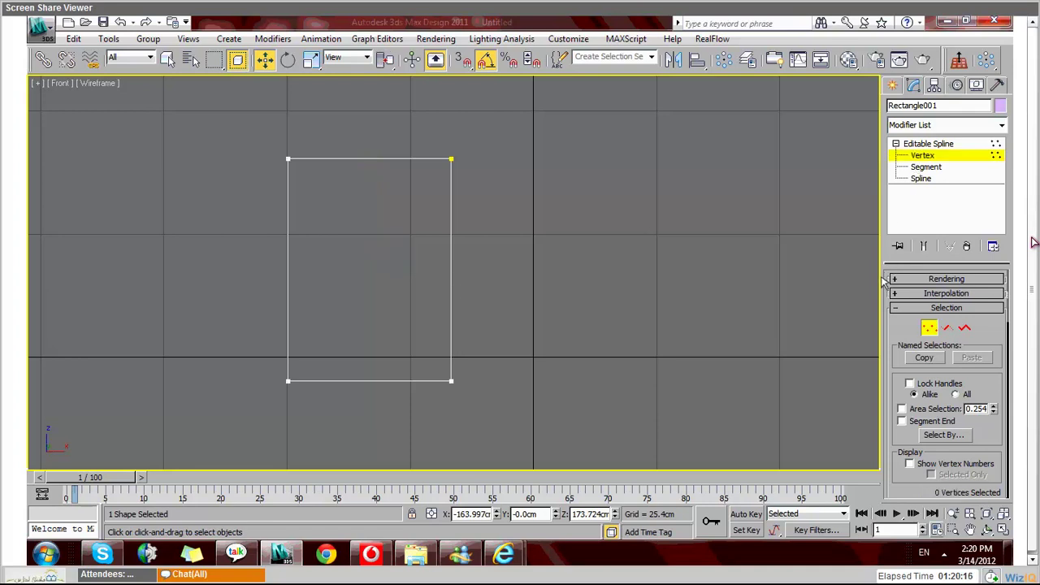
Step: Look through the vertex geometry options down to the weld, fillet, chamfer and mirror tools
scroll(885, 282, down, 5)
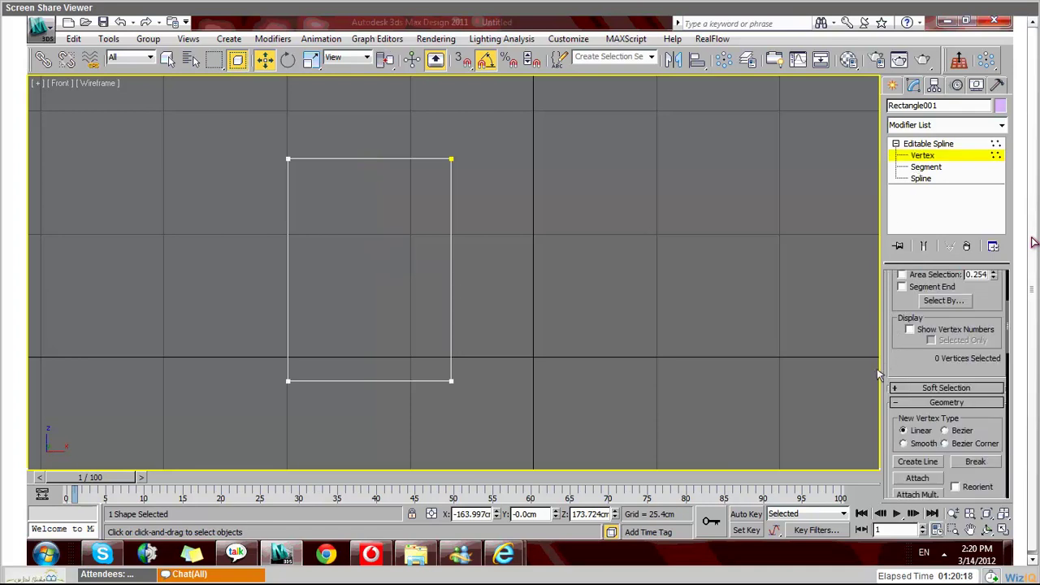
scroll(890, 372, down, 1)
scroll(893, 370, down, 1)
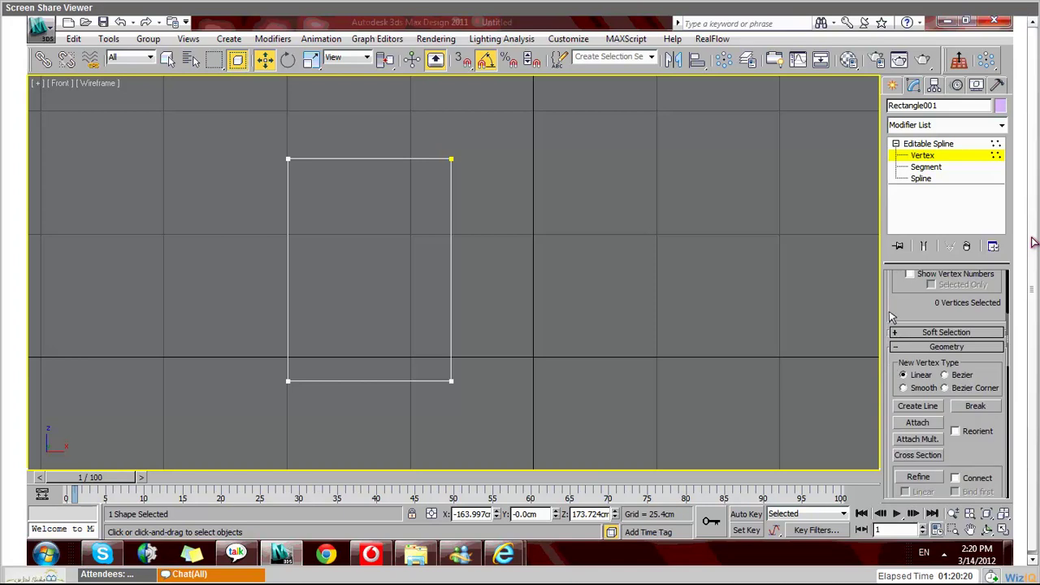
scroll(892, 318, down, 1)
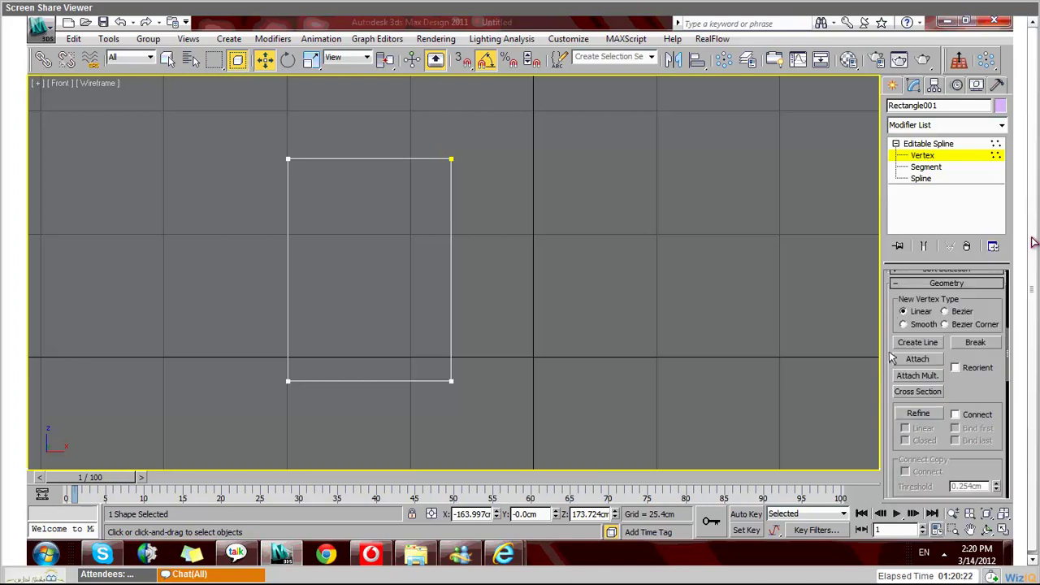
scroll(893, 359, down, 1)
scroll(894, 358, down, 1)
scroll(894, 325, down, 1)
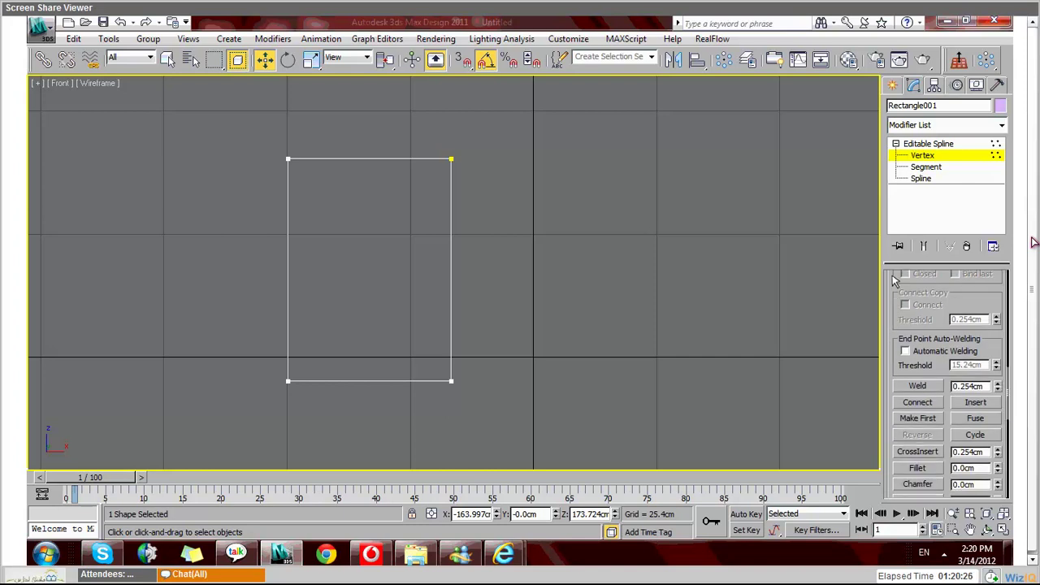
scroll(895, 280, down, 2)
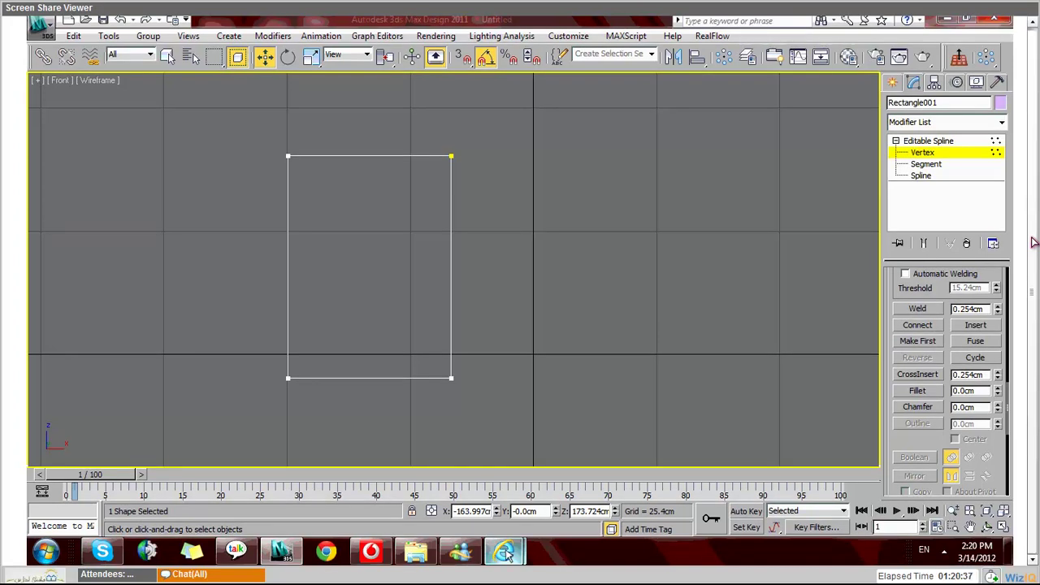
Step: Switch to the WizIQ class page in Internet Explorer and hide the audio/video controls
mouse_move(508, 561)
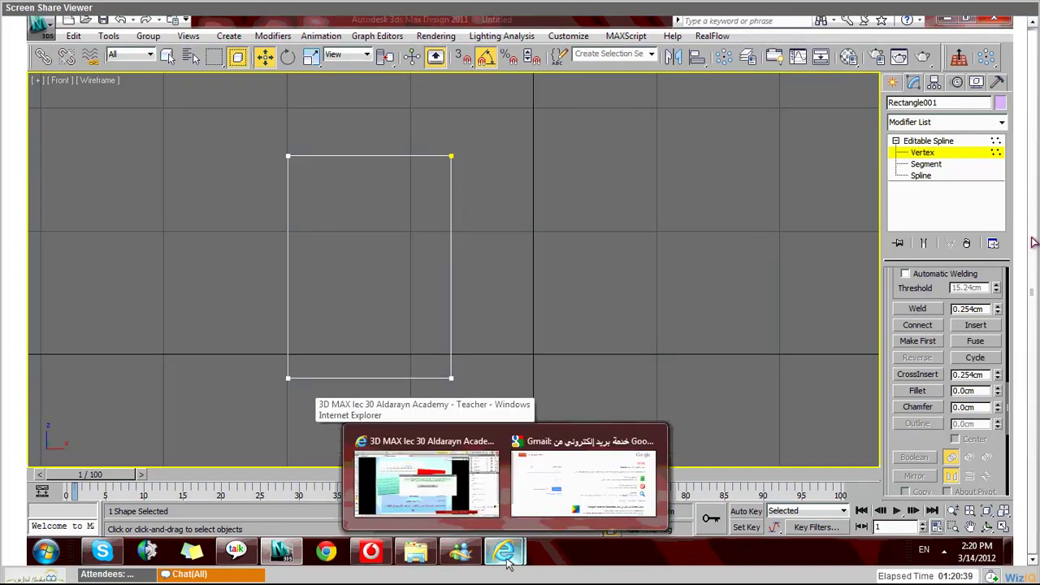
click(440, 472)
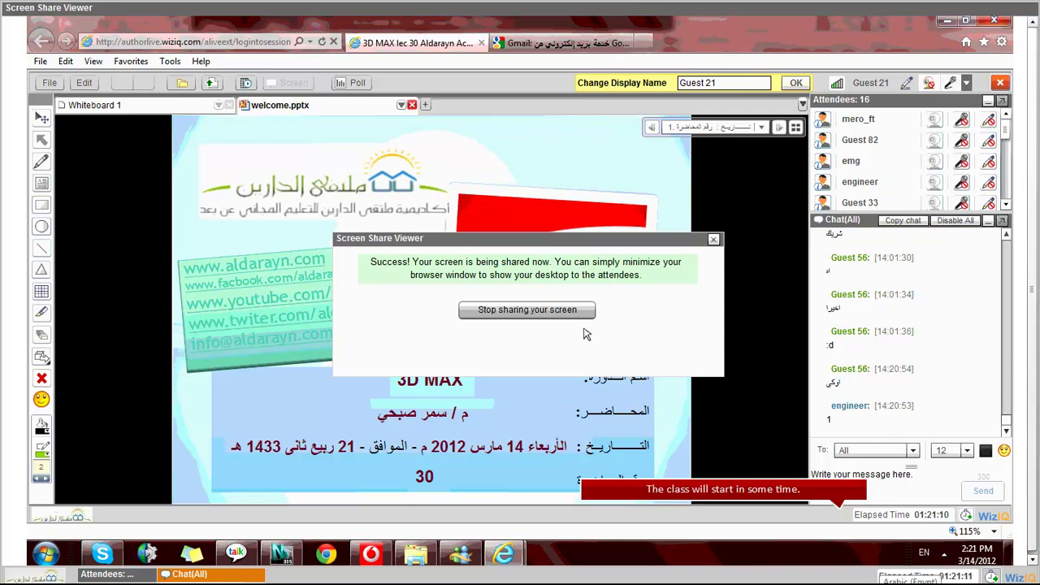
click(561, 315)
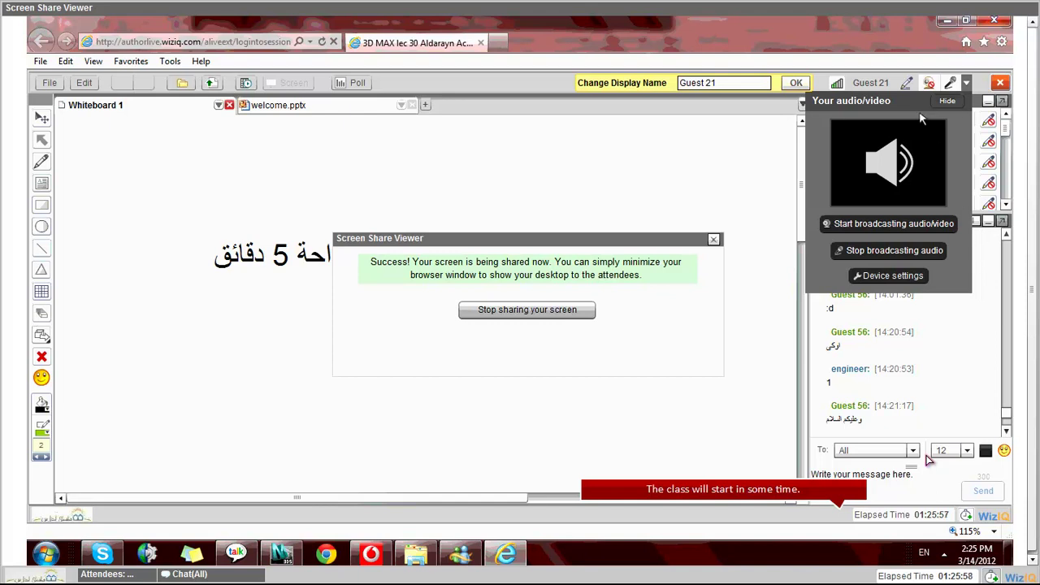
click(947, 102)
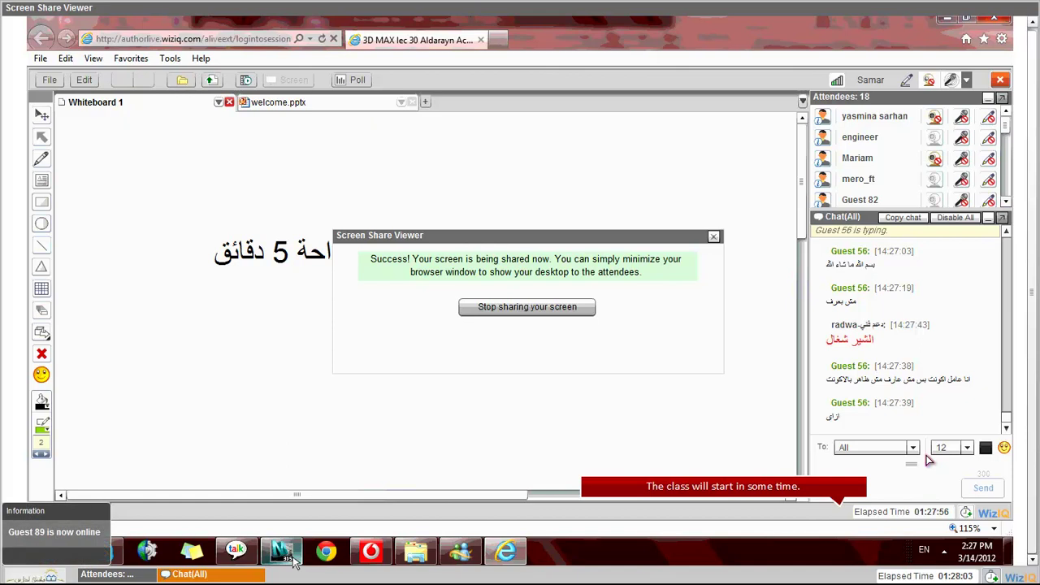
Step: Return to 3ds Max in a maximized window and divide the rectangle's top segment with 3 new vertices
click(292, 559)
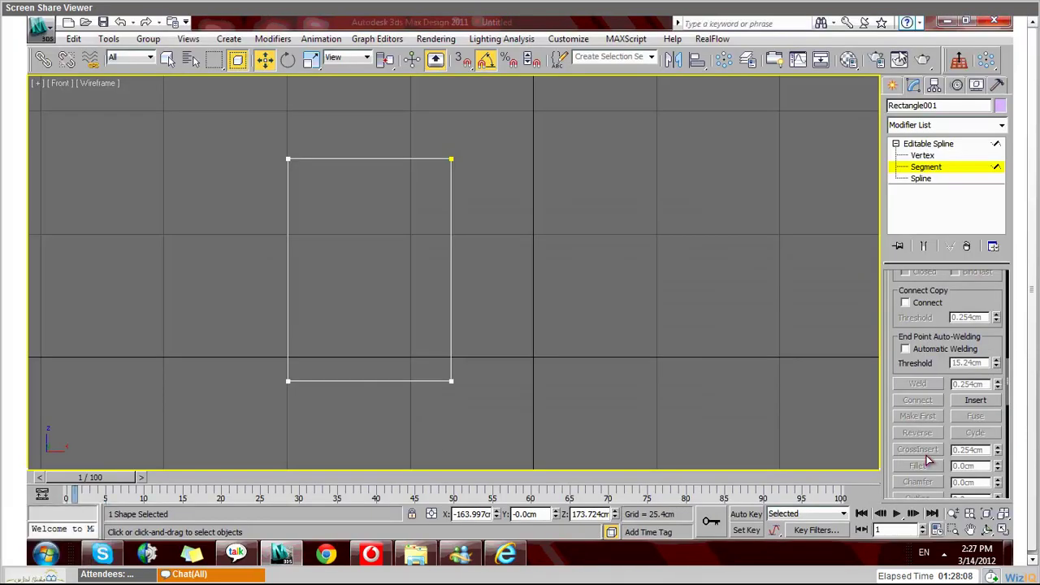
click(965, 20)
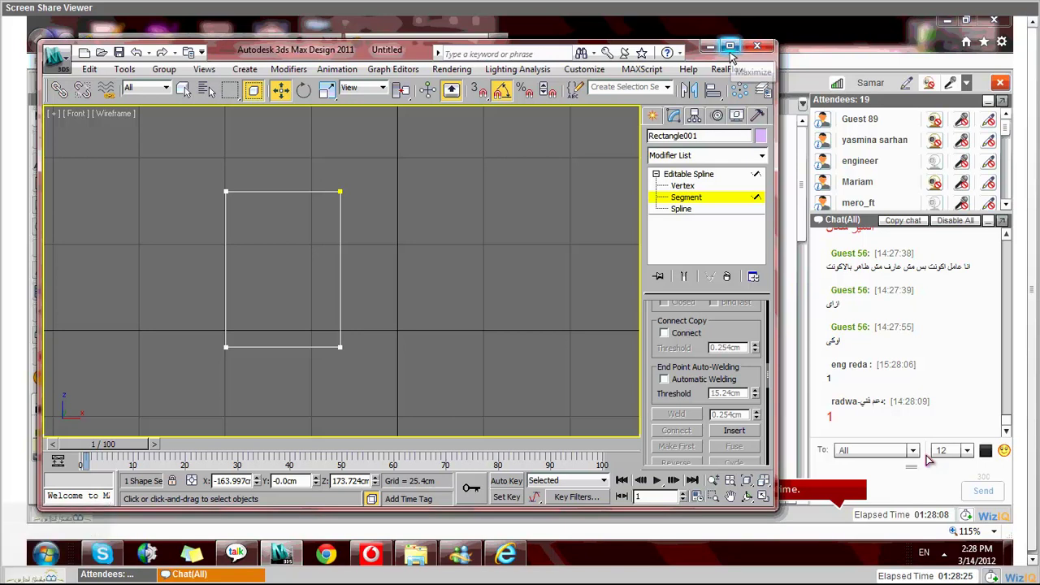
click(730, 47)
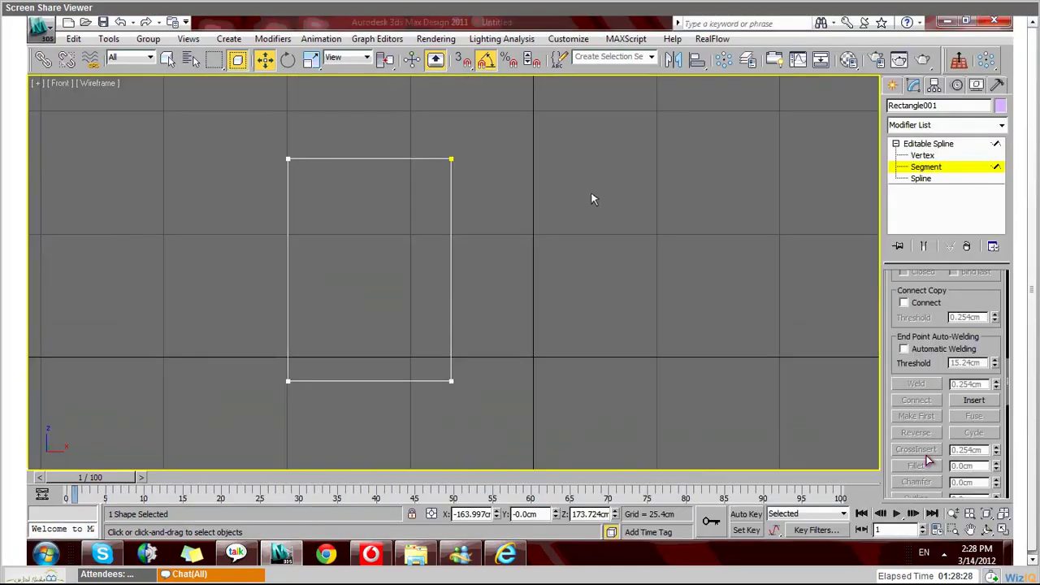
click(997, 349)
click(934, 354)
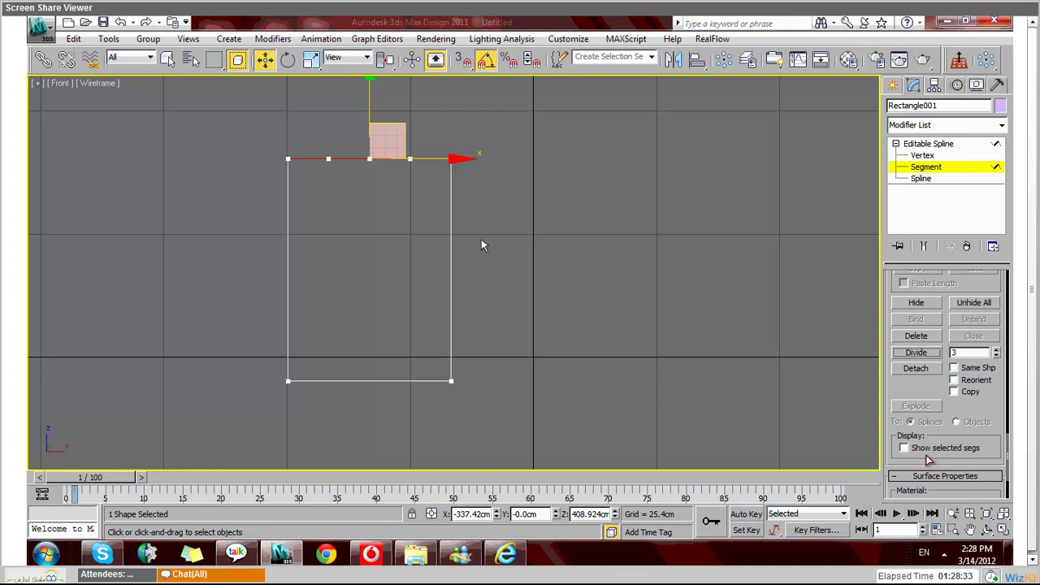
Step: Undo a two-vertex division of the right side and divide both side segments with 1 new vertex each
click(450, 255)
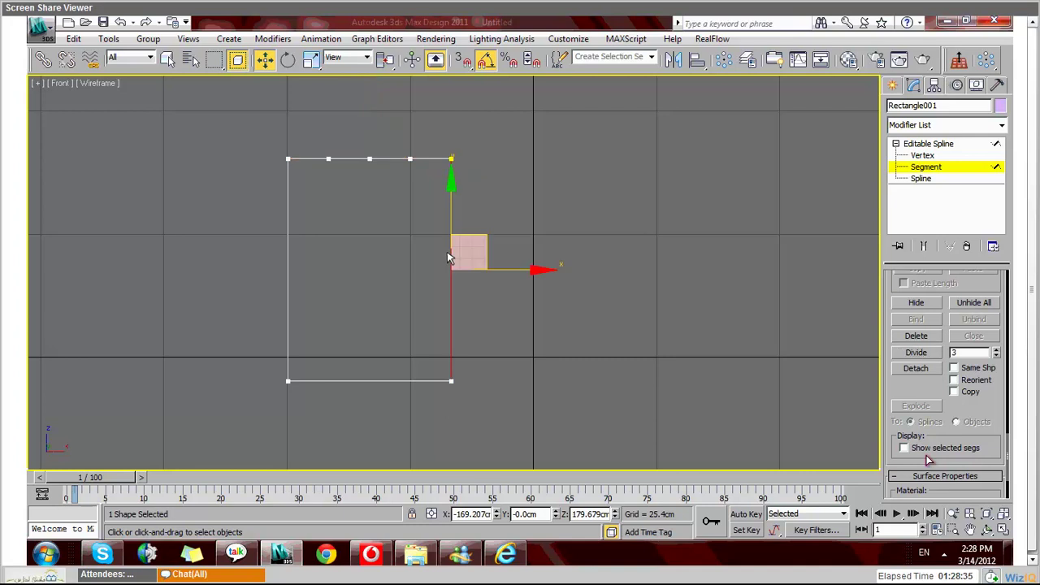
click(996, 356)
click(288, 256)
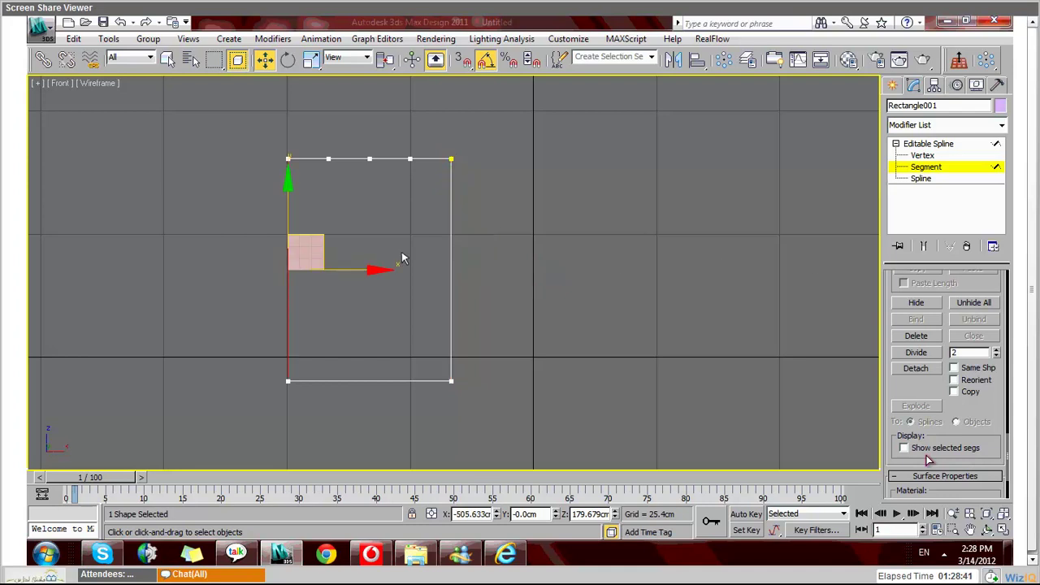
click(451, 262)
click(916, 353)
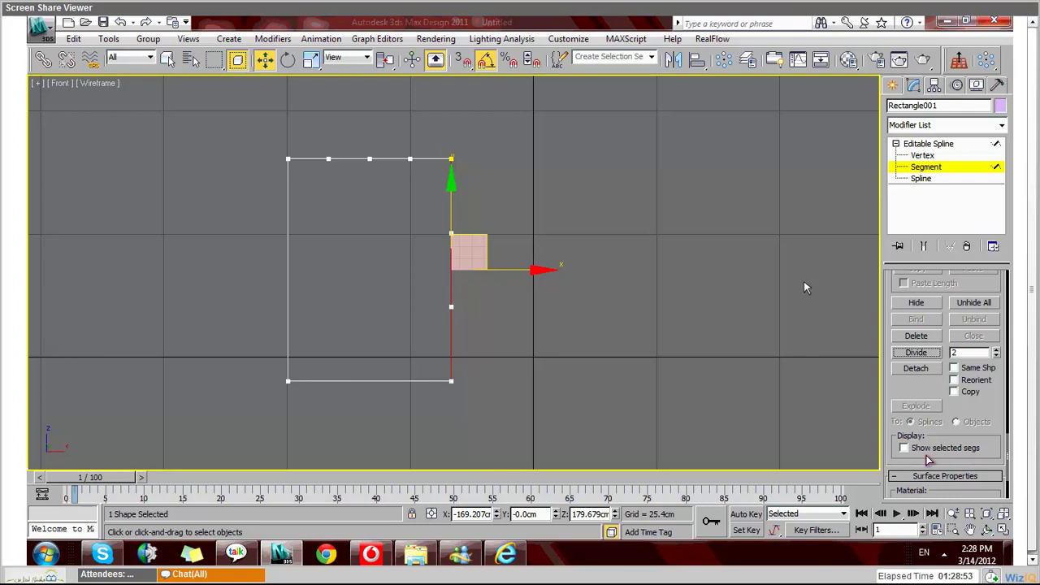
key(ctrl+z)
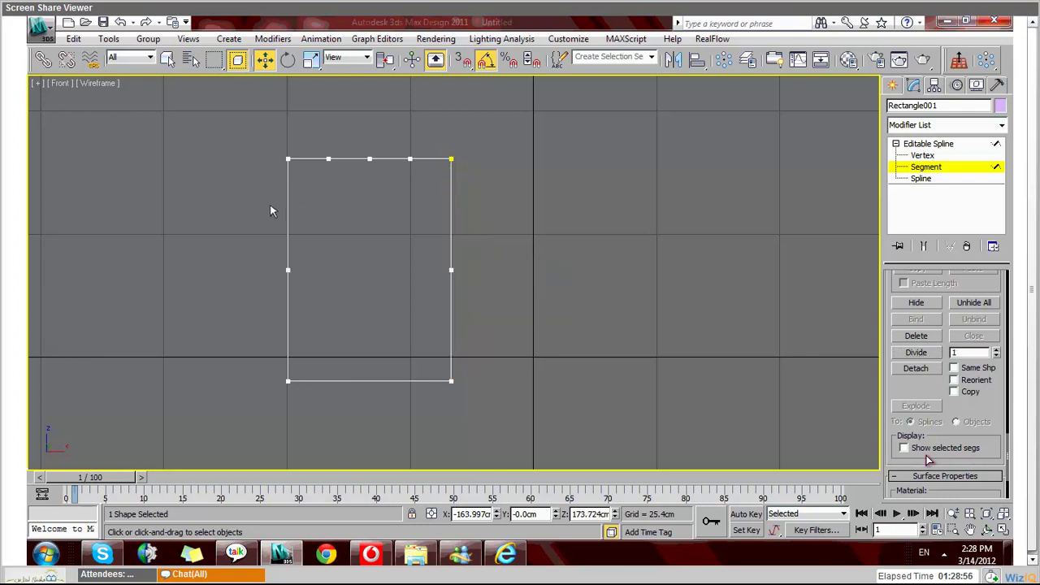
Step: Raise the middle vertices of both sides together by about 92.3 cm to mark the bottoms of the armholes
click(922, 155)
drag(252, 251, 467, 288)
drag(370, 223, 370, 179)
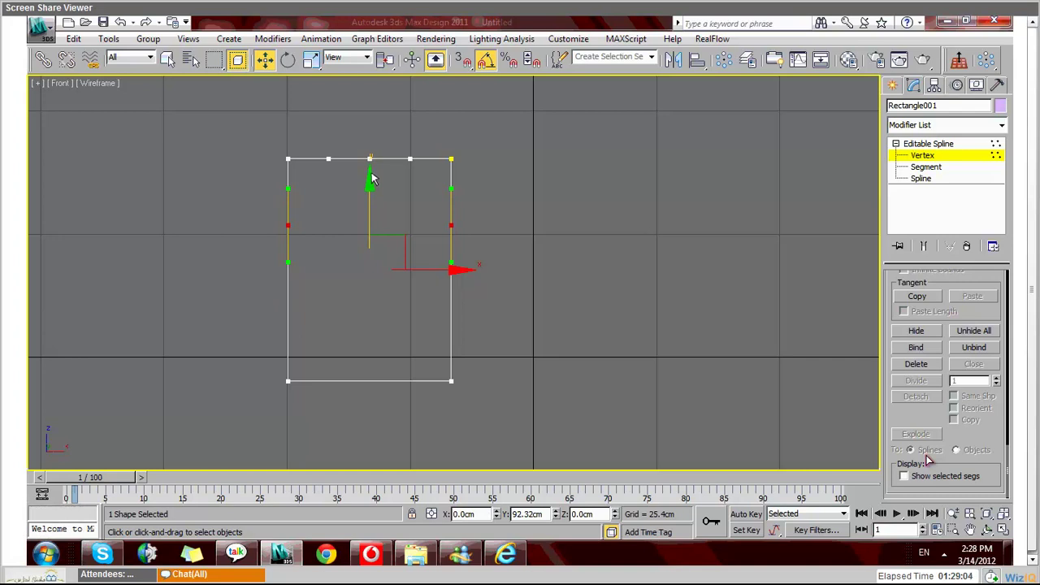
drag(371, 178, 371, 178)
click(326, 209)
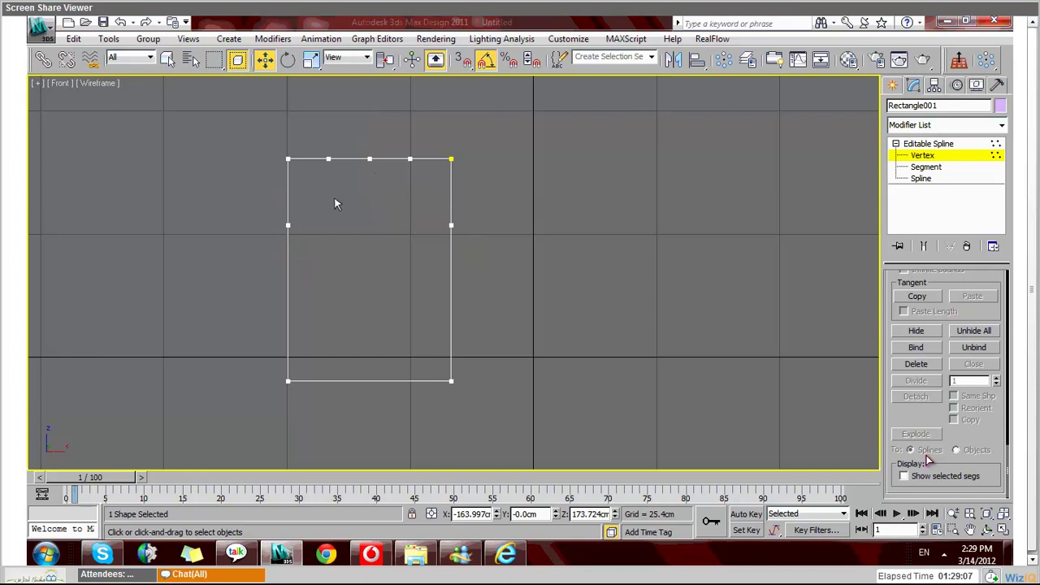
Step: Divide the short upper segment on each side of the outline with 1 new vertex
key(2)
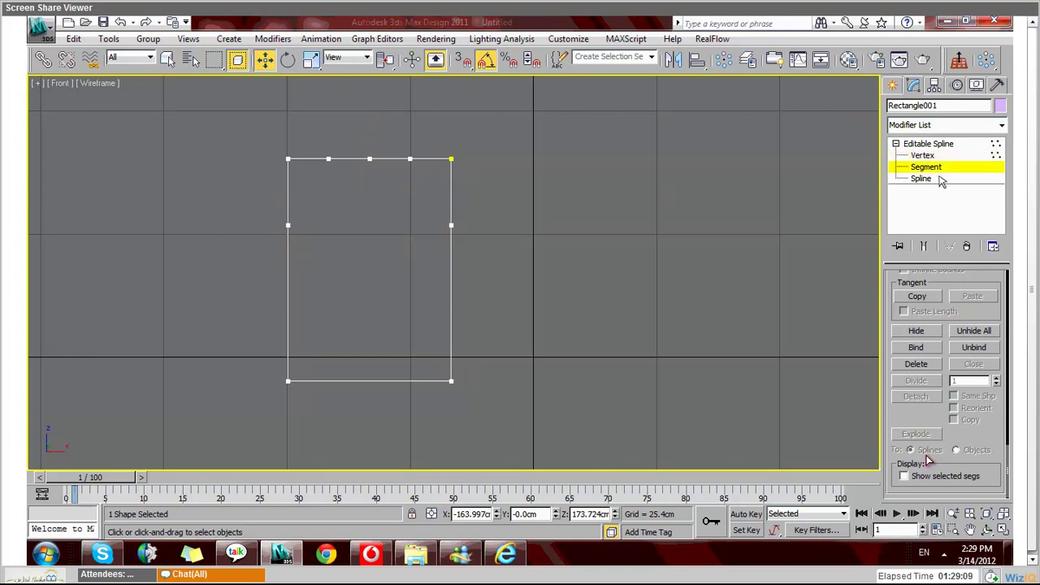
click(451, 191)
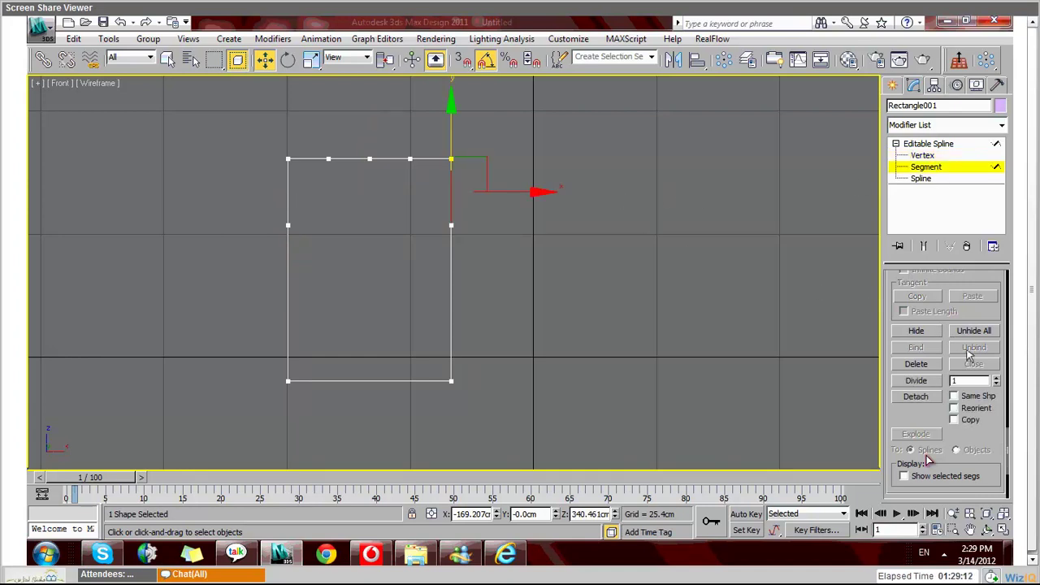
click(918, 382)
click(289, 210)
click(391, 158)
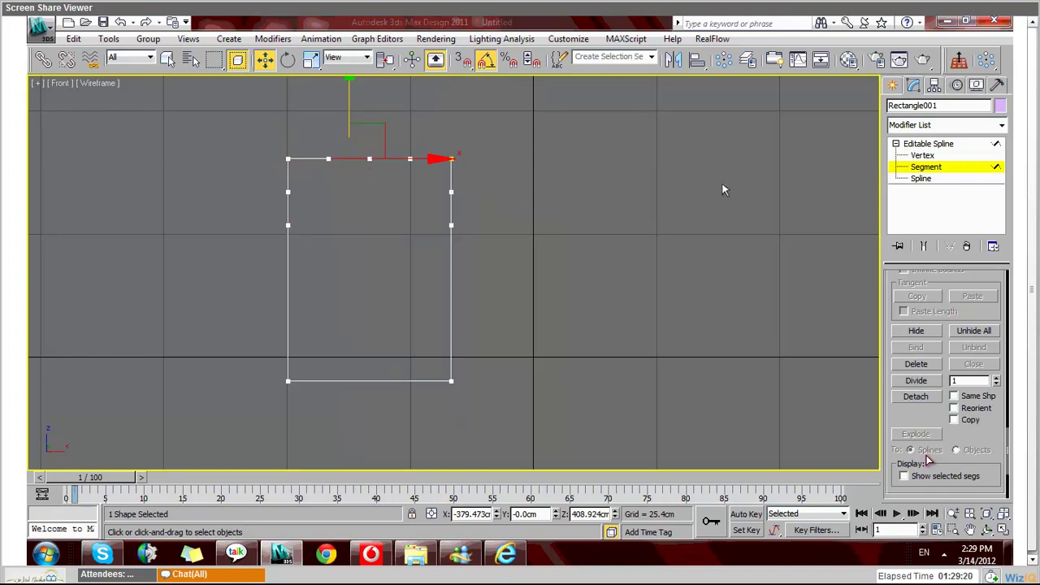
Step: Lower the top edge's middle vertex by about 55.5 cm to form the neckline dip
click(924, 155)
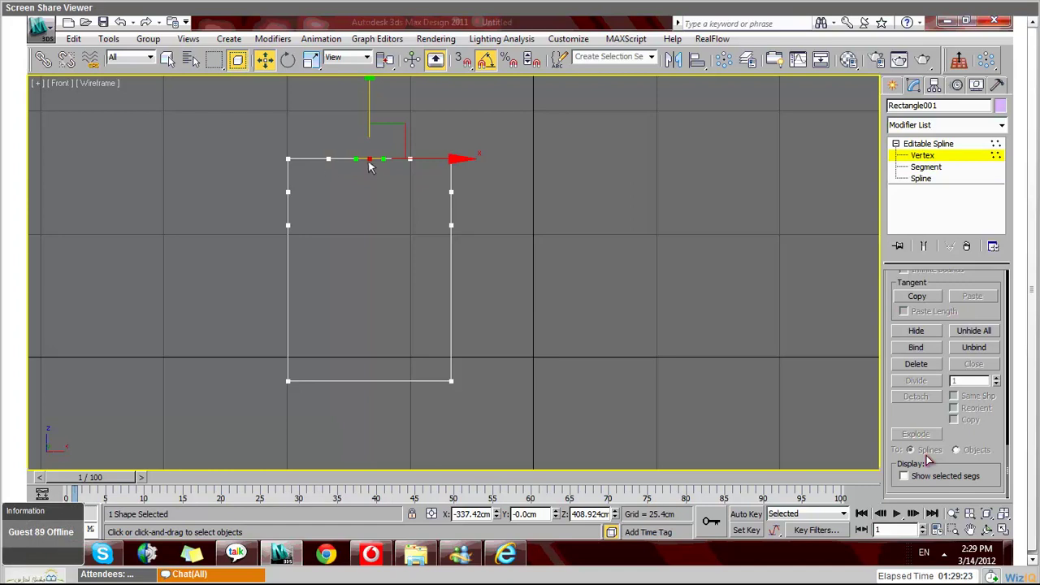
drag(370, 159, 370, 185)
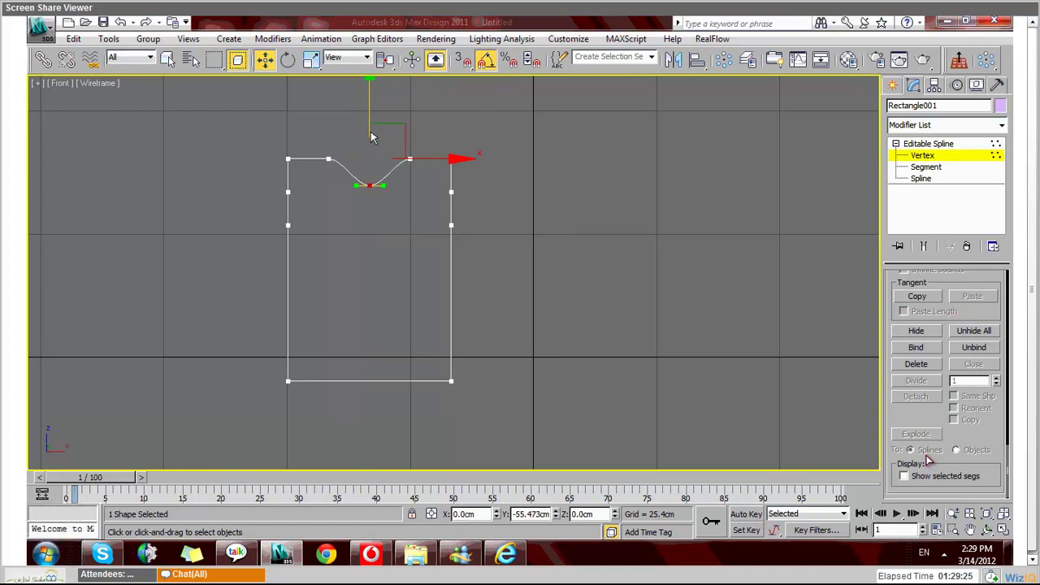
click(383, 199)
key(ctrl+z)
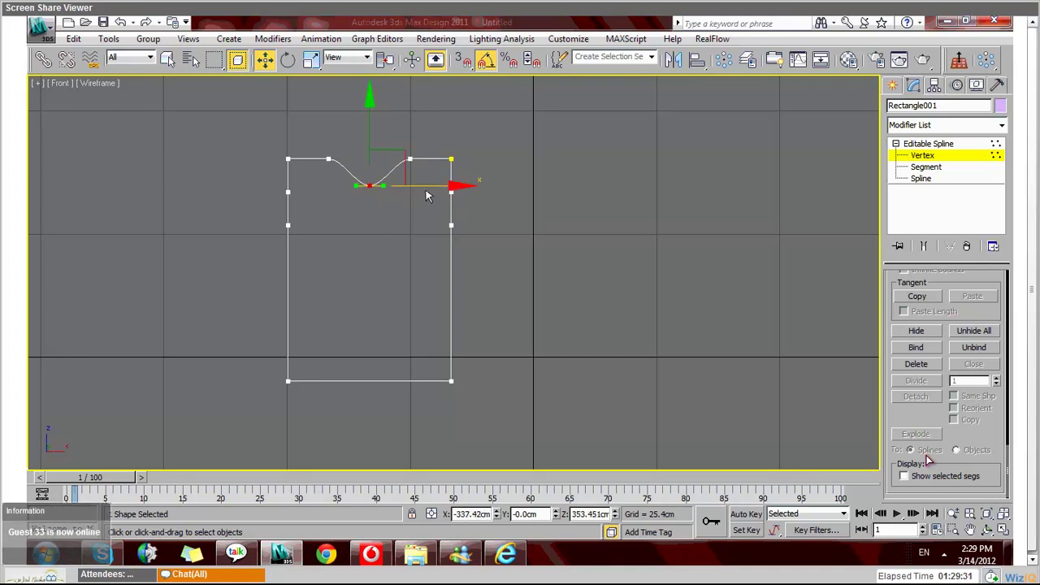
drag(423, 194, 398, 197)
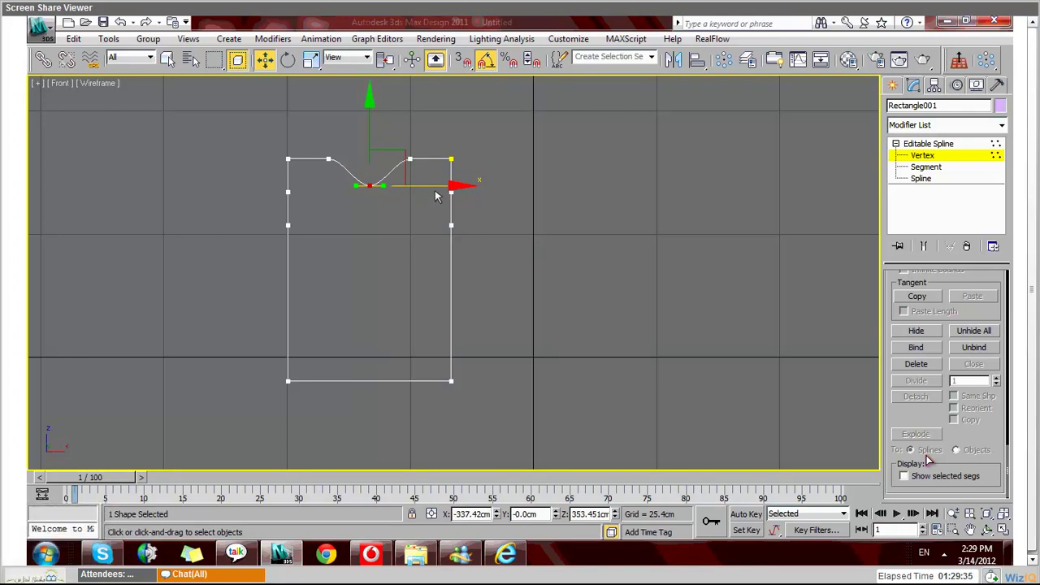
Step: Make the neckline's middle vertex a Bezier point and stretch its handles outward by about 43.4 cm to round the neckline
right_click(363, 200)
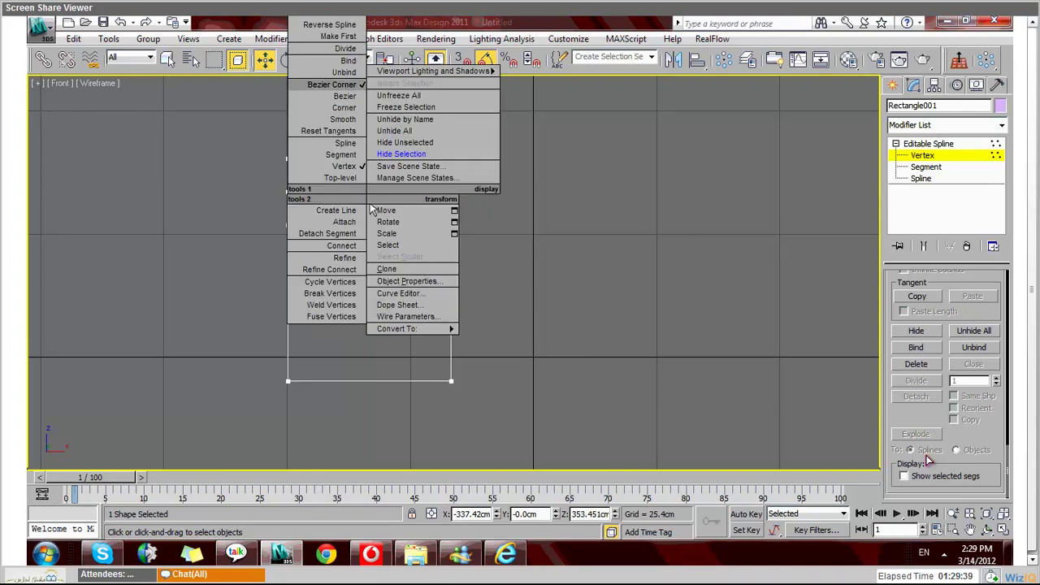
click(352, 109)
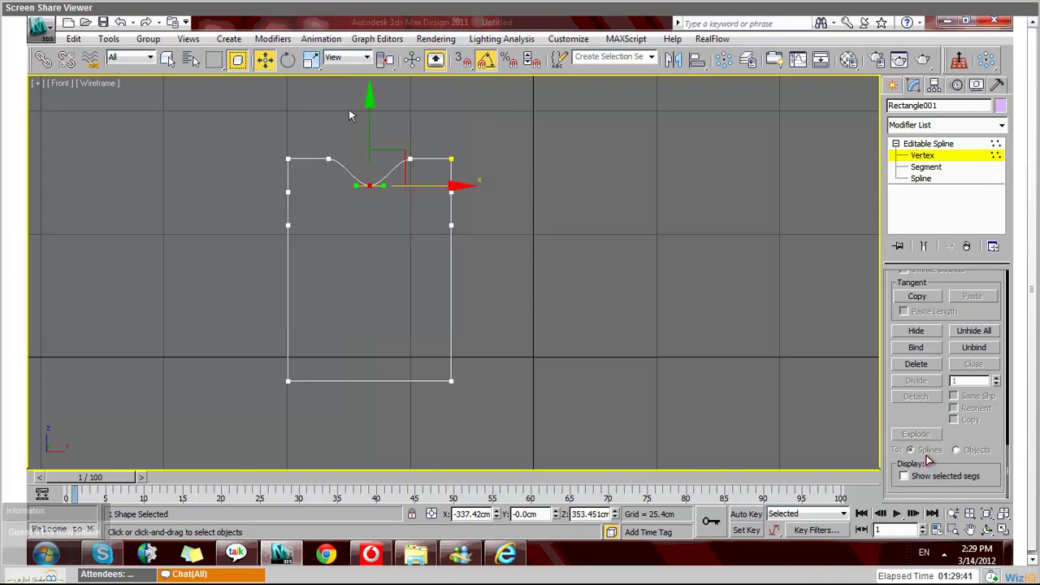
scroll(929, 460, up, 5)
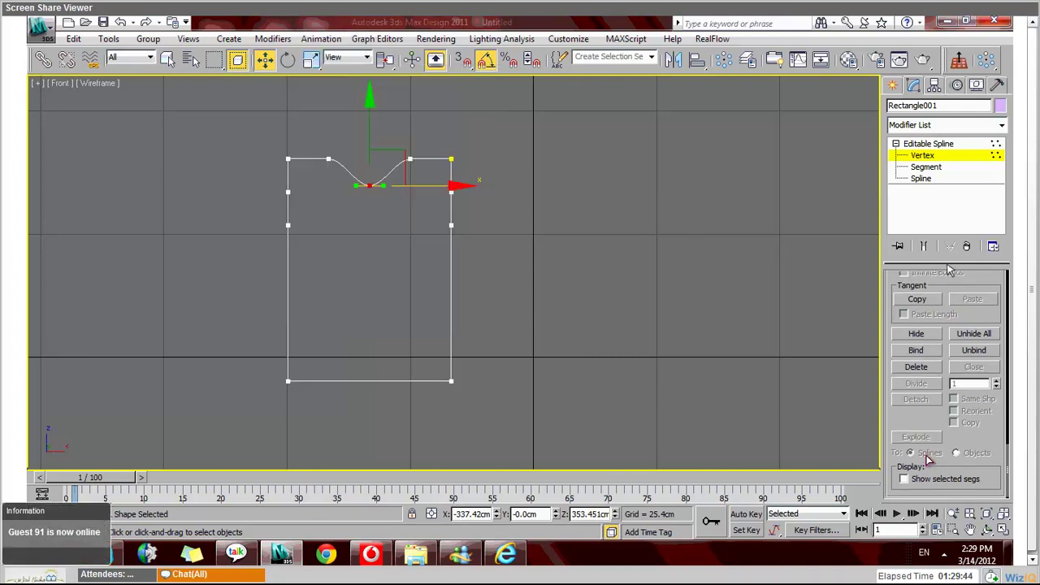
drag(387, 197, 407, 195)
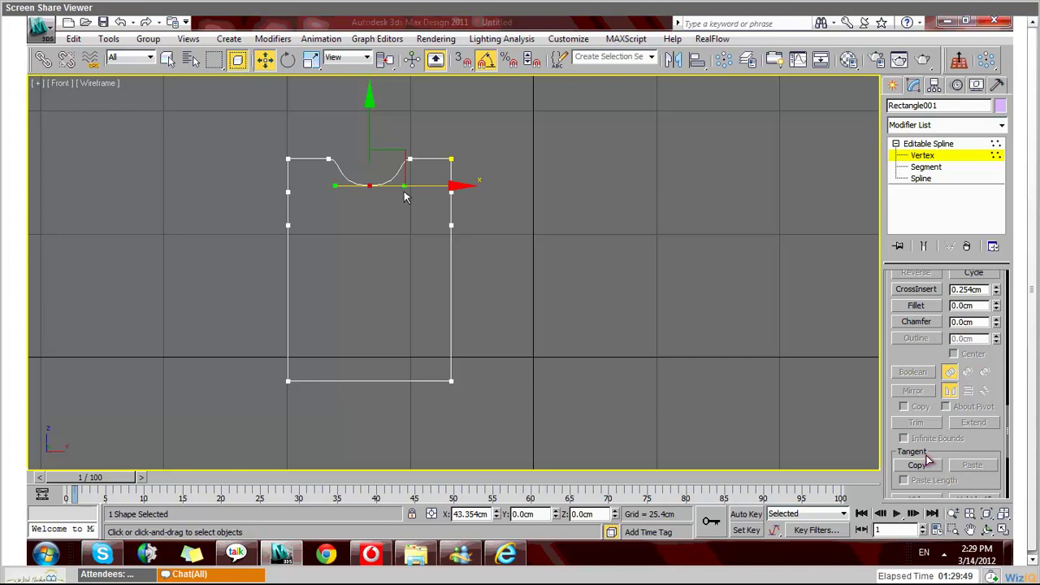
Step: Scale the middle armhole vertices of both sides horizontally about their shared selection center, bringing each about 35.7 cm inward
click(451, 192)
click(288, 192)
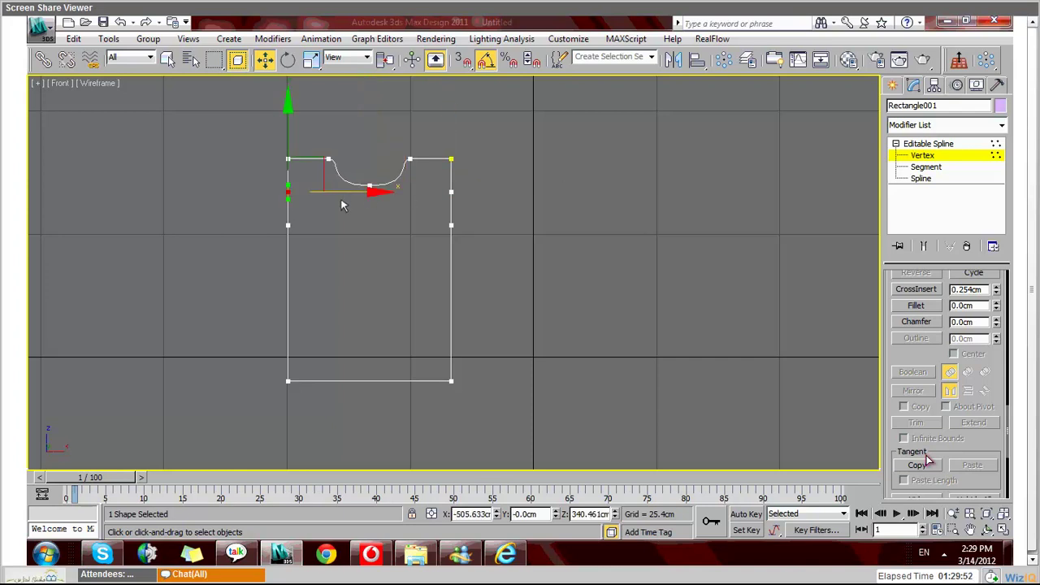
ctrl+click(452, 192)
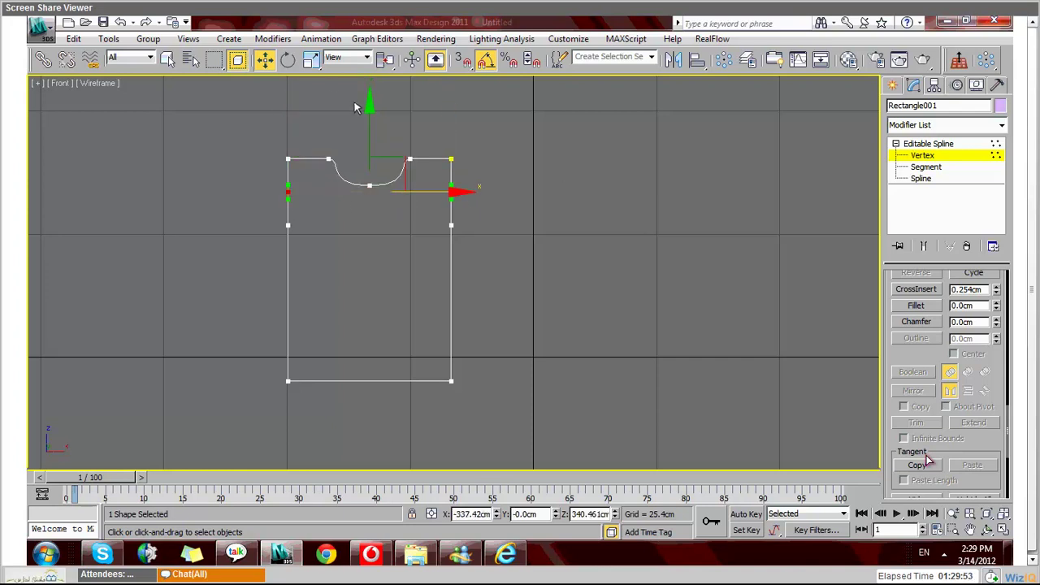
key(r)
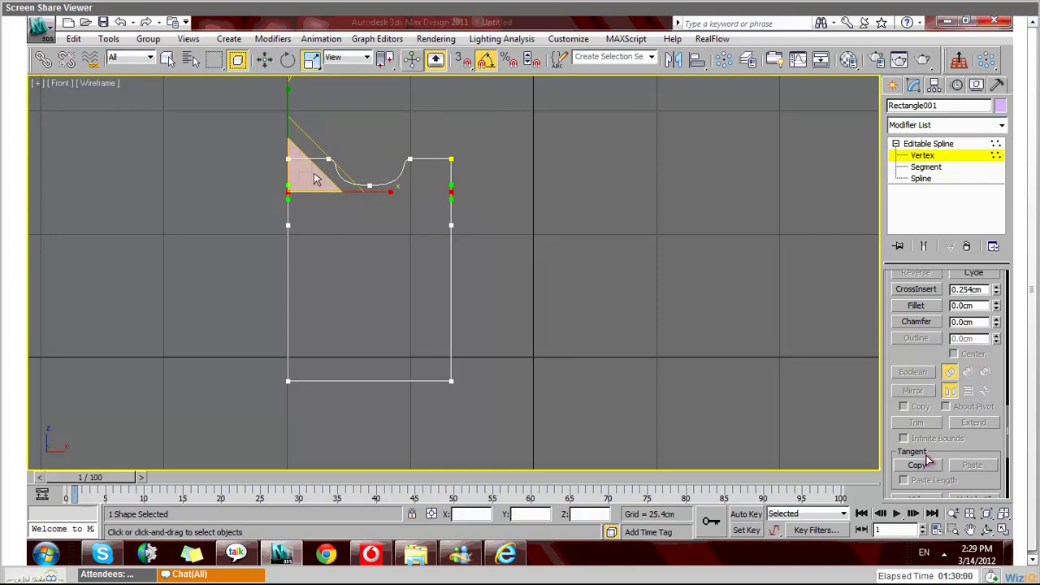
drag(385, 59, 389, 90)
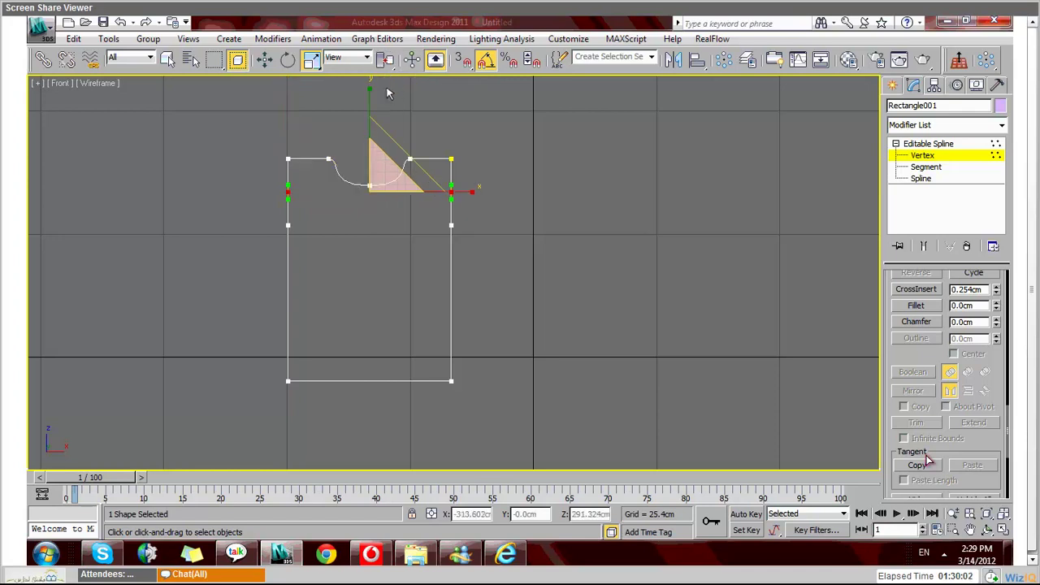
mouse_move(466, 196)
mouse_down()
mouse_move(443, 201)
mouse_move(506, 200)
mouse_move(458, 200)
mouse_up()
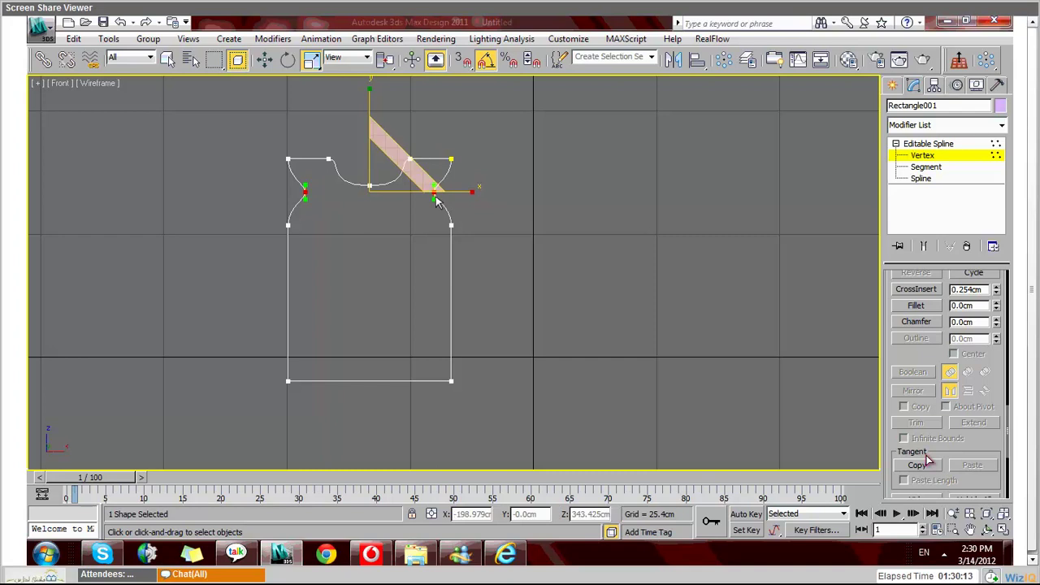
right_click(437, 202)
click(421, 104)
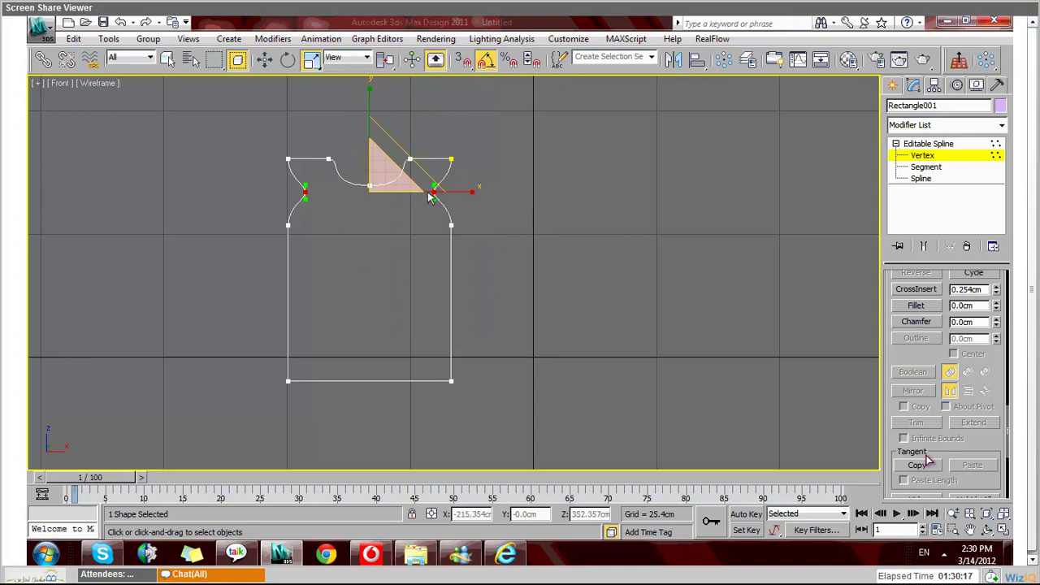
key(w)
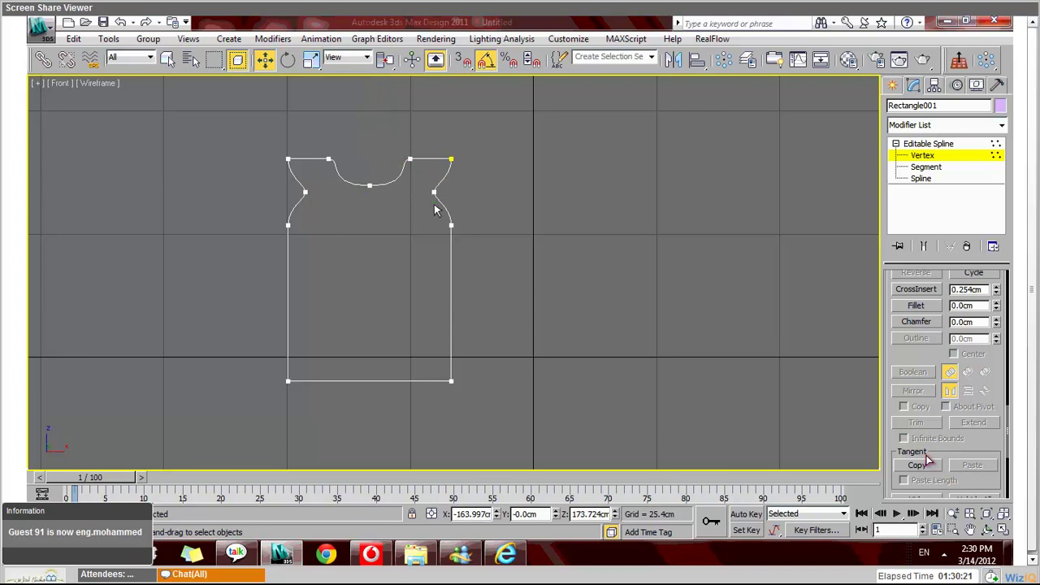
Step: Lengthen the locked vertical handles of both middle armhole vertices together to round the curves, and scale the two vertices slightly apart
click(307, 199)
click(434, 193)
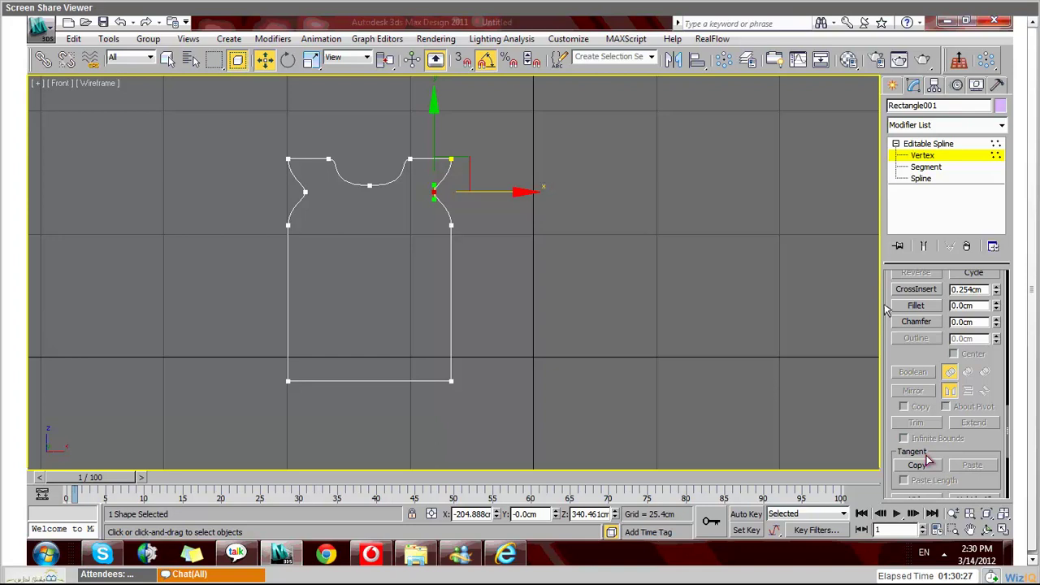
scroll(890, 298, up, 5)
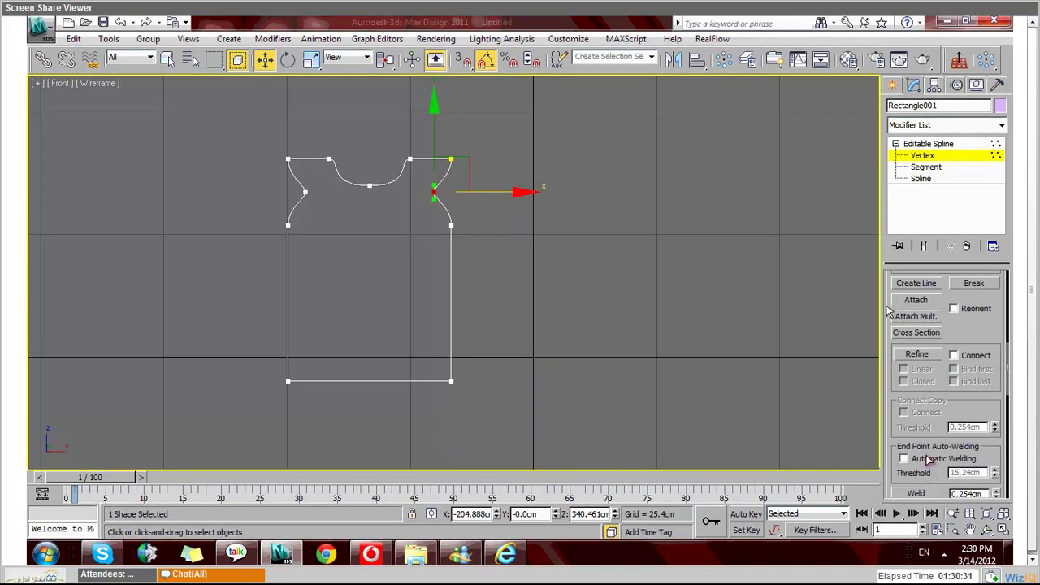
scroll(889, 310, up, 3)
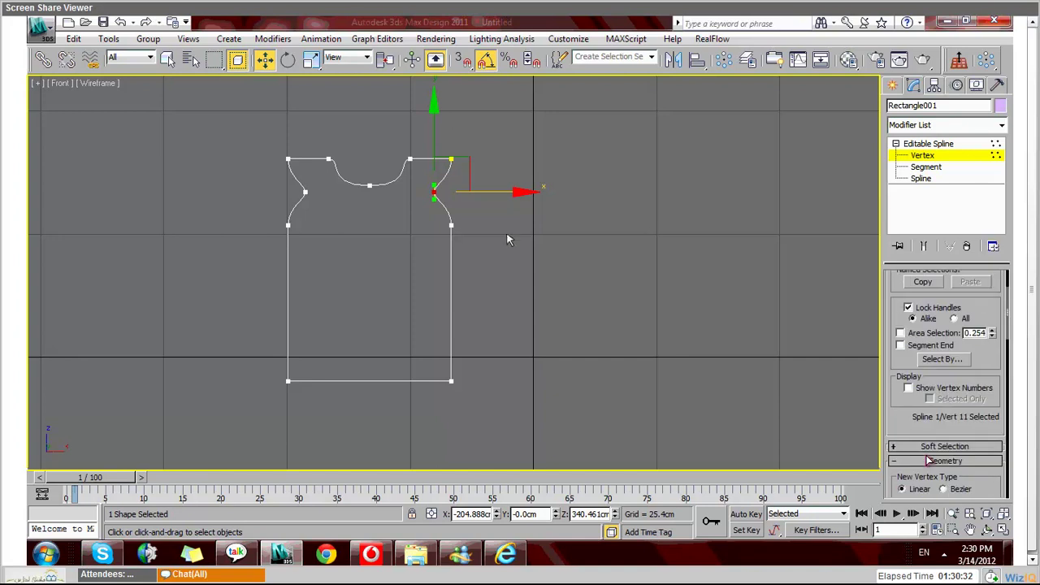
click(305, 194)
click(432, 195)
ctrl+click(304, 203)
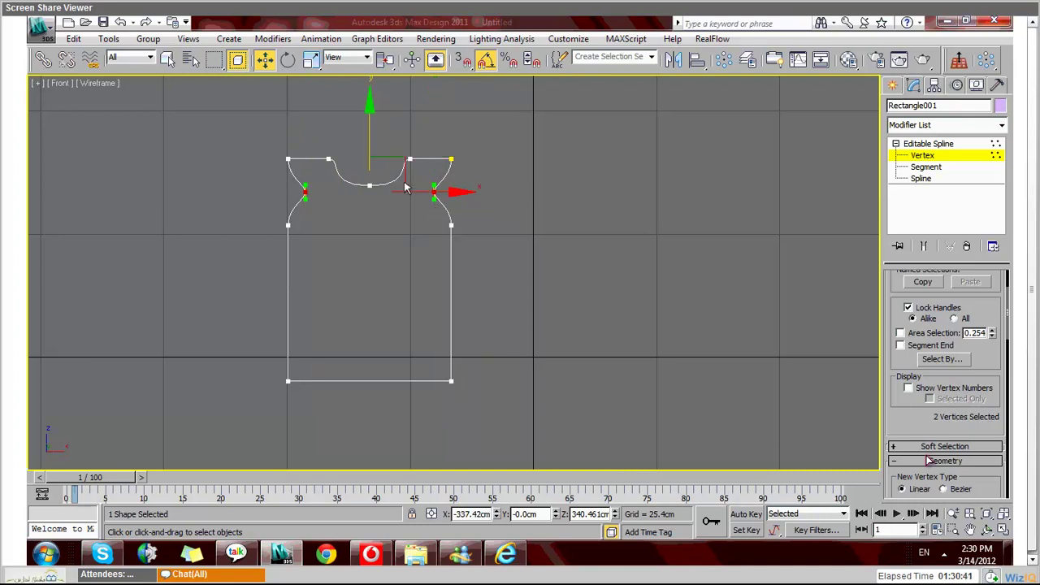
drag(433, 208, 433, 223)
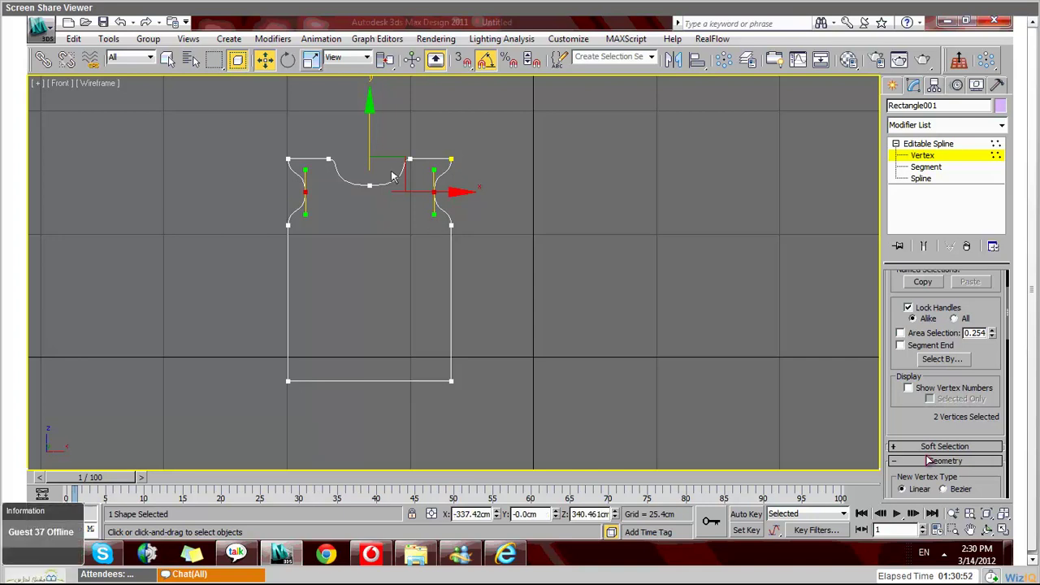
key(r)
click(504, 154)
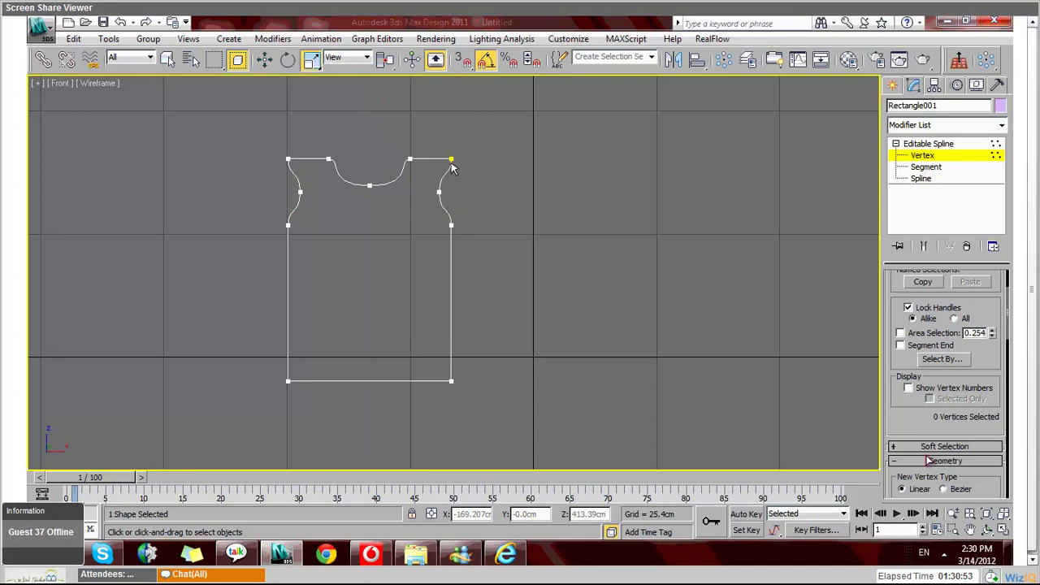
click(451, 162)
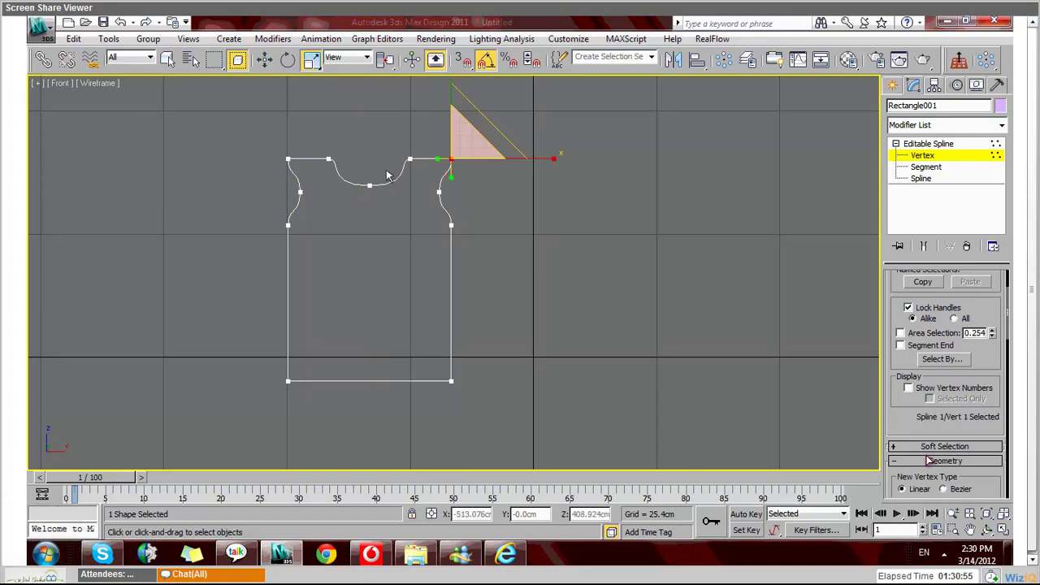
key(q)
click(287, 162)
click(439, 166)
ctrl+click(290, 165)
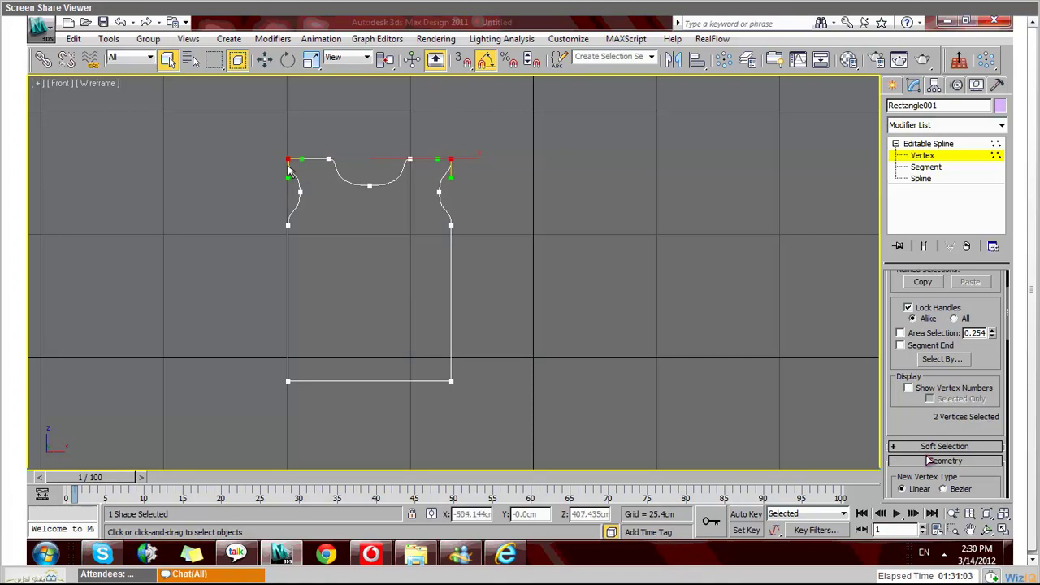
right_click(290, 166)
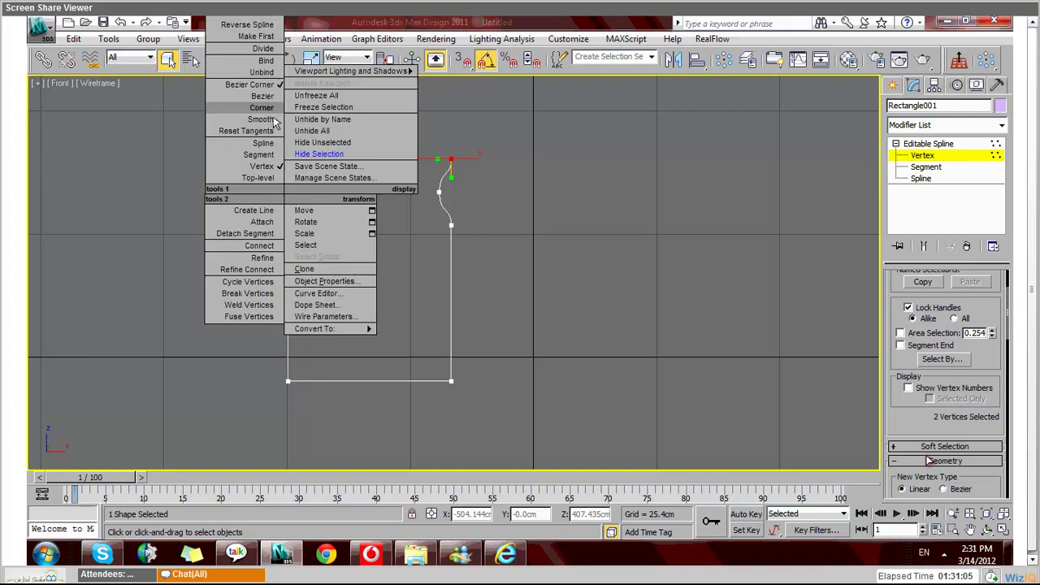
click(452, 160)
click(448, 188)
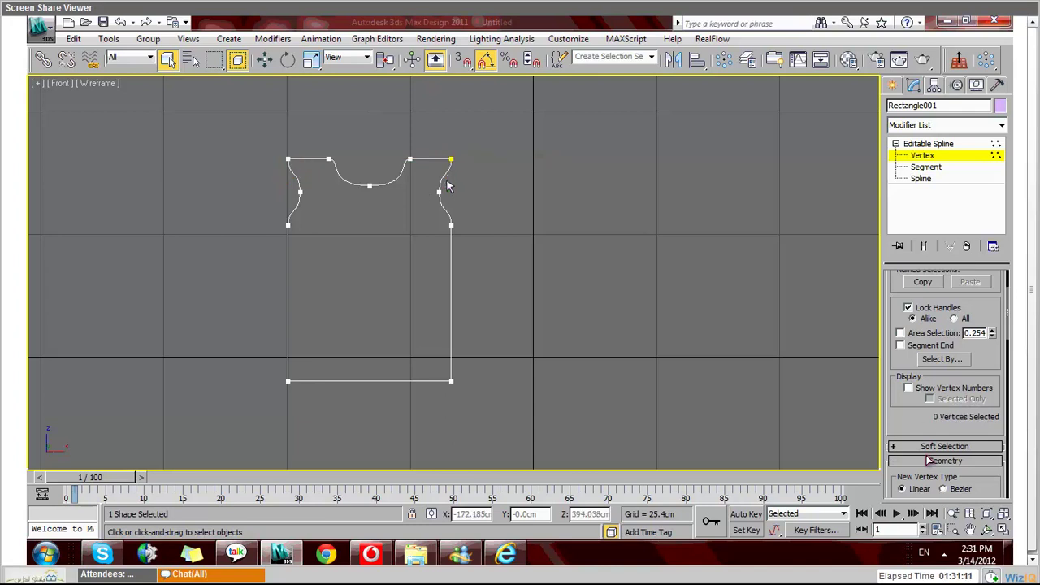
Step: Angle the lower Bezier handles of both outer shoulder corner vertices inward to smooth the upper armhole curves
click(451, 160)
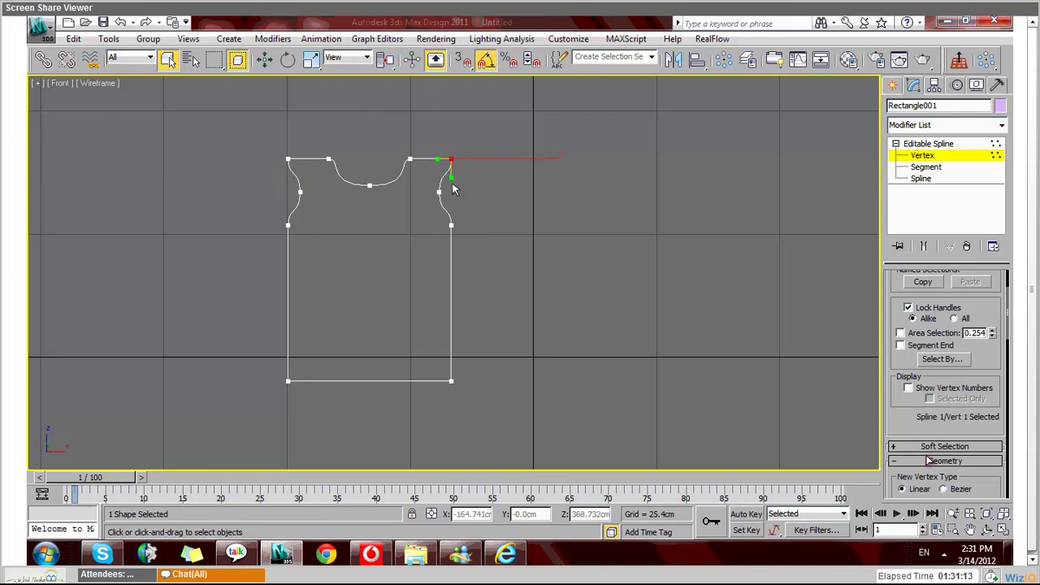
key(w)
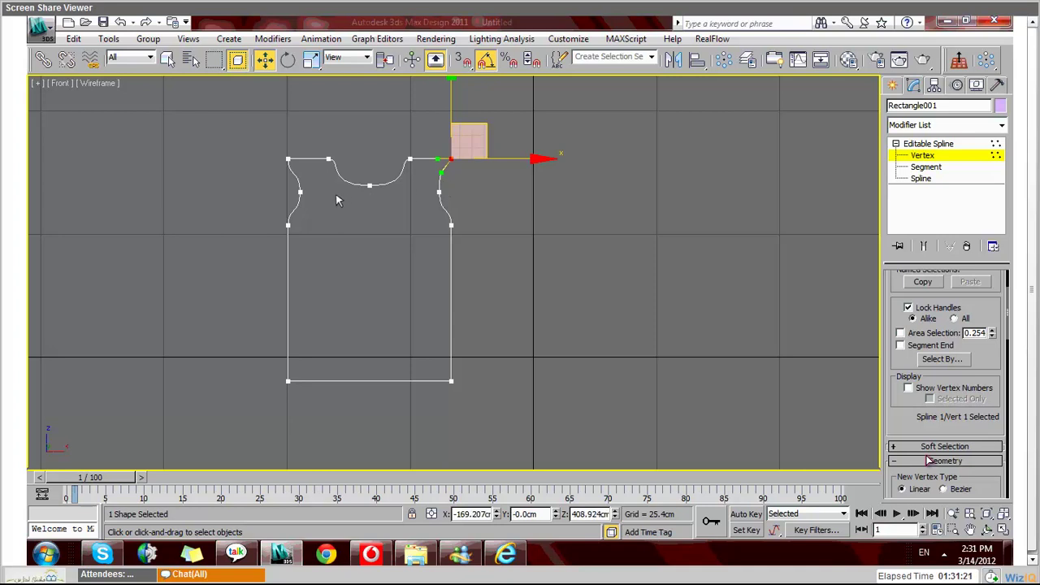
click(290, 165)
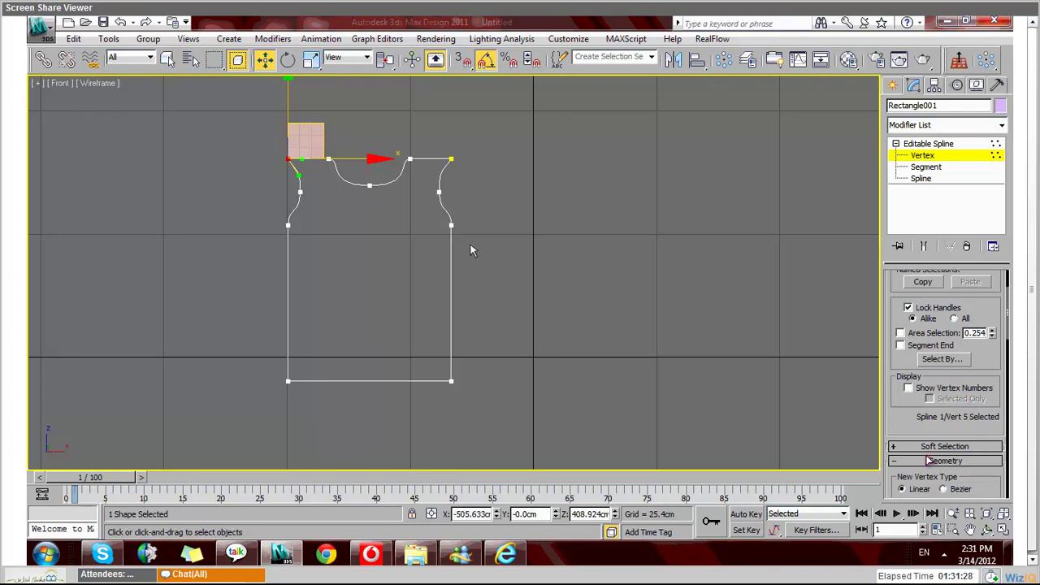
Step: Angle the upper handles of both armhole-bottom vertices inward to smooth the lower armhole curves, and clear the selection
click(451, 226)
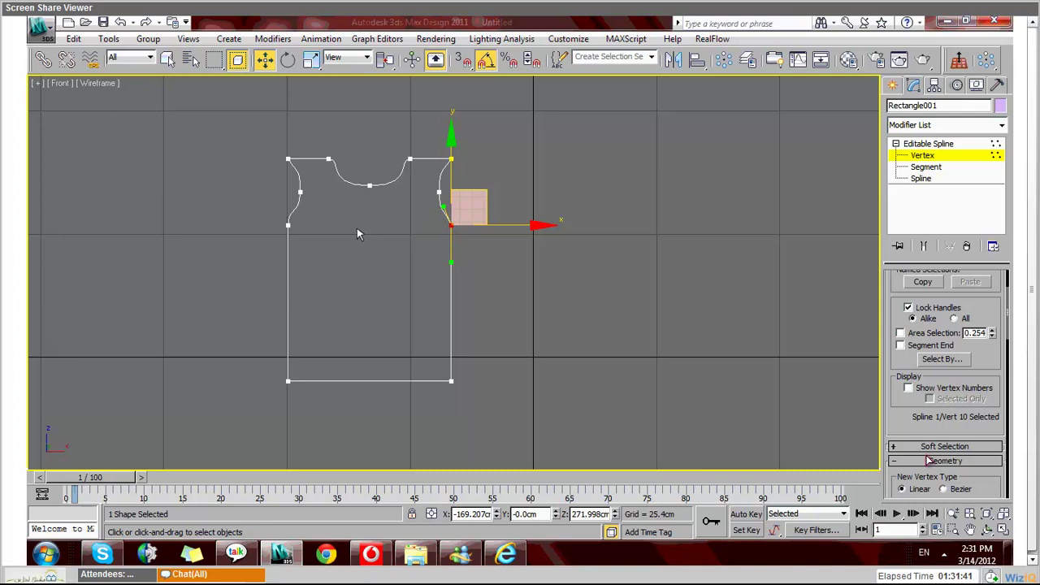
click(290, 224)
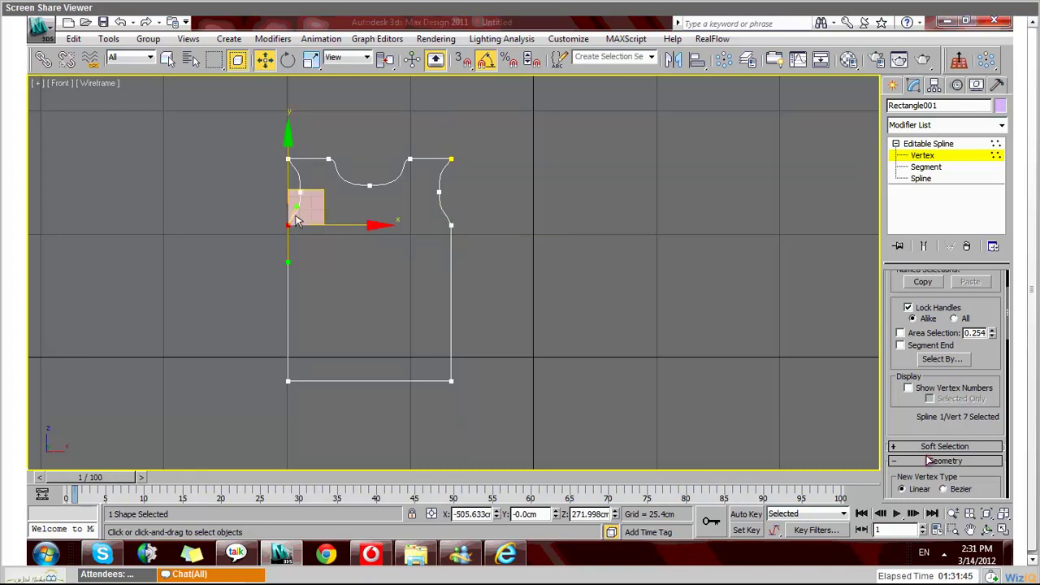
click(459, 177)
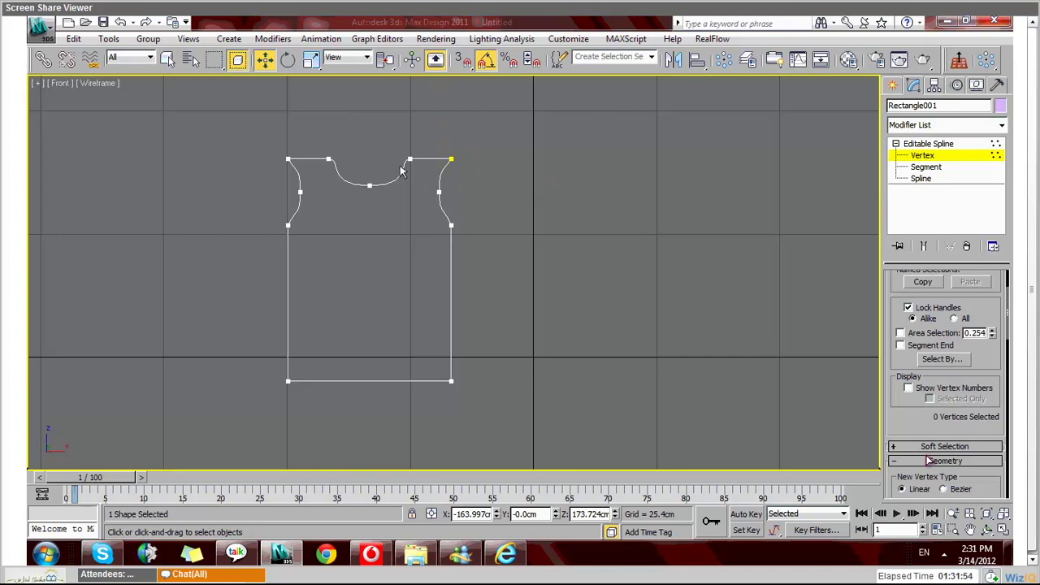
Step: Leave vertex editing and make a copy of the whole shirt outline about 449.7 cm along positive X
drag(221, 116, 489, 382)
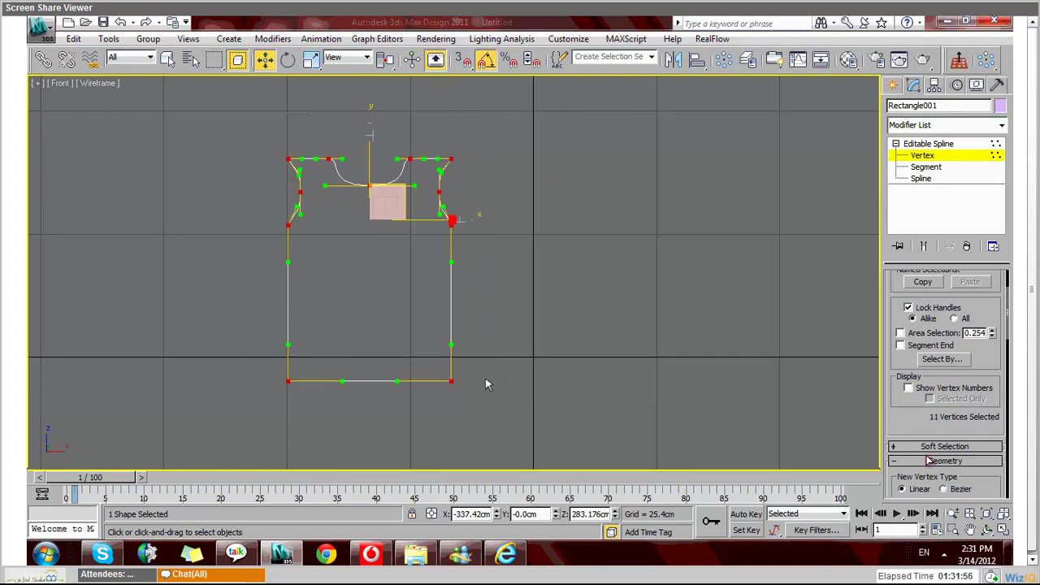
click(905, 146)
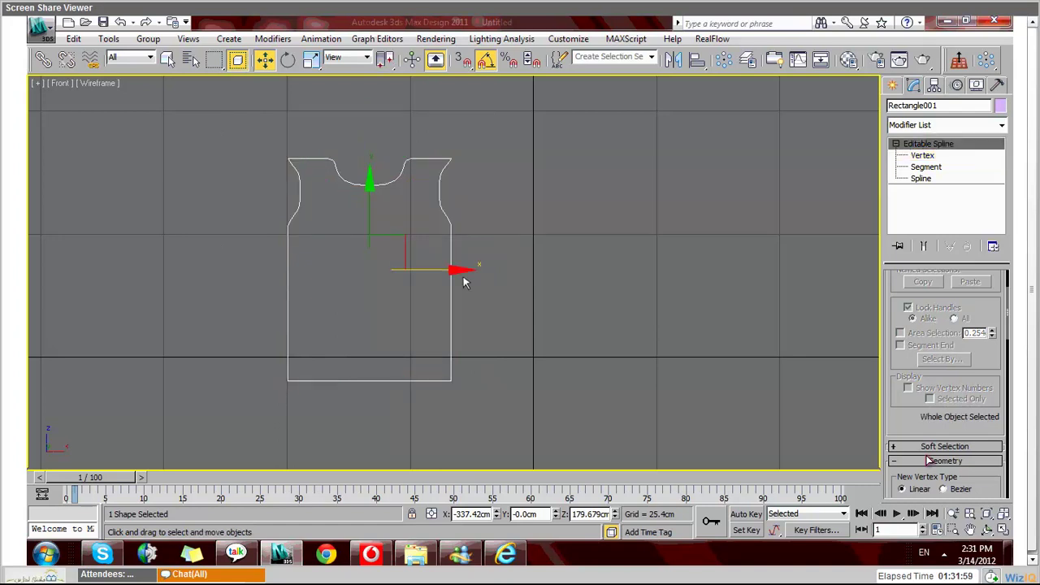
shift+drag(465, 278, 683, 280)
key(Return)
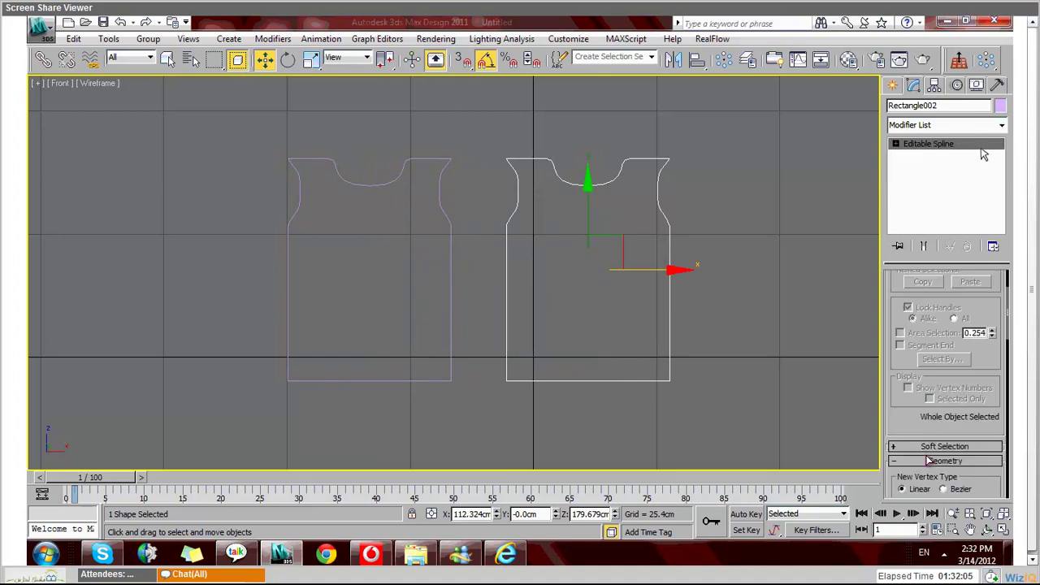
click(550, 210)
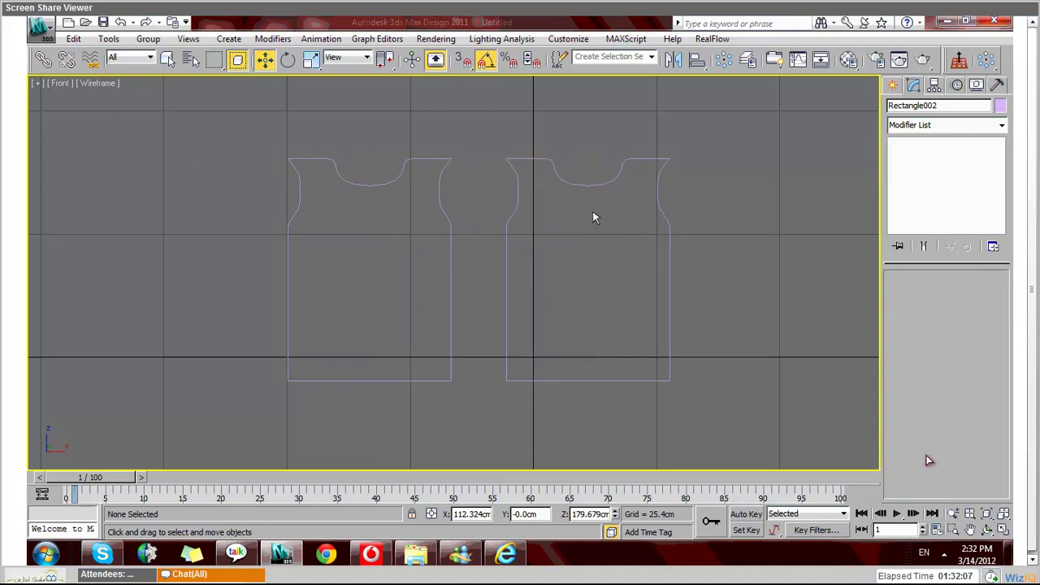
click(1002, 109)
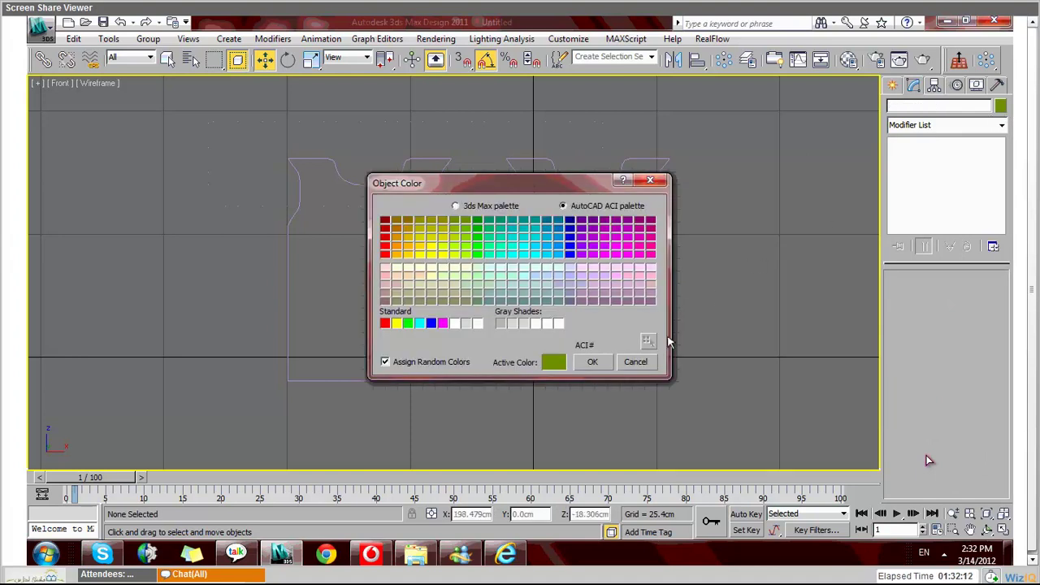
click(634, 364)
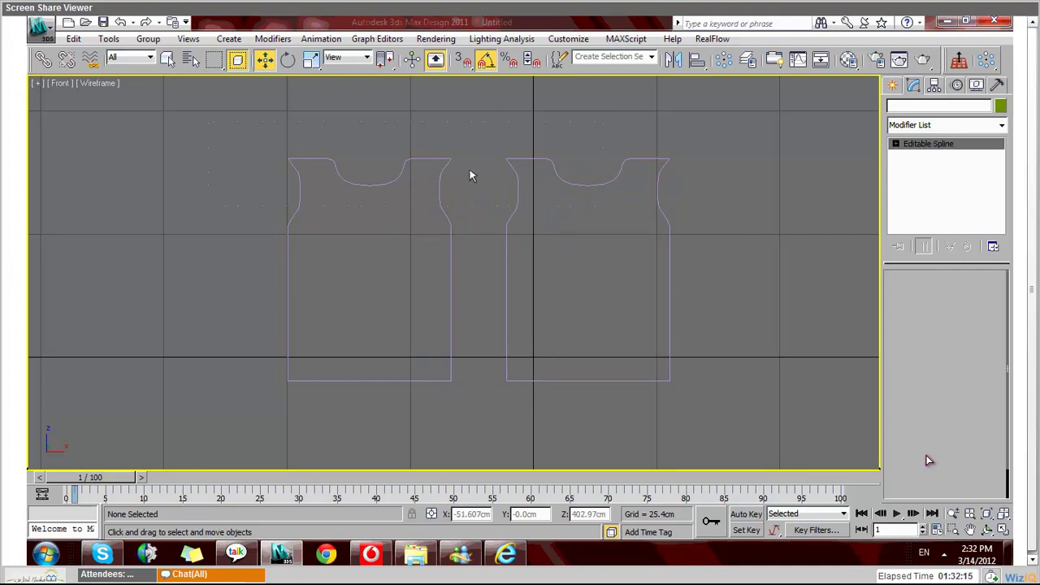
Step: Set the object color of both shirt outlines to dark red (ACI #18) and deselect them
click(439, 190)
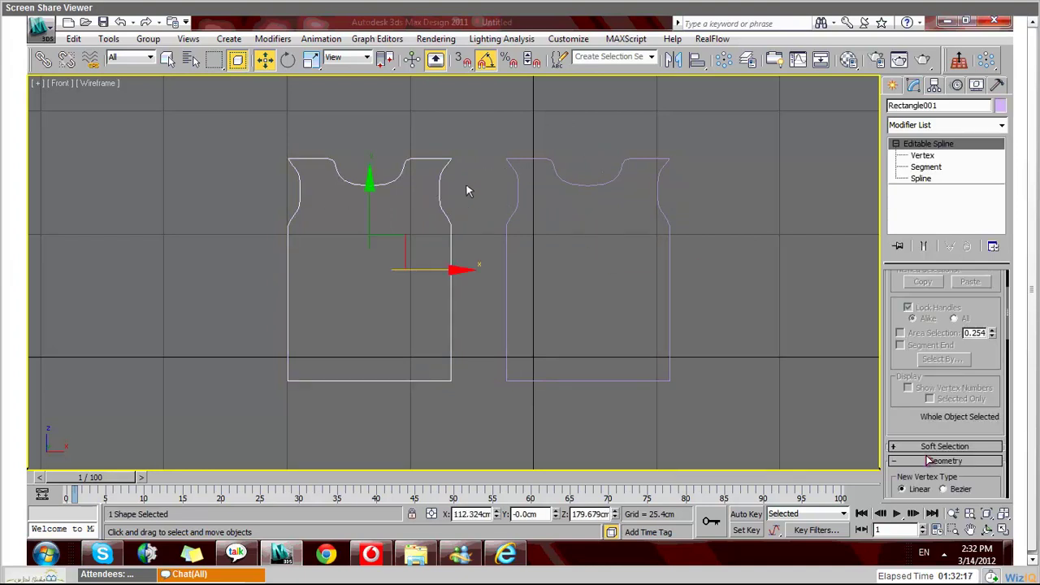
ctrl+click(521, 190)
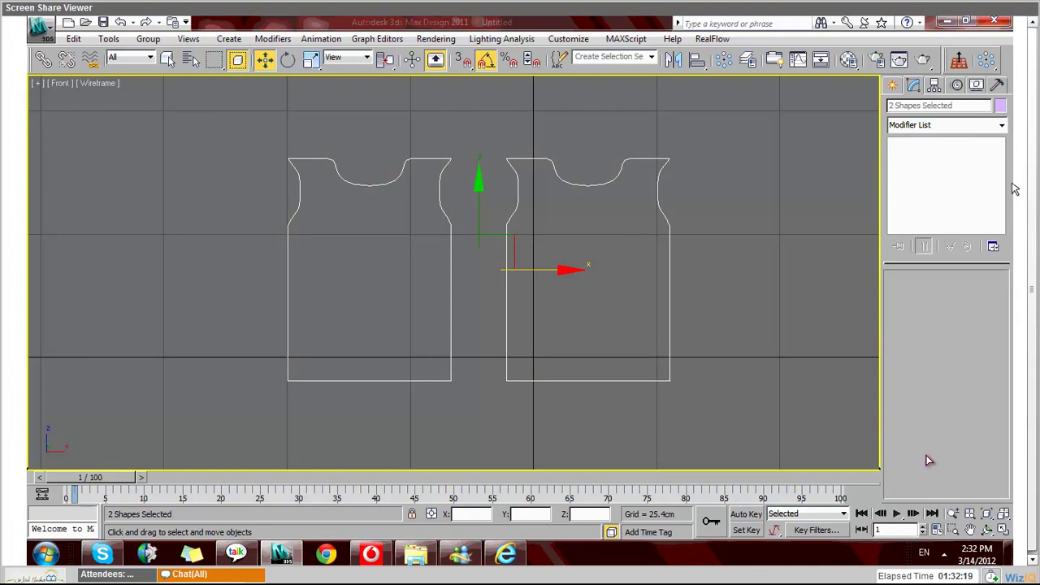
click(1000, 106)
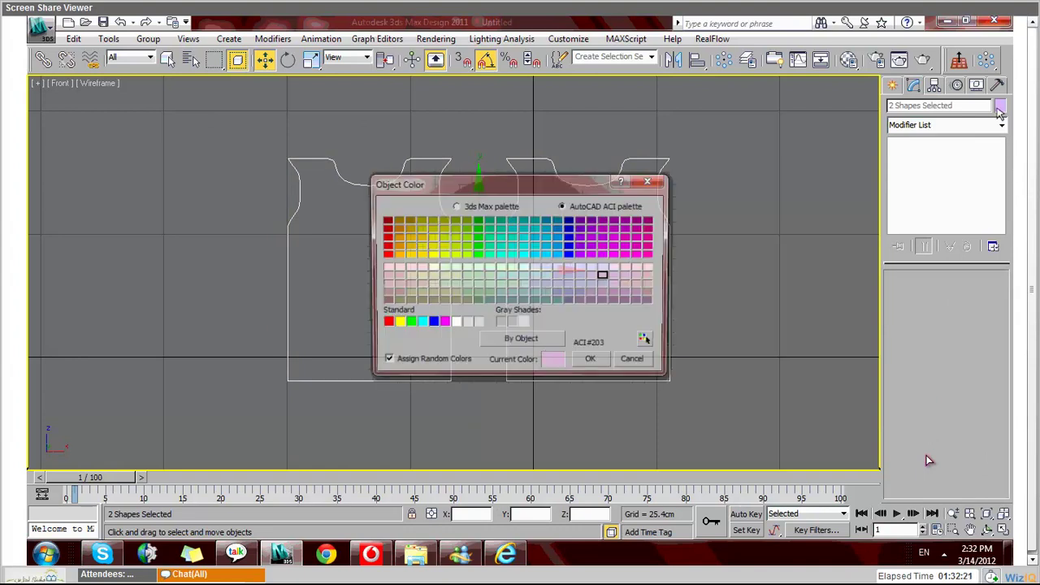
click(386, 219)
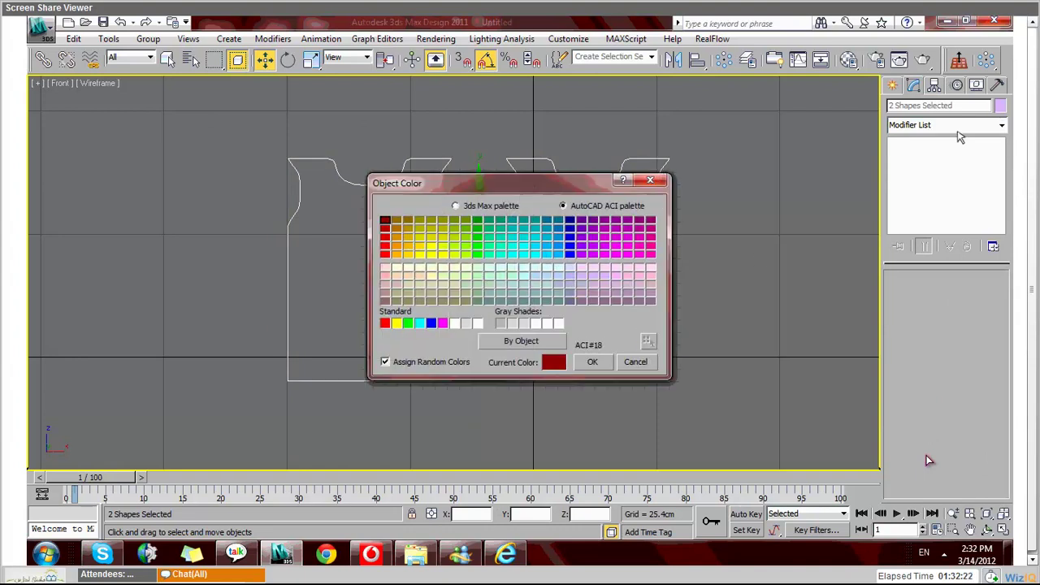
click(593, 362)
click(736, 257)
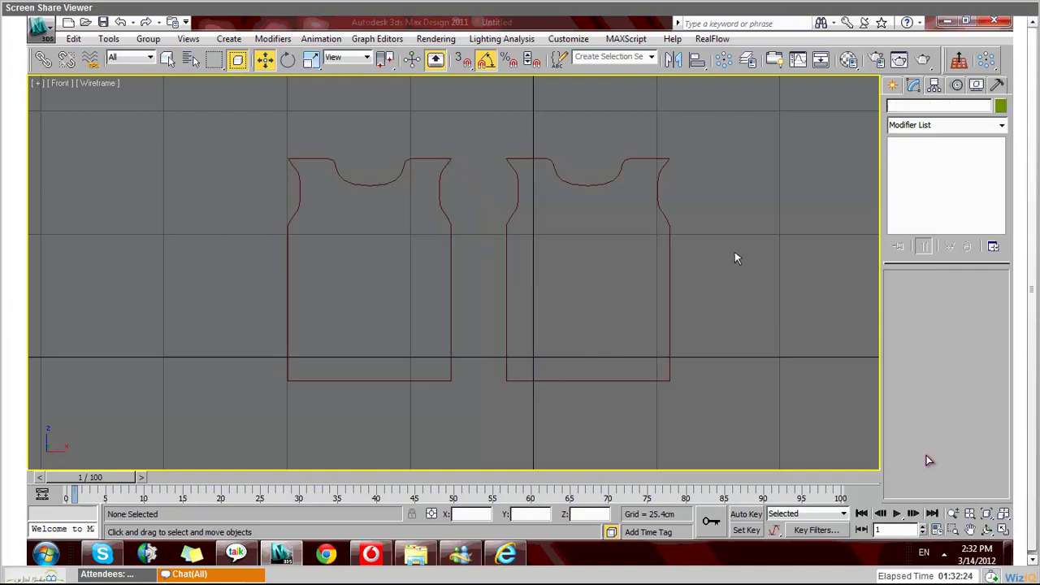
Step: Attach the original shirt outline to its copy so both pieces form one editable spline
click(518, 219)
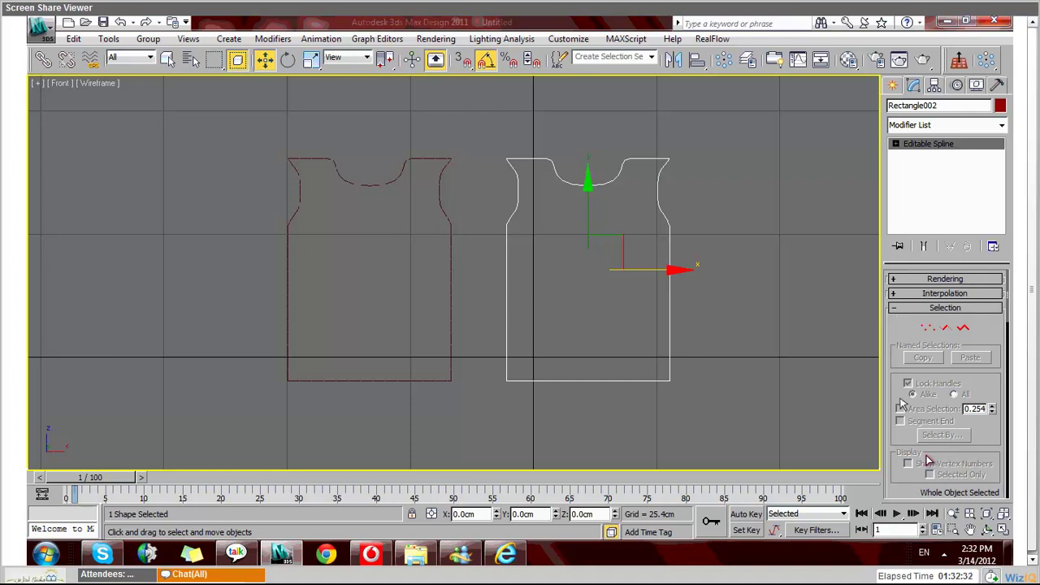
scroll(902, 407, down, 3)
click(926, 460)
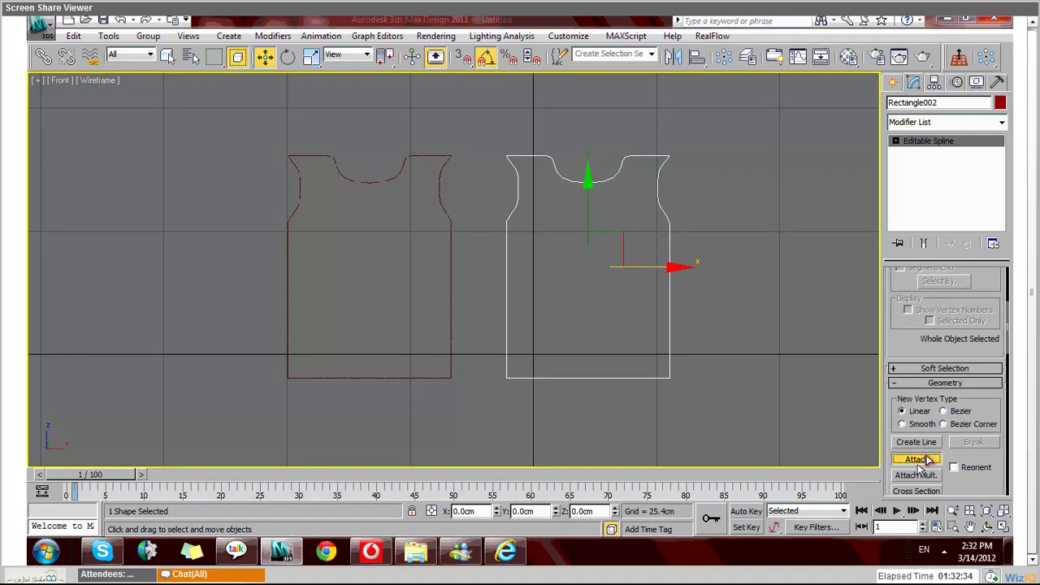
click(449, 236)
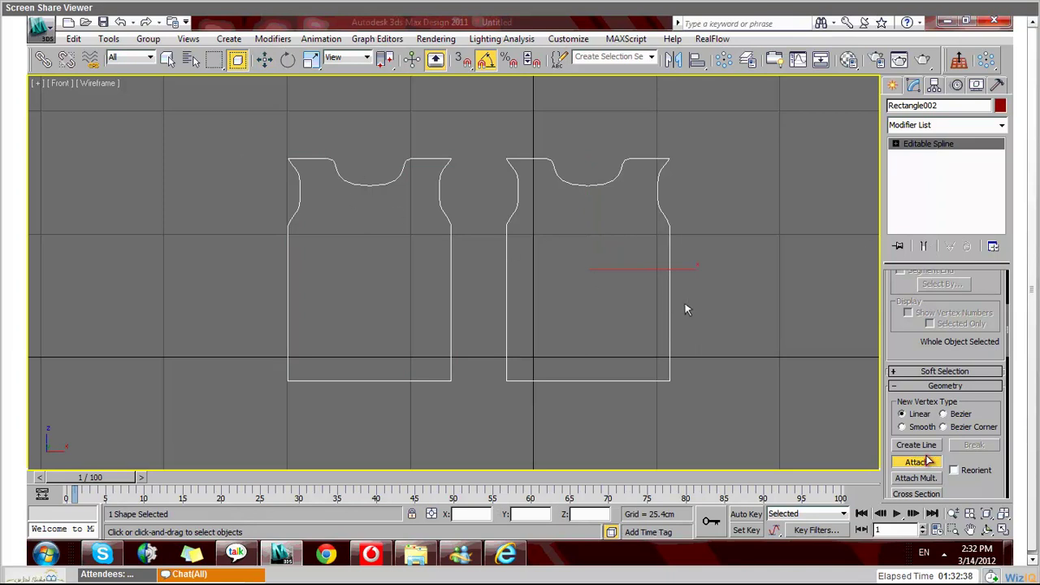
Step: Break the spline at all vertices of both shirt outlines and leave vertex editing
click(896, 145)
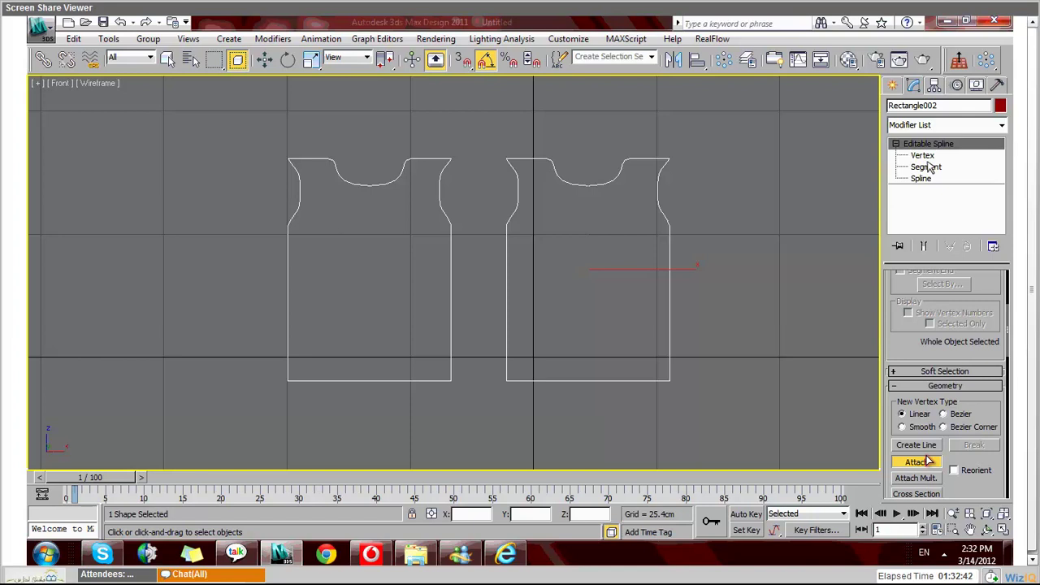
click(923, 155)
scroll(973, 384, down, 2)
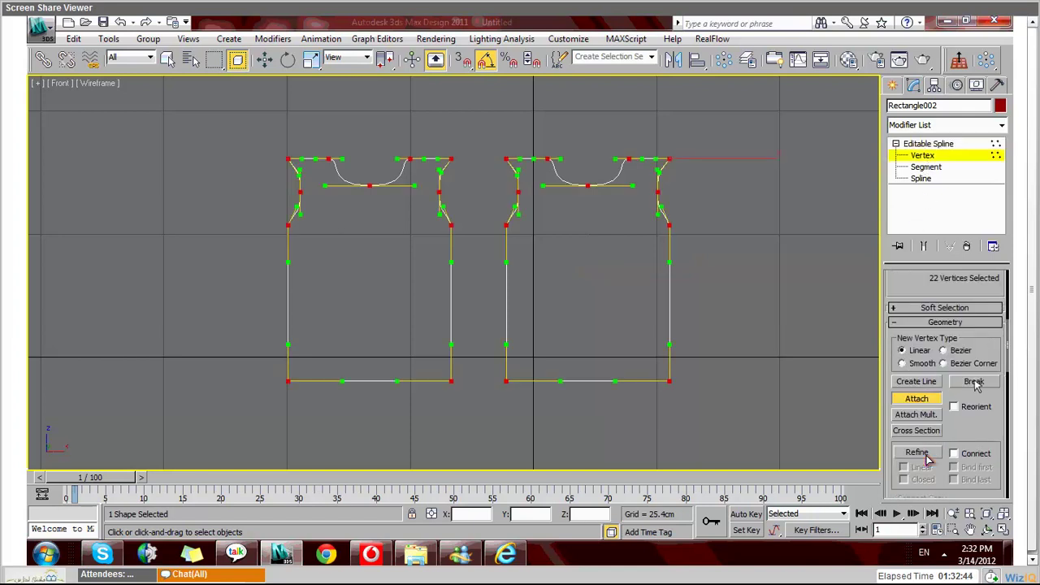
click(974, 383)
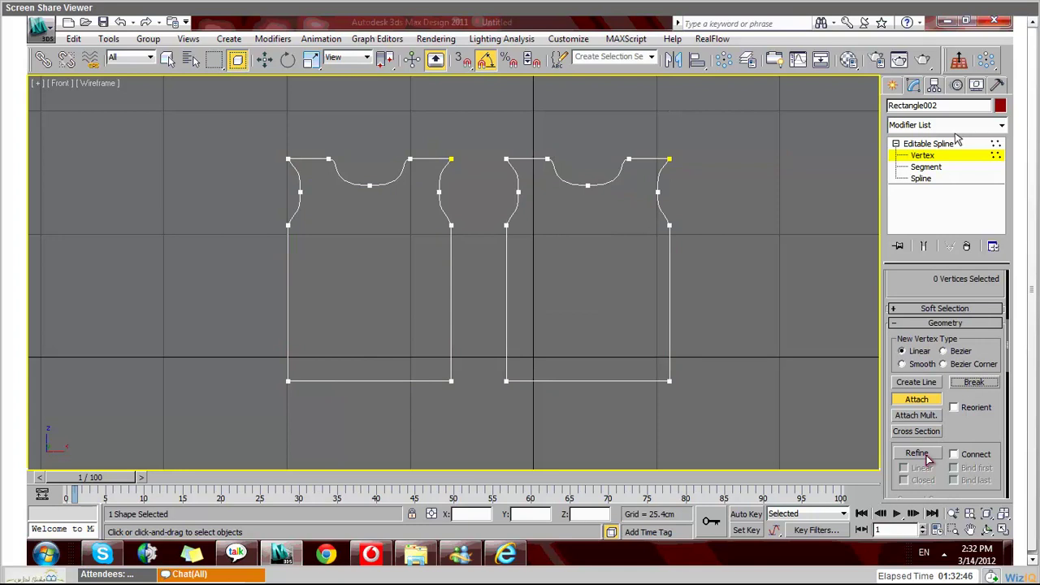
click(958, 143)
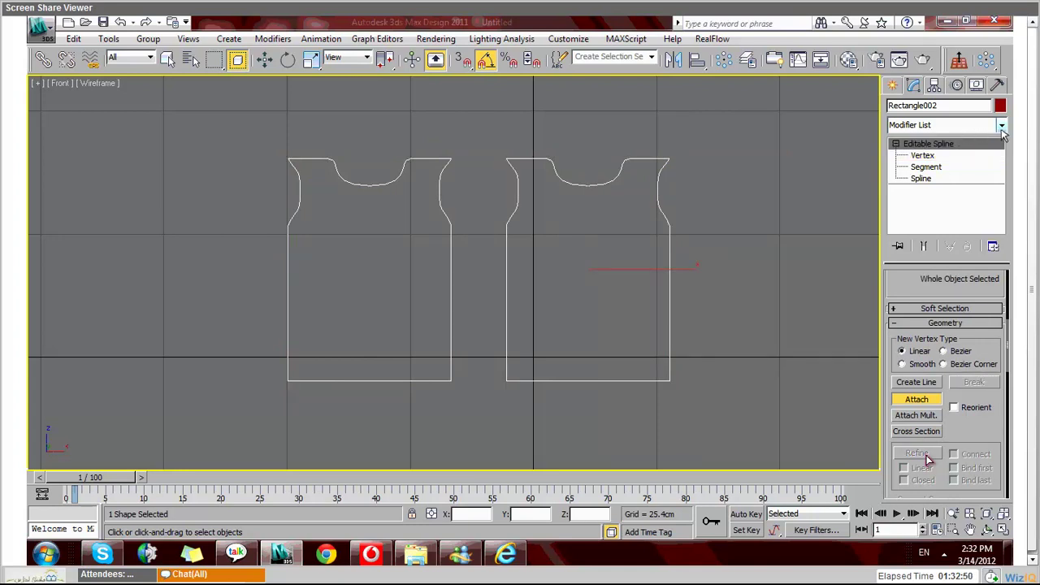
Step: Apply the Garment Maker modifier to the combined shirt outlines, and keep the meshed panels selected
click(1002, 125)
drag(1005, 223, 1012, 331)
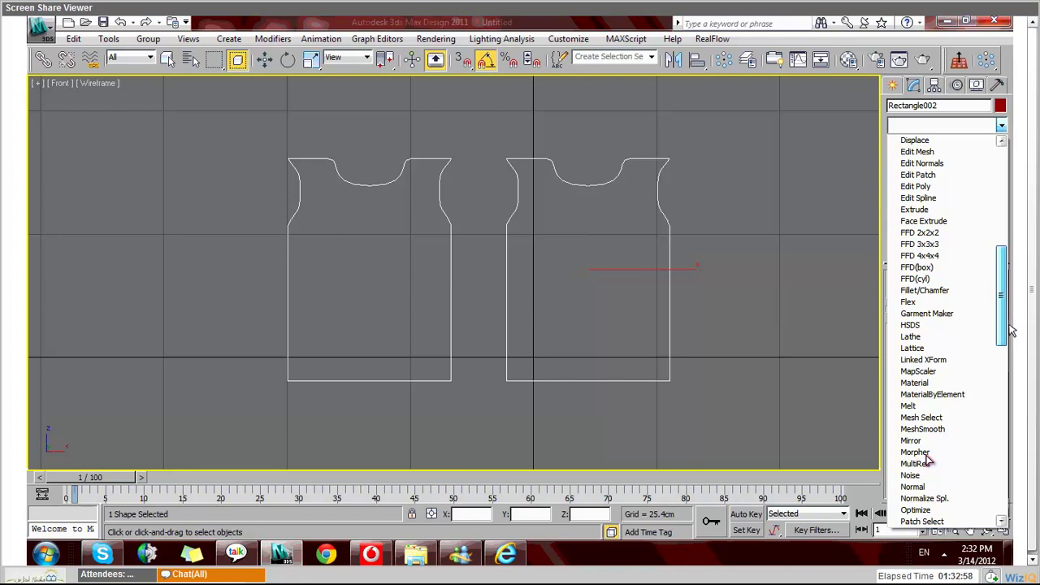
click(927, 313)
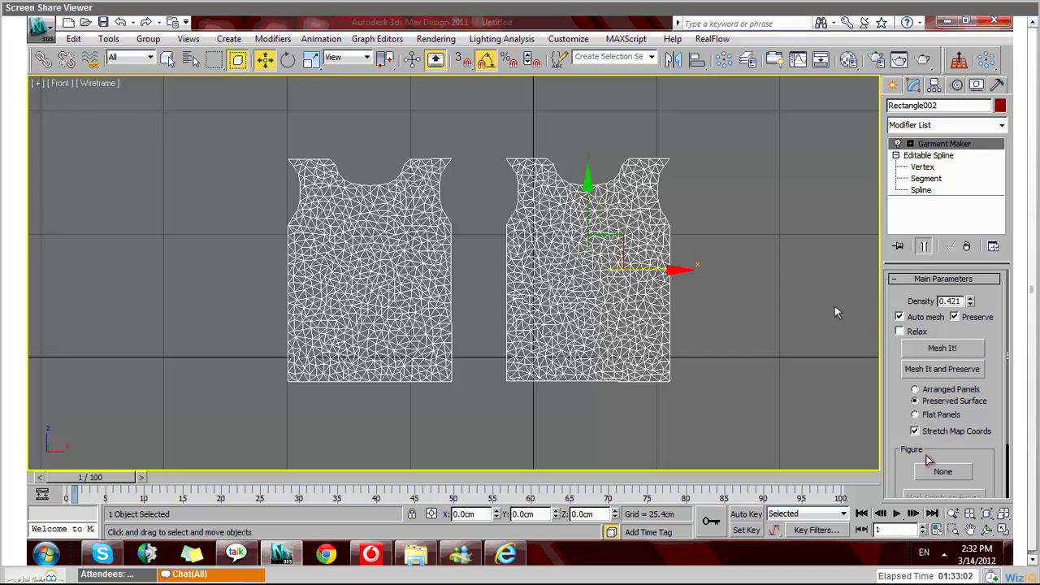
click(754, 298)
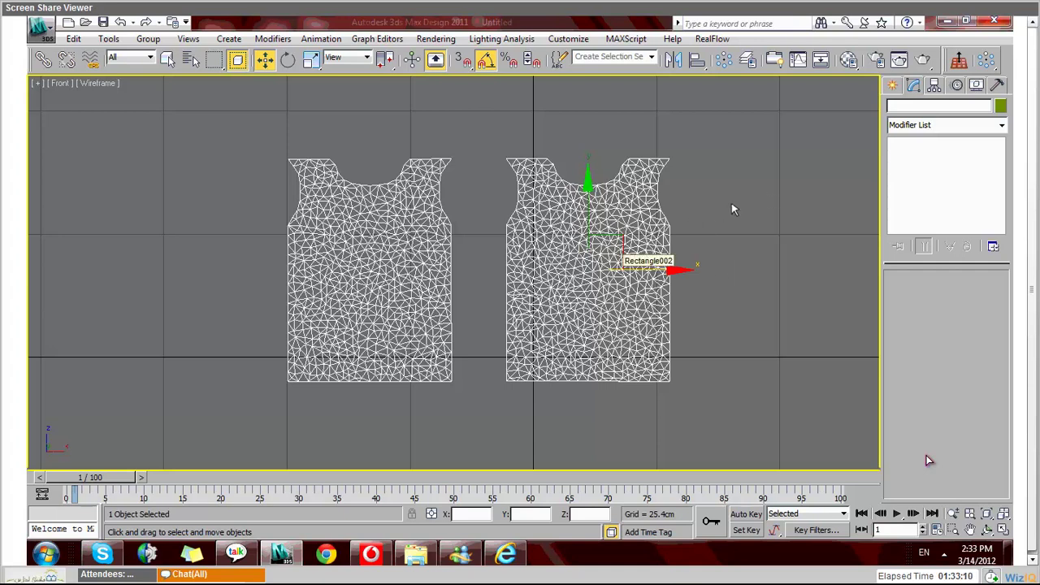
click(569, 211)
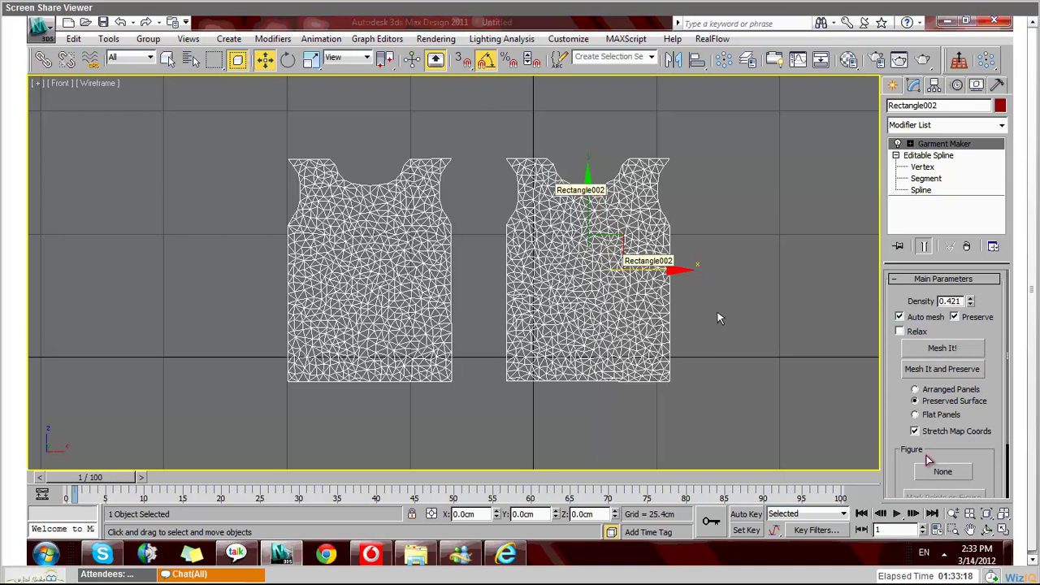
Step: Unhide all objects in the scene and select the body, Box001, by name
right_click(313, 172)
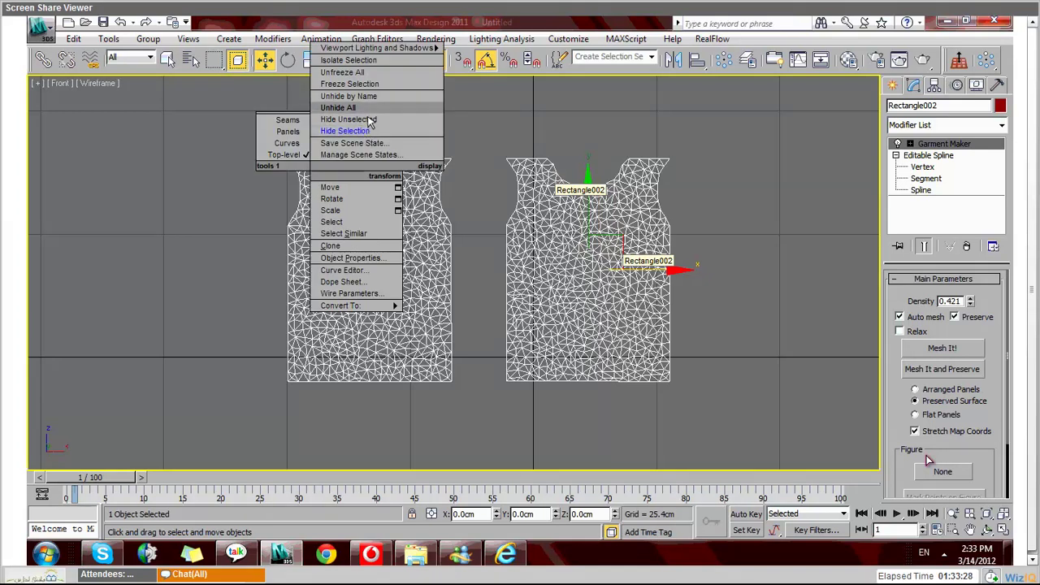
click(370, 121)
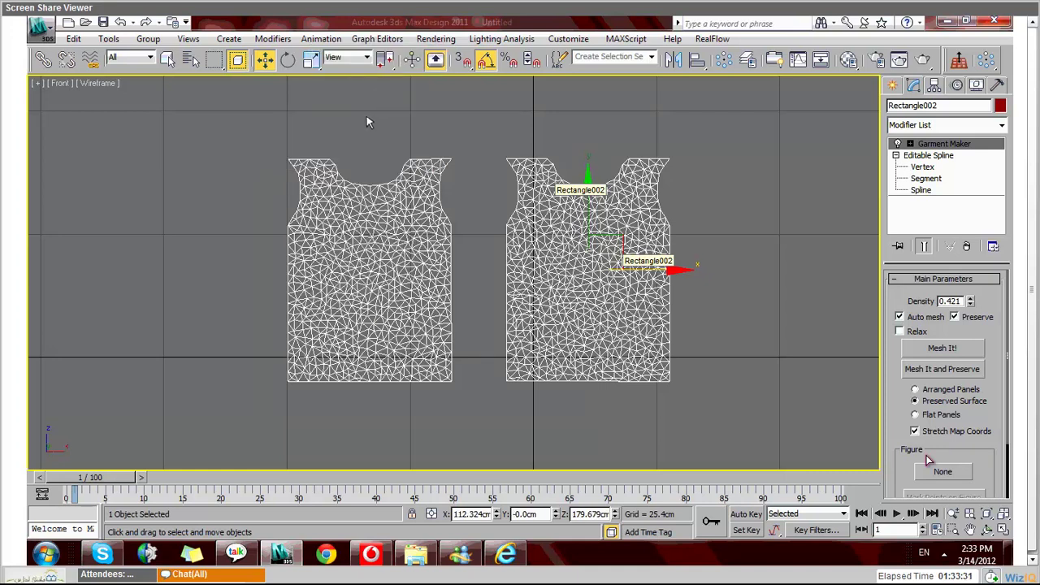
key(h)
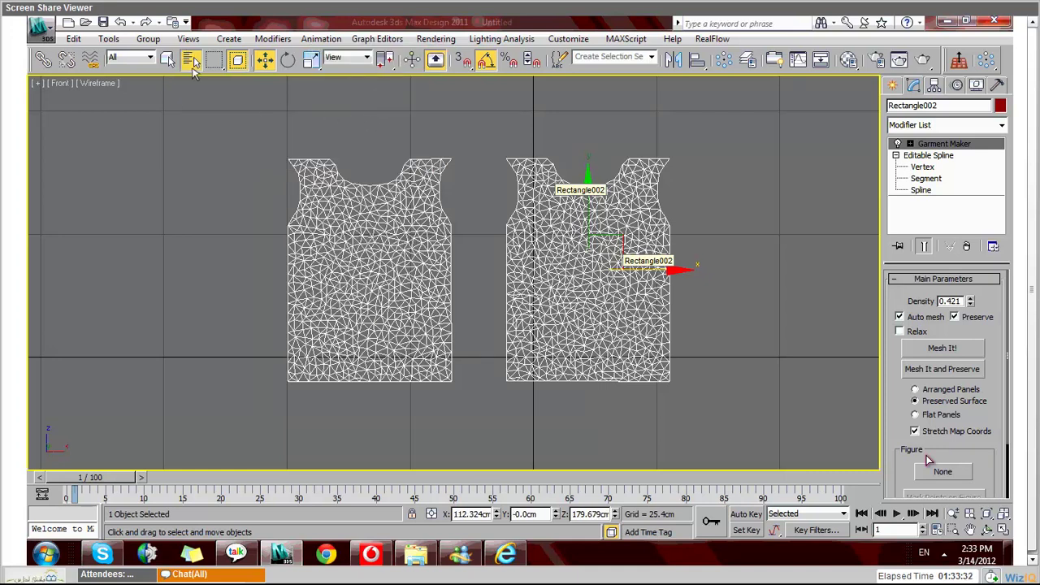
click(191, 64)
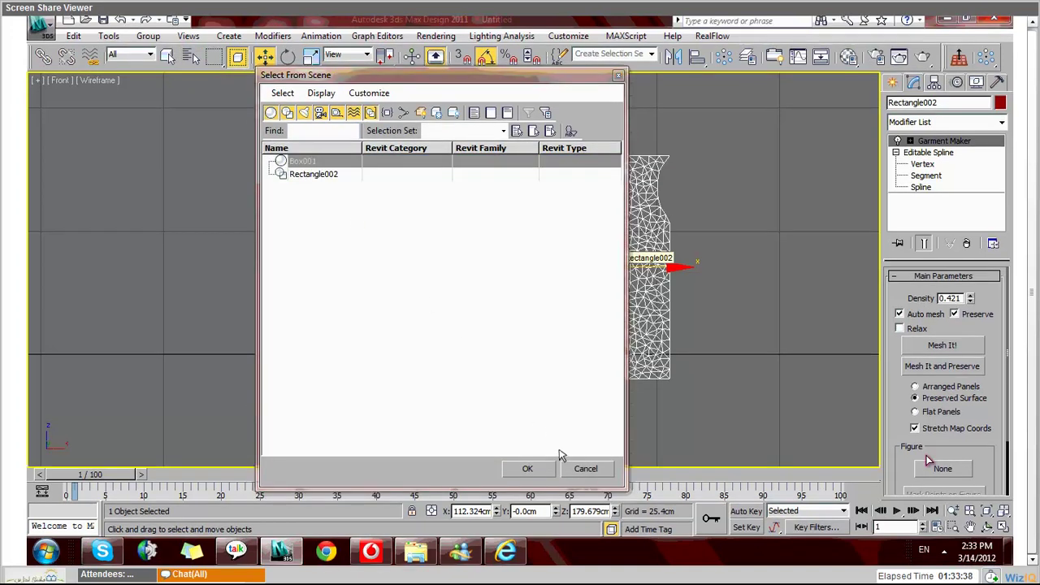
click(538, 468)
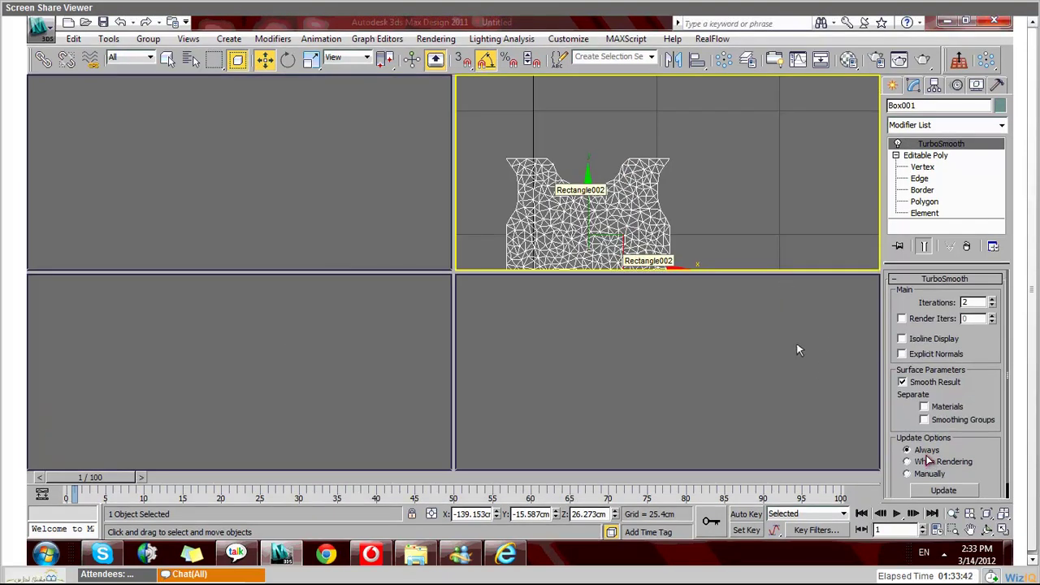
click(697, 325)
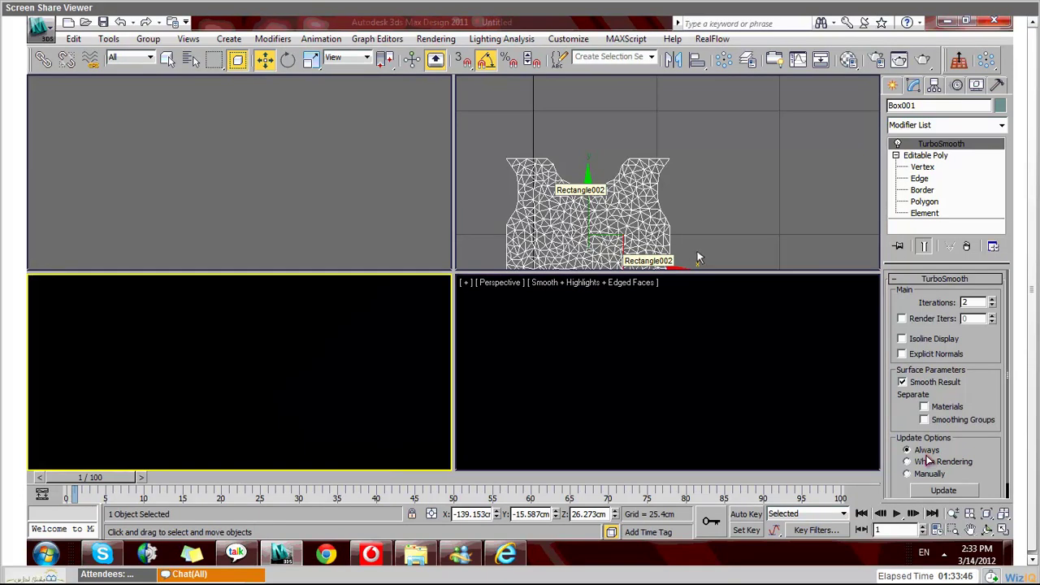
key(alt+w)
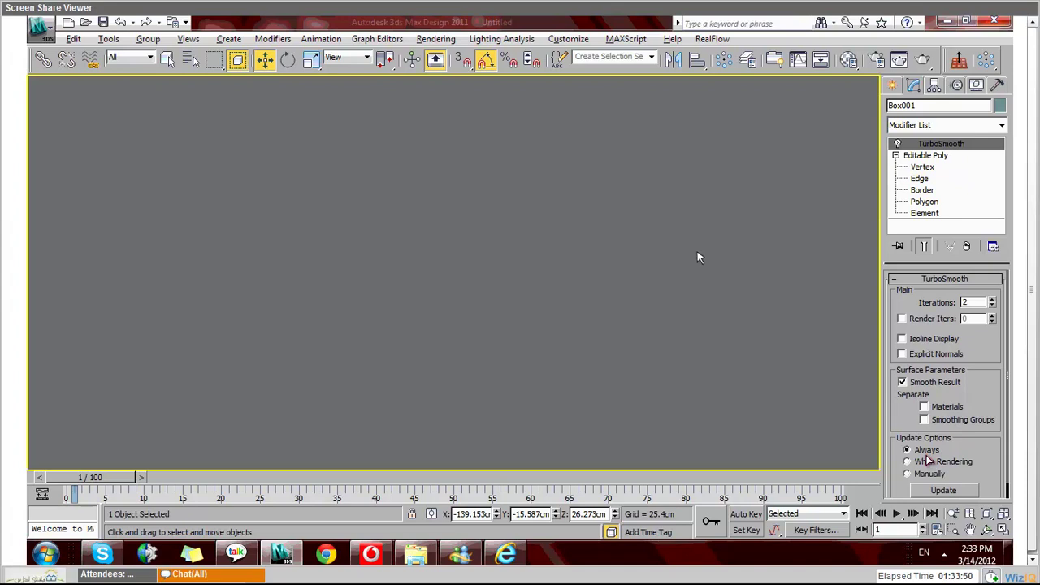
key(alt+w)
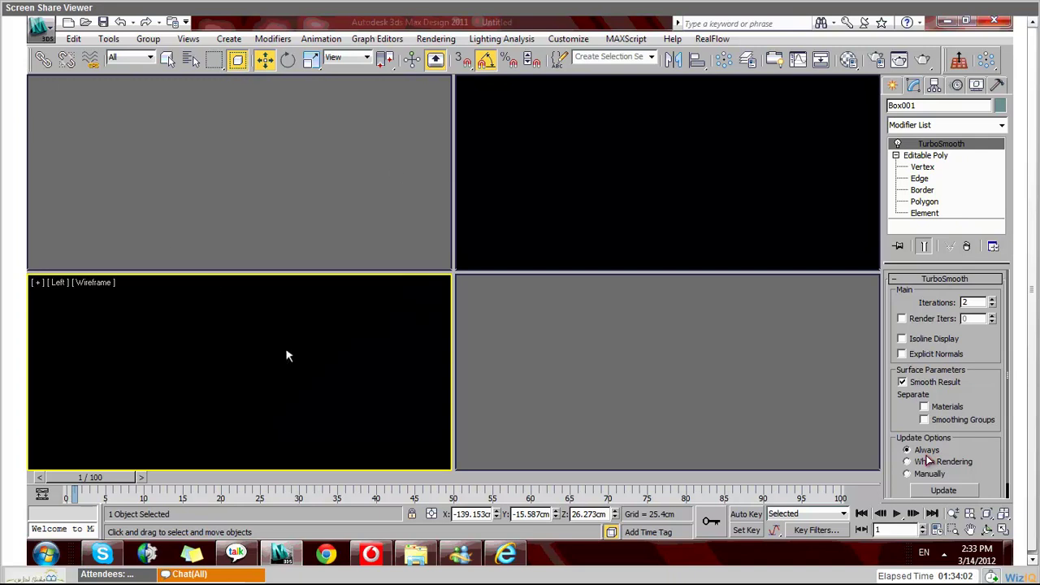
click(282, 259)
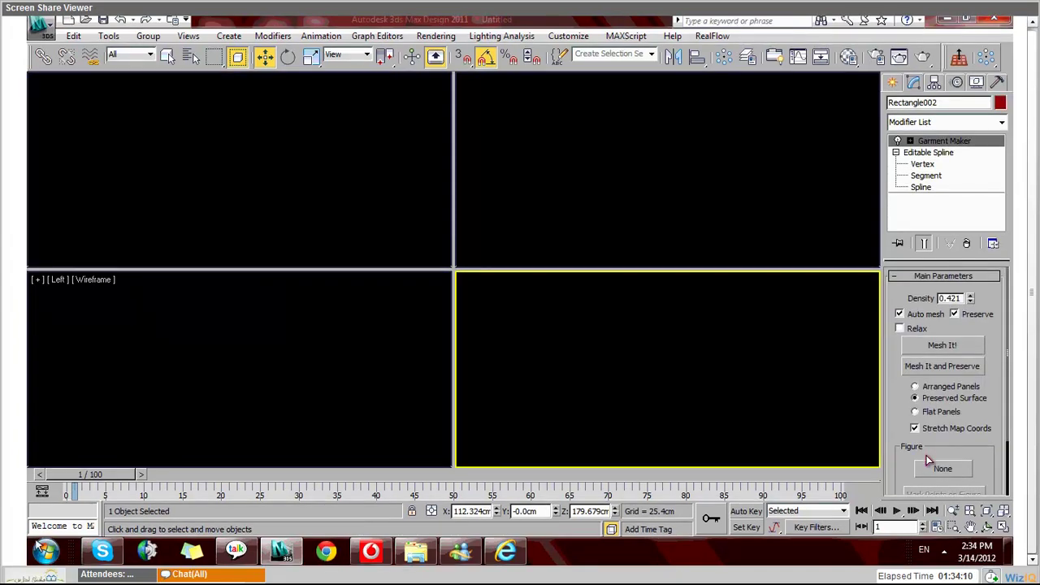
click(47, 559)
click(277, 168)
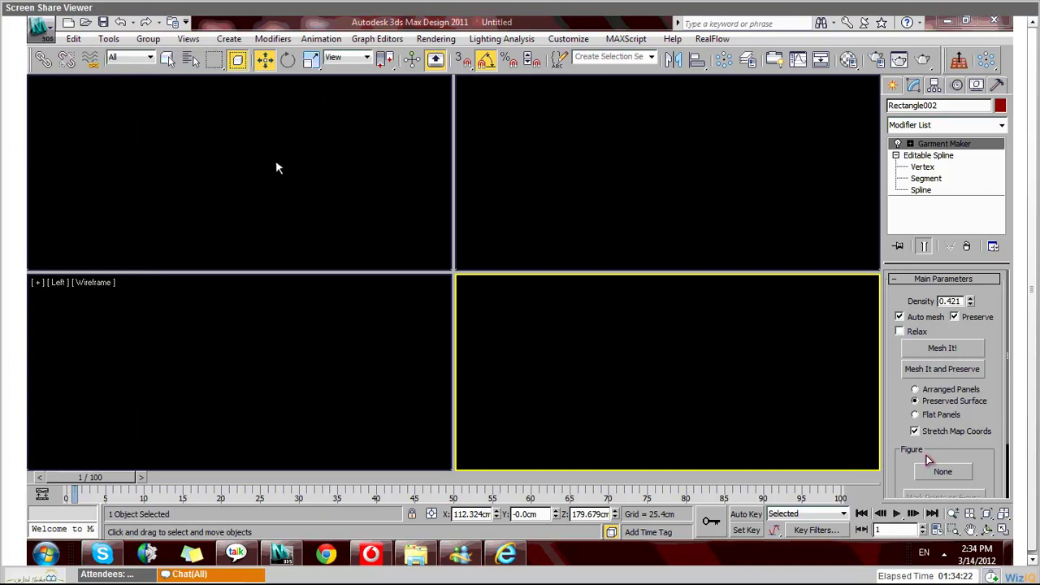
right_click(930, 460)
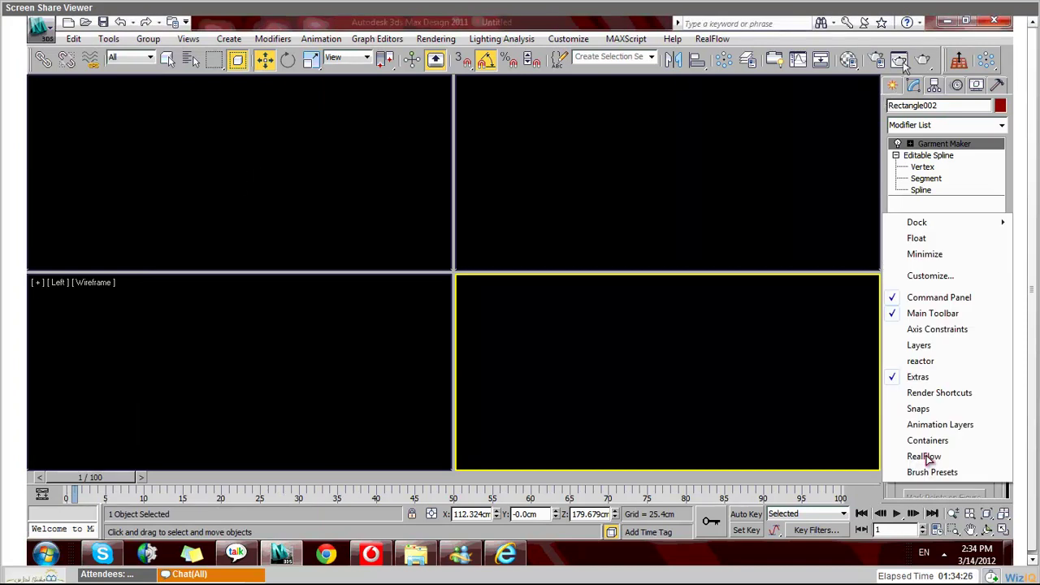
Step: Close the program, choosing to save the modified scene to the Desktop as cloth
click(1001, 25)
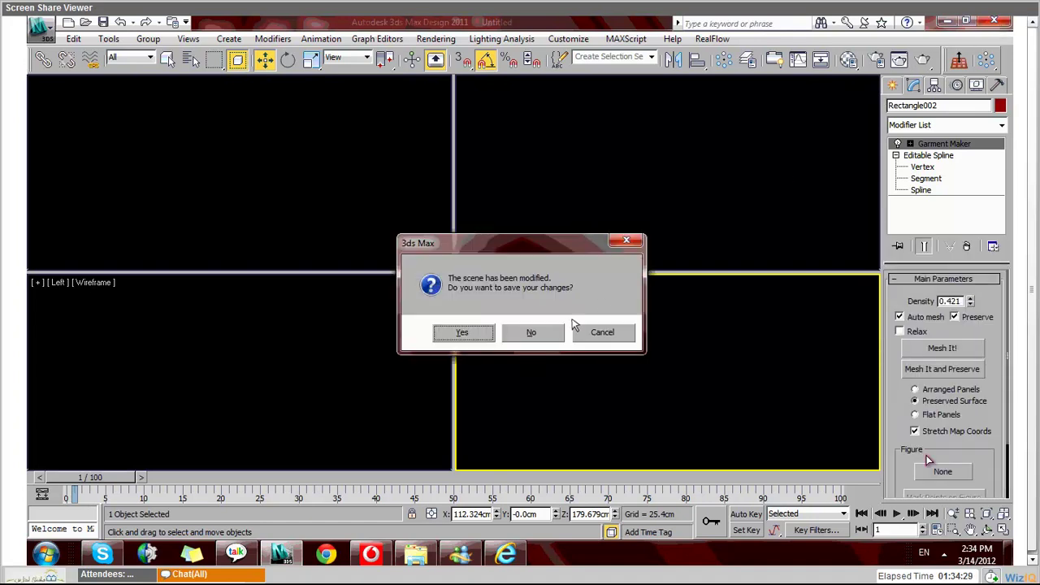
click(447, 337)
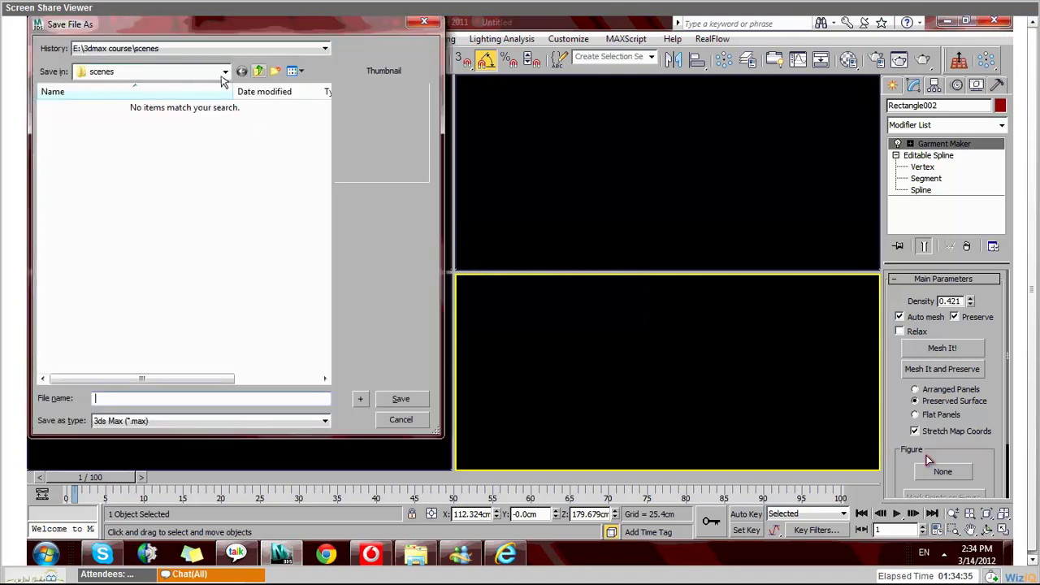
click(324, 49)
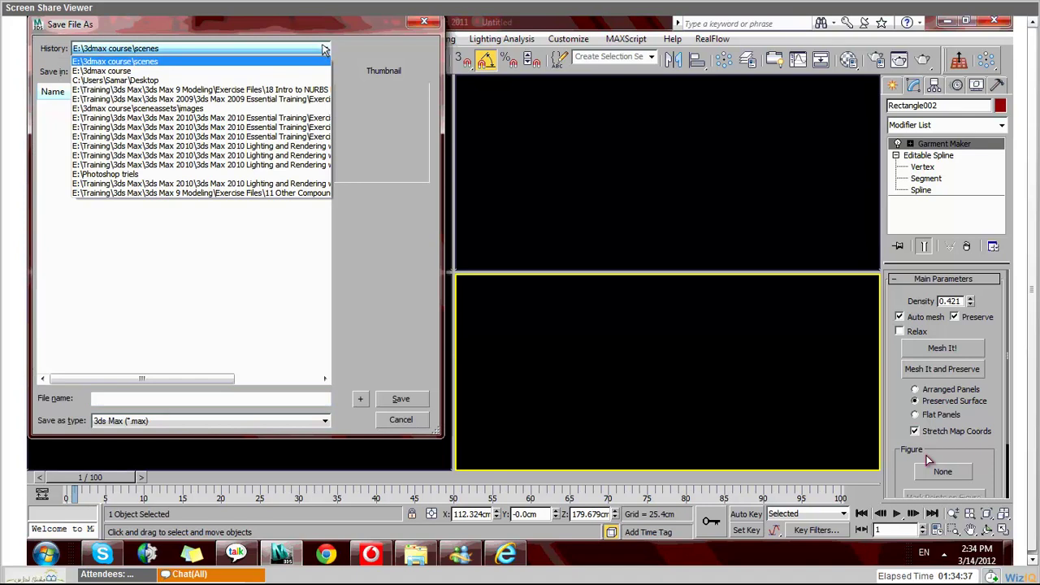
click(326, 61)
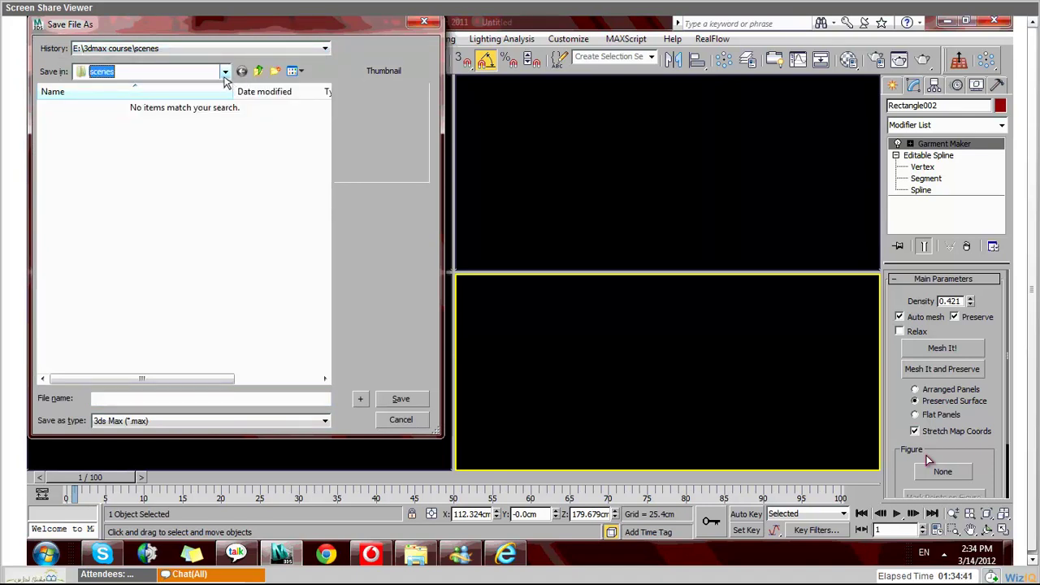
click(226, 71)
click(200, 87)
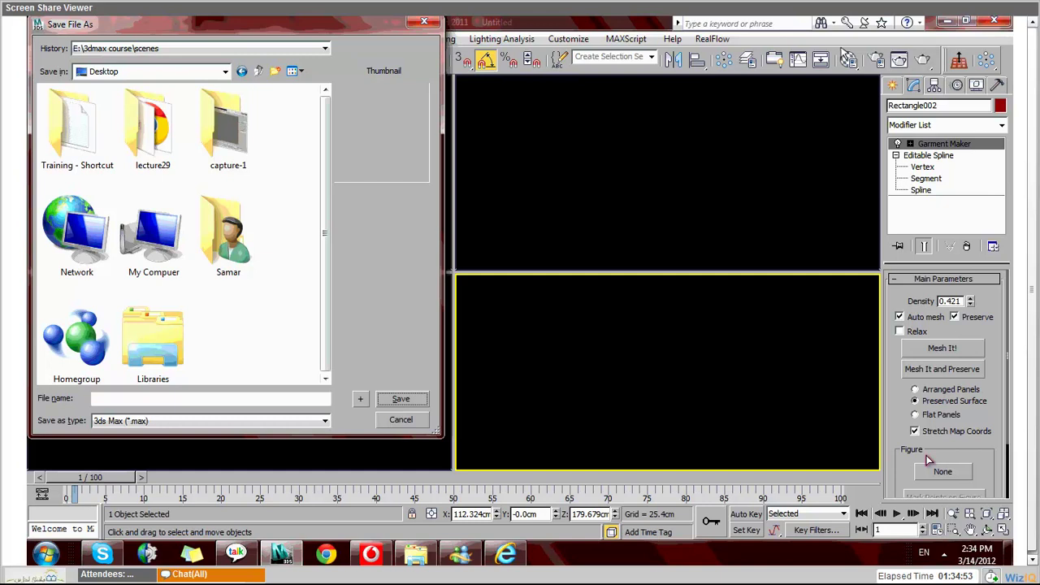
text(cloth)
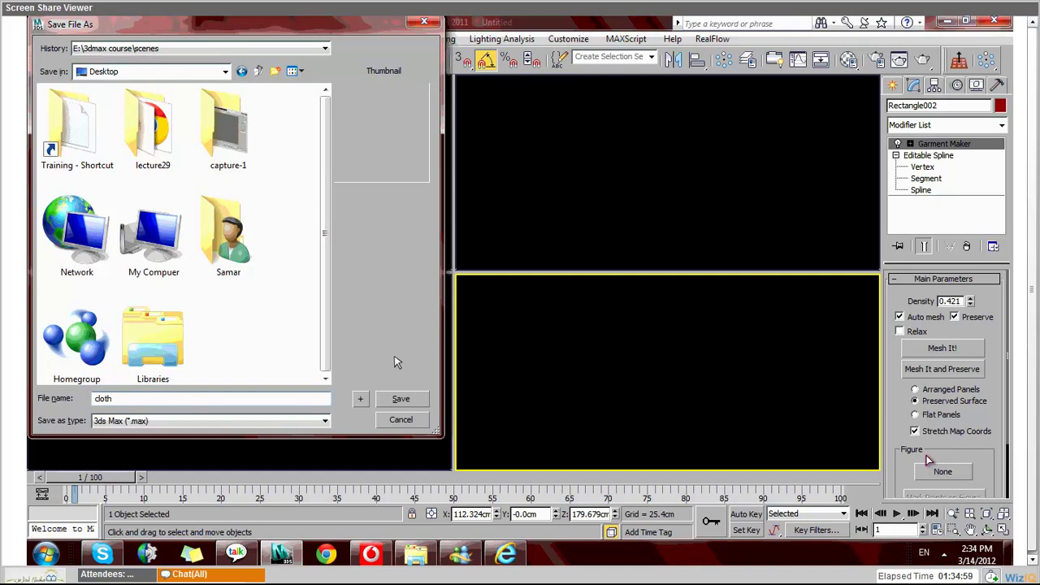
key(Return)
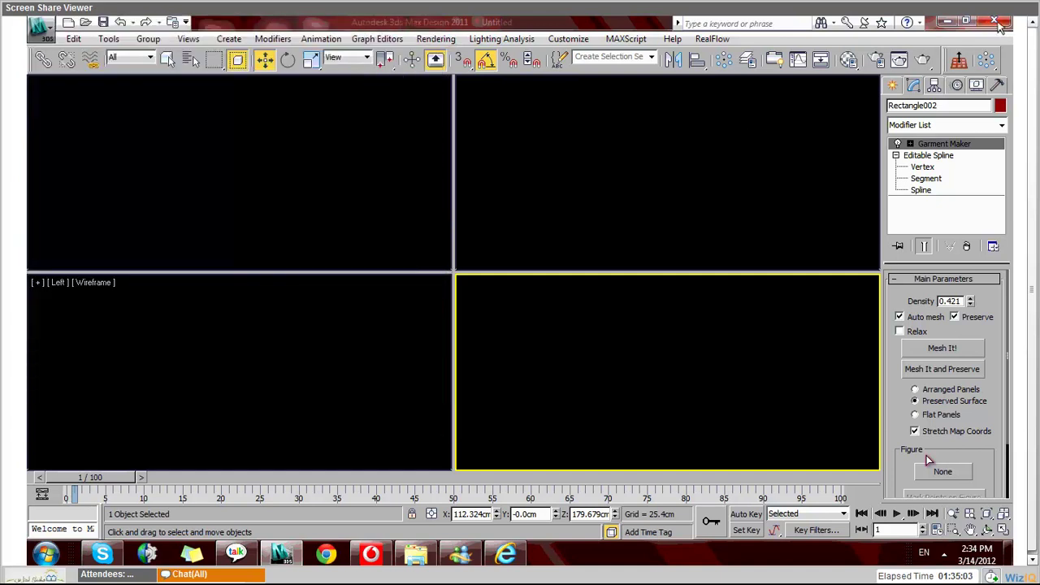
key(super)
key(Escape)
click(949, 23)
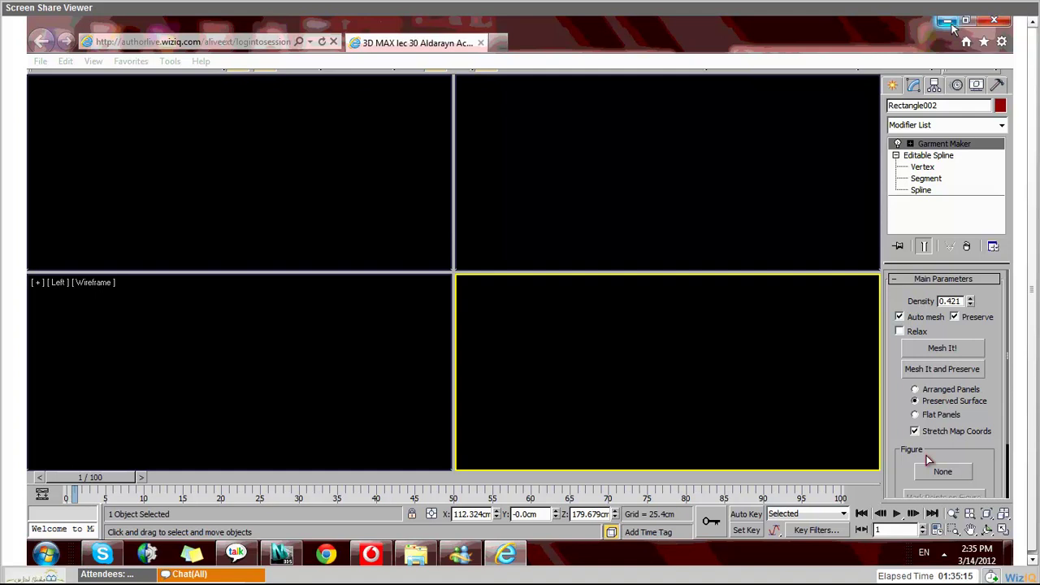
click(947, 21)
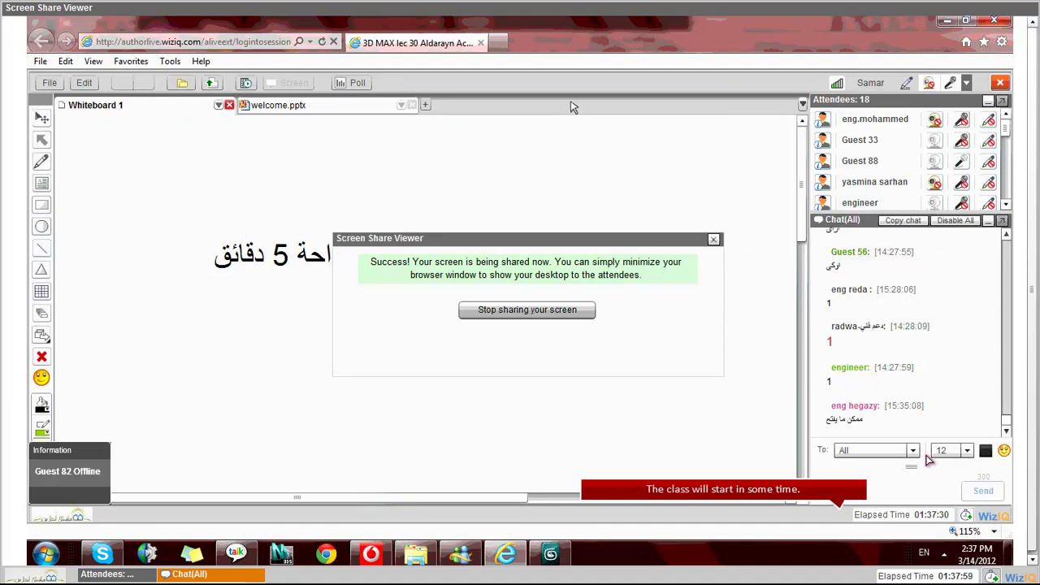
Step: Switch to 3ds Max 2010 and try to open cloth.max from the Desktop
mouse_move(550, 539)
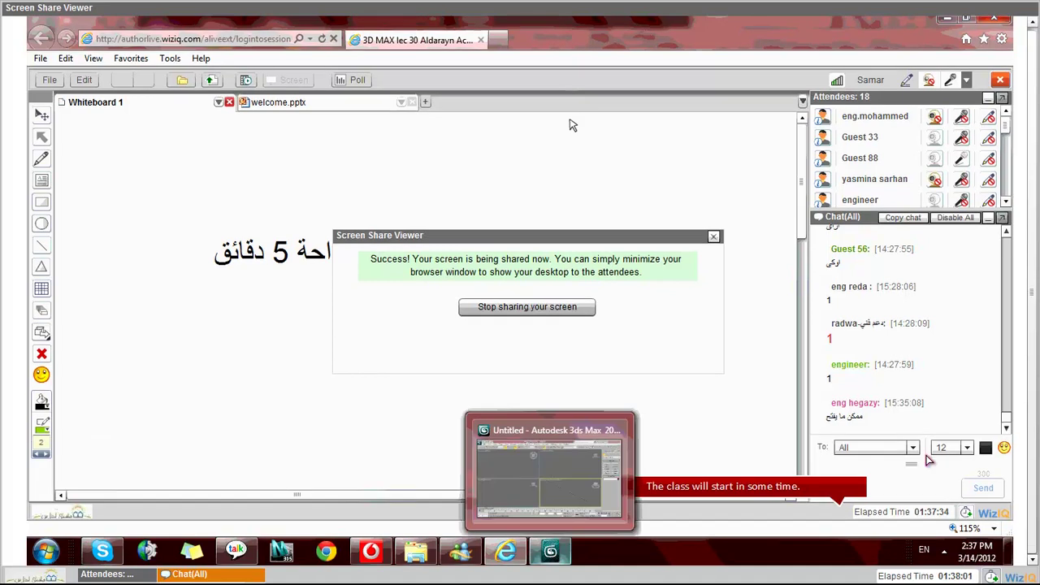
click(550, 539)
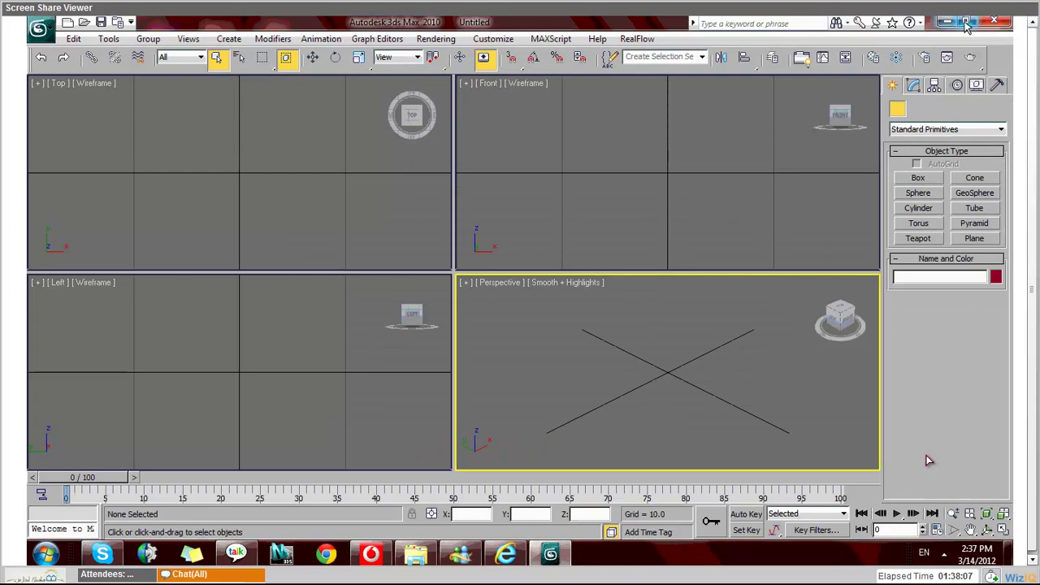
click(969, 22)
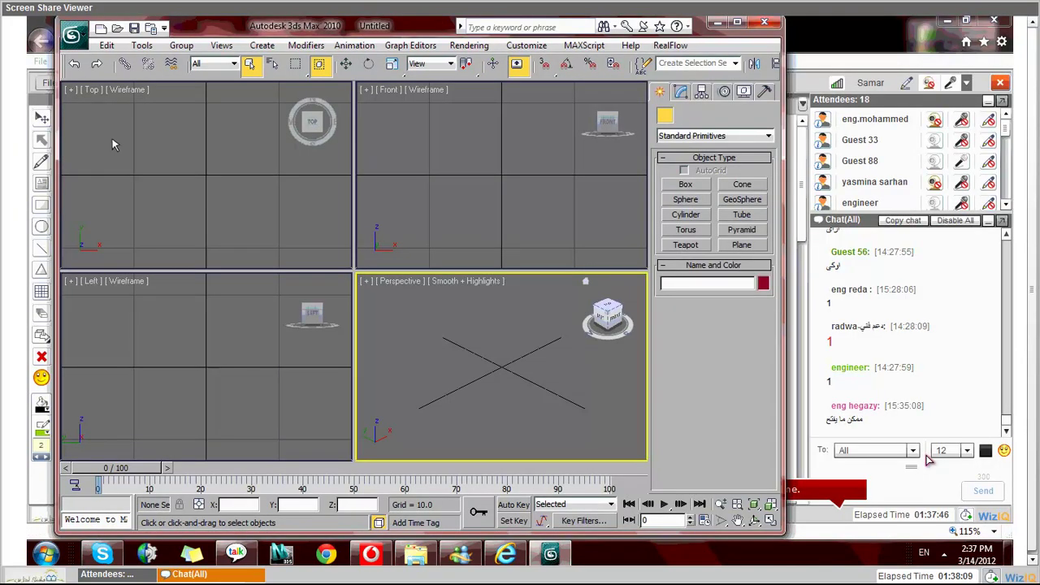
key(ctrl+o)
click(259, 72)
click(179, 97)
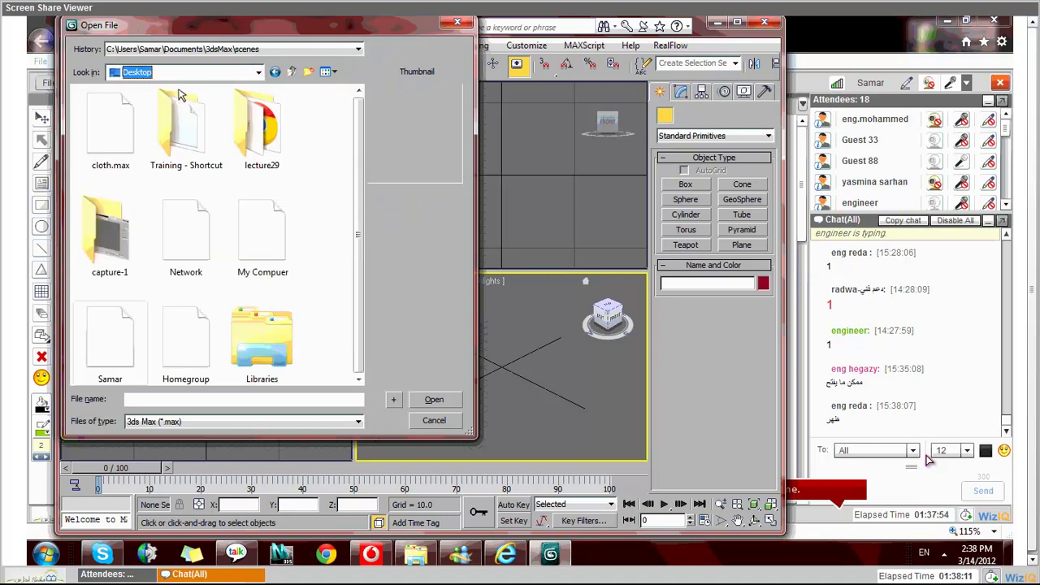
click(112, 163)
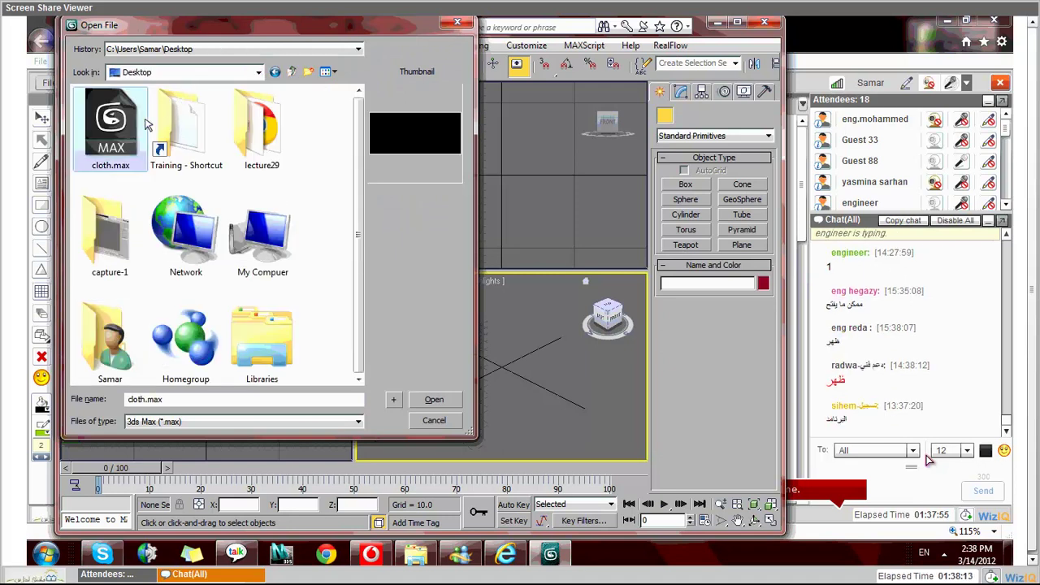
double_click(112, 161)
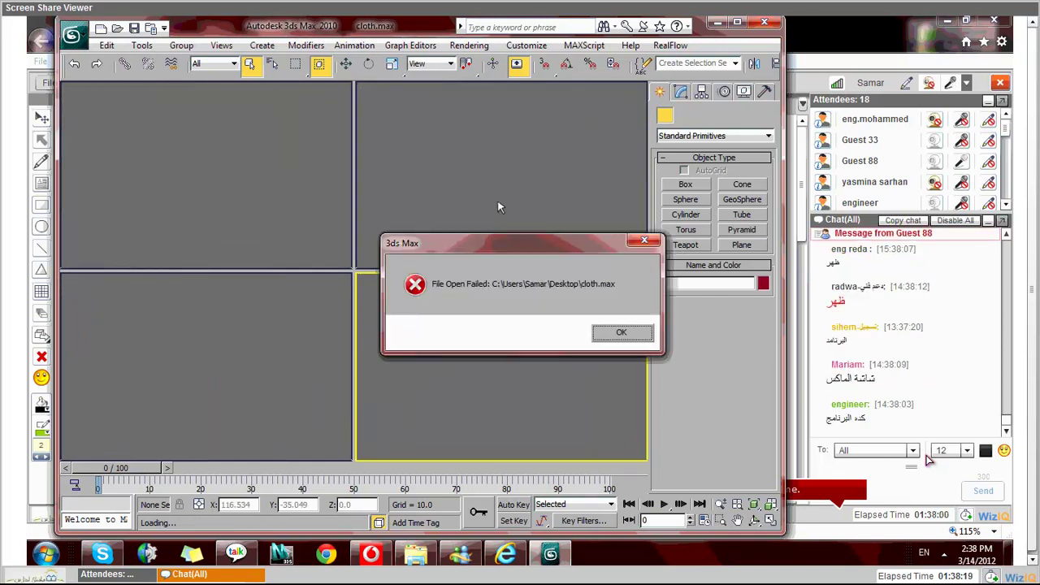
click(623, 341)
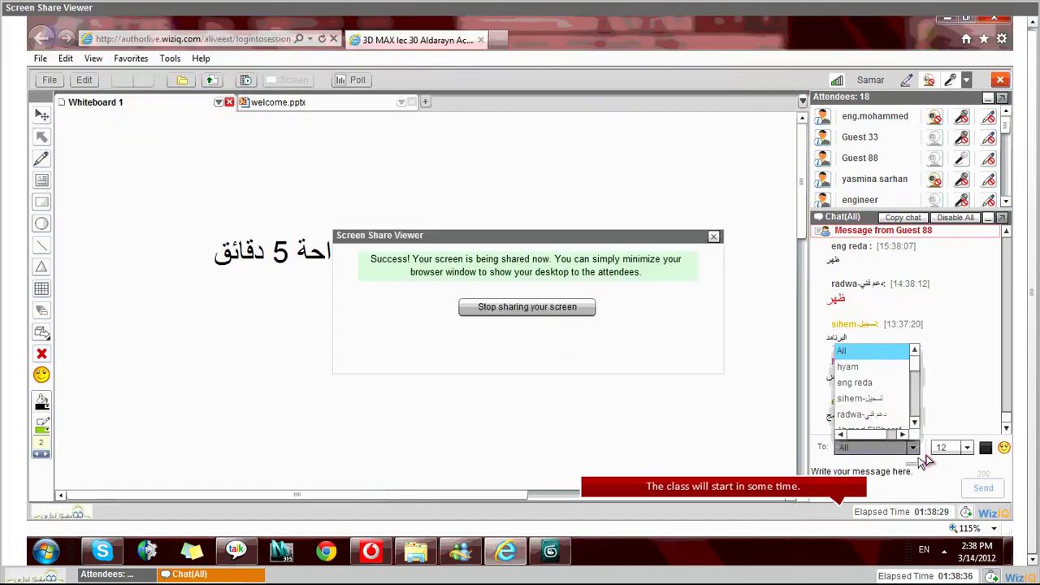
Step: Return to 3ds Max and draw a rectangle spline about 119 long and 74 wide in the enlarged Front view
click(561, 565)
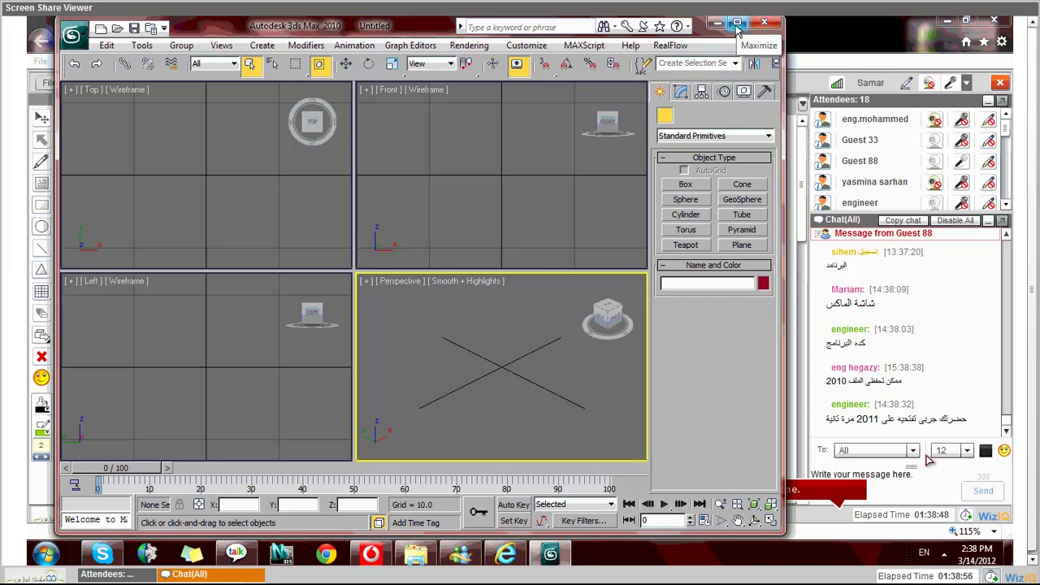
click(736, 24)
click(658, 94)
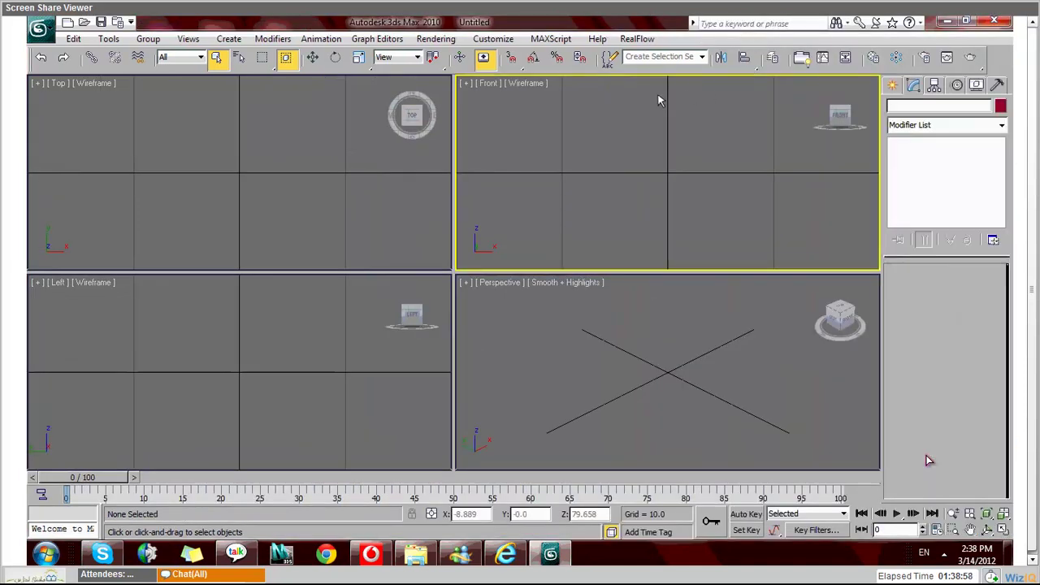
key(alt+w)
click(895, 89)
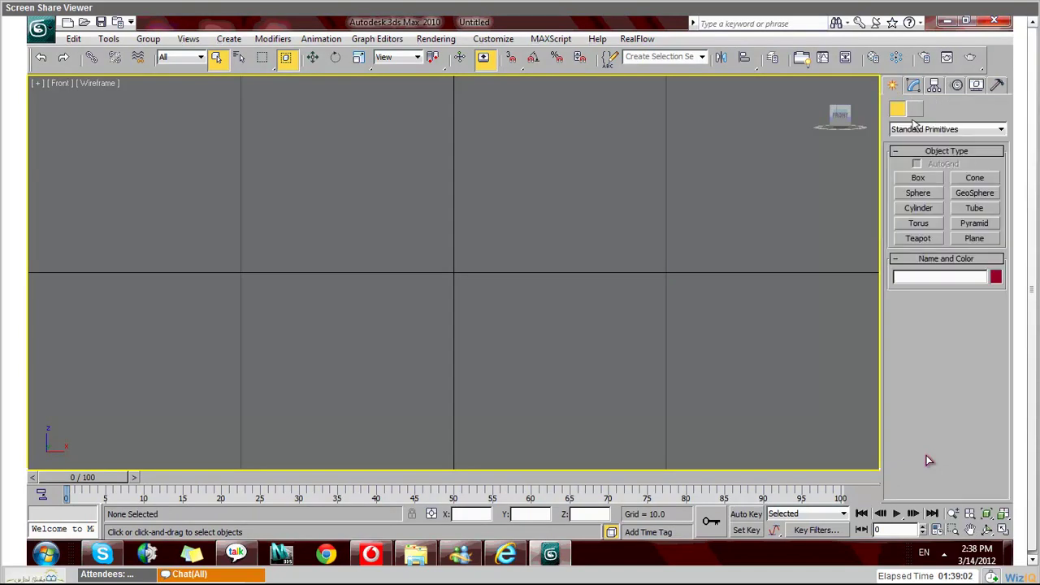
click(916, 111)
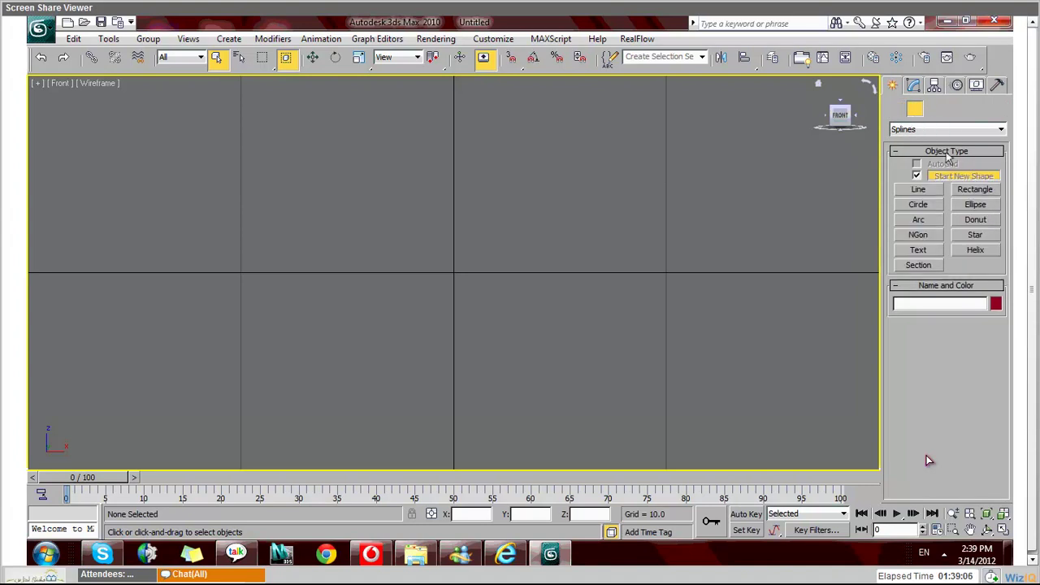
click(979, 191)
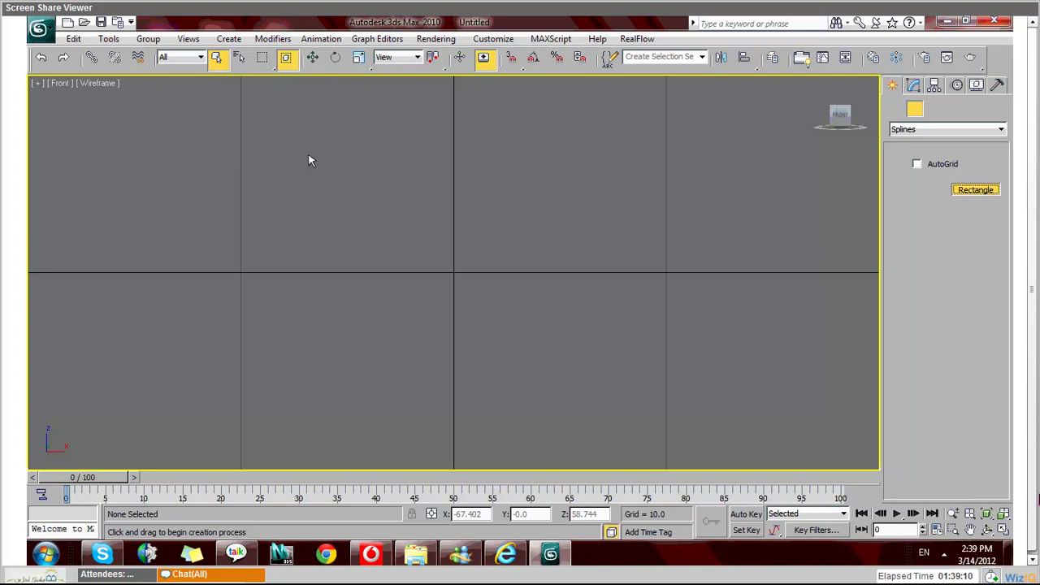
drag(298, 137, 456, 389)
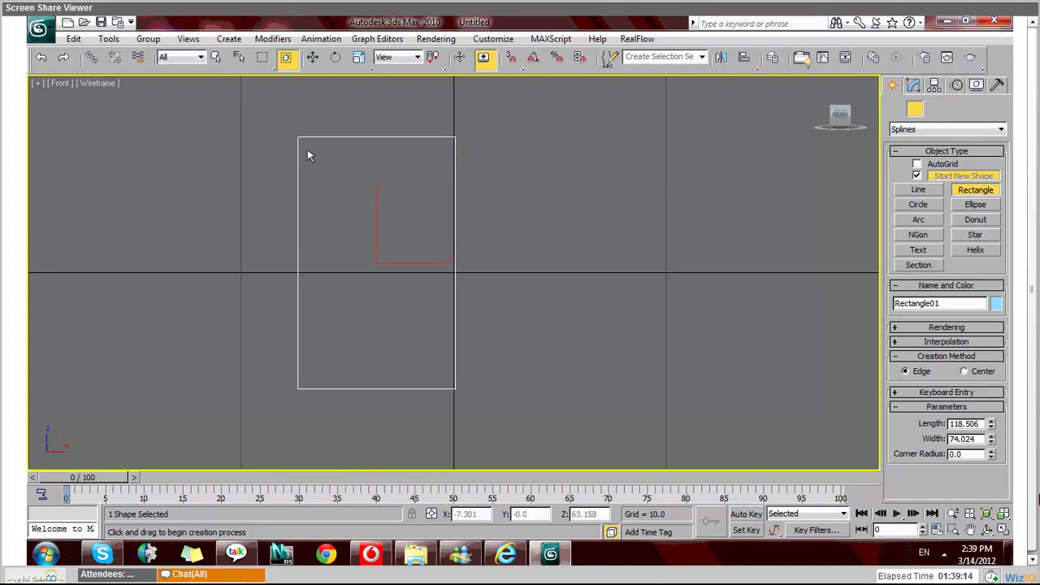
Step: Finish drawing rectangles and convert the rectangle to an editable spline
right_click(455, 148)
right_click(454, 146)
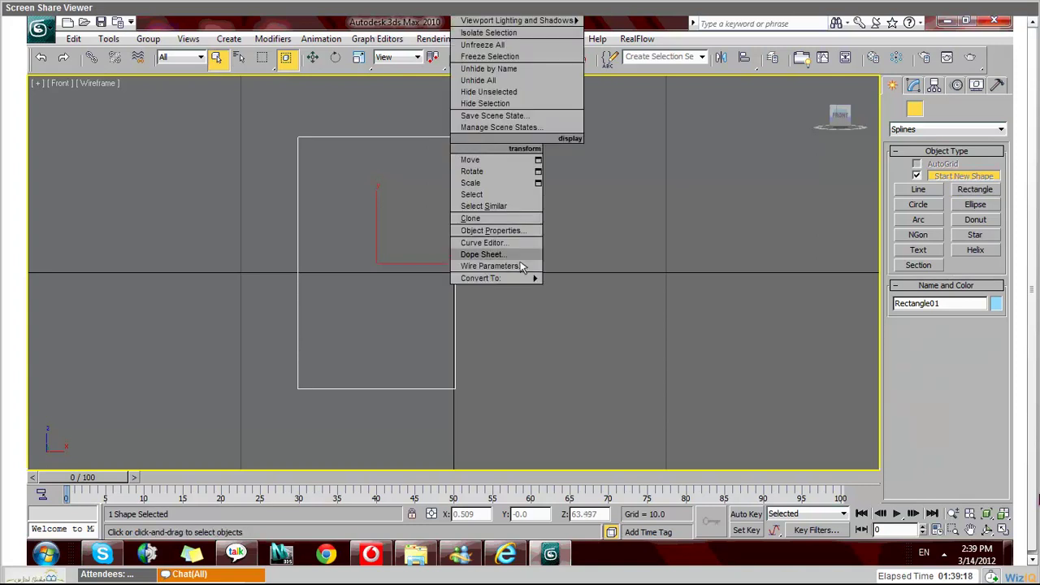
mouse_move(504, 278)
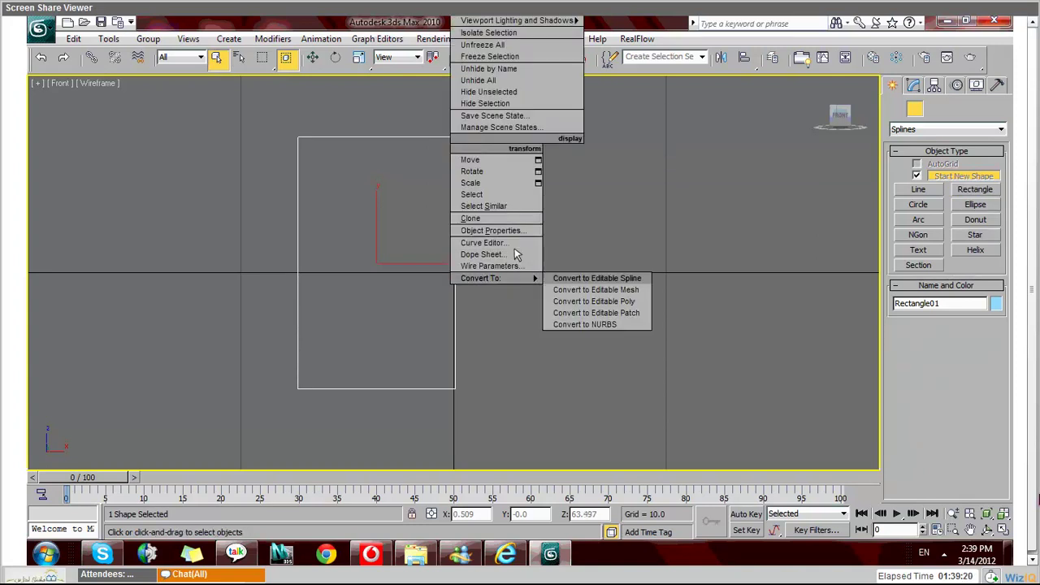
click(575, 290)
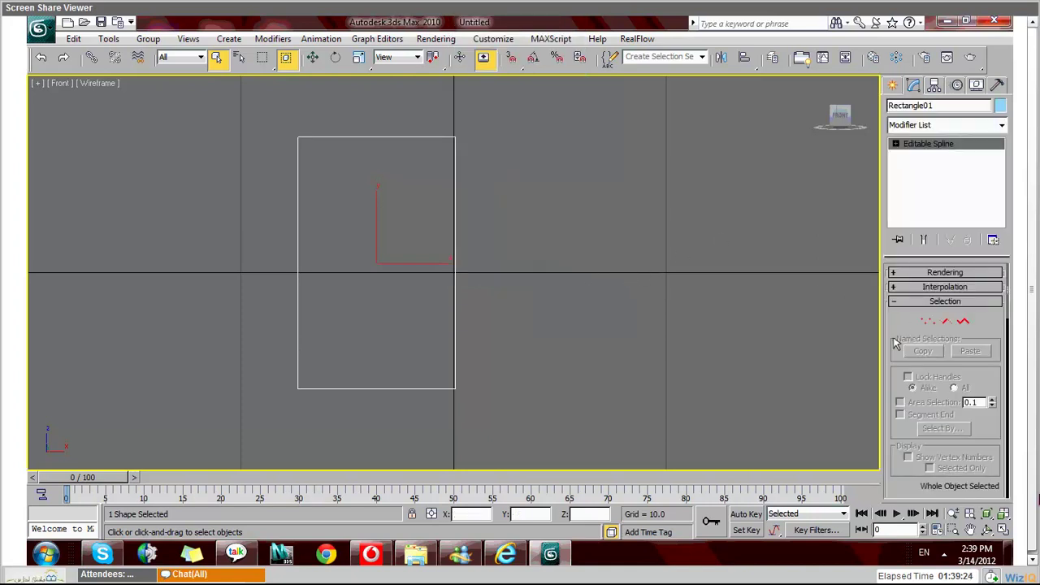
Step: Divide the rectangle's top segment with 3 new vertices
click(922, 146)
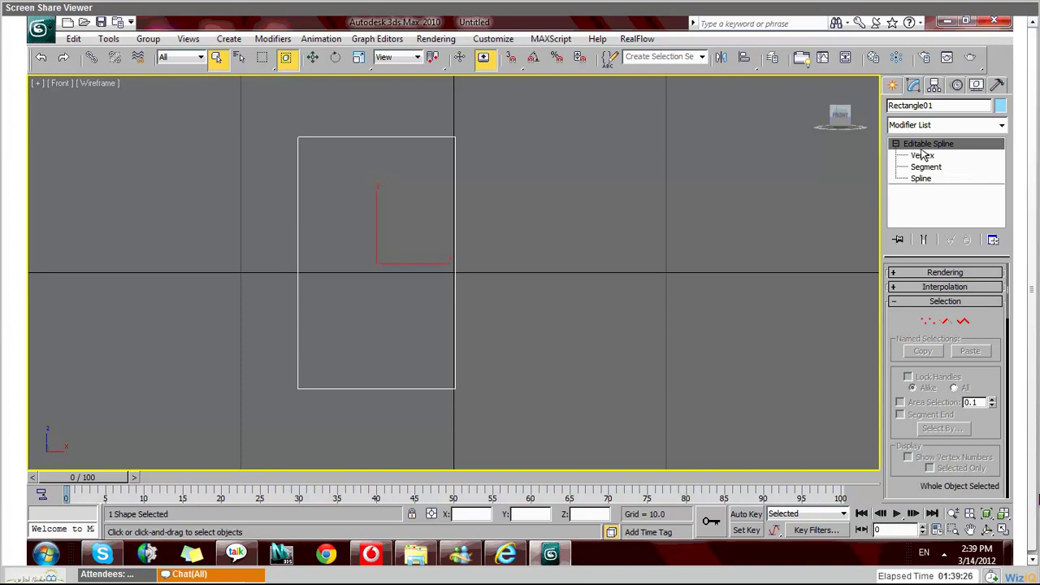
click(921, 166)
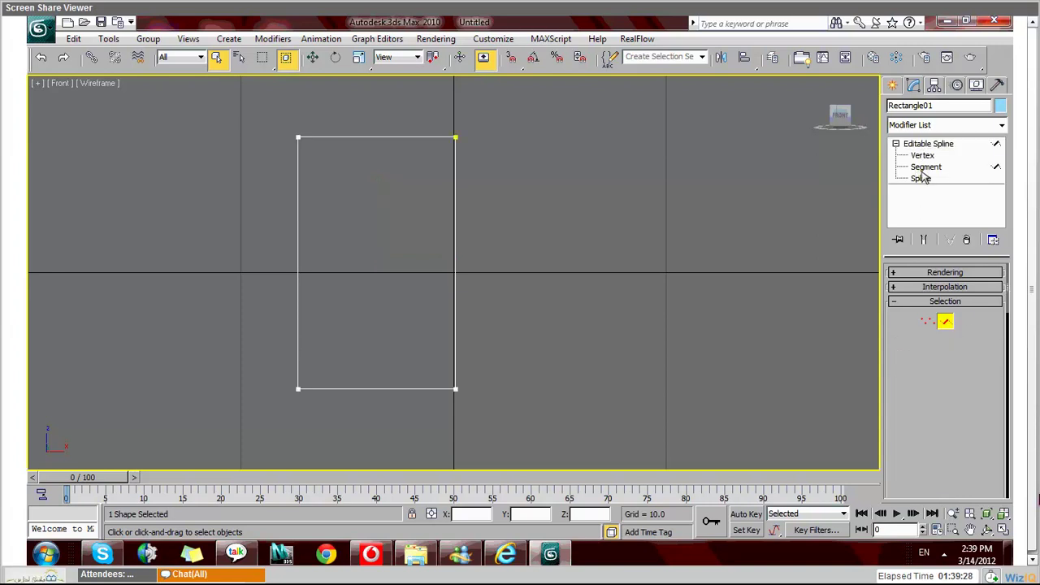
click(382, 138)
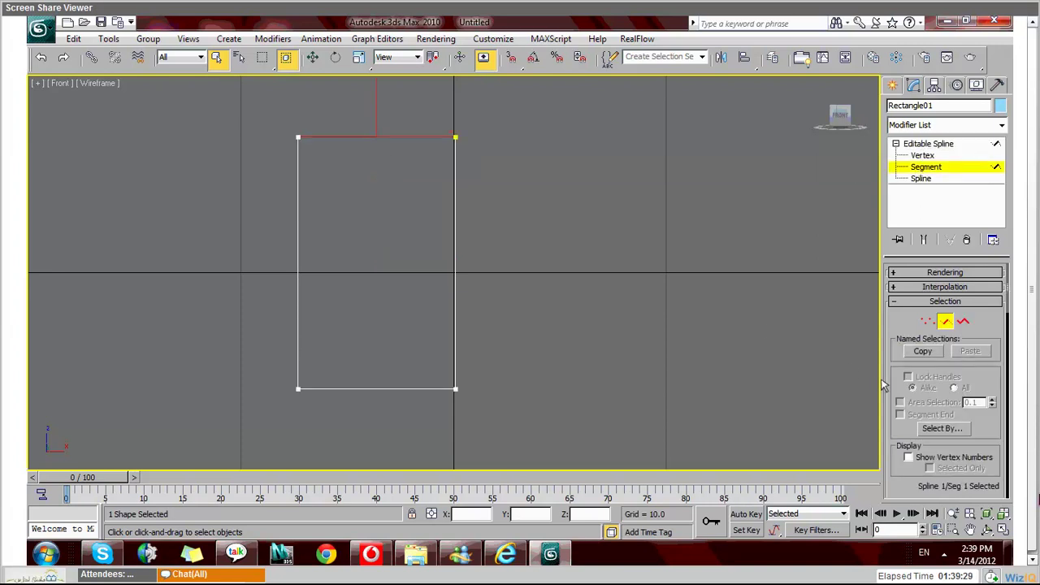
scroll(885, 387, down, 5)
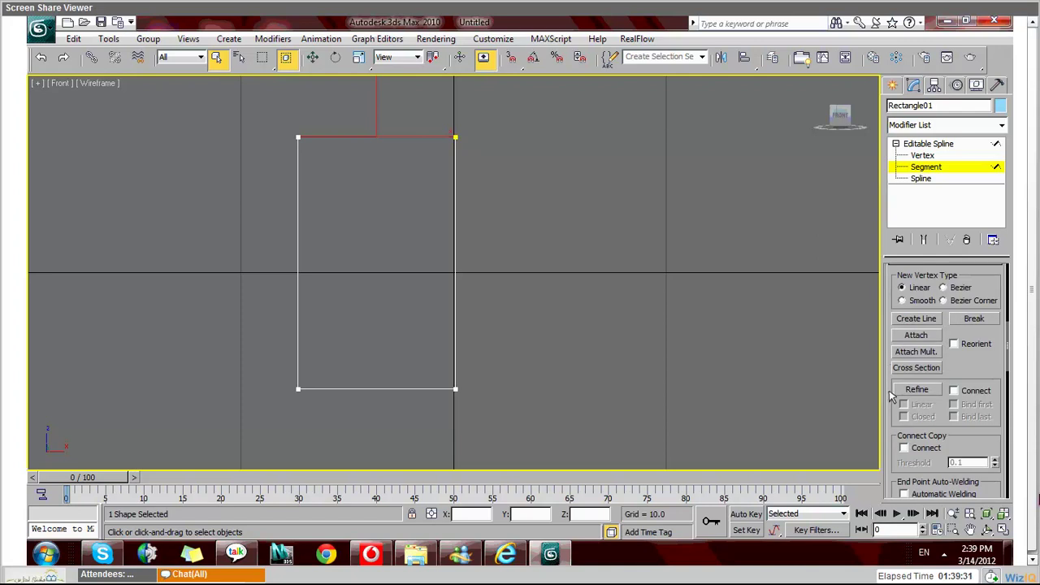
scroll(891, 395, down, 4)
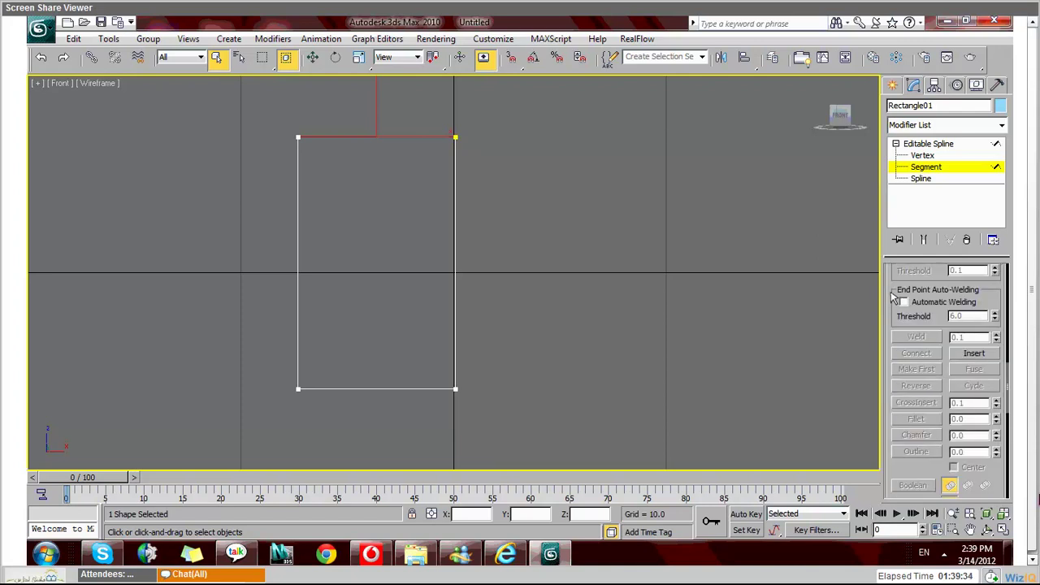
scroll(891, 325, down, 2)
scroll(891, 364, down, 4)
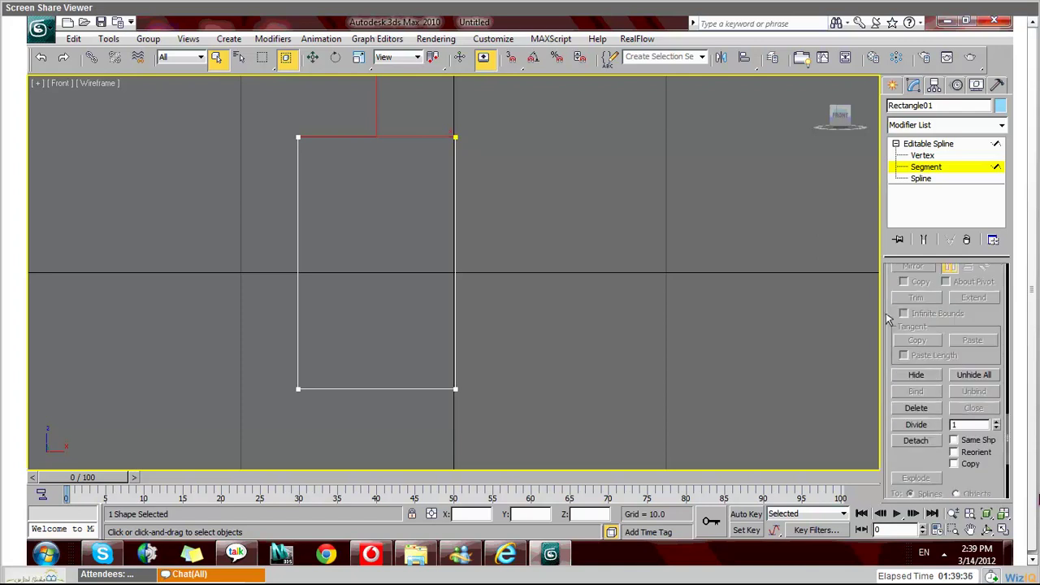
click(918, 414)
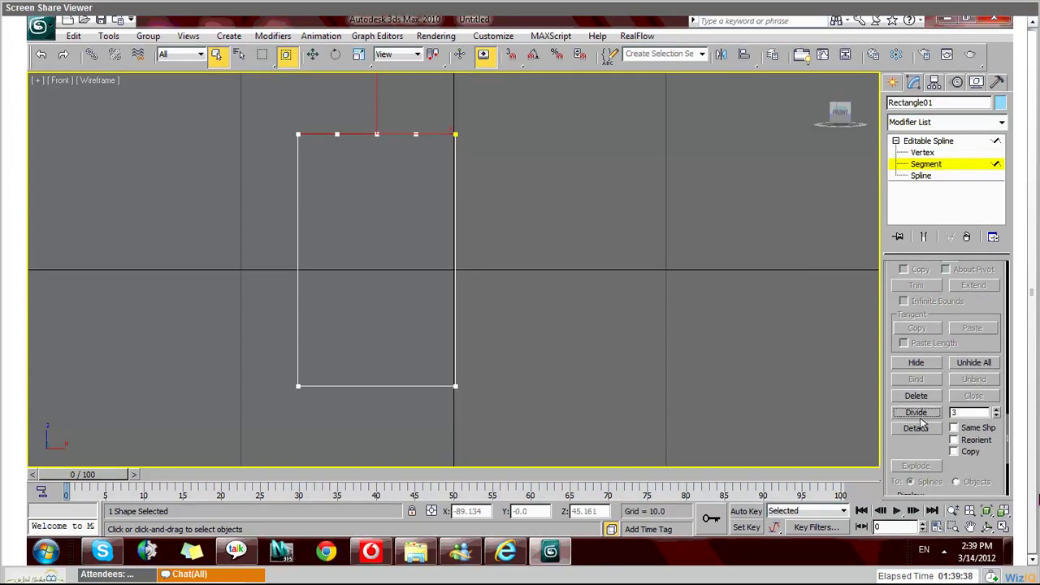
Step: Divide both vertical side segments of the outline with 2 new vertices each
click(299, 183)
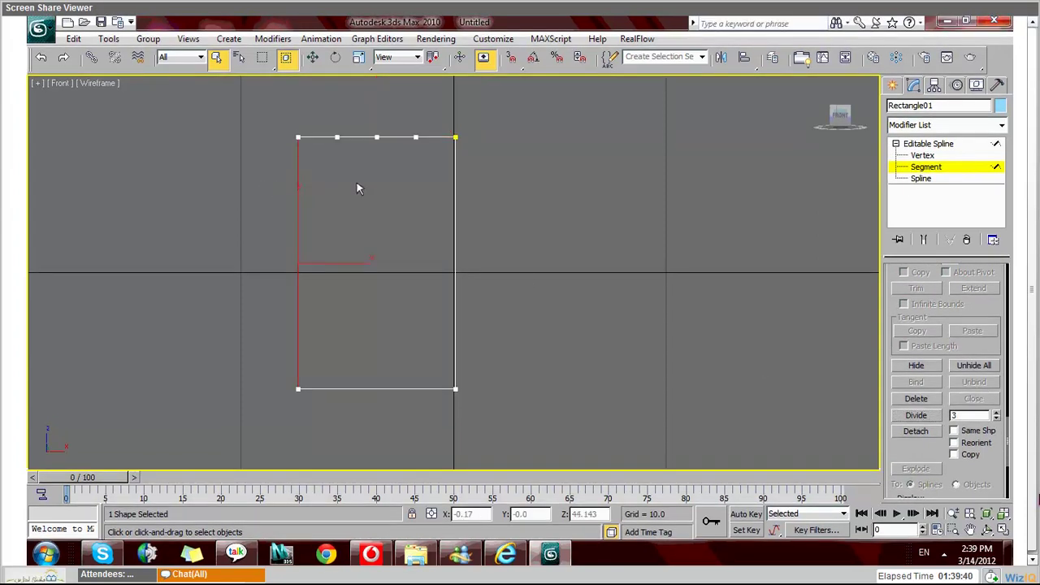
click(454, 189)
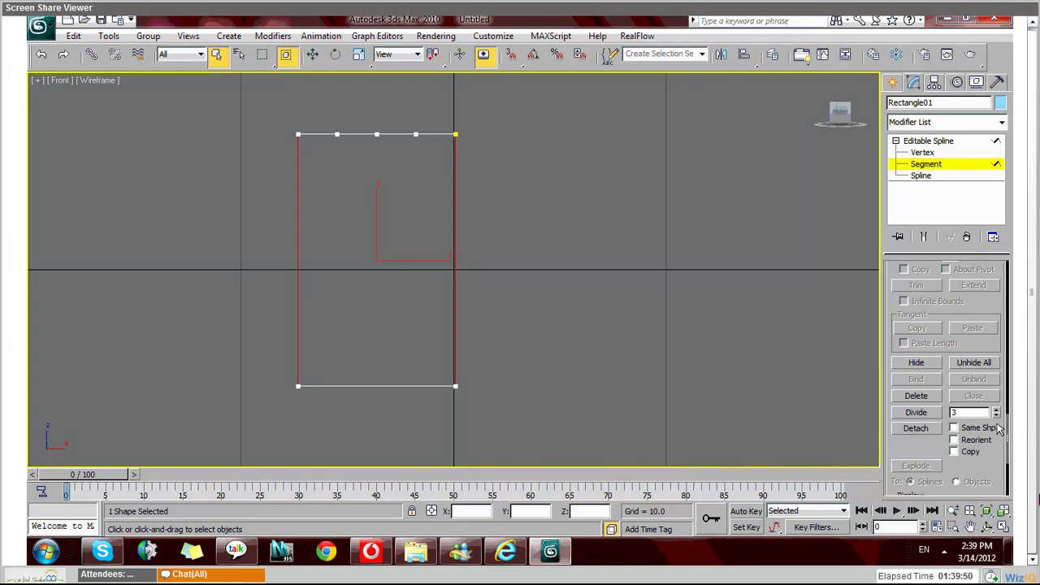
click(996, 416)
click(916, 412)
Step: Move the middle segments of both sides up together towards the shoulders
click(269, 208)
drag(269, 209, 333, 244)
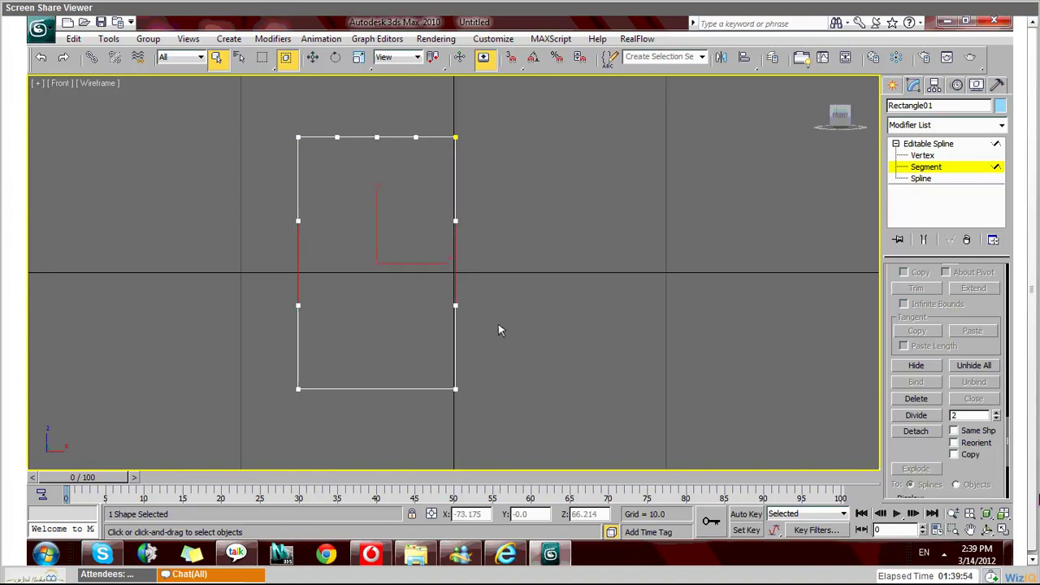
click(313, 57)
drag(376, 237, 370, 213)
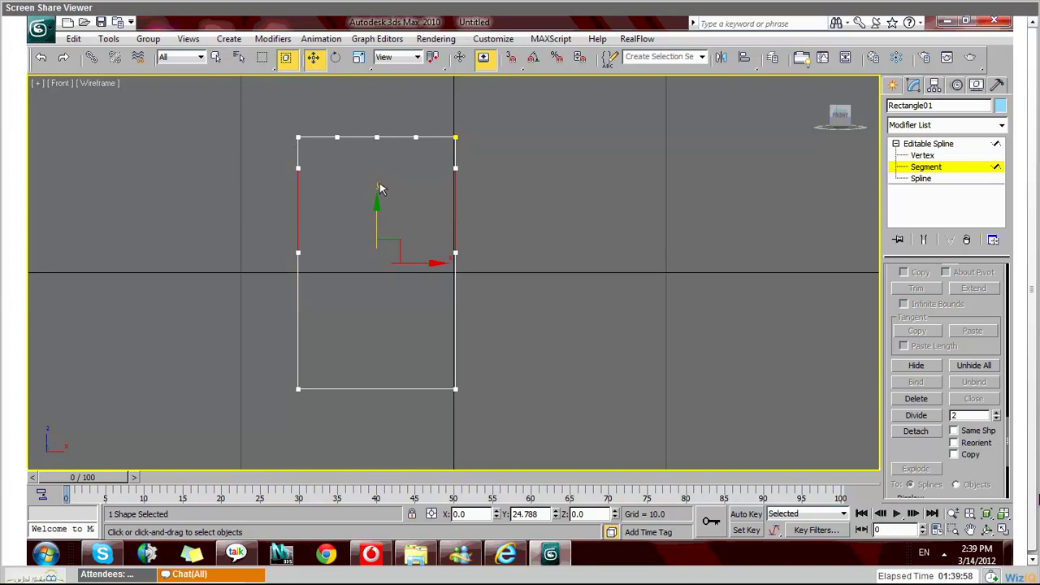
Step: Switch to vertex editing and move the lower added vertex on each side up, close below the upper one
drag(314, 271, 400, 282)
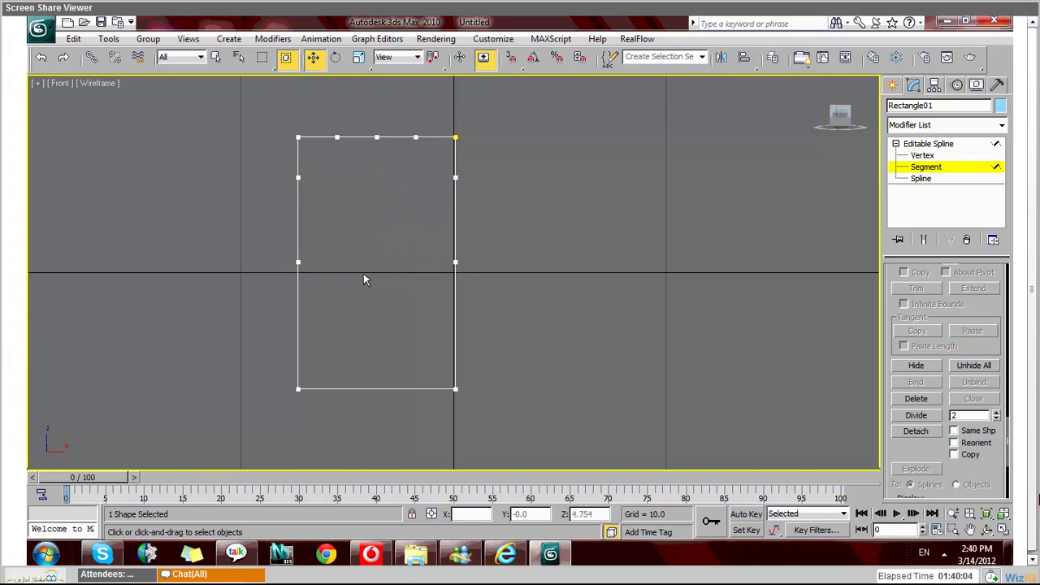
click(291, 276)
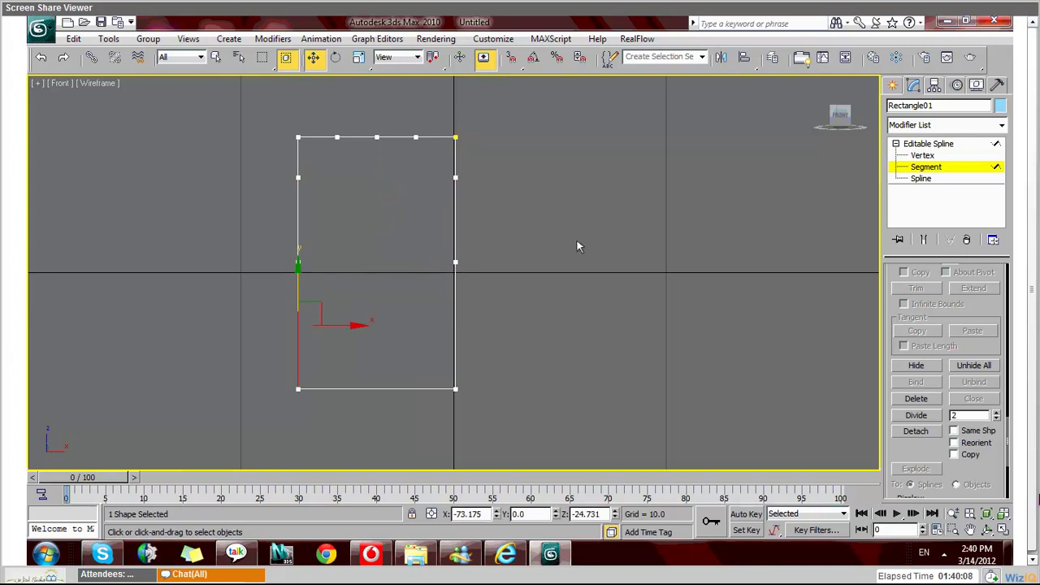
click(923, 168)
key(1)
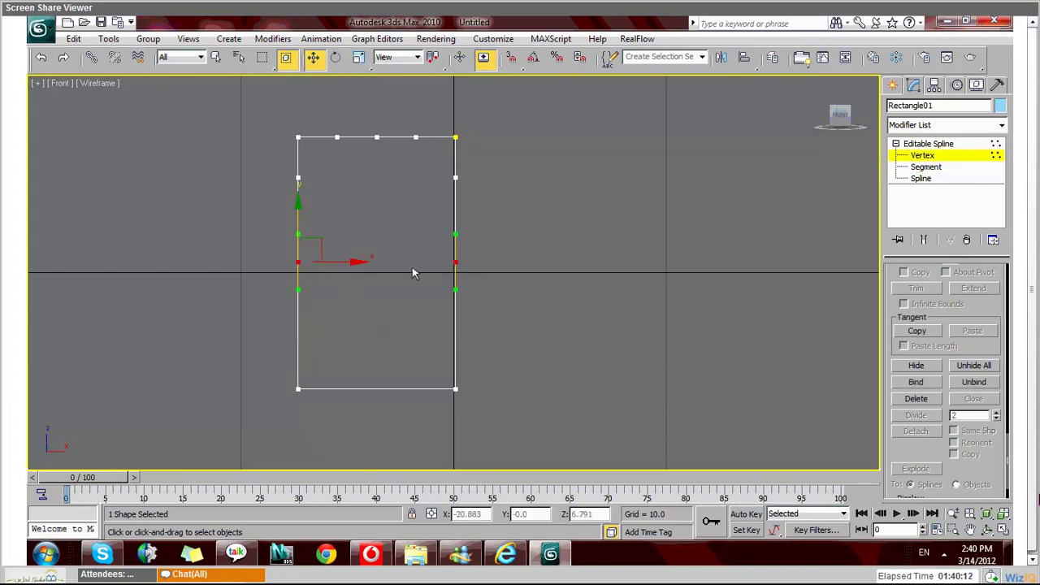
drag(299, 218, 299, 181)
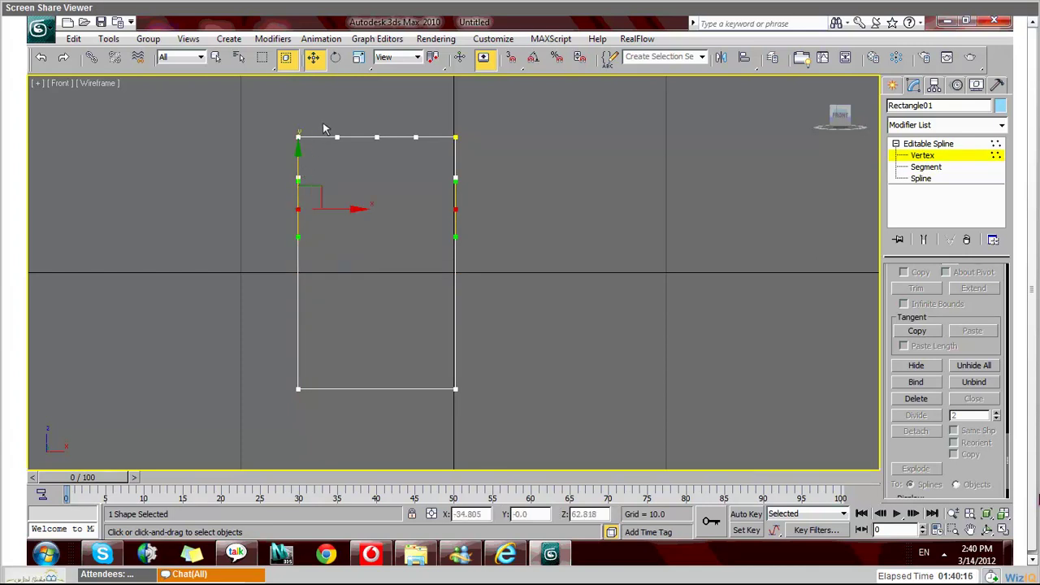
Step: Lower the middle vertex of the top edge and widen its curve into a rounded neckline
click(377, 137)
drag(376, 96, 376, 120)
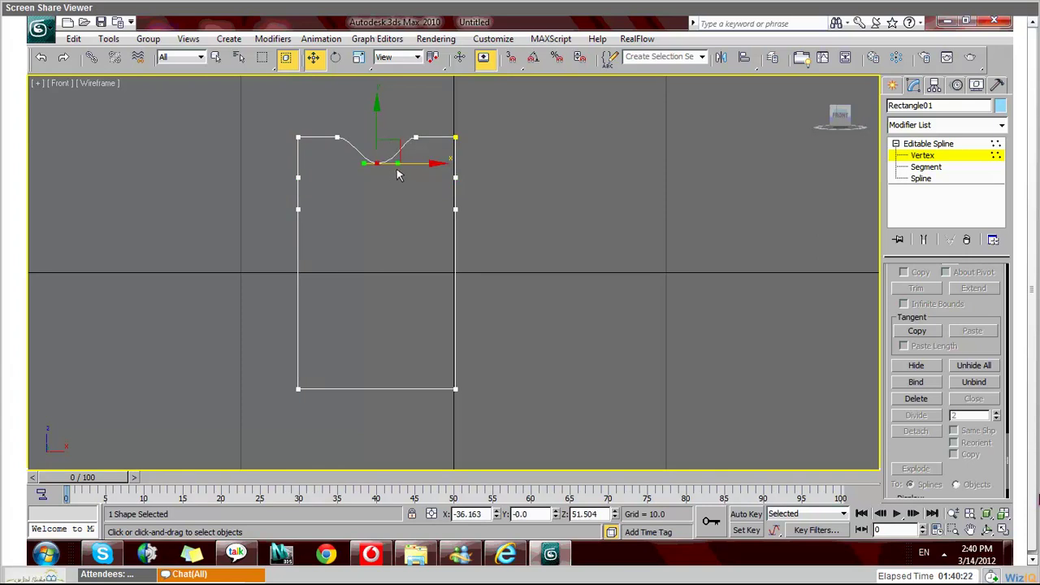
right_click(397, 174)
click(359, 114)
drag(409, 172, 418, 173)
Step: Select the middle armhole vertex on both sides of the outline and scale the pair slightly inwards along X about their common centre
click(455, 178)
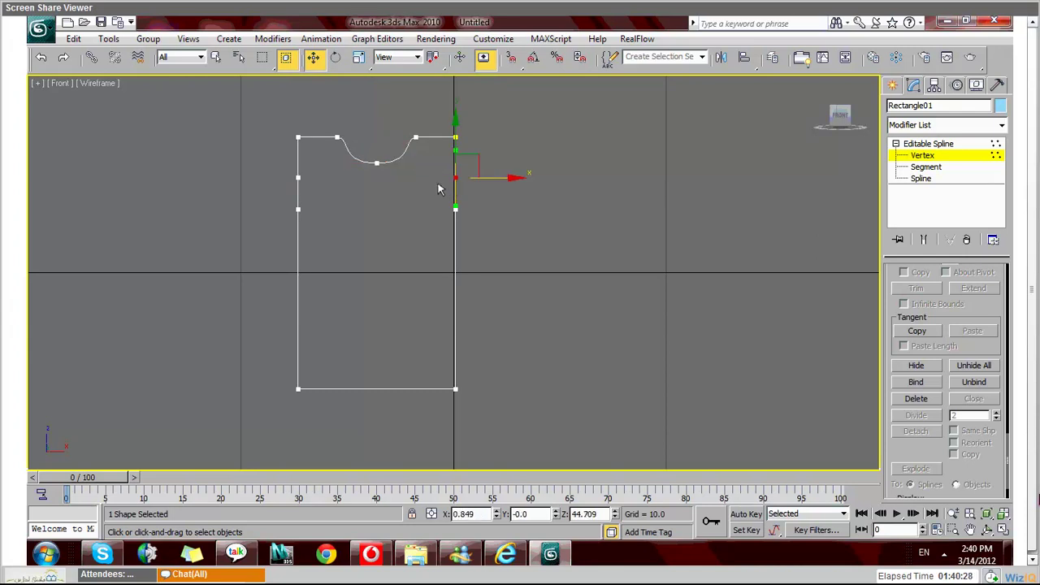
click(297, 187)
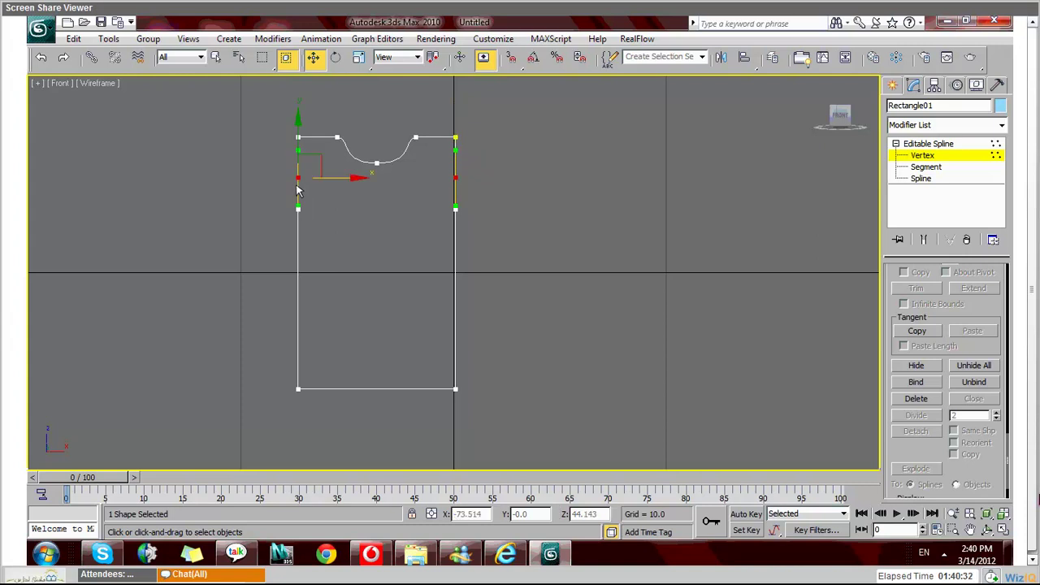
right_click(297, 187)
key(Escape)
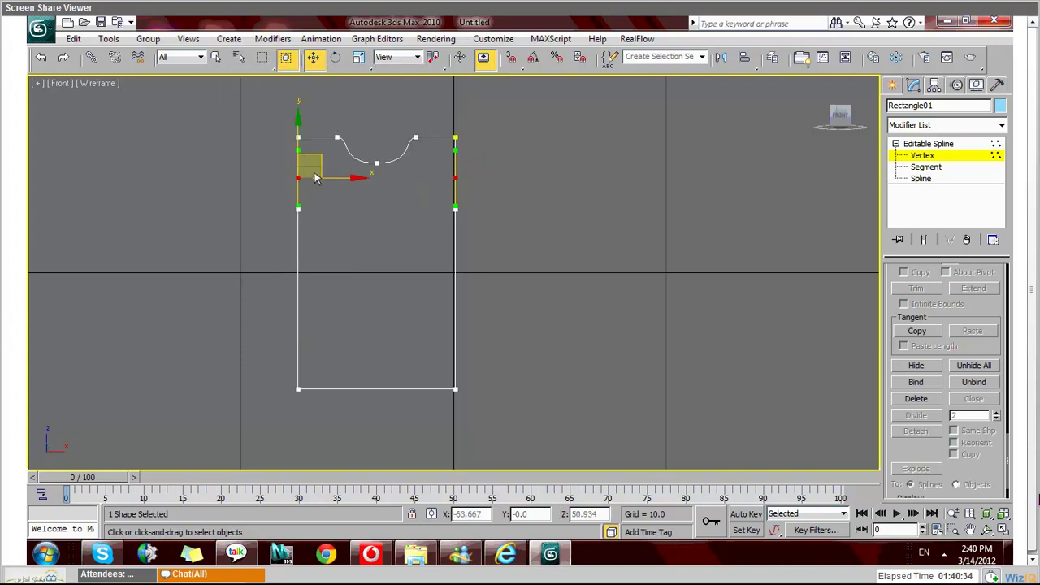
key(r)
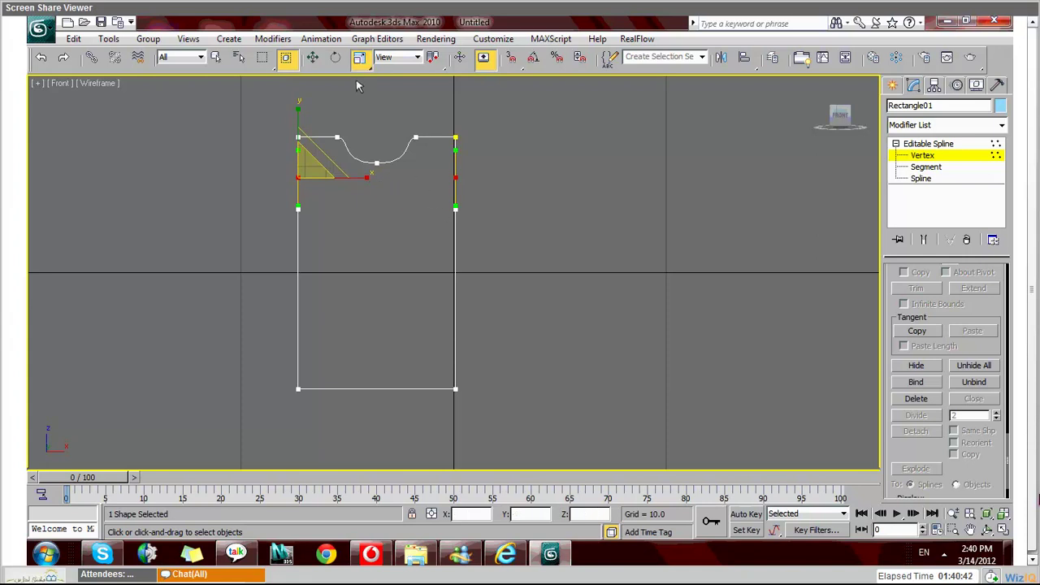
drag(432, 57, 440, 123)
drag(448, 190, 443, 189)
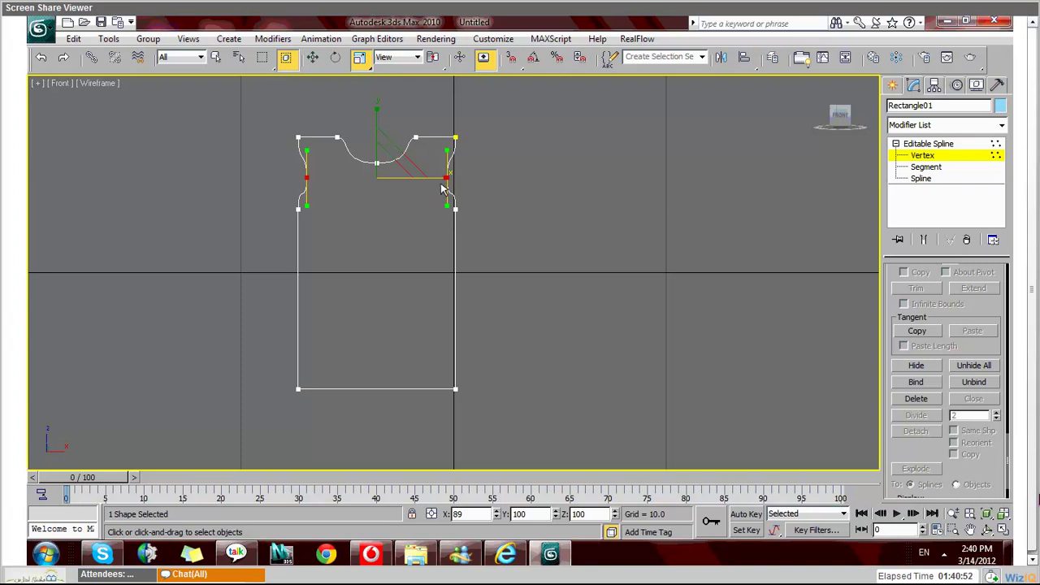
click(628, 191)
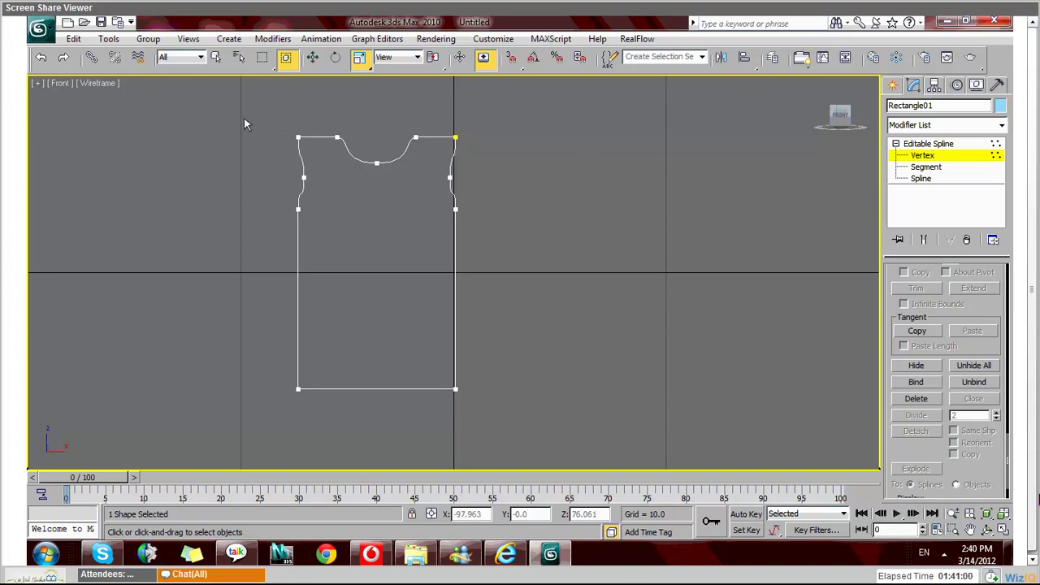
Step: Return to the whole object, shift the outline to about X -47, and clone it along X beside the original as one Copy
drag(246, 123, 313, 155)
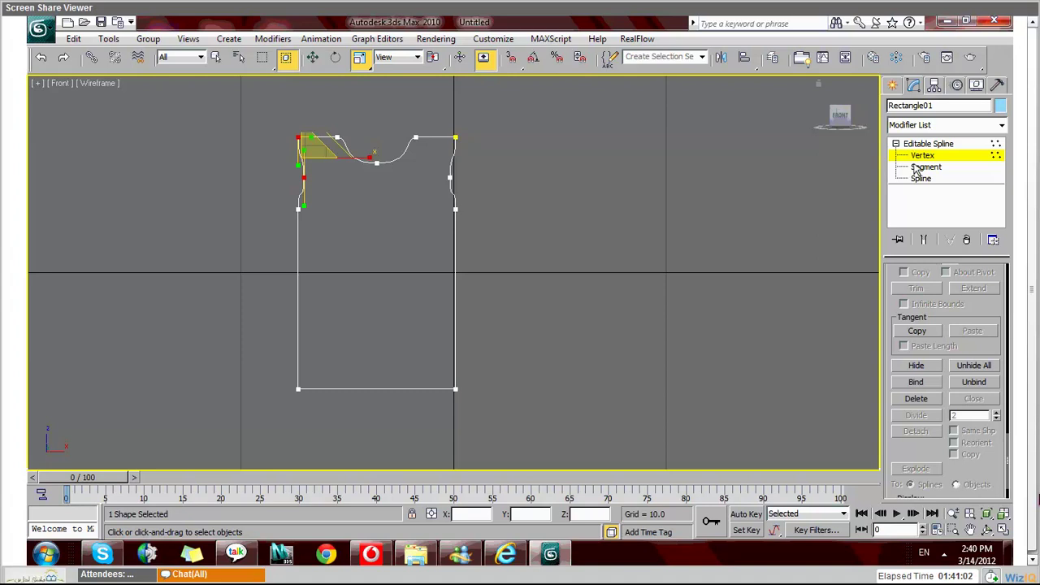
click(928, 143)
key(r)
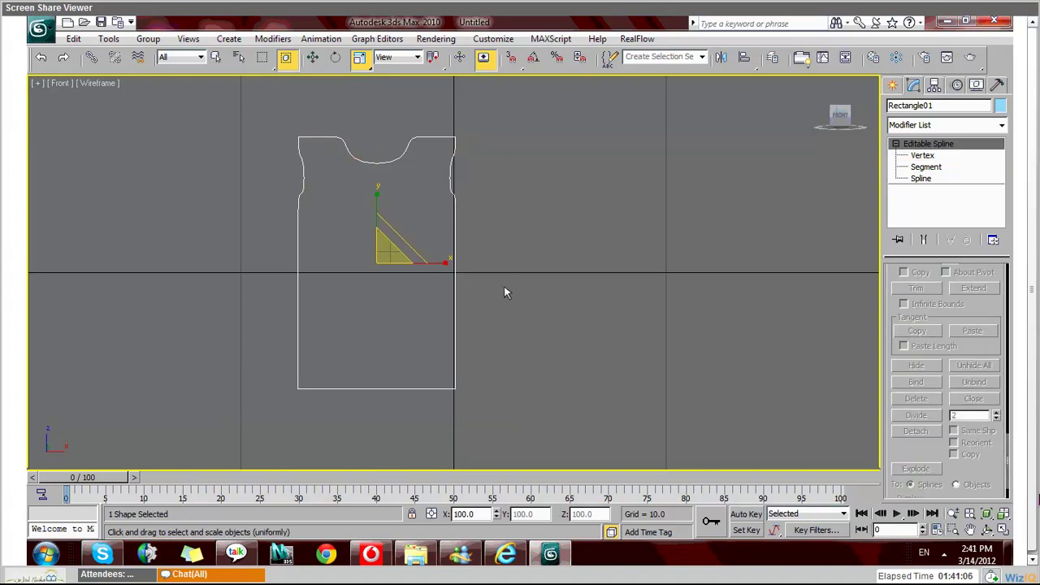
key(w)
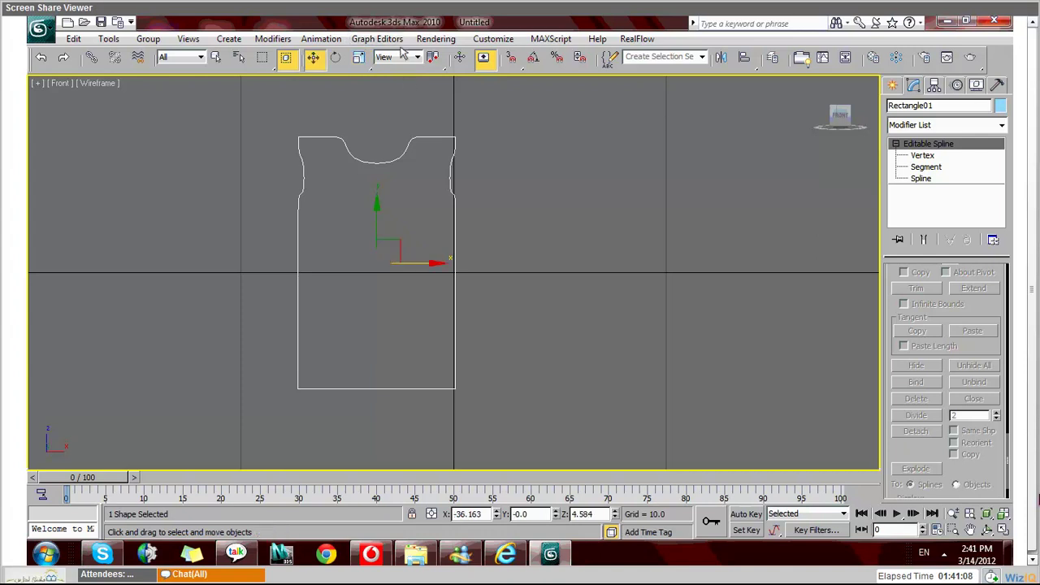
drag(436, 275, 658, 269)
right_click(659, 270)
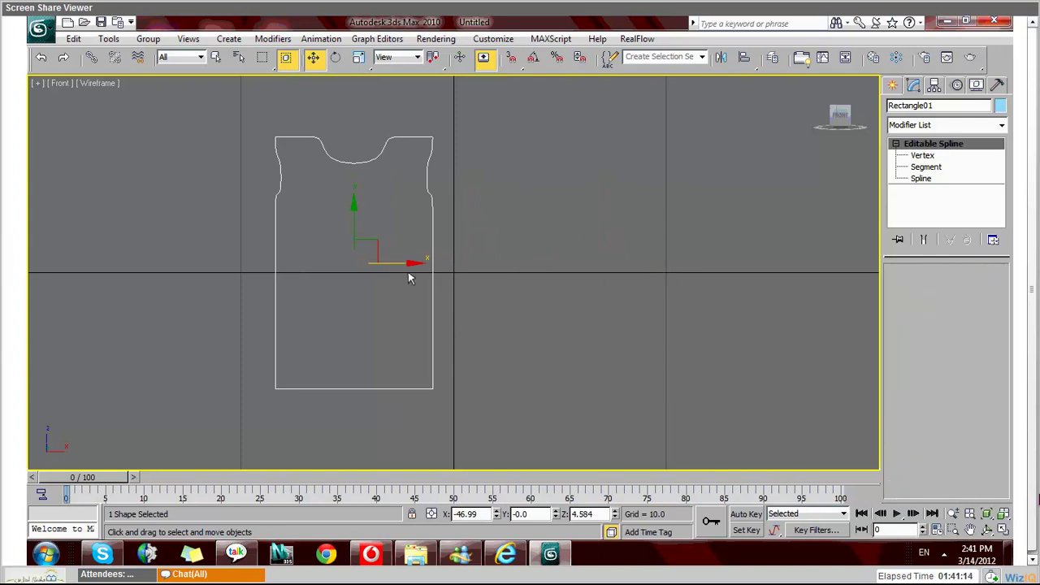
shift+drag(408, 273, 618, 280)
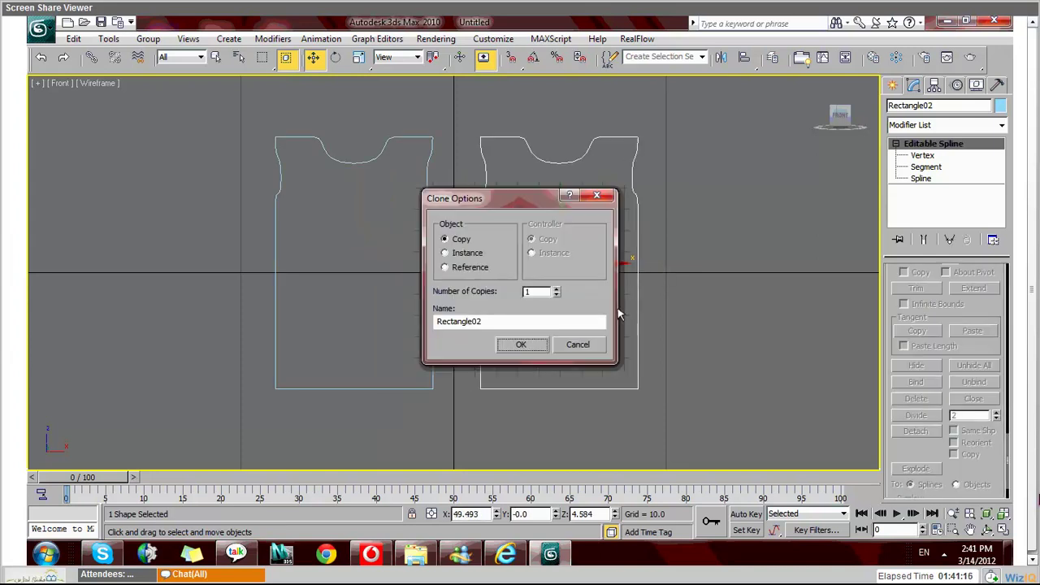
click(521, 346)
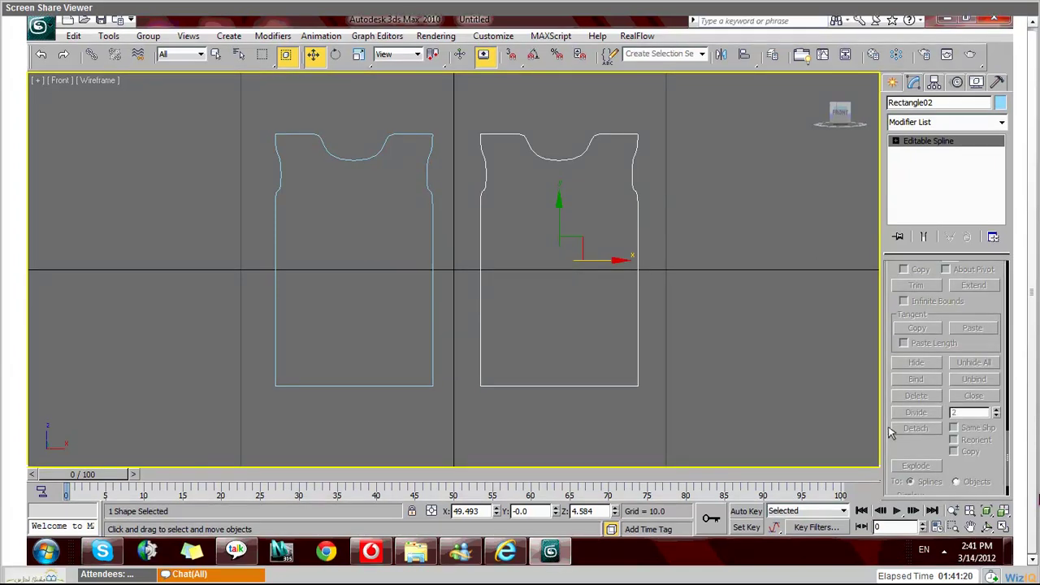
Step: Attach the original shirt outline to the copied one so both panels form a single editable spline
scroll(891, 426, up, 5)
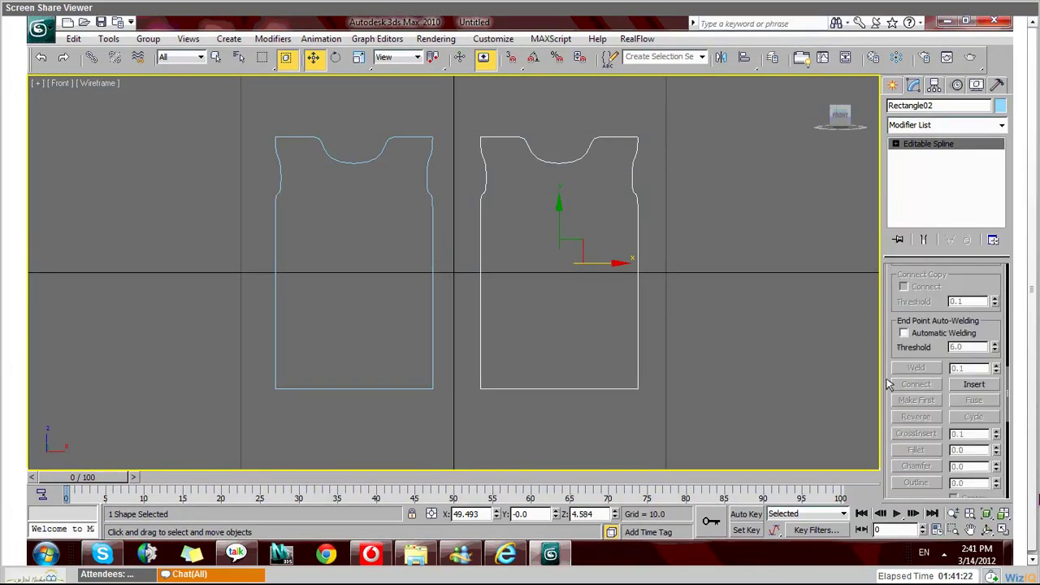
scroll(894, 419, up, 5)
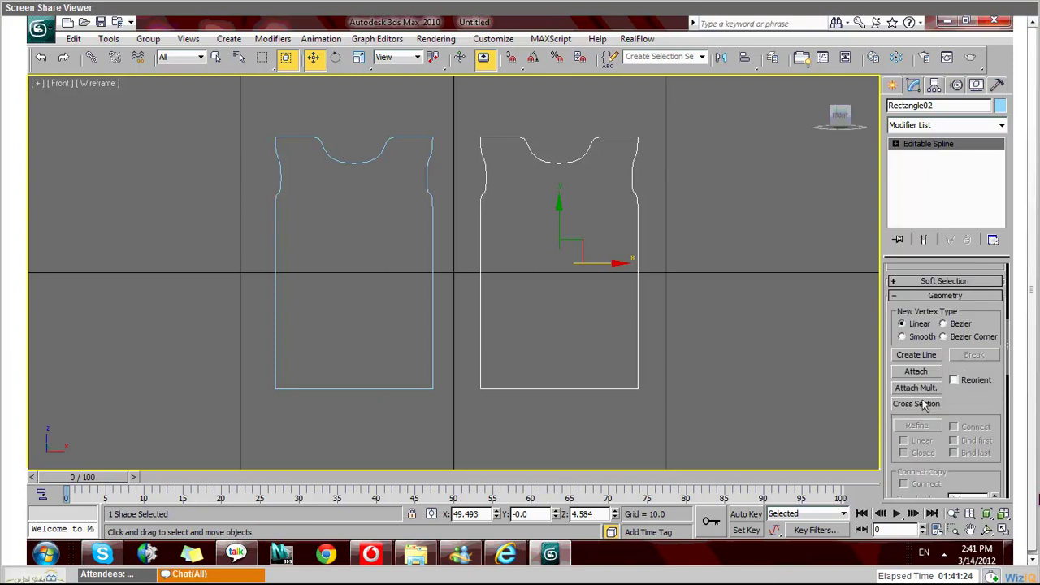
click(917, 371)
click(431, 231)
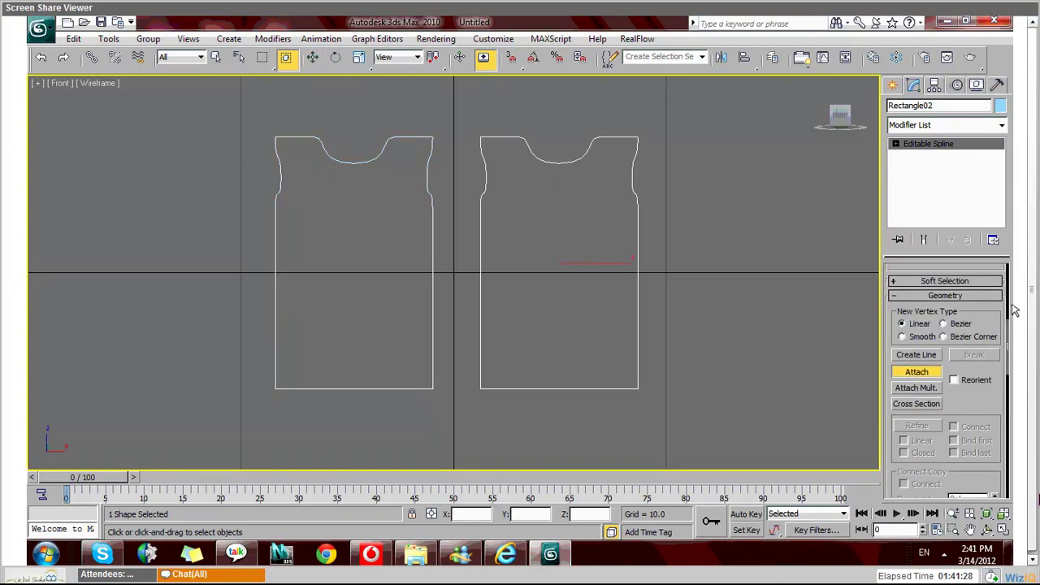
Step: Break both outlines at all their vertices, and return to the object level
click(896, 144)
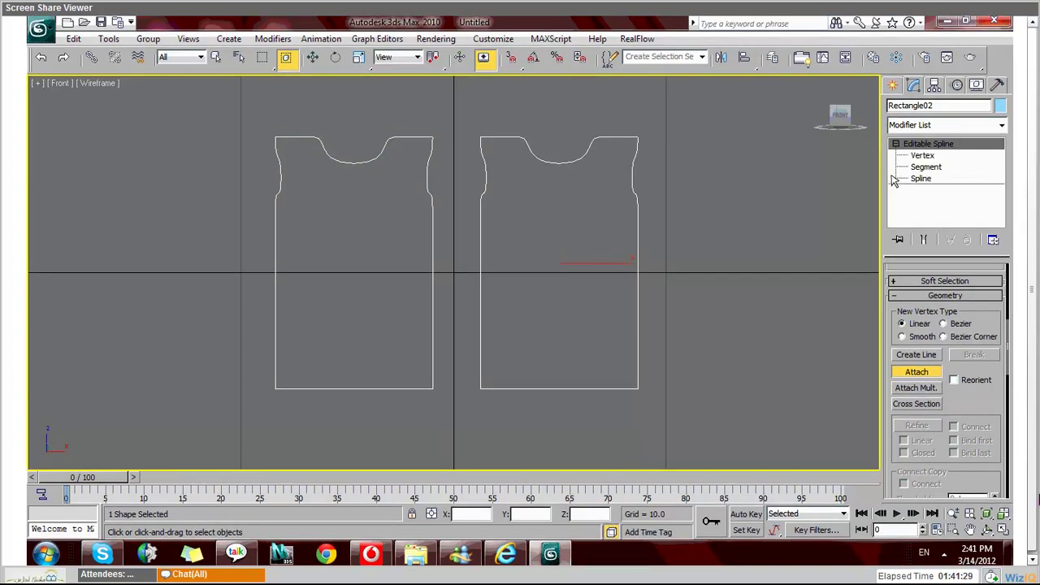
click(923, 156)
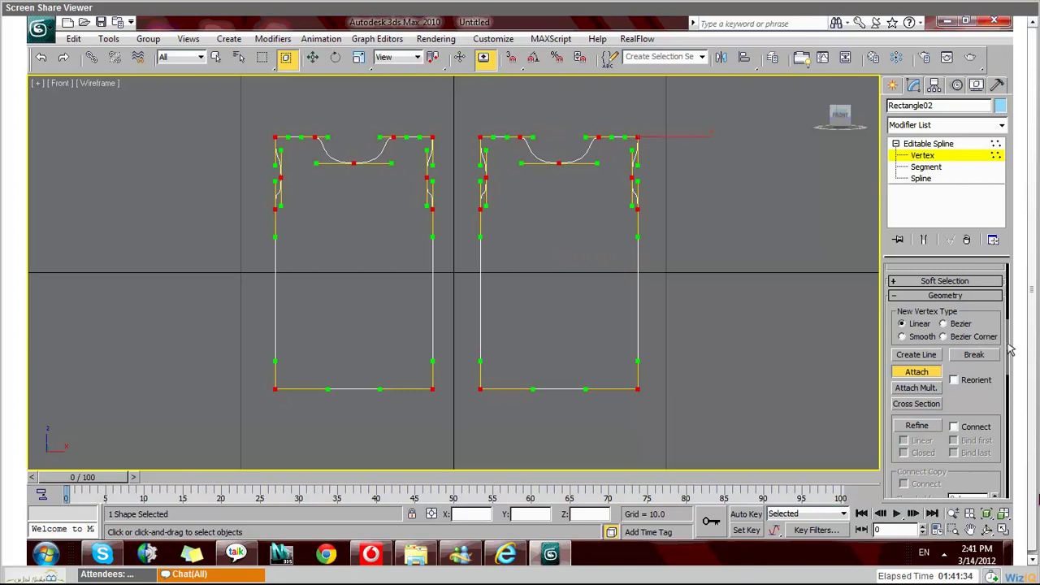
scroll(1010, 361, down, 5)
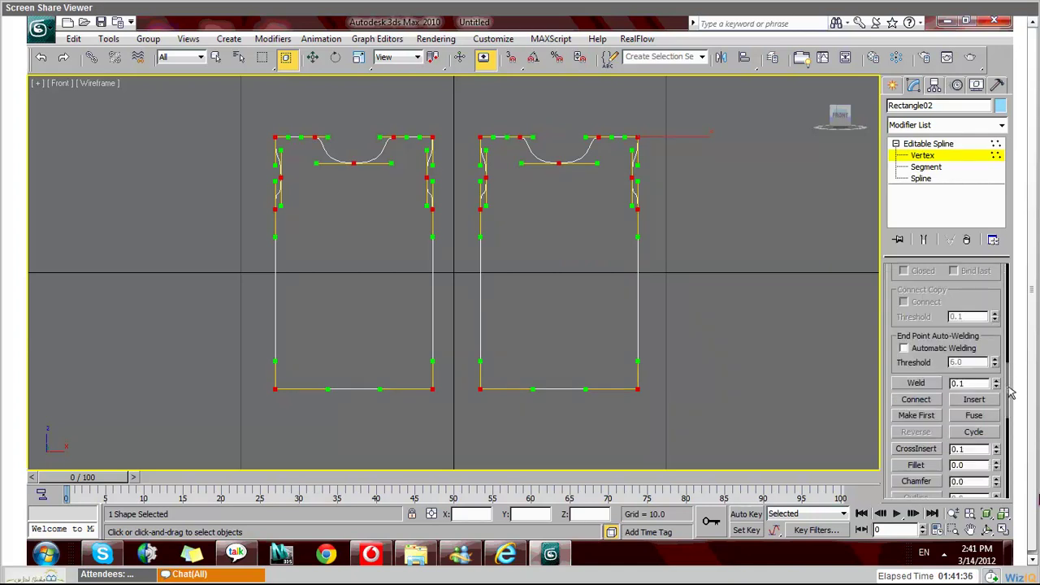
scroll(1012, 396, down, 1)
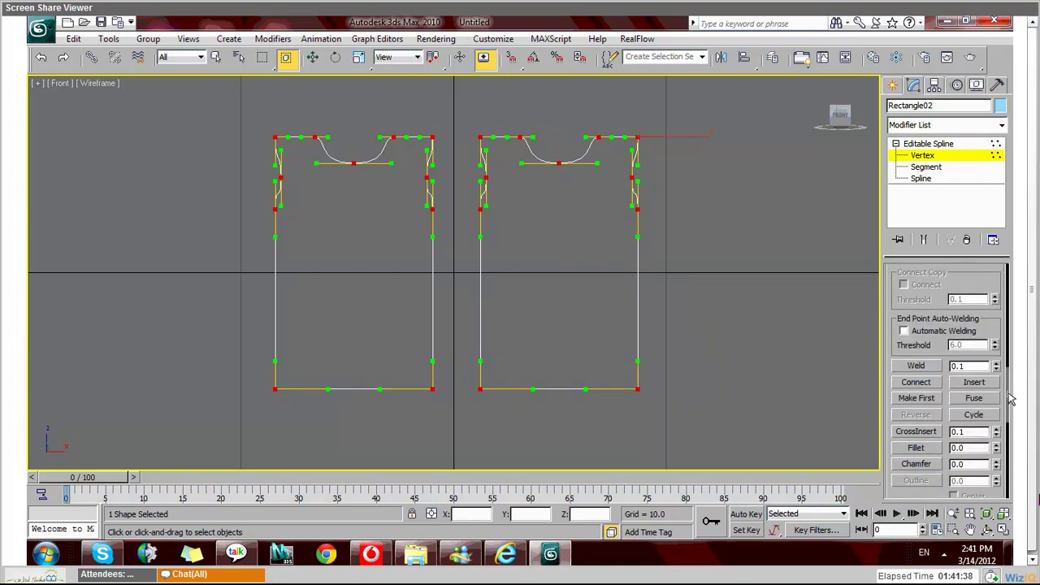
scroll(1010, 398, down, 1)
scroll(1011, 398, up, 15)
scroll(1010, 363, down, 10)
scroll(1011, 382, up, 1)
click(967, 282)
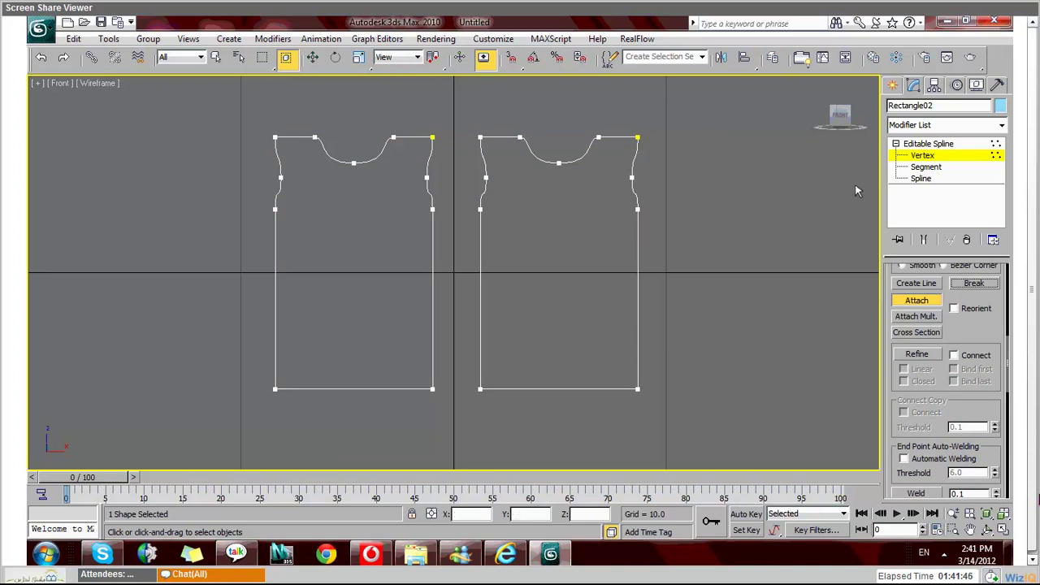
key(1)
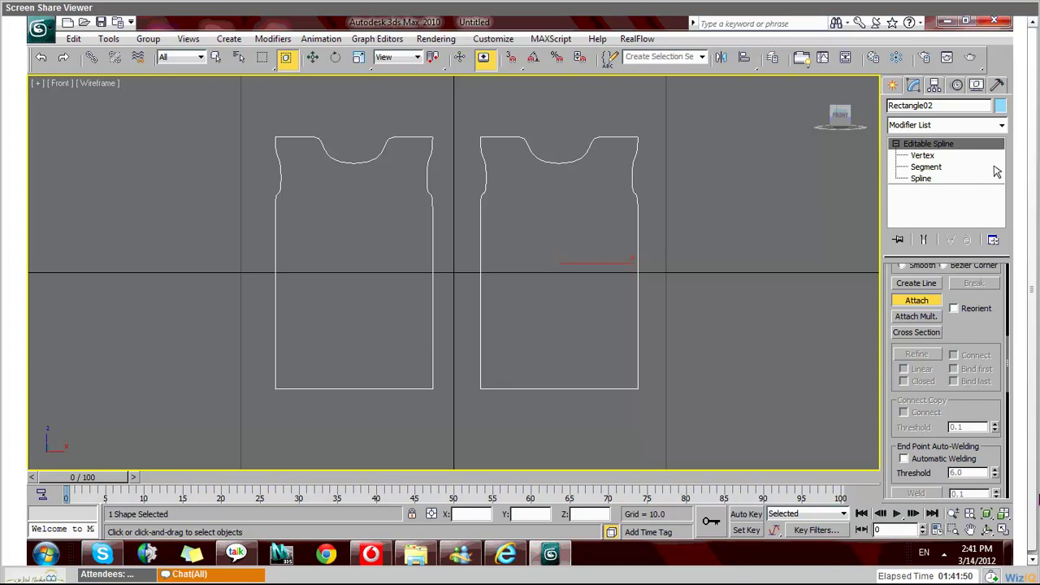
Step: Apply the Garment Maker modifier to the two attached shirt panels
click(1002, 124)
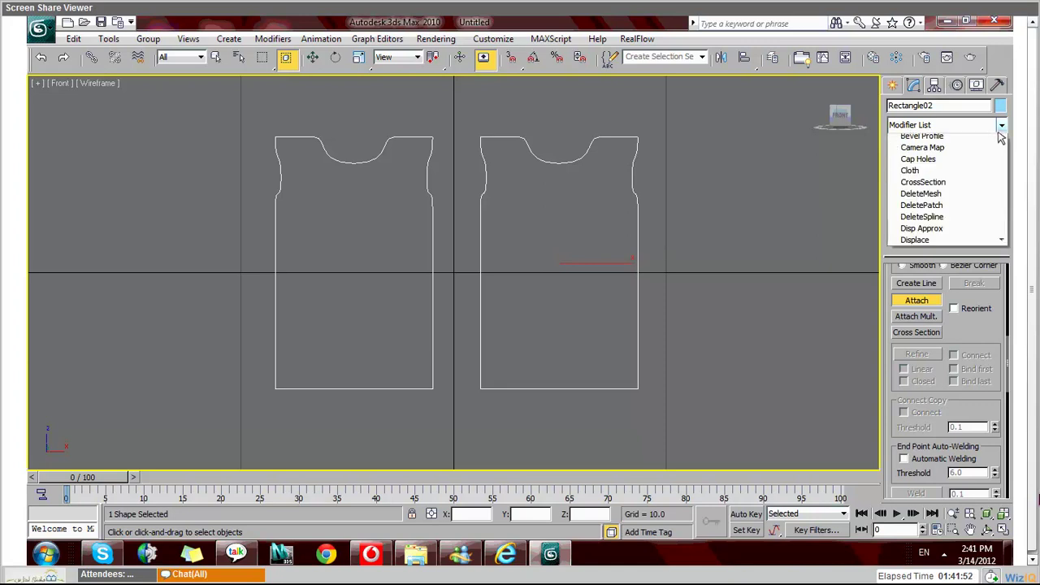
scroll(951, 284, down, 5)
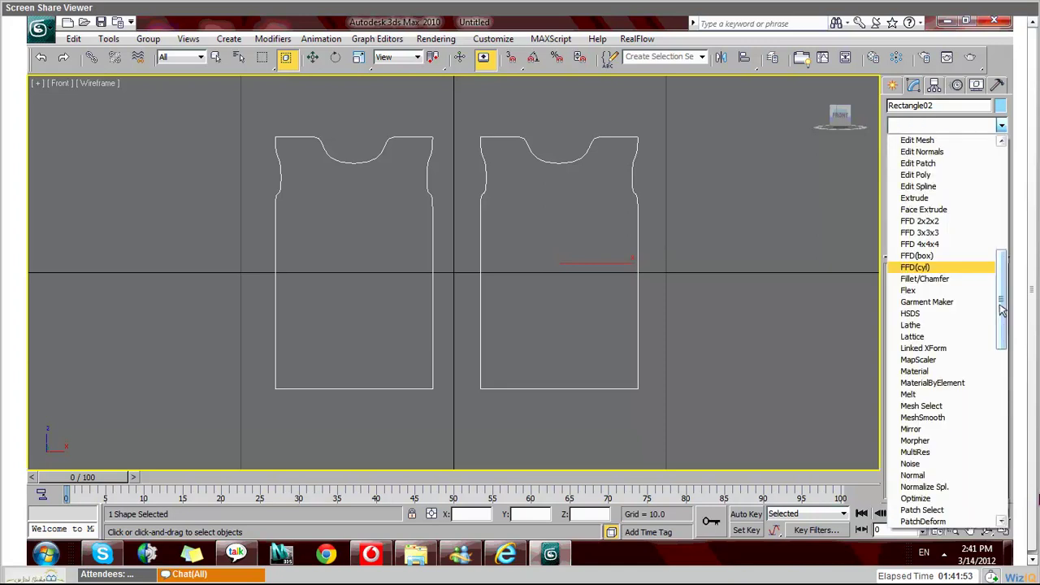
click(943, 304)
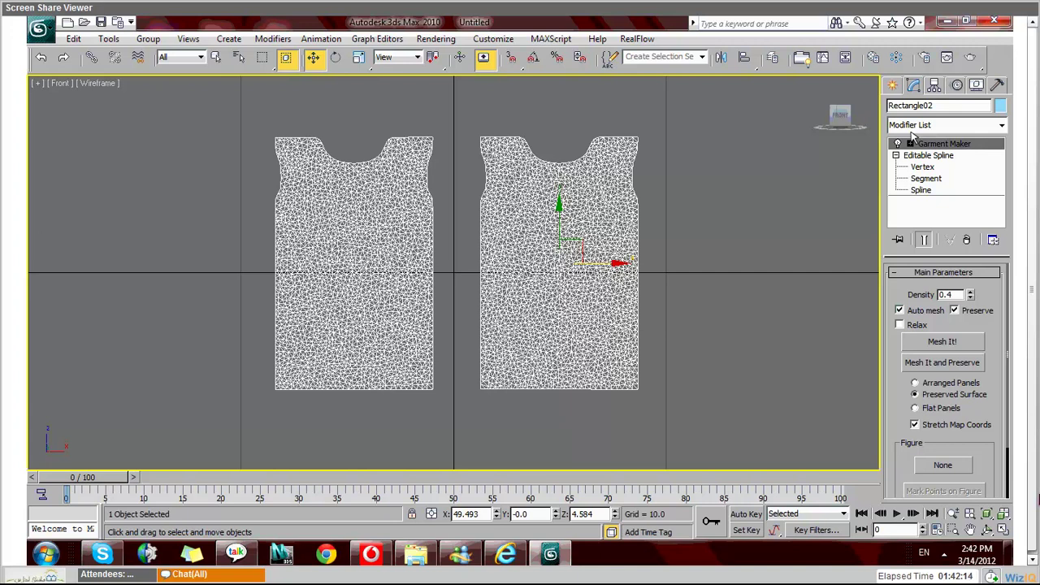
Step: Create a box about 126 long, 69 wide and 9.5 high over the first shirt panel and centre it on the panel along X
click(893, 85)
click(918, 178)
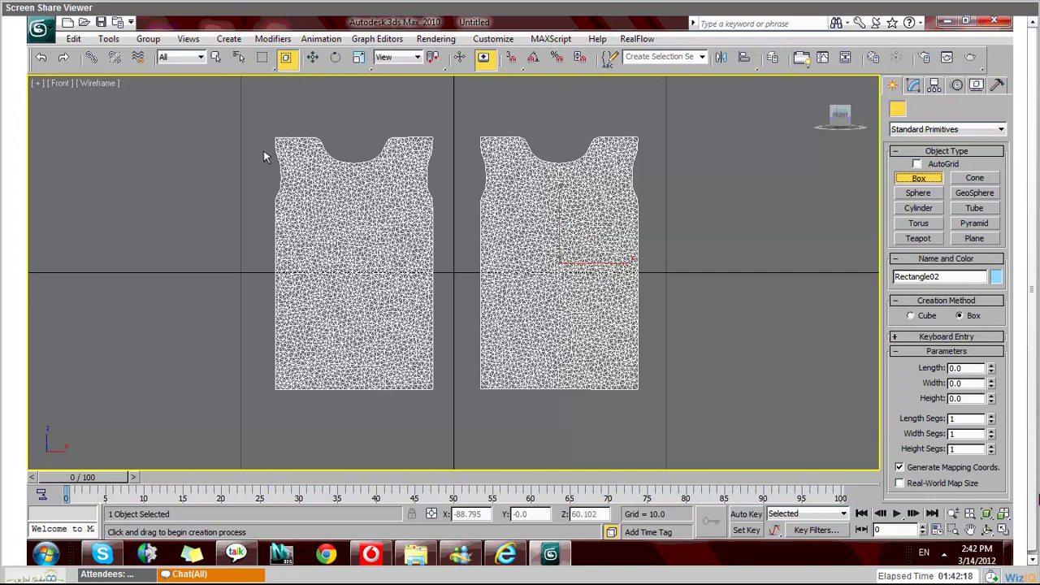
drag(264, 145, 411, 413)
click(313, 57)
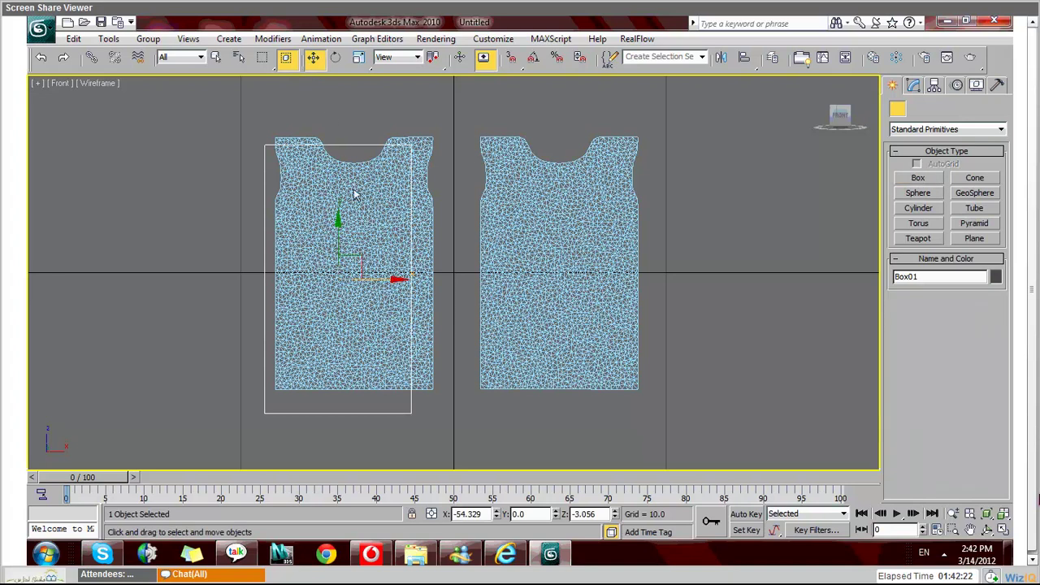
drag(388, 295, 405, 291)
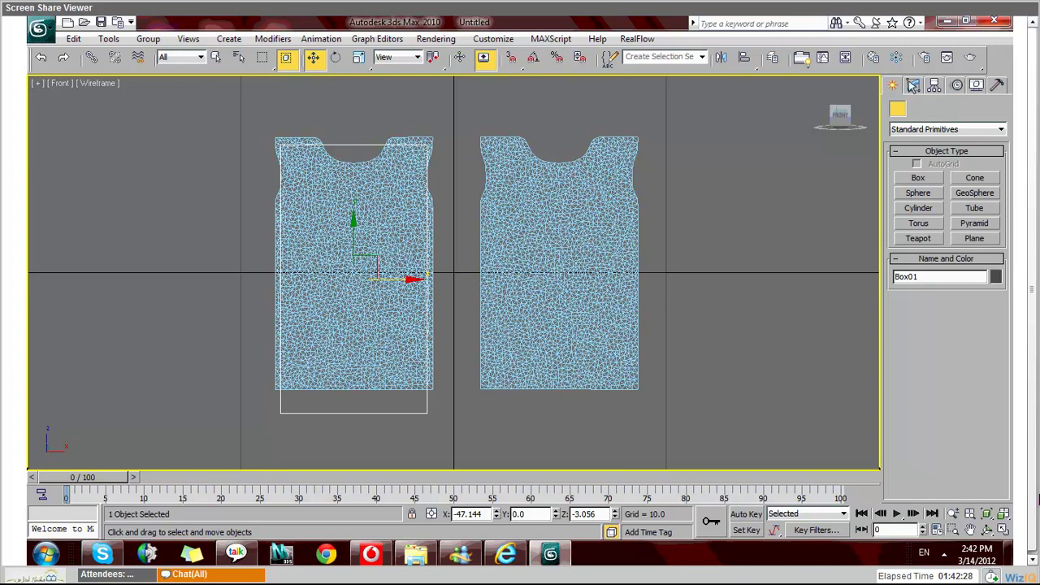
Step: Set the box's length segments and width segments to 3 each
click(913, 86)
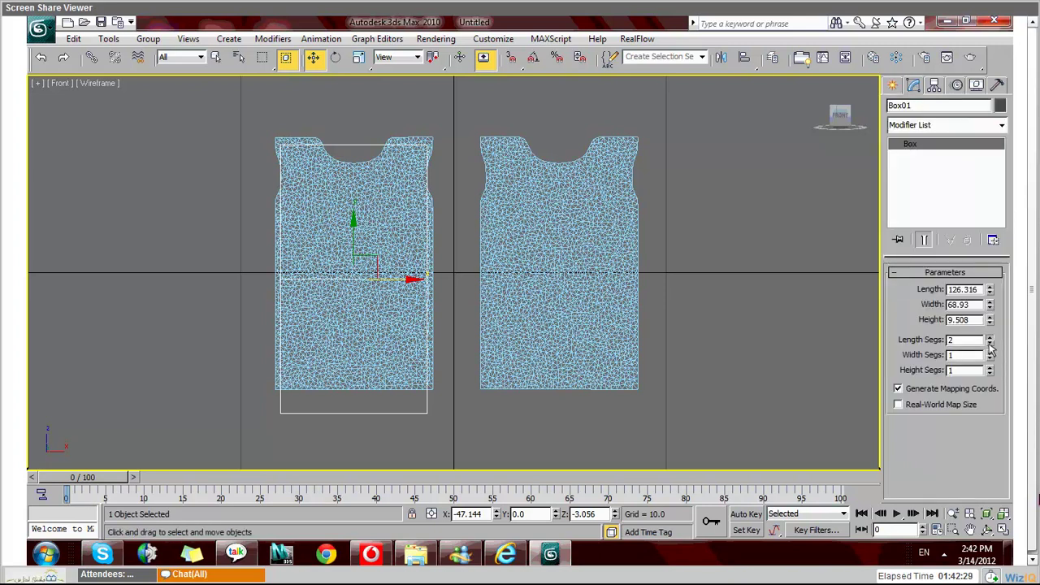
click(990, 337)
click(990, 336)
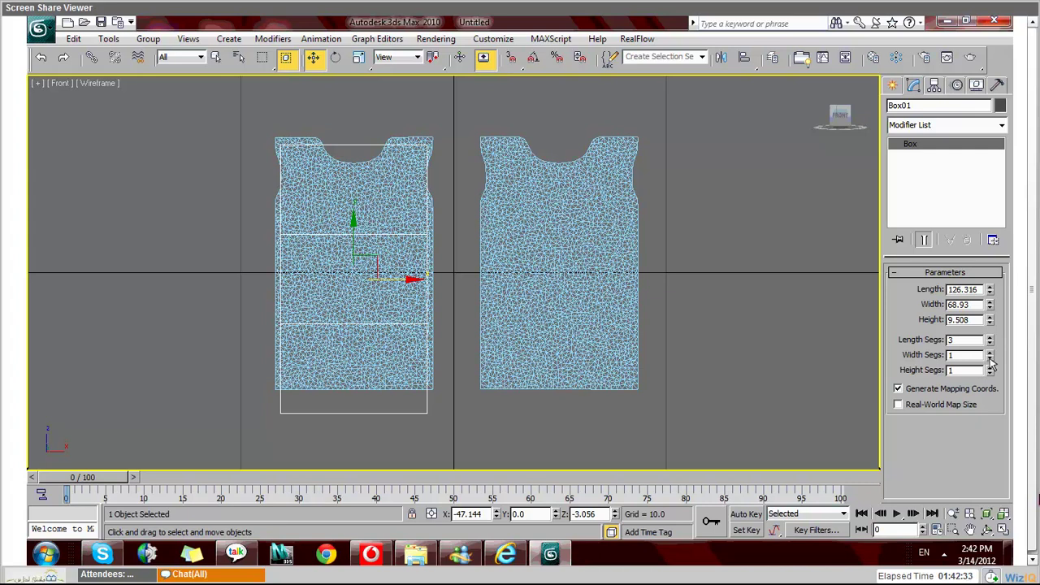
click(990, 356)
click(990, 356)
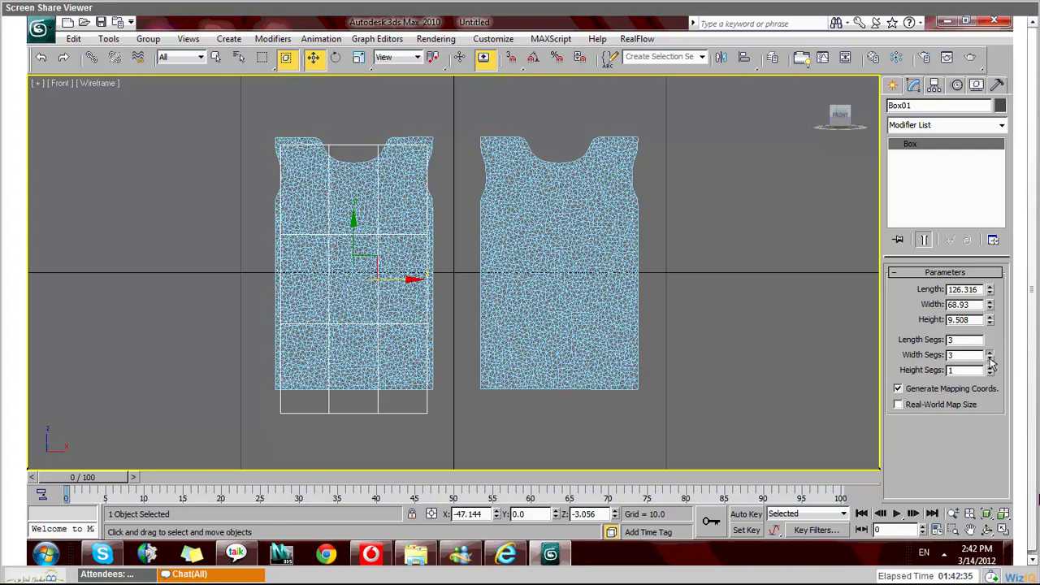
click(990, 356)
click(990, 356)
click(991, 359)
click(990, 359)
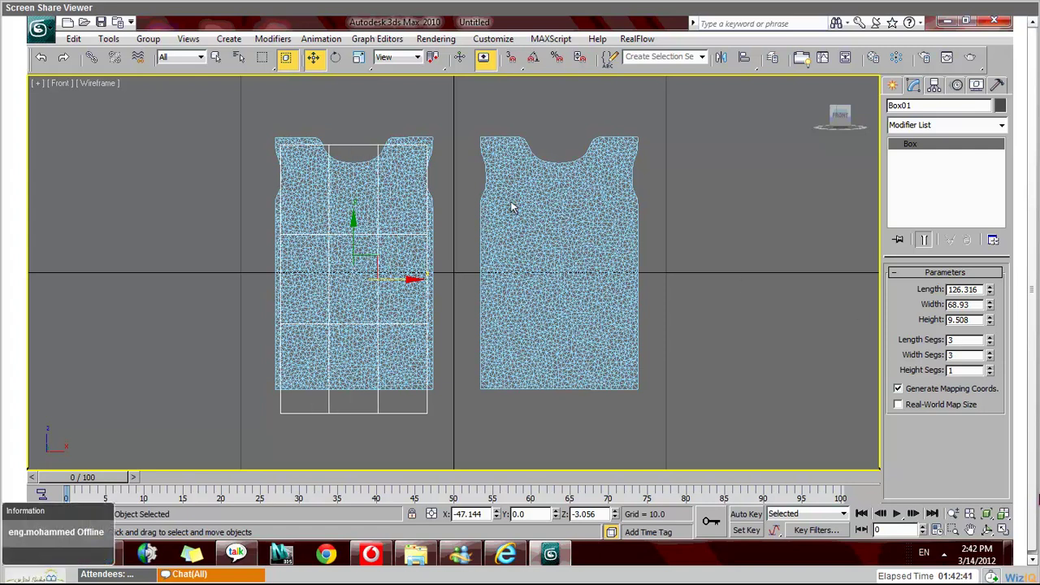
Step: Convert the segmented box to an Editable Poly
right_click(488, 230)
mouse_move(455, 365)
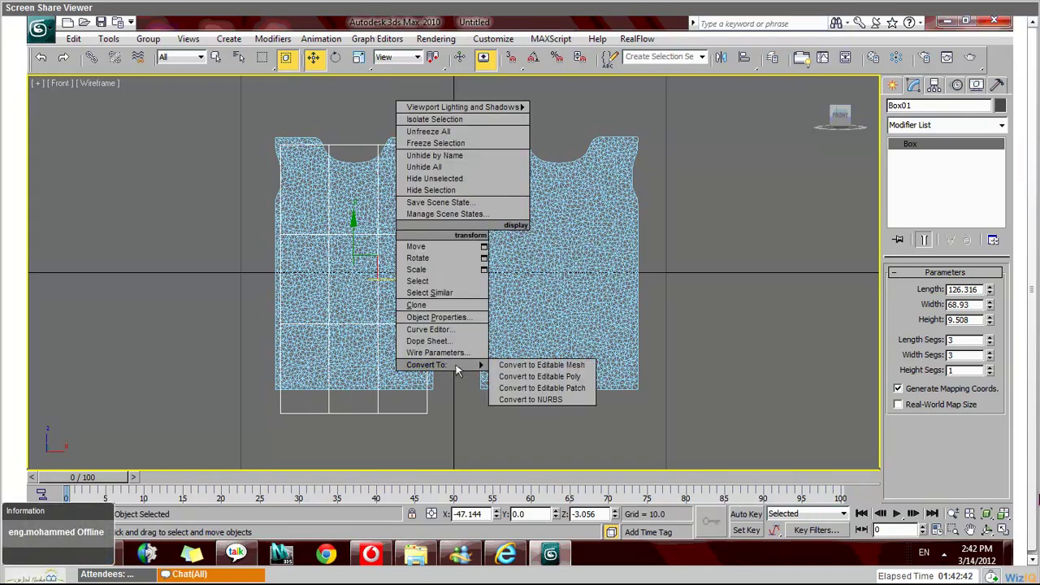
click(559, 378)
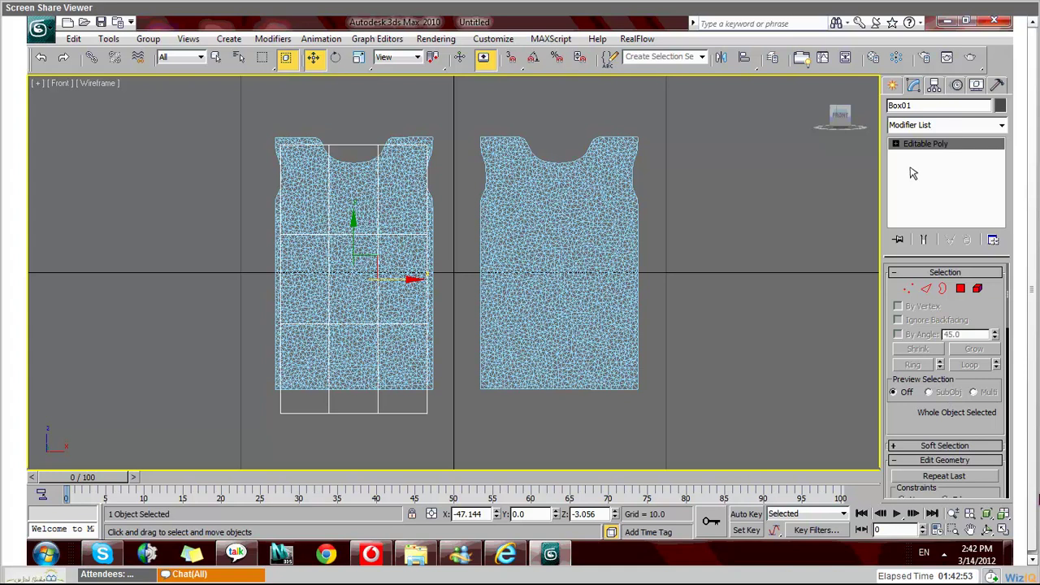
Step: Raise the box's upper horizontal edge loop to about Z 46, and show all four viewports with edged faces in Front
key(2)
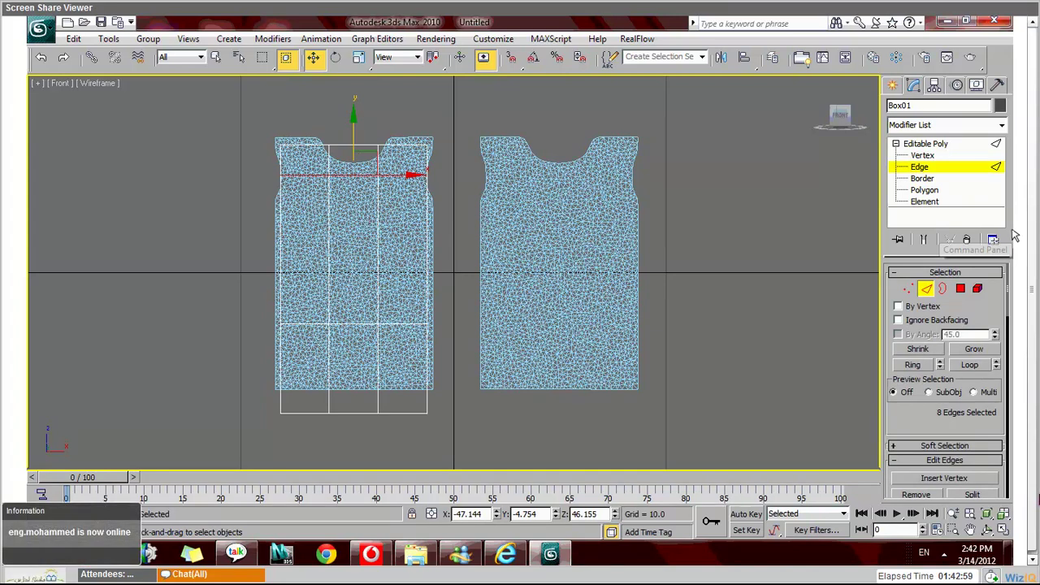
key(alt+w)
key(F4)
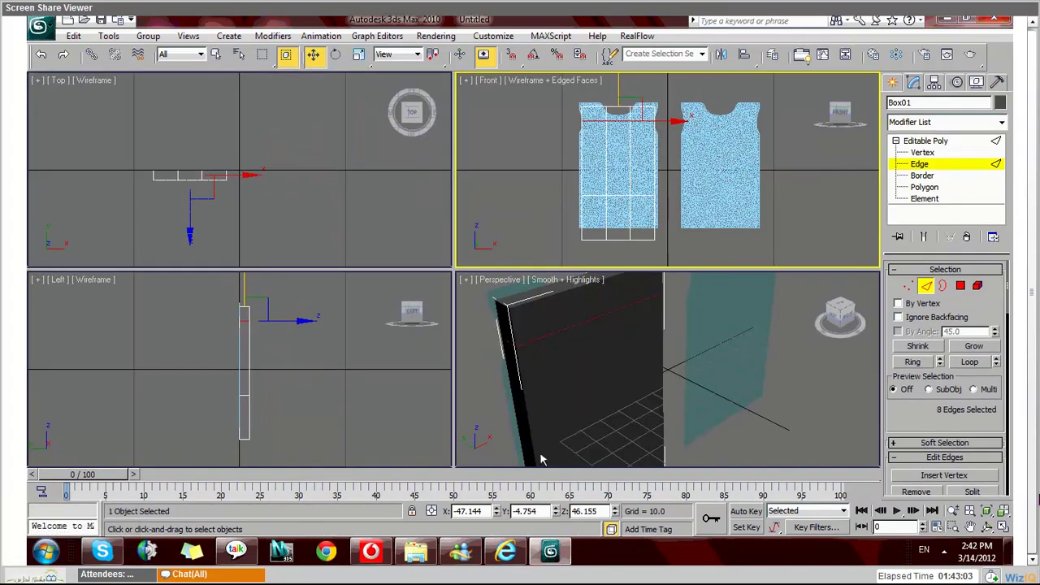
Step: Work on the box's polygons in a maximized Perspective view with edged faces, and set its object color to light red
right_click(457, 344)
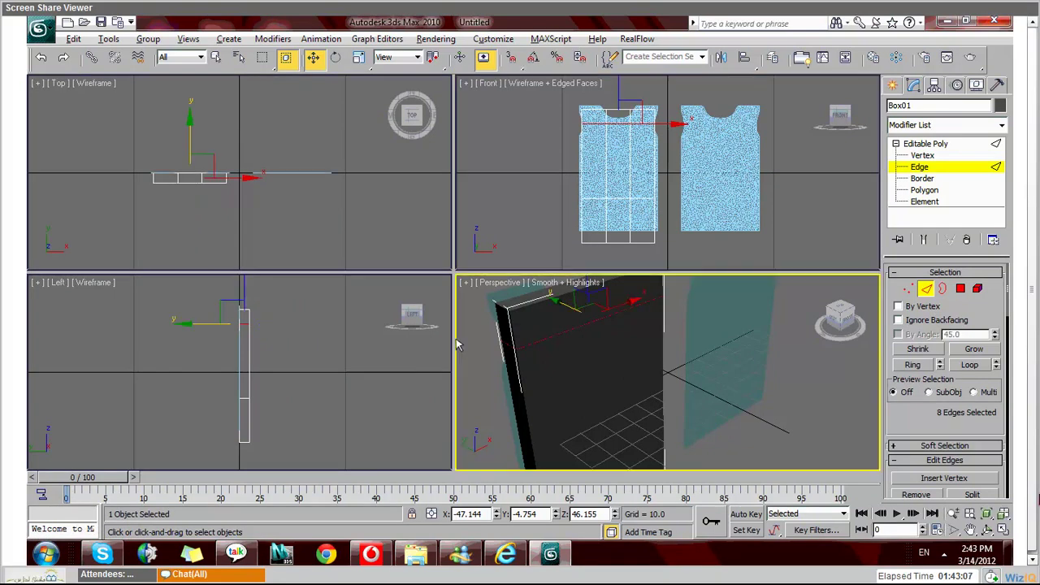
key(alt+w)
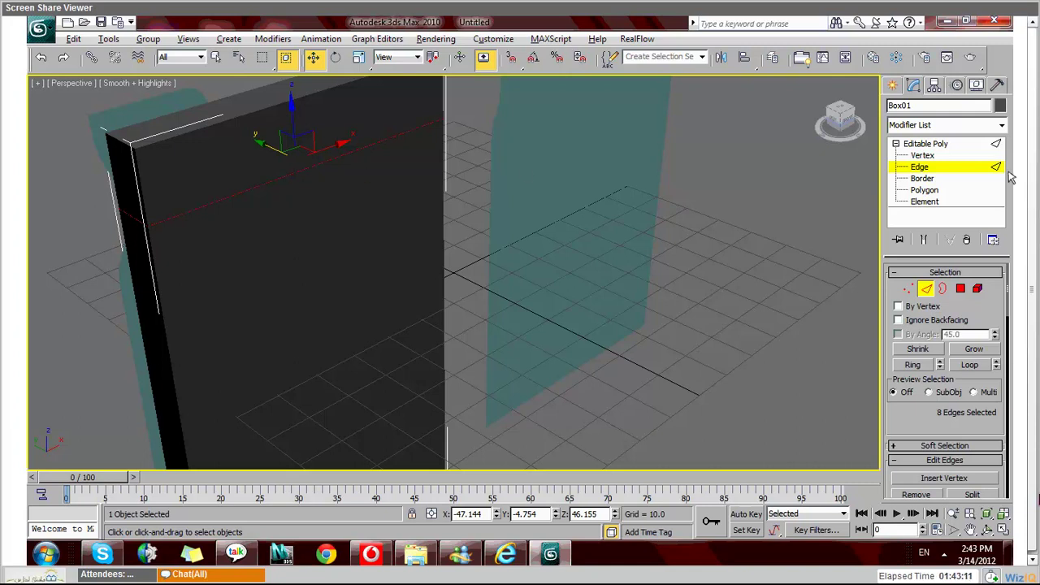
key(1)
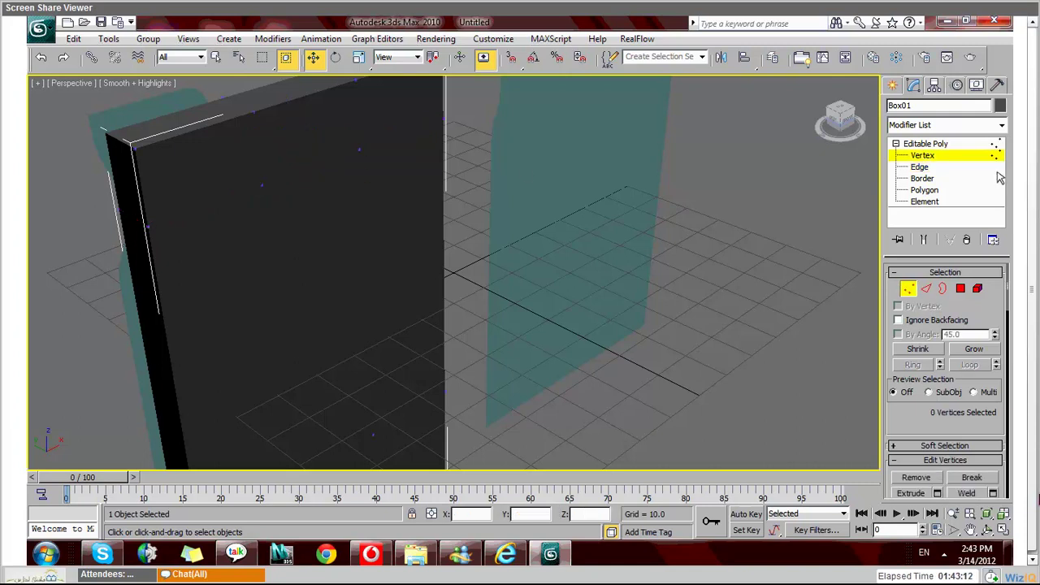
click(938, 193)
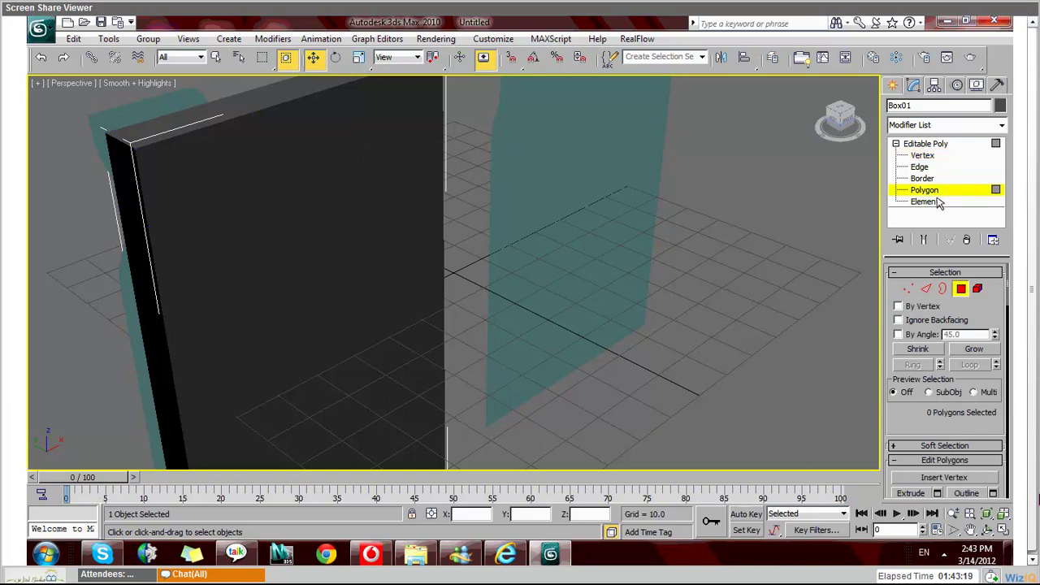
key(F4)
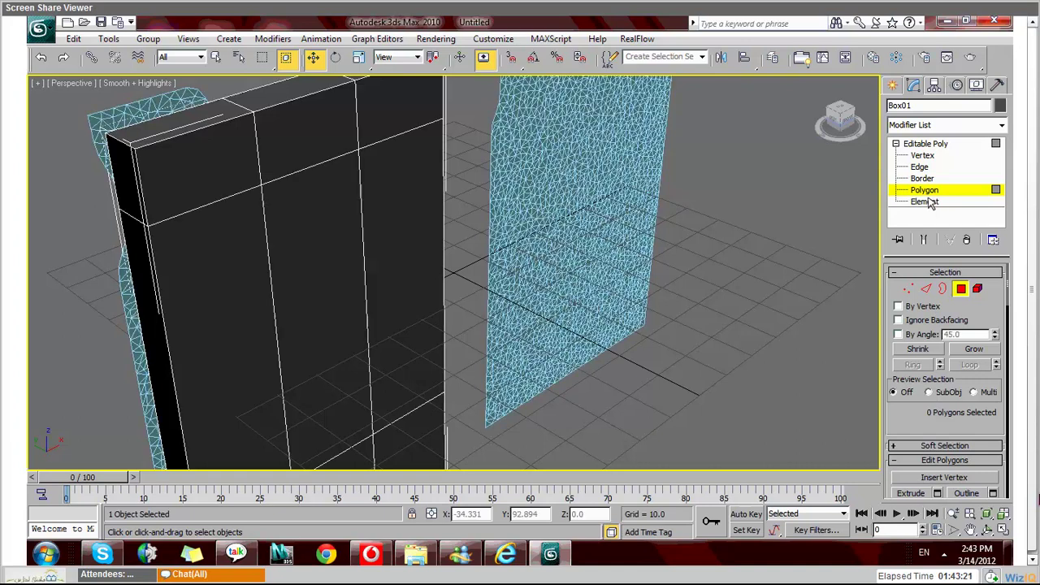
click(1001, 107)
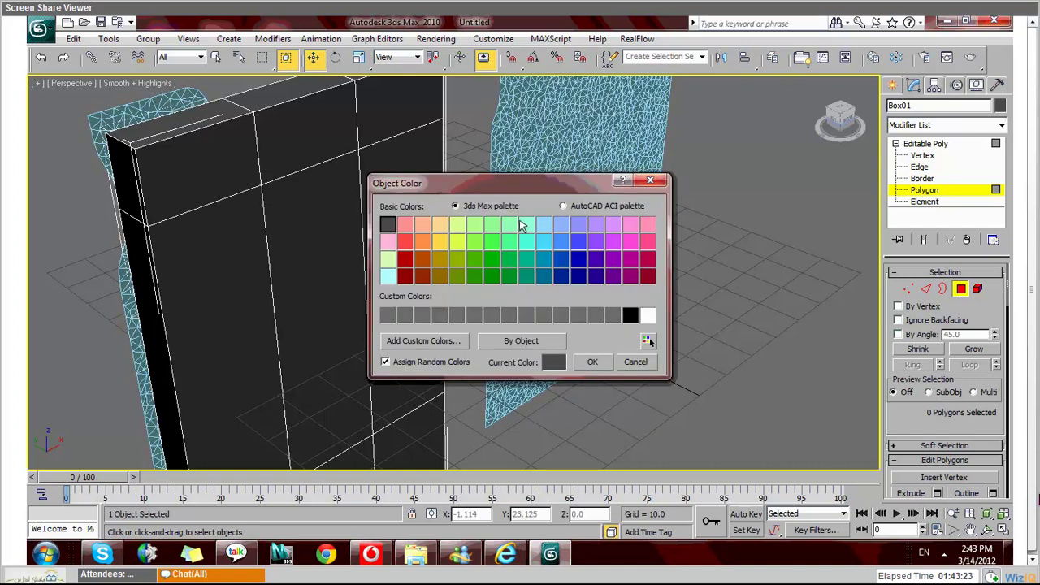
click(406, 229)
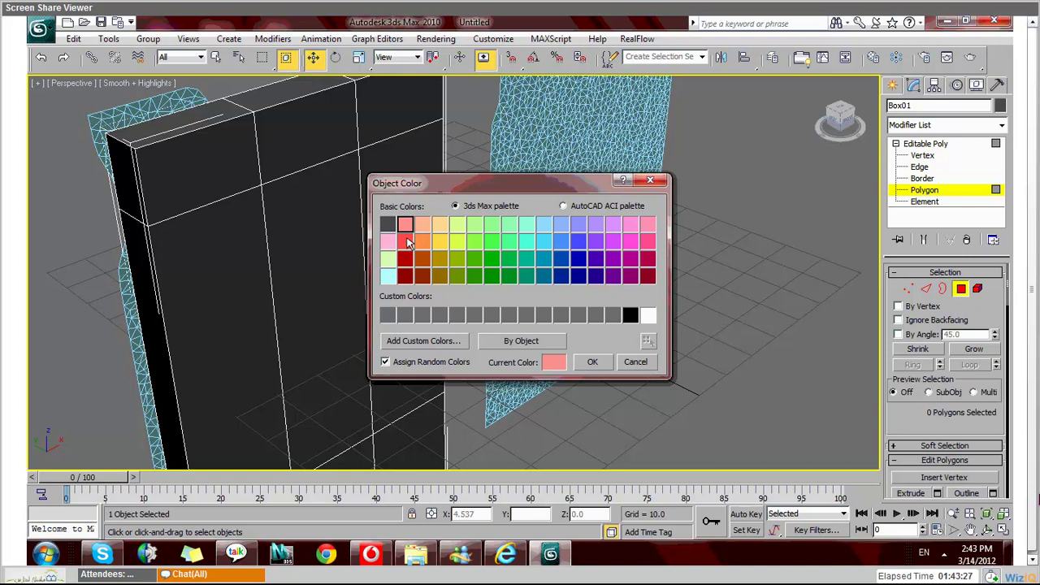
click(602, 366)
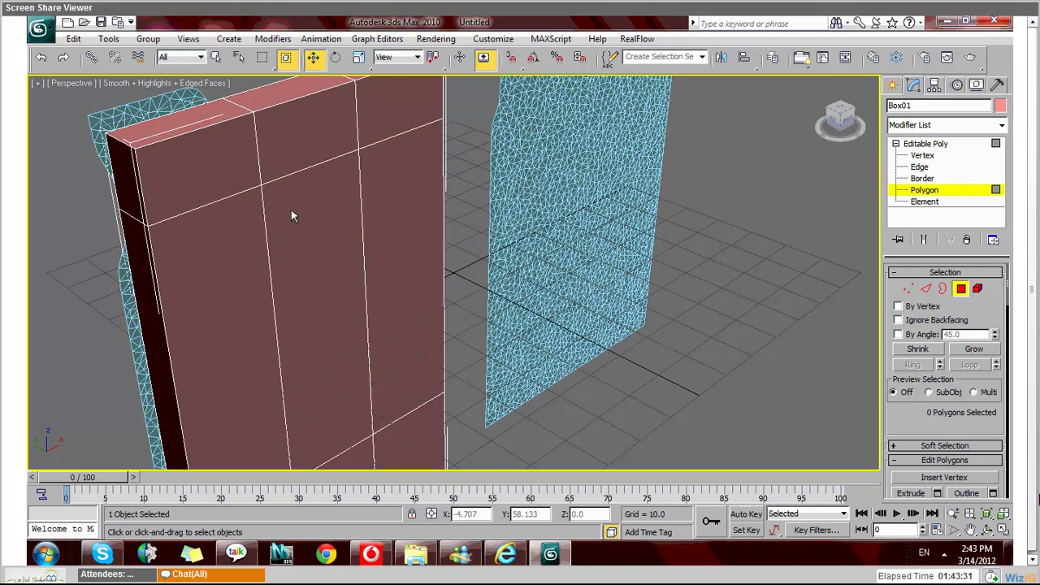
Step: Select the uppermost end polygon on both narrow sides of the box and extrude the pair outward as arms
click(139, 190)
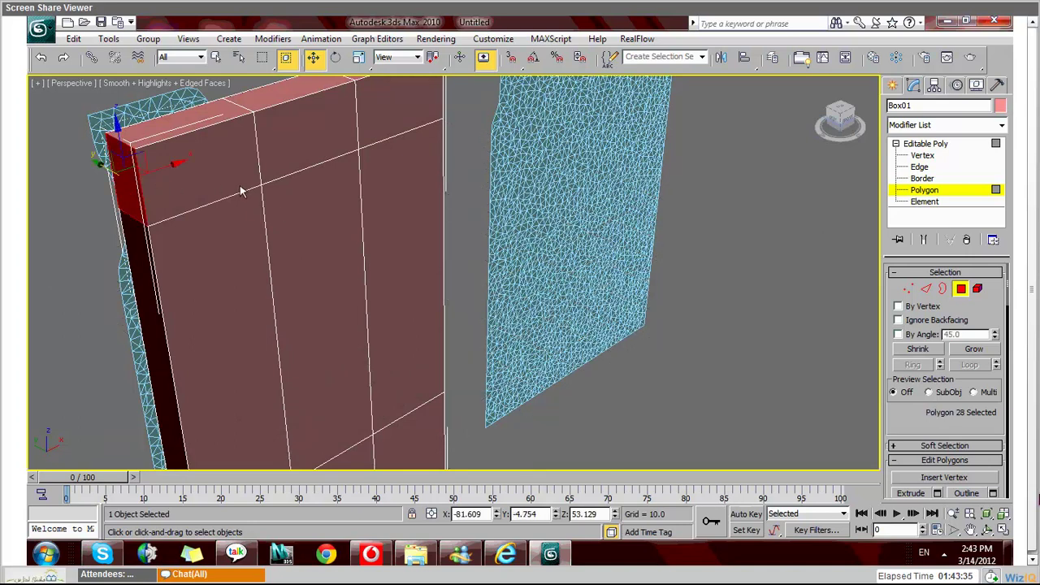
middle_drag(240, 191, 268, 260)
ctrl+click(377, 301)
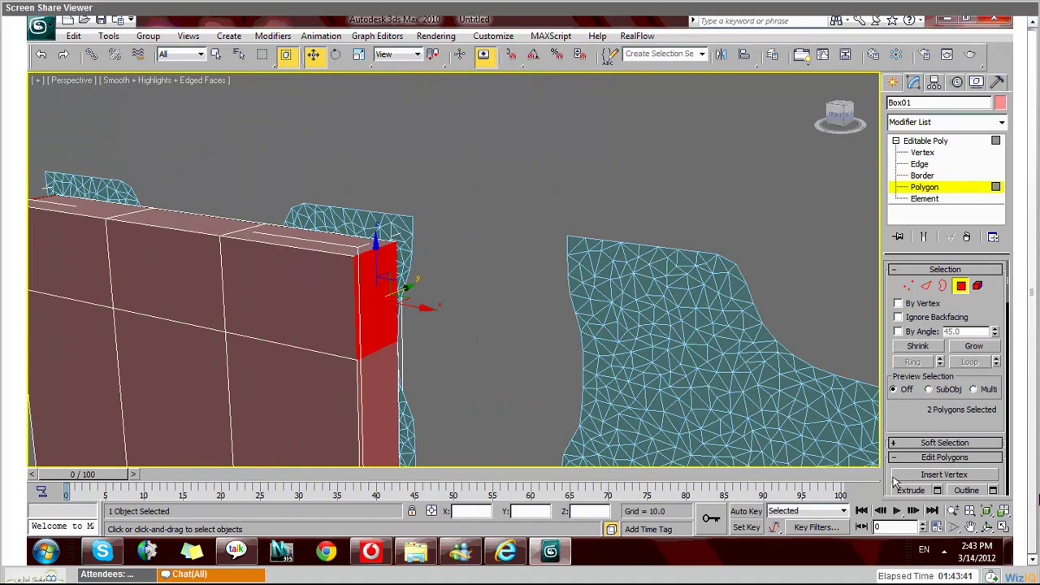
scroll(894, 483, down, 5)
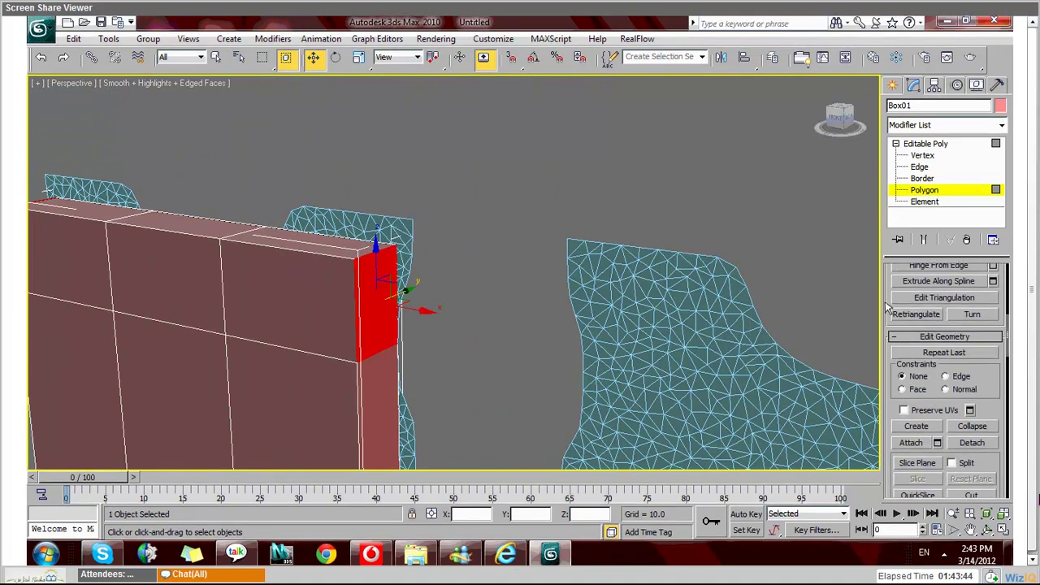
scroll(889, 307, up, 5)
click(911, 347)
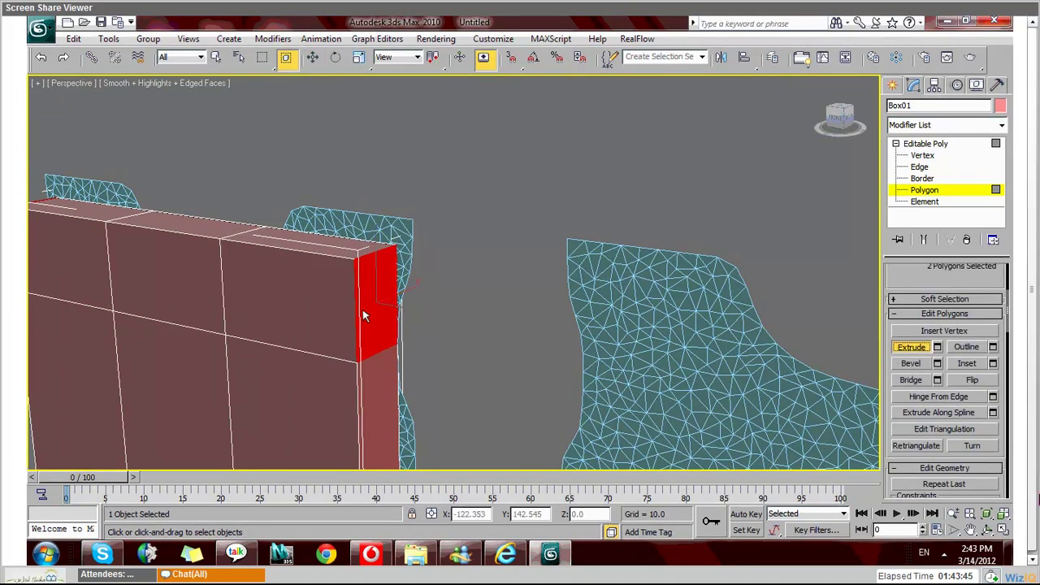
drag(363, 317, 360, 278)
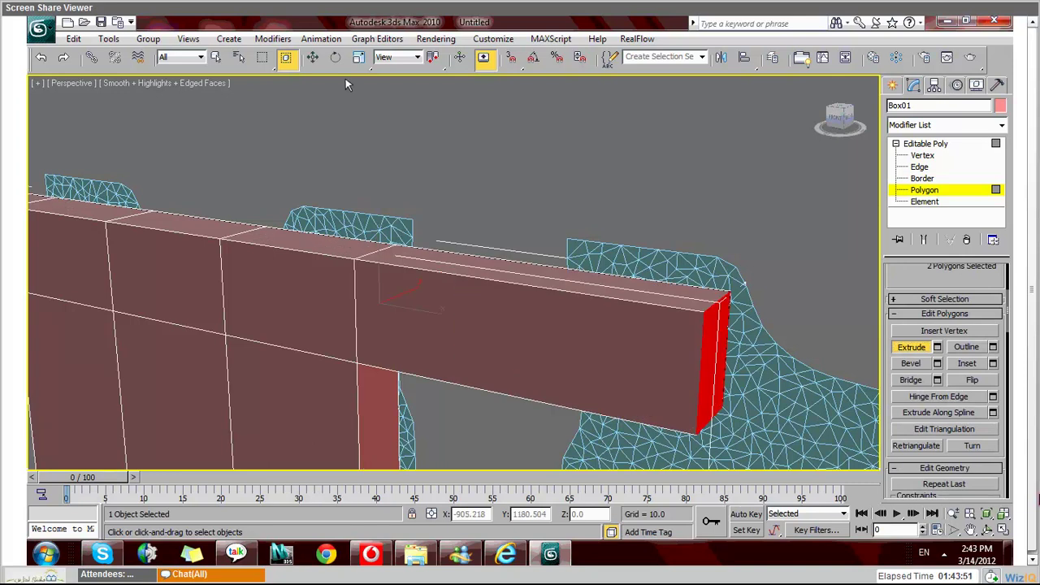
Step: Extrude the middle polygon on the box's upper face upward to about Z 85 to form the head
click(199, 221)
drag(199, 220, 237, 140)
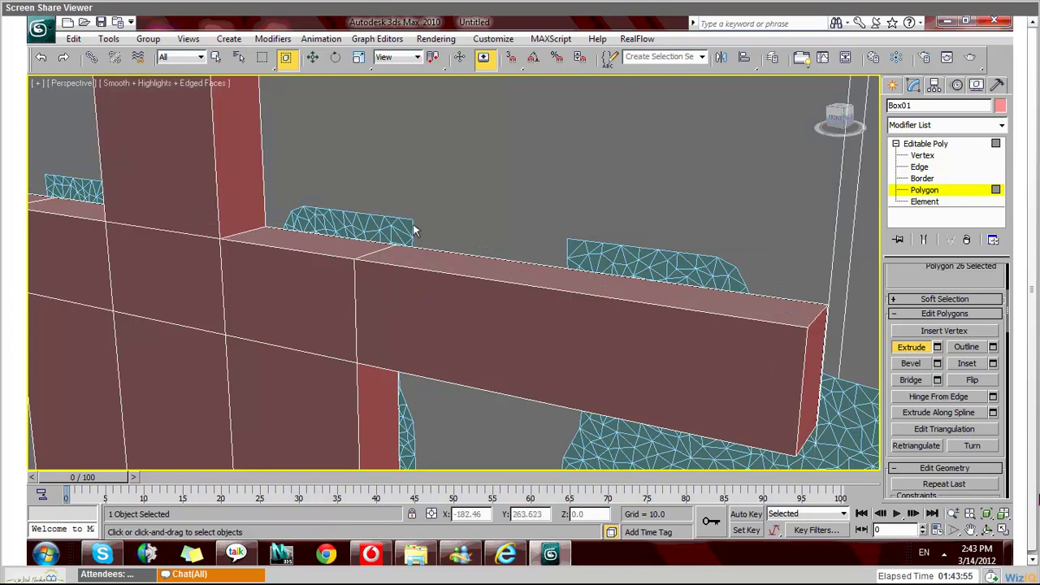
key(z)
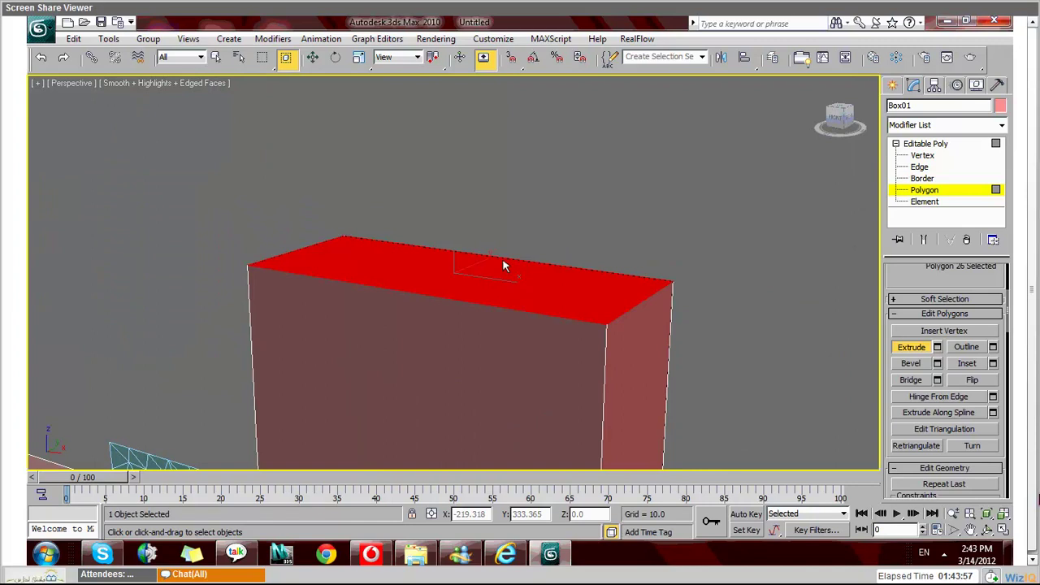
key(w)
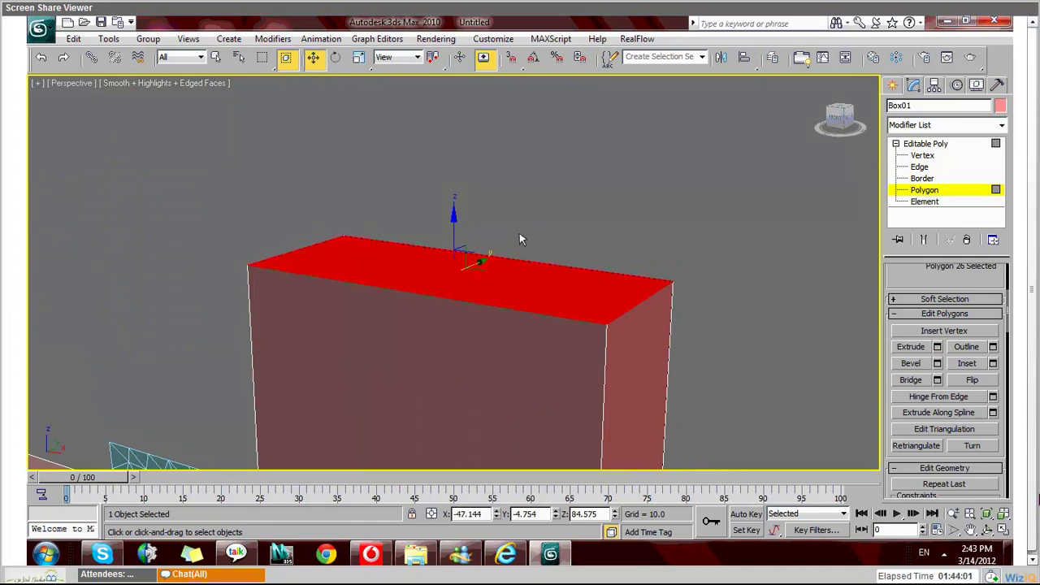
click(520, 233)
key(shift+z)
Step: Apply a TurboSmooth modifier to the whole body with 2 iterations
click(951, 145)
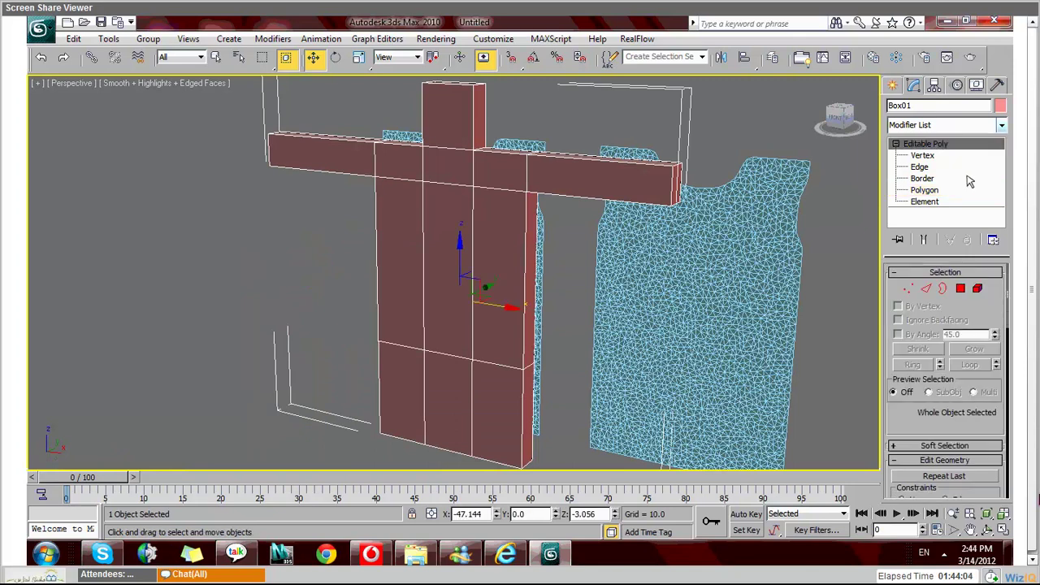
click(1002, 125)
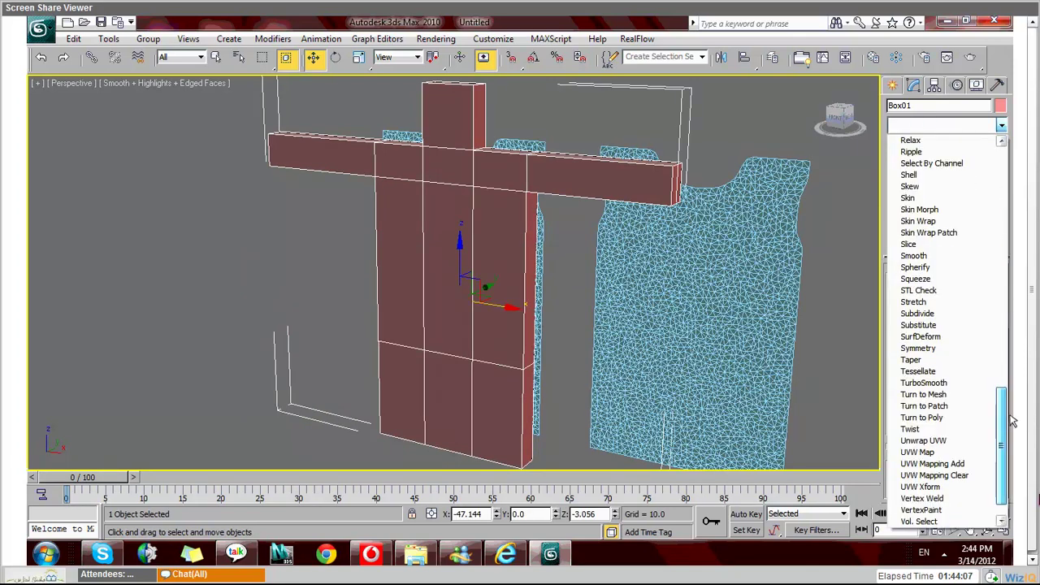
click(957, 387)
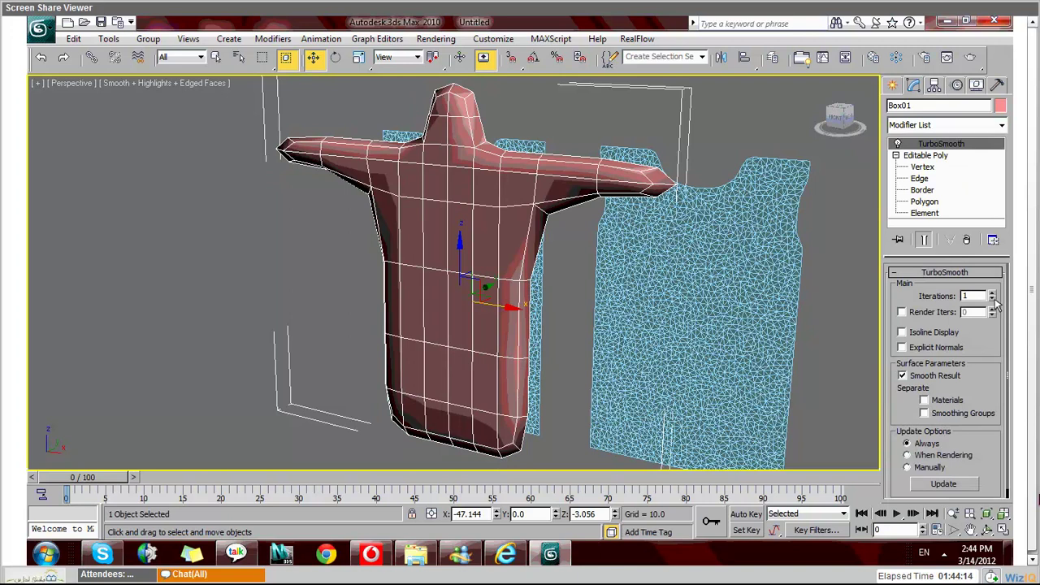
click(993, 294)
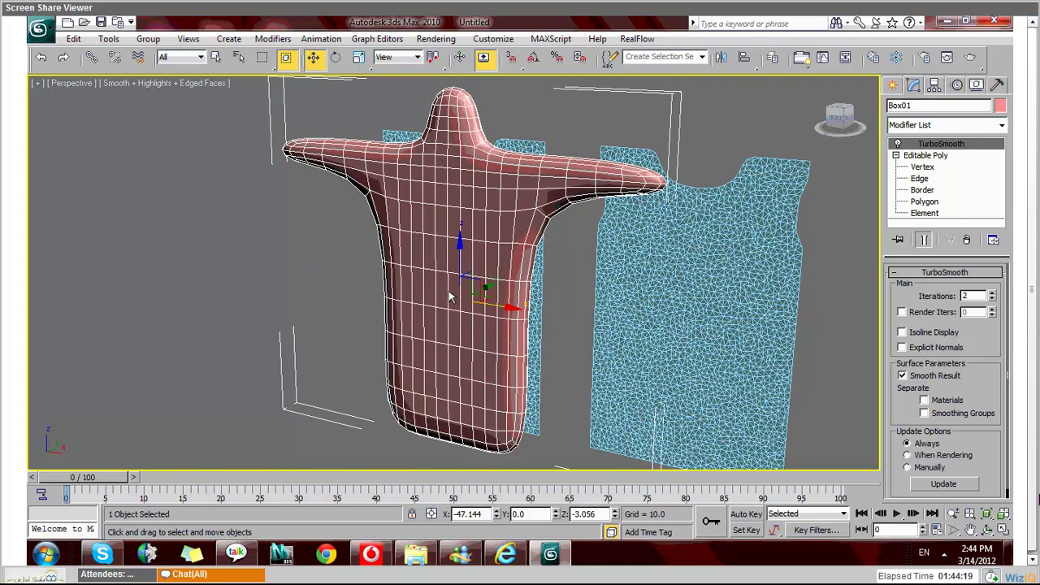
Step: Scale the smoothed body along X to about 77 percent in the Front view so it is narrower than the shirt panel
key(alt+w)
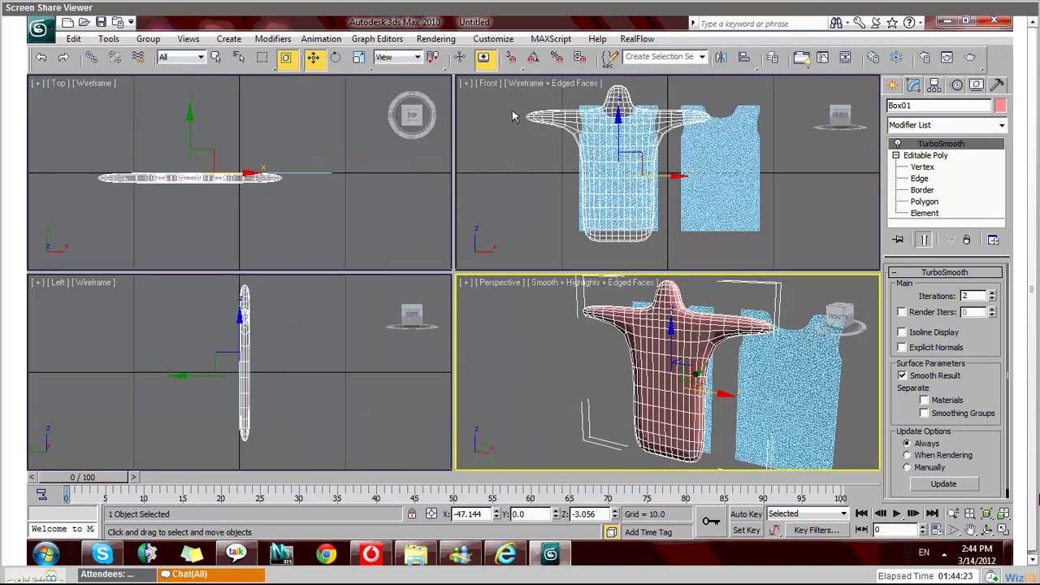
key(alt+w)
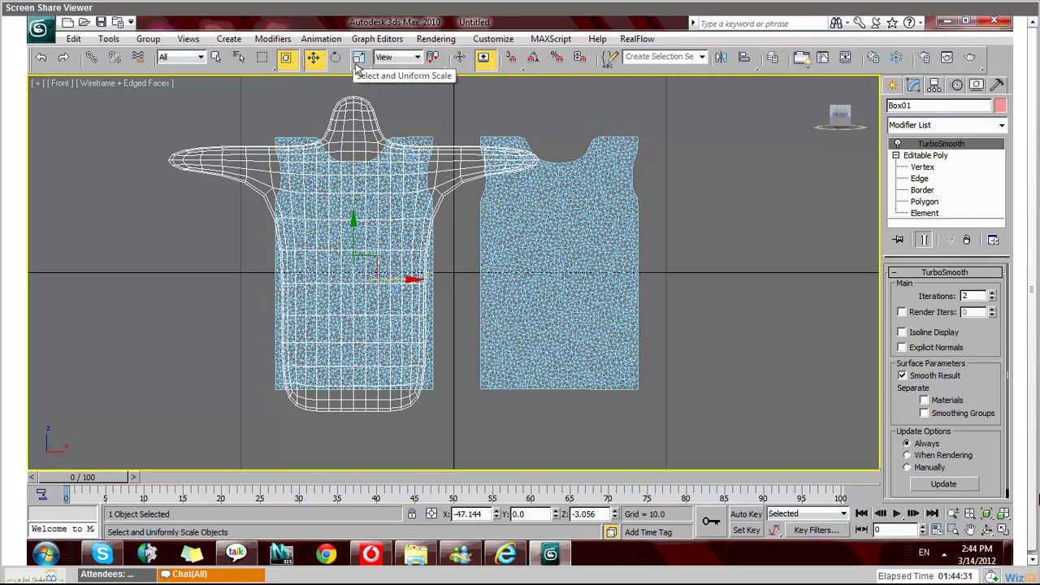
click(358, 62)
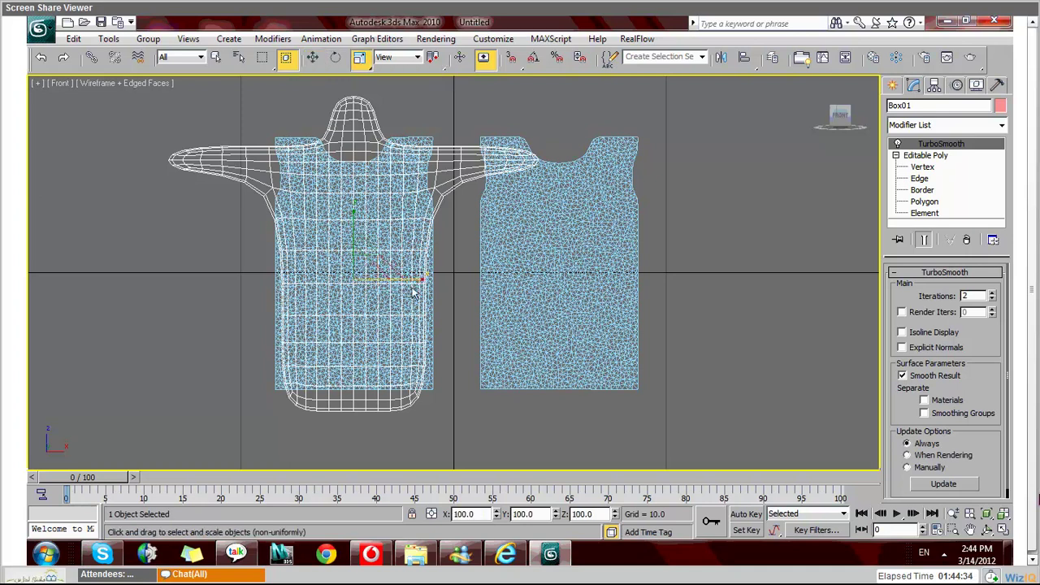
drag(414, 293, 399, 291)
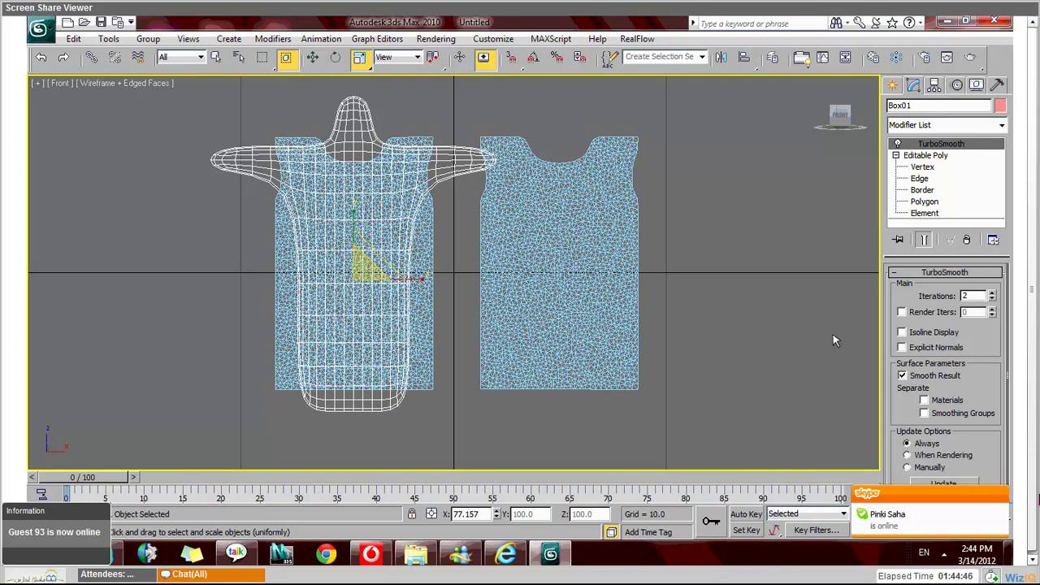
click(833, 340)
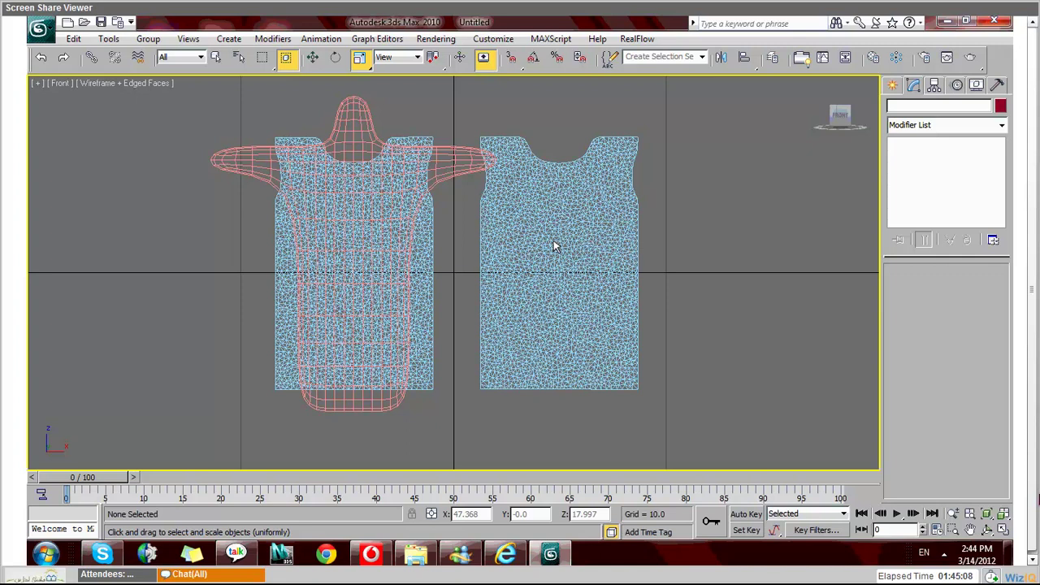
Step: Select the second shirt panel at Garment Maker's Panels level and move it in front of the body, to about X -52, Y -24
key(w)
key(alt+w)
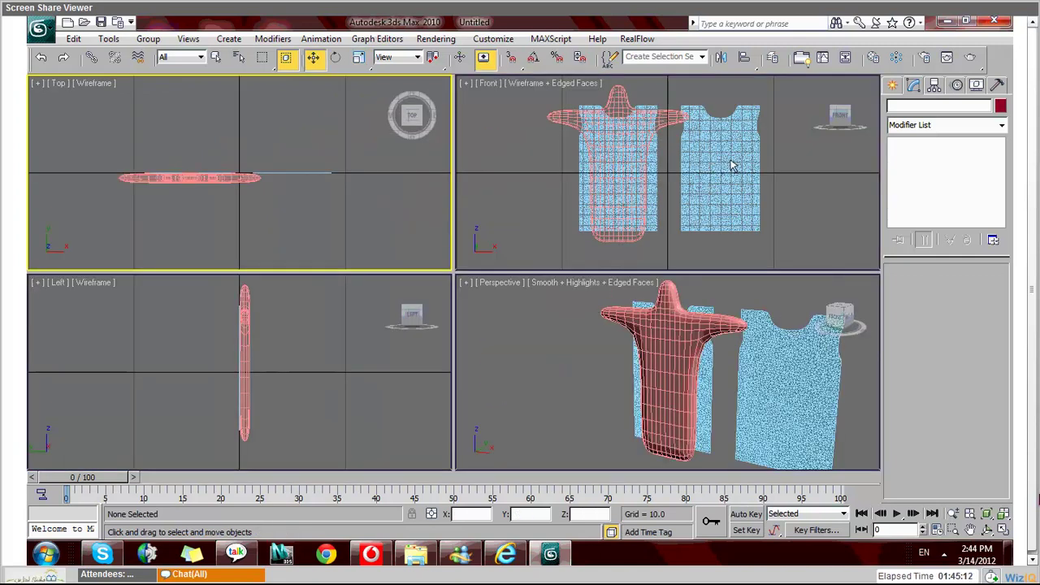
click(730, 166)
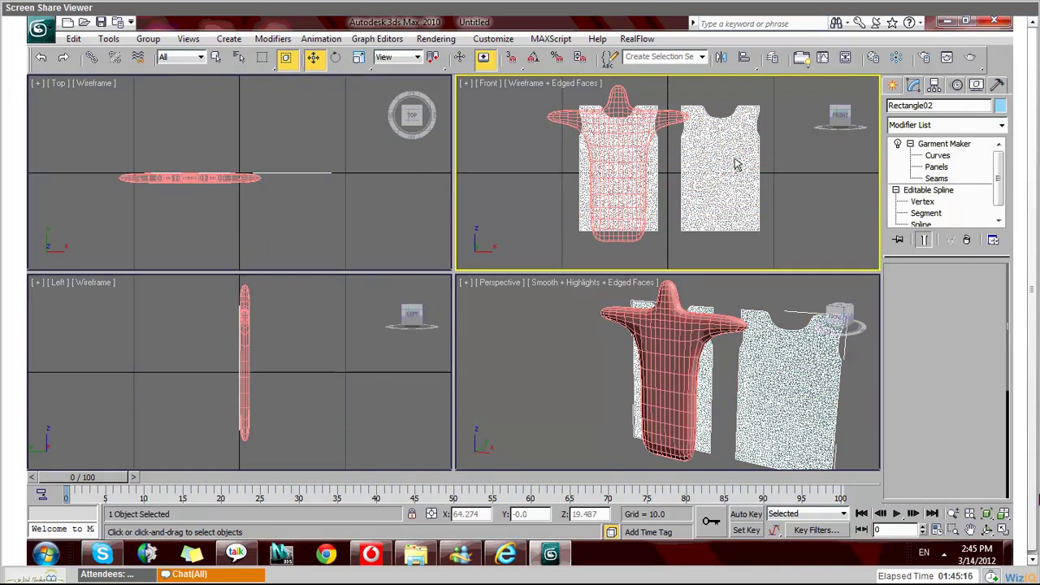
key(2)
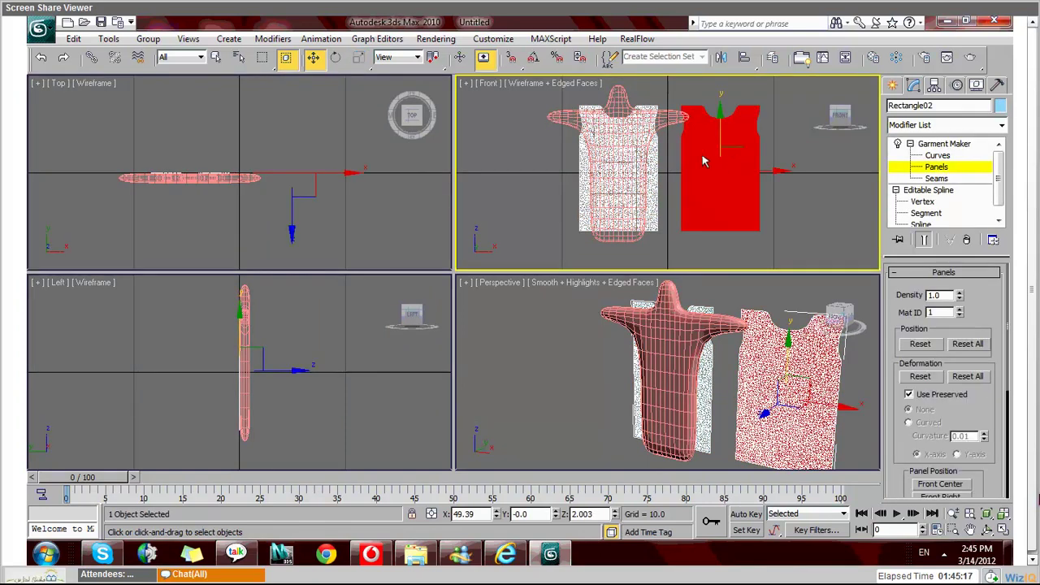
right_click(317, 185)
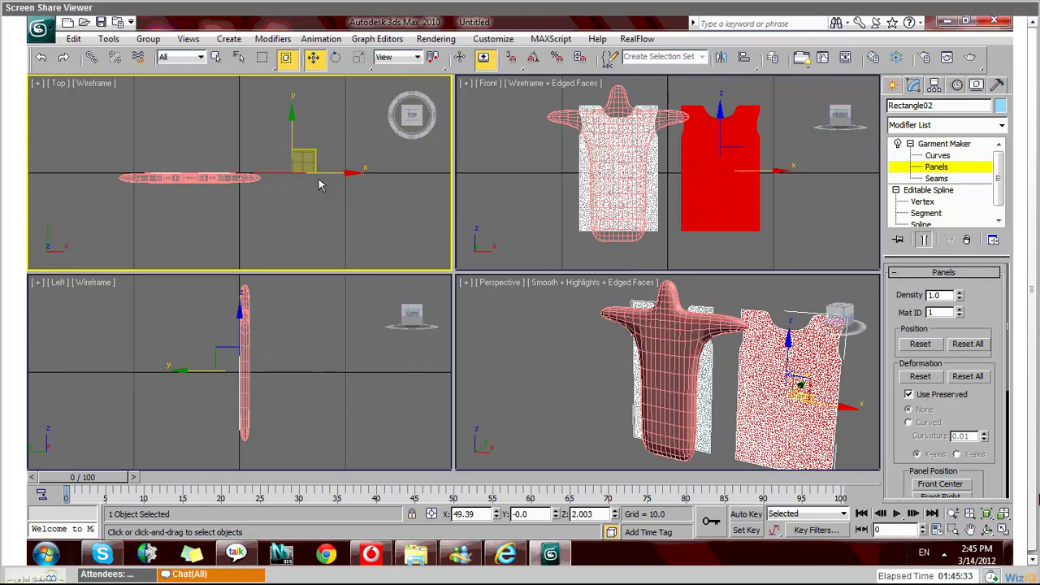
key(ctrl+z)
key(ctrl+z)
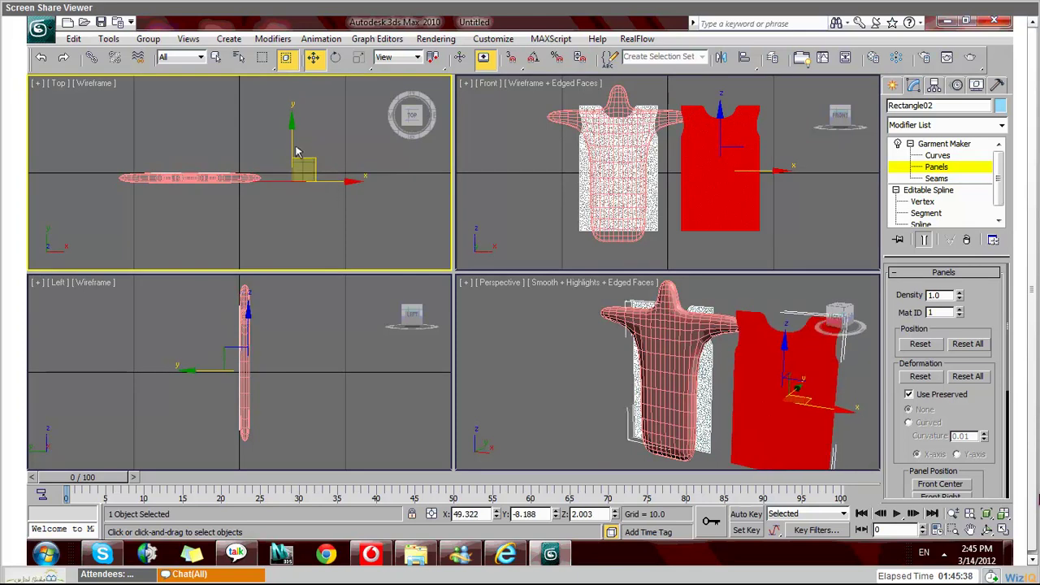
key(ctrl+z)
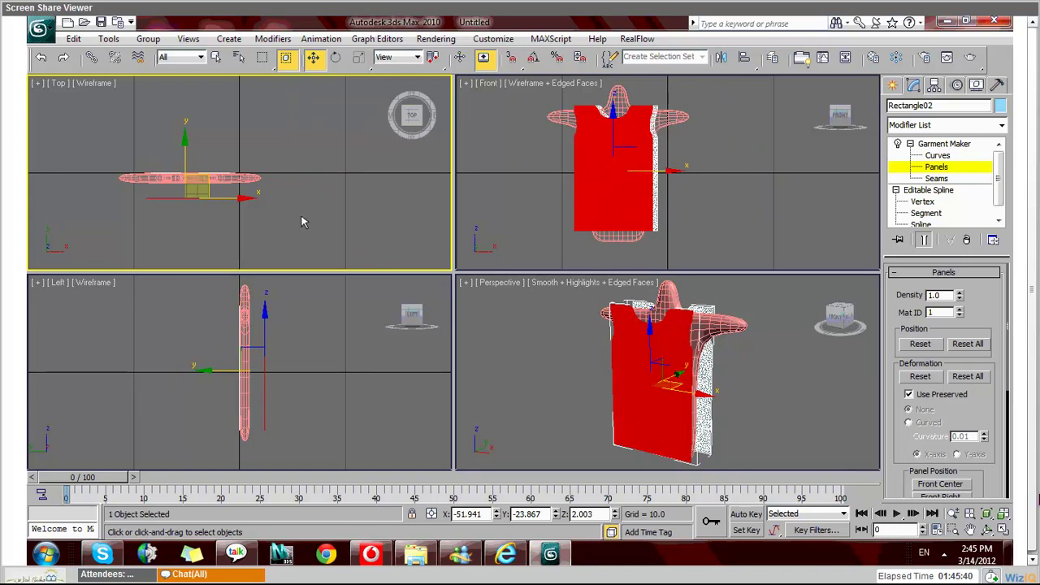
Step: Shift the front panel along X to about -47 in the Top view, aligning it with the panel behind the body
key(alt+w)
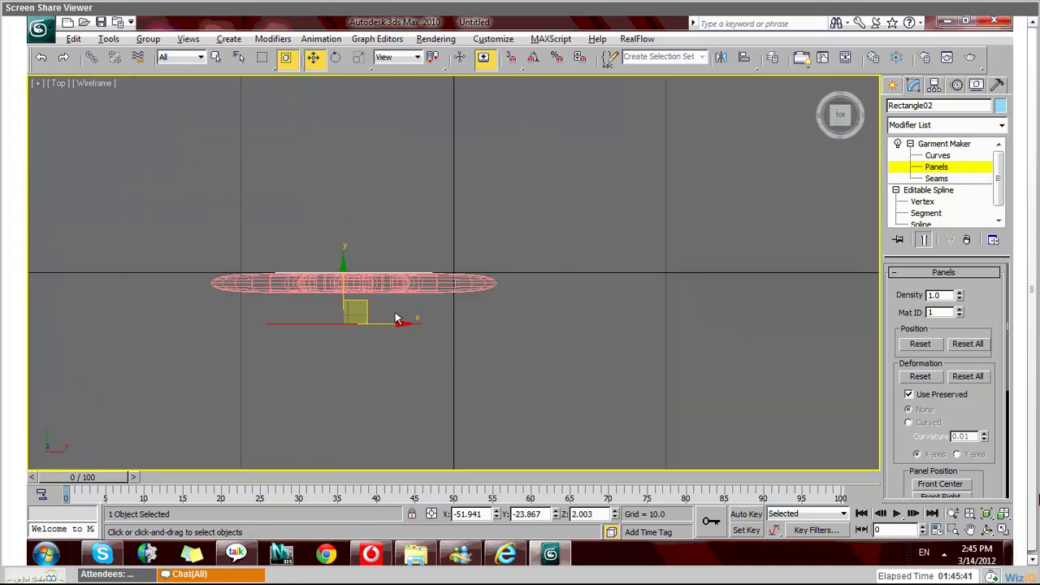
right_click(540, 205)
click(412, 203)
scroll(411, 208, up, 3)
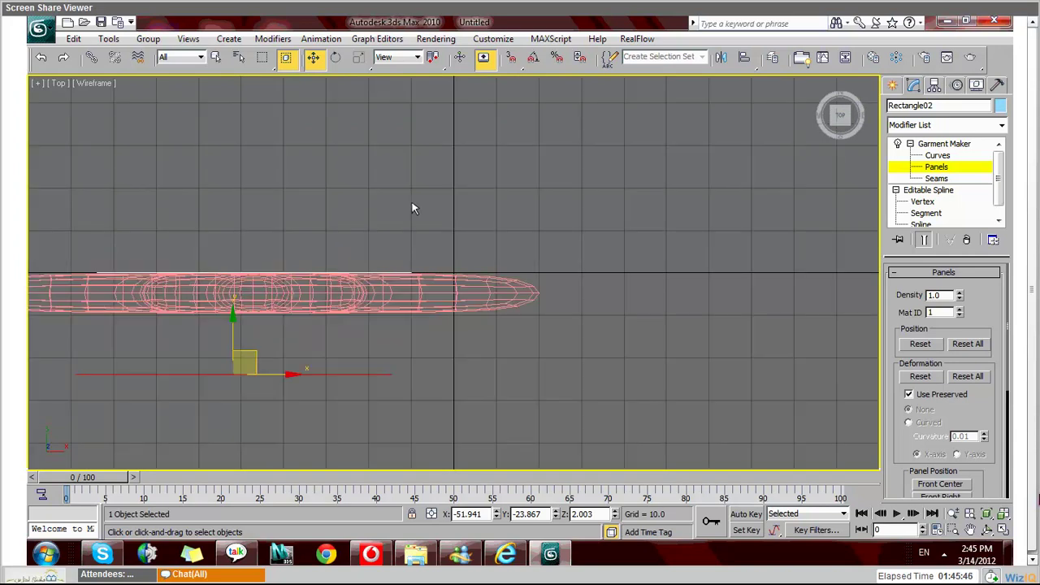
scroll(413, 209, up, 2)
middle_drag(459, 233, 439, 269)
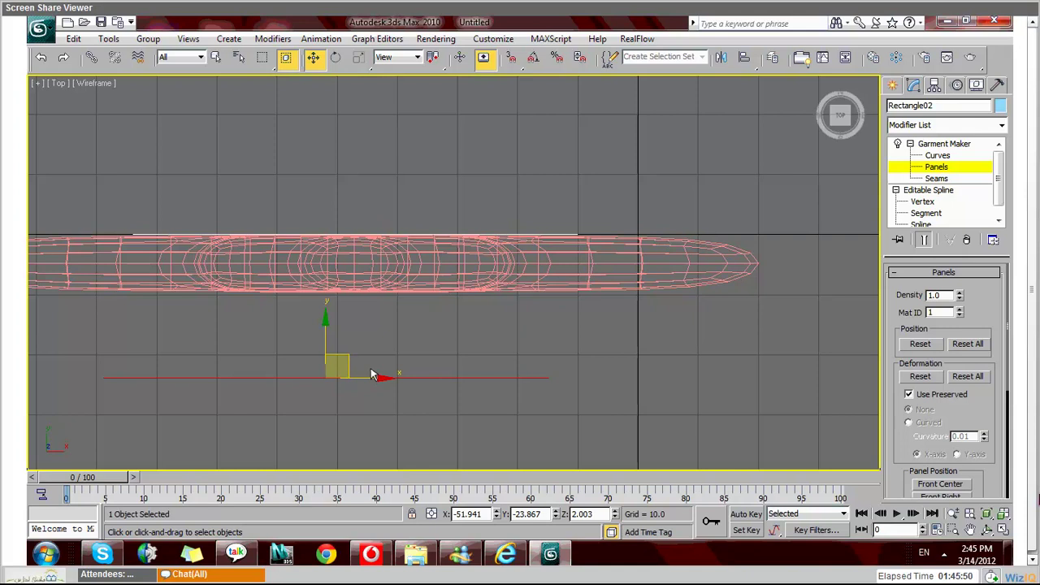
drag(371, 375, 379, 379)
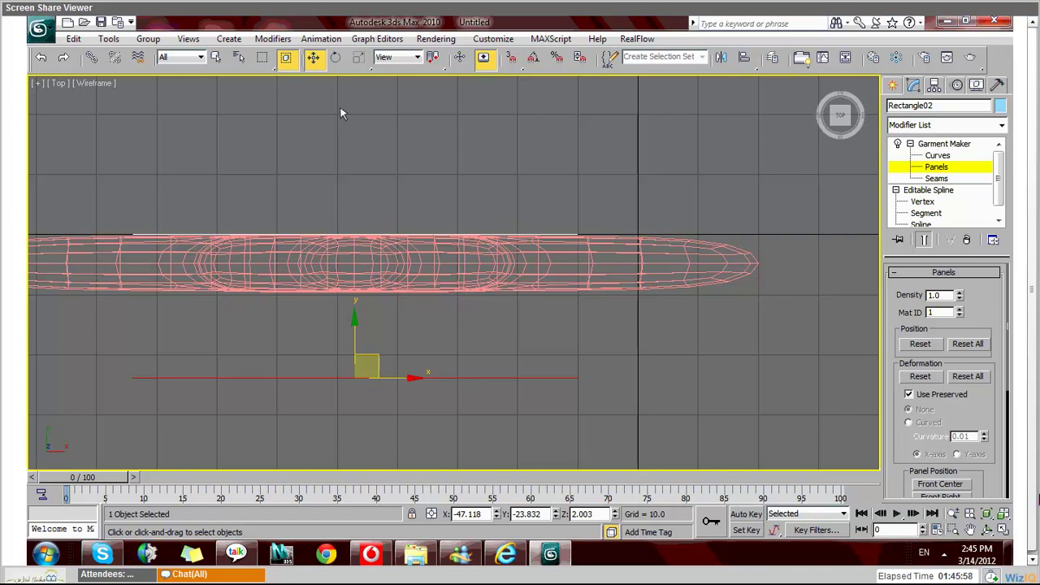
Step: Enable angle snap with a 90-degree increment and try rotating the front shirt panel about Z in the Top view
key(e)
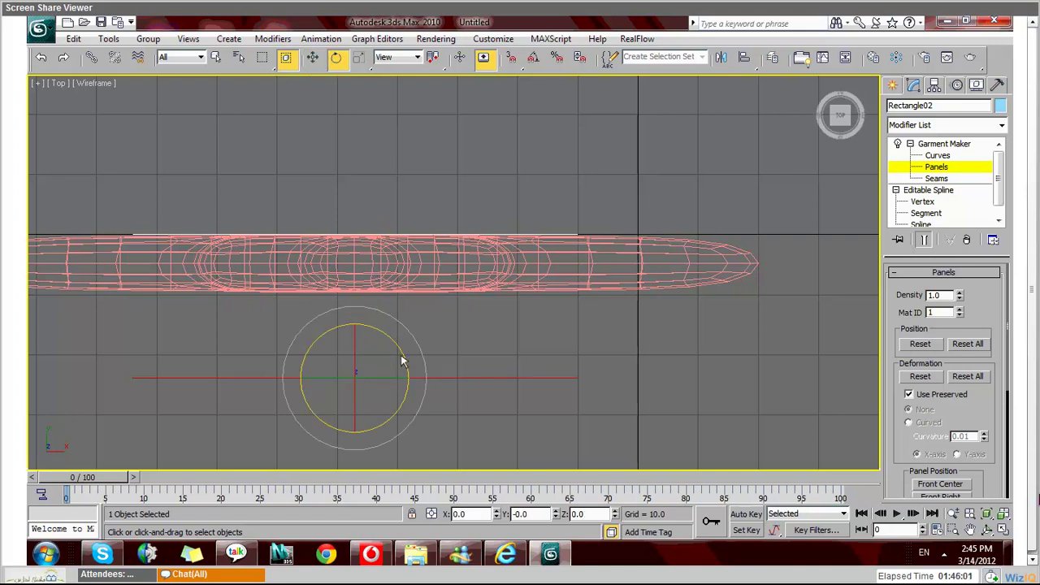
click(536, 58)
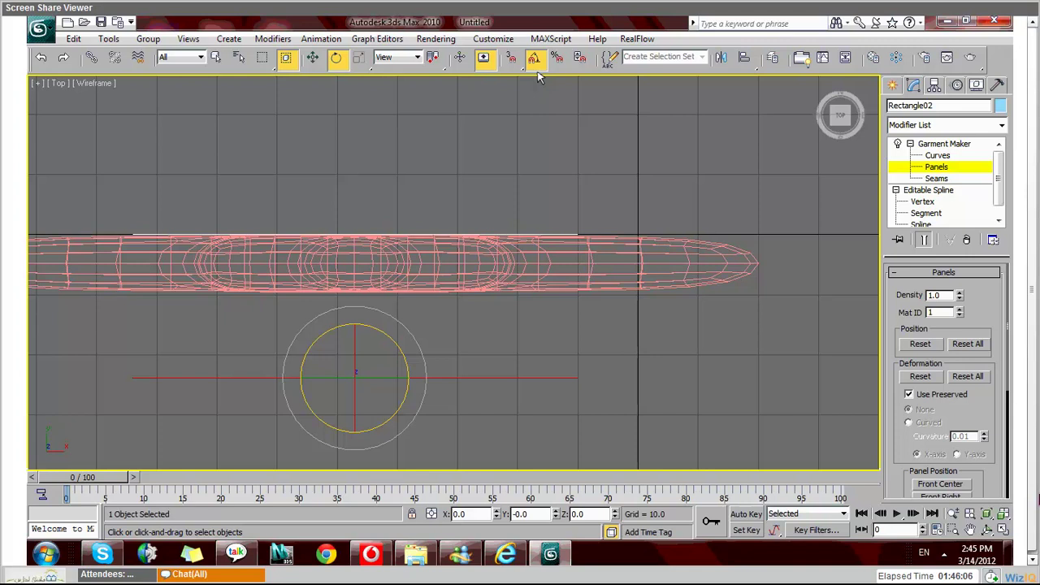
right_click(535, 59)
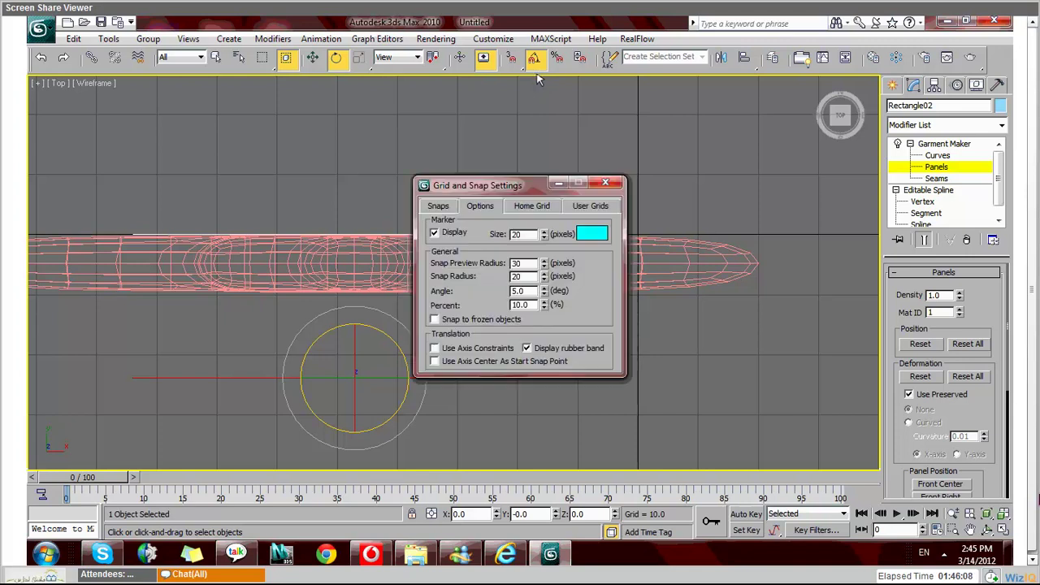
click(525, 291)
text(90)
key(Return)
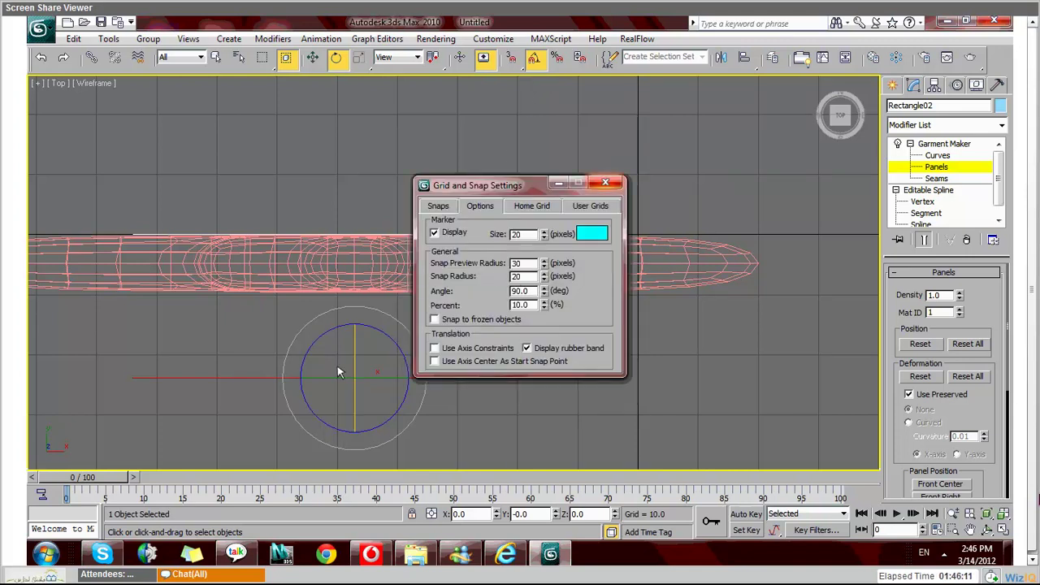
click(605, 183)
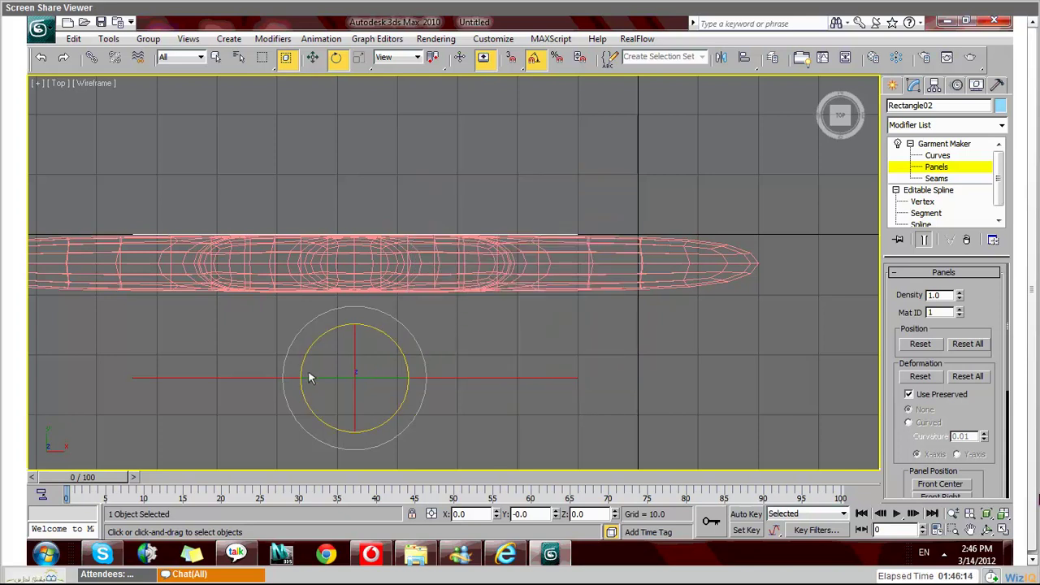
drag(309, 376, 318, 352)
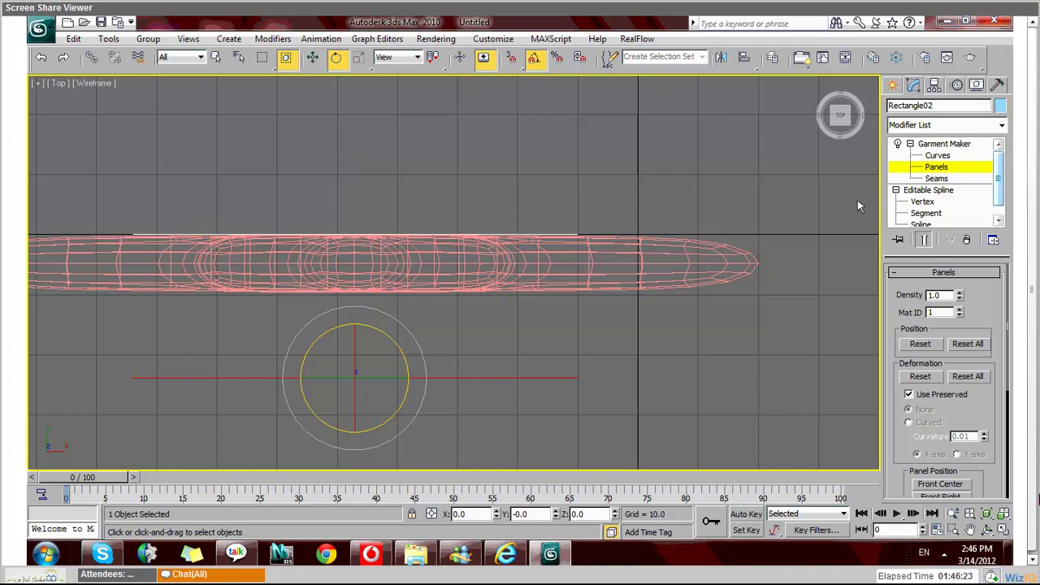
Step: Leave panel editing, then move the body along Y to about -6 in the Top view, centring it between the two shirt panels
click(944, 143)
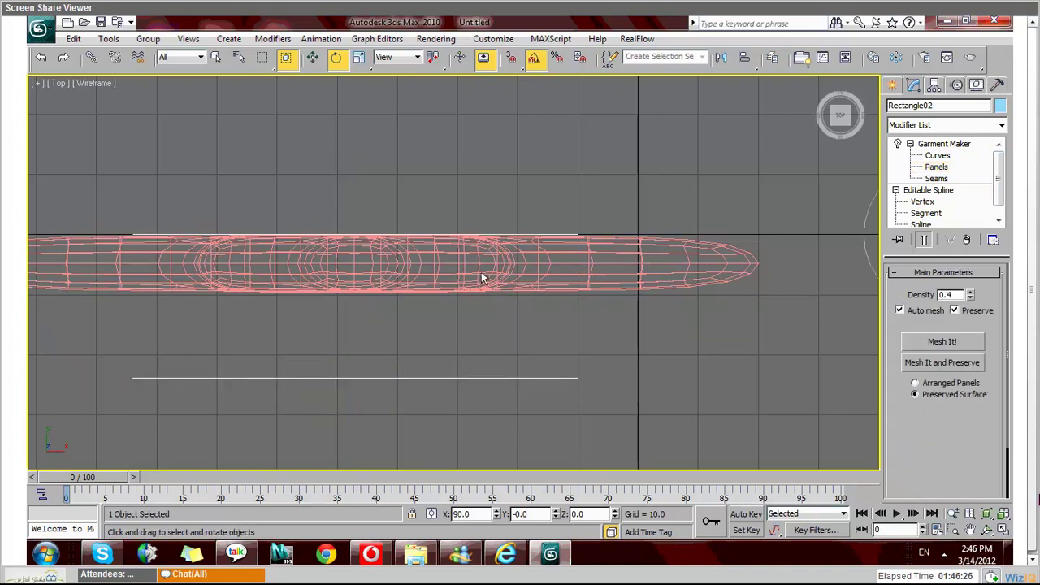
click(437, 232)
key(w)
drag(354, 182, 355, 222)
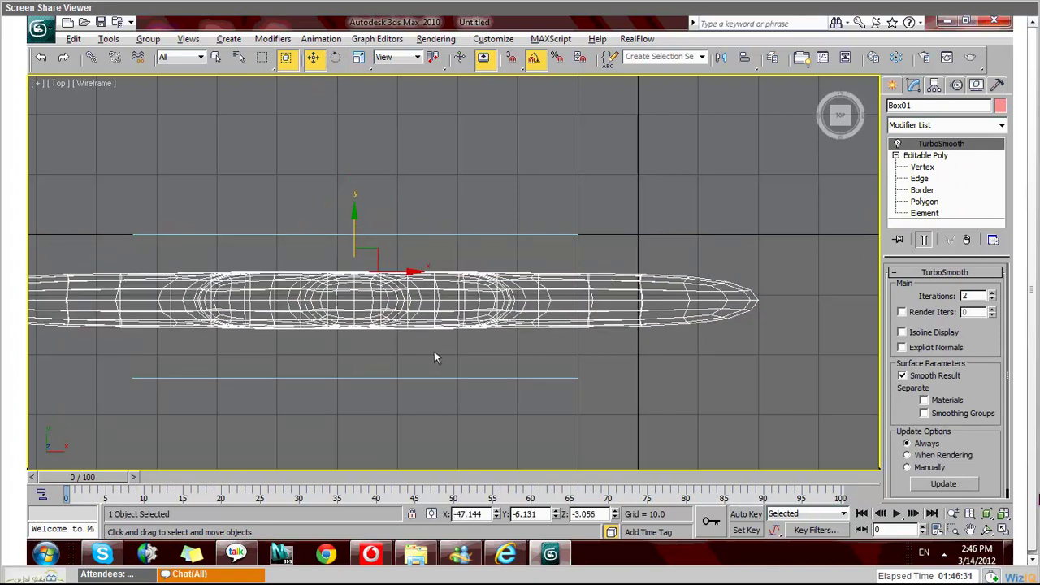
Step: Restore the four-view layout and shade the Perspective view without edged faces
key(alt+w)
click(701, 388)
key(F4)
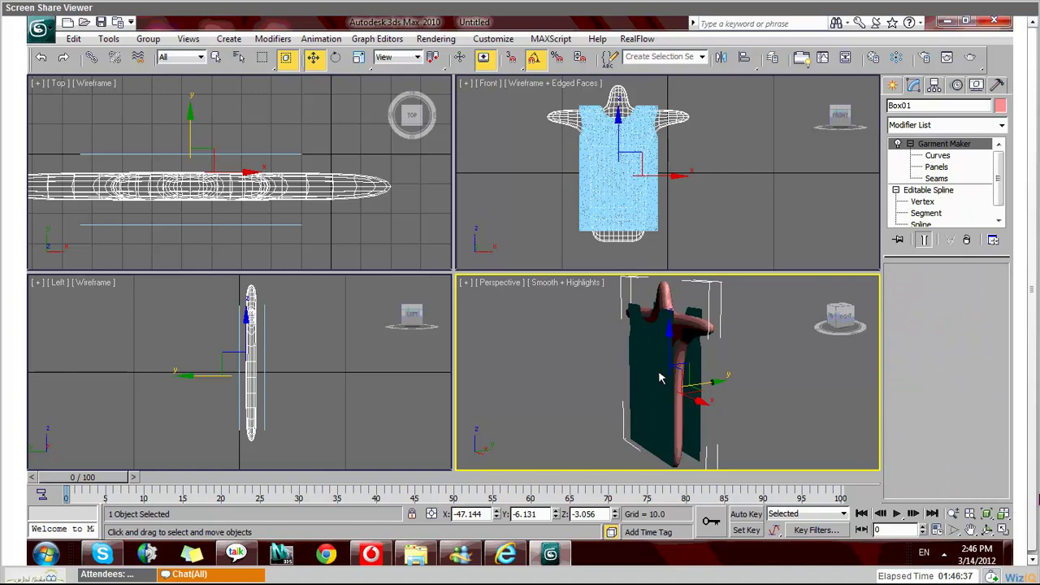
Step: Select the shirt and rotate its back panel about Z at Garment Maker's Panels level so its outer face points away from the body
click(660, 378)
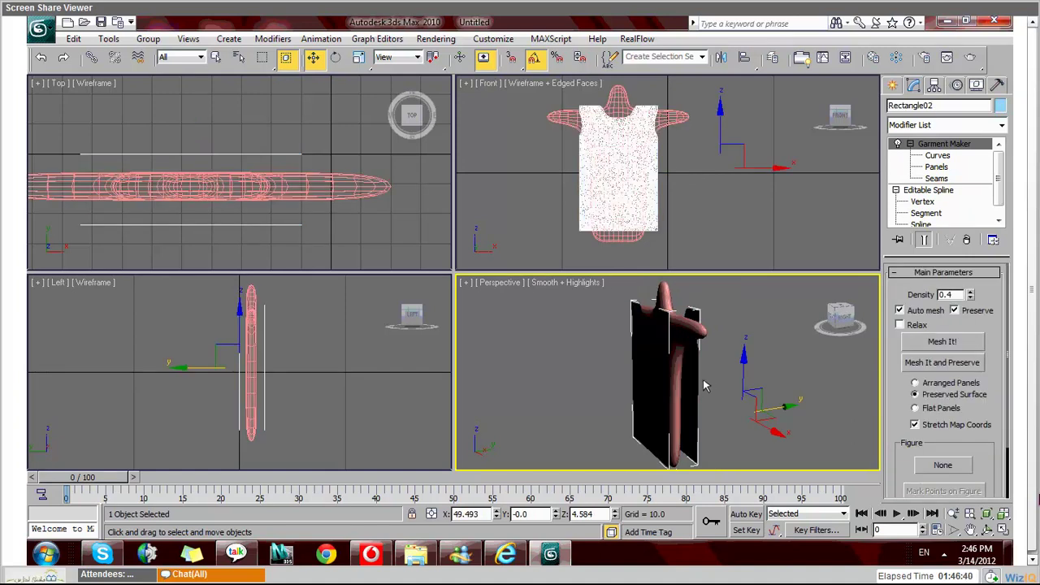
key(shift+z)
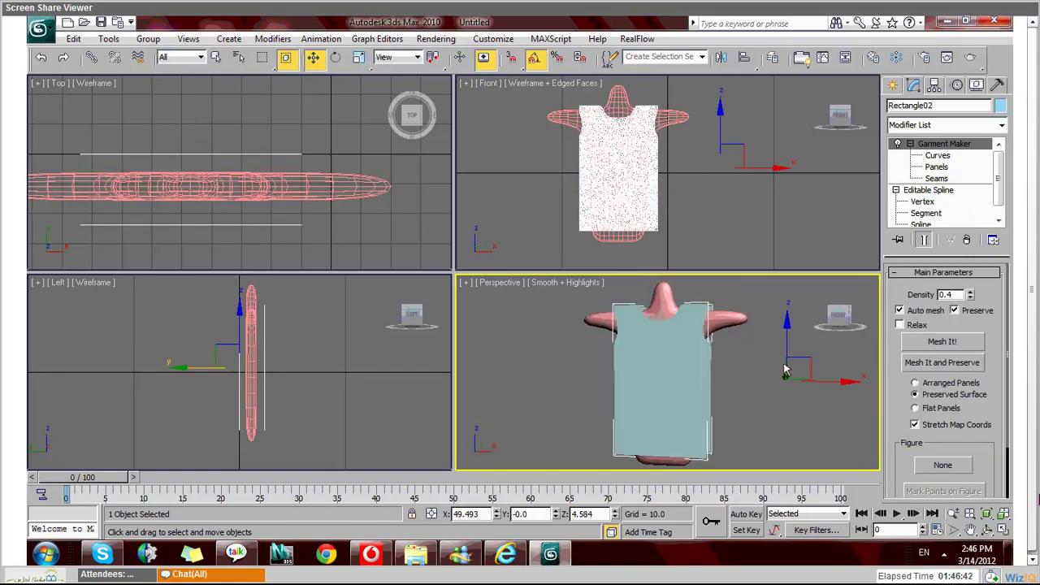
alt+middle_drag(784, 371, 670, 367)
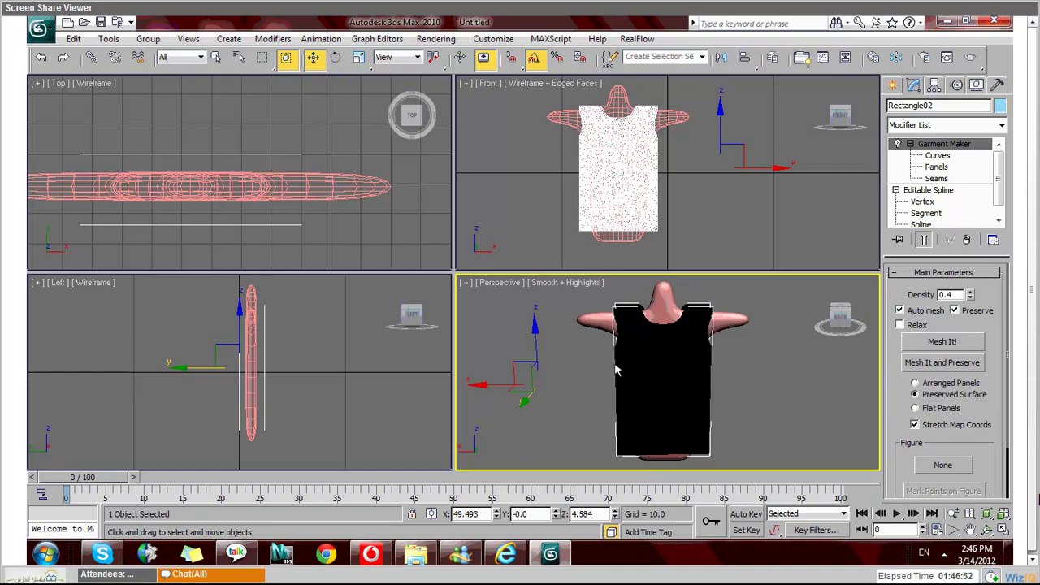
click(936, 167)
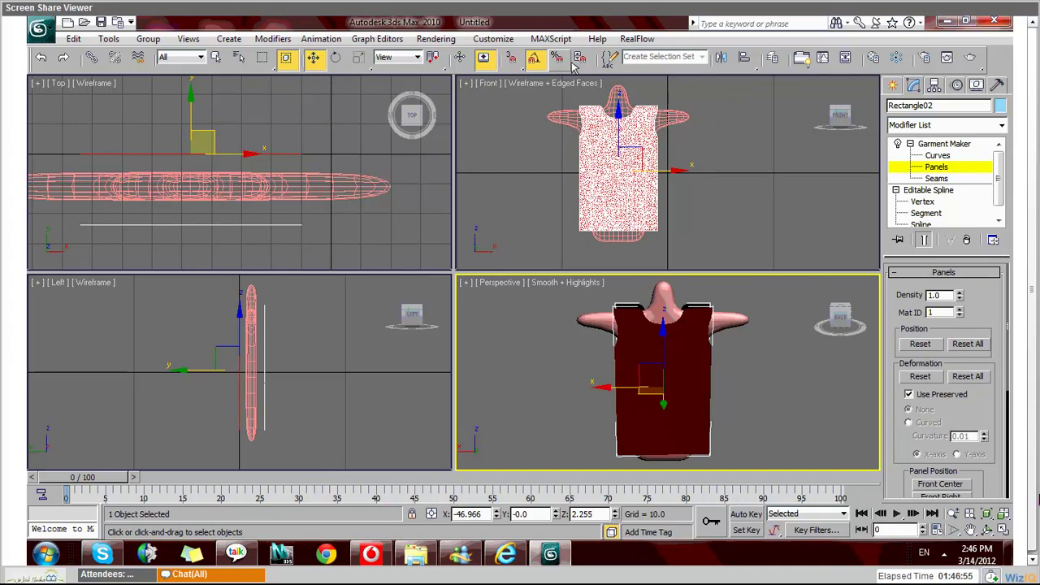
key(e)
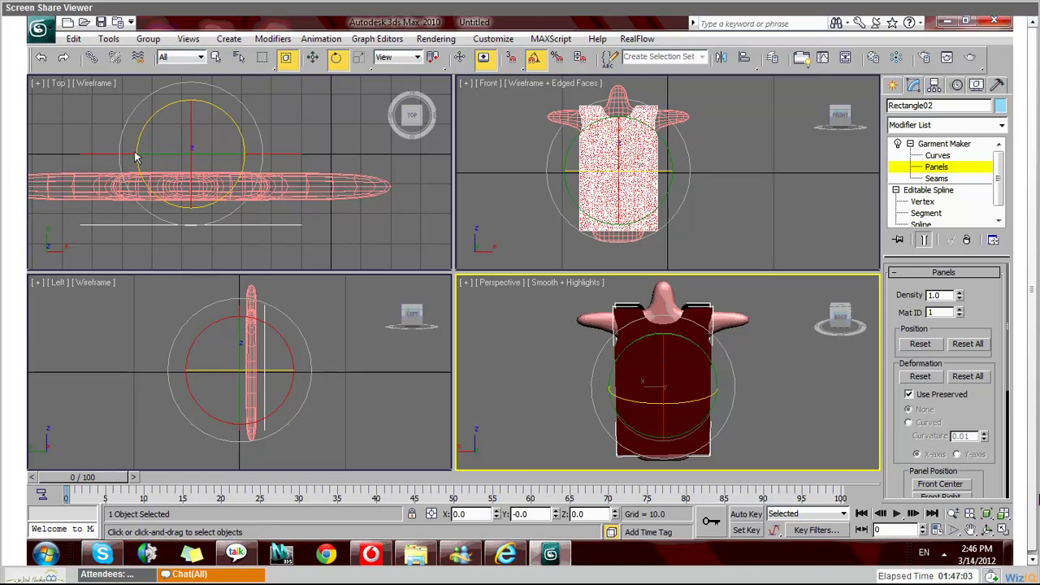
click(240, 150)
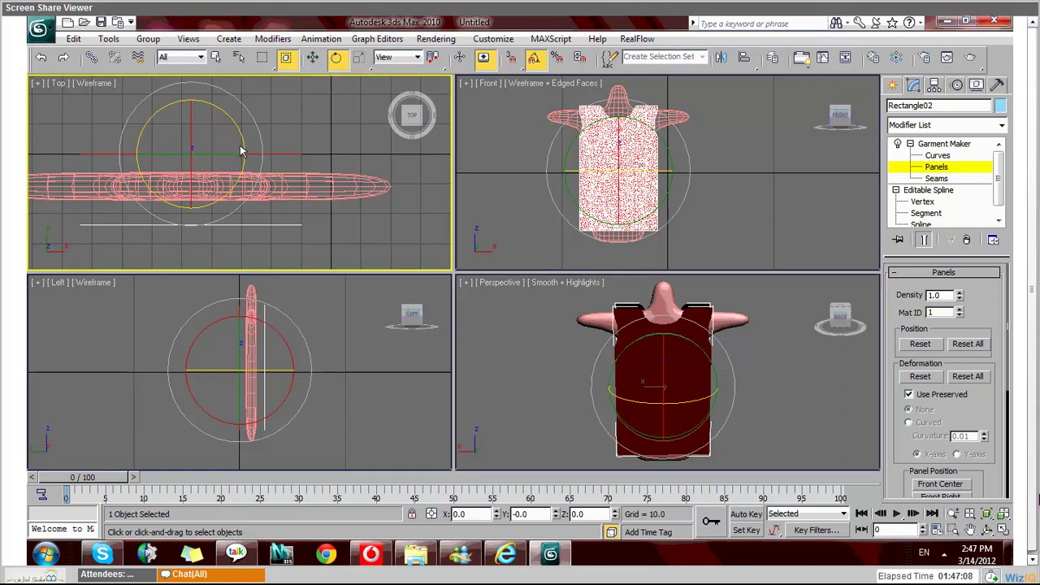
click(300, 165)
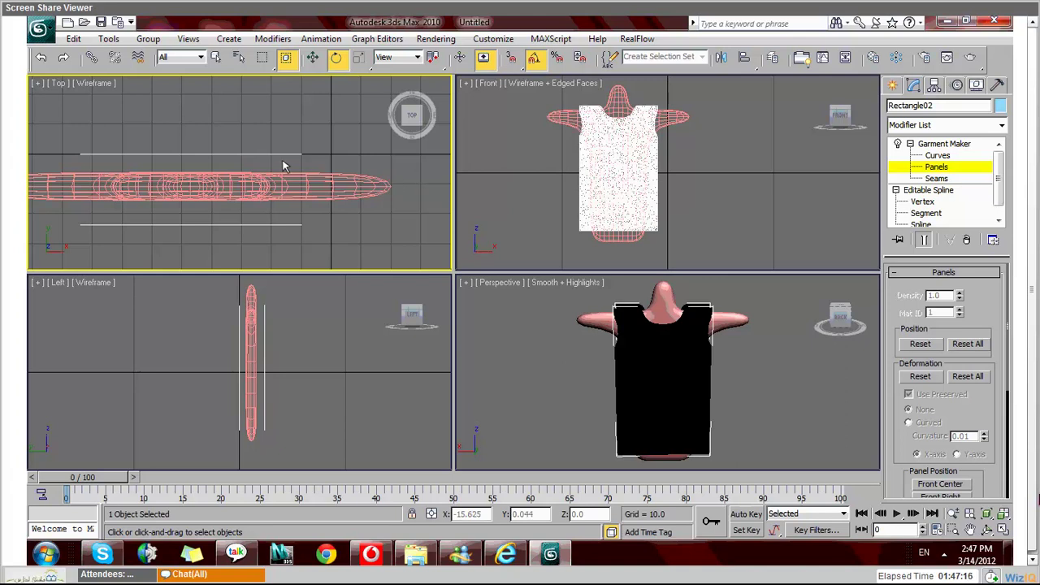
click(344, 160)
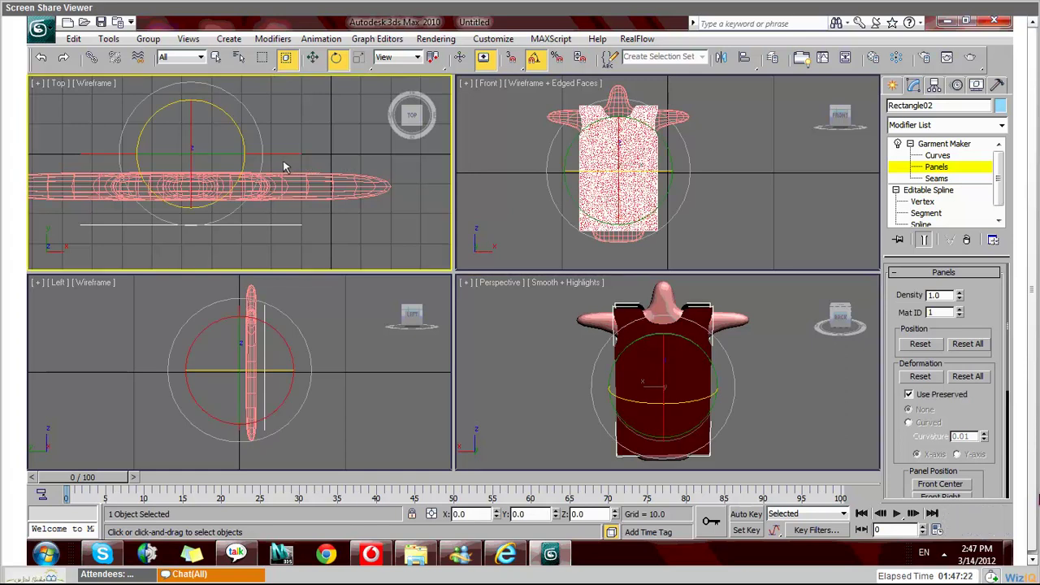
click(284, 168)
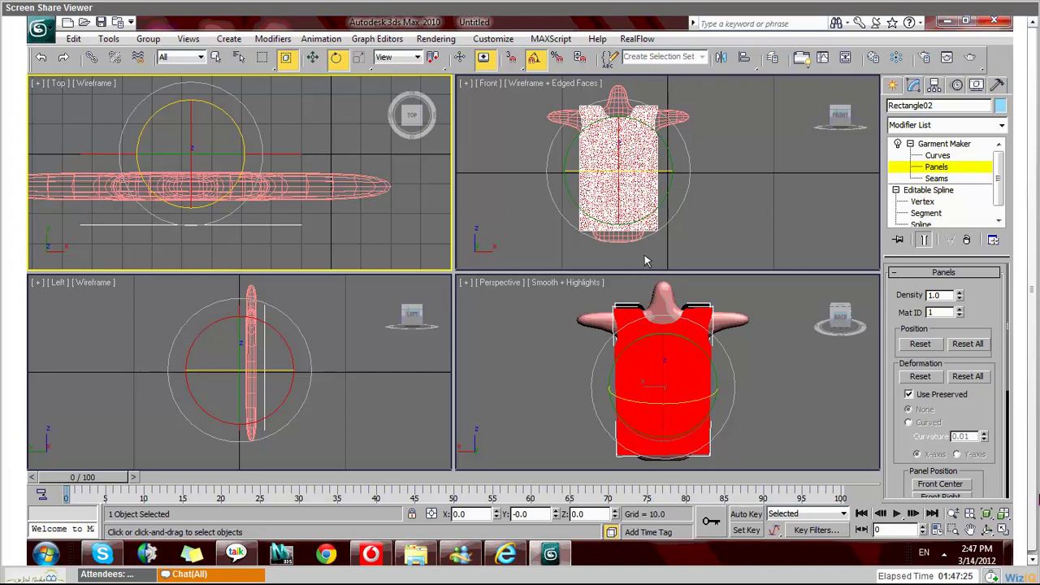
Step: Examine the shoulder gap between the two panels from above and bring up Garment Maker's Curves level with the flat pattern in view
click(558, 349)
alt+middle_drag(559, 349, 565, 430)
alt+middle_drag(655, 407, 580, 440)
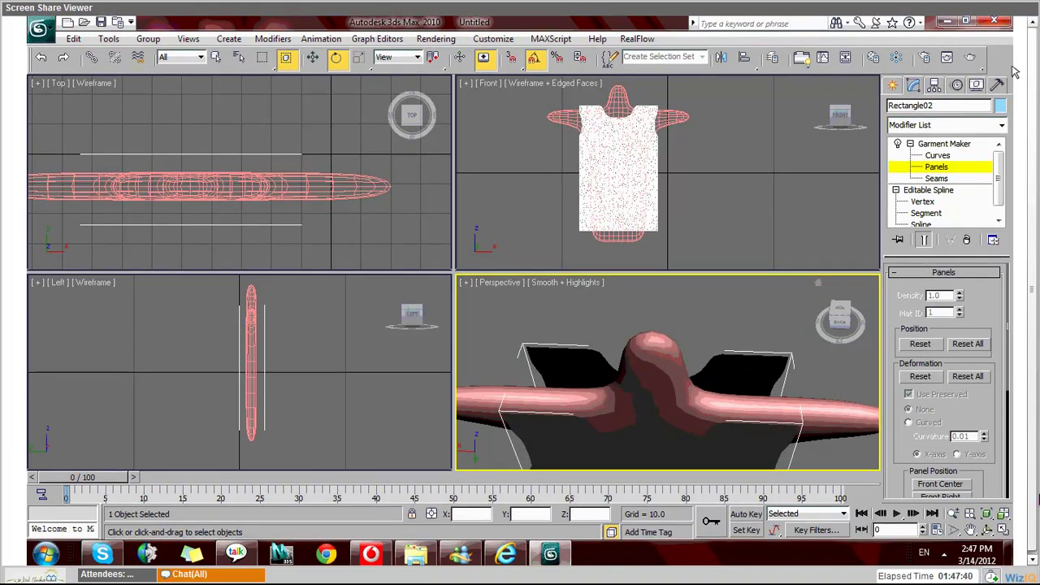
click(943, 167)
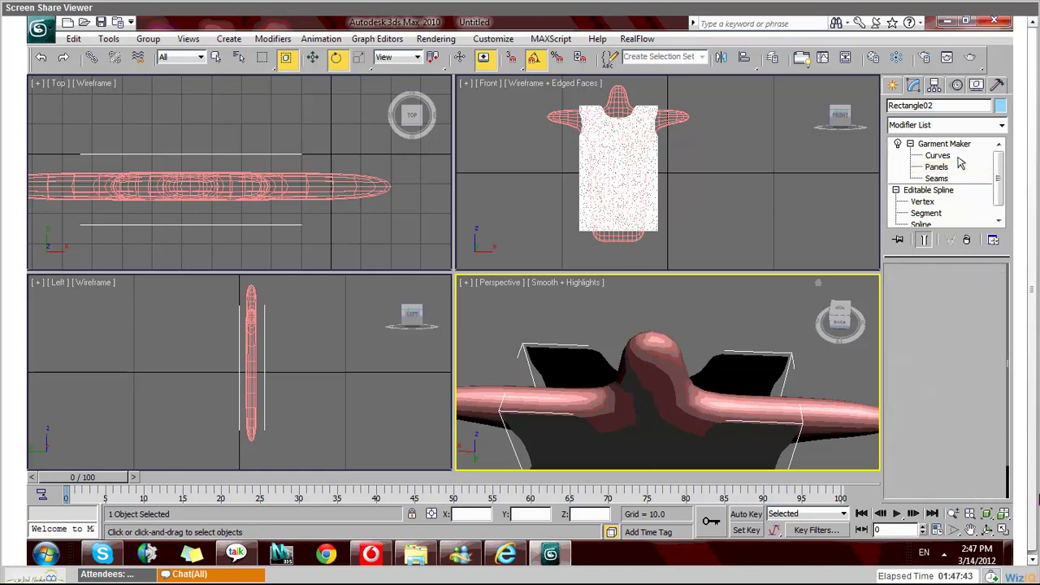
click(943, 155)
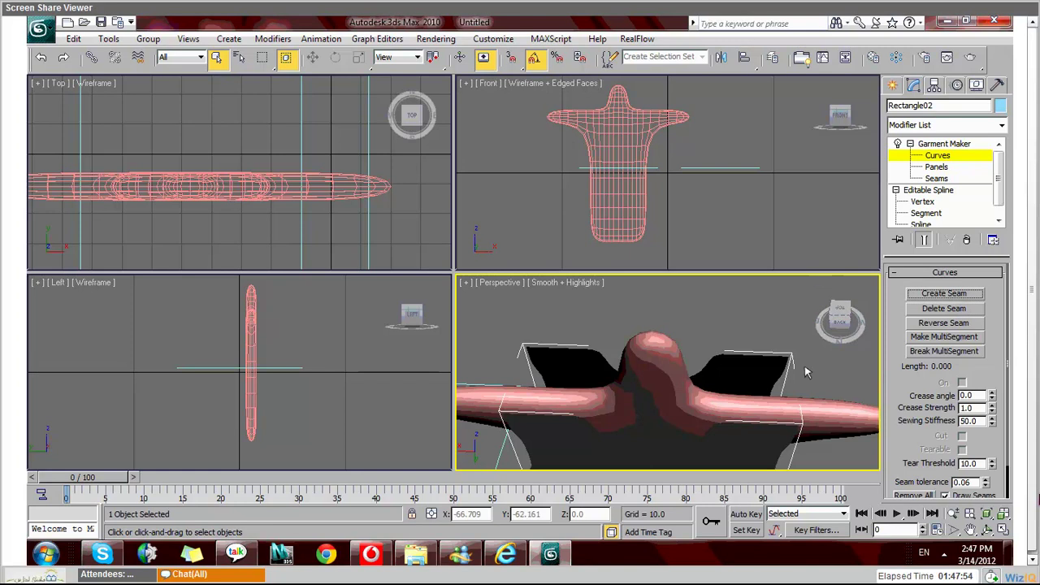
alt+middle_drag(712, 406, 708, 396)
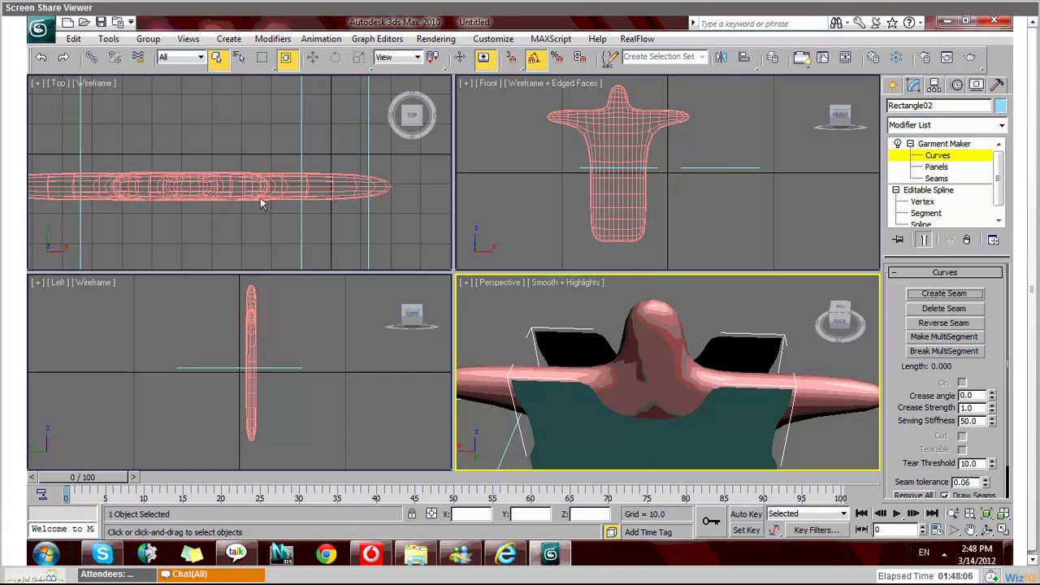
right_click(511, 310)
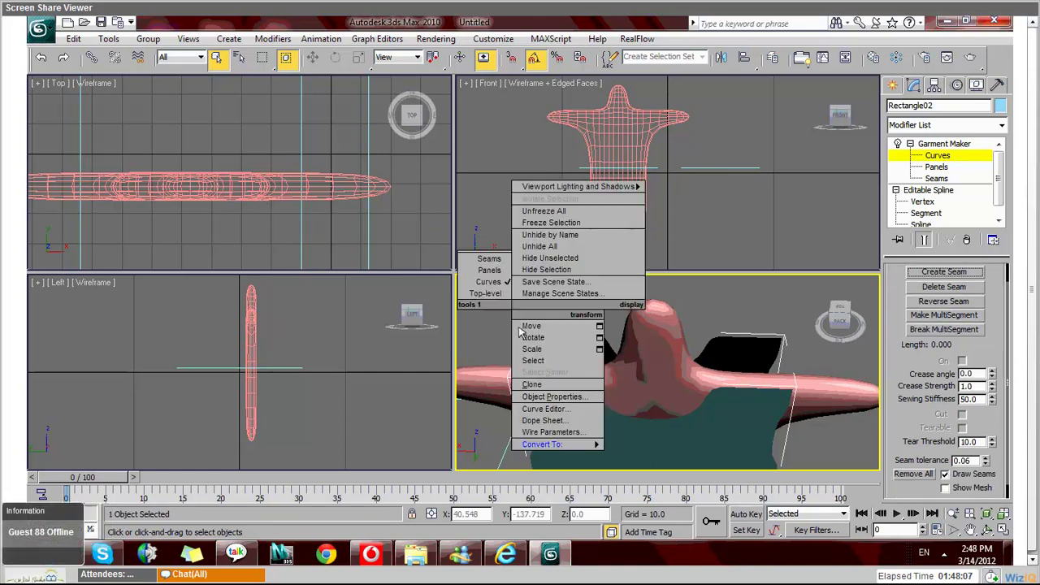
scroll(700, 314, down, 8)
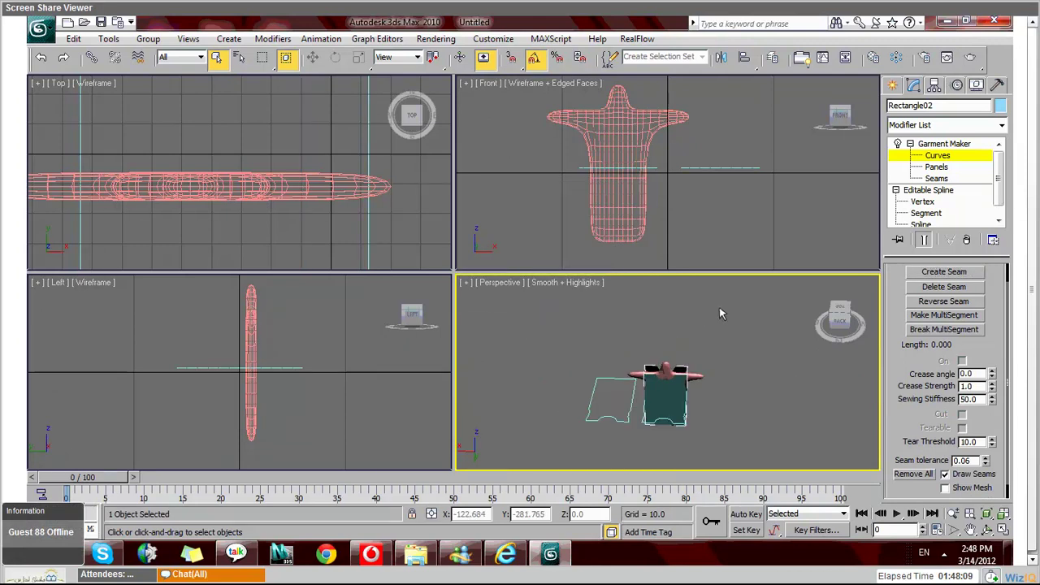
Step: Inspect the flat pattern's shoulder curves by selecting them individually from several angles, then leave the Curves level
scroll(719, 313, up, 3)
click(582, 437)
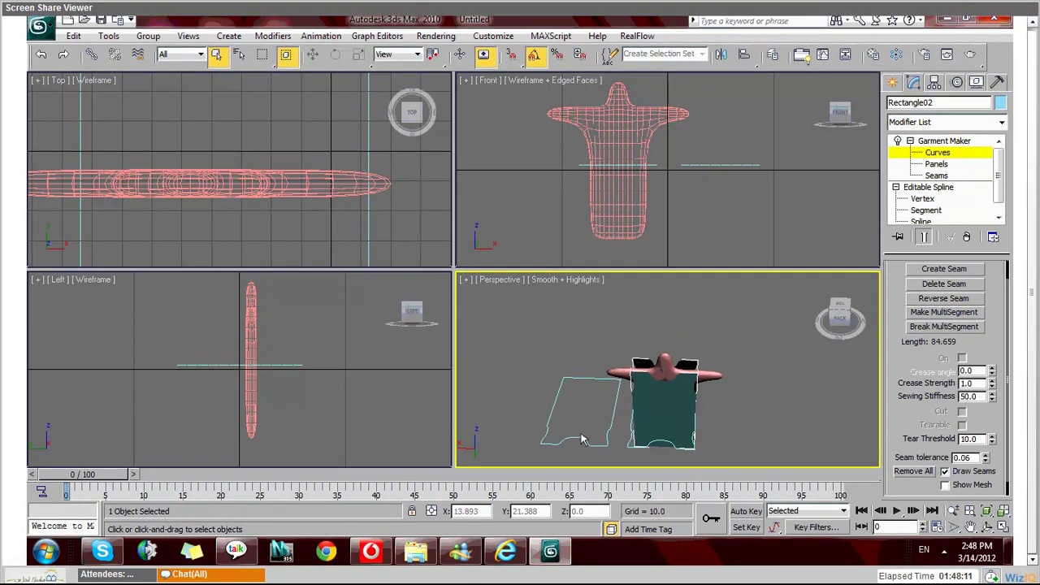
click(679, 411)
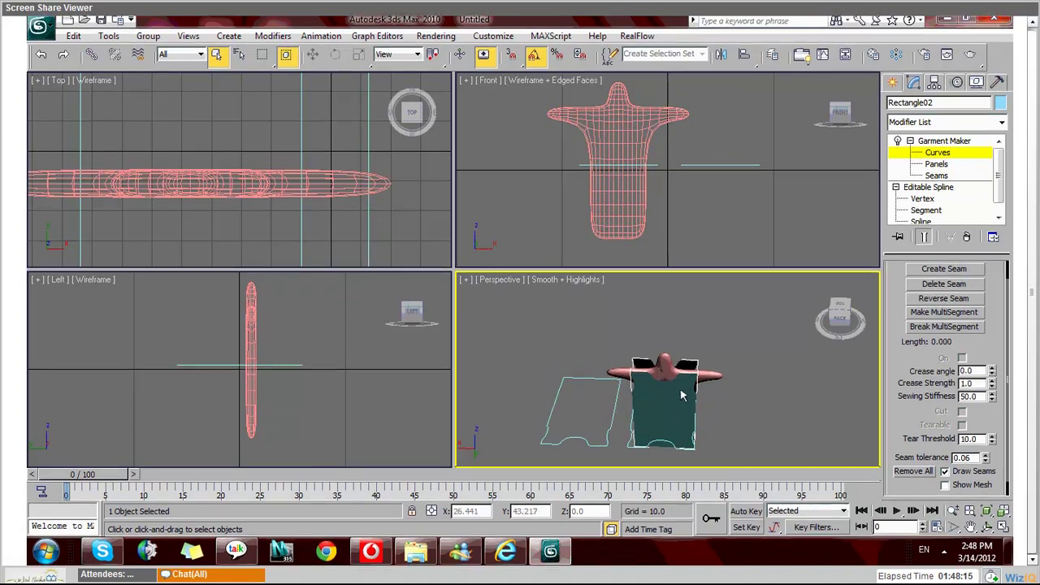
click(601, 448)
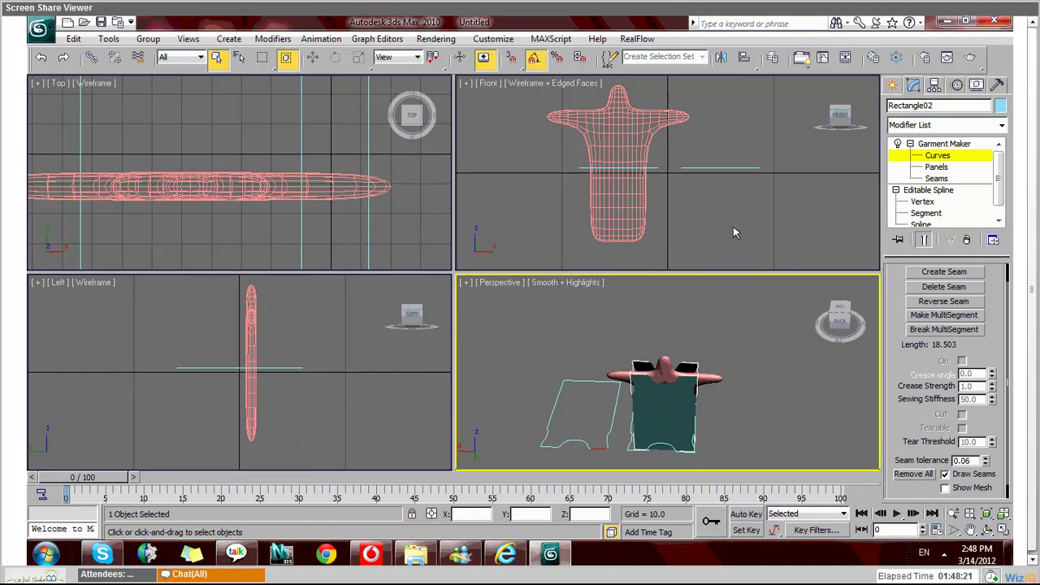
alt+middle_drag(708, 290, 697, 317)
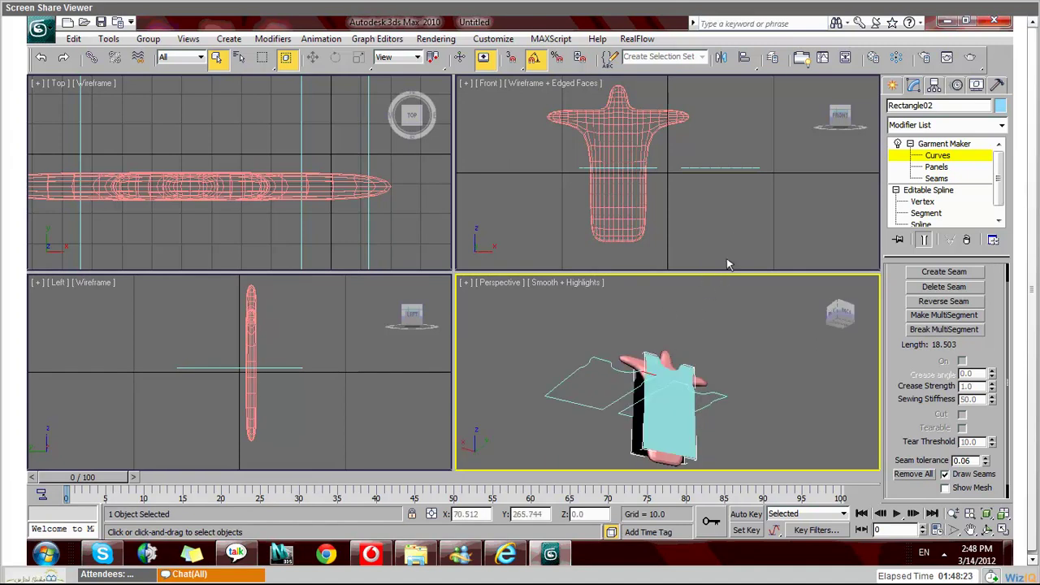
drag(852, 314, 766, 360)
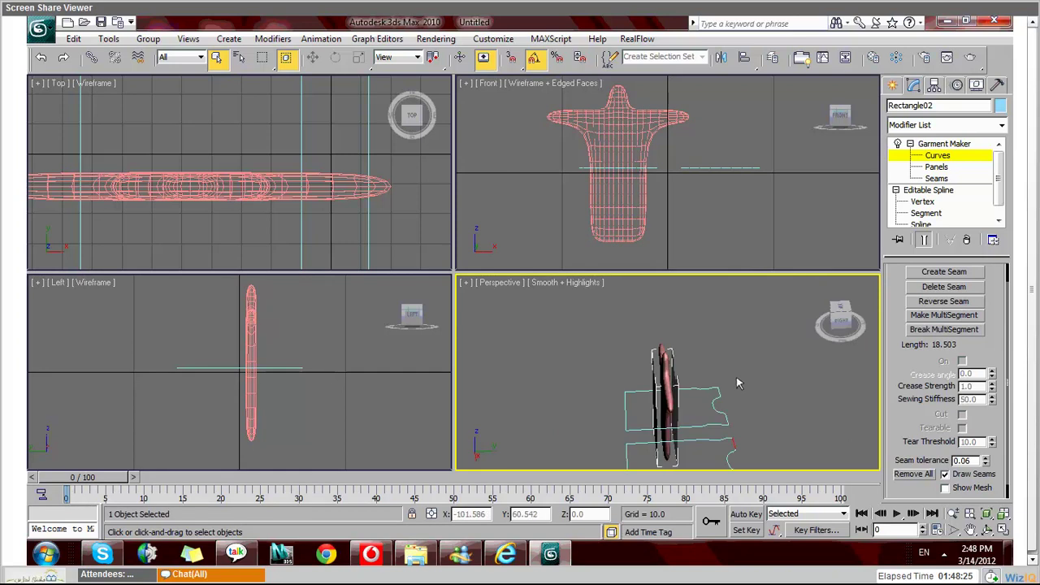
alt+middle_drag(671, 396, 655, 394)
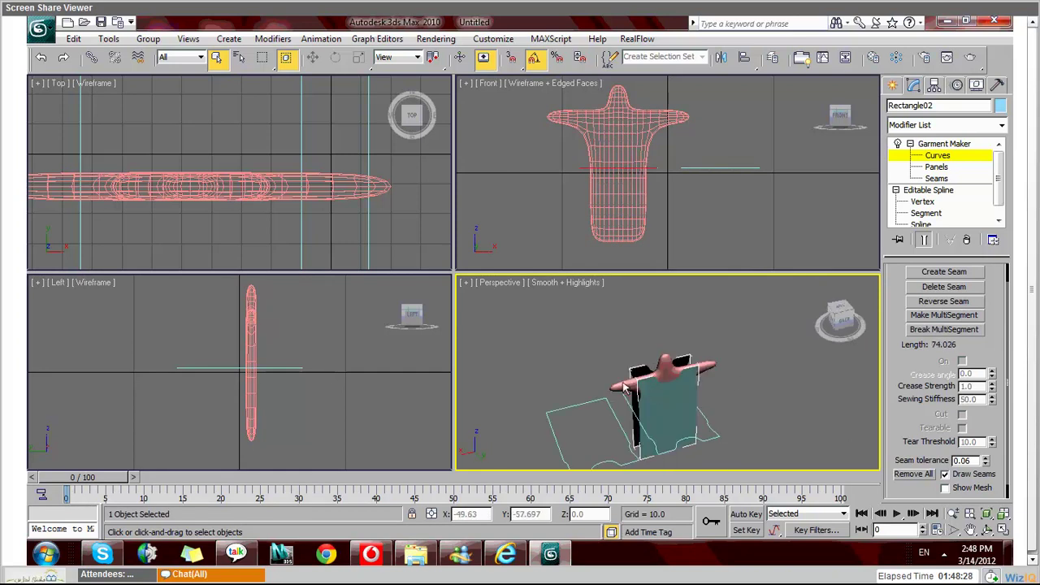
click(702, 469)
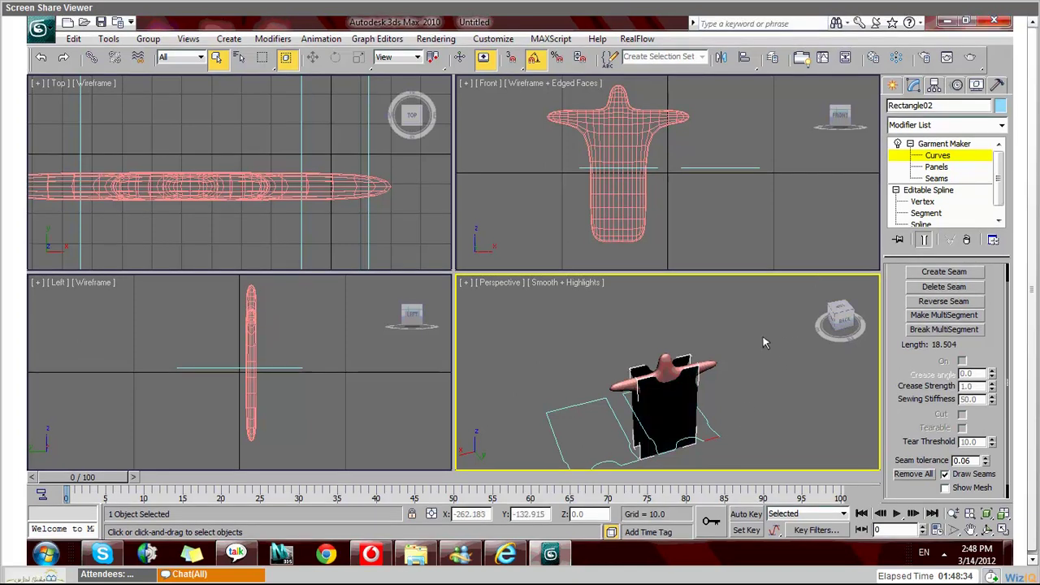
key(ctrl+b)
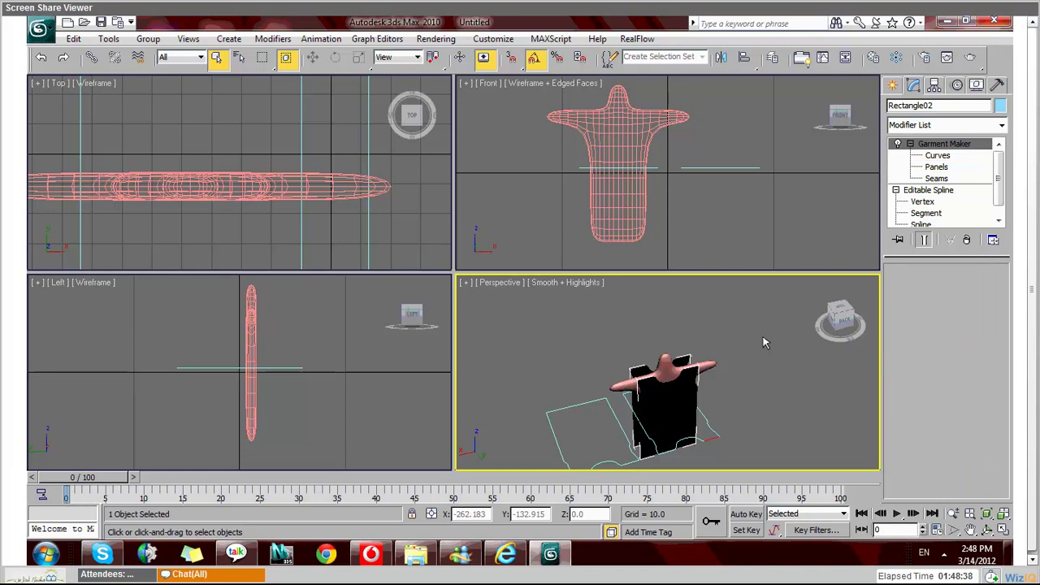
Step: Select the body and move it about 4.1 units along X in the Left view so it sits between the two shirt panels
click(218, 173)
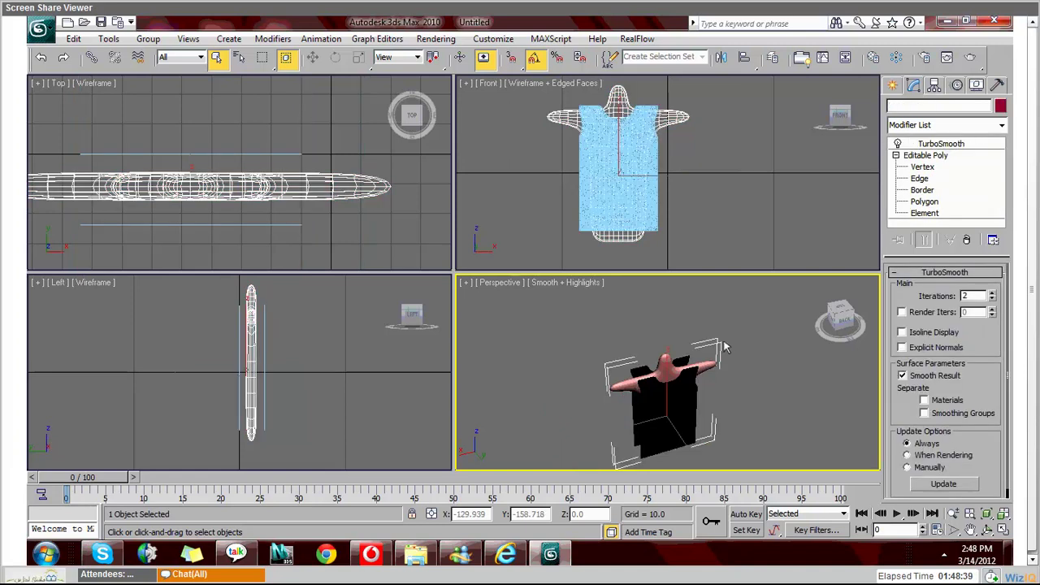
click(281, 236)
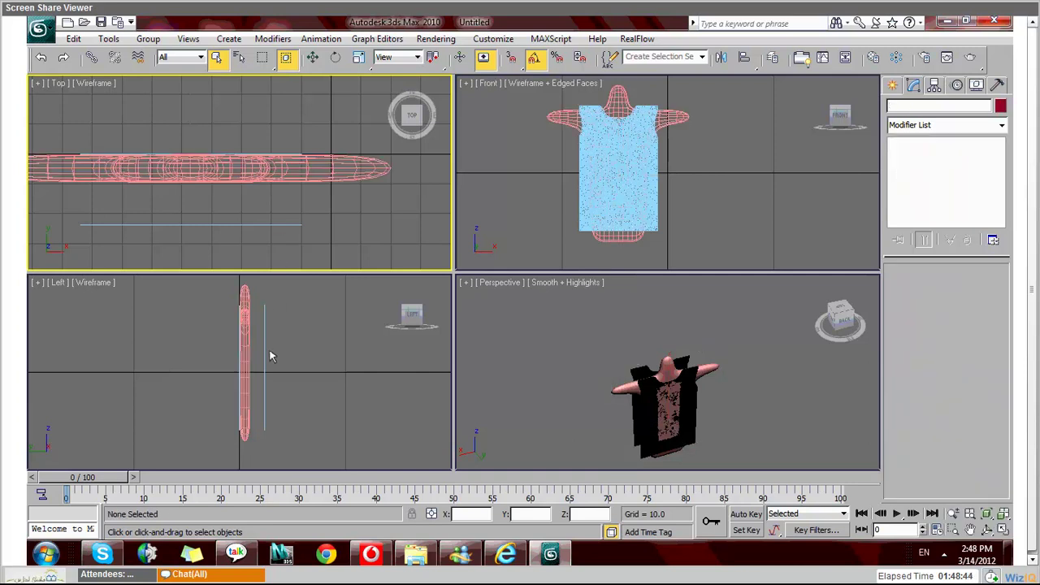
click(244, 358)
click(313, 57)
drag(297, 375, 299, 389)
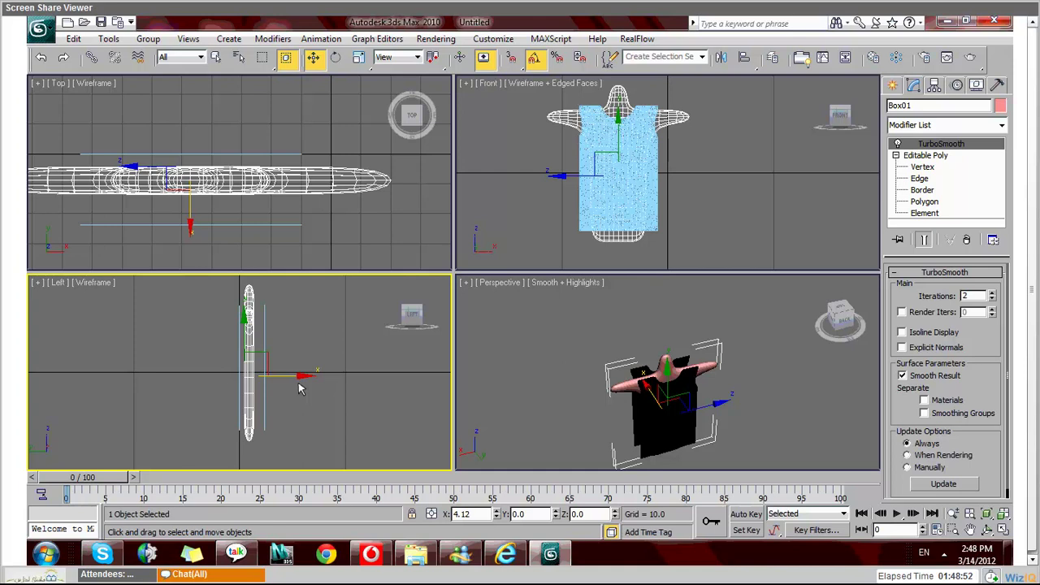
Step: Settle the body midway between the two shirt panels and return to the shirt at Garment Maker's Curves level
drag(299, 388, 299, 388)
right_click(785, 399)
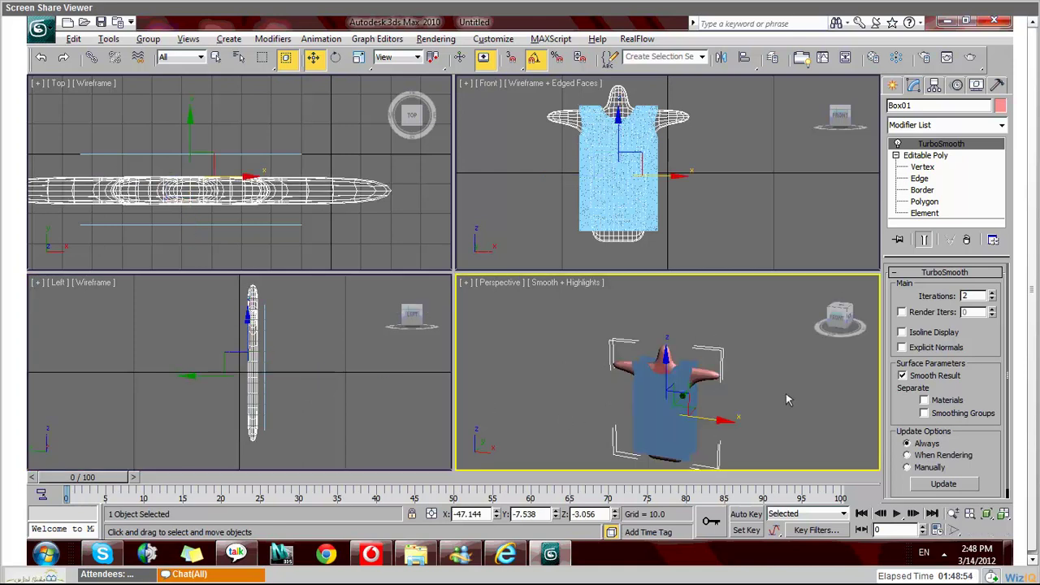
key(ctrl+z)
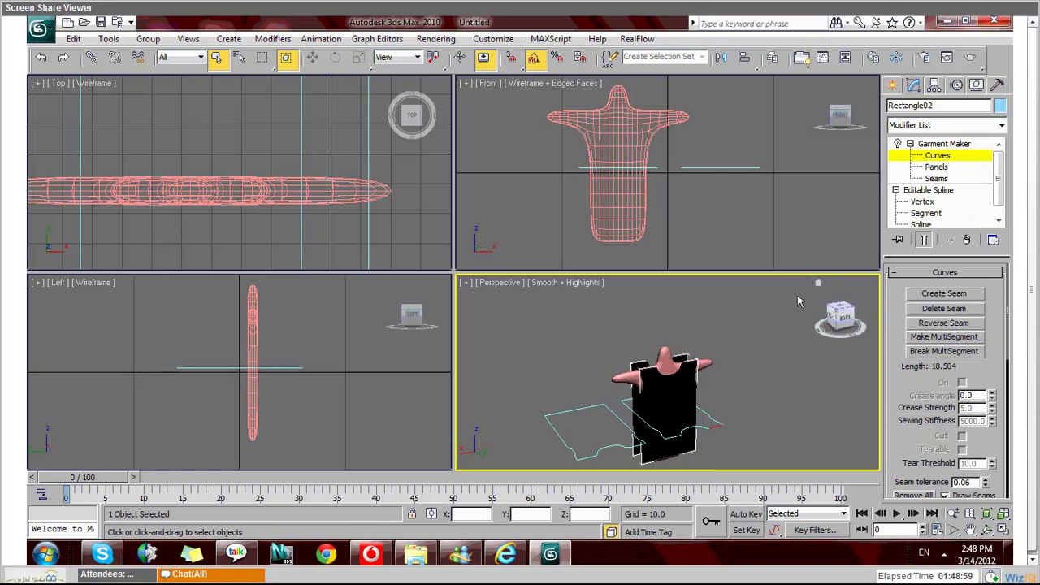
Step: Check how the two shirt panels are oriented by selecting each one at the Panels level and reading its rotation
click(937, 179)
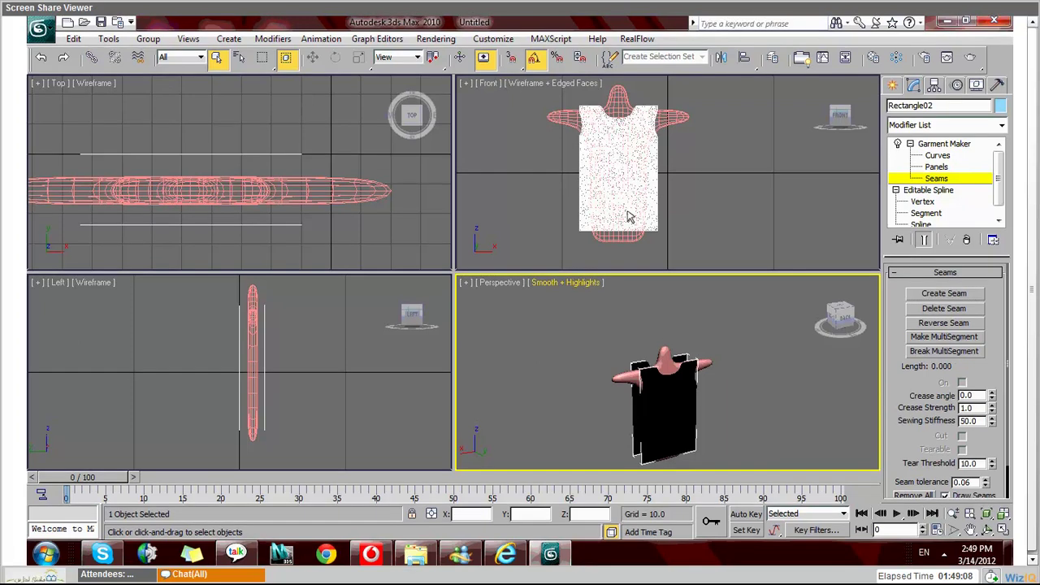
click(594, 166)
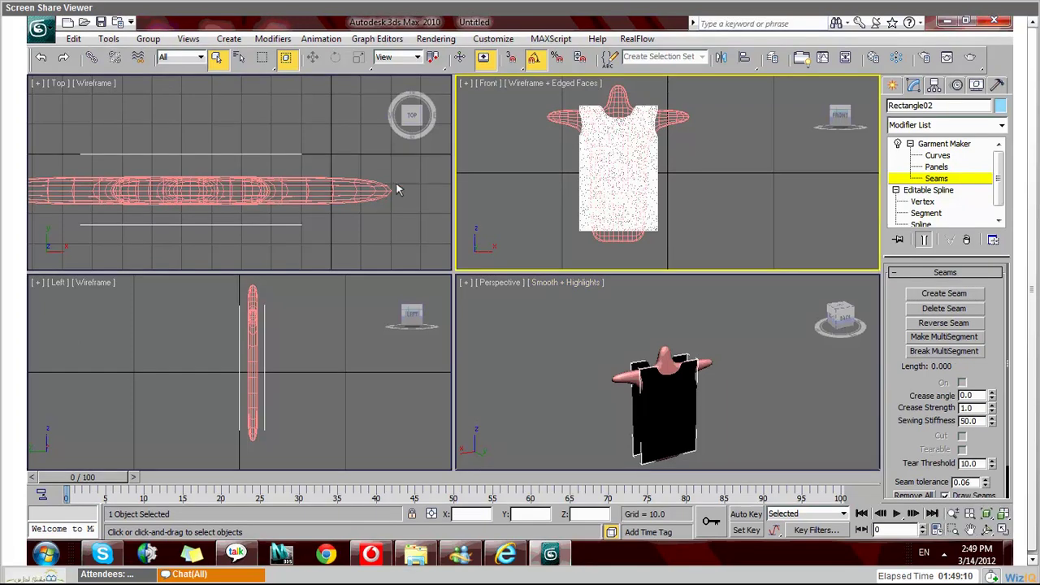
click(941, 193)
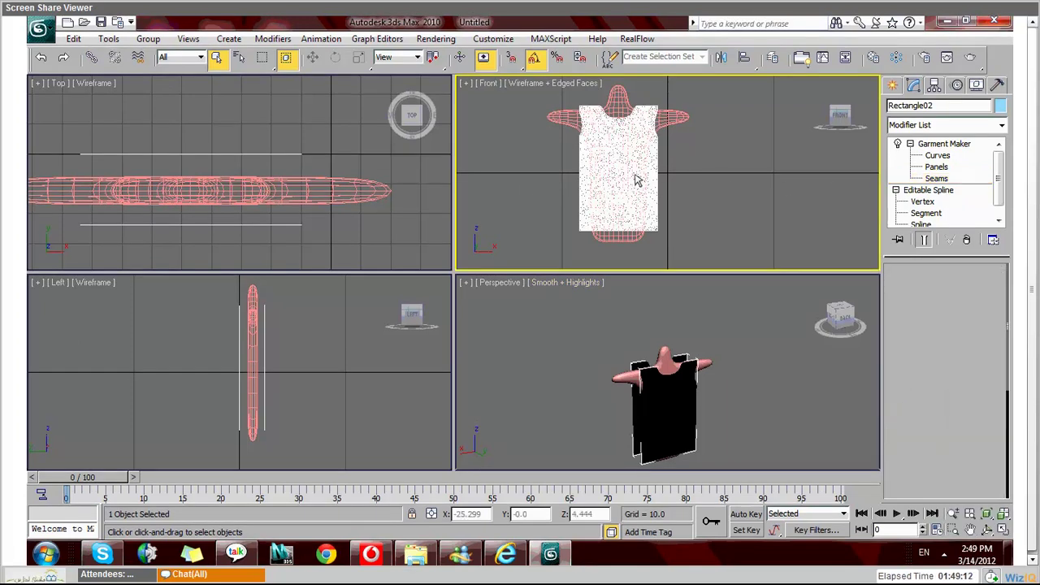
key(2)
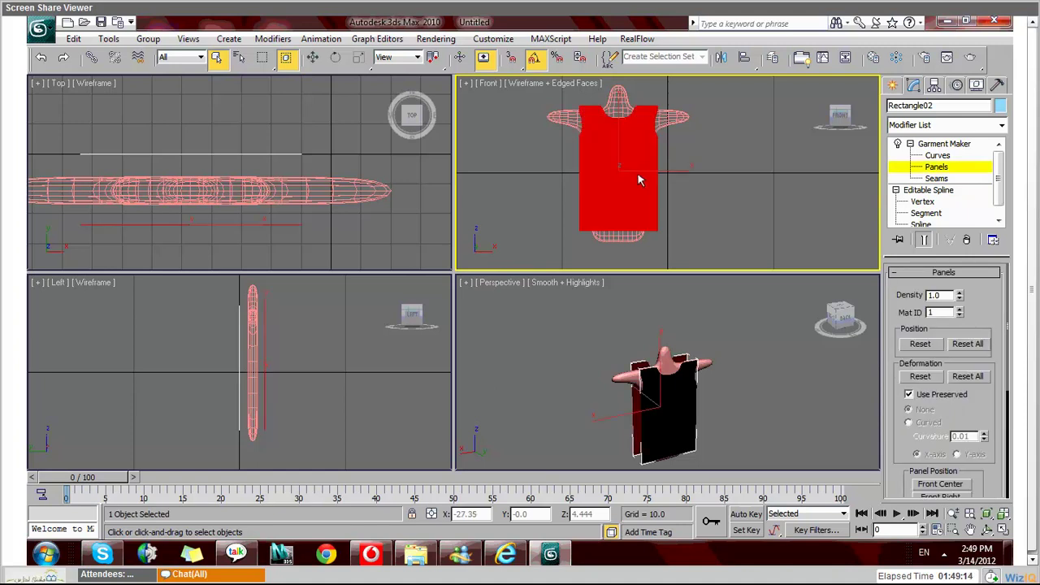
click(651, 302)
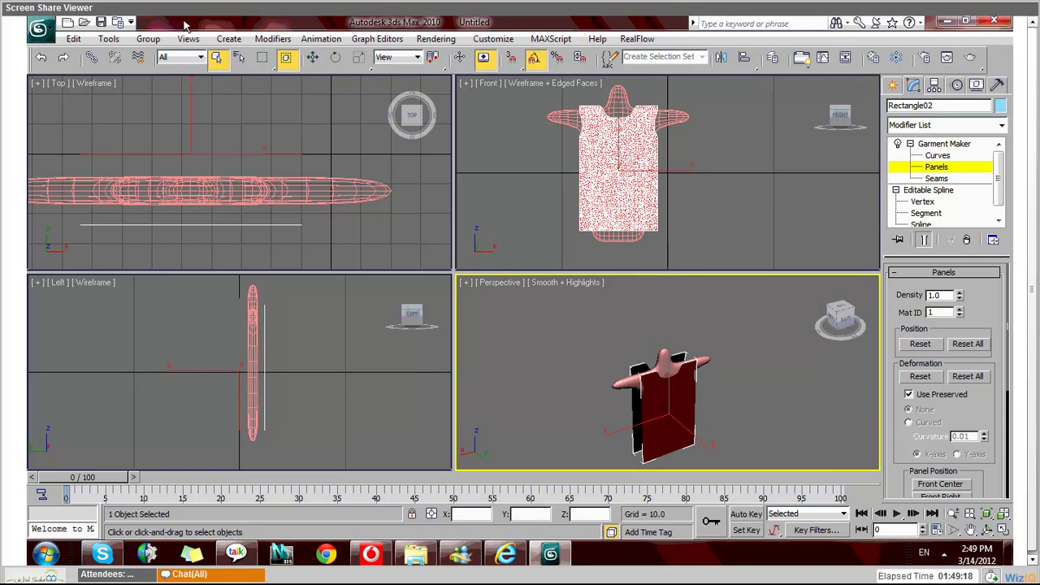
key(e)
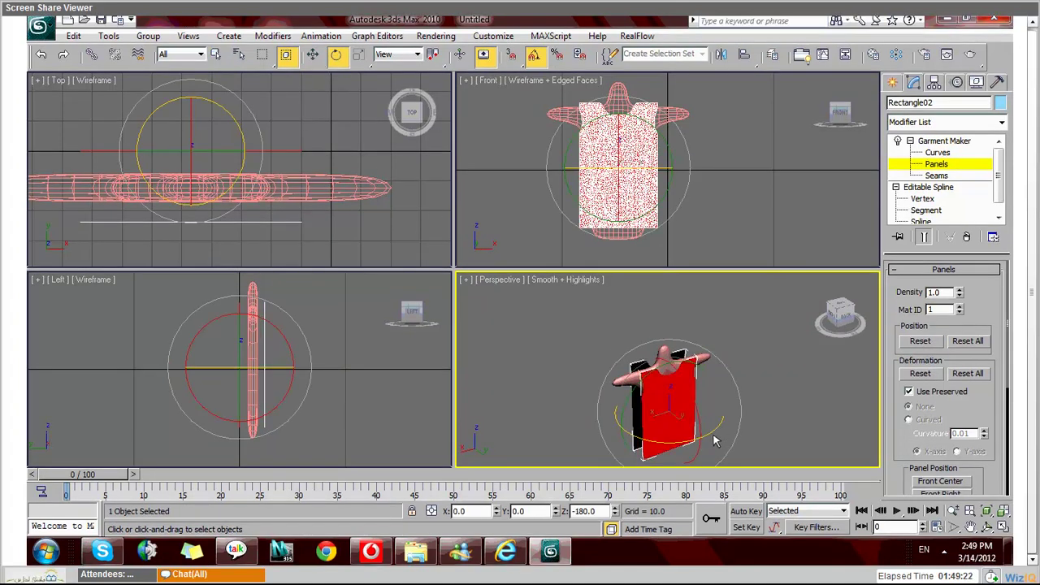
Step: At Garment Maker's Seams level, create a seam joining the front and back shoulder edges on the negative X side of the body
click(939, 176)
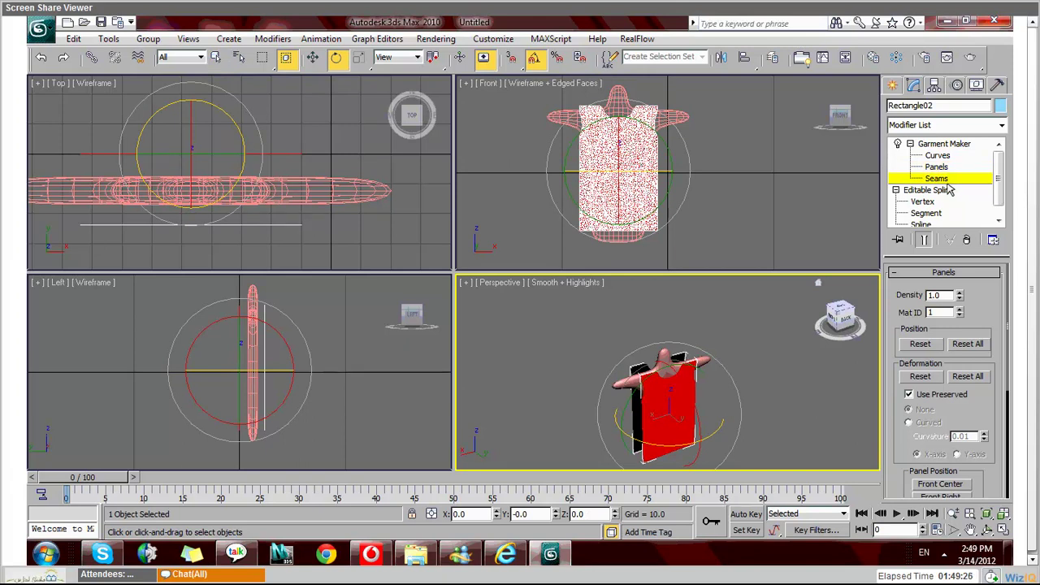
alt+middle_drag(731, 391, 709, 411)
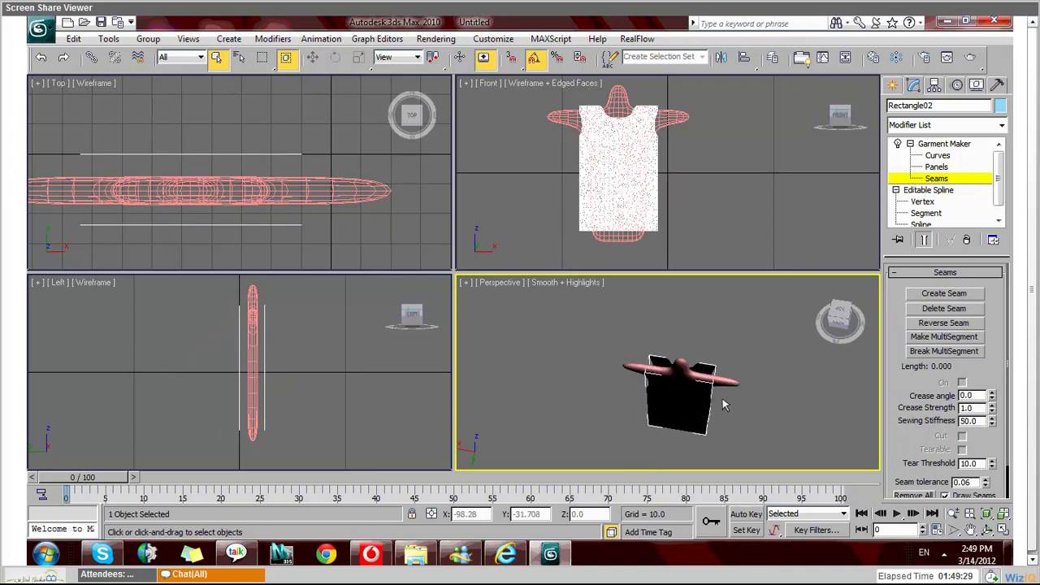
scroll(723, 398, up, 5)
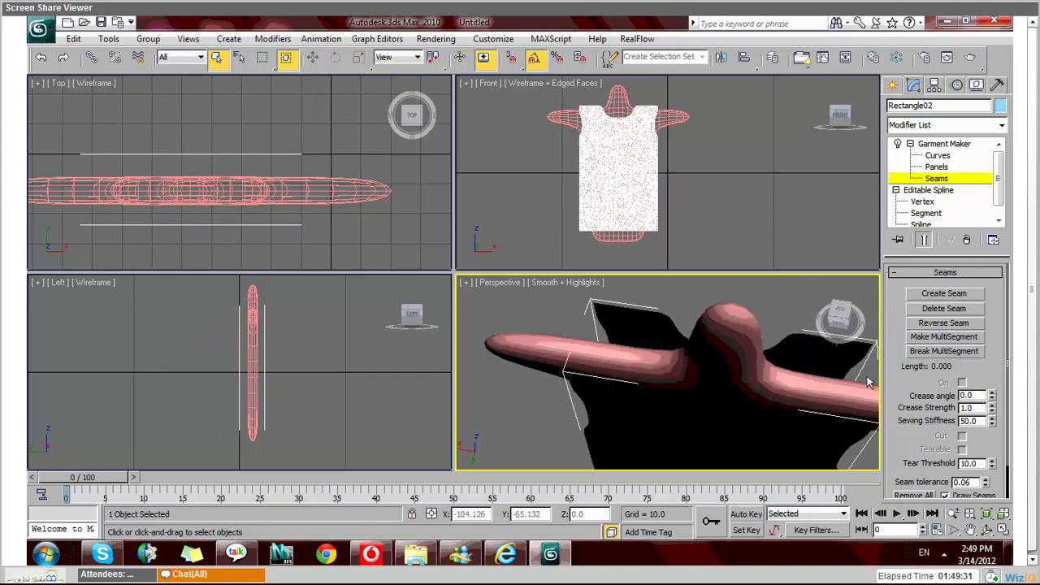
alt+middle_drag(868, 382, 758, 389)
click(677, 380)
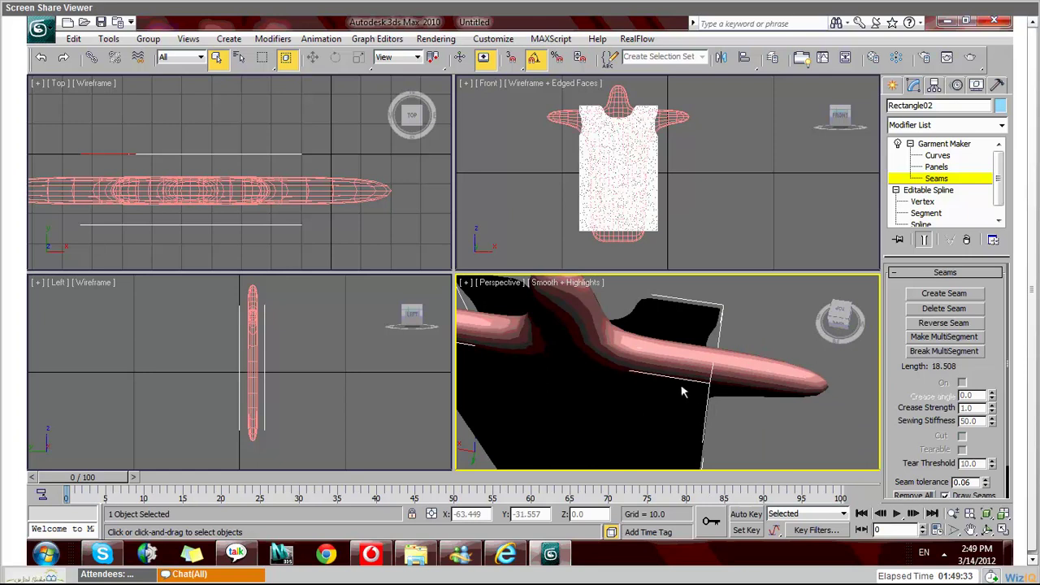
mouse_move(622, 416)
alt+middle_down()
mouse_move(633, 402)
mouse_move(634, 419)
alt+middle_up()
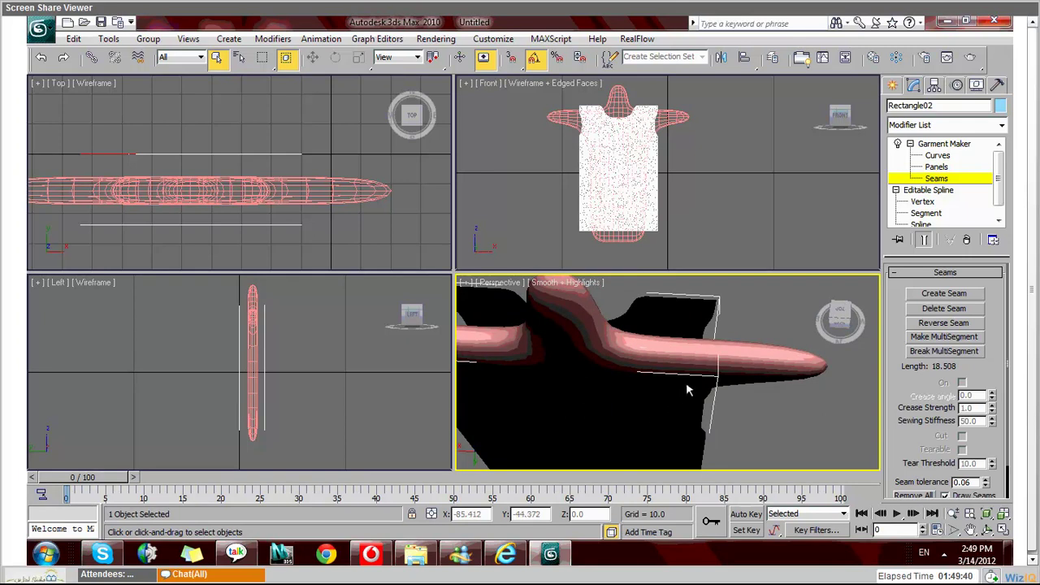
ctrl+click(707, 311)
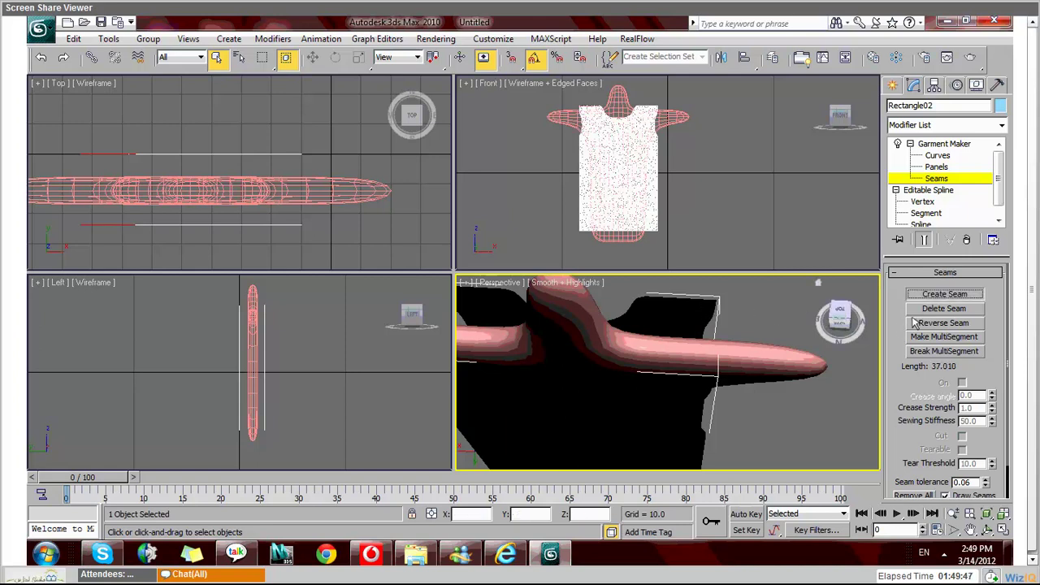
click(947, 295)
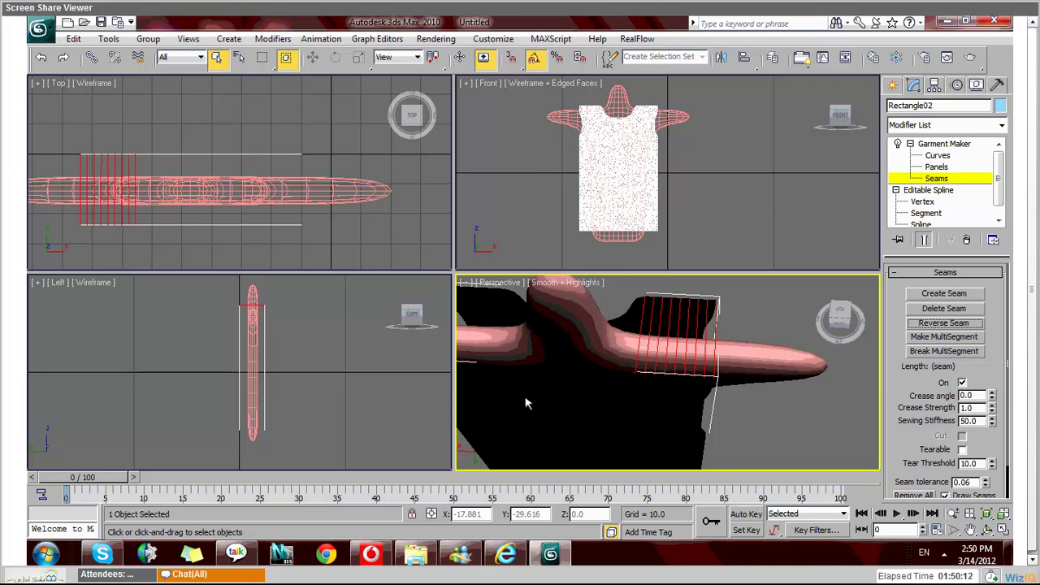
Step: Create a second seam joining the front and back shoulder edges on the positive X side of the neck
alt+middle_drag(525, 402, 543, 398)
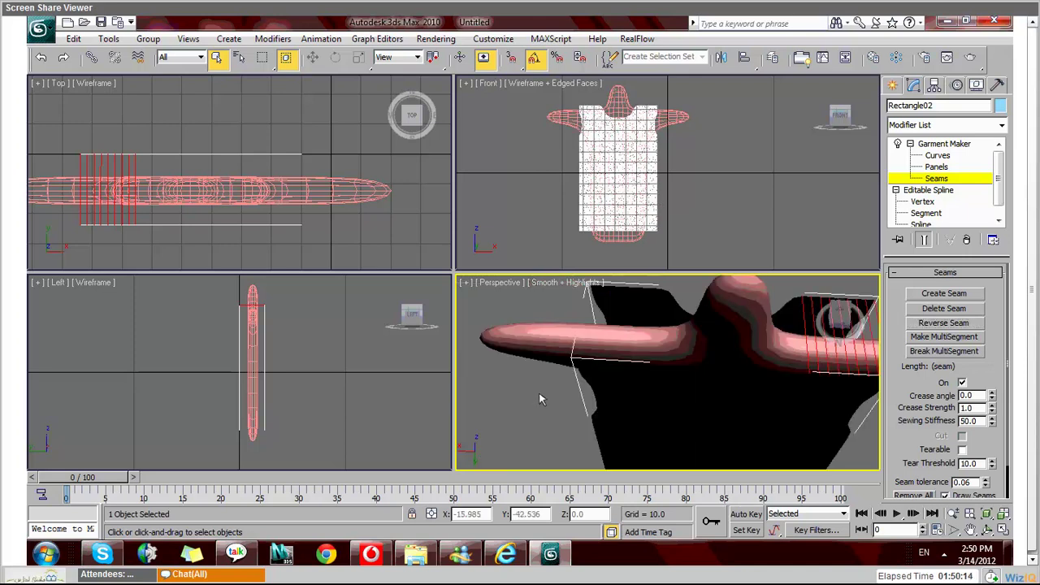
click(631, 364)
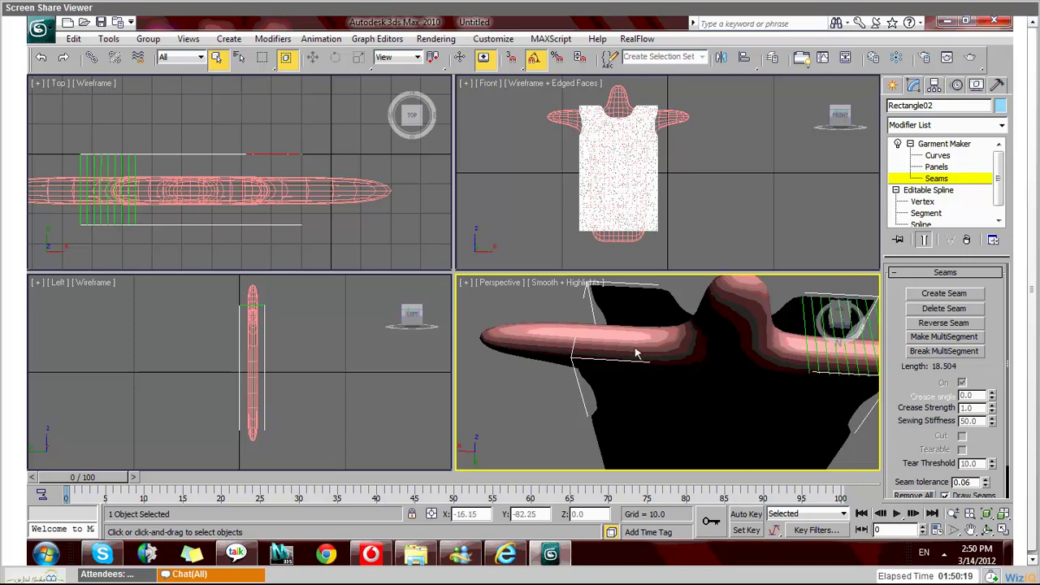
ctrl+click(646, 299)
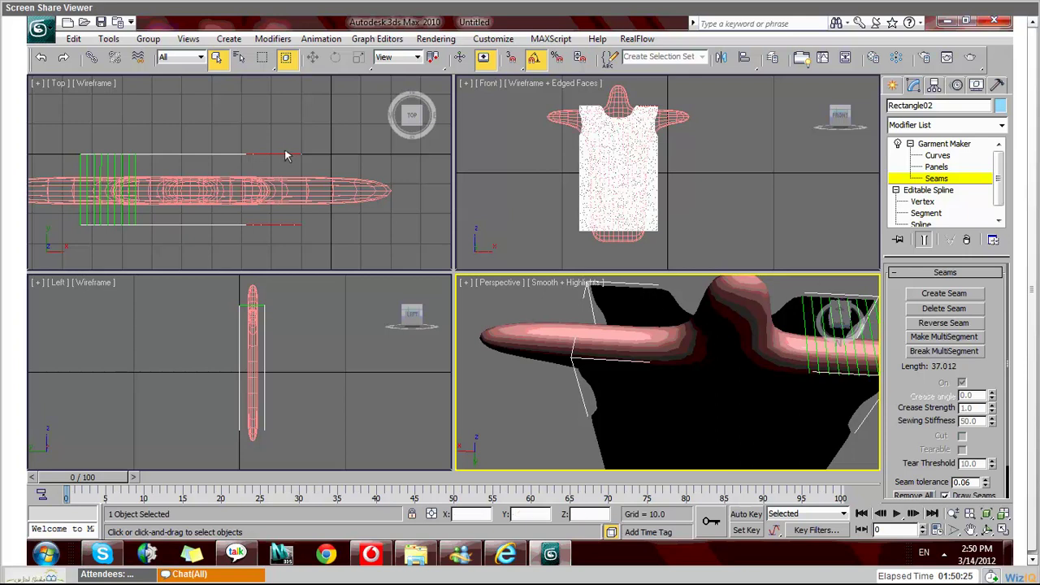
click(945, 293)
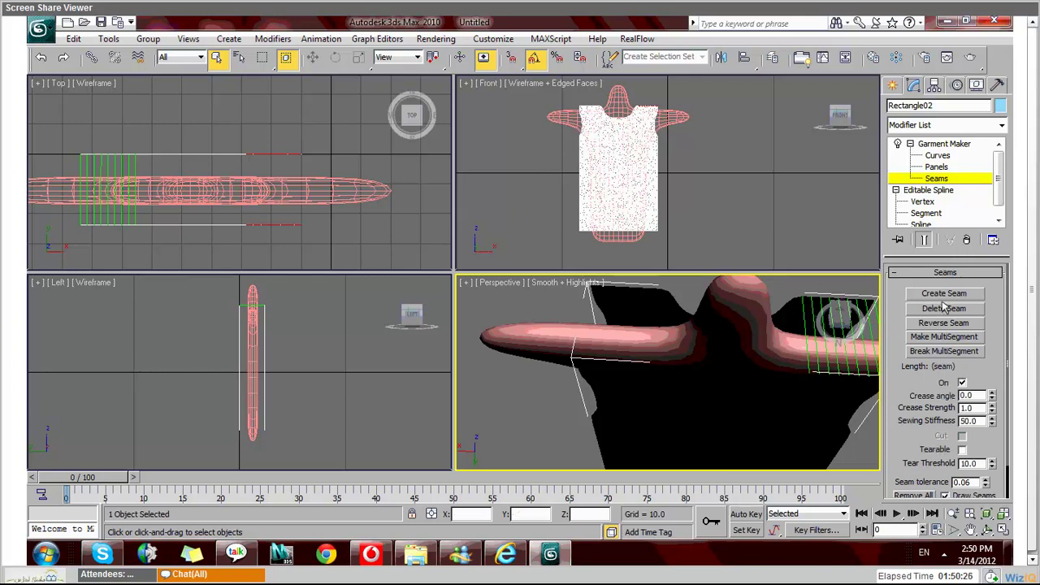
click(944, 298)
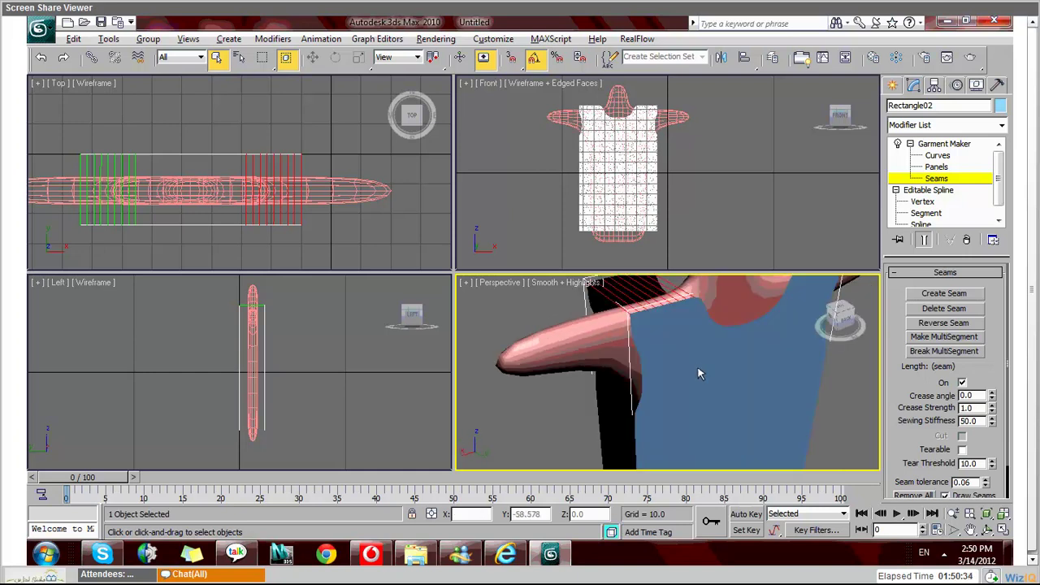
Step: Create a seam joining the long side edges of the two panels beneath the positive X arm
alt+middle_drag(699, 374, 840, 234)
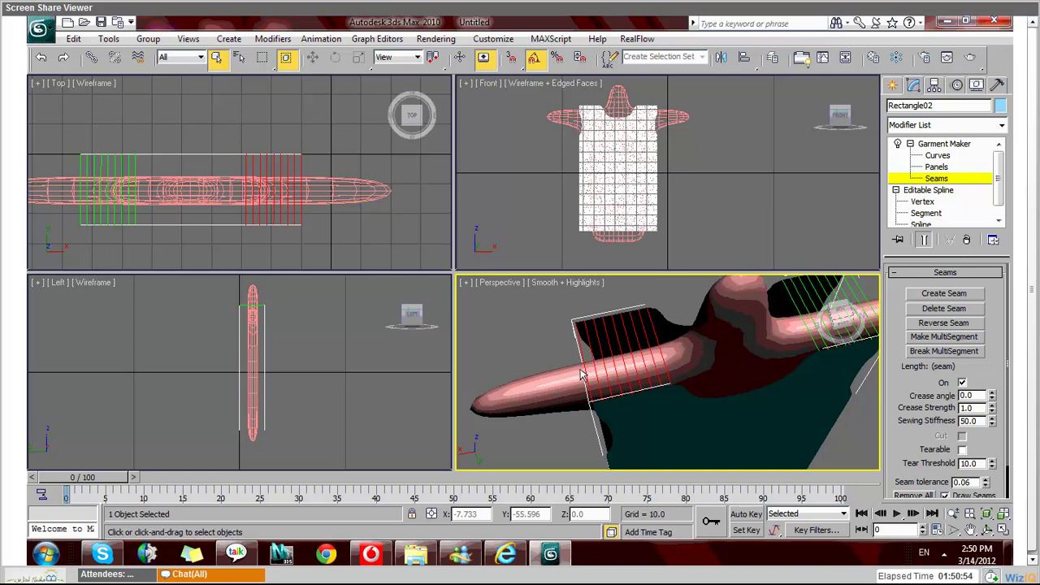
alt+middle_drag(583, 376, 756, 384)
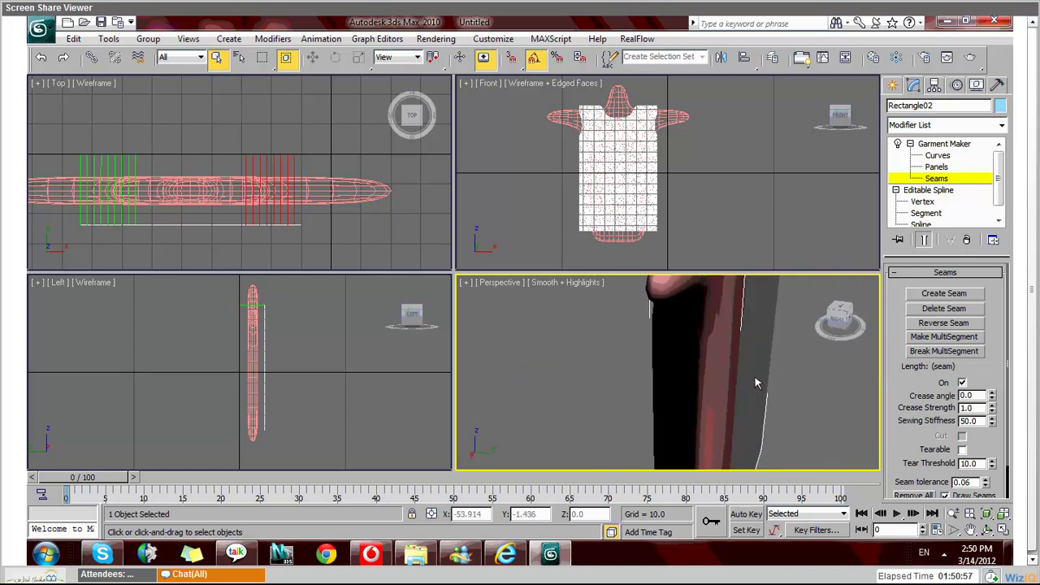
alt+middle_drag(750, 383, 569, 395)
click(539, 393)
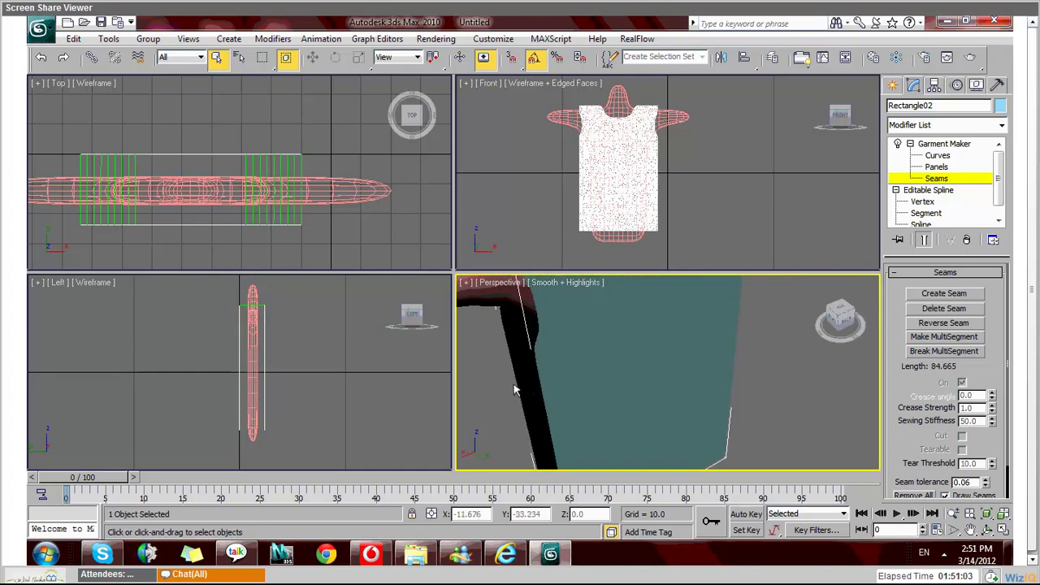
ctrl+click(514, 395)
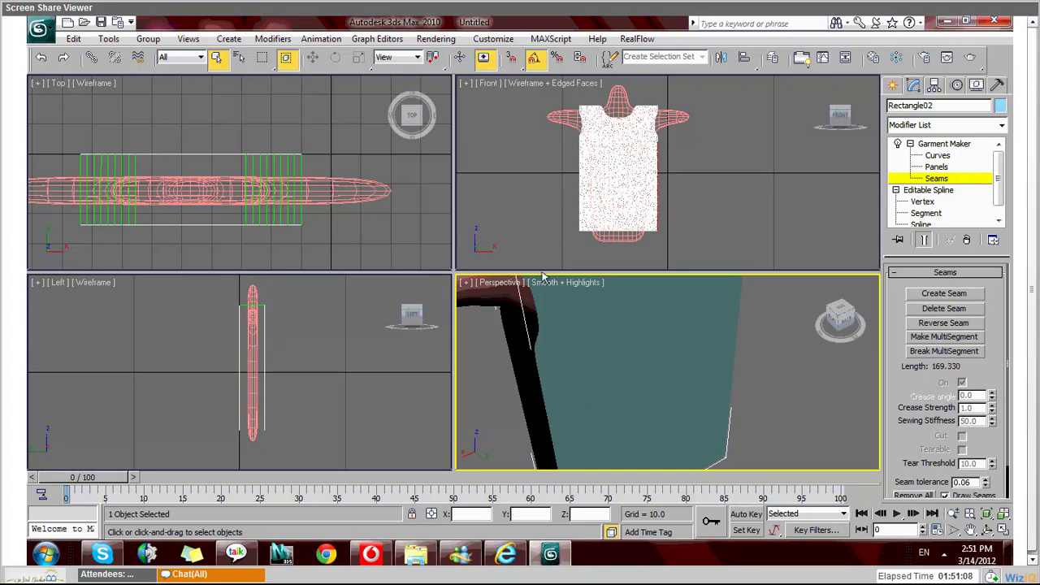
click(944, 295)
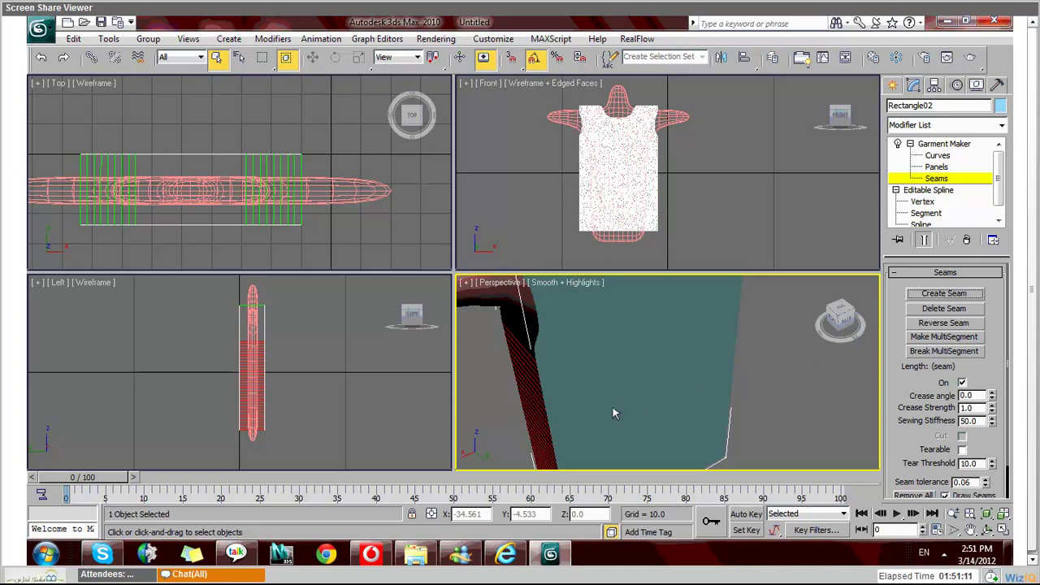
Step: Create the matching side seam between the panels' long edges beneath the negative X arm
alt+middle_drag(614, 414, 731, 369)
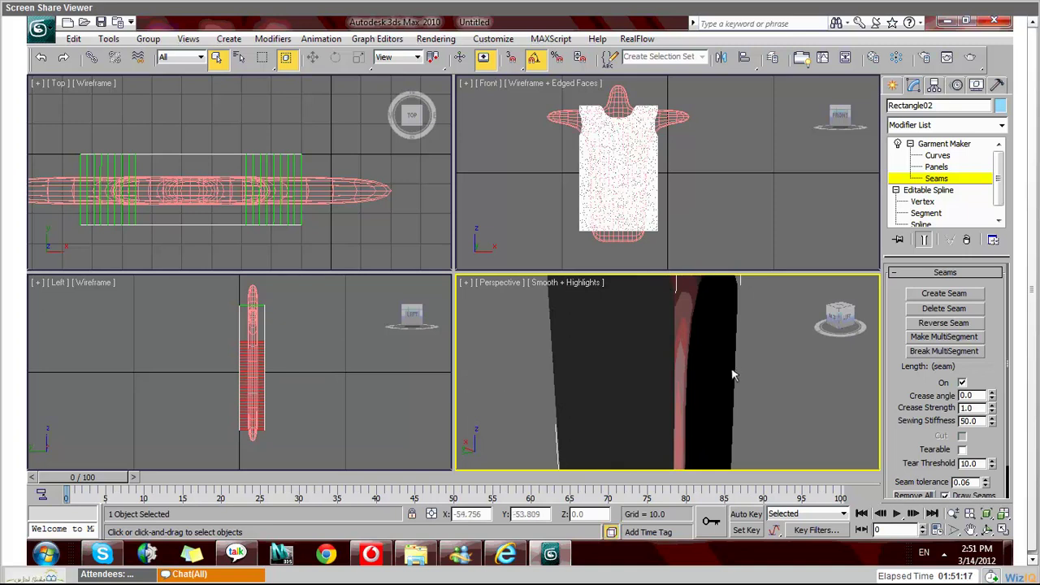
click(737, 372)
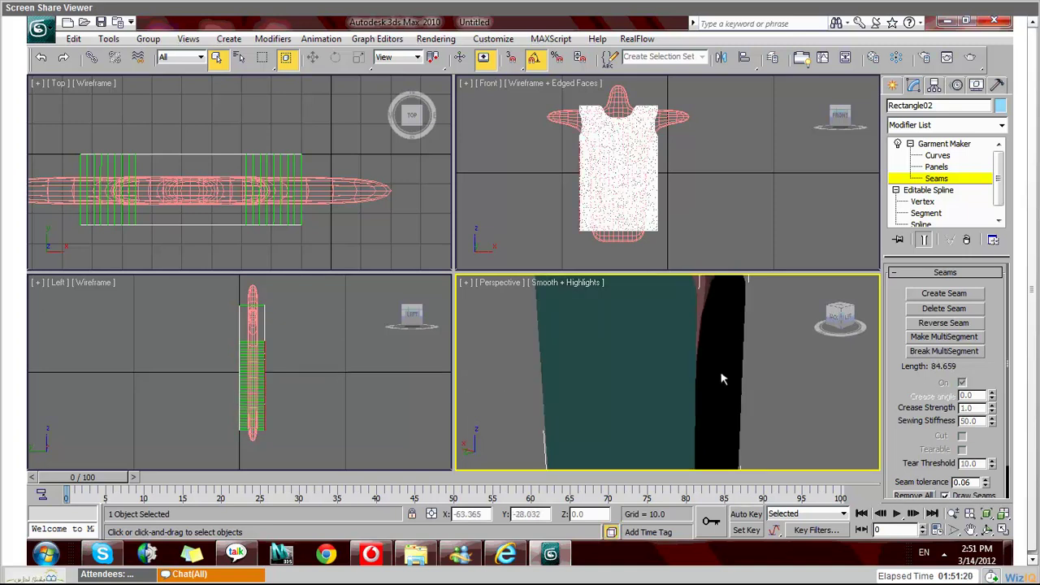
click(912, 329)
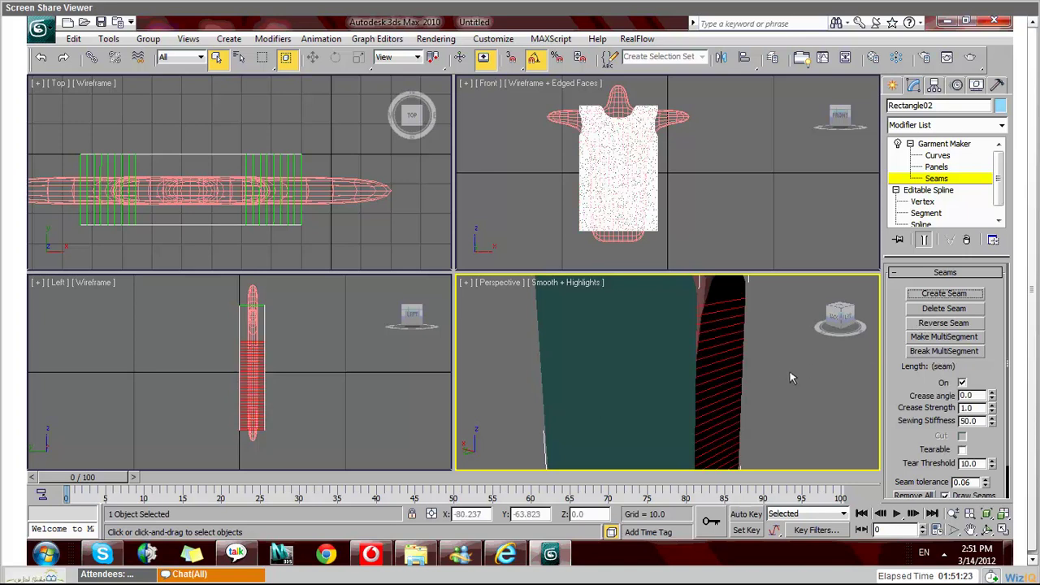
Step: Check the seams around the shirt and set the selected side seam's Sewing Stiffness to 1070
alt+middle_drag(789, 370, 704, 382)
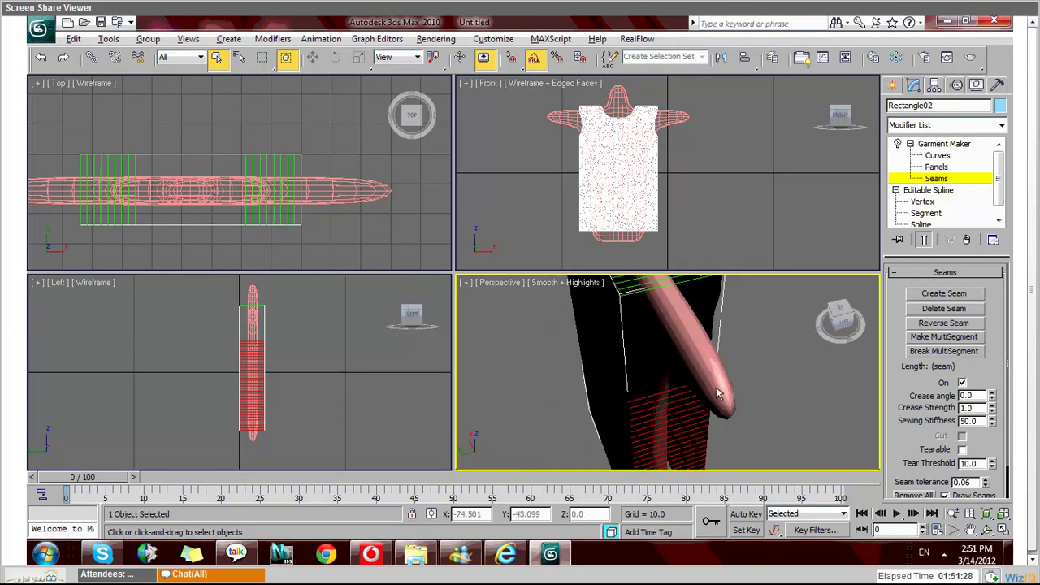
scroll(747, 410, down, 5)
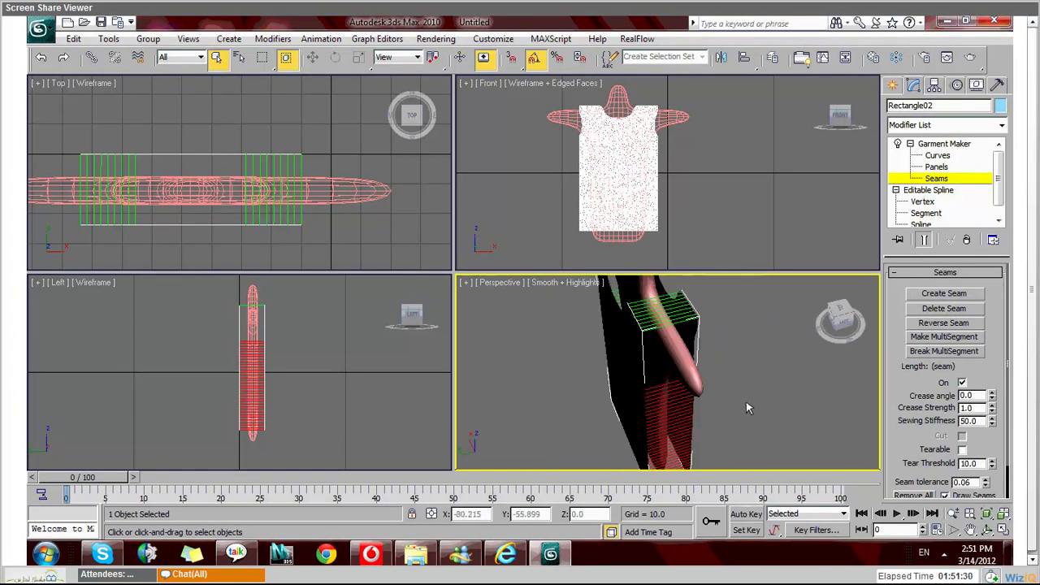
alt+middle_drag(740, 406, 626, 367)
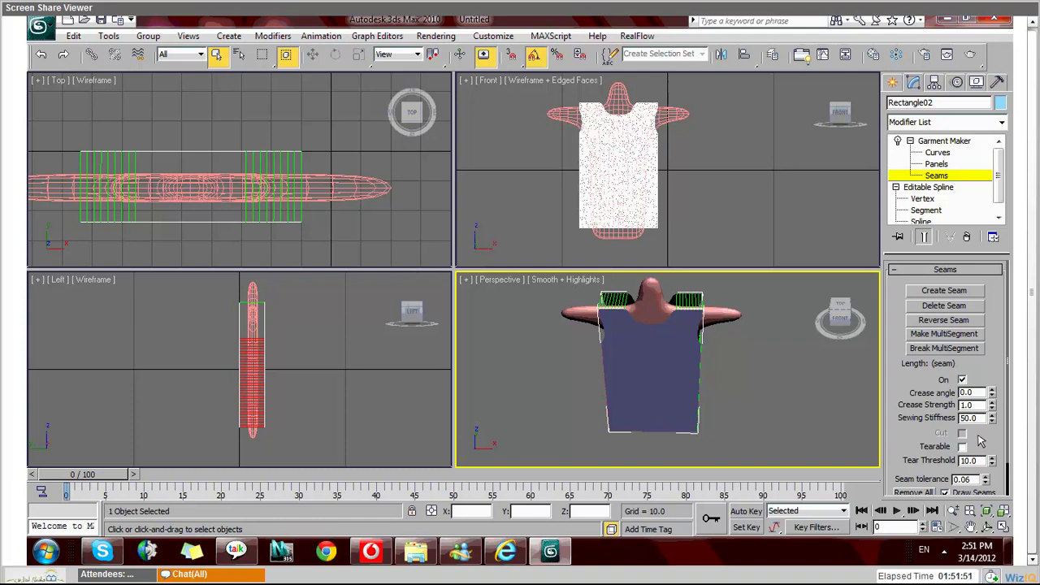
drag(992, 418, 998, 357)
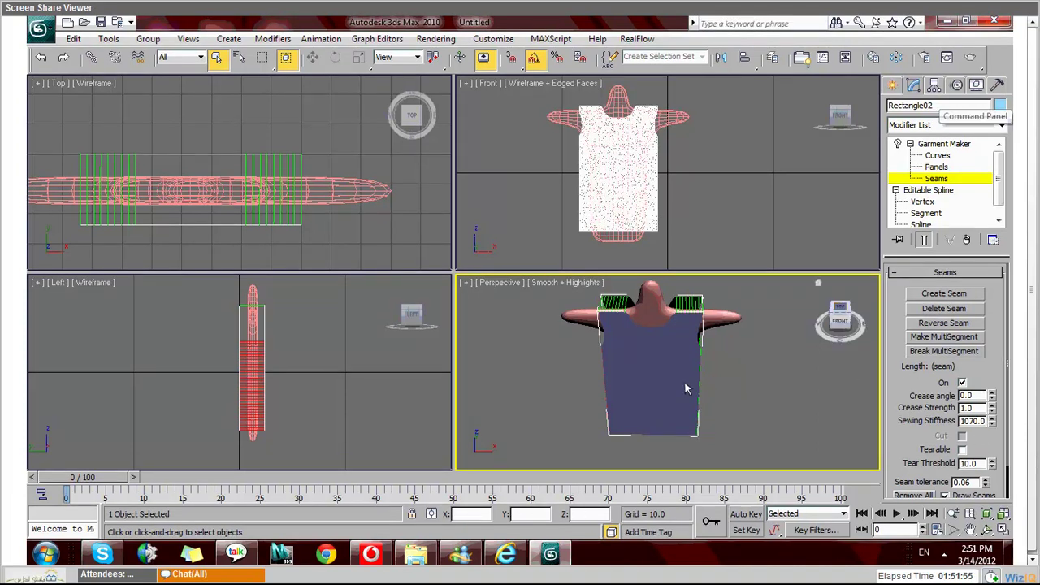
Step: Leave the Seams level and apply a Cloth modifier to the shirt above Garment Maker
click(966, 146)
click(1002, 125)
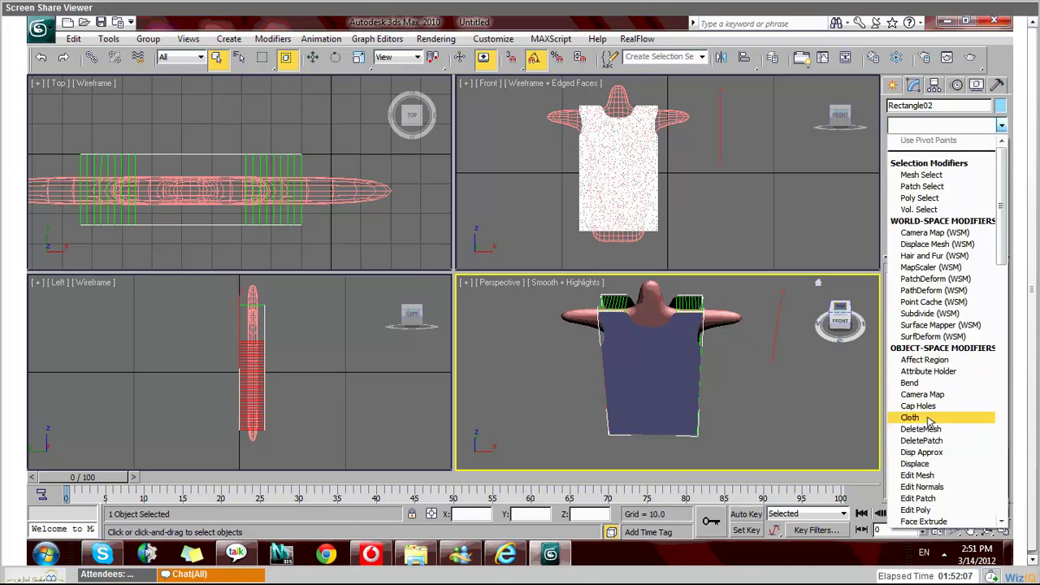
click(931, 418)
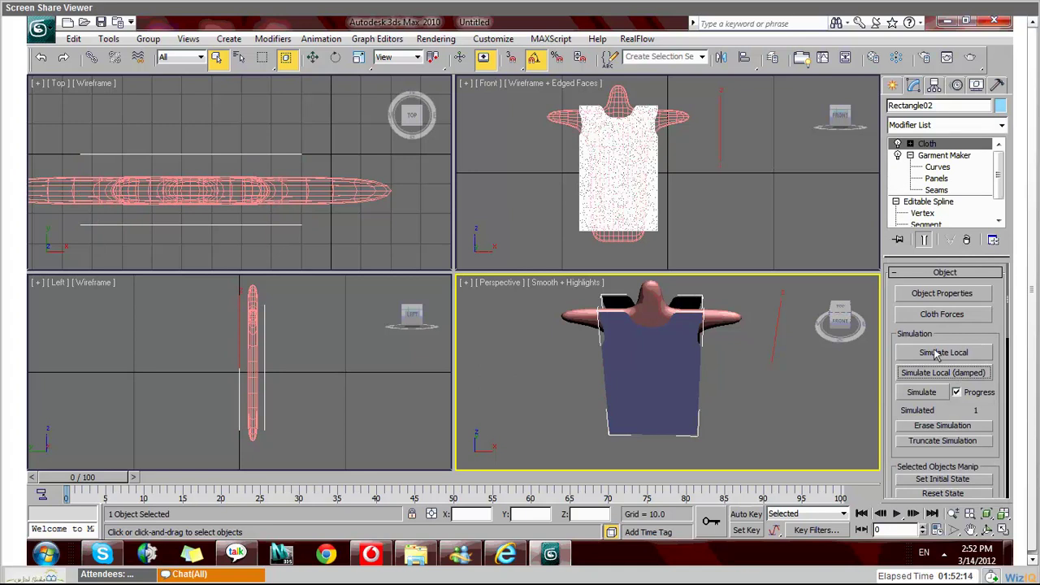
scroll(895, 303, down, 1)
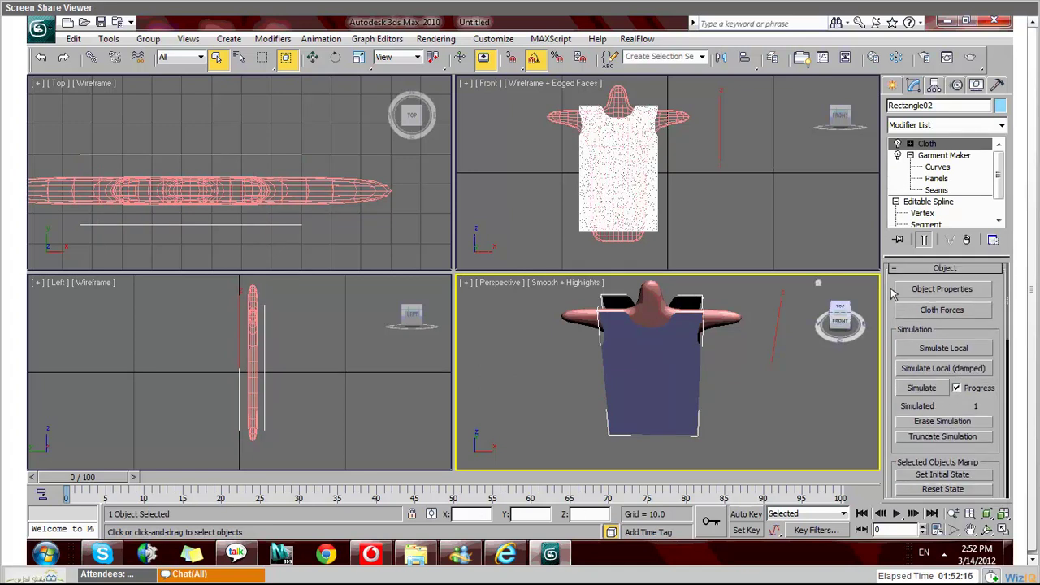
Step: Add Box01 as a collision object for the Cloth shirt and start the damped local simulation
click(941, 289)
click(394, 84)
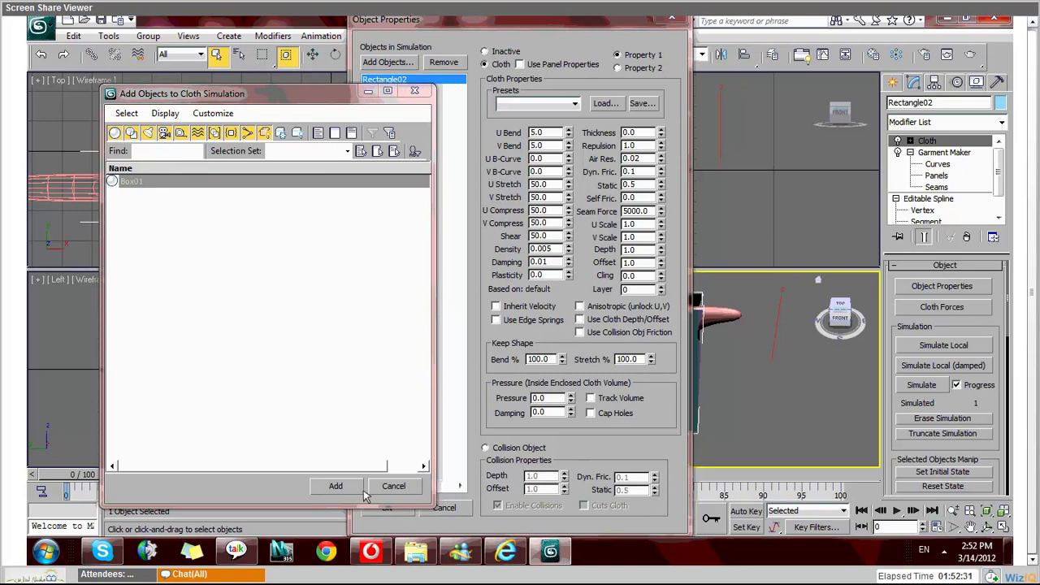
click(358, 490)
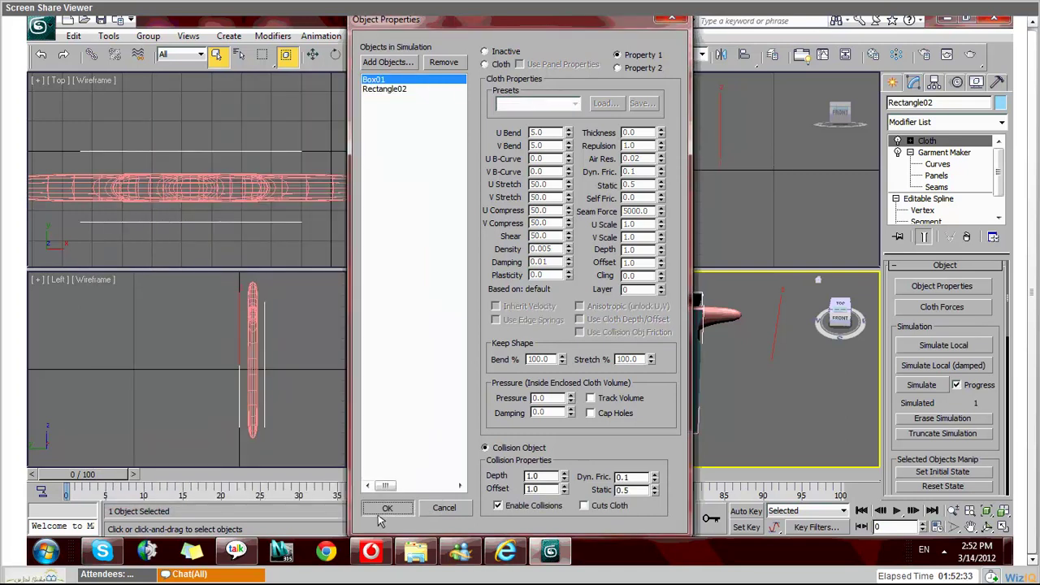
click(386, 508)
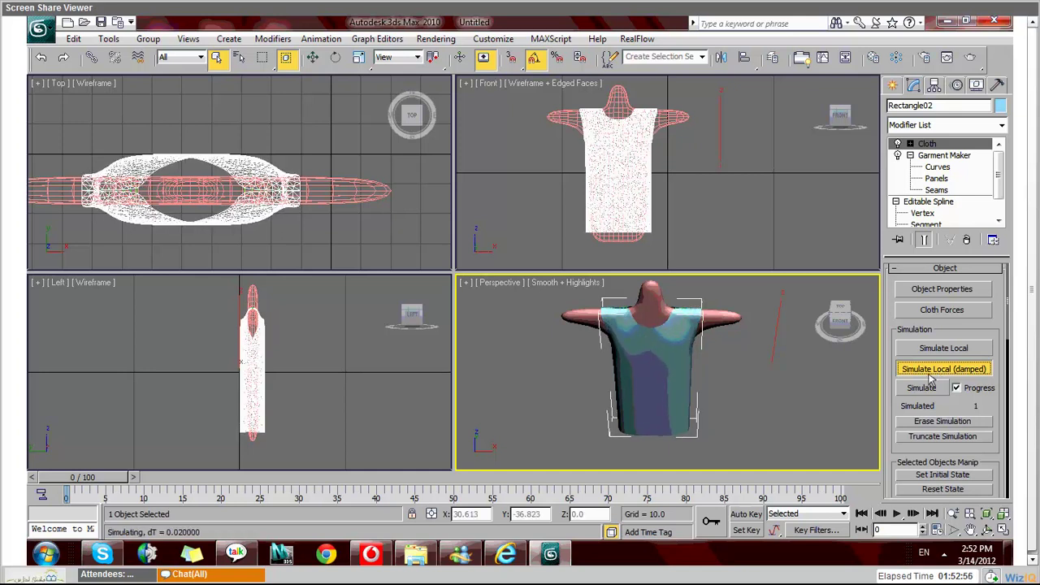
Step: Examine the simulated shirt from the front, sides and back, including the seam along the shoulder
alt+middle_drag(752, 407, 655, 398)
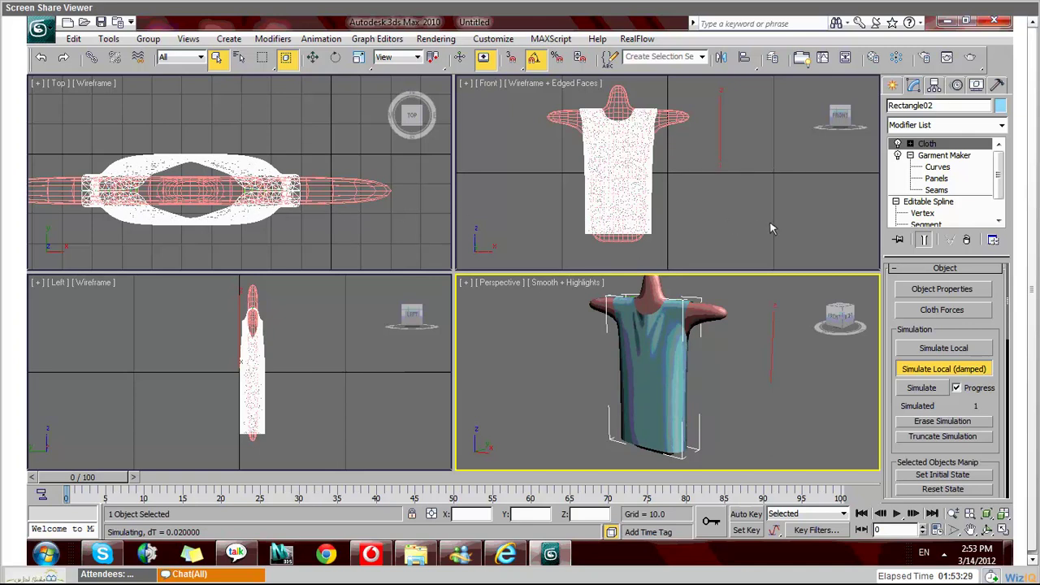
alt+middle_drag(722, 367, 691, 358)
alt+middle_drag(785, 361, 760, 343)
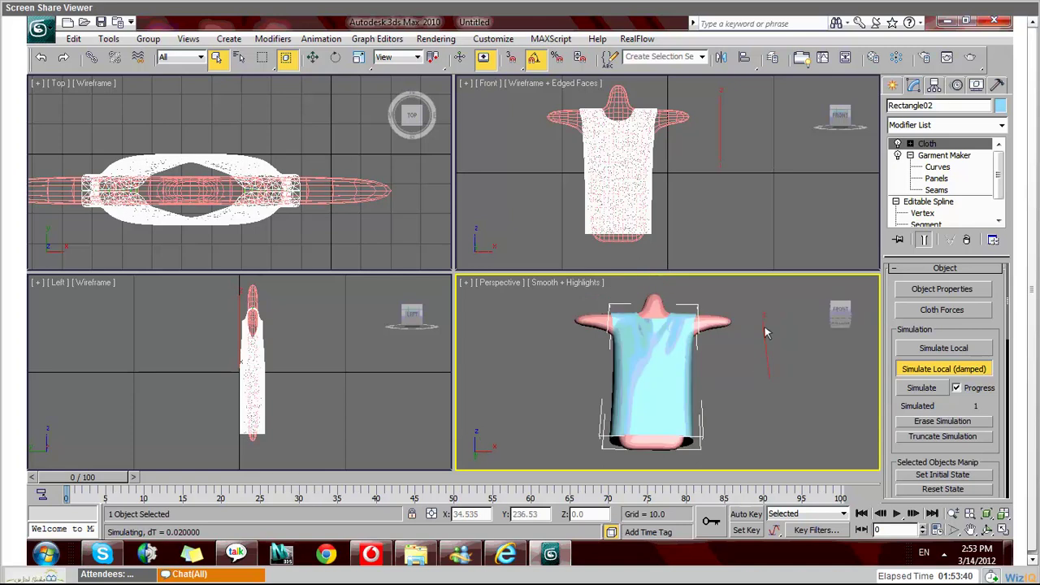
alt+middle_drag(774, 287, 529, 339)
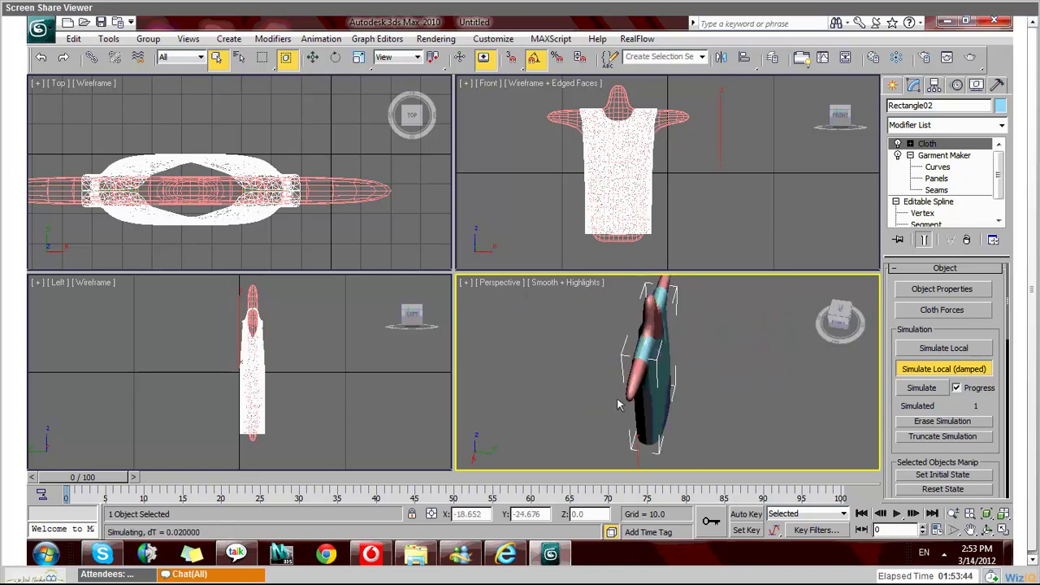
alt+middle_drag(627, 412, 704, 412)
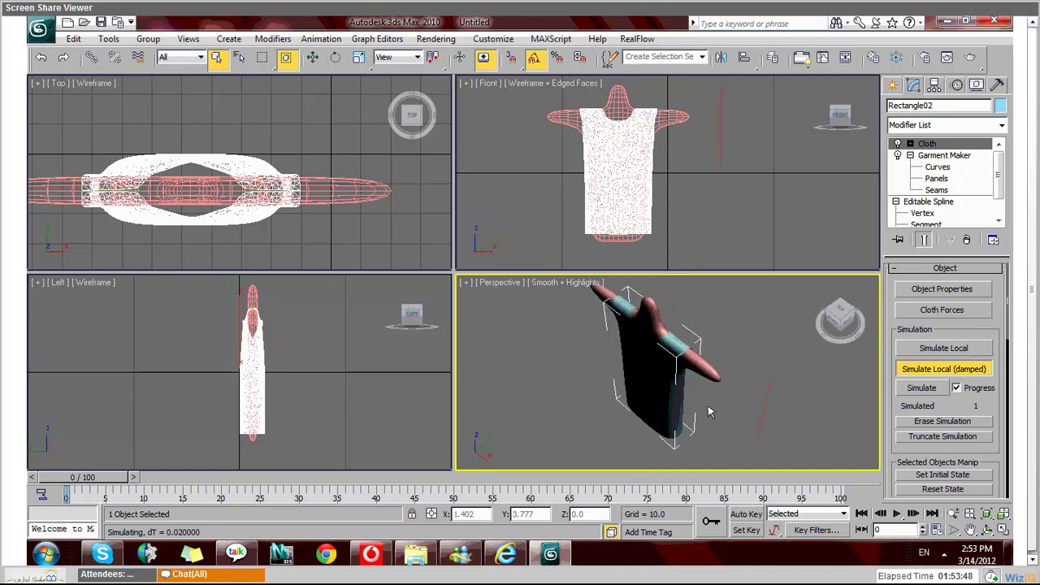
alt+middle_drag(707, 413, 709, 412)
scroll(640, 403, up, 3)
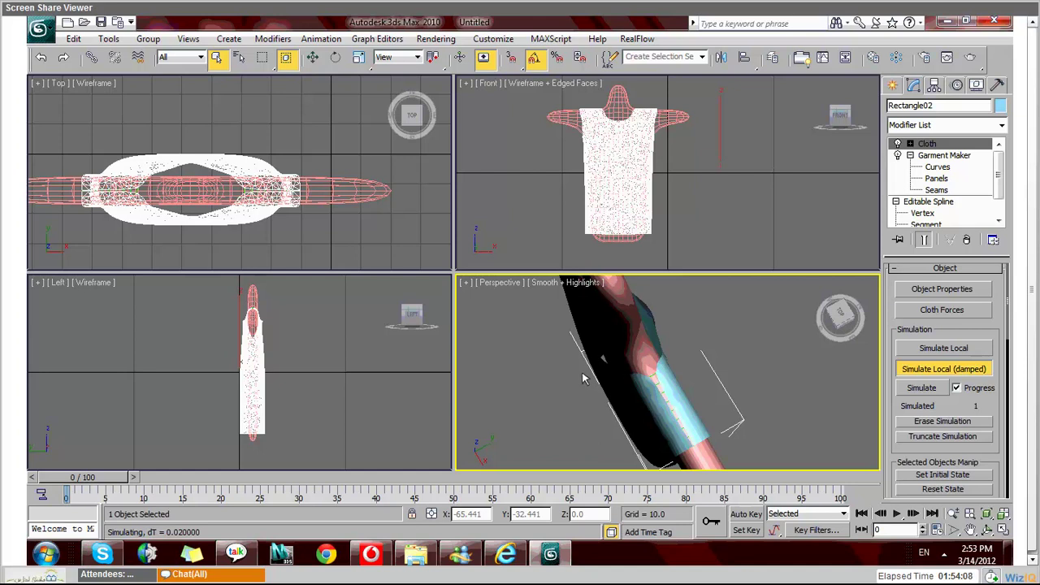
alt+middle_drag(582, 378, 676, 286)
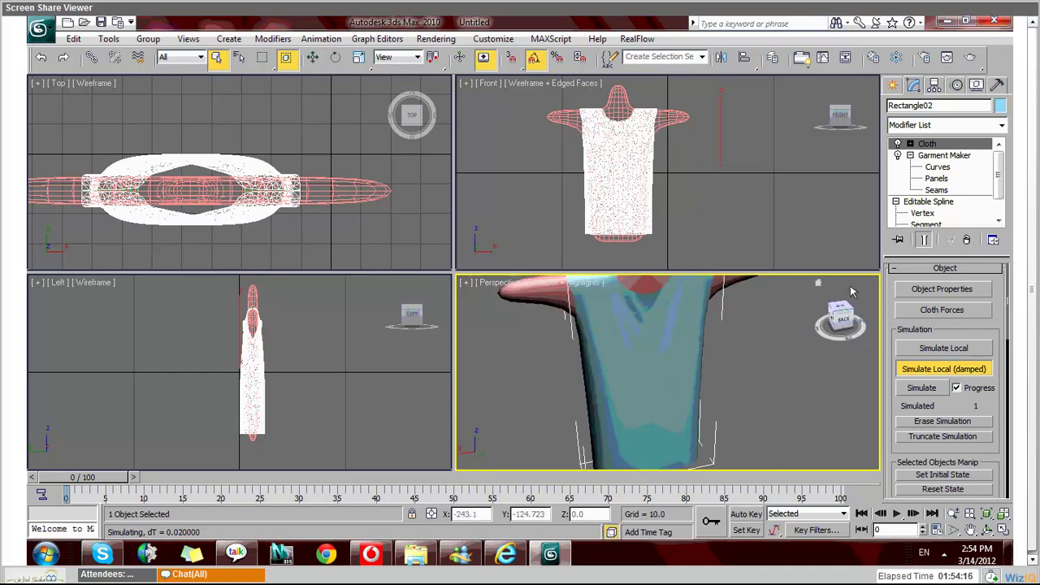
alt+middle_drag(851, 286, 741, 315)
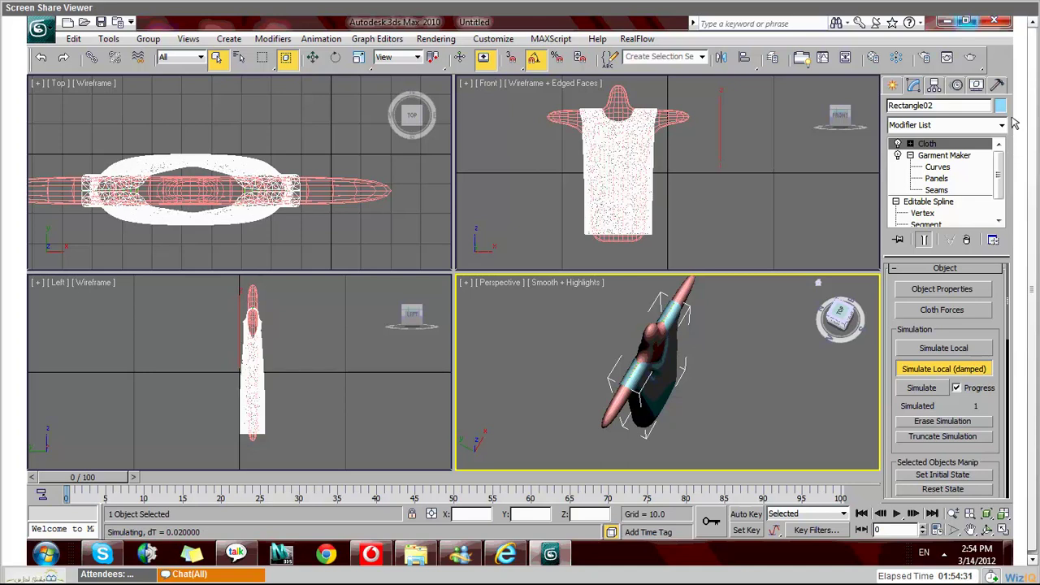
Step: Reduce the modelling window to reveal the class chat and stop the damped local simulation
click(966, 28)
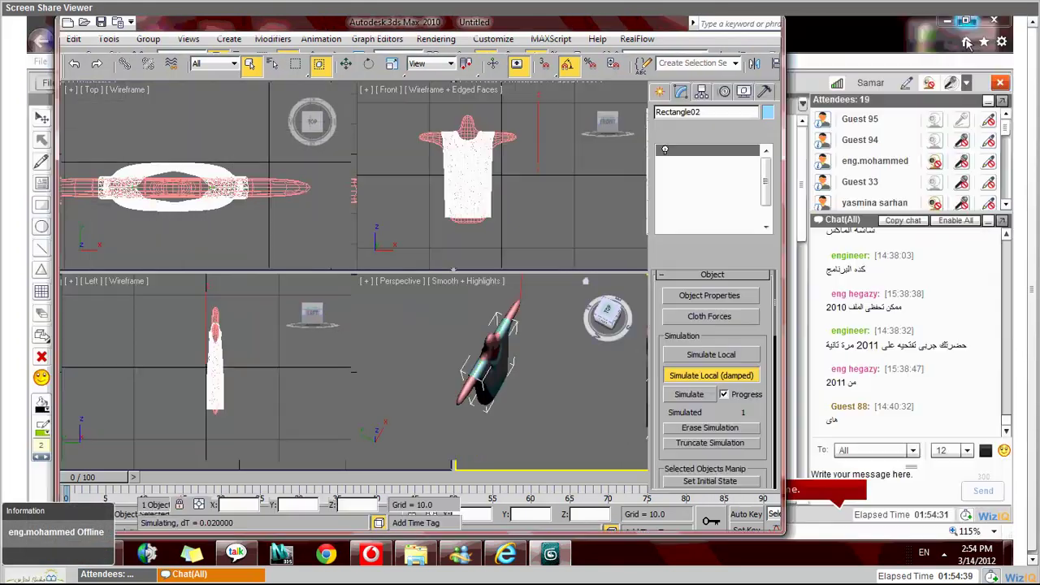
click(225, 576)
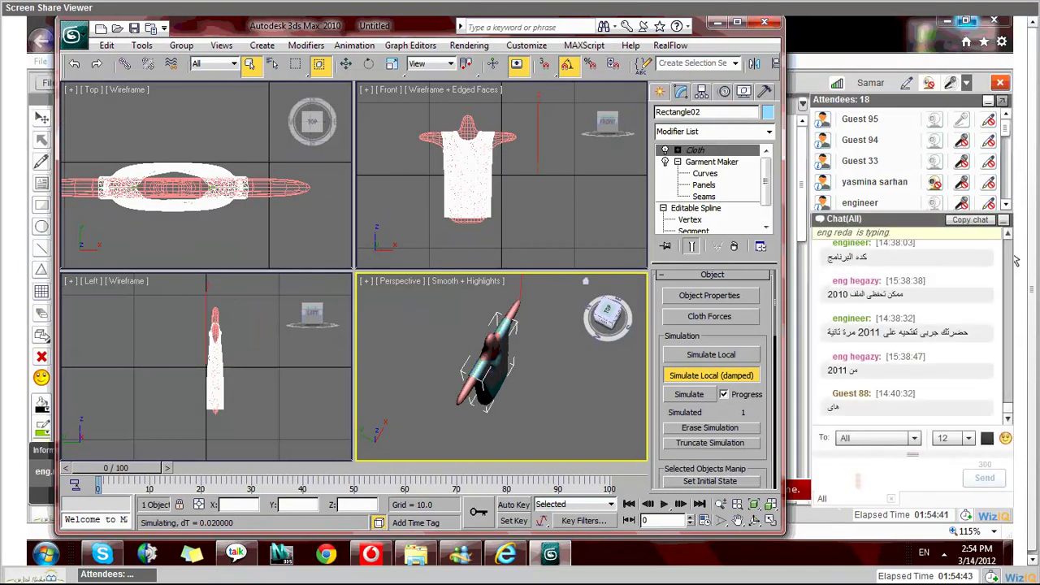
click(671, 379)
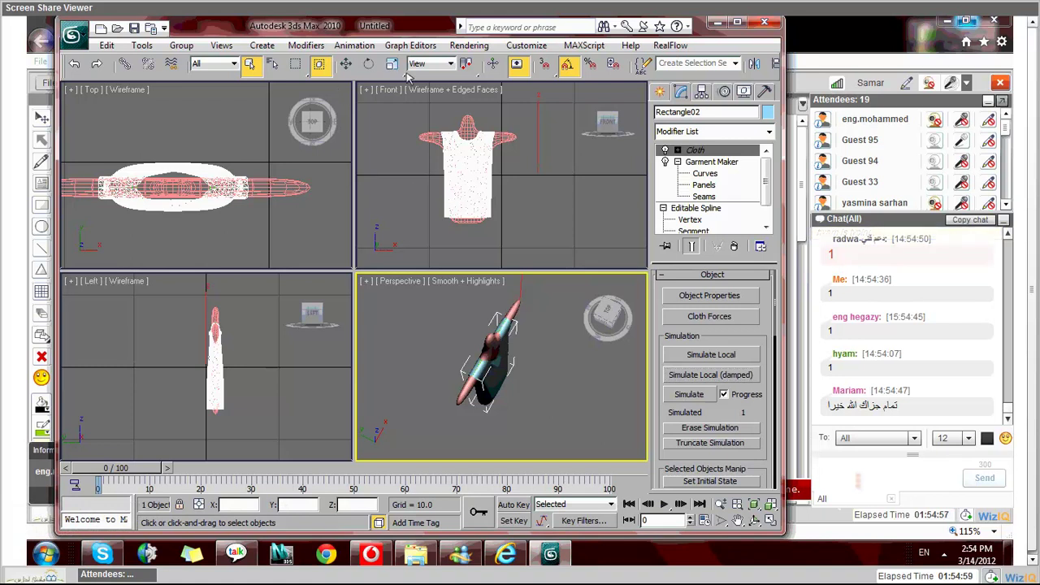
Step: Switch to the WizIQ class page and extend the session by 10 mins with the alert set before 5 mins
click(772, 25)
click(539, 339)
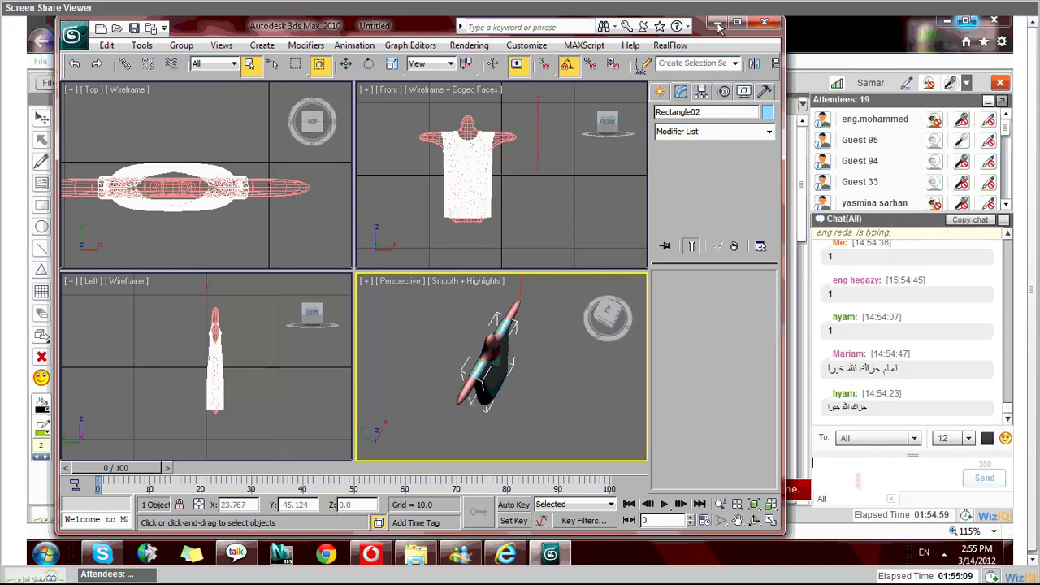
click(718, 27)
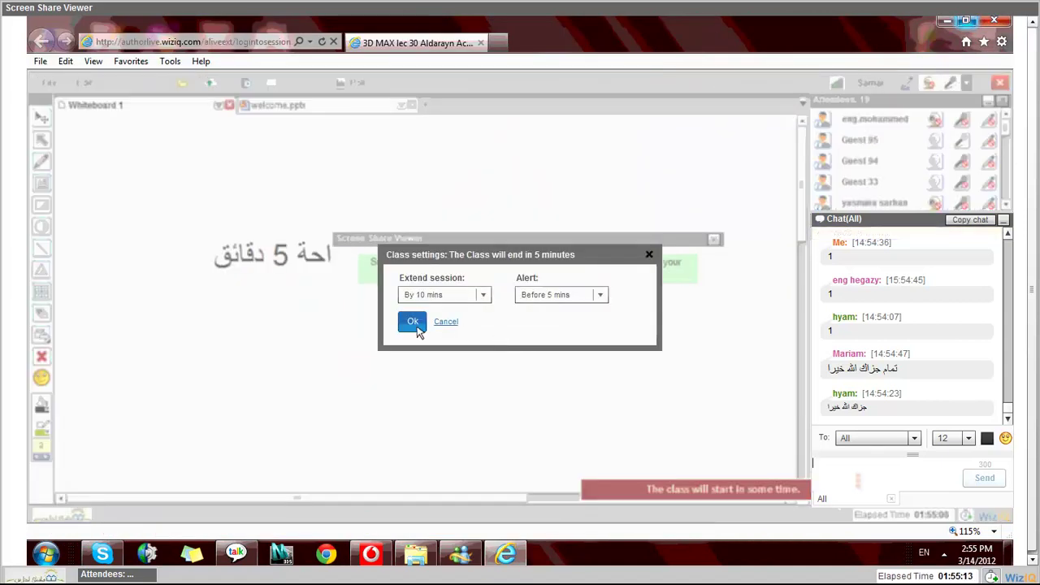
click(413, 322)
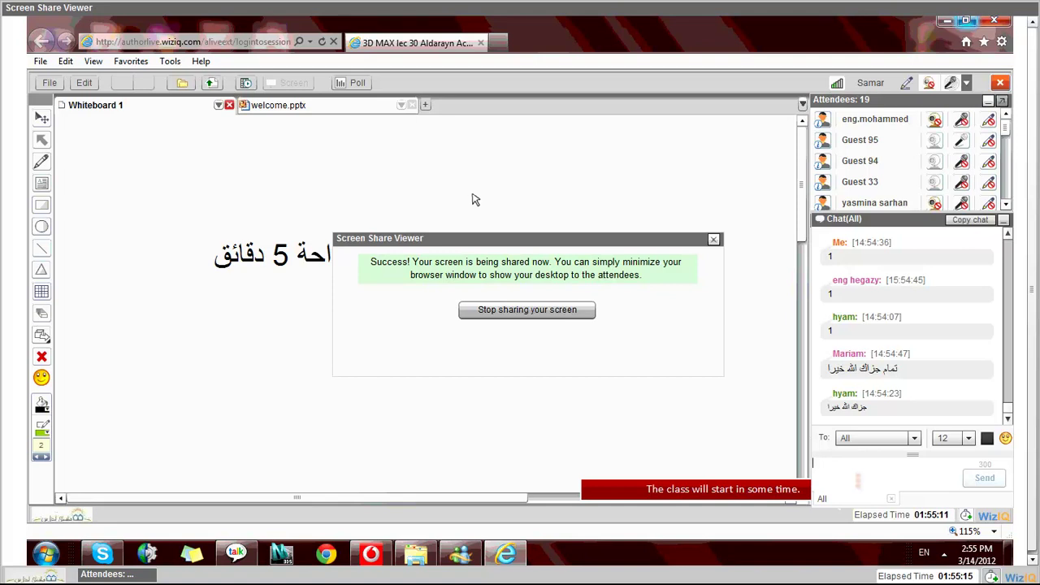